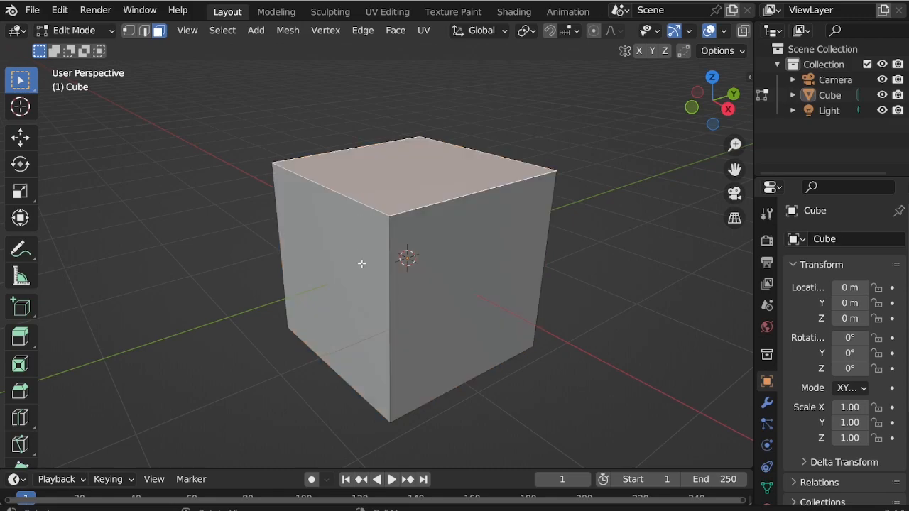
# Step: Delete the cube's top face and the two adjacent front side faces, leaving a floor and two walls
pyautogui.keyDown('shift'); pyautogui.click(458, 283); pyautogui.keyUp('shift')
pyautogui.press('x')
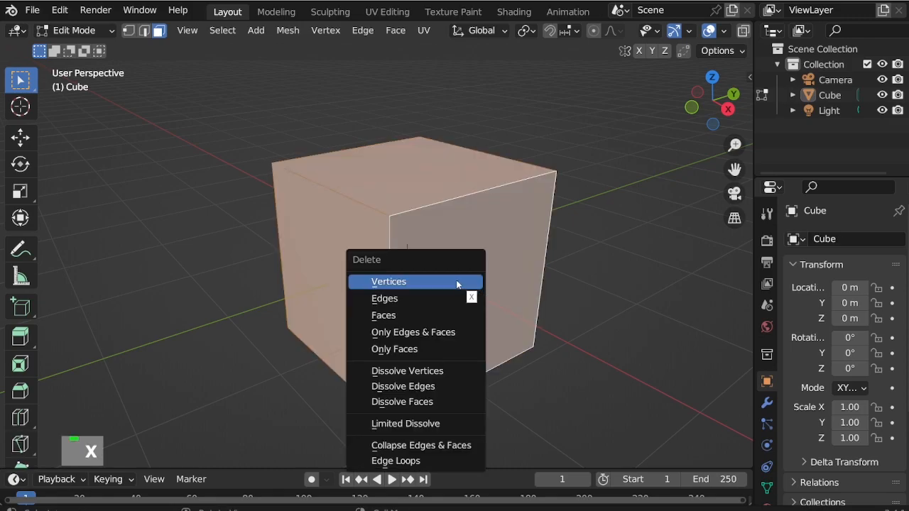
pyautogui.click(429, 313)
pyautogui.moveTo(366, 356); pyautogui.dragTo(381, 351, button='middle')
pyautogui.scroll(1, 342, 377)
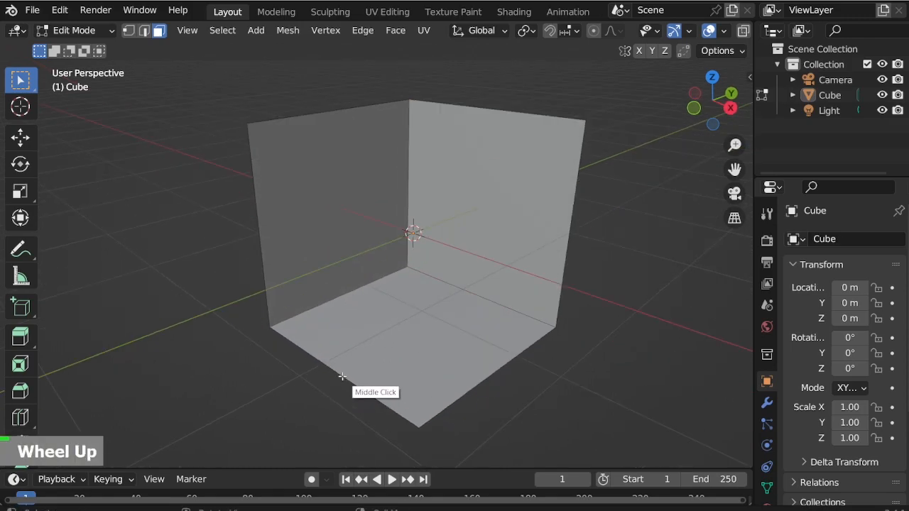
# Step: Lower the top edges of both walls about 0.6 m along the global Z axis
pyautogui.press('2')
pyautogui.click(359, 109)
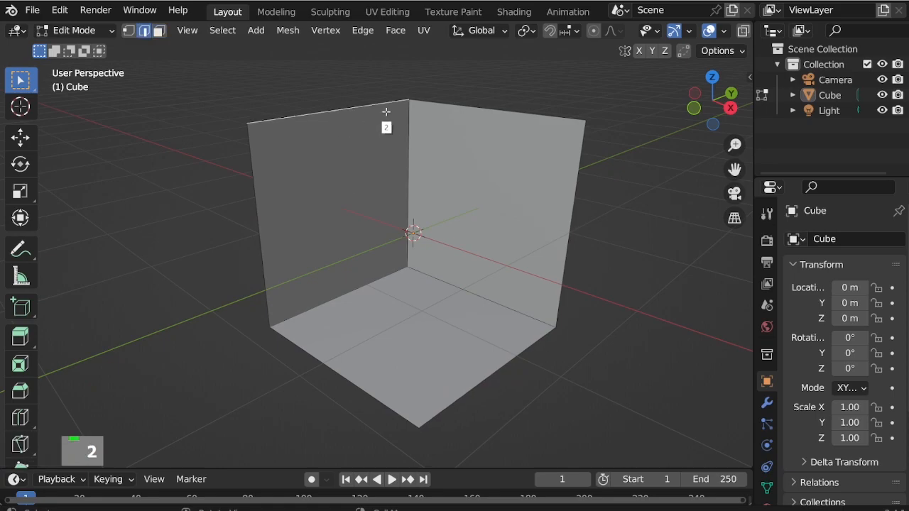
pyautogui.keyDown('shift'); pyautogui.click(472, 109); pyautogui.keyUp('shift')
pyautogui.press('g')
pyautogui.press('z')
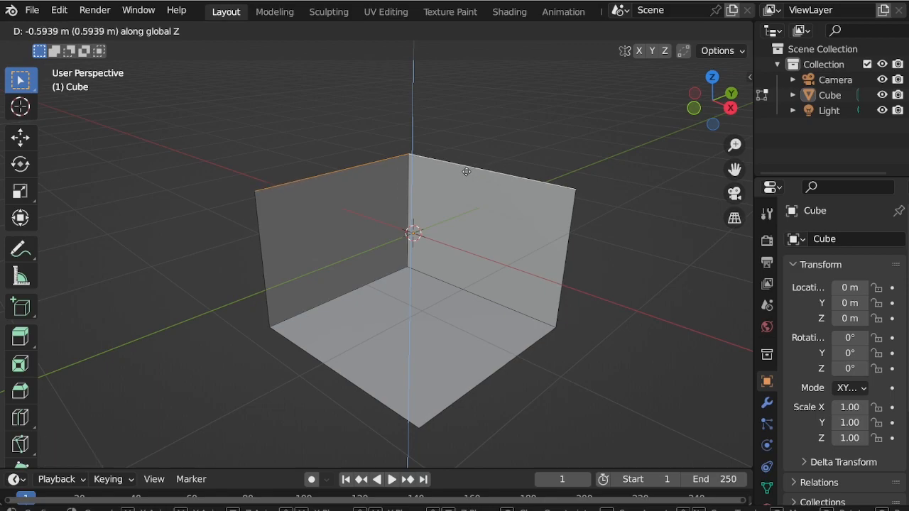
pyautogui.click(465, 175)
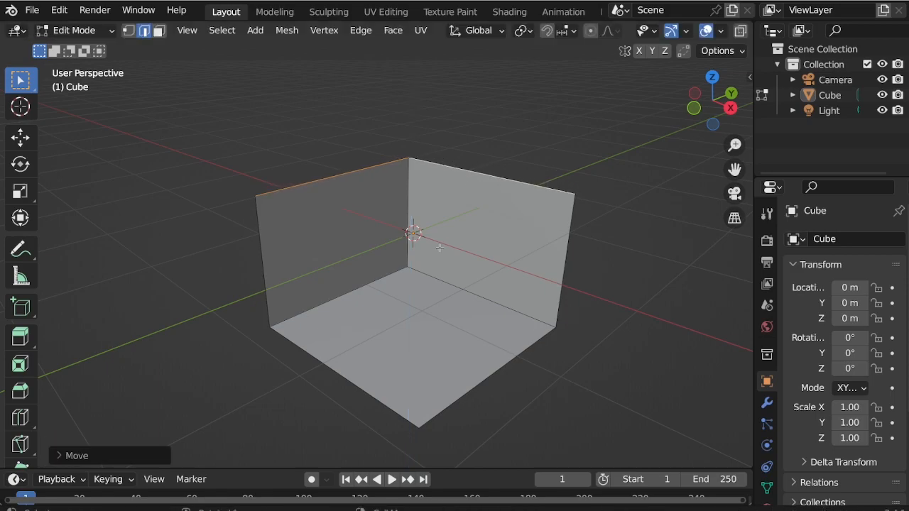
# Step: Return to Object Mode, look through the camera and set the output's X resolution to 1080 px
pyautogui.click(86, 30)
pyautogui.click(81, 49)
pyautogui.press('KP_0')
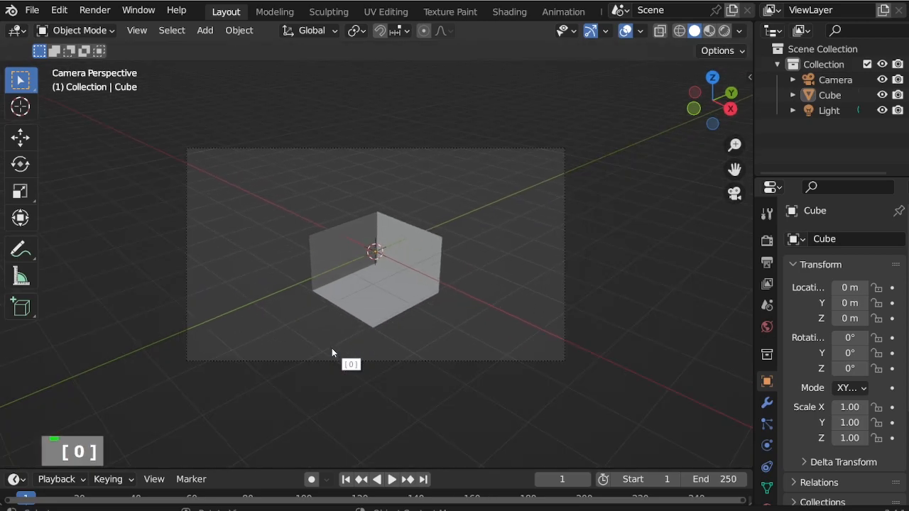
pyautogui.moveTo(754, 303); pyautogui.dragTo(617, 306)
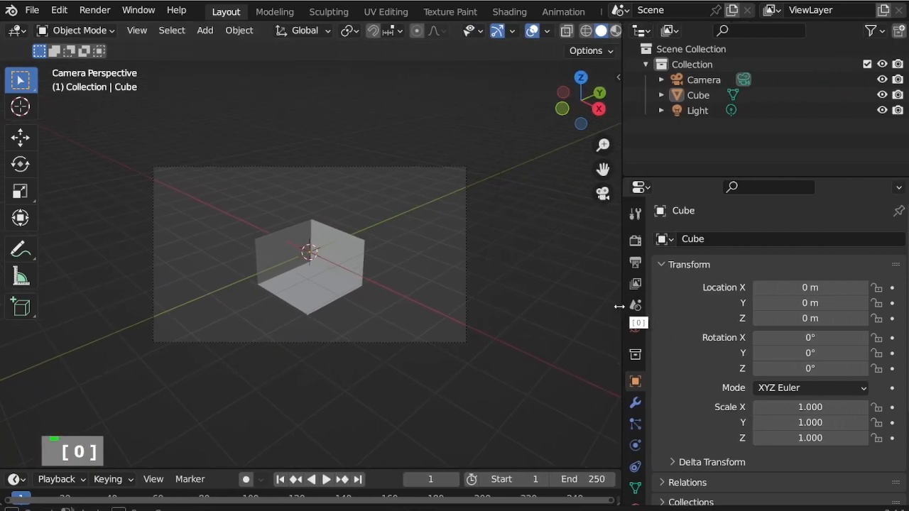
pyautogui.click(632, 262)
pyautogui.write('1080')
pyautogui.press('Return')
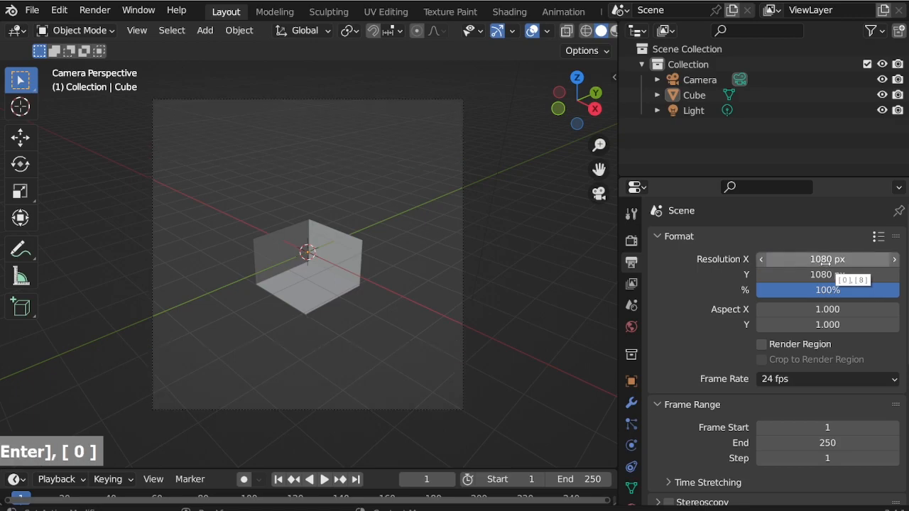
# Step: Set the render engine to Cycles on GPU Compute with 300 maximum viewport samples
pyautogui.click(631, 241)
pyautogui.click(785, 239)
pyautogui.click(781, 290)
pyautogui.click(781, 279)
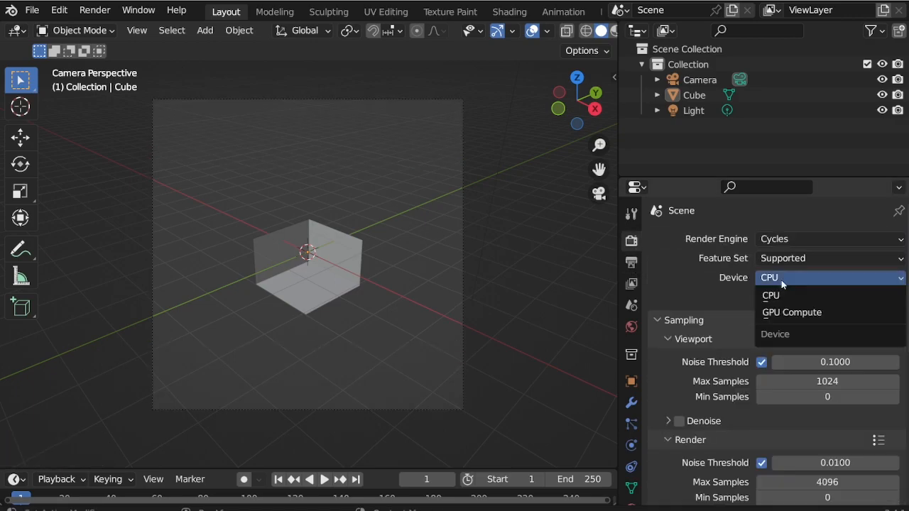
pyautogui.click(790, 313)
pyautogui.click(462, 311)
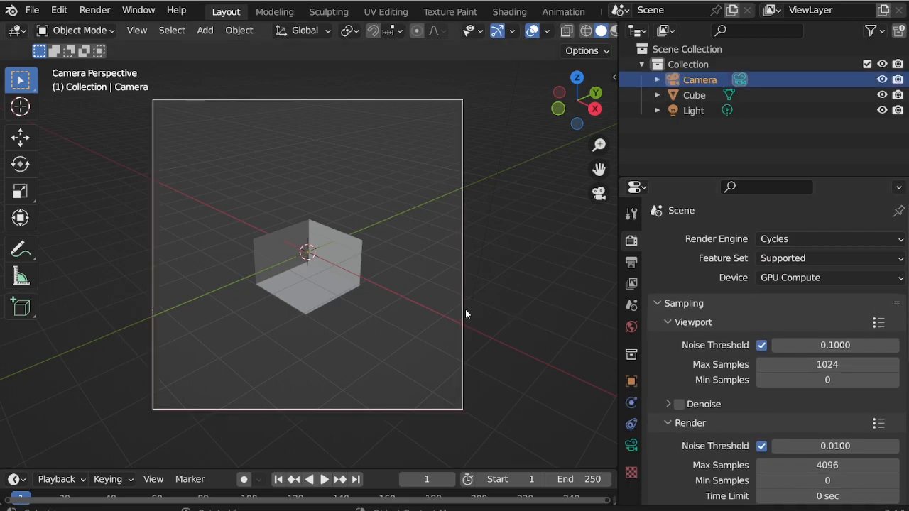
pyautogui.click(852, 363)
pyautogui.write('300')
pyautogui.press('Return')
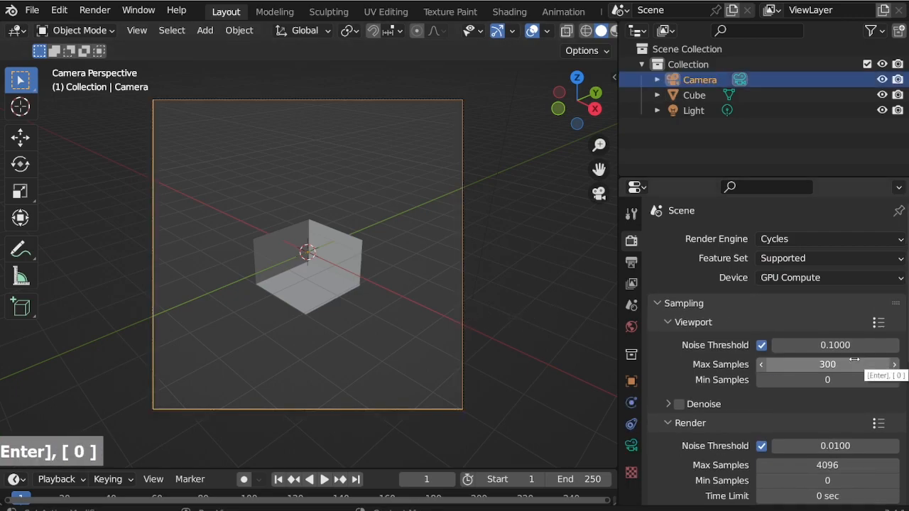
# Step: Move the camera closer along its local Z axis and shift it so the room fills the frame
pyautogui.press('g')
pyautogui.middleClick(476, 353)
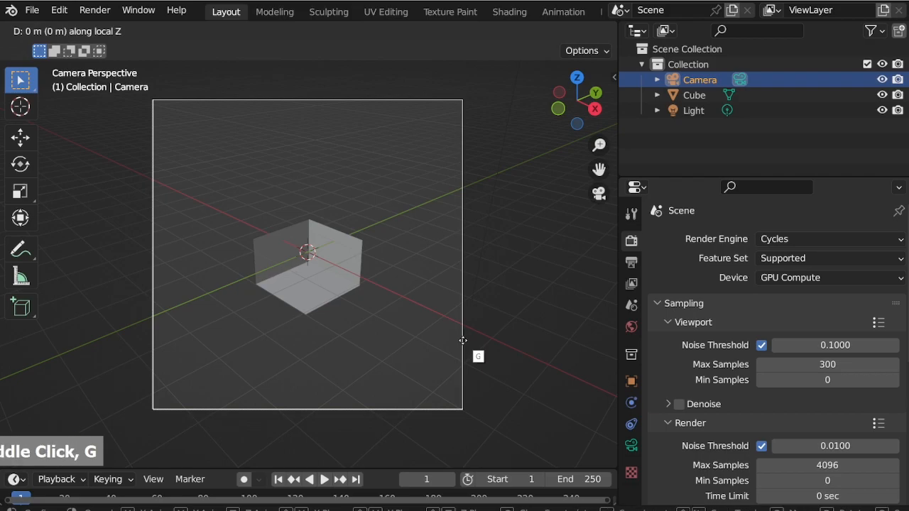
pyautogui.press('g')
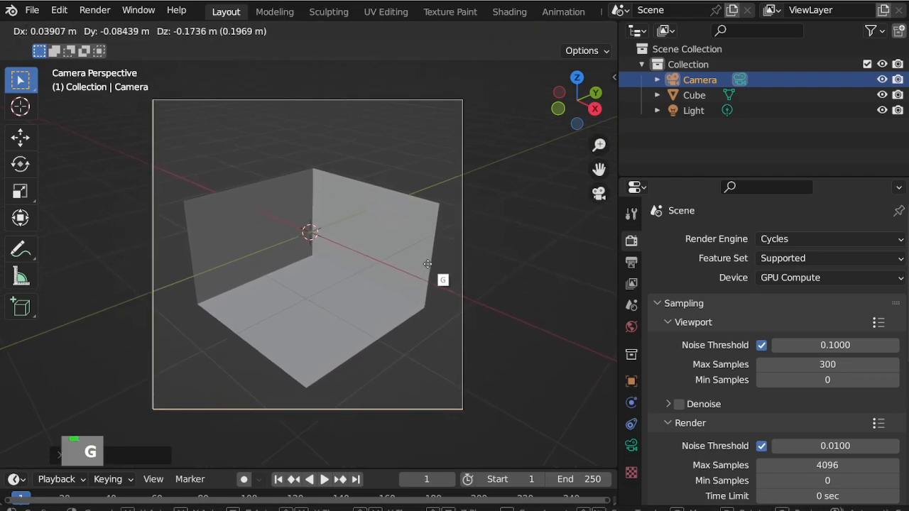
pyautogui.click(430, 268)
pyautogui.click(457, 277)
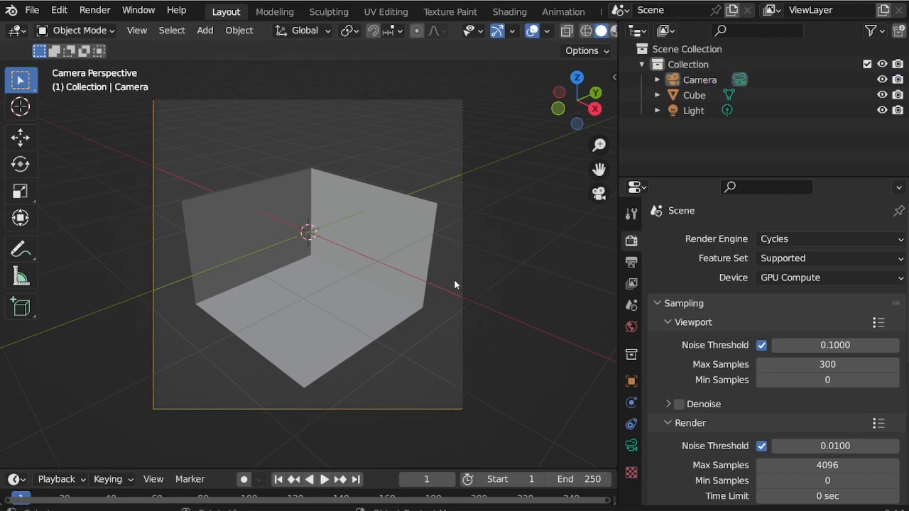
# Step: Raise the room about 1.01 m along the global Z axis so its floor lies at ground level
pyautogui.scroll(1, 289, 301)
pyautogui.moveTo(288, 300); pyautogui.dragTo(301, 298, button='middle')
pyautogui.scroll(2, 185, 302)
pyautogui.moveTo(185, 302); pyautogui.dragTo(330, 306, button='middle')
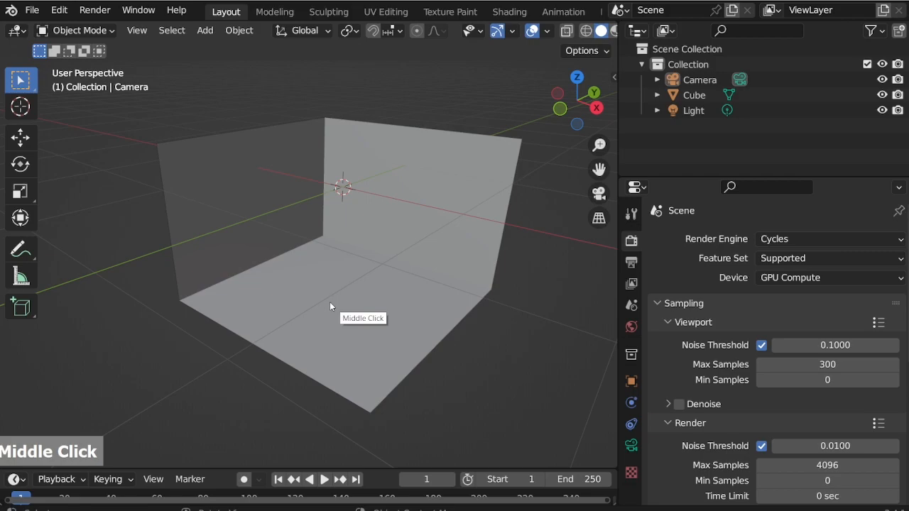
pyautogui.click(329, 313)
pyautogui.press('KP_1')
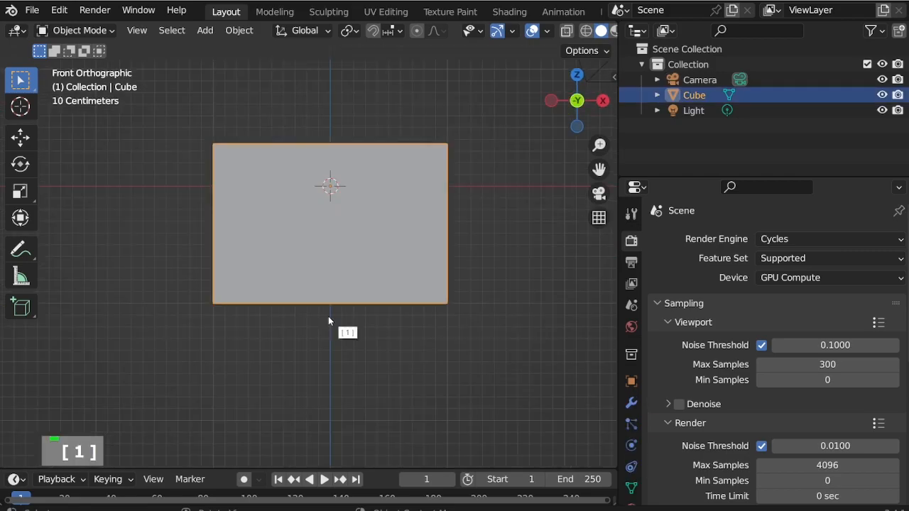
pyautogui.press('g')
pyautogui.press('z')
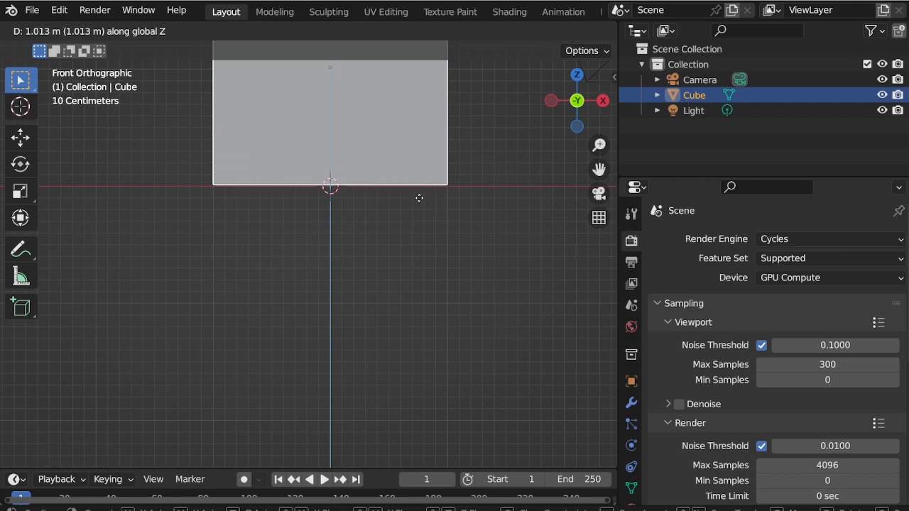
pyautogui.click(418, 199)
# Step: Shift the camera in camera view to recentre the raised room within the frame
pyautogui.moveTo(416, 199); pyautogui.dragTo(363, 249, button='middle')
pyautogui.press('KP_0')
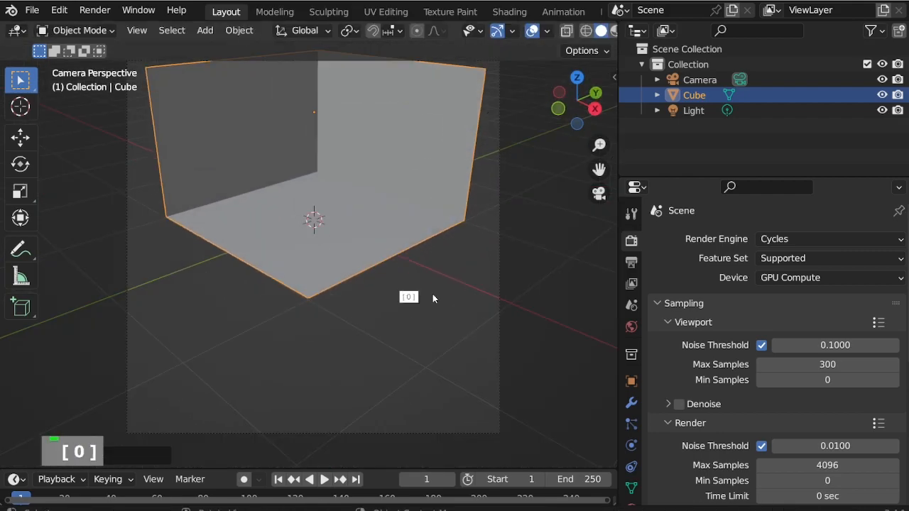
pyautogui.scroll(-2, 424, 385)
pyautogui.click(476, 355)
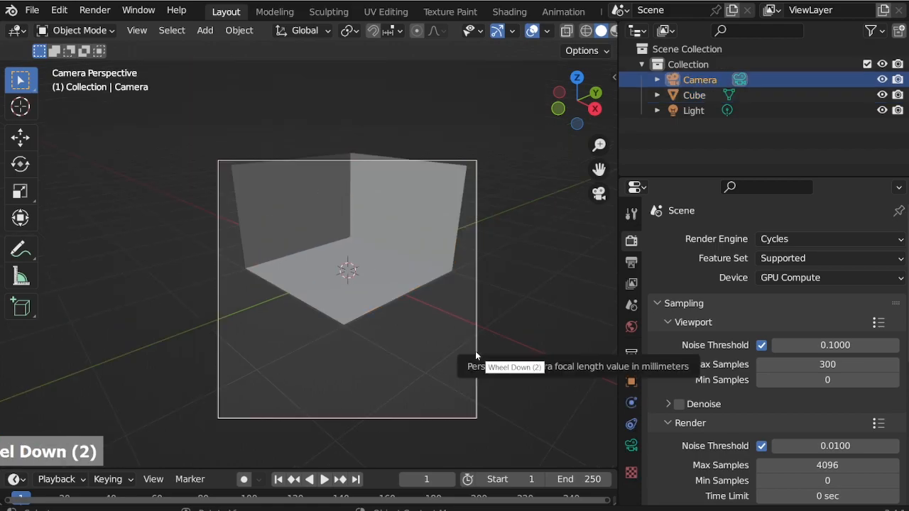
pyautogui.press('g')
pyautogui.click(494, 314)
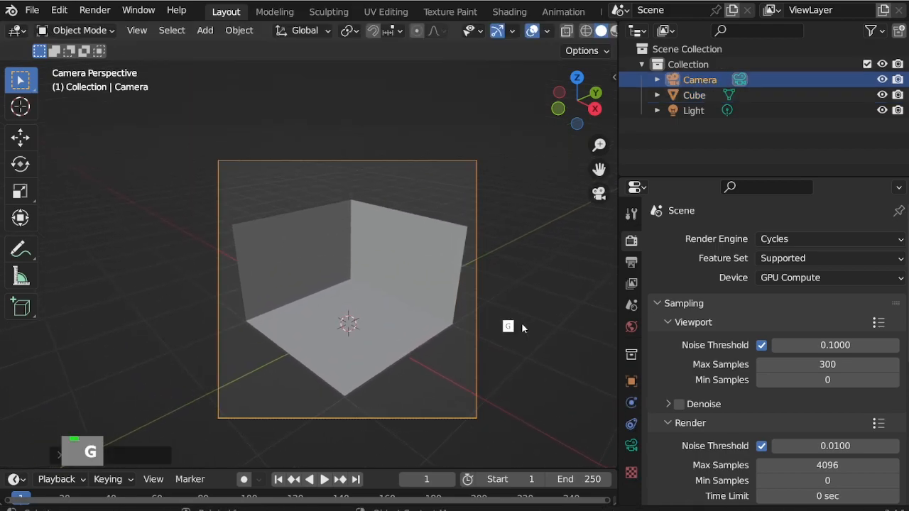
# Step: Extrude all of the room's faces along their normals by about 0.184 m with Offset Even enabled
pyautogui.moveTo(493, 314); pyautogui.dragTo(557, 328, button='middle')
pyautogui.scroll(2, 189, 345)
pyautogui.scroll(-2, 220, 345)
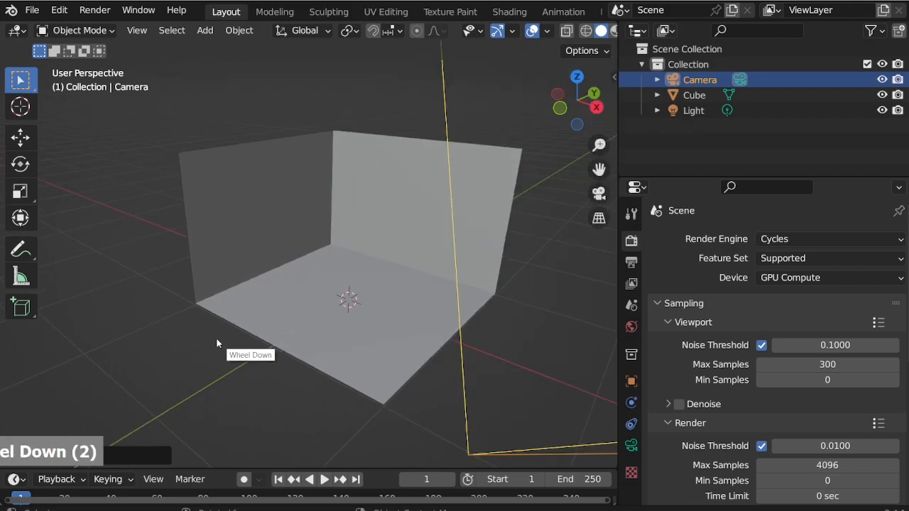
pyautogui.click(226, 250)
pyautogui.click(74, 30)
pyautogui.click(77, 63)
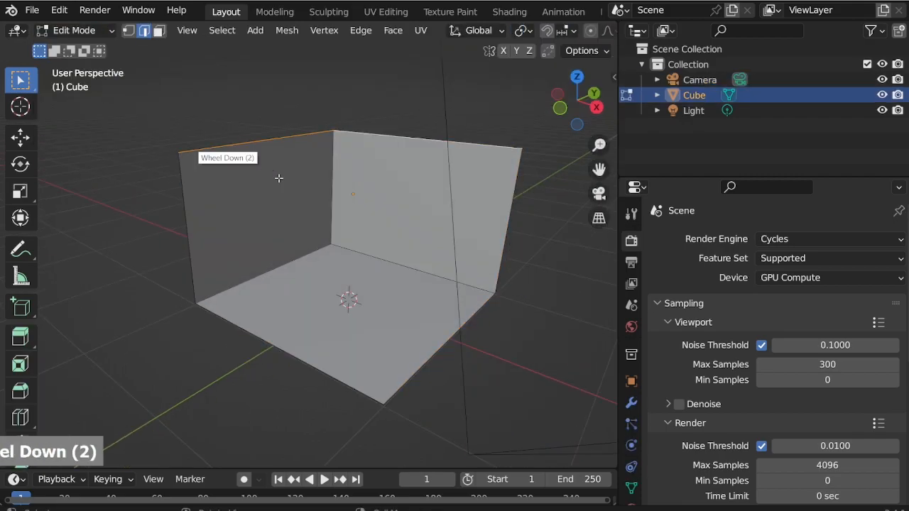
pyautogui.press('a')
pyautogui.hotkey('alt', 'e')
pyautogui.click(330, 247)
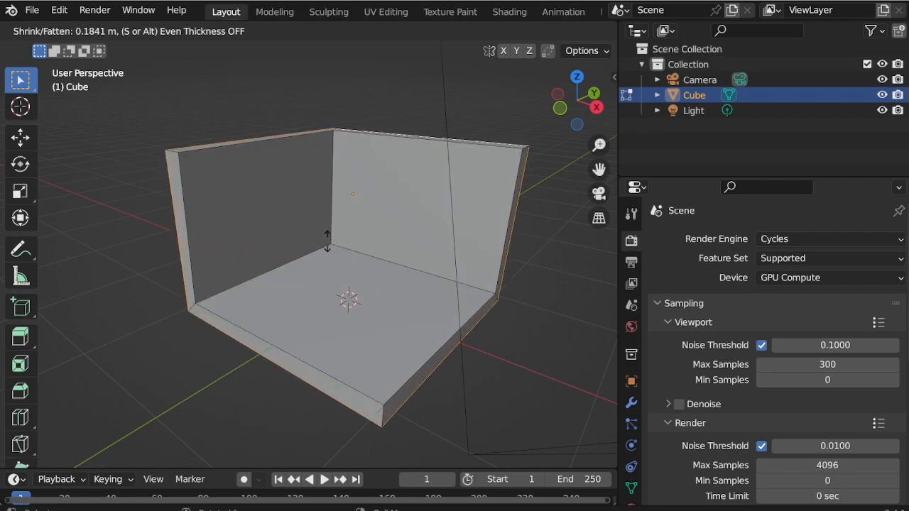
pyautogui.click(327, 240)
pyautogui.click(142, 458)
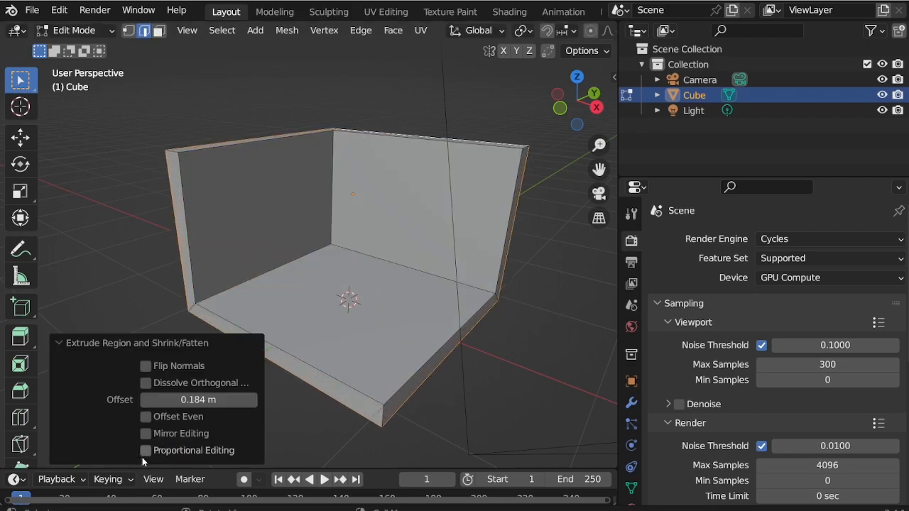
pyautogui.click(145, 417)
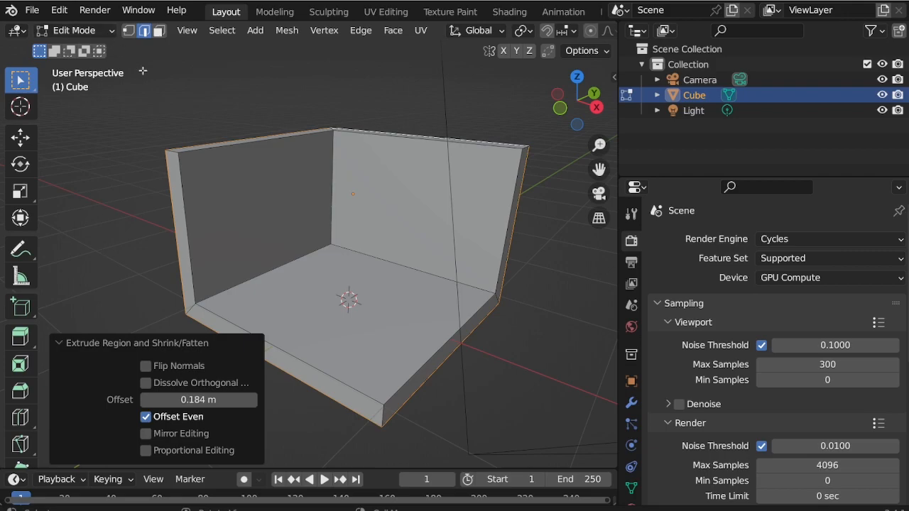
# Step: Duplicate the room's inner floor face in place and separate the copy into its own object
pyautogui.click(264, 218)
pyautogui.moveTo(393, 365); pyautogui.dragTo(398, 323, button='middle')
pyautogui.press('3')
pyautogui.click(284, 303)
pyautogui.hotkey('shift', 'd')
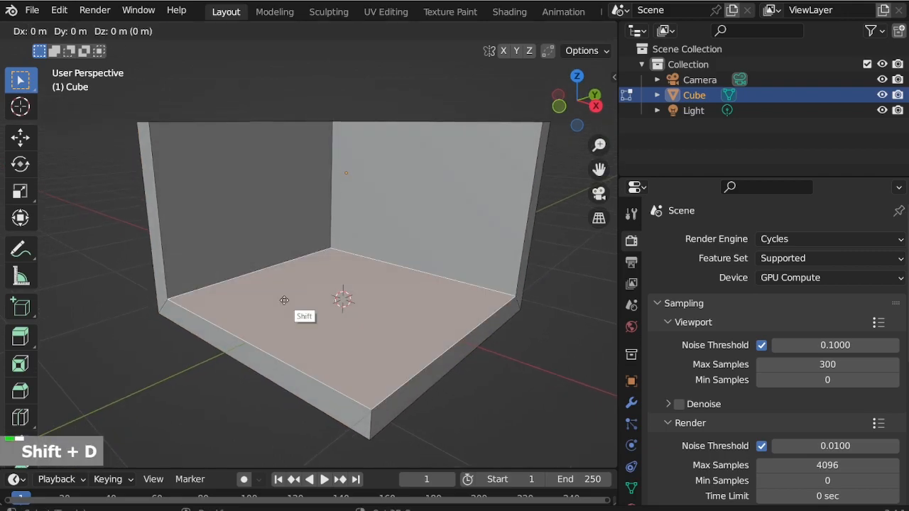
pyautogui.rightClick(332, 286)
pyautogui.press('p')
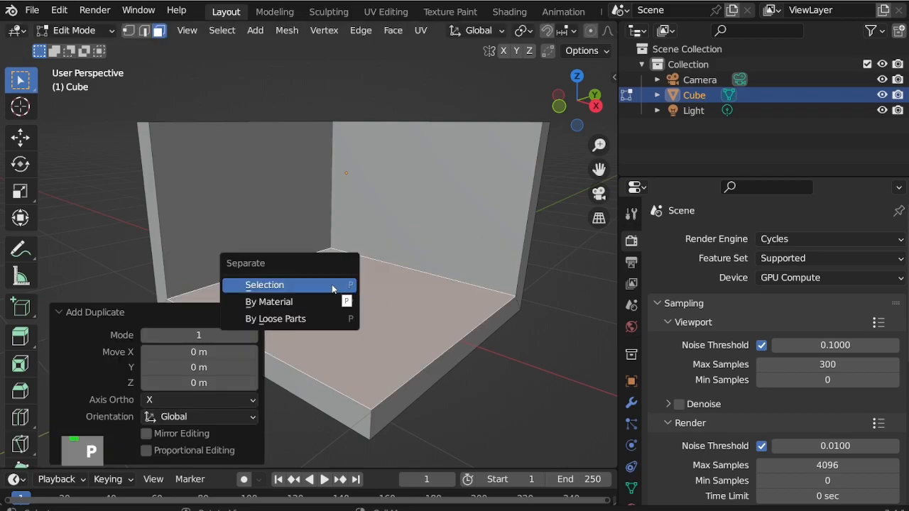
pyautogui.click(332, 286)
# Step: Duplicate the right wall's inner face in place and separate the copy into its own object
pyautogui.click(402, 198)
pyautogui.hotkey('shift', 'a')
pyautogui.hotkey('shift', 'd')
pyautogui.rightClick(403, 196)
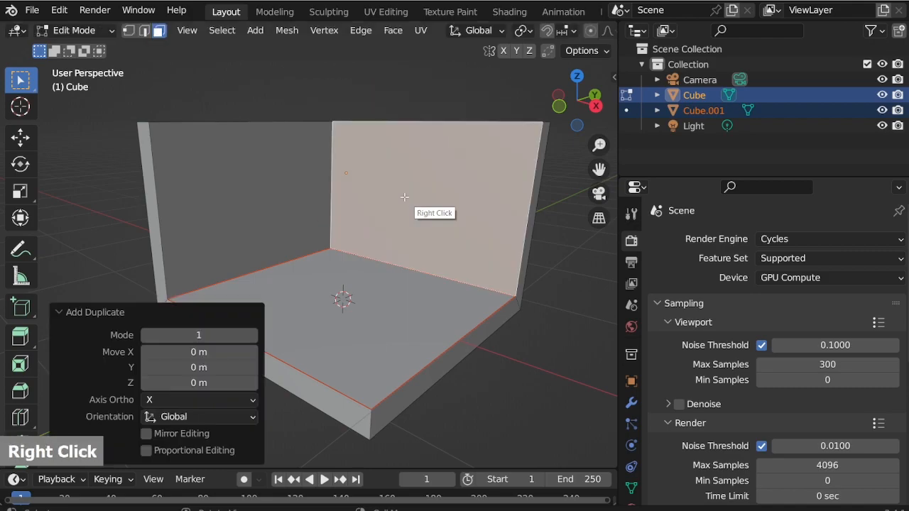
pyautogui.press('p')
pyautogui.click(397, 198)
# Step: Add two evenly spaced vertical loop cuts that divide the left wall into three panels
pyautogui.scroll(2, 286, 215)
pyautogui.moveTo(287, 215)
pyautogui.mouseDown(button='middle')
pyautogui.moveTo(268, 209)
pyautogui.moveTo(287, 231)
pyautogui.mouseUp(button='middle')
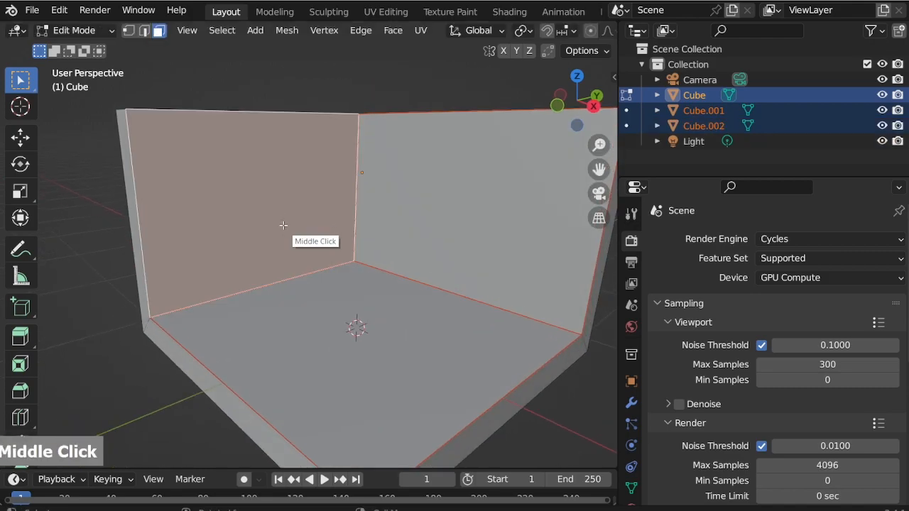
pyautogui.hotkey('ctrl', 'r')
pyautogui.scroll(1, 216, 104)
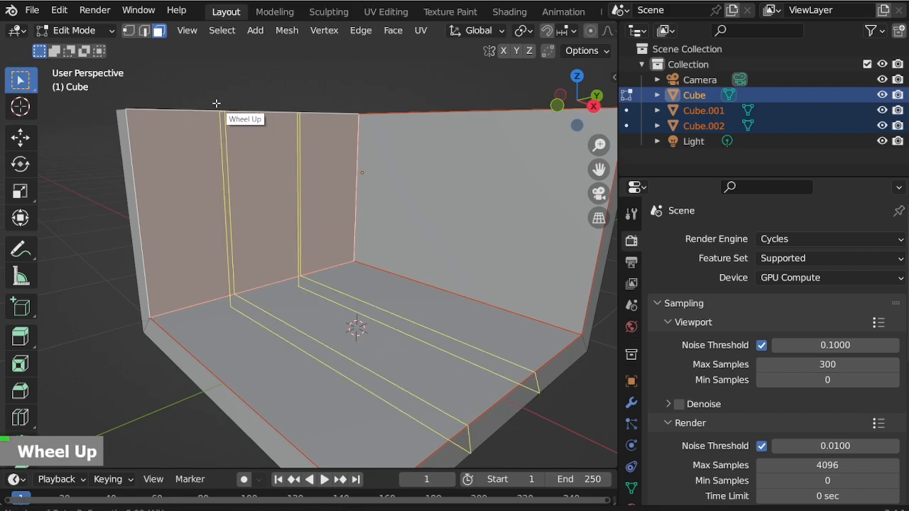
pyautogui.click(216, 104)
pyautogui.rightClick(216, 103)
# Step: Inset the left wall's three inner panel faces individually with a thickness of about 0.017 m
pyautogui.moveTo(317, 161); pyautogui.dragTo(229, 171, button='middle')
pyautogui.scroll(2, 175, 135)
pyautogui.moveTo(174, 136)
pyautogui.mouseDown(button='middle')
pyautogui.moveTo(199, 146)
pyautogui.moveTo(186, 137)
pyautogui.mouseUp(button='middle')
pyautogui.press('3')
pyautogui.click(196, 183)
pyautogui.keyDown('shift'); pyautogui.click(279, 179); pyautogui.keyUp('shift')
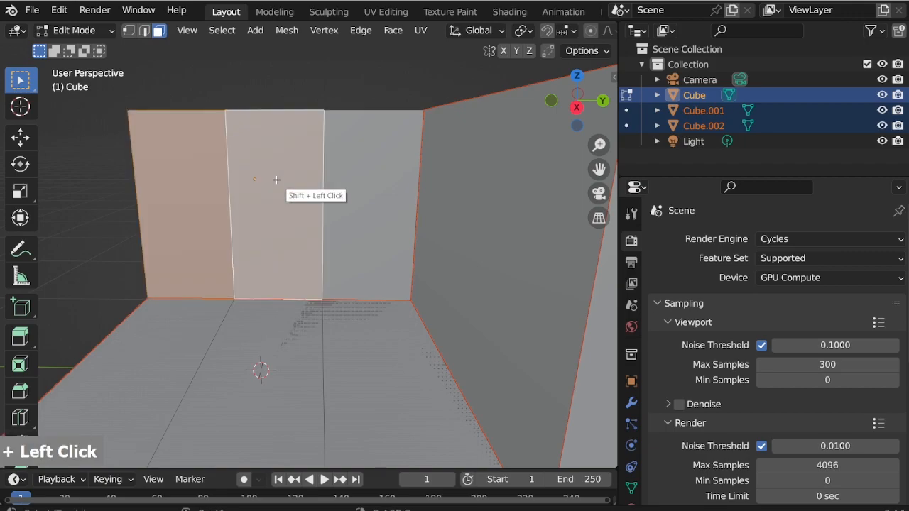
pyautogui.keyDown('shift'); pyautogui.click(332, 181); pyautogui.keyUp('shift')
pyautogui.scroll(2, 286, 178)
pyautogui.press('i')
pyautogui.press('i')
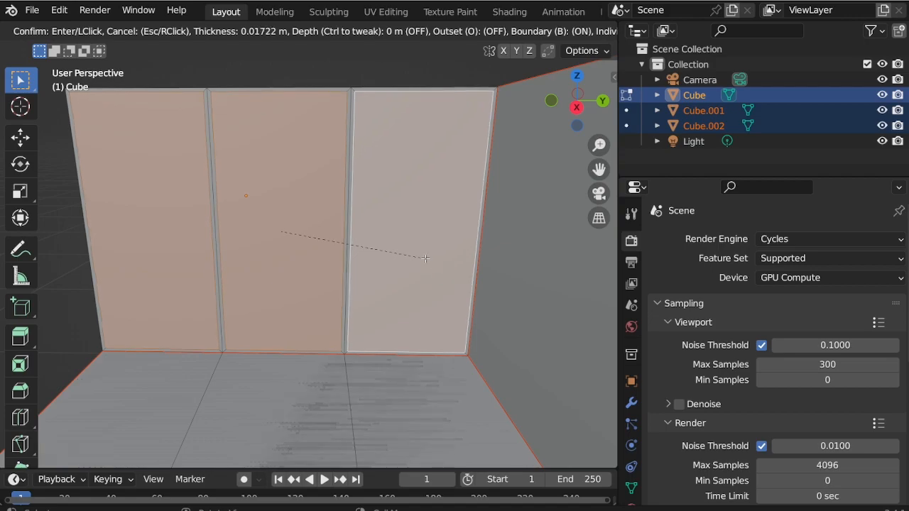
pyautogui.click(426, 258)
# Step: Extrude the three inset panel faces about 0.057 m inward into the left wall
pyautogui.scroll(-2, 308, 239)
pyautogui.scroll(2, 276, 237)
pyautogui.moveTo(275, 237); pyautogui.dragTo(302, 230, button='middle')
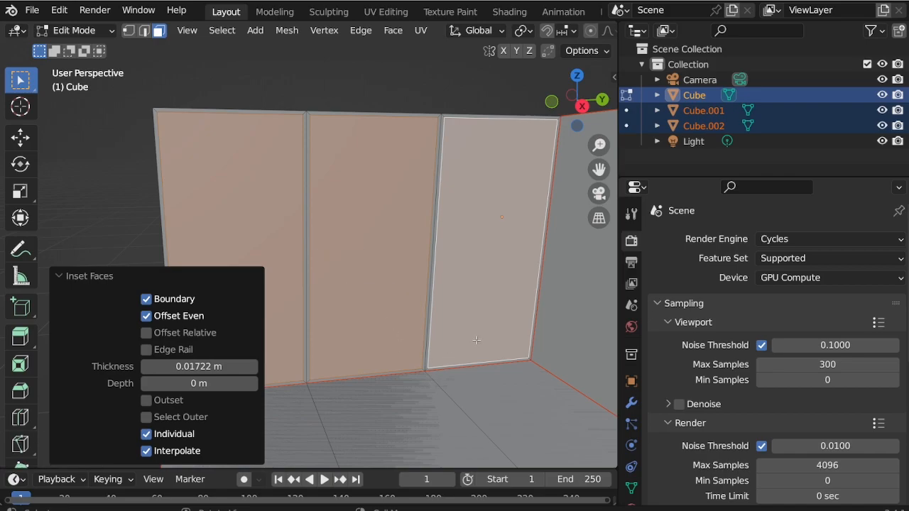
pyautogui.press('e')
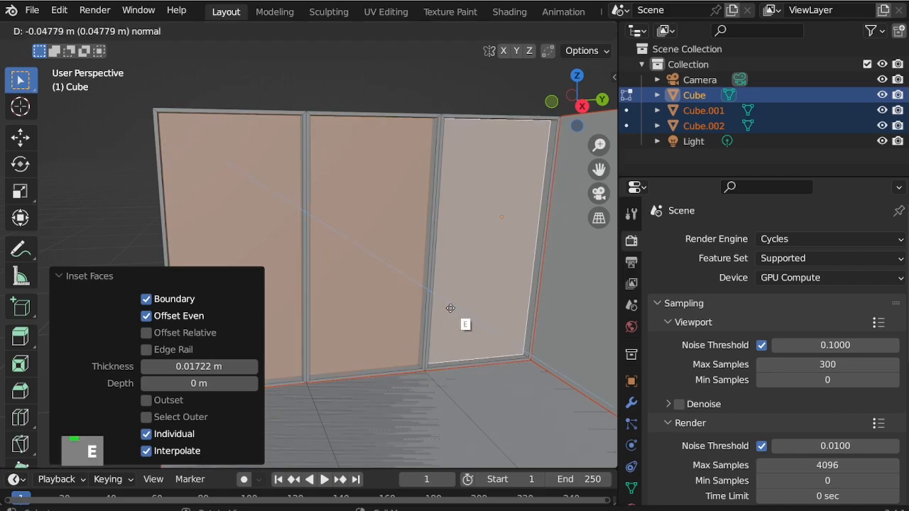
pyautogui.click(450, 308)
pyautogui.scroll(-3, 259, 162)
pyautogui.moveTo(259, 162); pyautogui.dragTo(271, 231, button='middle')
pyautogui.scroll(4, 435, 178)
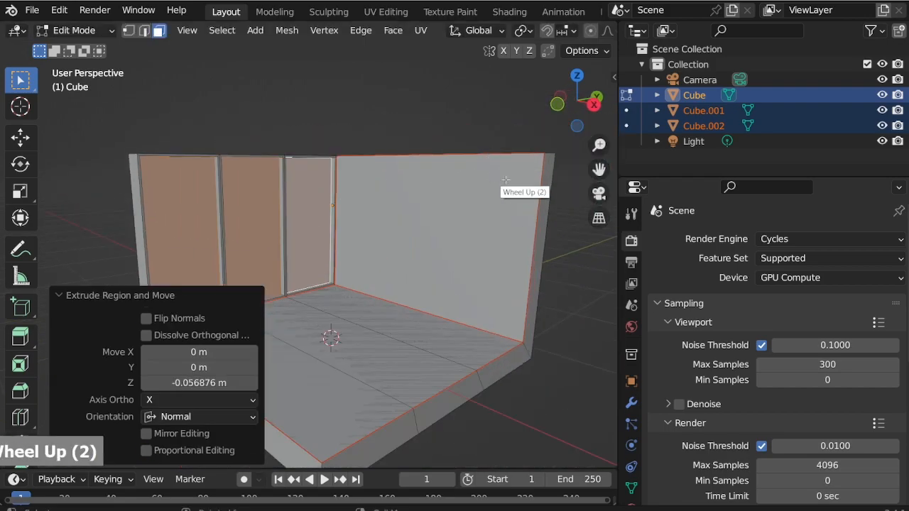
# Step: Leave mesh editing, select the right wall's separated inner face object and rename it as mirror
pyautogui.click(74, 30)
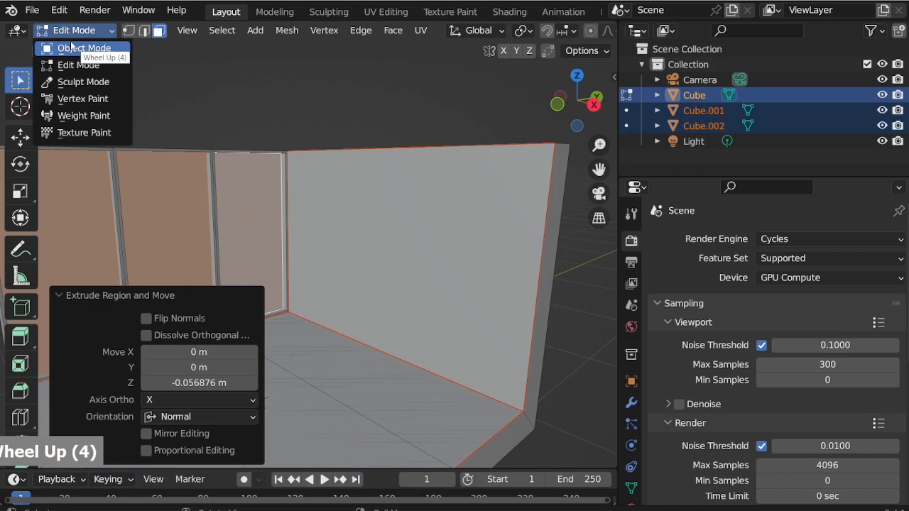
pyautogui.click(71, 40)
pyautogui.click(439, 240)
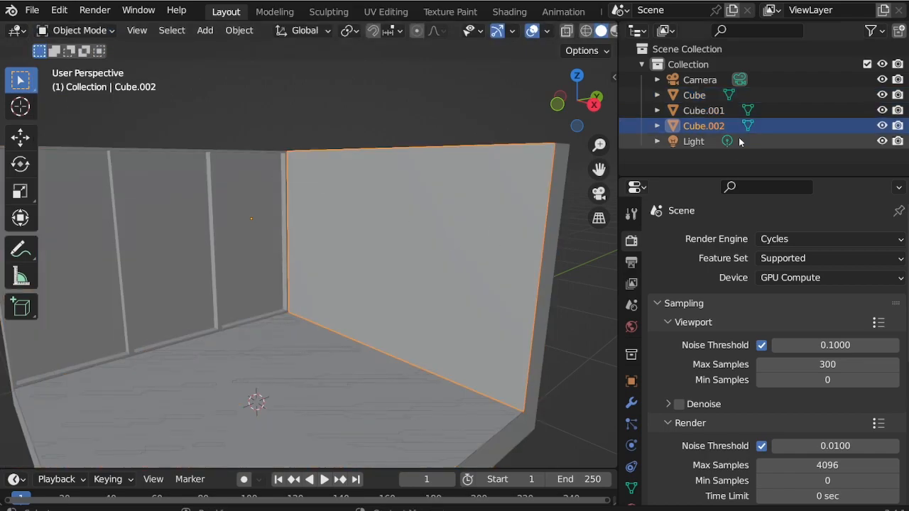
pyautogui.doubleClick(722, 126)
pyautogui.write('mirror')
pyautogui.press('Return')
# Step: Extrude the mirror object's wall face about 0.022 m into the room
pyautogui.click(72, 30)
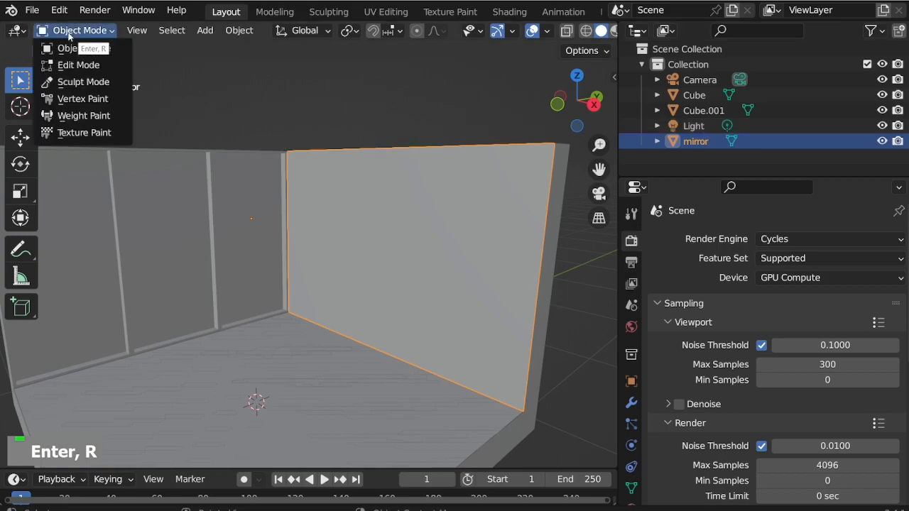
pyautogui.click(78, 64)
pyautogui.click(410, 183)
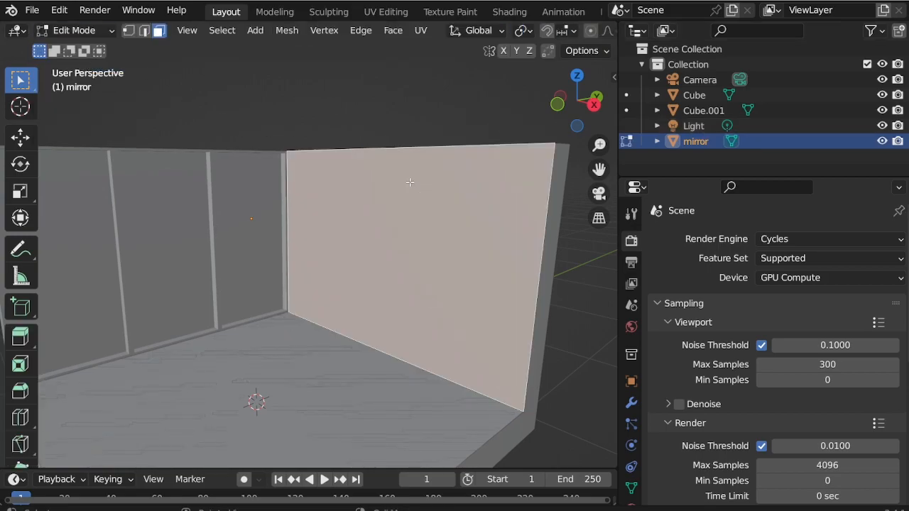
pyautogui.scroll(3, 464, 172)
pyautogui.moveTo(546, 162); pyautogui.dragTo(432, 203, button='middle')
pyautogui.press('e')
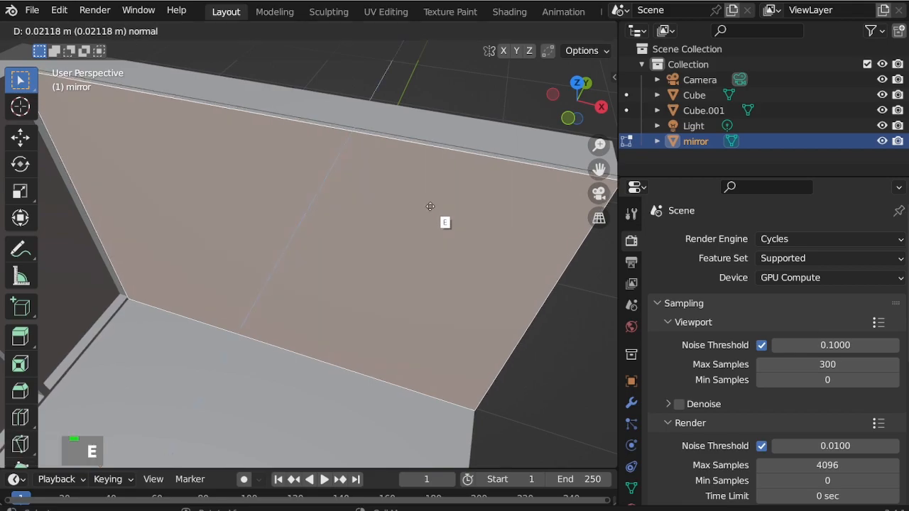
pyautogui.click(430, 206)
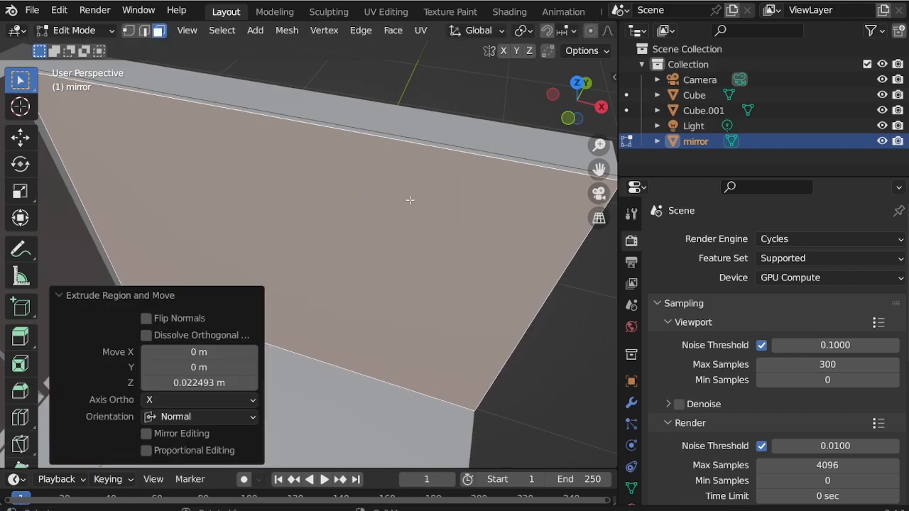
# Step: Add two evenly spaced vertical loop cuts that divide the mirror object into three panels
pyautogui.hotkey('ctrl', 'r')
pyautogui.scroll(1, 298, 112)
pyautogui.click(297, 112)
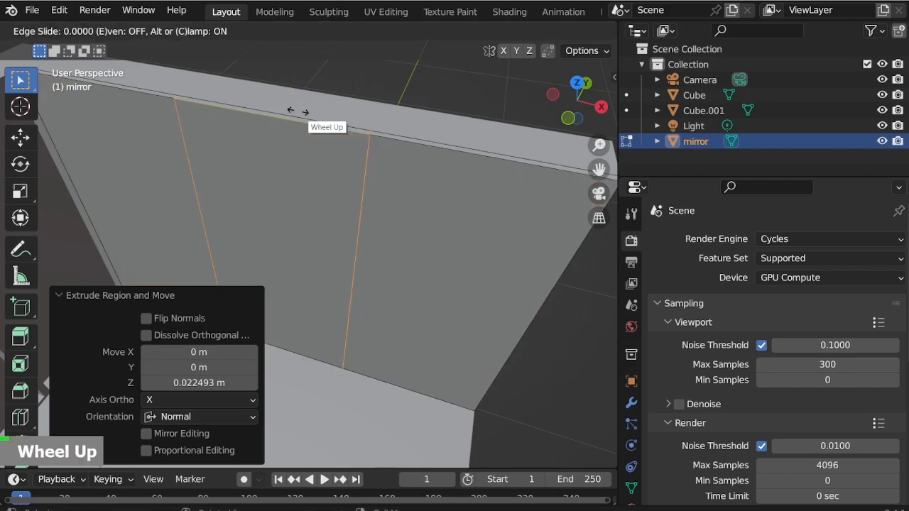
pyautogui.rightClick(298, 111)
pyautogui.scroll(2, 213, 107)
pyautogui.scroll(-1, 408, 254)
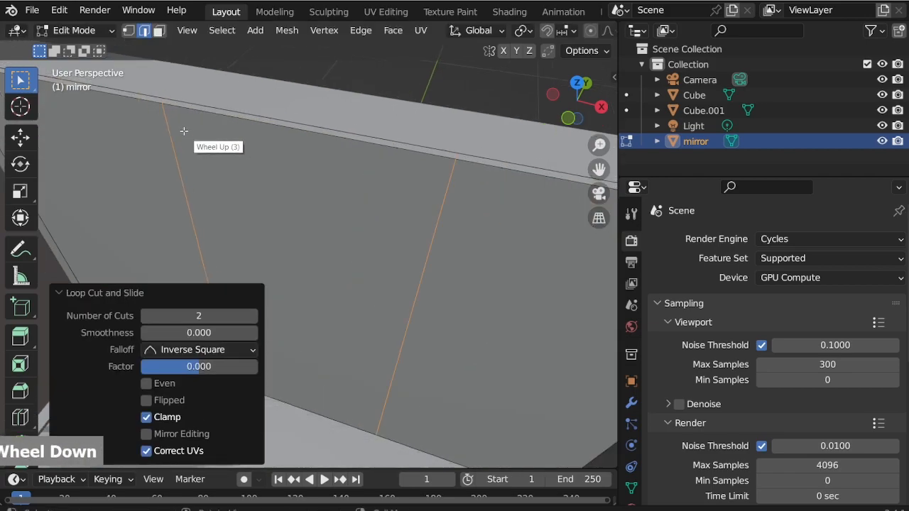
# Step: Bevel the two vertical cuts on the mirror with a width of about 0.0077 m and 2 segments
pyautogui.hotkey('ctrl', 'b')
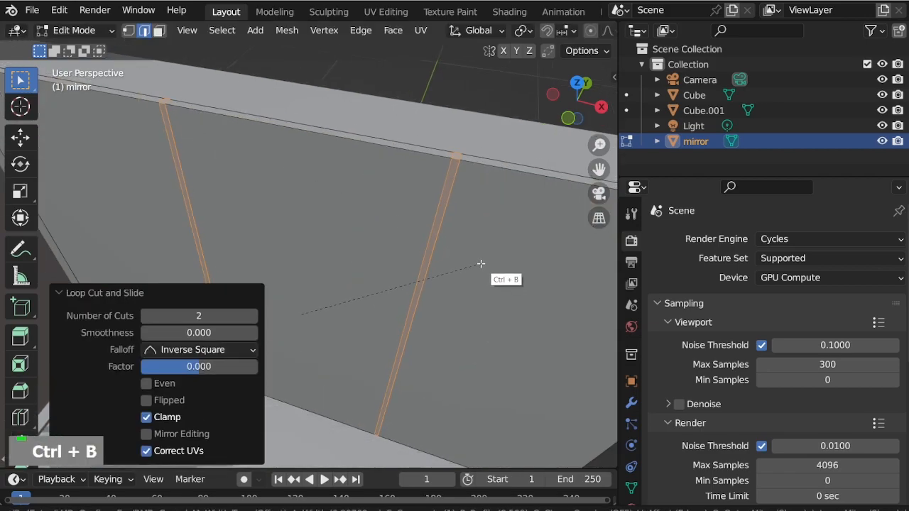
pyautogui.scroll(1, 481, 264)
pyautogui.click(481, 263)
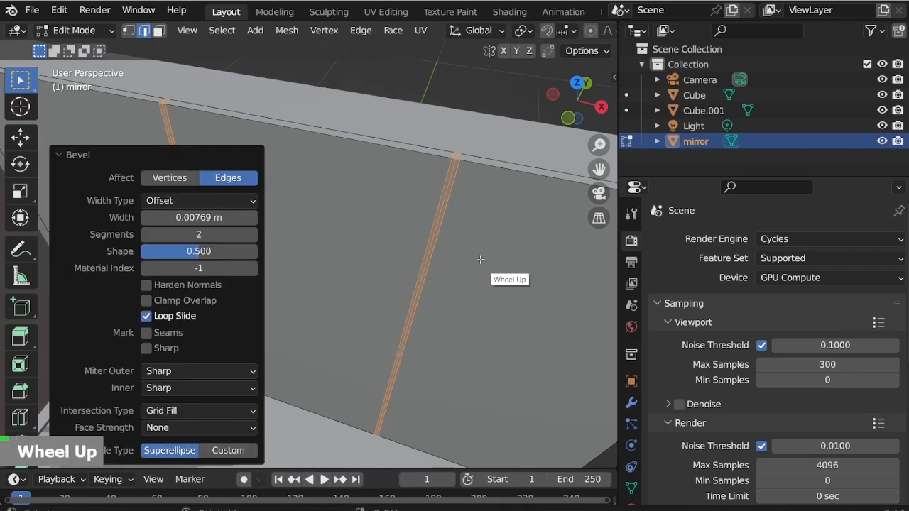
# Step: Move the centre edges of both bevelled strips about 0.014 m along Y to form V-shaped grooves, and return to Object Mode
pyautogui.click(455, 165)
pyautogui.keyDown('shift'); pyautogui.click(166, 117); pyautogui.keyUp('shift')
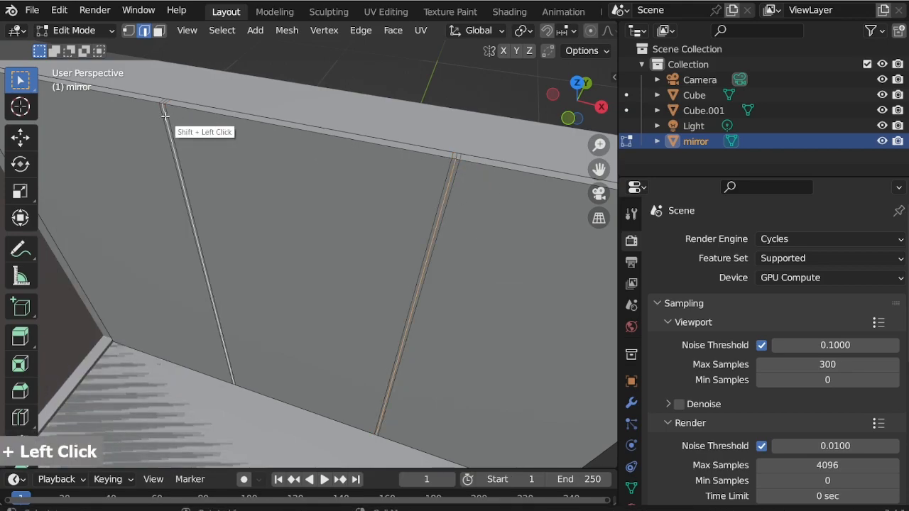
pyautogui.scroll(5, 462, 169)
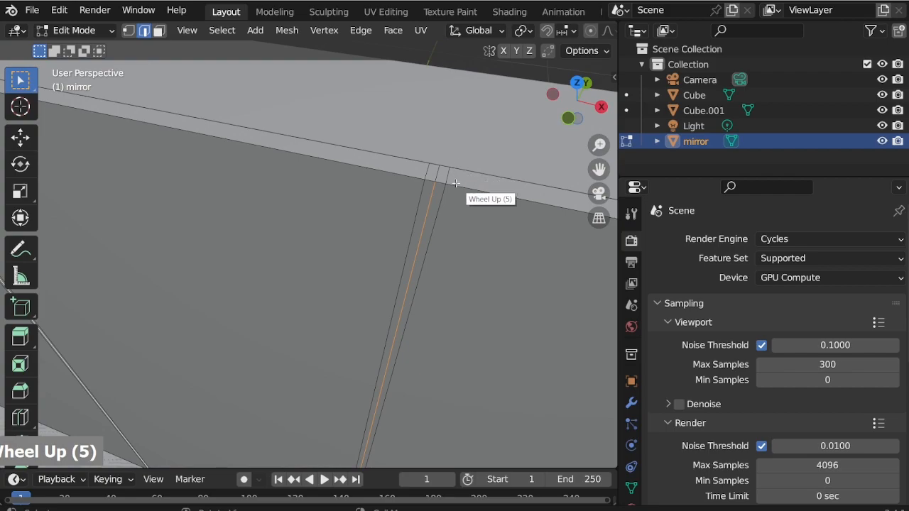
pyautogui.press('g')
pyautogui.press('y')
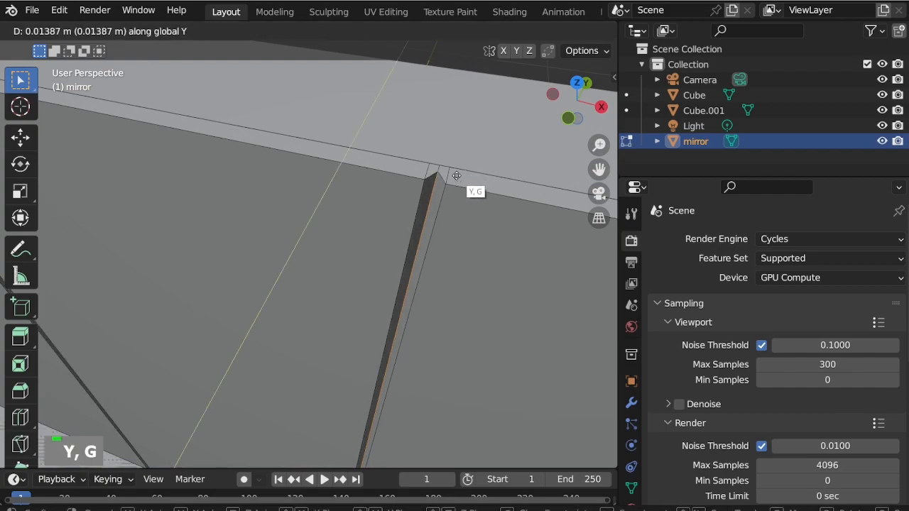
pyautogui.click(457, 176)
pyautogui.scroll(-14, 426, 157)
pyautogui.middleClick(400, 305)
pyautogui.scroll(3, 399, 305)
pyautogui.click(75, 30)
pyautogui.click(71, 48)
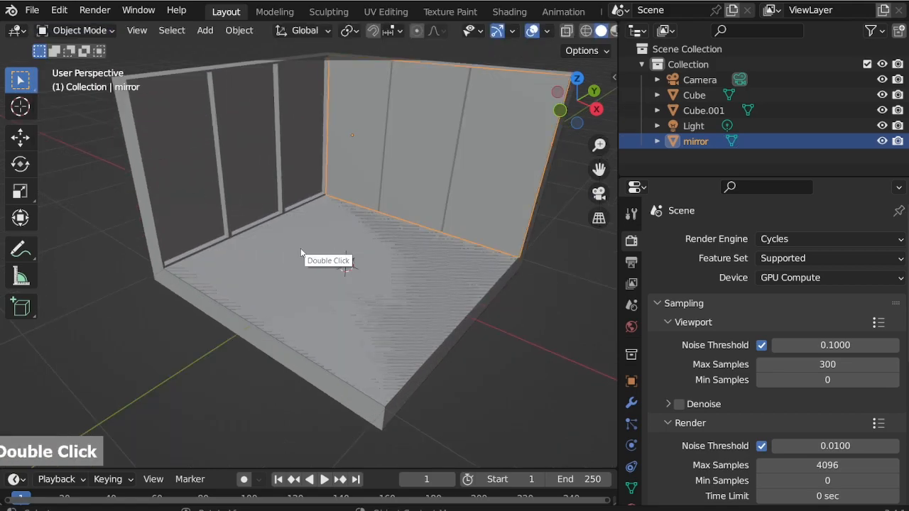
# Step: Select the separate floor surface object and rename it as floor
pyautogui.doubleClick(320, 256)
pyautogui.doubleClick(689, 110)
pyautogui.write('Floor')
pyautogui.press('Return')
# Step: Lower the three floor faces of the Cube object about 0.027 m along Z, beneath the separate floor surface
pyautogui.doubleClick(71, 196)
pyautogui.click(74, 29)
pyautogui.click(78, 65)
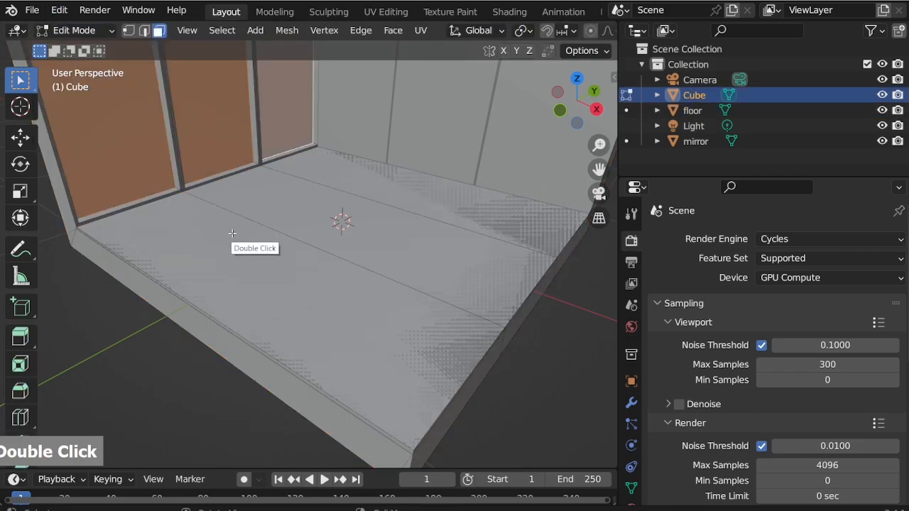
pyautogui.click(246, 282)
pyautogui.keyDown('shift'); pyautogui.click(290, 216); pyautogui.keyUp('shift')
pyautogui.keyDown('shift'); pyautogui.click(350, 172); pyautogui.keyUp('shift')
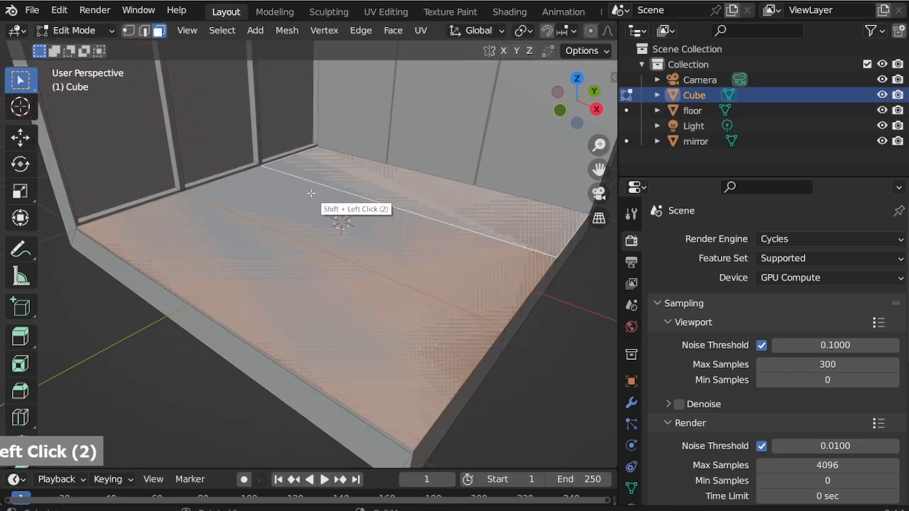
pyautogui.press('g')
pyautogui.press('z')
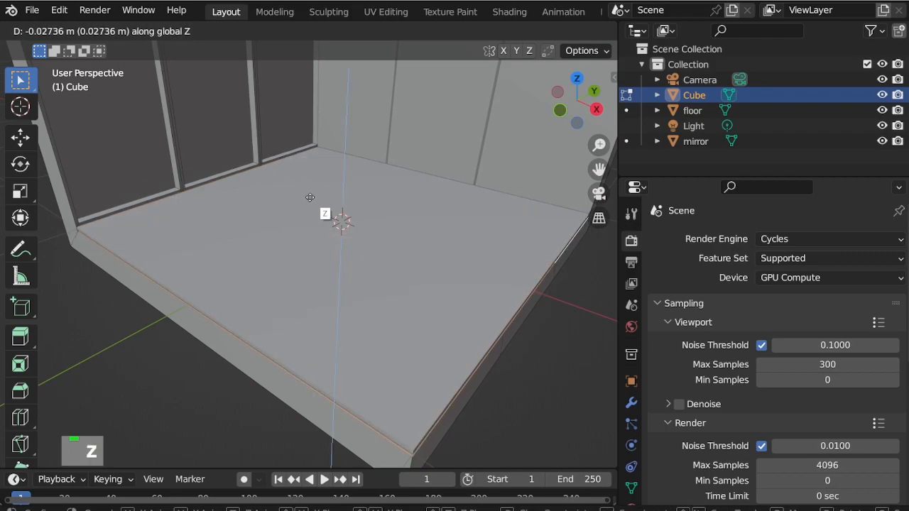
pyautogui.click(306, 194)
pyautogui.click(71, 30)
pyautogui.click(77, 45)
# Step: Check the whole room through the camera view and save the file
pyautogui.scroll(-6, 250, 311)
pyautogui.moveTo(250, 311); pyautogui.dragTo(255, 263, button='middle')
pyautogui.scroll(2, 244, 260)
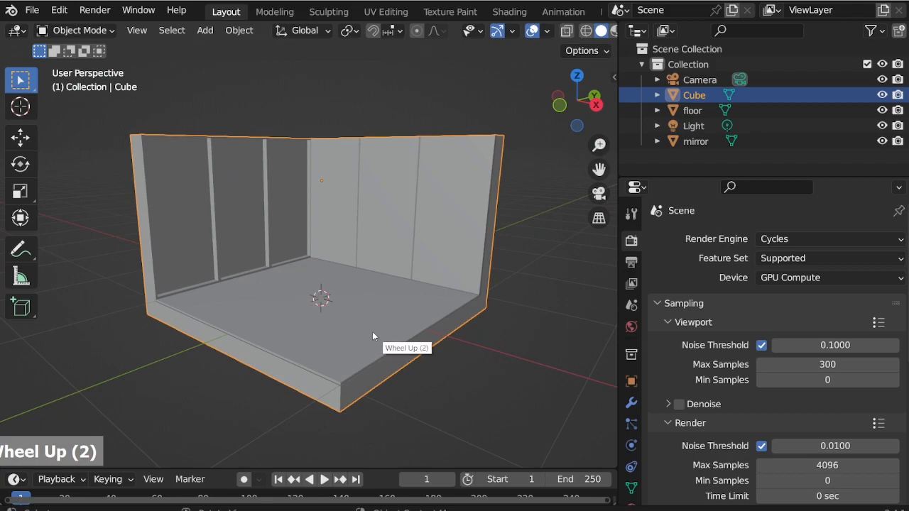
pyautogui.press('KP_0')
pyautogui.scroll(2, 443, 365)
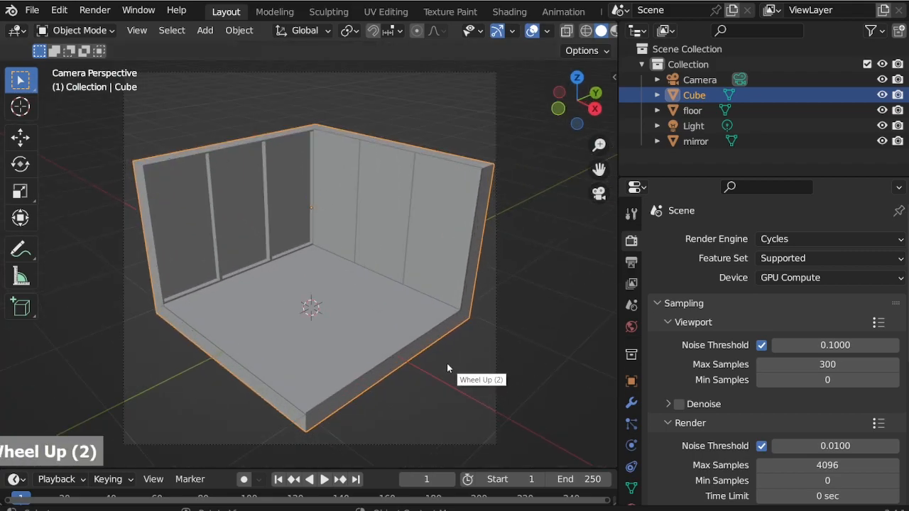
pyautogui.scroll(1, 444, 366)
pyautogui.scroll(-1, 444, 367)
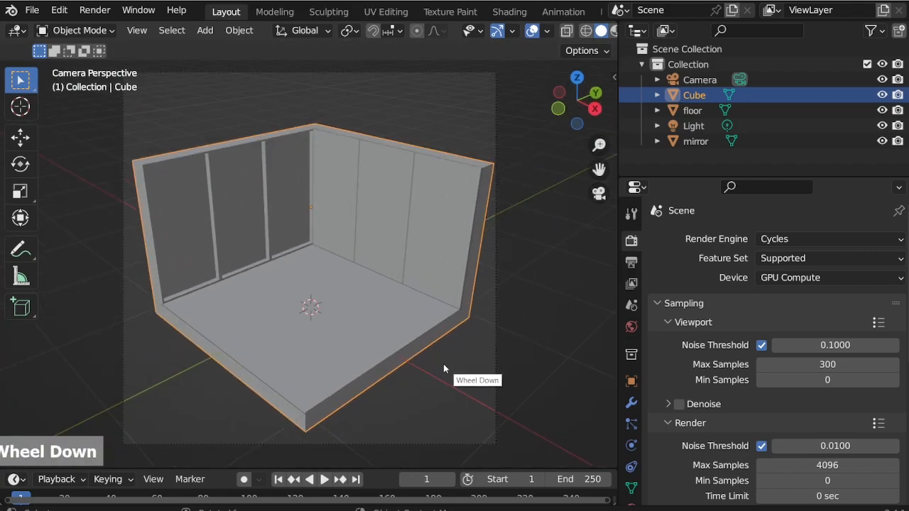
pyautogui.hotkey('ctrl', 's')
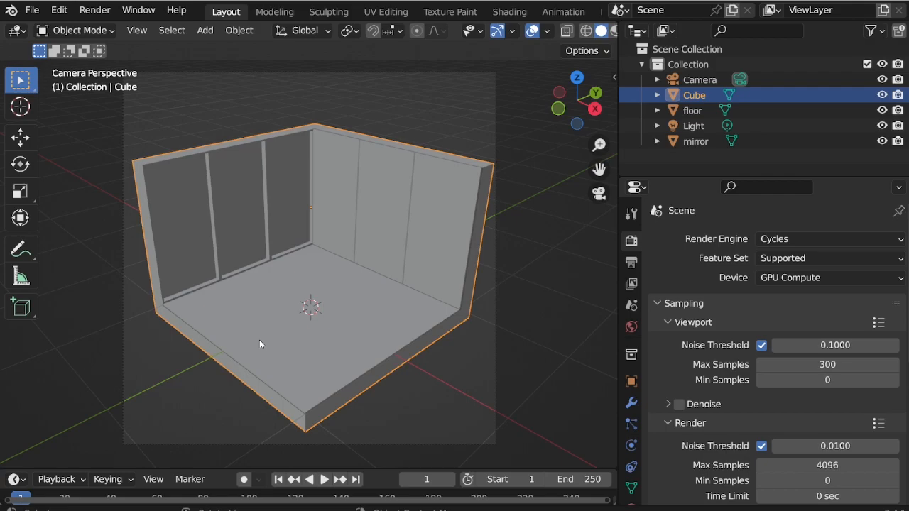
# Step: Add a 2 m plane mesh at the room's centre and scale it down uniformly to less than half its size
pyautogui.moveTo(265, 330); pyautogui.dragTo(381, 360, button='middle')
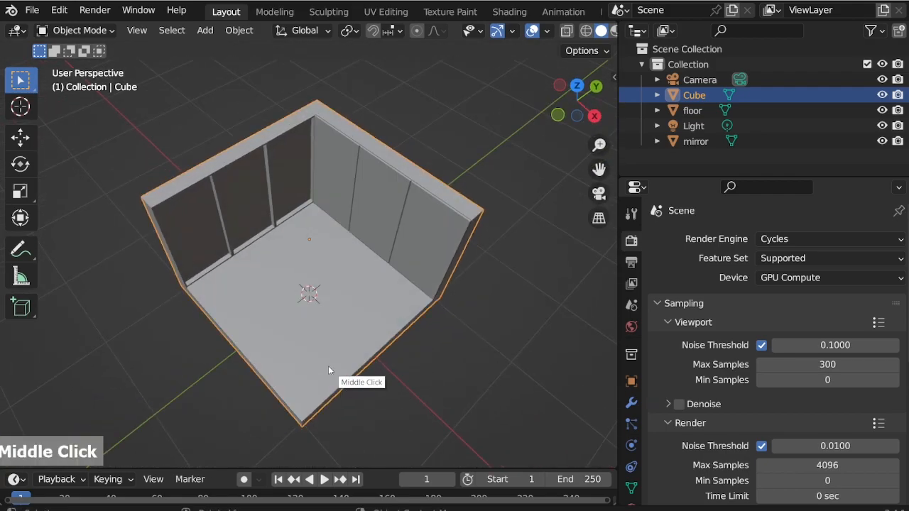
pyautogui.hotkey('shift', 'a')
pyautogui.moveTo(312, 212)
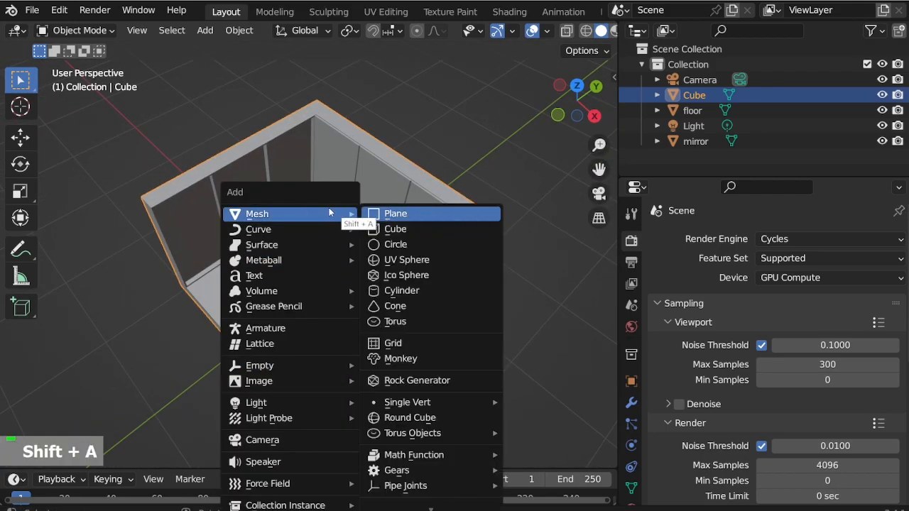
pyautogui.click(380, 213)
pyautogui.moveTo(327, 334); pyautogui.dragTo(319, 238, button='middle')
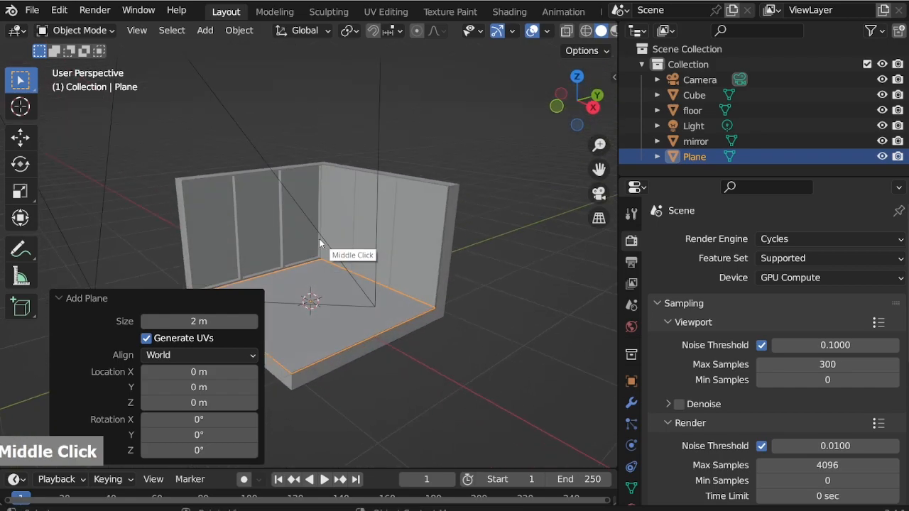
pyautogui.press('s')
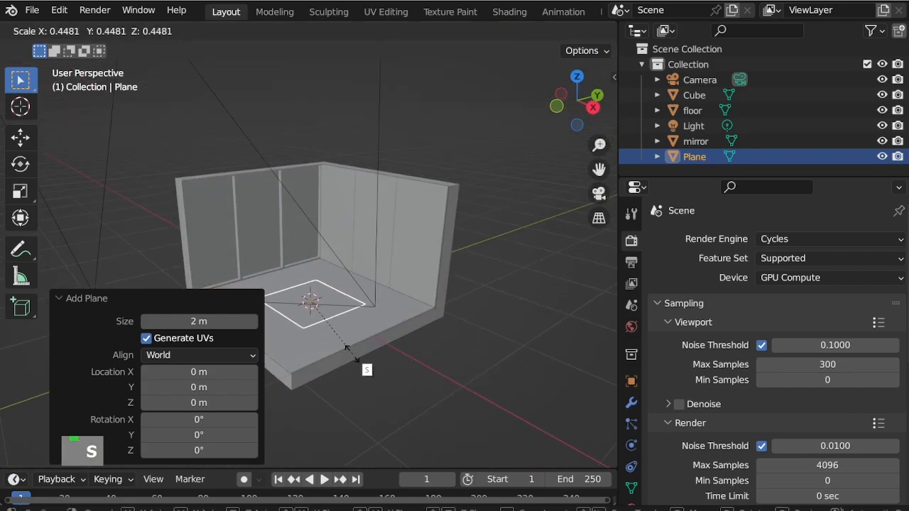
pyautogui.click(298, 326)
# Step: Raise the plane about 0.28 m along Z above the floor
pyautogui.scroll(2, 298, 325)
pyautogui.press('g')
pyautogui.press('z')
pyautogui.click(298, 255)
pyautogui.scroll(2, 297, 254)
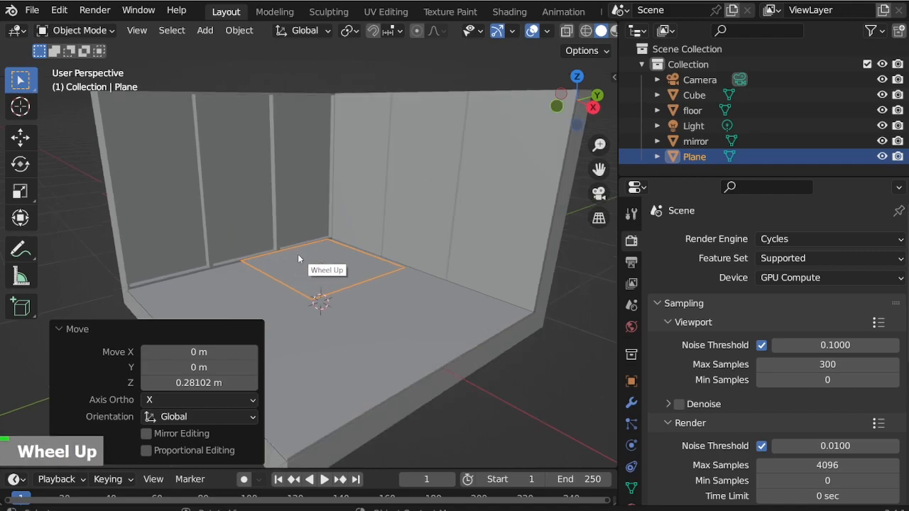
# Step: In front view, move the plane about -0.60 m in X against the left wall and lower it about 0.10 m
pyautogui.press('KP_1')
pyautogui.press('g')
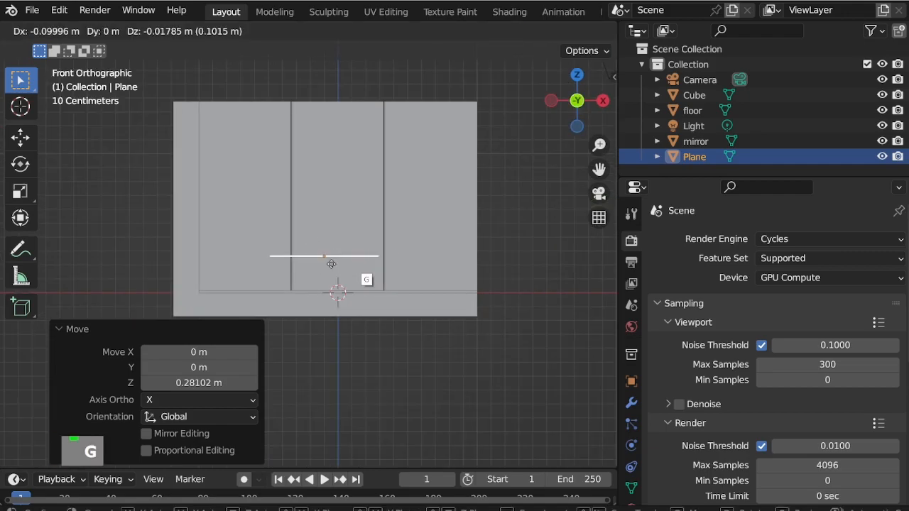
pyautogui.click(281, 275)
pyautogui.scroll(3, 281, 274)
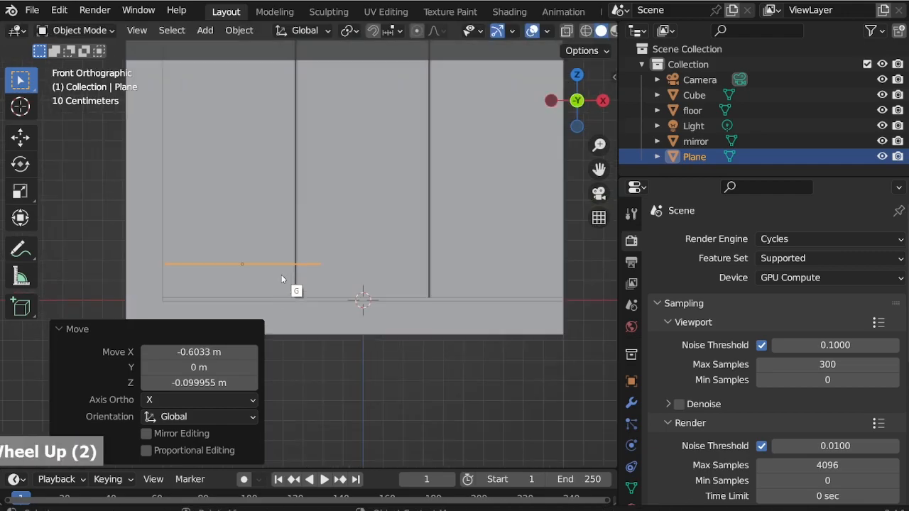
# Step: Lengthen the plane by moving its edge farthest from the left wall about 0.23 m along X
pyautogui.click(74, 30)
pyautogui.click(98, 65)
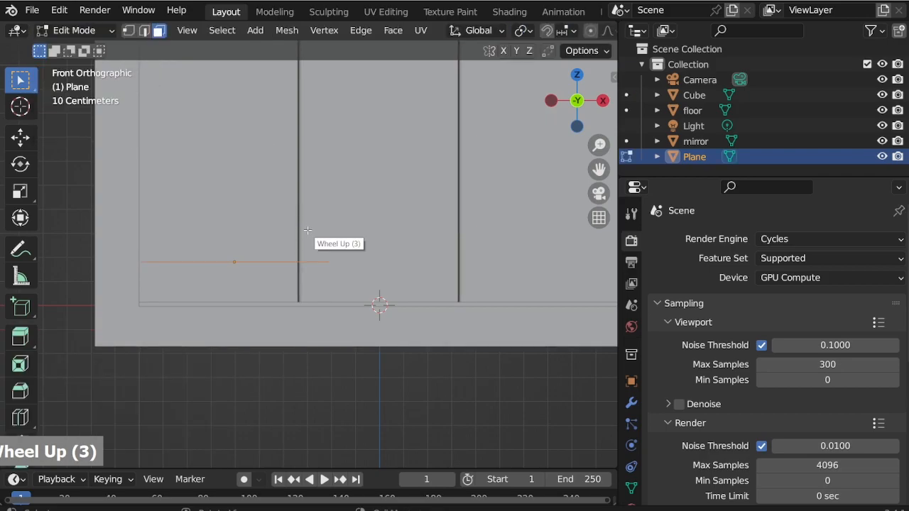
pyautogui.moveTo(350, 283); pyautogui.dragTo(350, 285)
pyautogui.moveTo(349, 279)
pyautogui.mouseDown(button='middle')
pyautogui.moveTo(363, 246)
pyautogui.moveTo(353, 263)
pyautogui.mouseUp(button='middle')
pyautogui.scroll(-1, 353, 264)
pyautogui.moveTo(317, 308); pyautogui.dragTo(332, 320, button='middle')
pyautogui.press('KP_1')
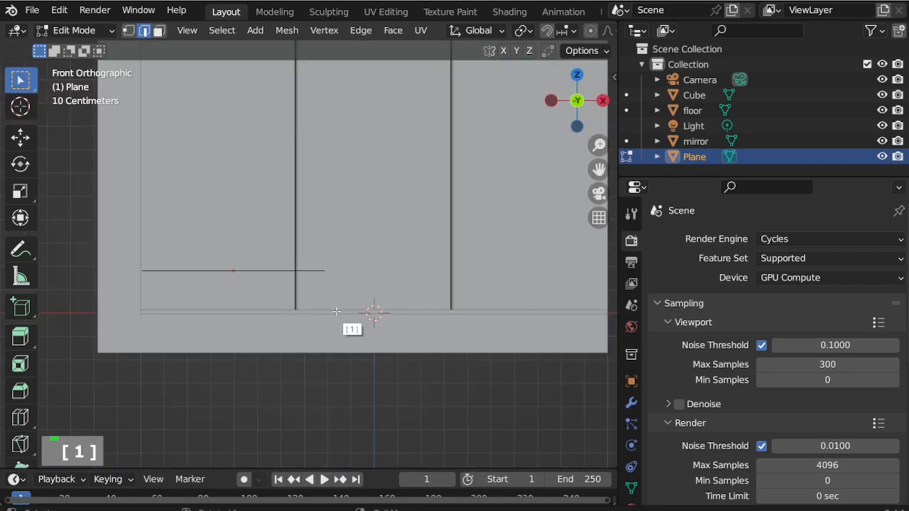
pyautogui.press('g')
pyautogui.press('x')
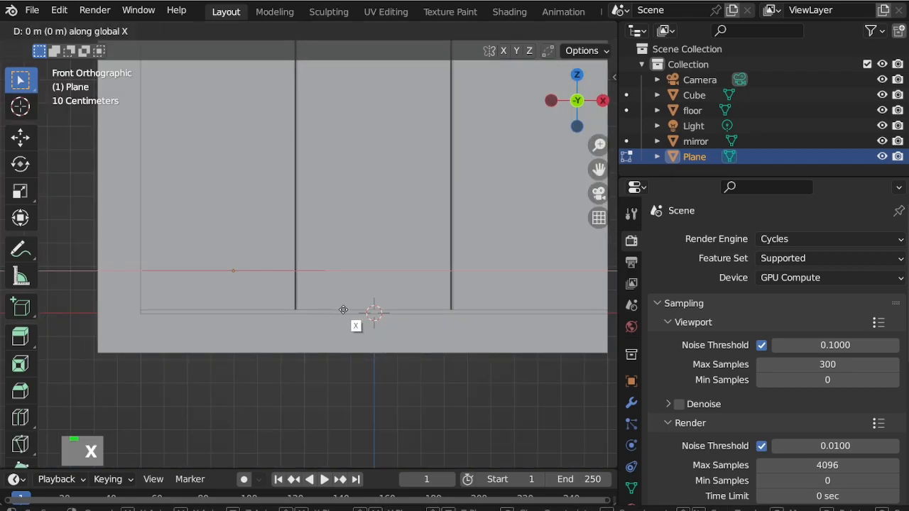
pyautogui.click(394, 318)
# Step: Narrow the plane by moving its long edge on the +Y side about -0.39 m along Y
pyautogui.moveTo(394, 318); pyautogui.dragTo(329, 299, button='middle')
pyautogui.scroll(-7, 329, 299)
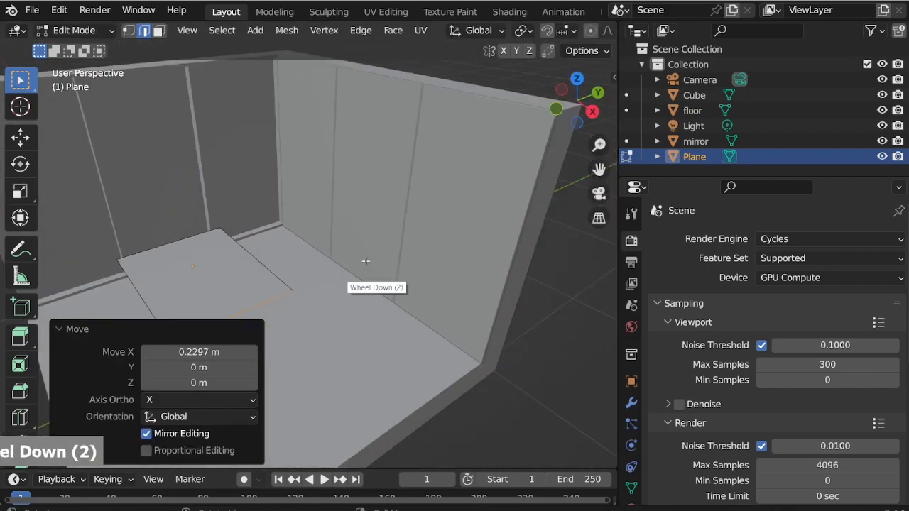
pyautogui.scroll(4, 399, 269)
pyautogui.moveTo(398, 269); pyautogui.dragTo(457, 241, button='middle')
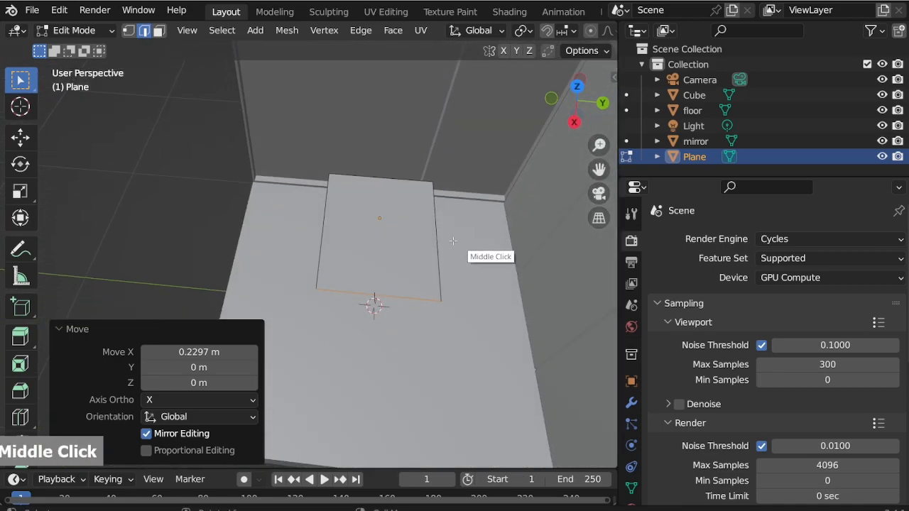
pyautogui.click(437, 244)
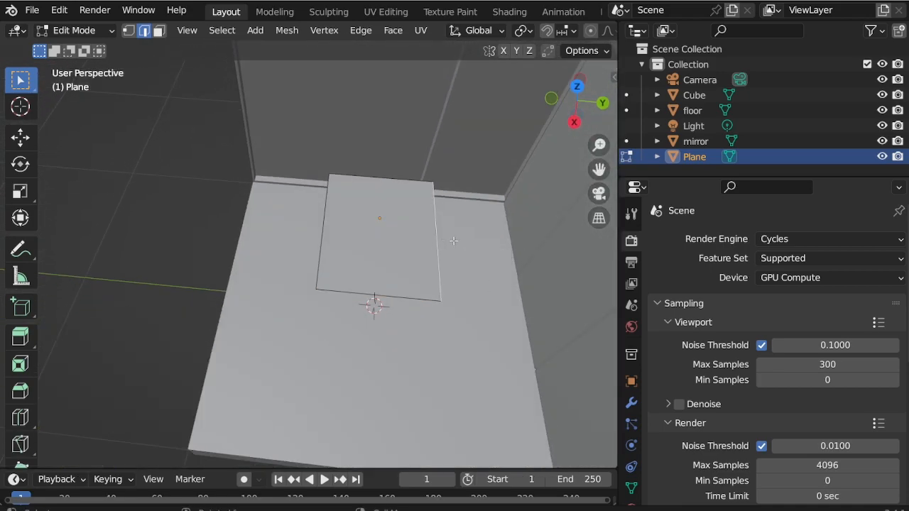
pyautogui.press('g')
pyautogui.press('y')
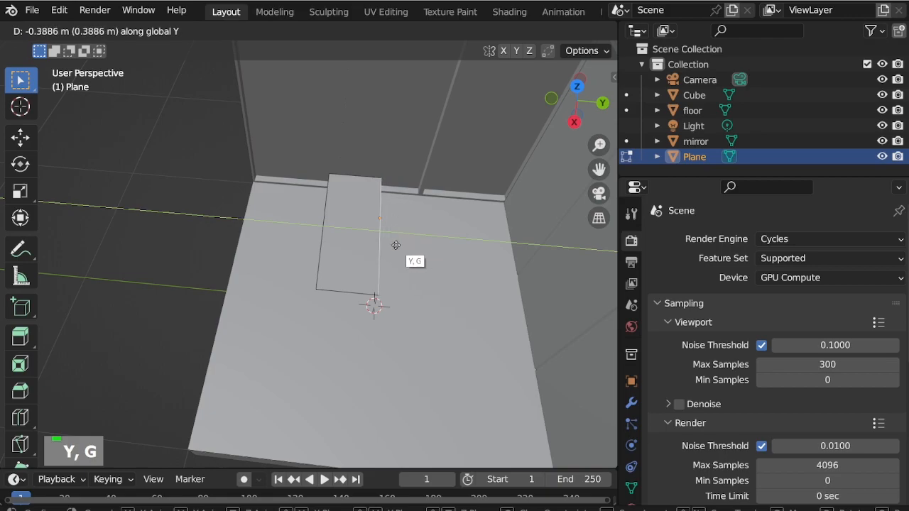
pyautogui.click(390, 247)
# Step: In top view, move the plane's face about -0.57 m in Y and 0.014 m in X to the open edge of the floor
pyautogui.moveTo(363, 242); pyautogui.dragTo(386, 229, button='middle')
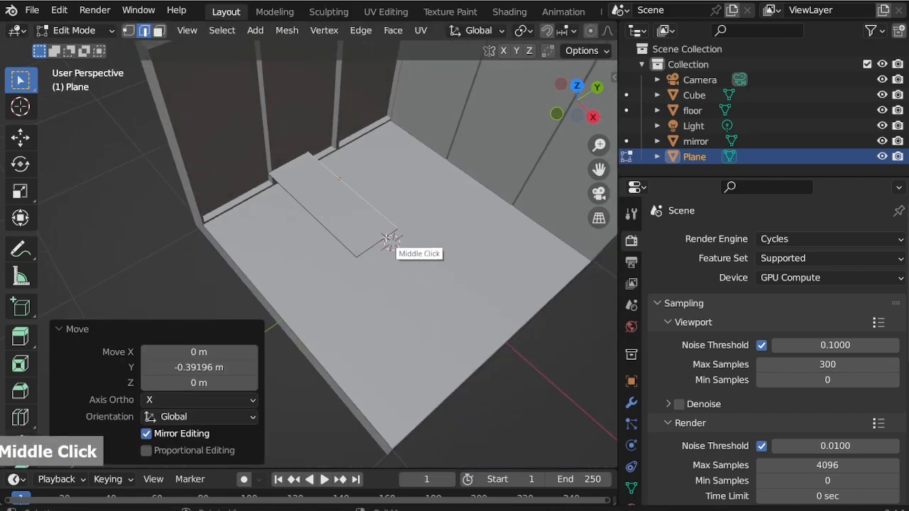
pyautogui.press('KP_7')
pyautogui.press('3')
pyautogui.click(309, 206)
pyautogui.press('g')
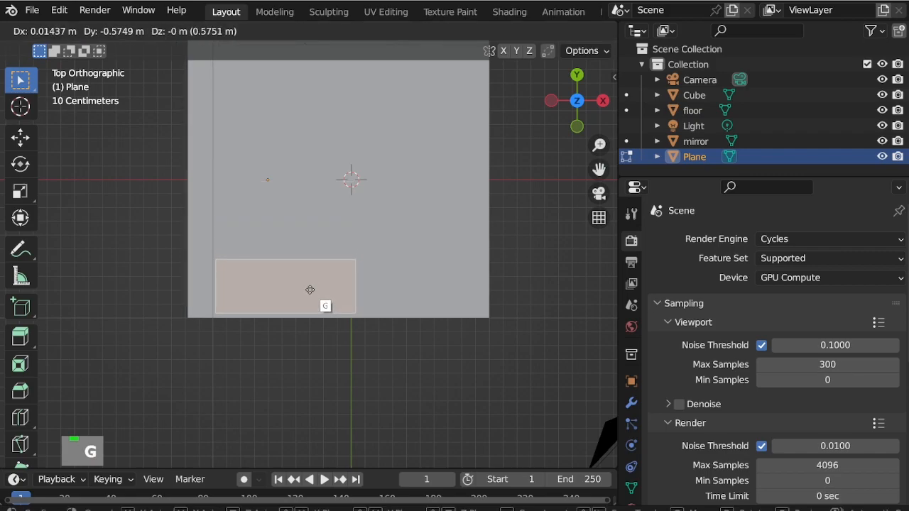
pyautogui.click(310, 290)
# Step: Extrude the plane's face downward into a thin slab hanging above the floor
pyautogui.moveTo(310, 290); pyautogui.dragTo(294, 213, button='middle')
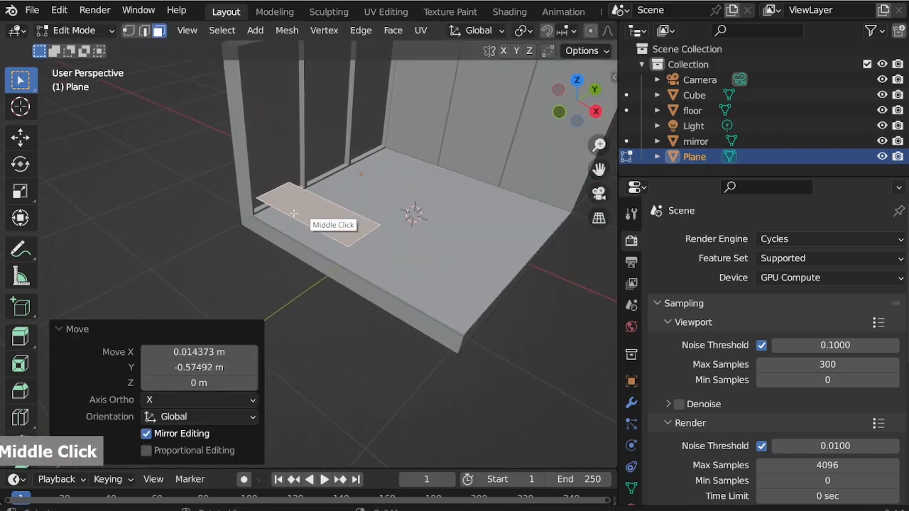
pyautogui.scroll(5, 366, 260)
pyautogui.scroll(3, 422, 268)
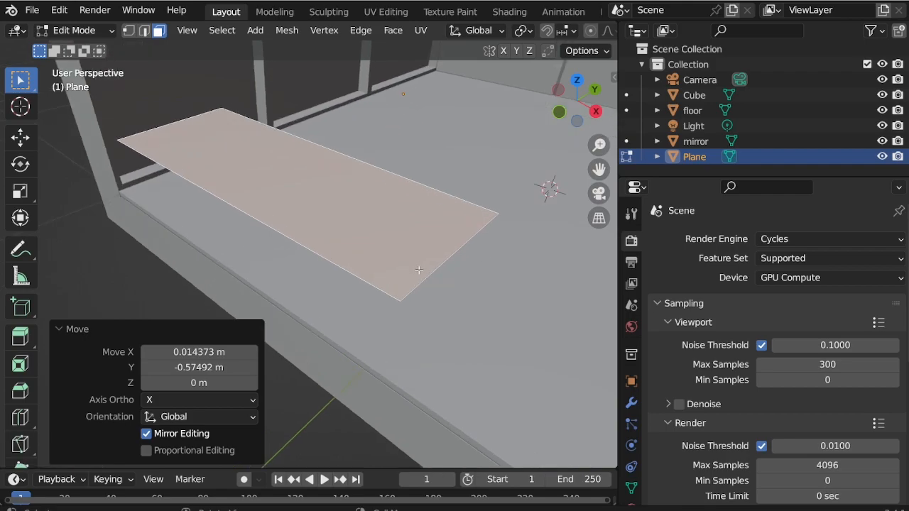
pyautogui.press('e')
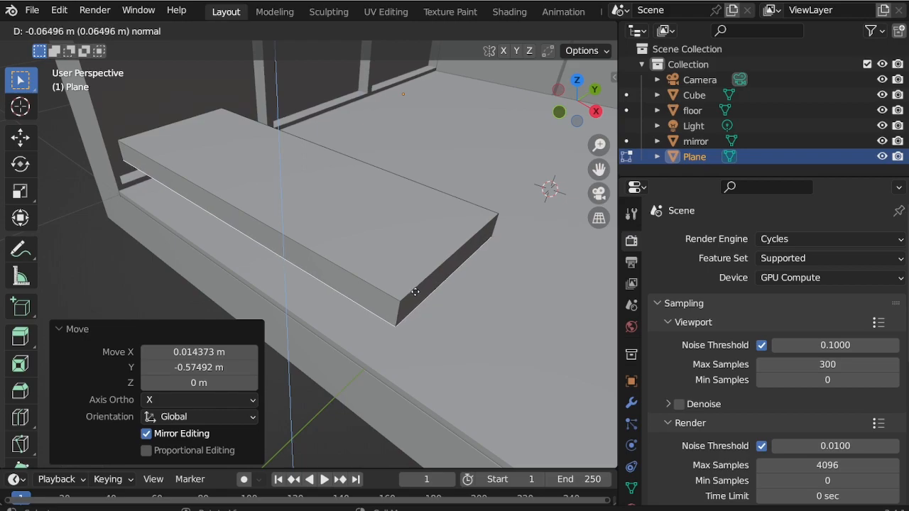
pyautogui.click(417, 301)
pyautogui.scroll(-3, 424, 306)
pyautogui.moveTo(424, 306)
pyautogui.mouseDown(button='middle')
pyautogui.moveTo(326, 210)
pyautogui.moveTo(384, 270)
pyautogui.moveTo(368, 270)
pyautogui.moveTo(427, 303)
pyautogui.mouseUp(button='middle')
pyautogui.scroll(3, 449, 276)
pyautogui.scroll(2, 424, 271)
pyautogui.hotkey('ctrl', 'r')
pyautogui.click(424, 283)
pyautogui.press('Escape')
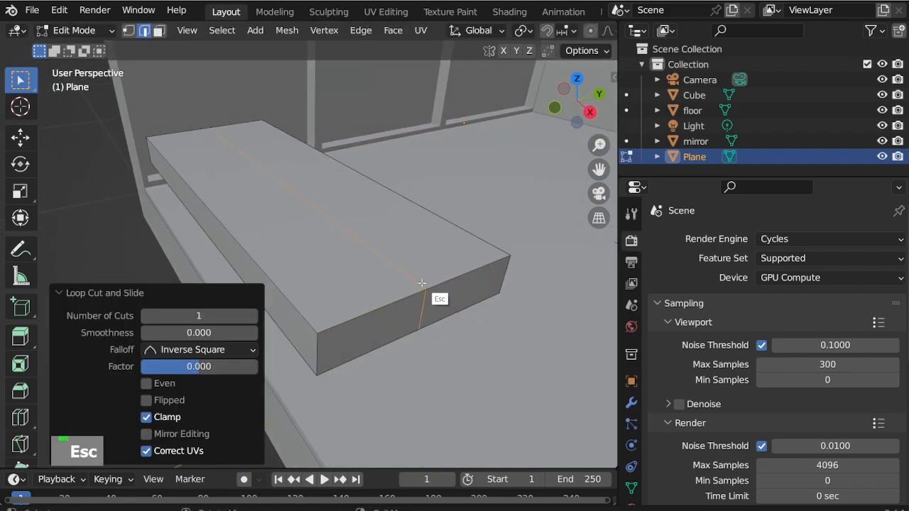
pyautogui.hotkey('ctrl', 'z')
# Step: Add two lengthwise loop cuts to the slab and spread them toward its long sides by scaling about 2.18 along Y
pyautogui.hotkey('ctrl', 'r')
pyautogui.scroll(1, 423, 283)
pyautogui.click(423, 283)
pyautogui.rightClick(425, 282)
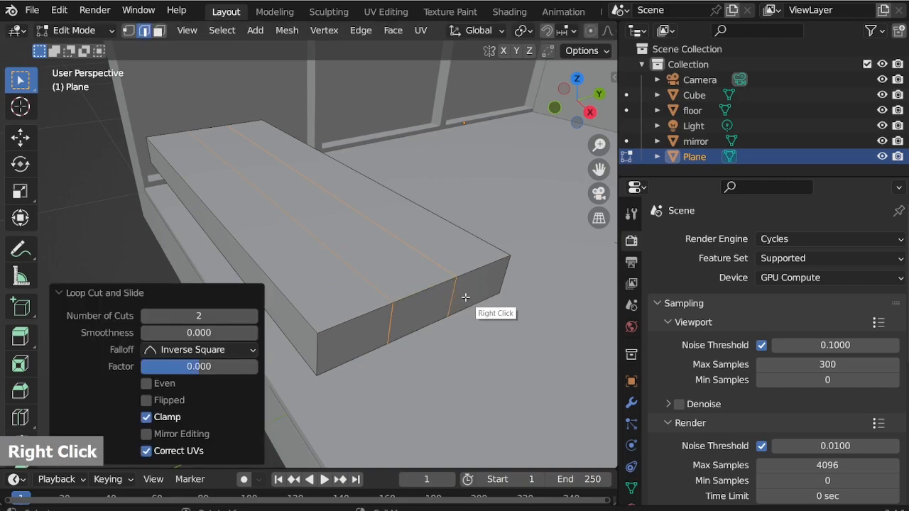
pyautogui.press('s')
pyautogui.press('y')
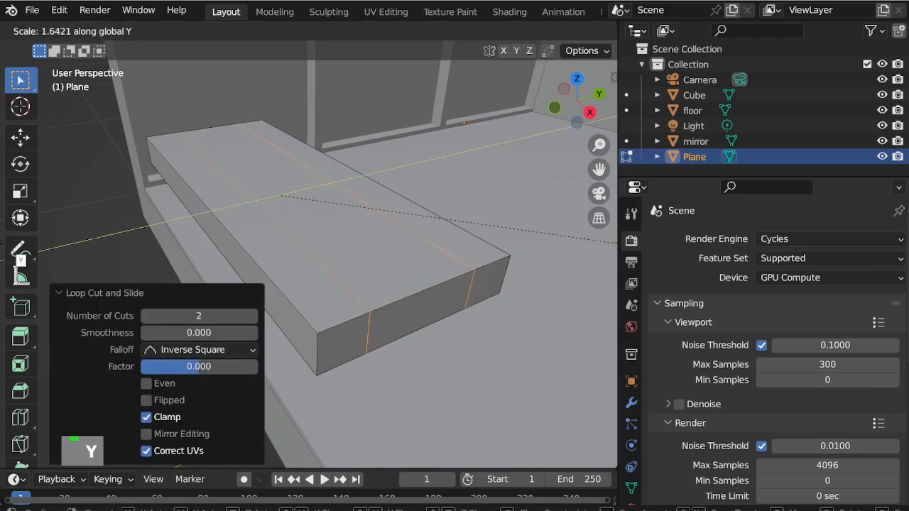
pyautogui.click(122, 251)
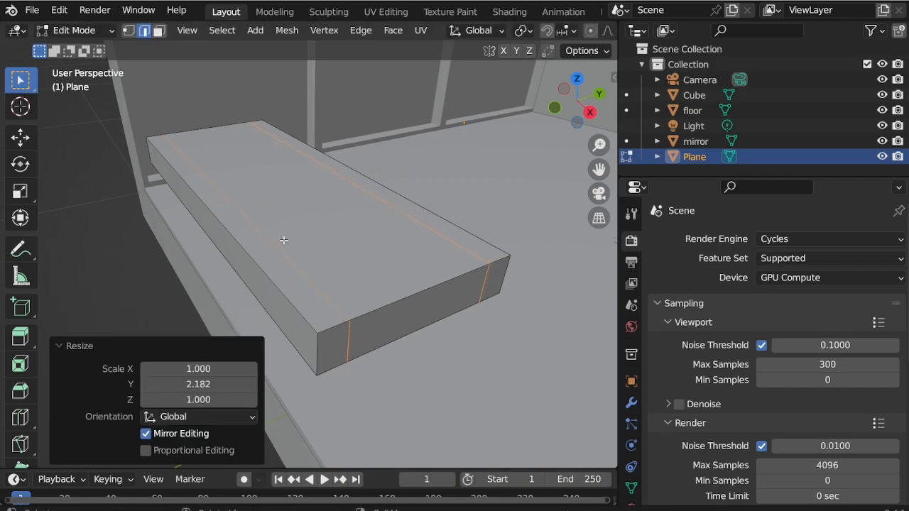
# Step: Extrude the slab's middle face loop inward along its normals with an offset of about 0.061 m, leaving raised side rails
pyautogui.press('3')
pyautogui.doubleClick(430, 306)
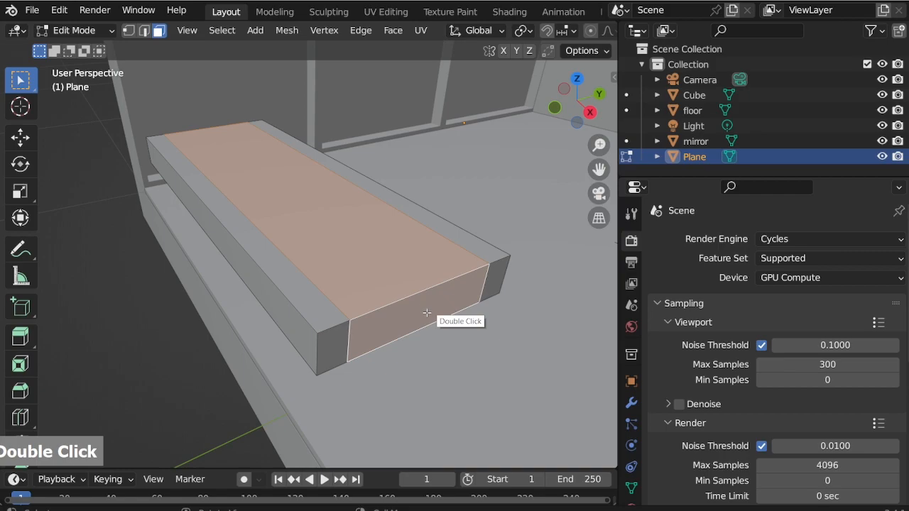
pyautogui.hotkey('alt', 'e')
pyautogui.click(490, 333)
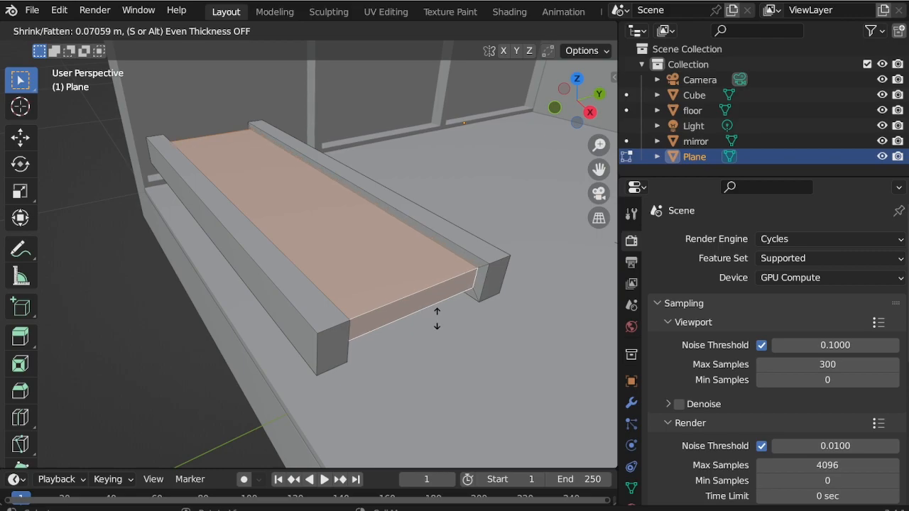
pyautogui.click(446, 321)
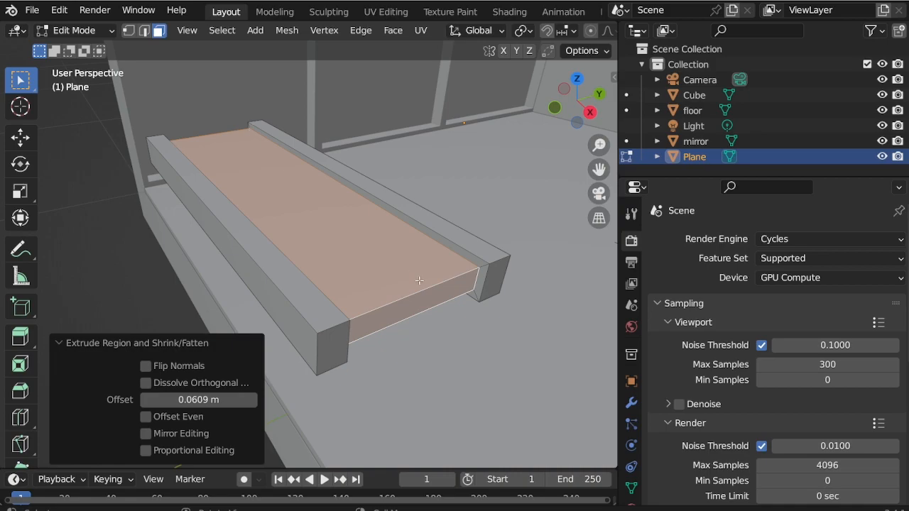
# Step: Bevel the upper and lower edges at both ends of the recessed middle section with 4 segments and a width of about 0.051 m
pyautogui.press('2')
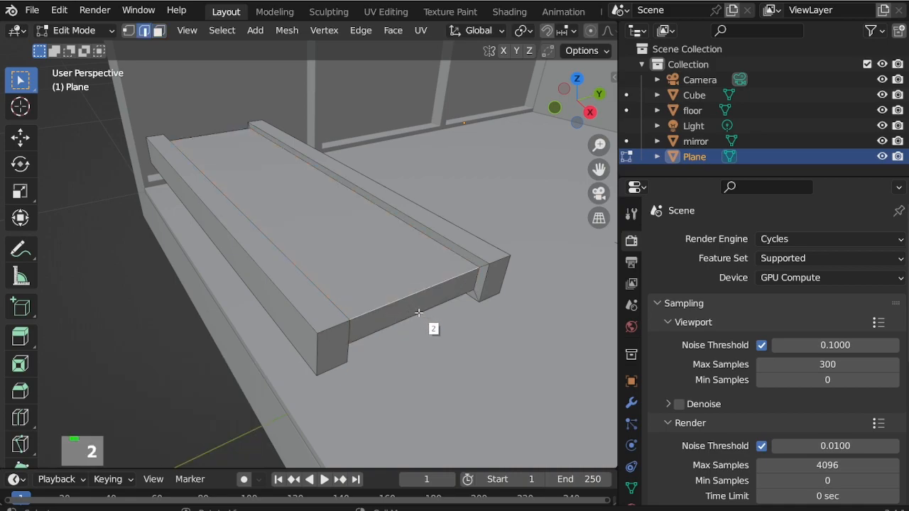
pyautogui.hotkey('ctrl', 'b')
pyautogui.press('Escape')
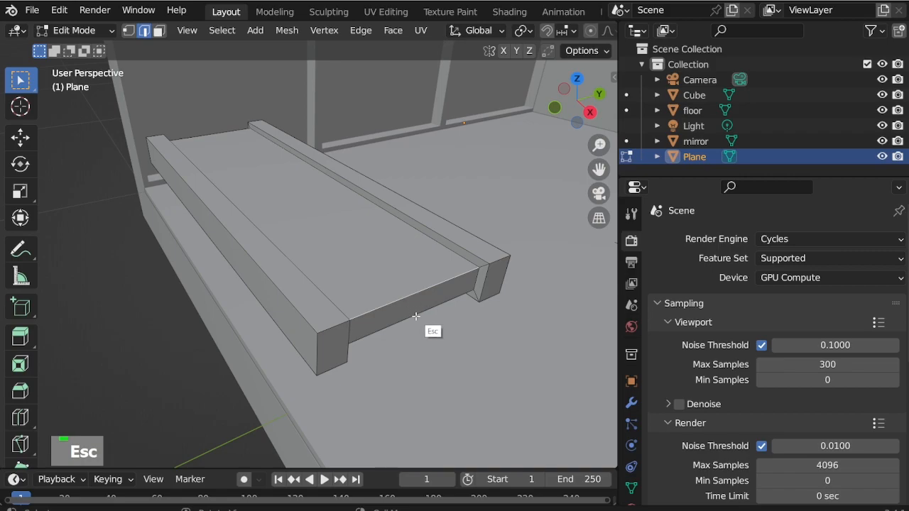
pyautogui.keyDown('shift'); pyautogui.click(417, 316); pyautogui.keyUp('shift')
pyautogui.scroll(-2, 417, 316)
pyautogui.moveTo(416, 316); pyautogui.dragTo(296, 171, button='middle')
pyautogui.scroll(3, 259, 169)
pyautogui.scroll(1, 249, 171)
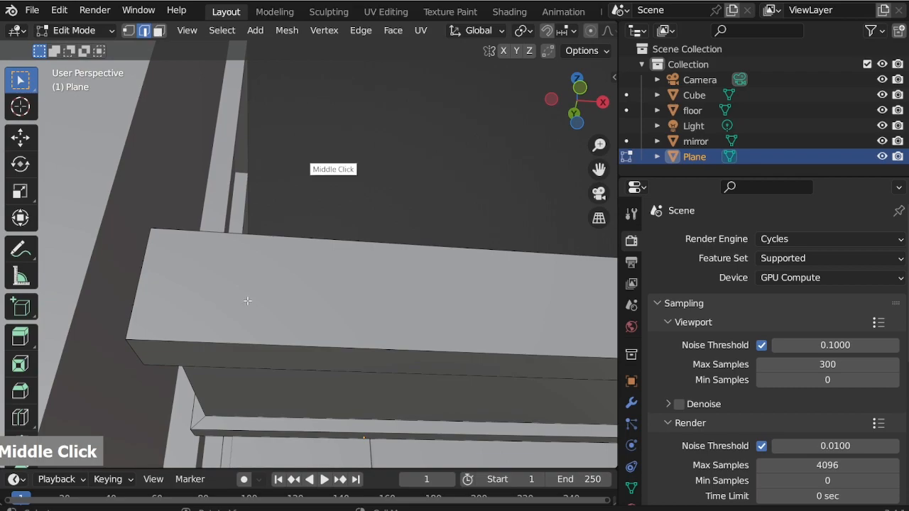
pyautogui.keyDown('shift'); pyautogui.click(211, 381); pyautogui.keyUp('shift')
pyautogui.scroll(-13, 124, 365)
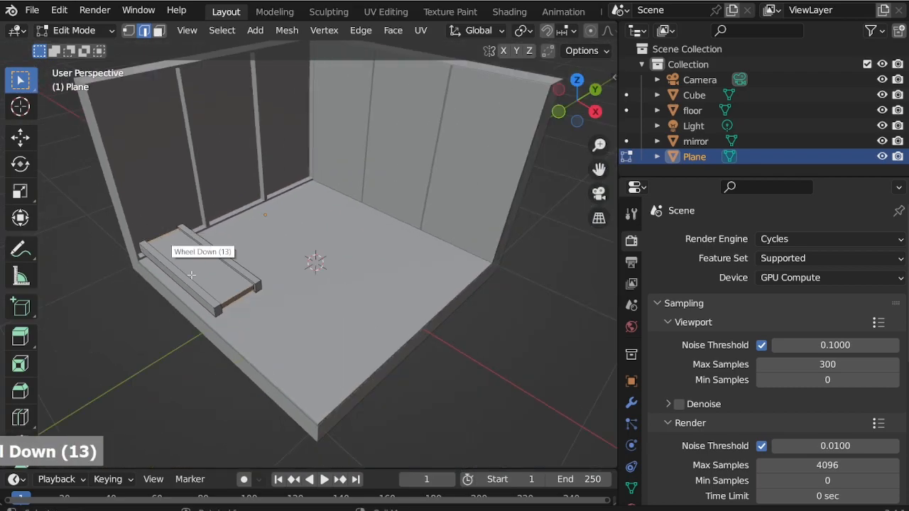
pyautogui.scroll(17, 257, 284)
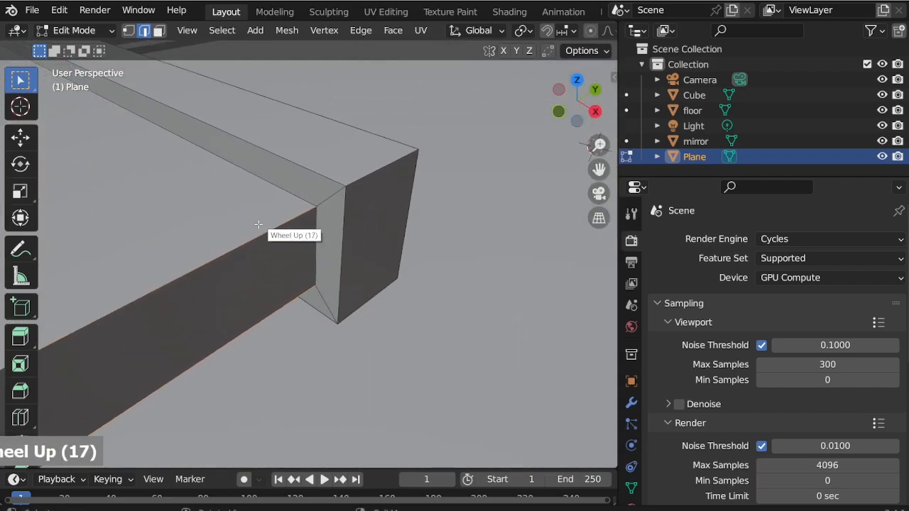
pyautogui.hotkey('ctrl', 'b')
pyautogui.scroll(2, 277, 257)
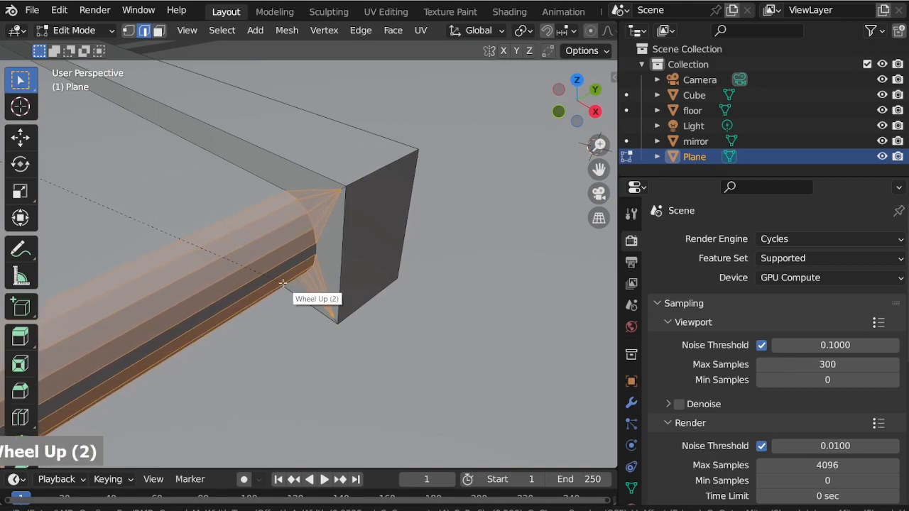
pyautogui.click(282, 278)
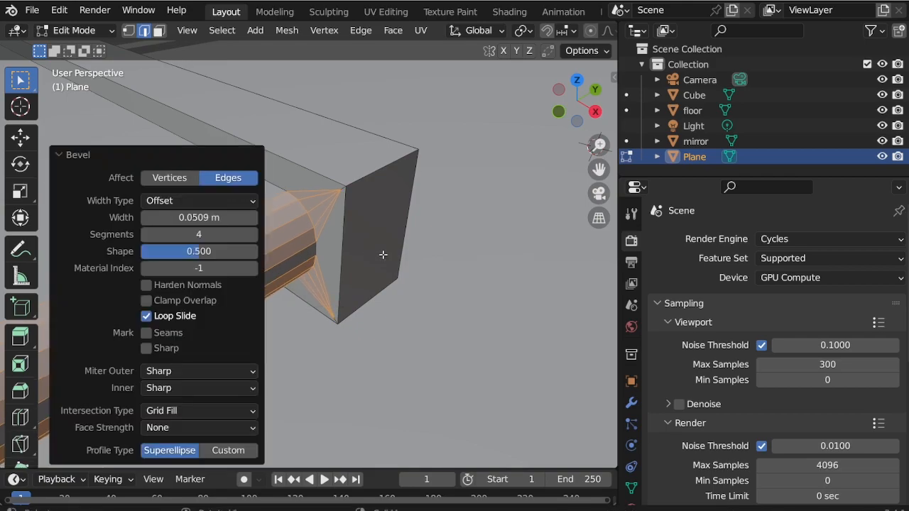
# Step: Inspect the slab's rounded middle section and side rails from several angles
pyautogui.scroll(-6, 524, 203)
pyautogui.scroll(2, 344, 260)
pyautogui.moveTo(345, 260); pyautogui.dragTo(410, 277, button='middle')
pyautogui.scroll(1, 397, 331)
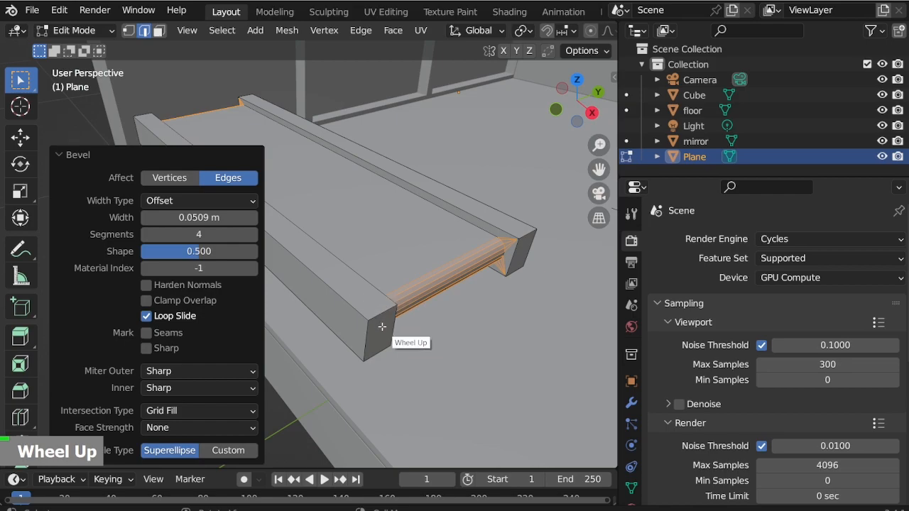
pyautogui.click(383, 329)
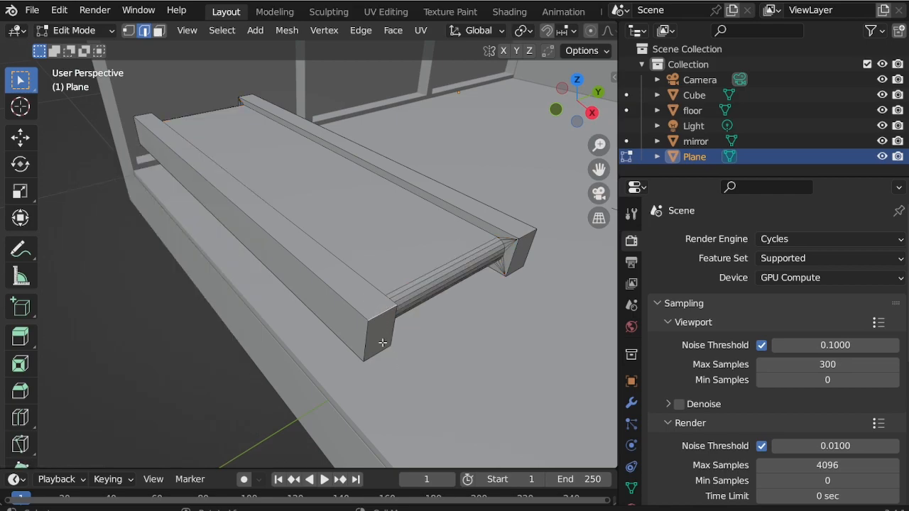
pyautogui.scroll(-2, 383, 343)
pyautogui.scroll(1, 255, 219)
pyautogui.moveTo(255, 218); pyautogui.dragTo(351, 154, button='middle')
pyautogui.scroll(1, 290, 121)
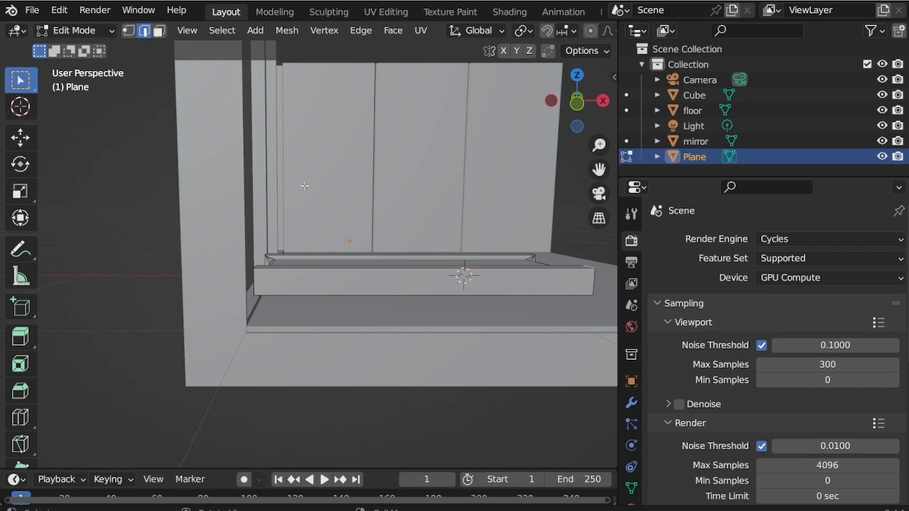
# Step: In front view, add a 2 m cube to the slab's mesh and scale it uniformly to about 0.33
pyautogui.press('KP_1')
pyautogui.scroll(-1, 300, 266)
pyautogui.scroll(5, 314, 213)
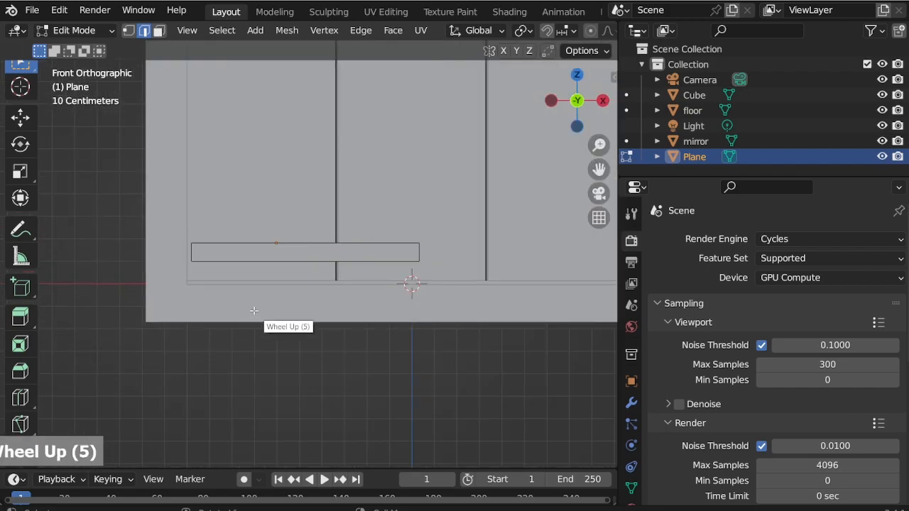
pyautogui.scroll(3, 295, 146)
pyautogui.hotkey('shift', 'a')
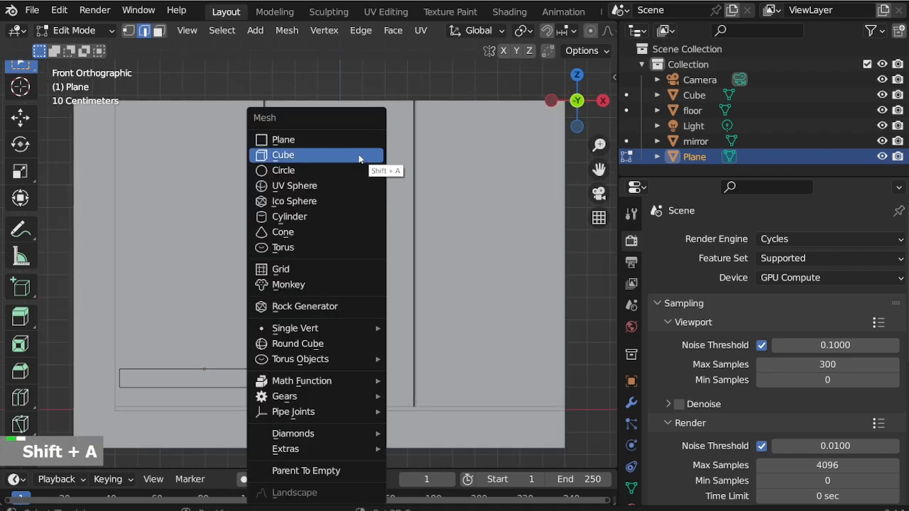
pyautogui.click(341, 152)
pyautogui.scroll(-4, 469, 328)
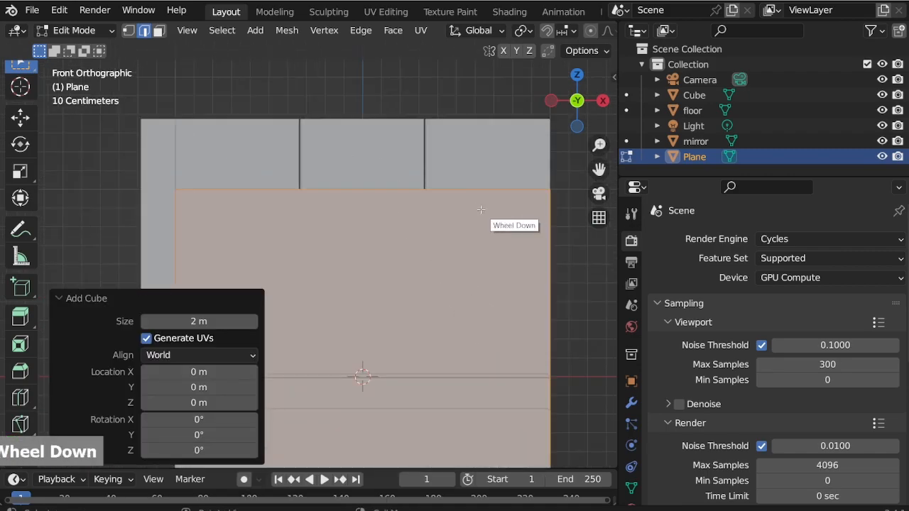
pyautogui.scroll(2, 476, 387)
pyautogui.press('s')
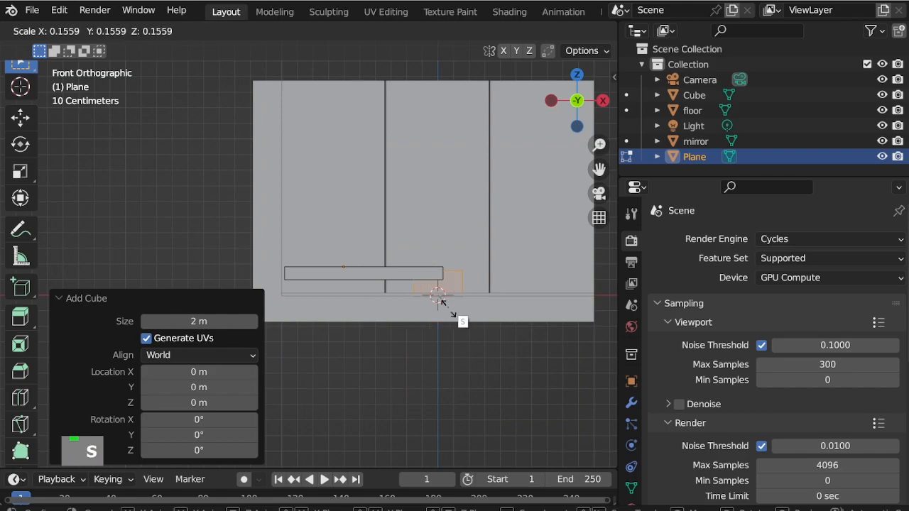
pyautogui.click(467, 338)
# Step: Move the cube about -0.63 m in X and 0.46 m in Z onto the slab near the left wall
pyautogui.press('g')
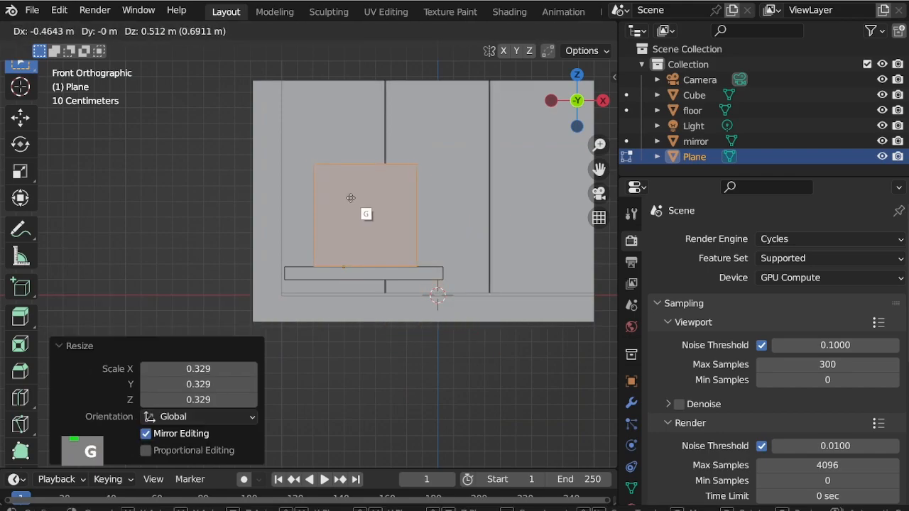
pyautogui.click(350, 188)
pyautogui.scroll(3, 351, 188)
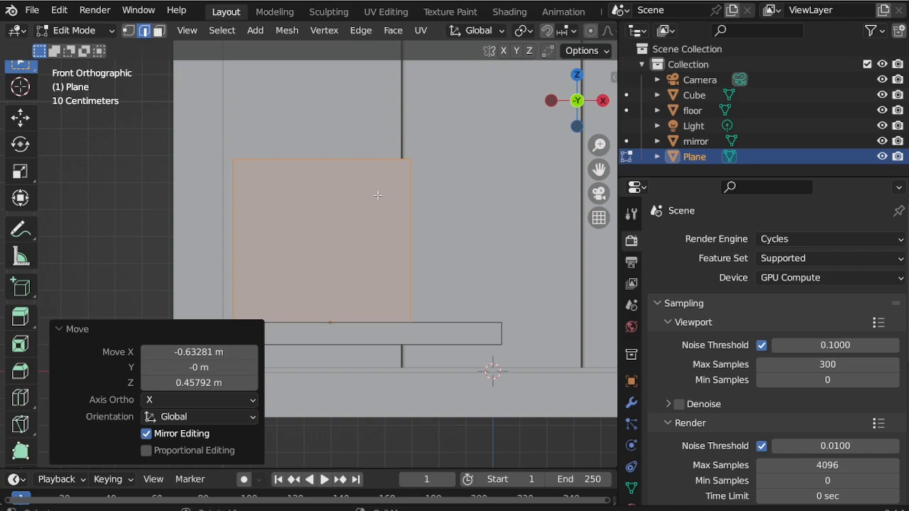
# Step: Slant the cube by moving all its upper edges about 0.16 m along X
pyautogui.hotkey('alt', 'z')
pyautogui.moveTo(207, 126); pyautogui.dragTo(451, 202)
pyautogui.hotkey('alt', 'z')
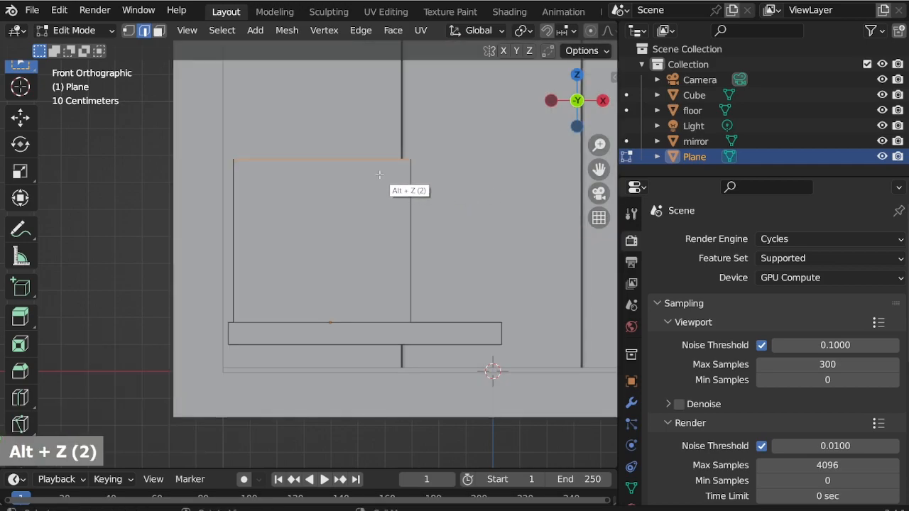
pyautogui.press('g')
pyautogui.press('x')
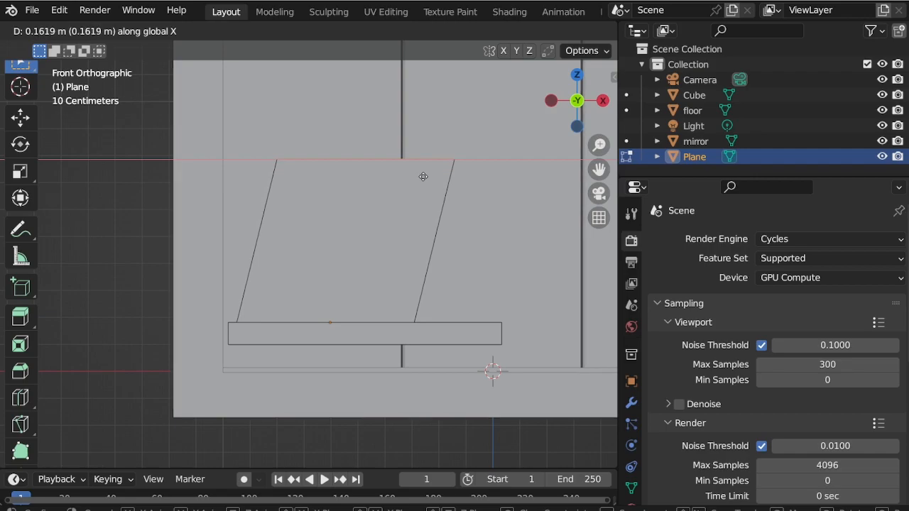
pyautogui.click(423, 176)
pyautogui.click(371, 161)
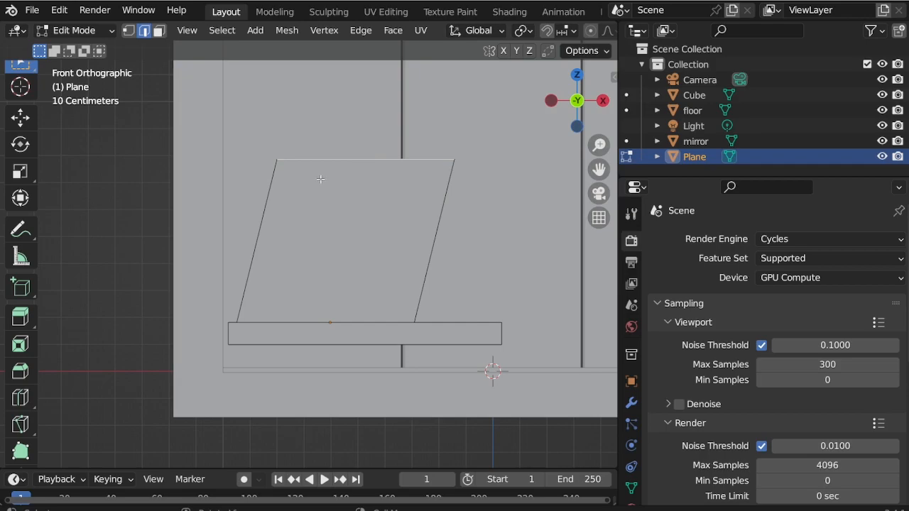
# Step: Add a horizontal loop cut near the slanted cube's upper edge, slid to a factor of about -0.83
pyautogui.hotkey('alt', 'z')
pyautogui.hotkey('alt', 'z')
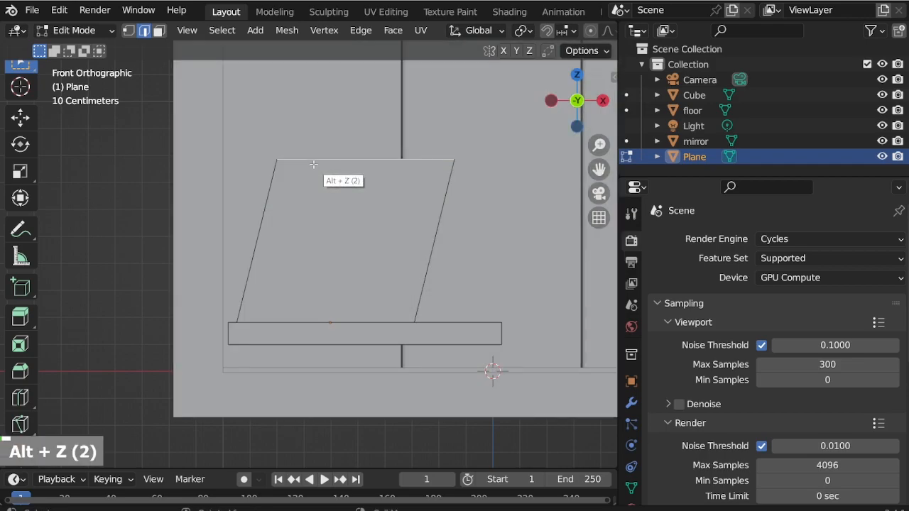
pyautogui.moveTo(313, 164); pyautogui.dragTo(309, 235, button='middle')
pyautogui.press('KP_1')
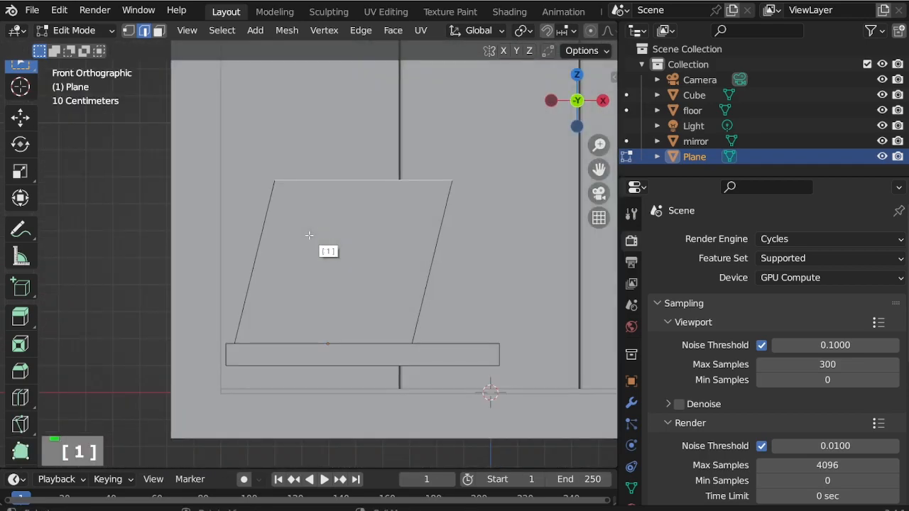
pyautogui.hotkey('ctrl', 'r')
pyautogui.click(259, 224)
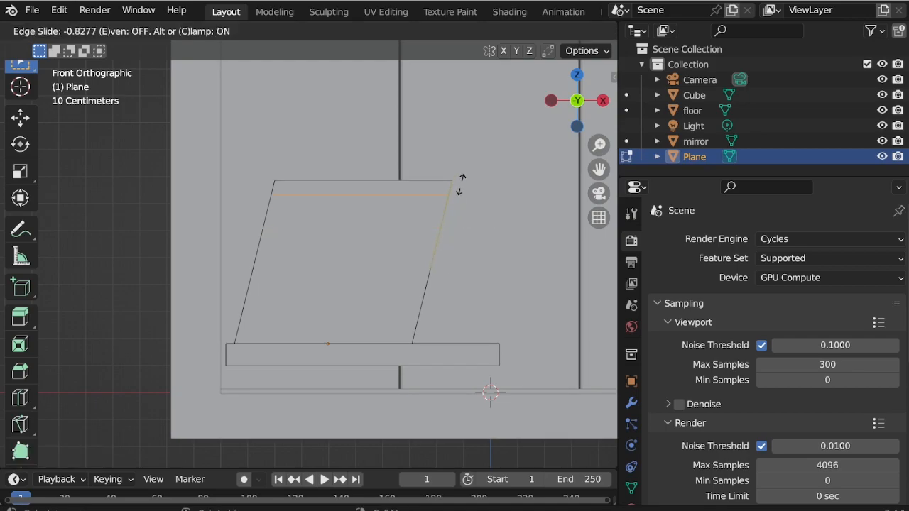
pyautogui.click(461, 183)
# Step: Add a second loop cut along the cube's slanted left edge at factor about 0.79, and slide it another 0.12 outward
pyautogui.hotkey('ctrl', 'r')
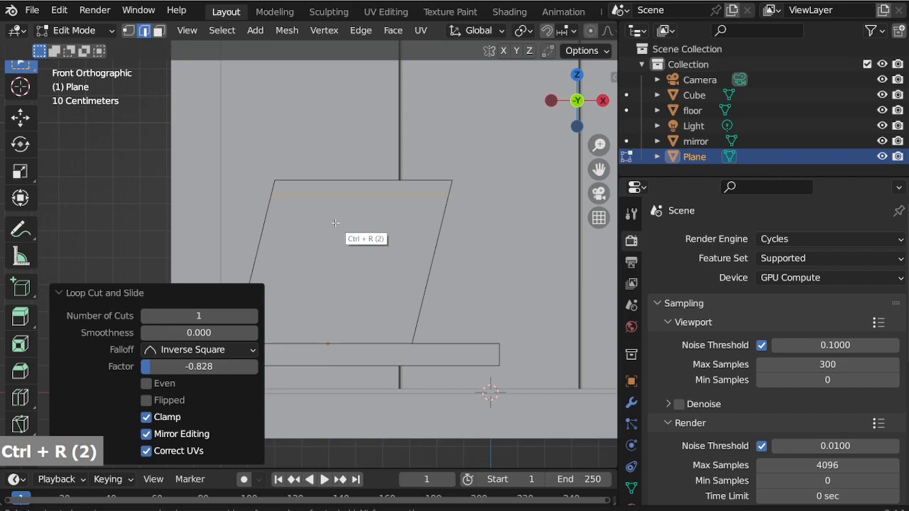
pyautogui.click(297, 188)
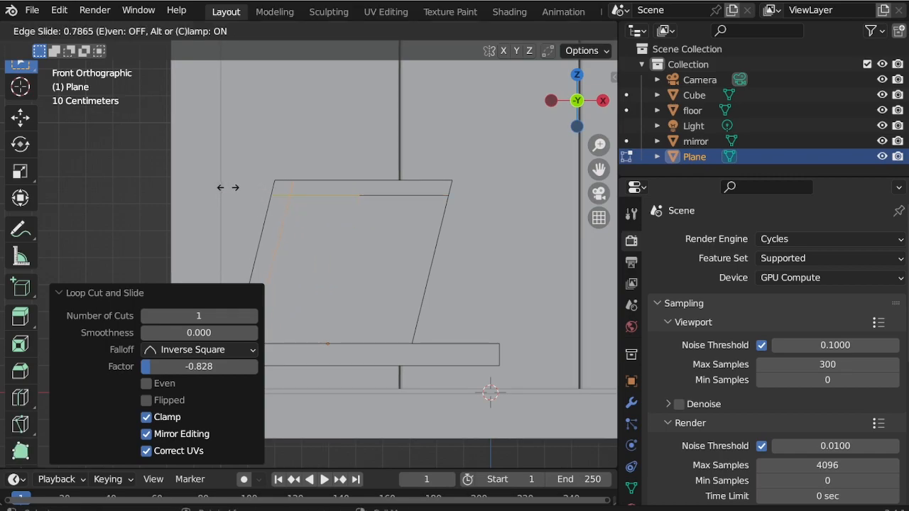
pyautogui.click(228, 187)
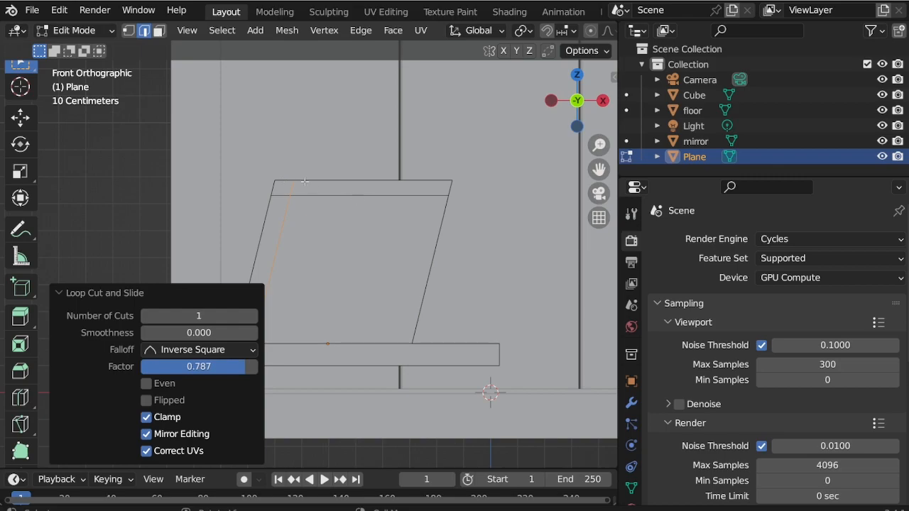
pyautogui.scroll(4, 304, 186)
pyautogui.scroll(-1, 305, 189)
pyautogui.press('g')
pyautogui.press('g')
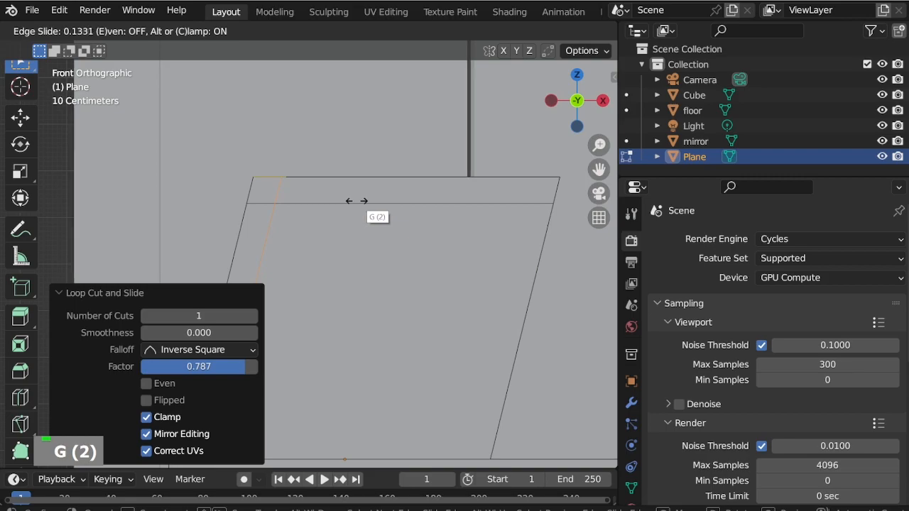
pyautogui.click(353, 201)
pyautogui.scroll(-3, 378, 178)
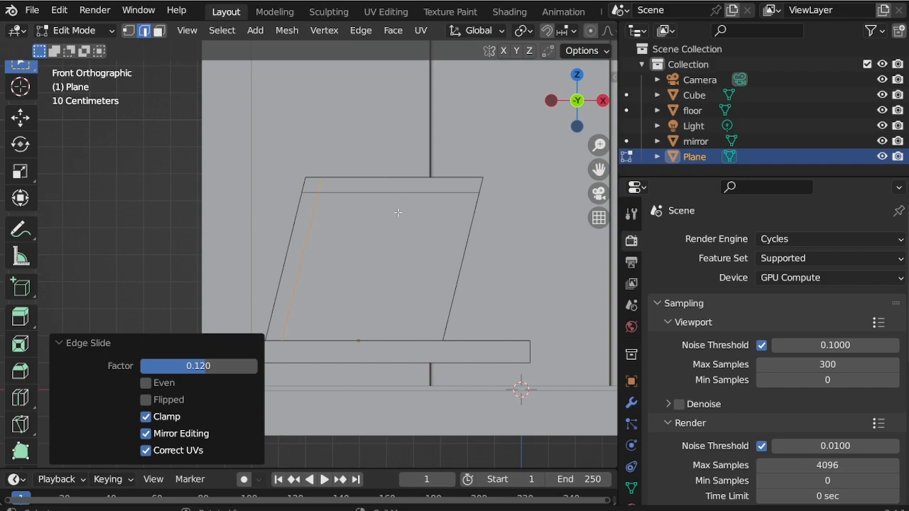
# Step: Delete all of the slanted cube's faces except the front panel
pyautogui.moveTo(432, 217); pyautogui.dragTo(349, 240, button='middle')
pyautogui.scroll(-3, 305, 258)
pyautogui.hotkey('alt', 'z')
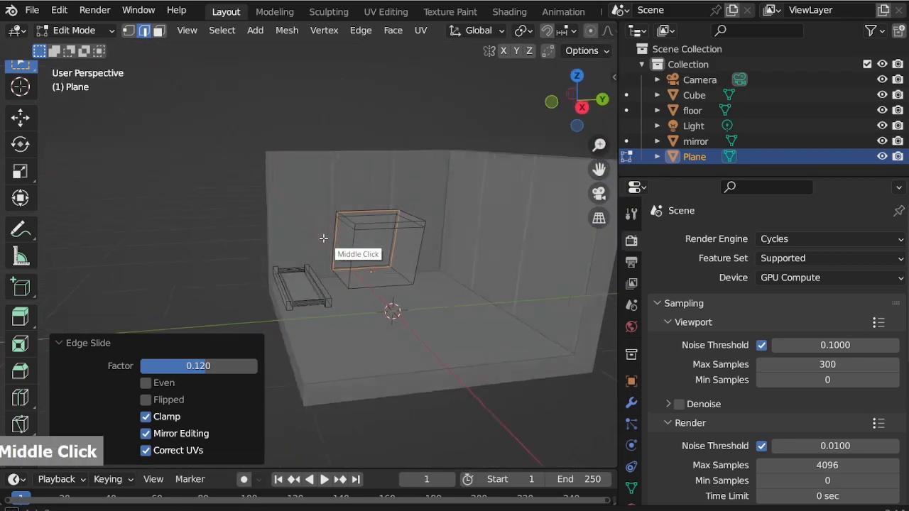
pyautogui.scroll(2, 441, 242)
pyautogui.press('3')
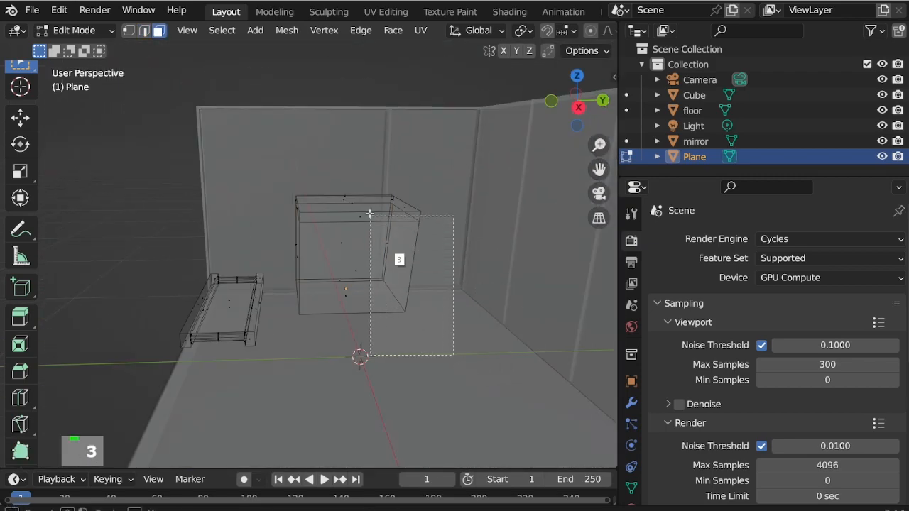
pyautogui.press('x')
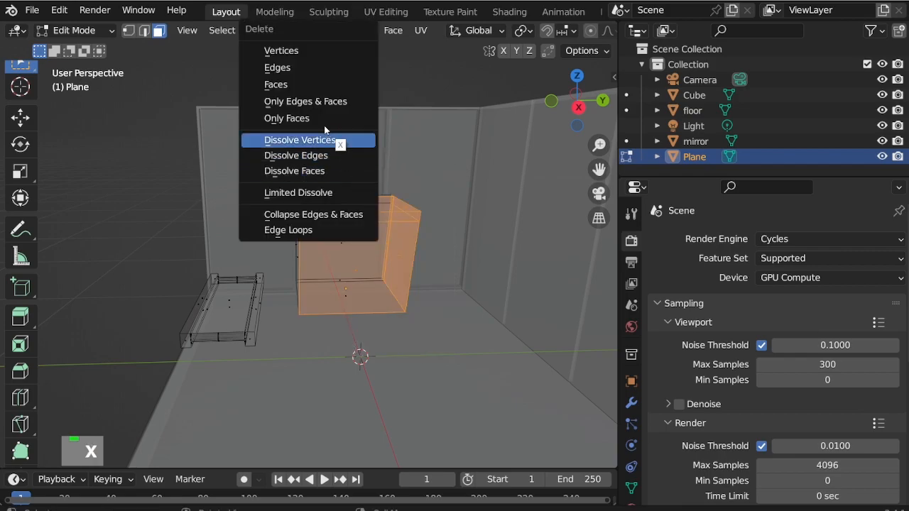
pyautogui.click(324, 83)
pyautogui.moveTo(333, 254); pyautogui.dragTo(324, 245, button='middle')
pyautogui.moveTo(340, 163); pyautogui.dragTo(413, 358)
pyautogui.press('x')
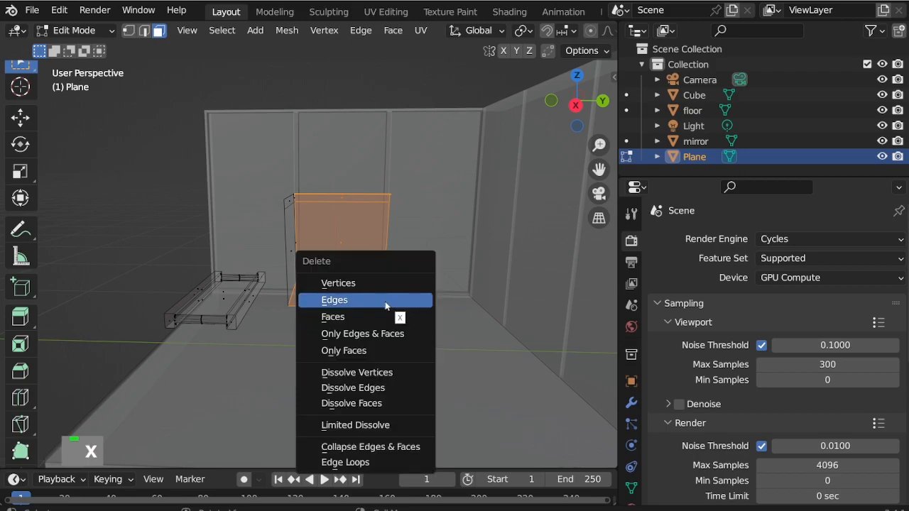
pyautogui.click(384, 314)
# Step: Delete the outer edges around the panel's large inner area, leaving only the narrow upper strip and slanted side strip
pyautogui.moveTo(384, 314); pyautogui.dragTo(401, 306, button='middle')
pyautogui.scroll(3, 402, 306)
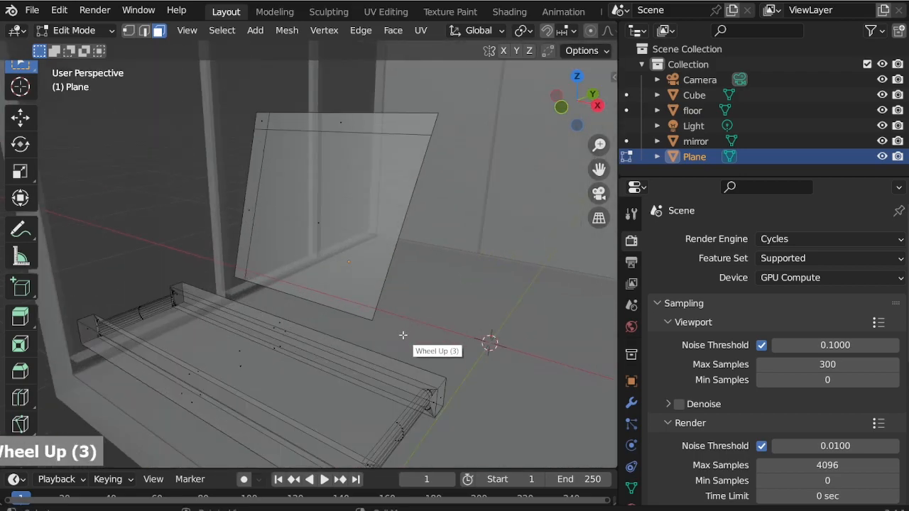
pyautogui.press('2')
pyautogui.keyDown('alt'); pyautogui.click(358, 293); pyautogui.keyUp('alt')
pyautogui.keyDown('alt'); pyautogui.click(362, 292); pyautogui.keyUp('alt')
pyautogui.press('x')
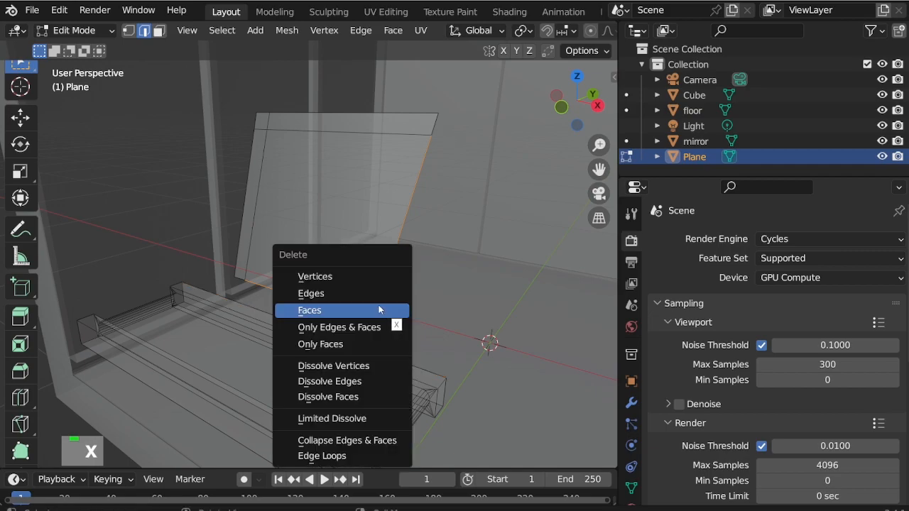
pyautogui.click(370, 288)
# Step: Select the corner, upper and slanted strips and extrude them about -0.052 m along their normal
pyautogui.moveTo(370, 288)
pyautogui.mouseDown(button='middle')
pyautogui.moveTo(364, 270)
pyautogui.moveTo(291, 300)
pyautogui.mouseUp(button='middle')
pyautogui.hotkey('alt', 'z')
pyautogui.scroll(1, 344, 216)
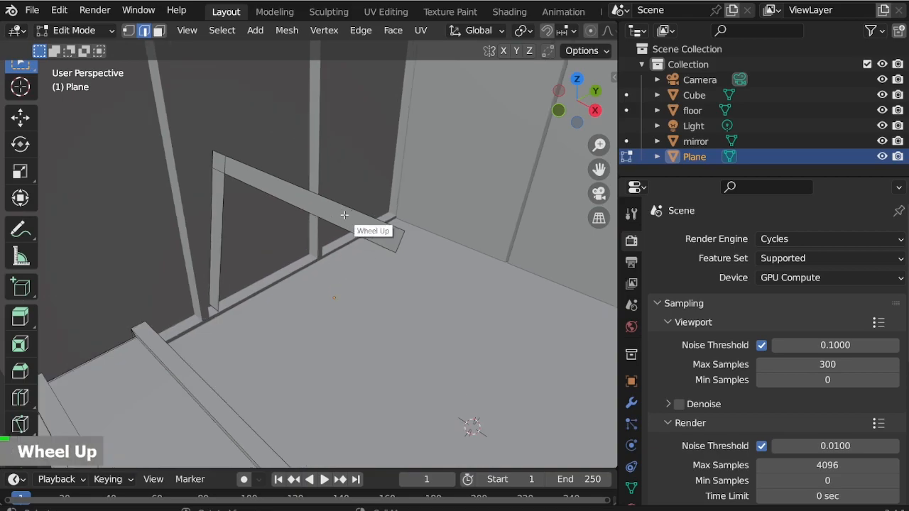
pyautogui.doubleClick(344, 215)
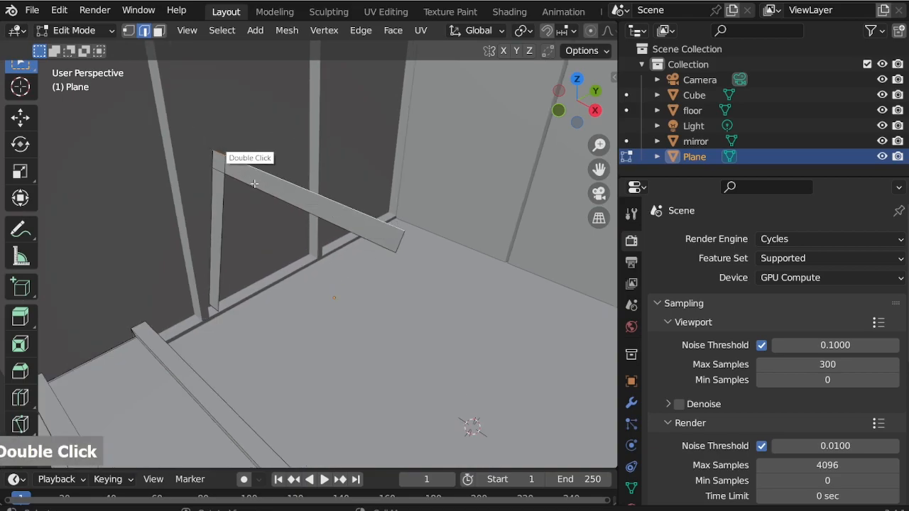
pyautogui.press('3')
pyautogui.doubleClick(222, 165)
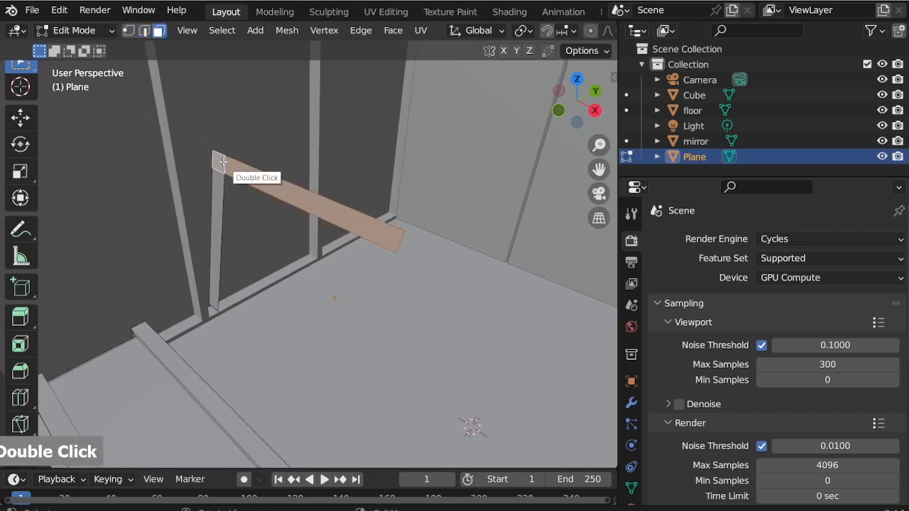
pyautogui.keyDown('shift'); pyautogui.doubleClick(220, 171); pyautogui.keyUp('shift')
pyautogui.moveTo(229, 201); pyautogui.dragTo(229, 170, button='middle')
pyautogui.scroll(1, 309, 197)
pyautogui.press('e')
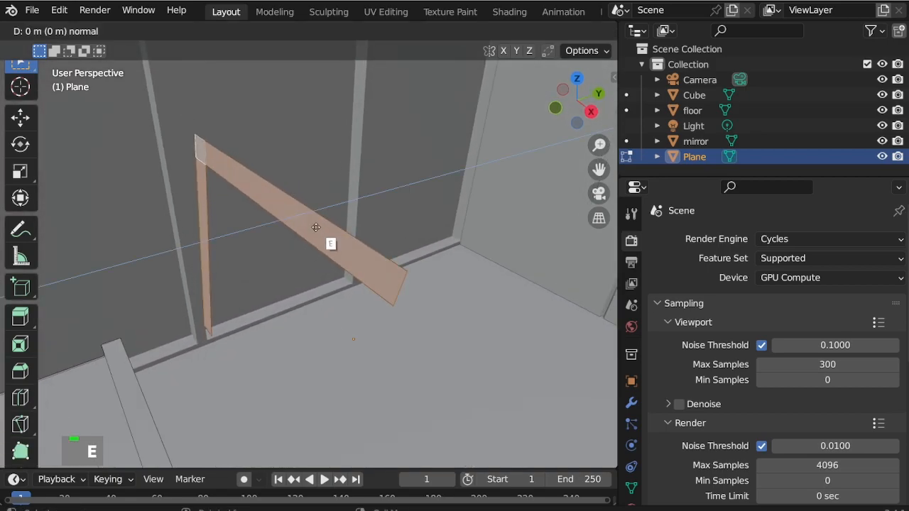
pyautogui.click(336, 217)
# Step: In front view, select the whole linked bracket and move it about 0.086 m in X and 0.19 m in Z
pyautogui.moveTo(301, 234); pyautogui.dragTo(360, 152, button='middle')
pyautogui.scroll(-2, 308, 159)
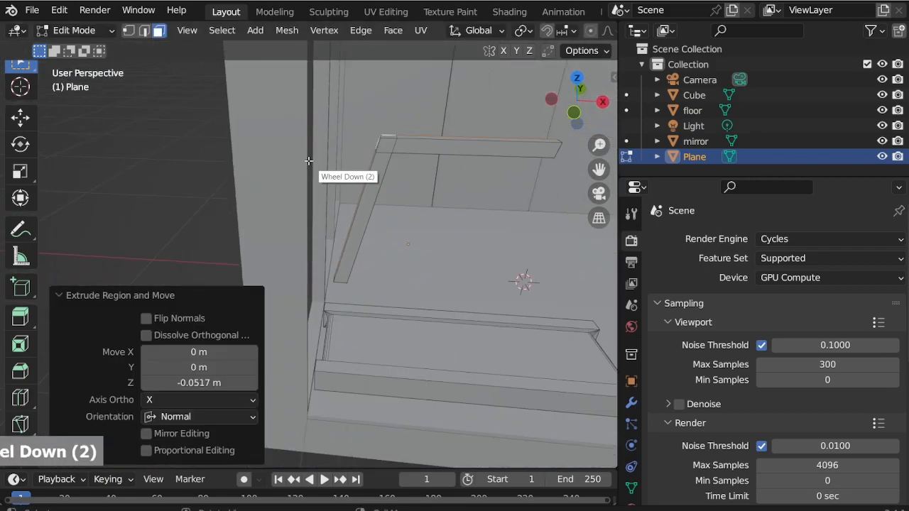
pyautogui.press('KP_1')
pyautogui.scroll(-2, 489, 121)
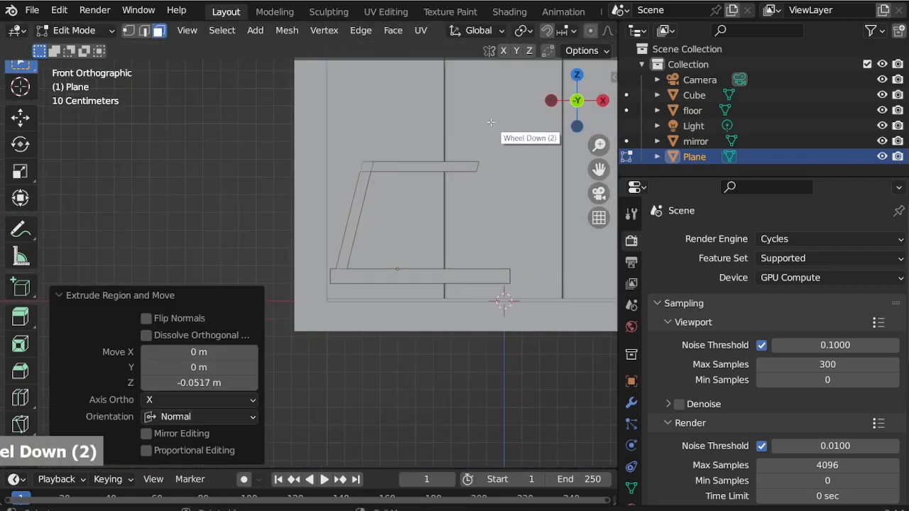
pyautogui.scroll(2, 481, 130)
pyautogui.hotkey('ctrl', 'l')
pyautogui.press('g')
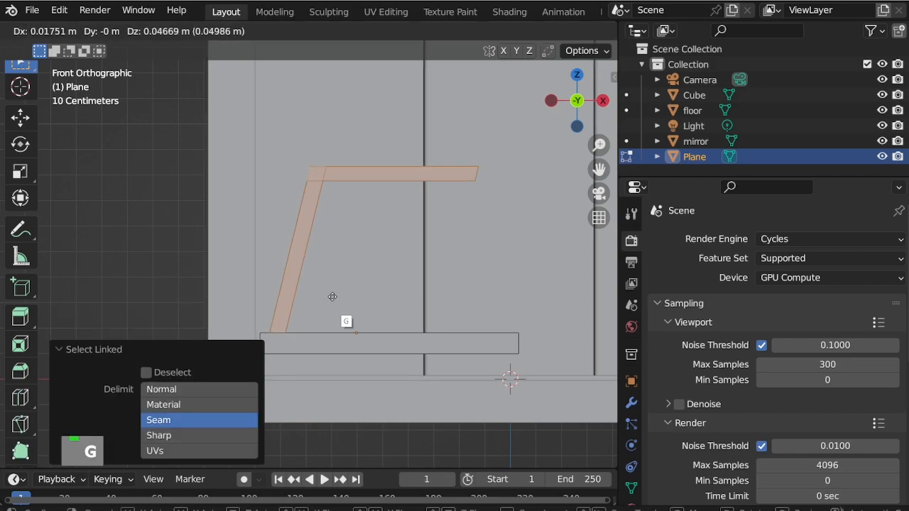
pyautogui.click(363, 277)
# Step: Shorten the bracket's slanted leg by sliding its bottom face up along the leg by a factor of about 0.41
pyautogui.scroll(4, 305, 302)
pyautogui.moveTo(297, 300); pyautogui.dragTo(291, 319, button='middle')
pyautogui.scroll(-4, 296, 292)
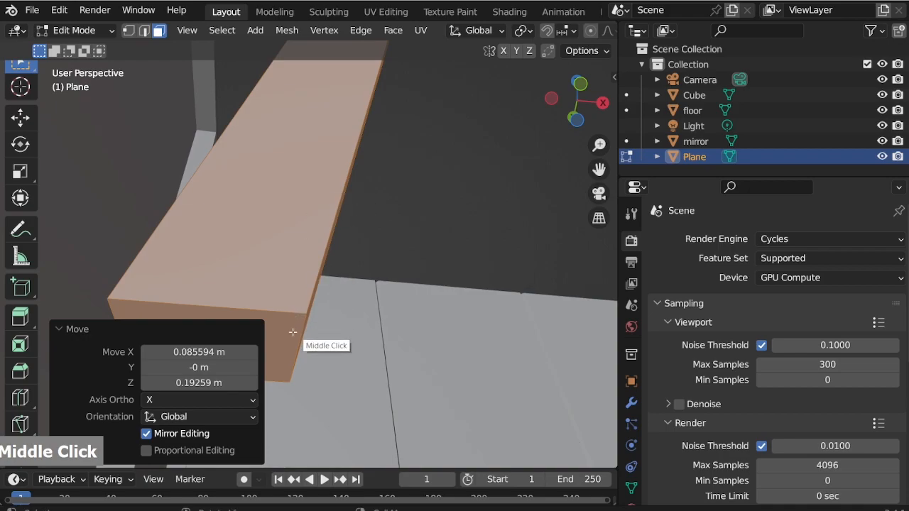
pyautogui.scroll(-4, 284, 310)
pyautogui.press('KP_1')
pyautogui.scroll(-10, 274, 312)
pyautogui.scroll(2, 300, 330)
pyautogui.press('g')
pyautogui.press('g')
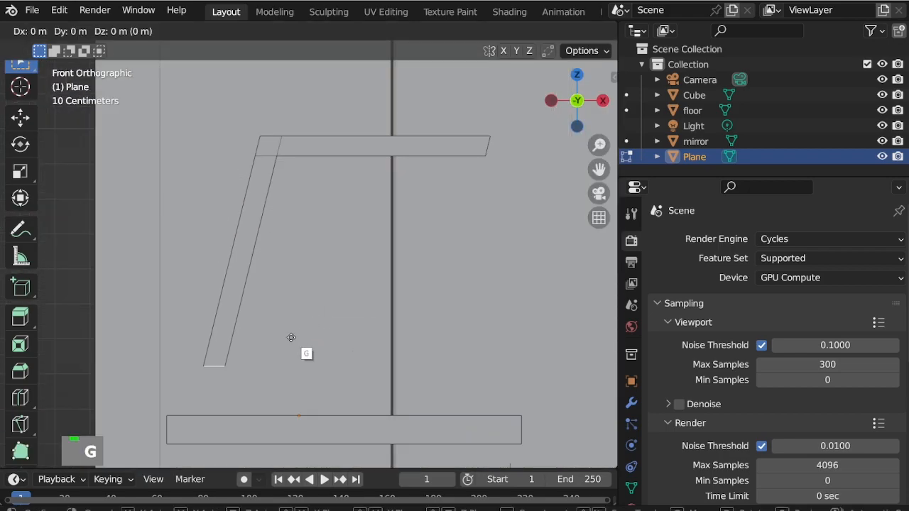
pyautogui.click(304, 295)
pyautogui.scroll(-2, 348, 241)
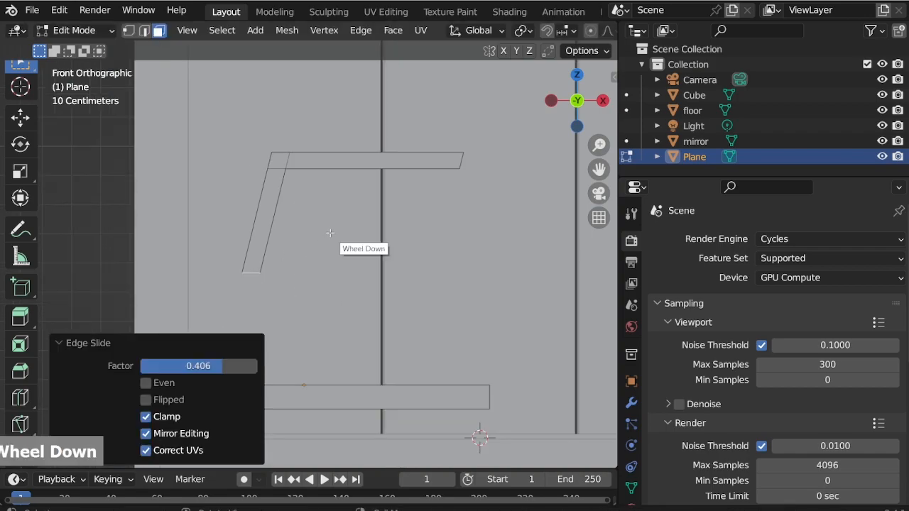
# Step: Shorten the bracket's horizontal arm by sliding its end face inward by a factor of about 0.28
pyautogui.scroll(1, 432, 177)
pyautogui.moveTo(432, 176); pyautogui.dragTo(409, 173, button='middle')
pyautogui.scroll(2, 439, 174)
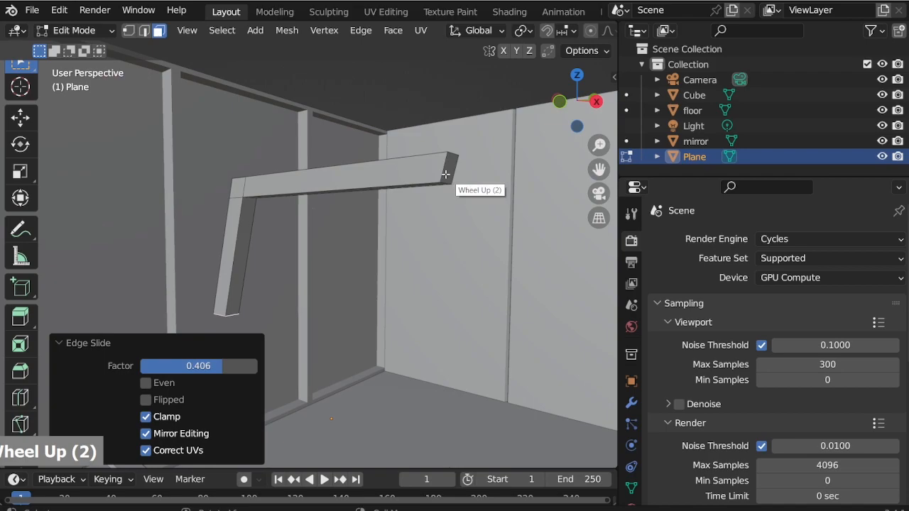
pyautogui.click(440, 174)
pyautogui.press('g')
pyautogui.press('g')
pyautogui.click(422, 178)
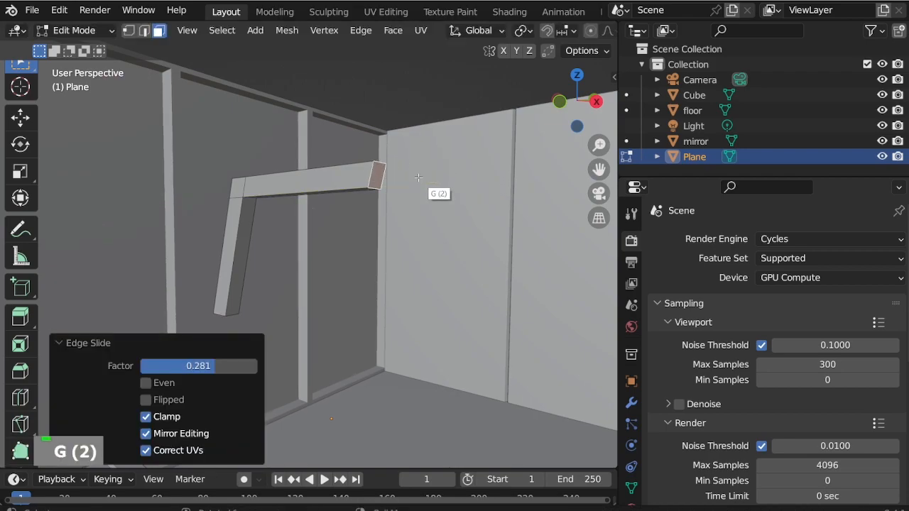
# Step: In front view, select the linked bracket and move it about -0.14 m in X and -0.43 m in Z onto the slab
pyautogui.press('KP_1')
pyautogui.scroll(-5, 426, 177)
pyautogui.press('a')
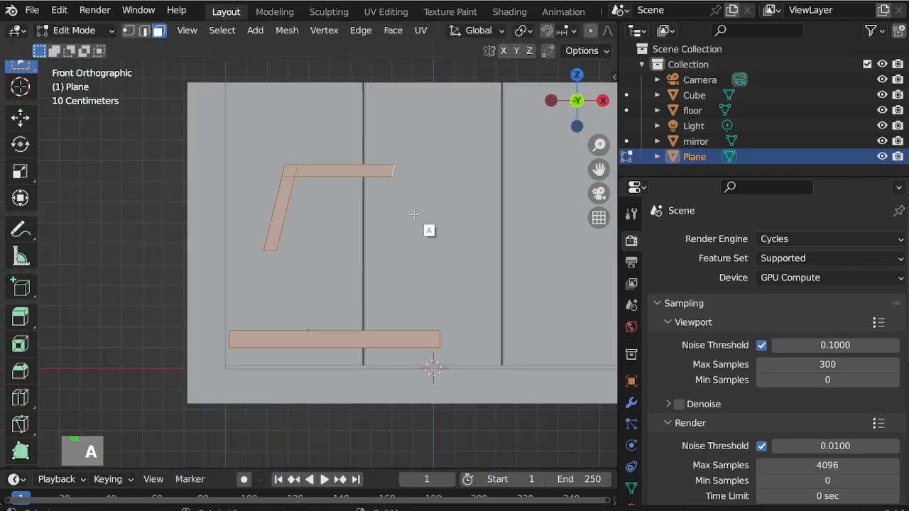
pyautogui.click(325, 174)
pyautogui.press('l')
pyautogui.press('g')
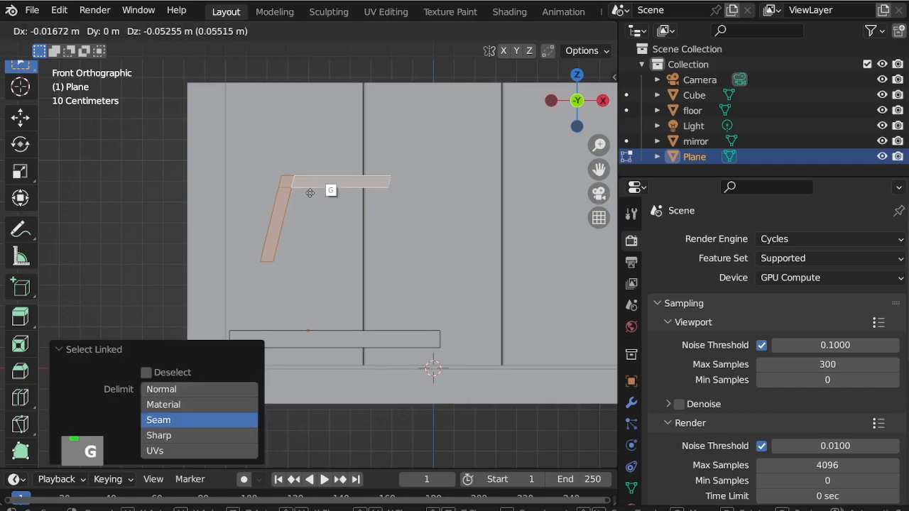
pyautogui.click(286, 262)
# Step: In right view, move the bracket about -0.69 m along Y to the outer side of the slab
pyautogui.press('KP_3')
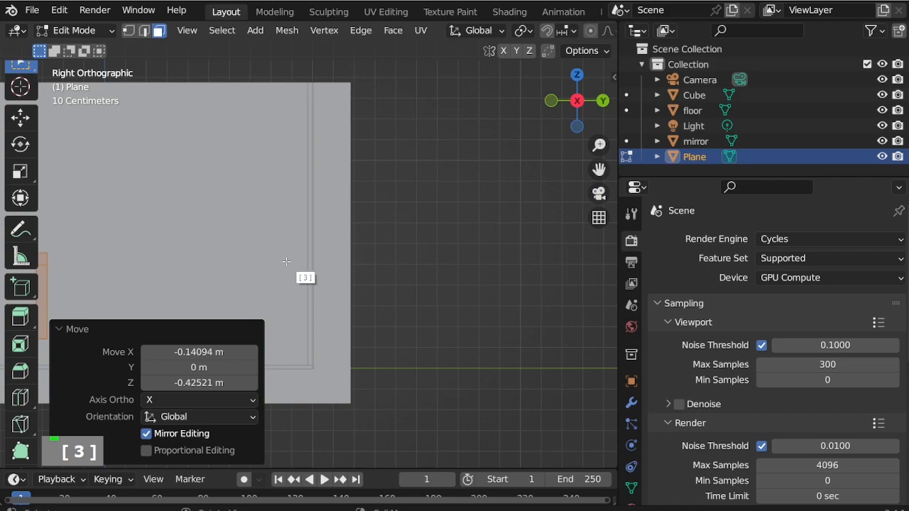
pyautogui.scroll(-6, 448, 206)
pyautogui.scroll(2, 216, 271)
pyautogui.scroll(3, 378, 230)
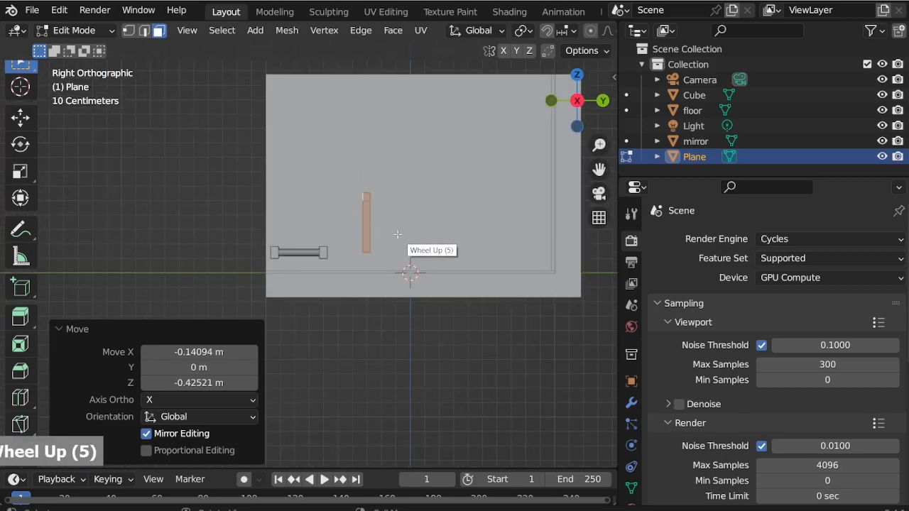
pyautogui.press('g')
pyautogui.press('y')
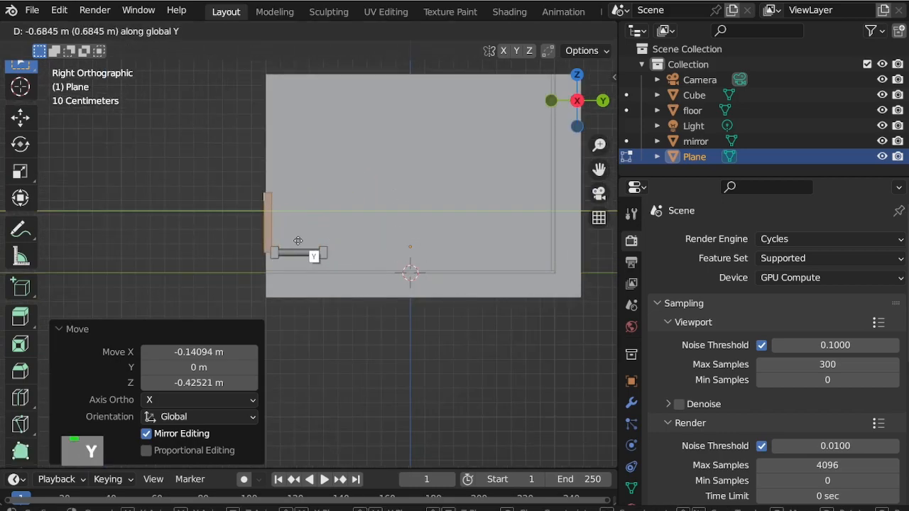
pyautogui.click(299, 240)
# Step: In front view, nudge the bracket about -0.003 m in X and -0.018 m in Z so its foot overlaps the slab's side rail
pyautogui.press('KP_1')
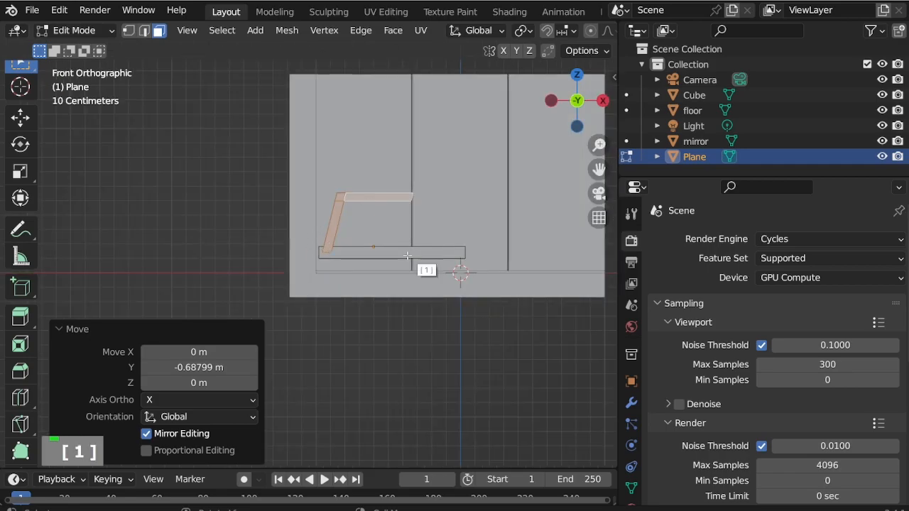
pyautogui.scroll(4, 407, 255)
pyautogui.press('g')
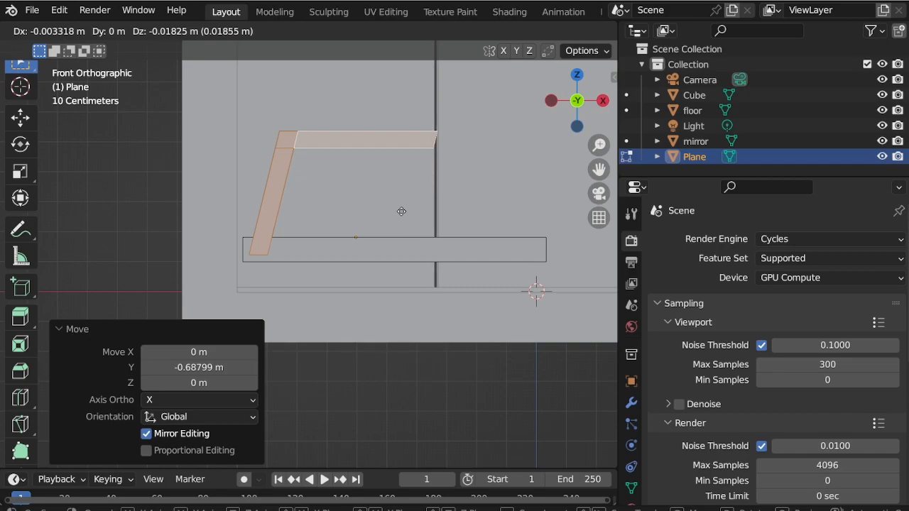
pyautogui.click(401, 211)
pyautogui.scroll(2, 403, 187)
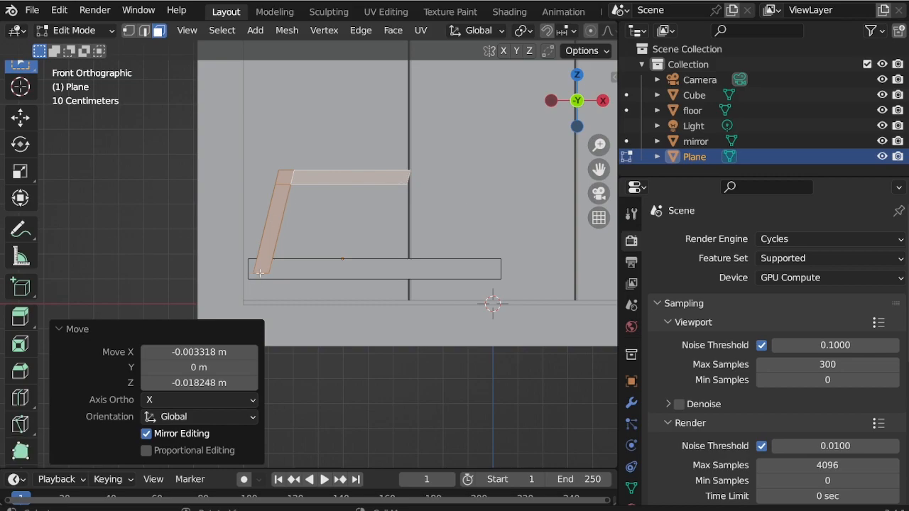
pyautogui.scroll(6, 260, 277)
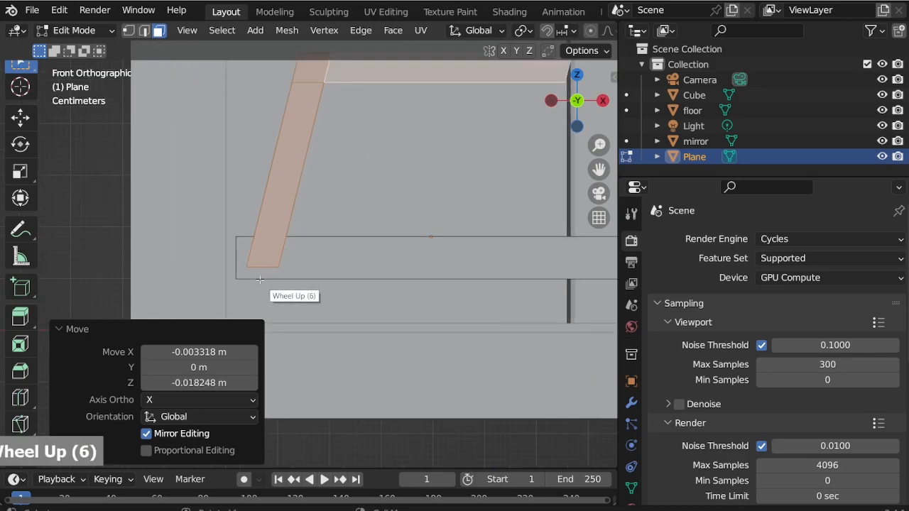
# Step: Round the end edges of the bracket's foot and horizontal arm with a four-segment bevel about 0.0755 m wide
pyautogui.moveTo(260, 277); pyautogui.dragTo(260, 266, button='middle')
pyautogui.scroll(3, 261, 266)
pyautogui.scroll(2, 261, 267)
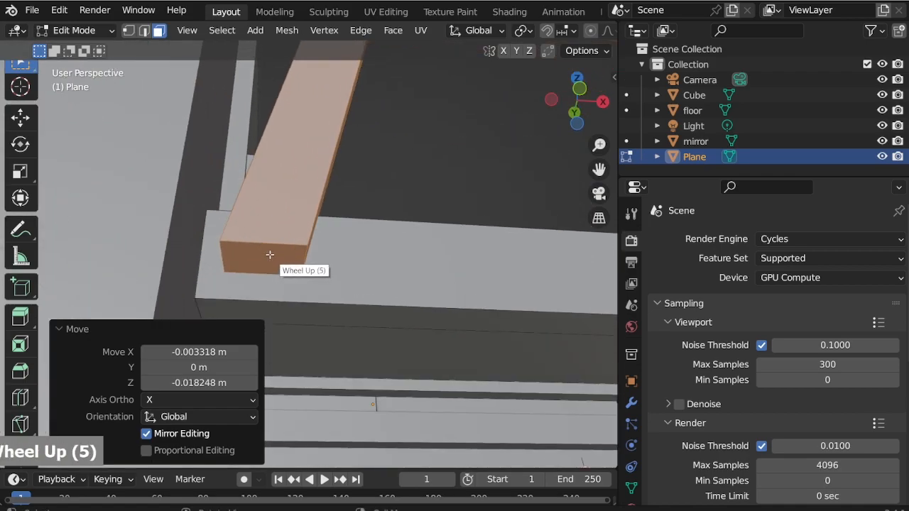
pyautogui.press('2')
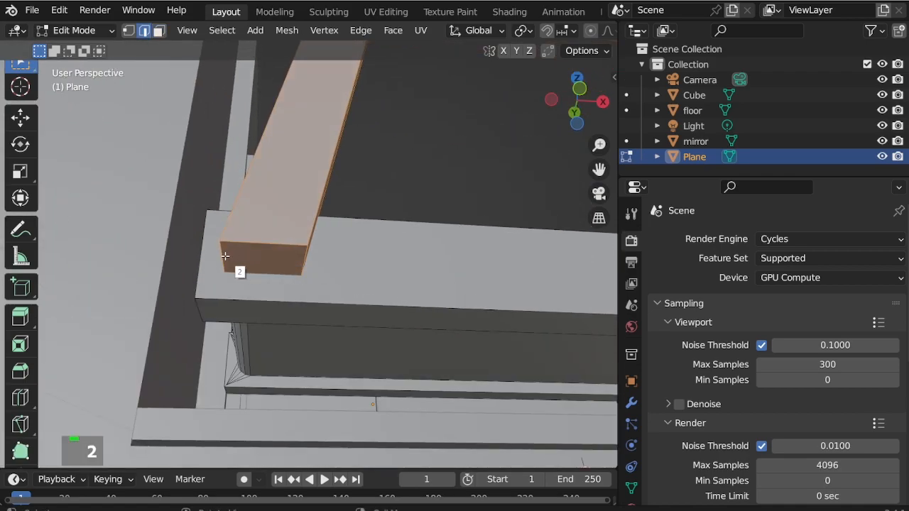
pyautogui.keyDown('shift'); pyautogui.click(225, 256); pyautogui.keyUp('shift')
pyautogui.scroll(-3, 213, 265)
pyautogui.scroll(3, 263, 263)
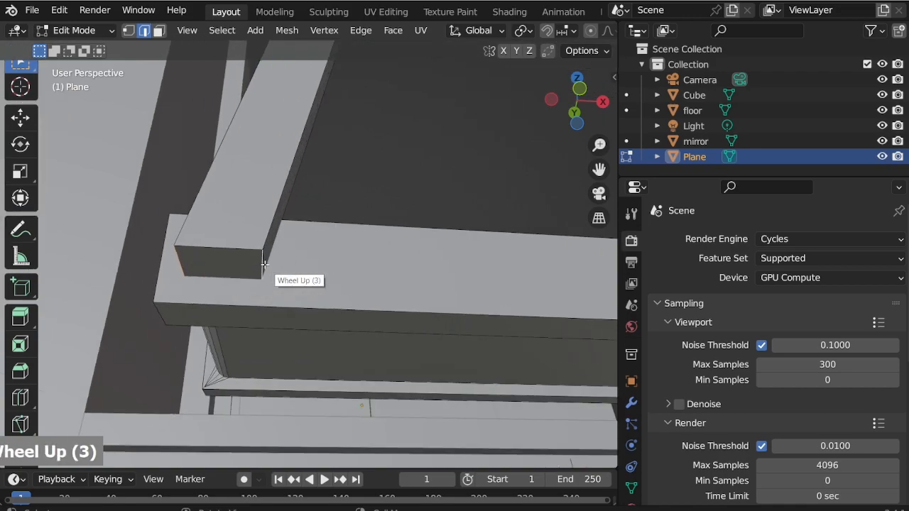
pyautogui.scroll(-5, 242, 217)
pyautogui.scroll(4, 274, 135)
pyautogui.moveTo(293, 135); pyautogui.dragTo(193, 215, button='middle')
pyautogui.scroll(-2, 193, 215)
pyautogui.scroll(4, 411, 139)
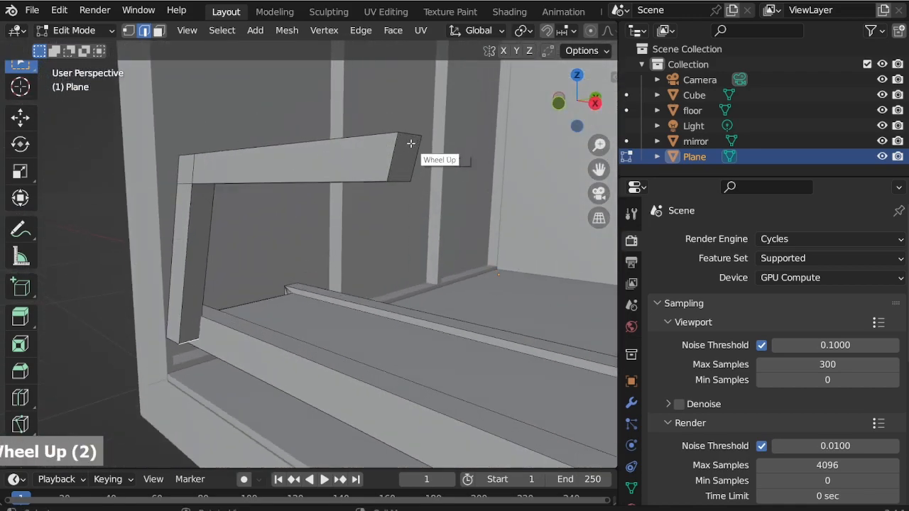
pyautogui.moveTo(409, 131); pyautogui.dragTo(387, 194, button='middle')
pyautogui.scroll(-6, 436, 161)
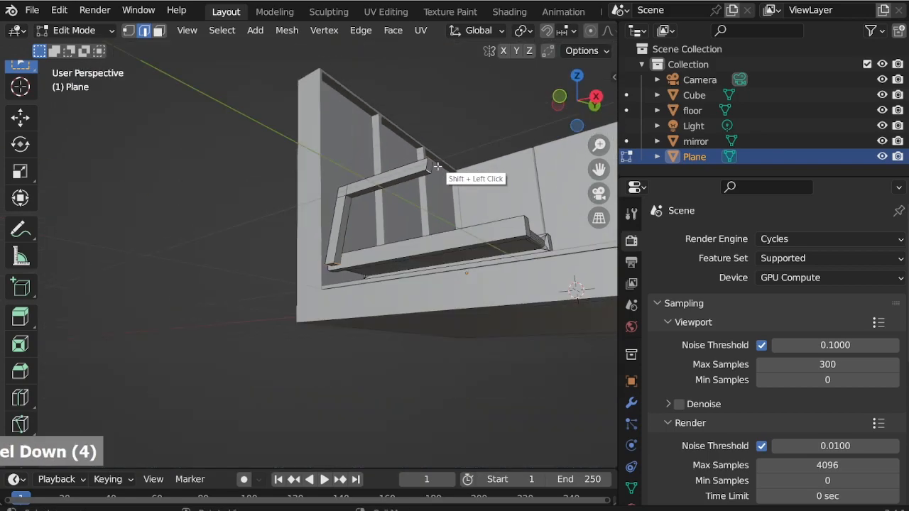
pyautogui.scroll(1, 394, 202)
pyautogui.scroll(13, 394, 203)
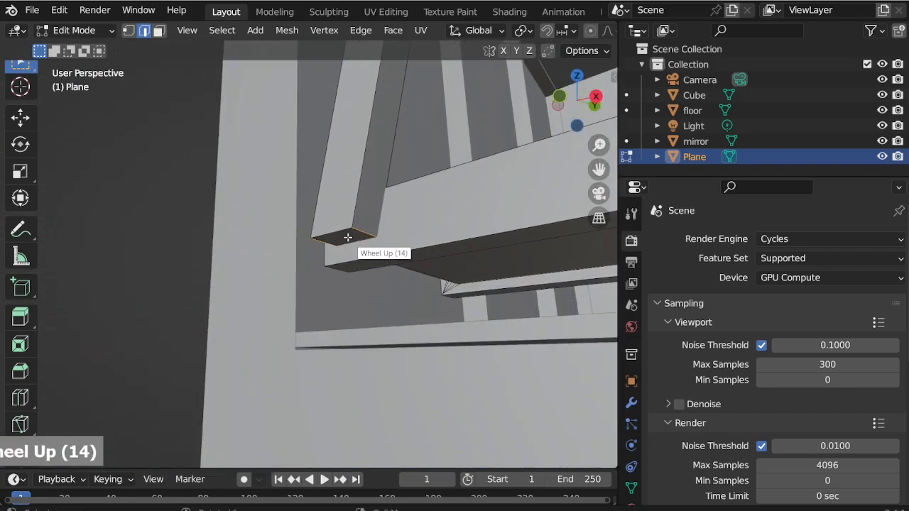
pyautogui.scroll(-5, 347, 238)
pyautogui.scroll(-3, 347, 237)
pyautogui.scroll(14, 355, 238)
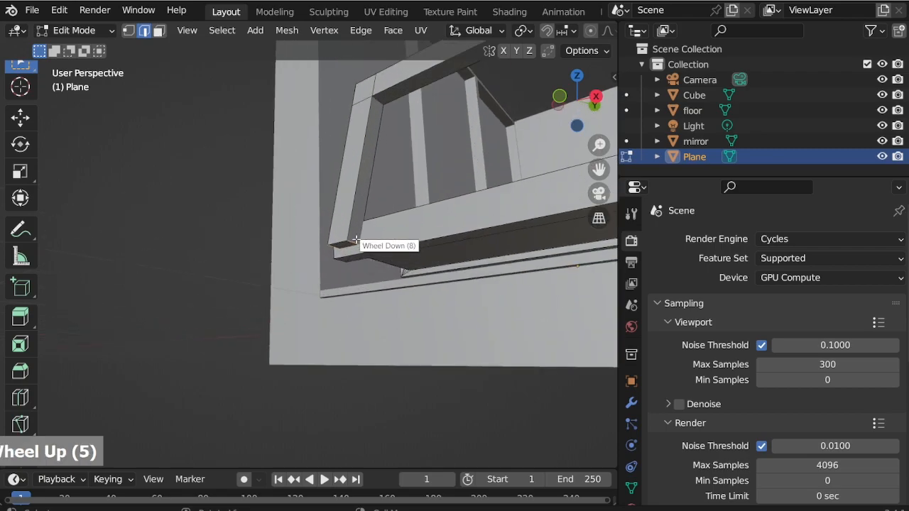
pyautogui.hotkey('ctrl', 'b')
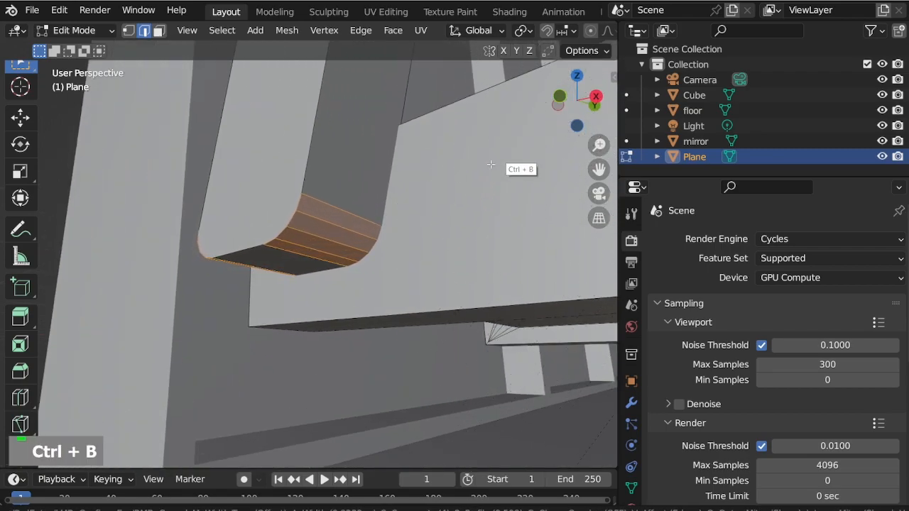
pyautogui.click(454, 312)
pyautogui.scroll(-12, 355, 310)
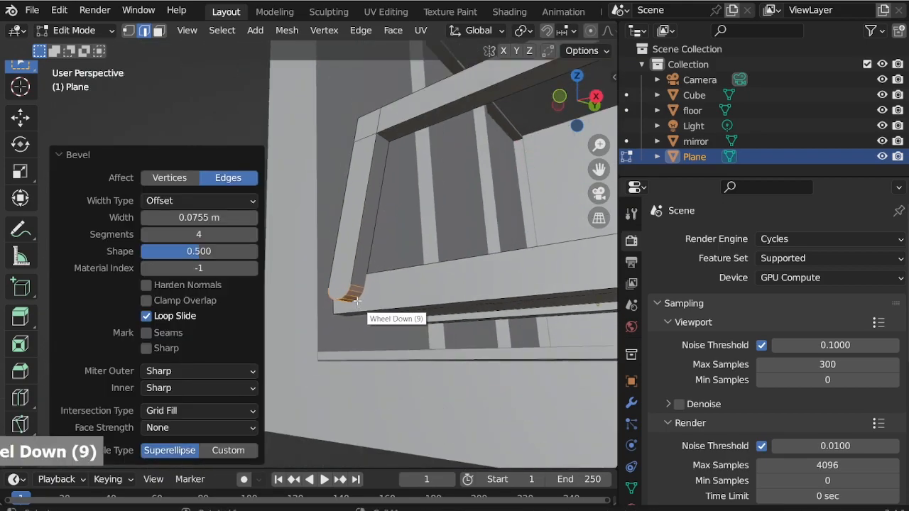
# Step: Round the bracket's elbow by bevelling its corner edges about 0.146 m wide with four segments
pyautogui.moveTo(471, 171); pyautogui.dragTo(453, 209, button='middle')
pyautogui.scroll(-4, 523, 192)
pyautogui.scroll(6, 356, 190)
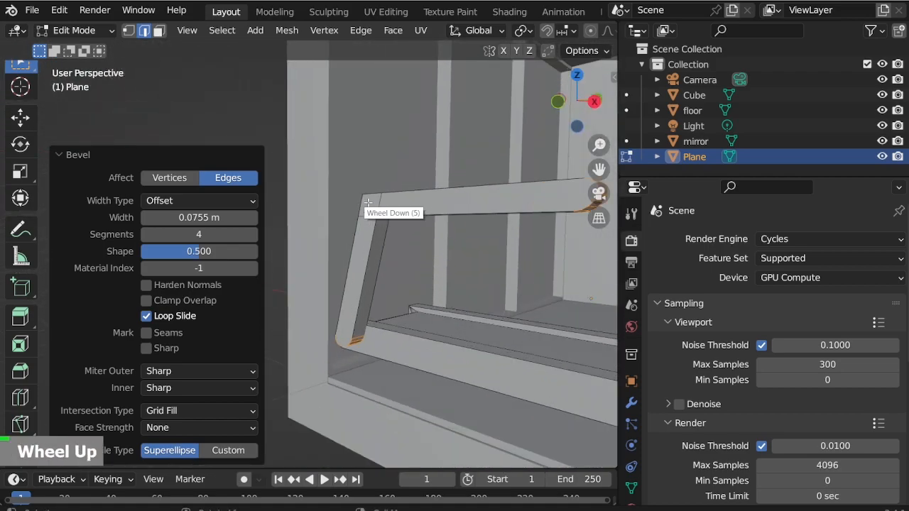
pyautogui.moveTo(382, 209); pyautogui.dragTo(404, 252, button='middle')
pyautogui.moveTo(367, 169); pyautogui.dragTo(402, 281, button='middle')
pyautogui.keyDown('shift'); pyautogui.click(336, 133); pyautogui.keyUp('shift')
pyautogui.moveTo(377, 201); pyautogui.dragTo(426, 280, button='middle')
pyautogui.hotkey('ctrl', 'b')
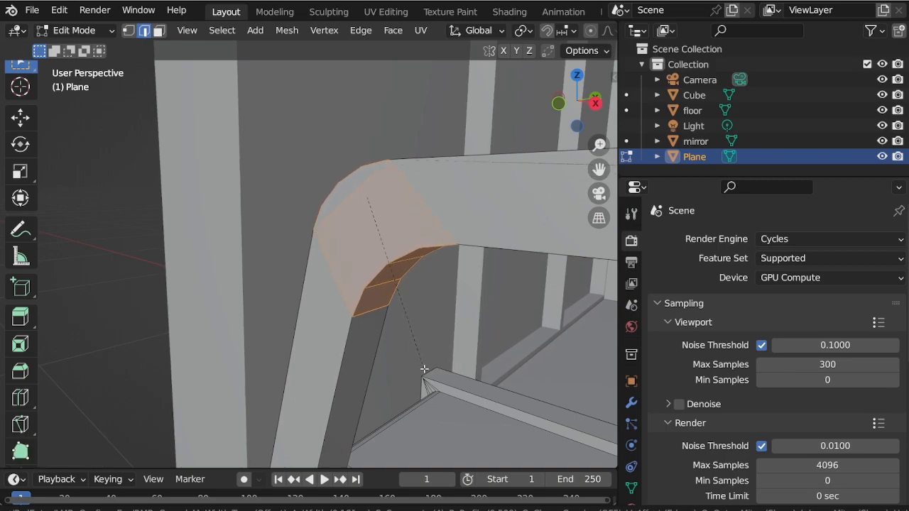
pyautogui.scroll(-1, 402, 354)
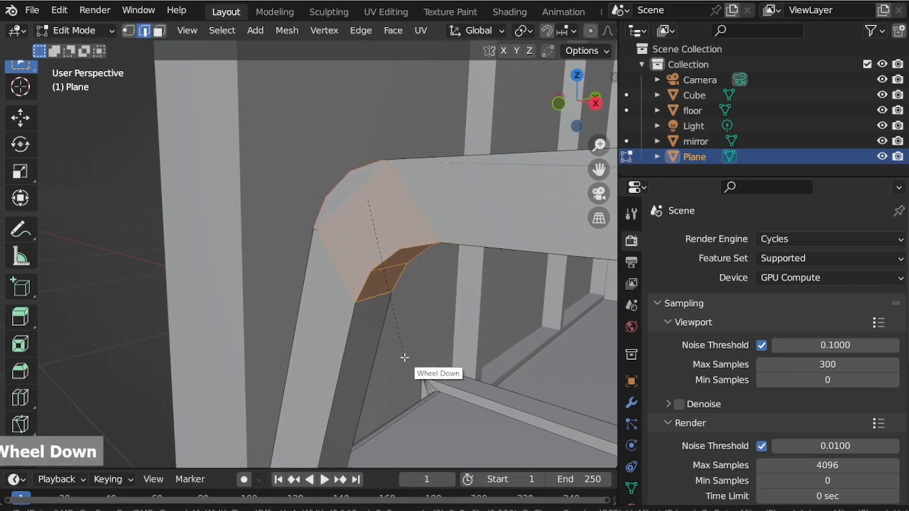
pyautogui.scroll(1, 405, 357)
pyautogui.click(404, 357)
# Step: Examine the rounded bracket's outline against the slab in front view and Object Mode
pyautogui.scroll(-3, 405, 247)
pyautogui.moveTo(405, 247); pyautogui.dragTo(432, 223, button='middle')
pyautogui.press('KP_1')
pyautogui.scroll(-5, 373, 228)
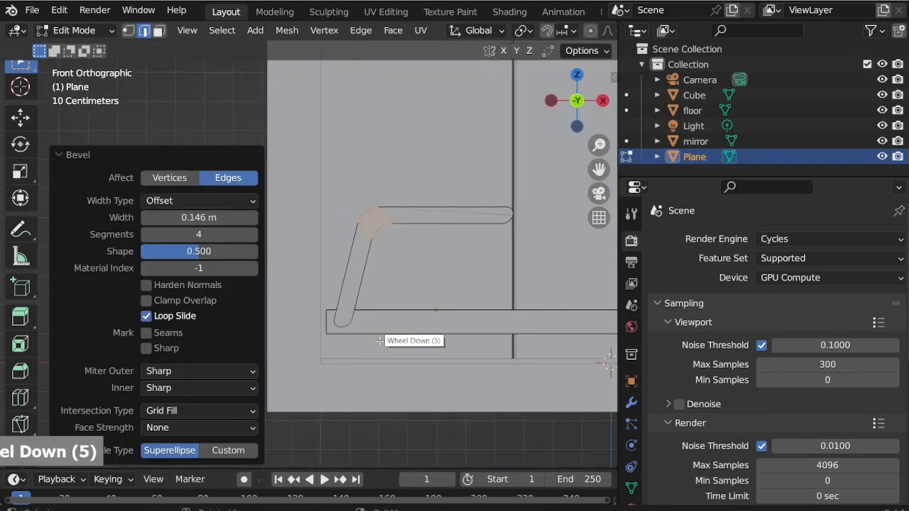
pyautogui.click(83, 30)
pyautogui.click(71, 44)
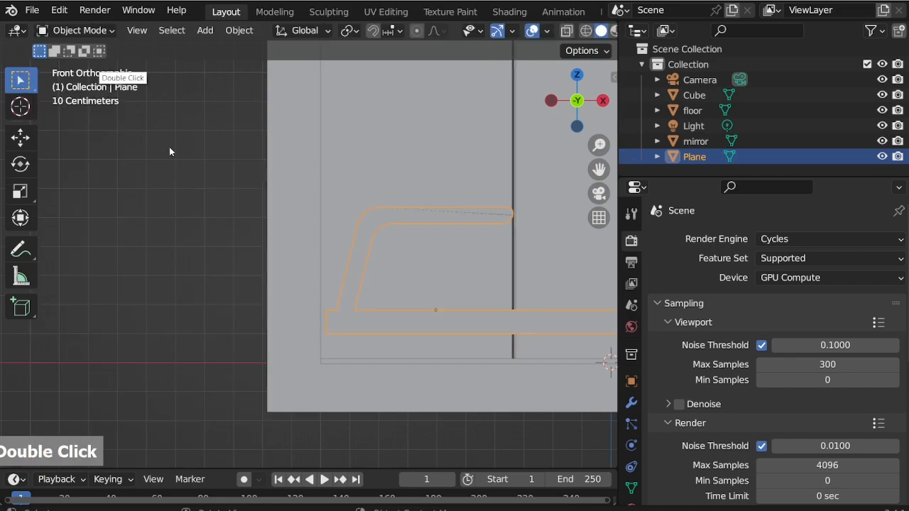
pyautogui.scroll(-2, 446, 258)
pyautogui.scroll(1, 447, 258)
pyautogui.scroll(2, 448, 256)
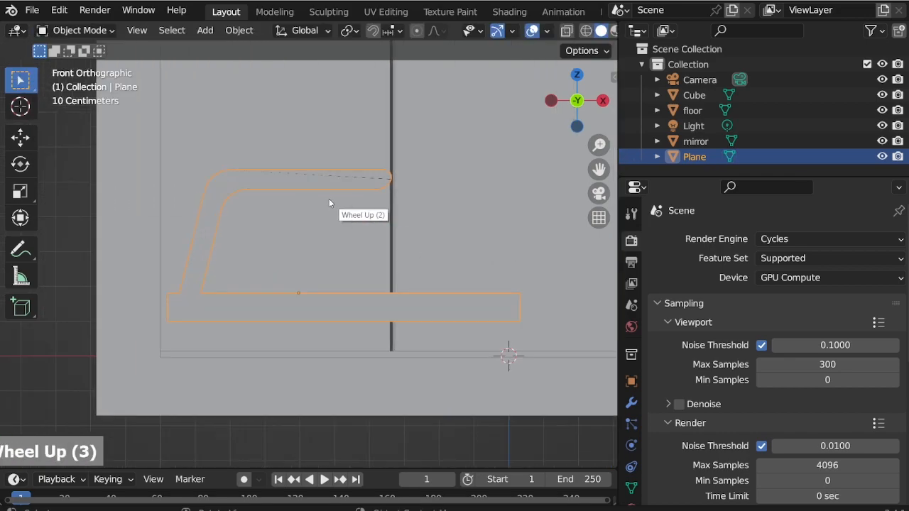
# Step: In Edit Mode, add a 2 m cube to the treadmill mesh and scale it down uniformly to a small block
pyautogui.click(83, 30)
pyautogui.click(71, 63)
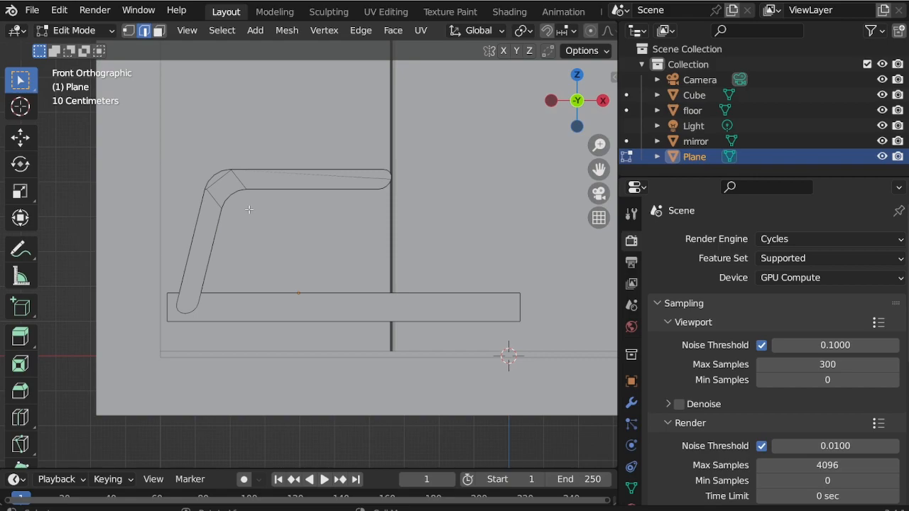
pyautogui.hotkey('shift', 'a')
pyautogui.click(246, 171)
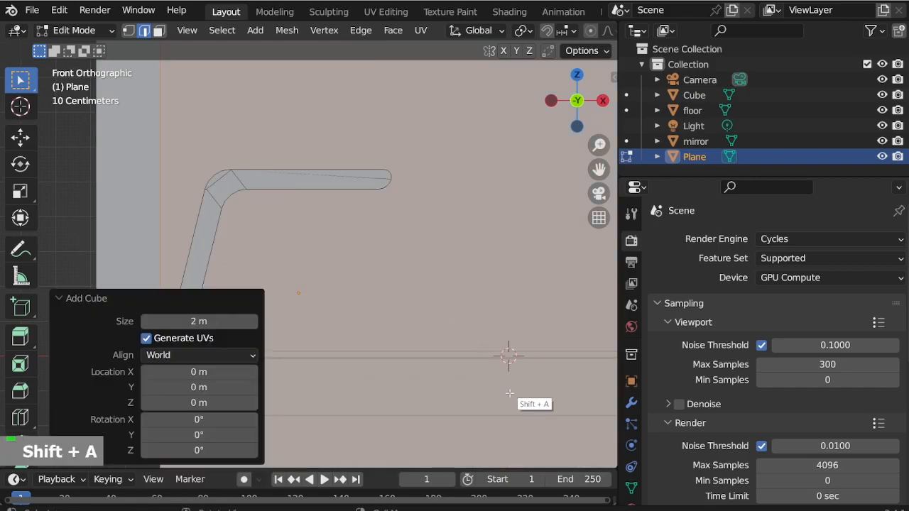
pyautogui.press('s')
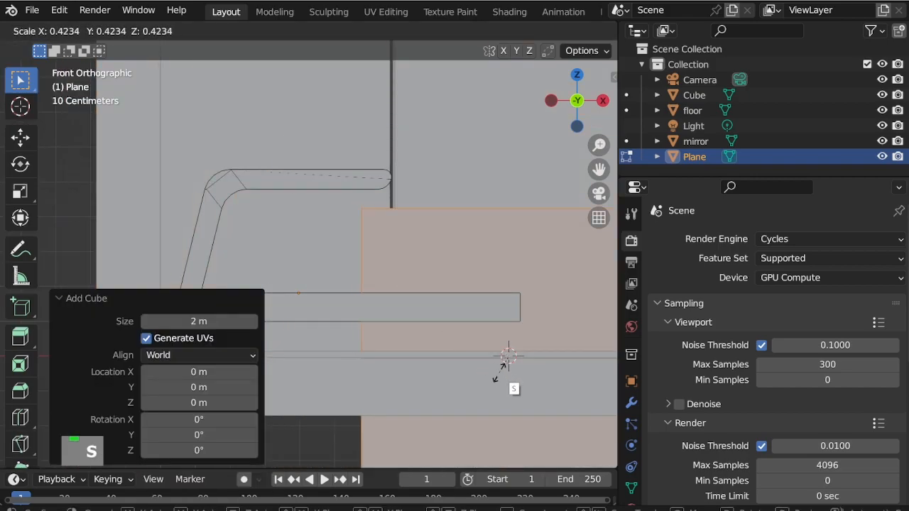
pyautogui.click(503, 366)
pyautogui.press('s')
pyautogui.click(509, 356)
# Step: Move the cube about -0.81 m in X and 0.54 m in Z over the bracket's elbow, and scale it to 0.164 in X
pyautogui.press('g')
pyautogui.click(241, 157)
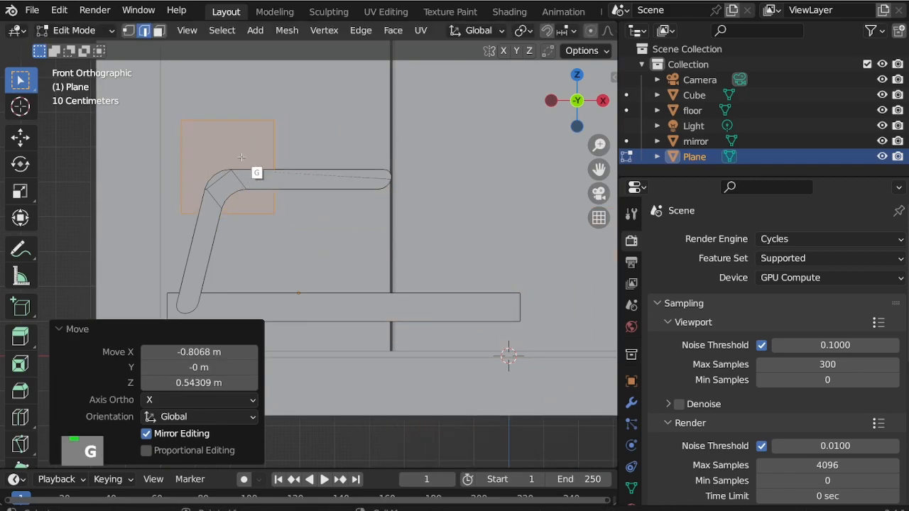
pyautogui.scroll(2, 241, 157)
pyautogui.press('s')
pyautogui.press('x')
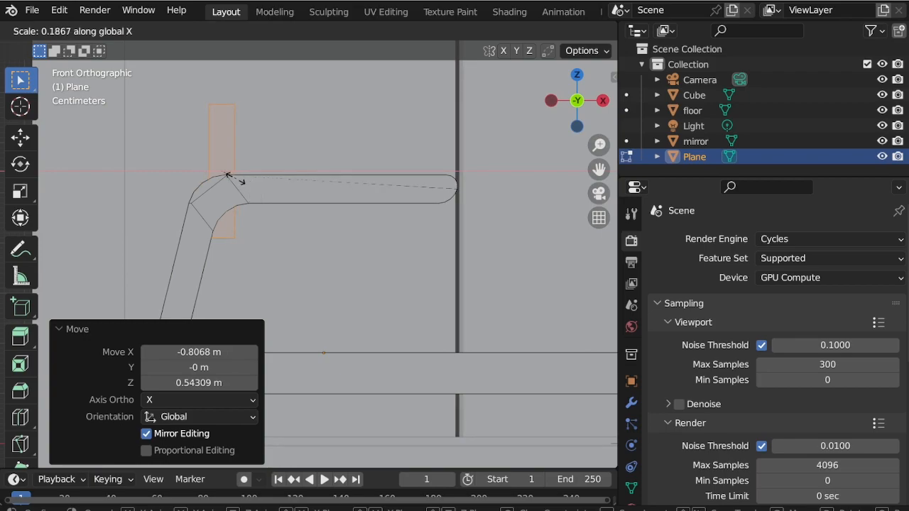
pyautogui.click(226, 174)
# Step: Inset the large -X side face of the thin block by about 0.021 m
pyautogui.scroll(1, 226, 174)
pyautogui.moveTo(226, 174); pyautogui.dragTo(286, 181, button='middle')
pyautogui.scroll(3, 208, 126)
pyautogui.scroll(-17, 55, 235)
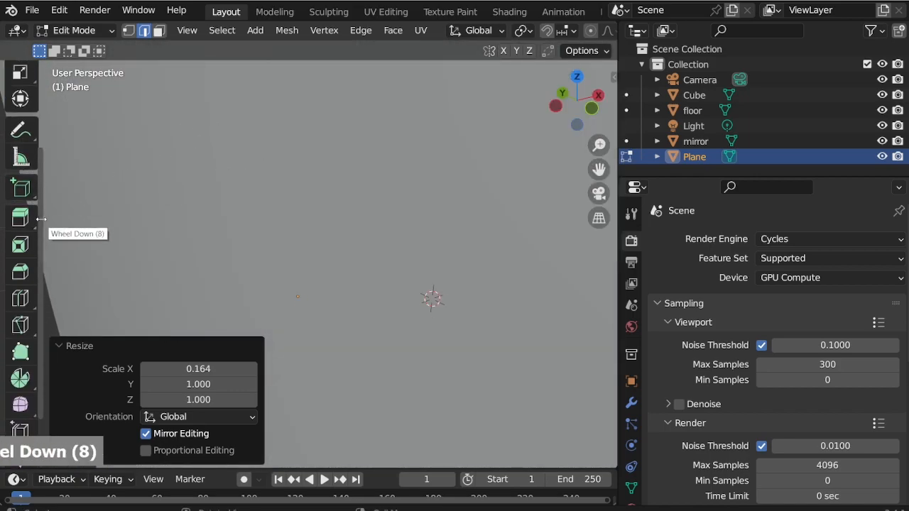
pyautogui.moveTo(99, 243); pyautogui.dragTo(223, 211, button='middle')
pyautogui.scroll(3, 260, 182)
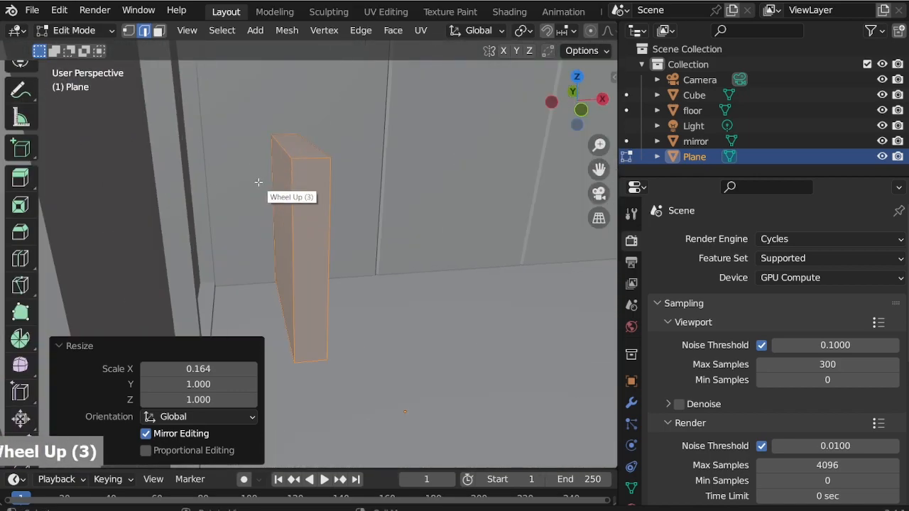
pyautogui.moveTo(260, 182); pyautogui.dragTo(292, 203, button='middle')
pyautogui.scroll(-2, 296, 209)
pyautogui.press('3')
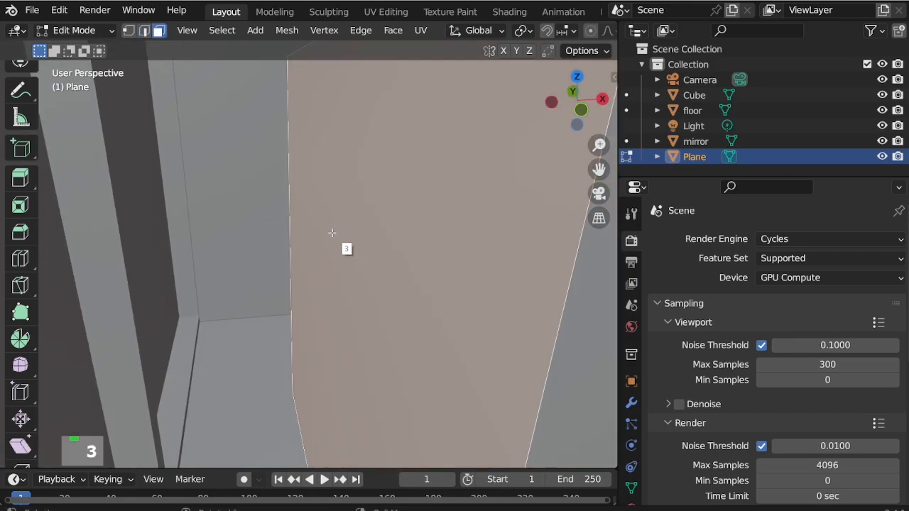
pyautogui.scroll(-2, 383, 229)
pyautogui.press('i')
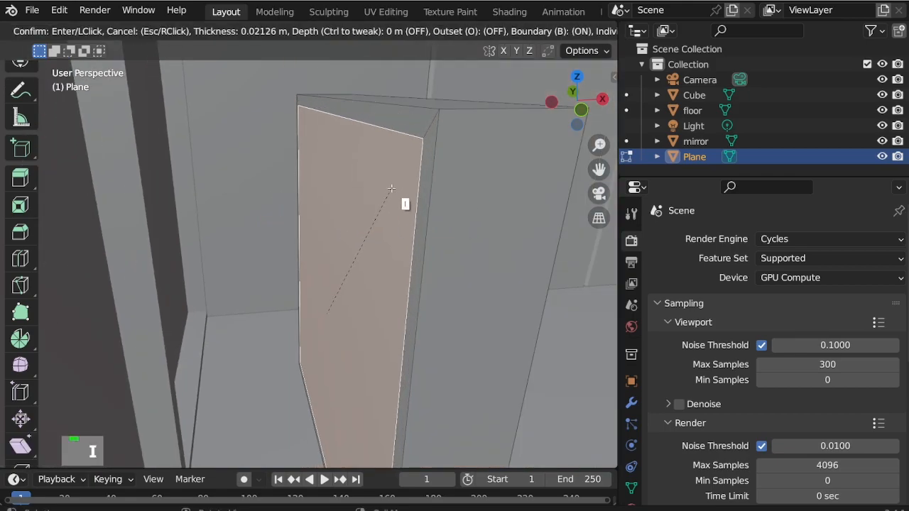
pyautogui.click(391, 188)
# Step: Extrude the inset face outward about 0.028 m and scale it to 0.876 to taper its sides
pyautogui.press('e')
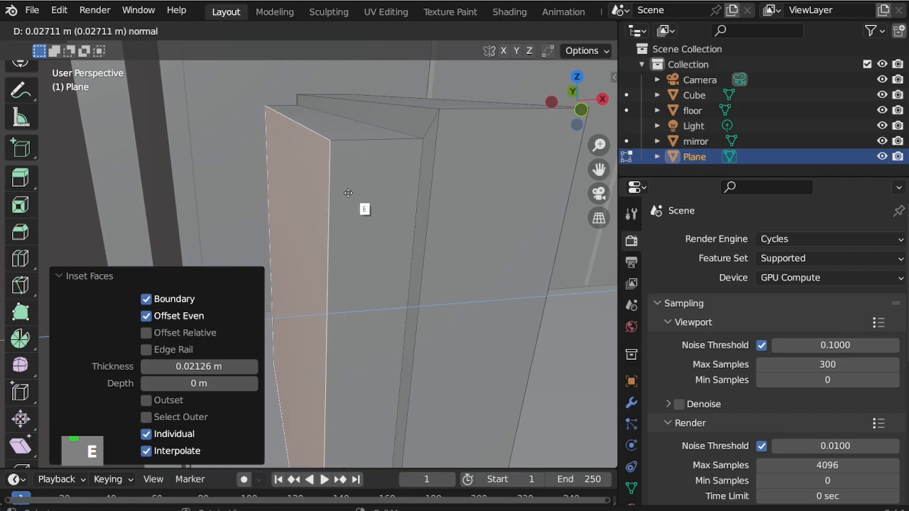
pyautogui.click(348, 192)
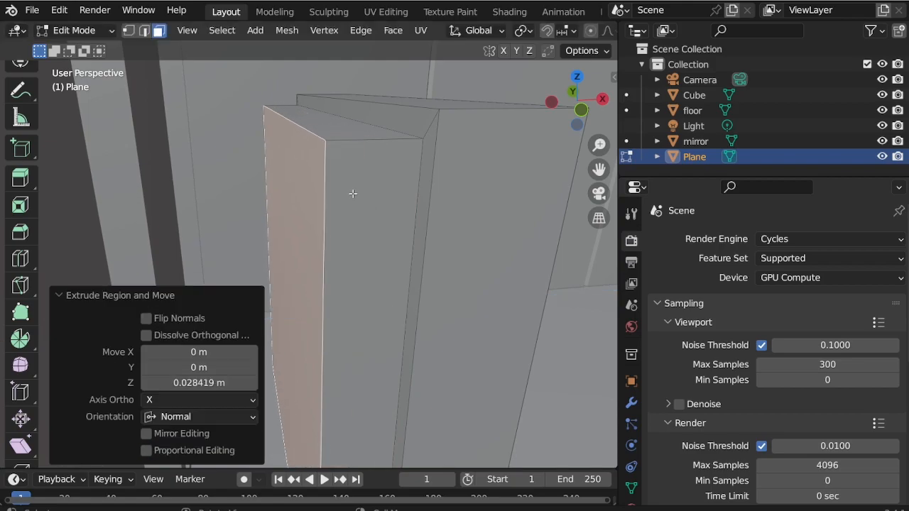
pyautogui.press('s')
pyautogui.click(390, 261)
pyautogui.scroll(-5, 362, 177)
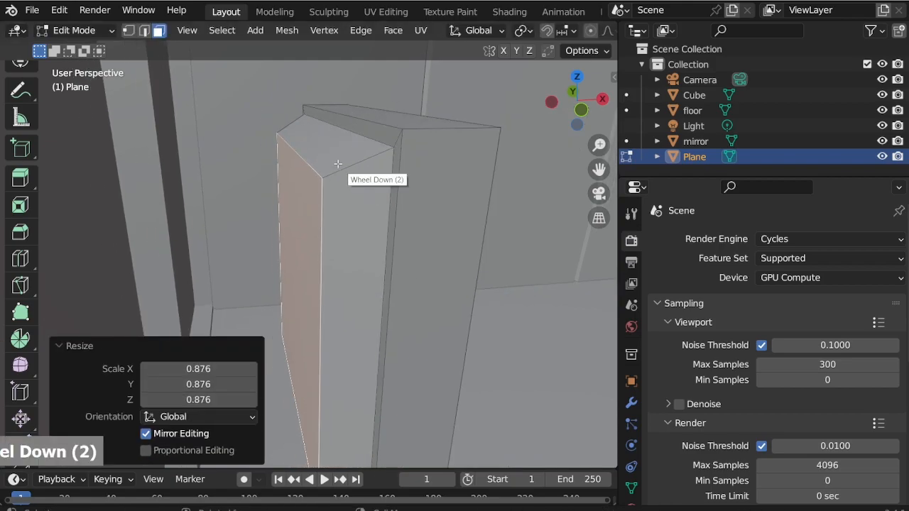
pyautogui.moveTo(369, 238); pyautogui.dragTo(320, 184, button='middle')
pyautogui.scroll(-2, 321, 184)
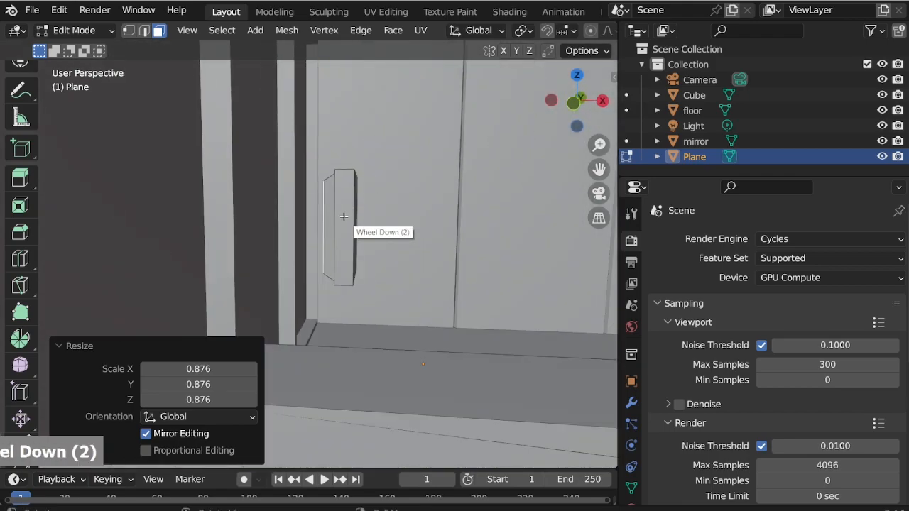
# Step: In right view, select the whole linked block and move it about -0.83 m in Y and 0.068 m in Z beside the bracket
pyautogui.press('l')
pyautogui.press('KP_3')
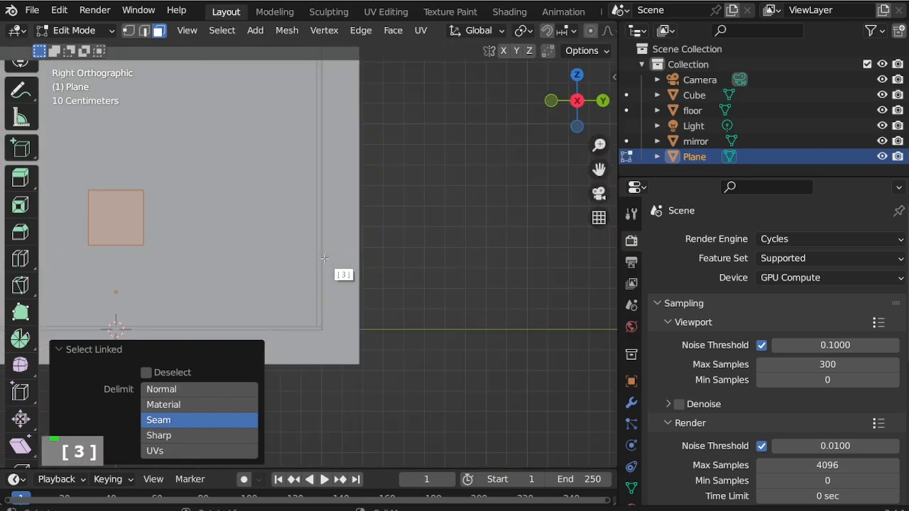
pyautogui.scroll(-1, 421, 195)
pyautogui.scroll(4, 254, 220)
pyautogui.press('g')
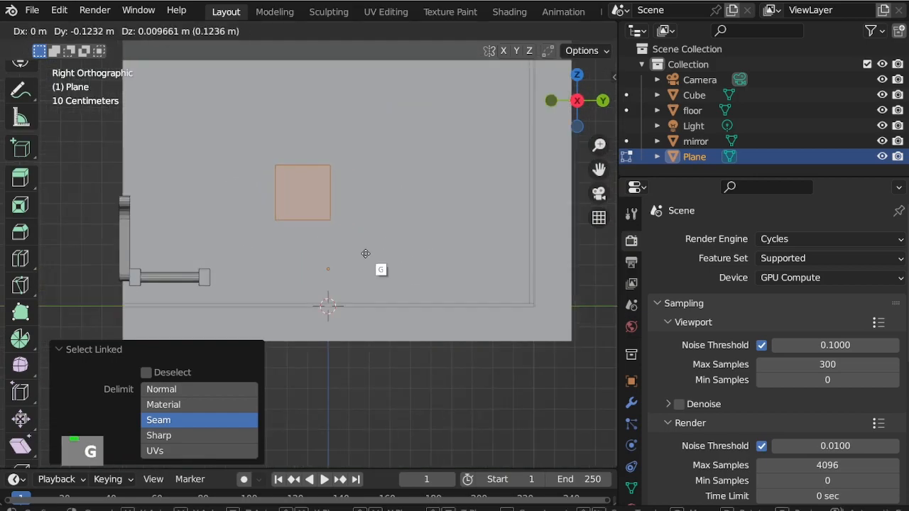
pyautogui.click(243, 243)
pyautogui.scroll(3, 241, 235)
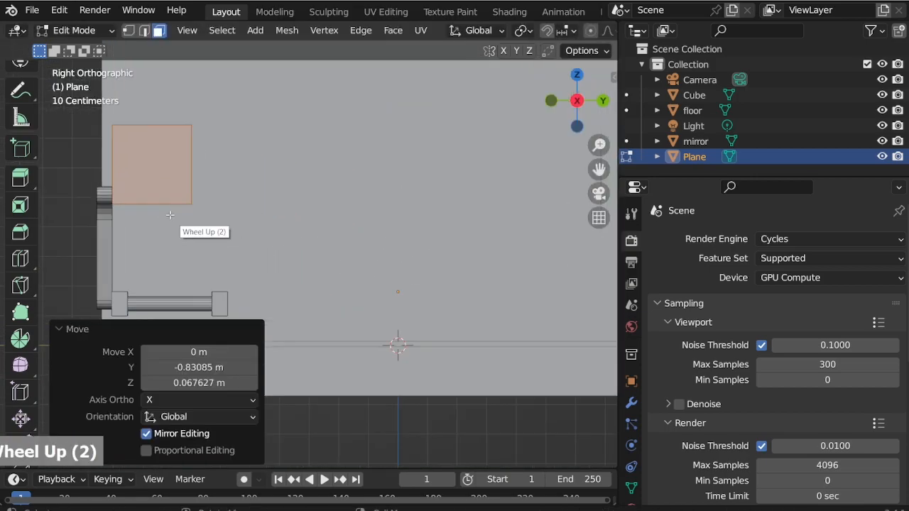
# Step: Widen the block by scaling it to about 1.336 along Y
pyautogui.press('s')
pyautogui.press('y')
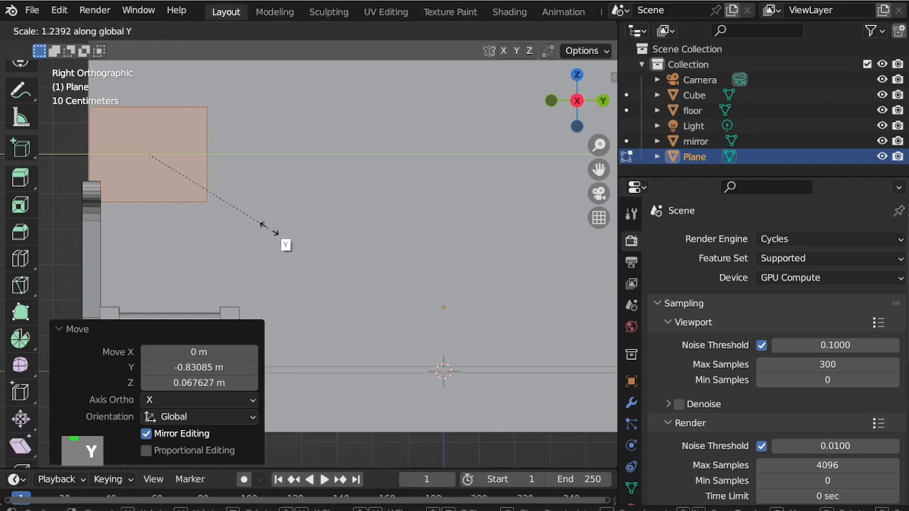
pyautogui.click(279, 233)
pyautogui.scroll(-2, 330, 164)
pyautogui.scroll(1, 256, 183)
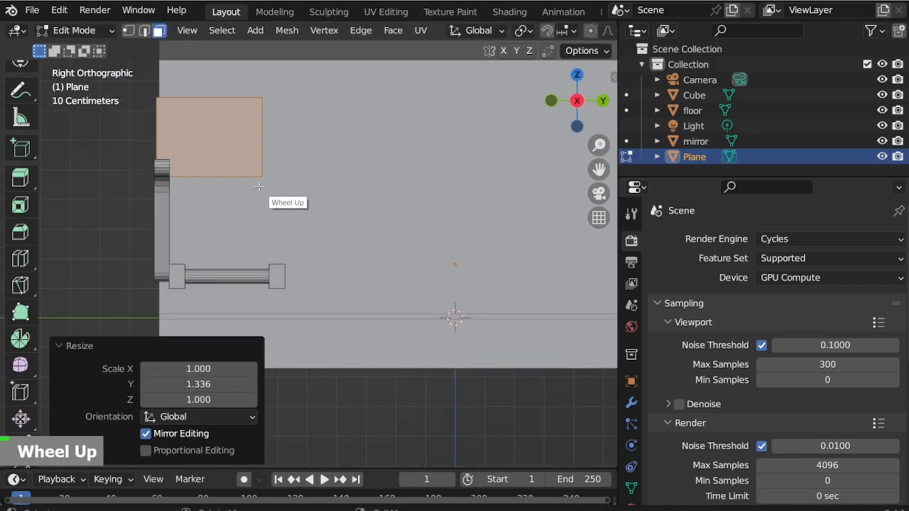
# Step: Move the console block about 0.062 m in Y and -0.330 m in Z, then scale it to about 1.072 along Y
pyautogui.press('g')
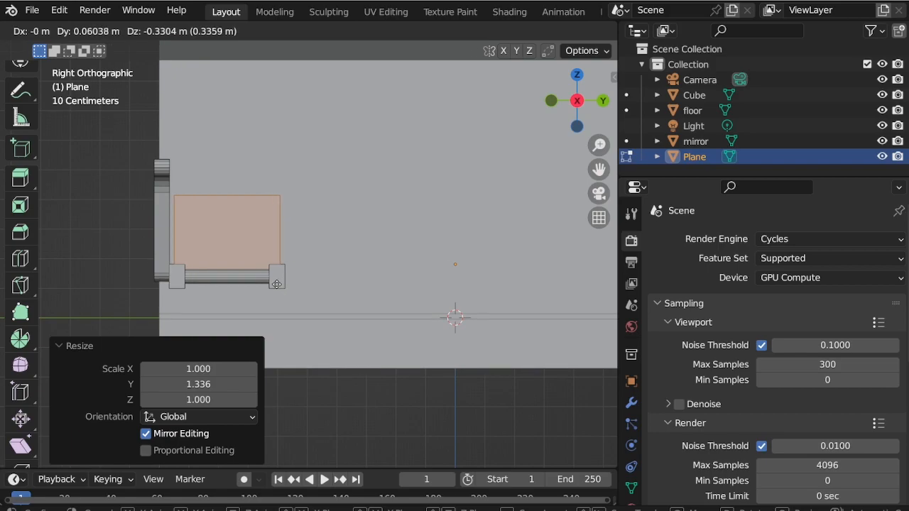
pyautogui.click(277, 284)
pyautogui.press('s')
pyautogui.press('y')
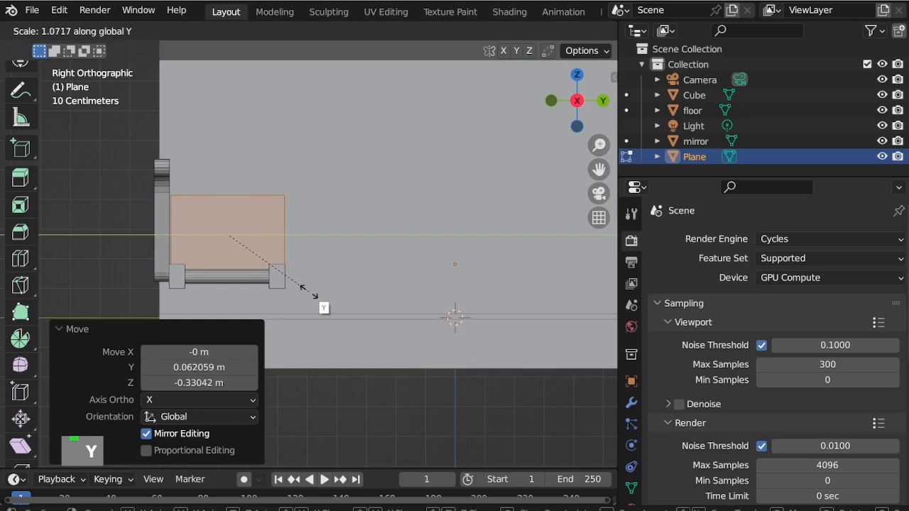
pyautogui.click(310, 293)
# Step: In front view, move the console block about -0.044 m in X and 0.262 m in Z to the handrail's upper bend
pyautogui.press('KP_1')
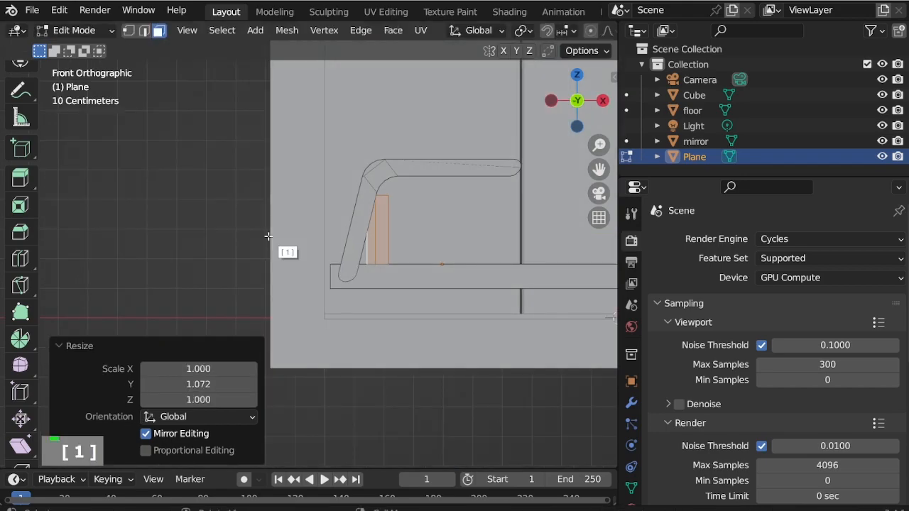
pyautogui.scroll(-1, 268, 244)
pyautogui.scroll(1, 444, 181)
pyautogui.press('g')
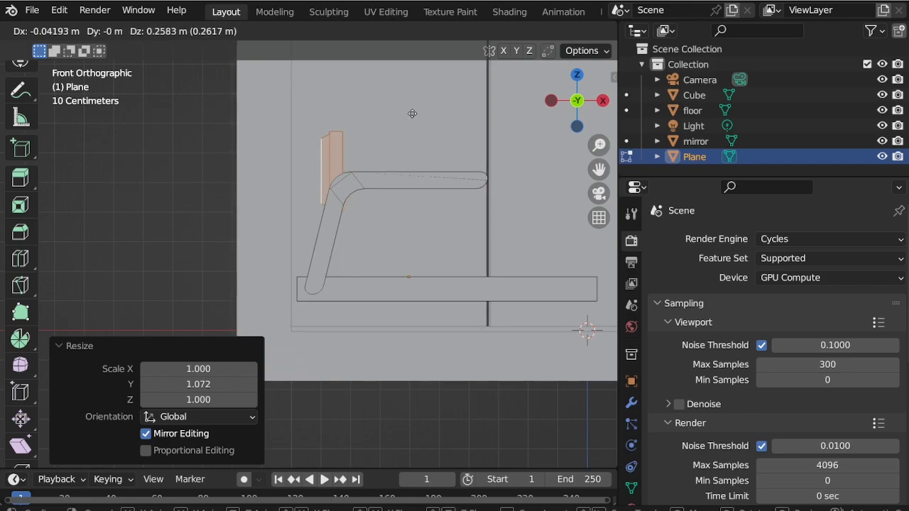
pyautogui.click(412, 116)
# Step: Tilt the console block about -23.2° and shift it about -0.029 m in X and -0.010 m in Z against the bend
pyautogui.press('r')
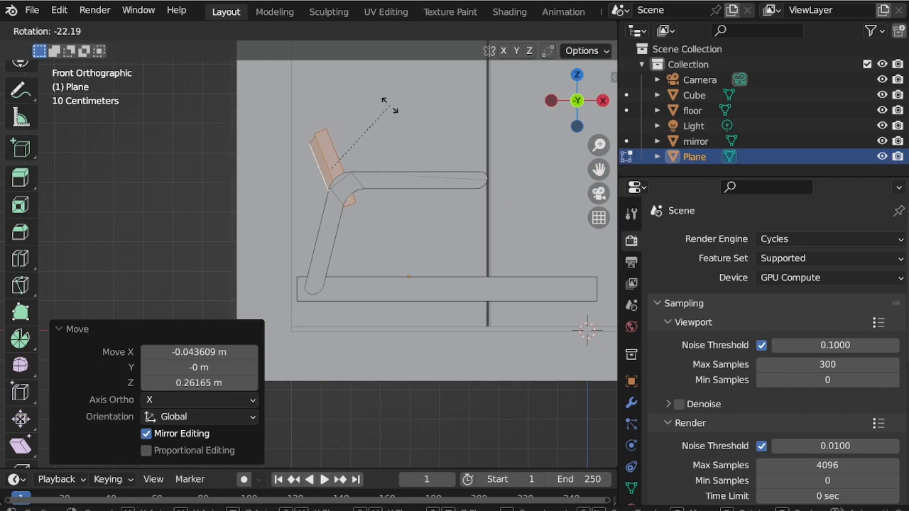
pyautogui.click(383, 107)
pyautogui.press('g')
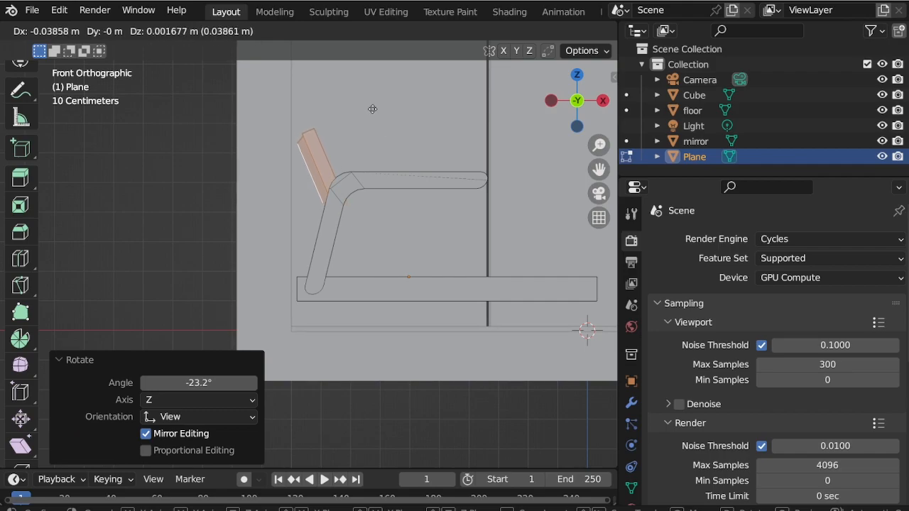
pyautogui.click(375, 110)
# Step: Duplicate the whole linked side handrail and offset the copy about 0.442 m along Y to the opposite side of the treadmill
pyautogui.scroll(-2, 378, 165)
pyautogui.scroll(1, 378, 167)
pyautogui.moveTo(378, 167); pyautogui.dragTo(374, 172, button='middle')
pyautogui.scroll(-7, 398, 192)
pyautogui.moveTo(406, 205); pyautogui.dragTo(305, 220, button='middle')
pyautogui.scroll(5, 305, 219)
pyautogui.scroll(3, 272, 159)
pyautogui.scroll(2, 260, 179)
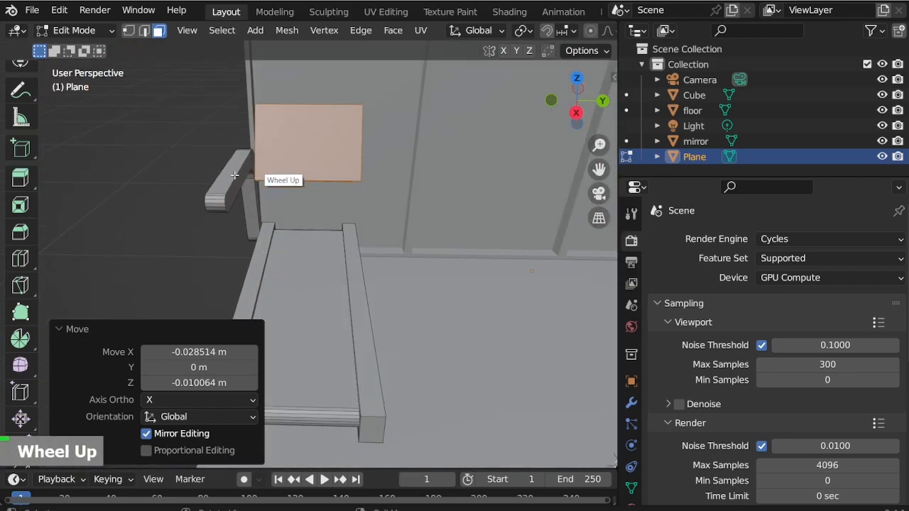
pyautogui.press('l')
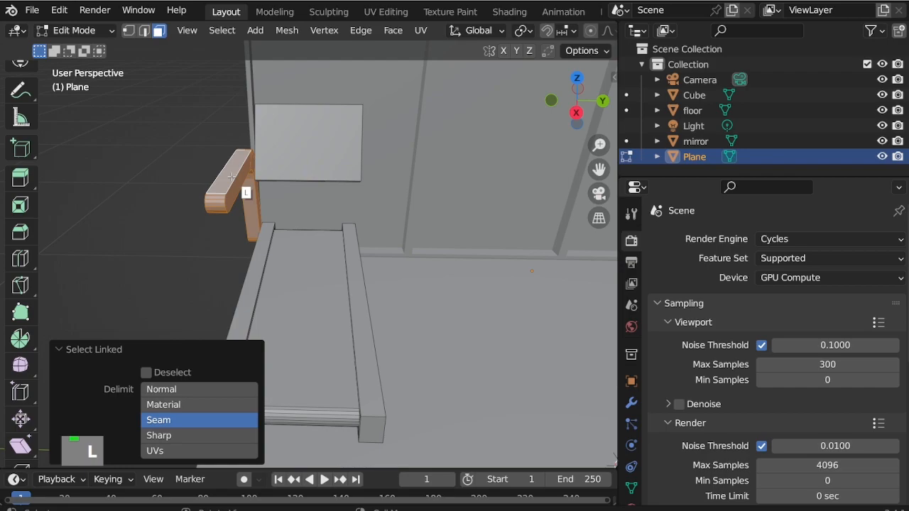
pyautogui.press('KP_3')
pyautogui.scroll(3, 294, 204)
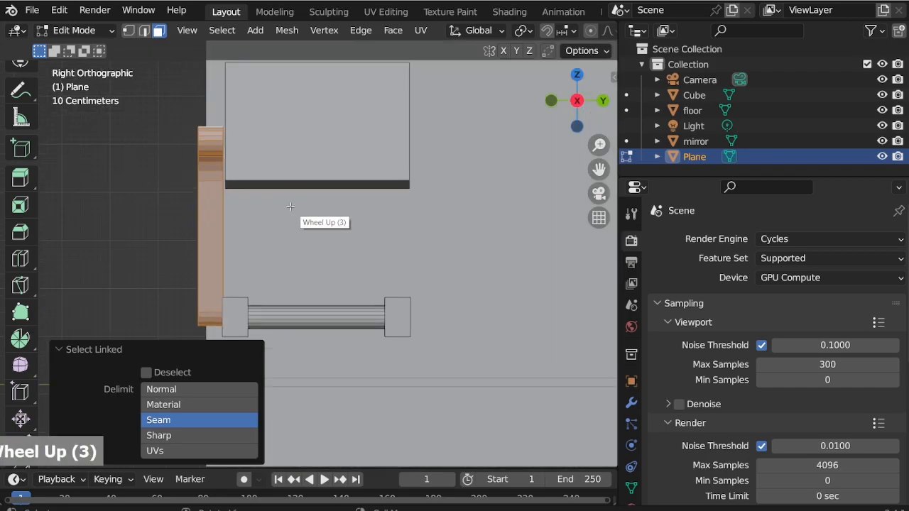
pyautogui.hotkey('shift', 'd')
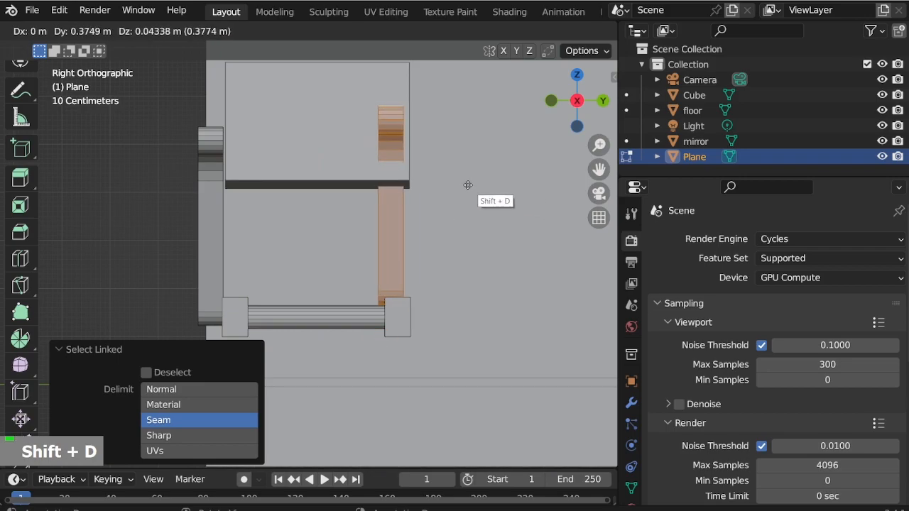
pyautogui.press('y')
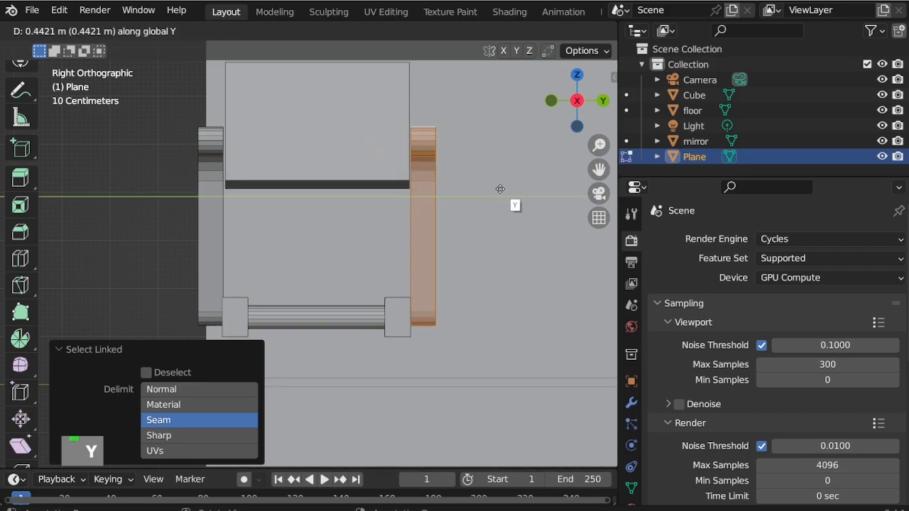
pyautogui.click(501, 189)
# Step: Select the whole linked console block and, in front view, scale it uniformly to about 0.814
pyautogui.moveTo(390, 180); pyautogui.dragTo(370, 221, button='middle')
pyautogui.scroll(-1, 370, 221)
pyautogui.scroll(2, 333, 142)
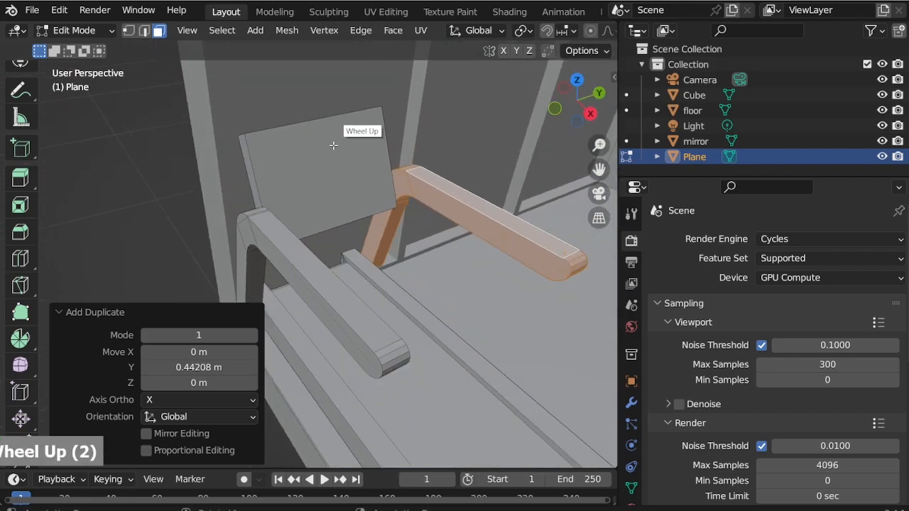
pyautogui.press('l')
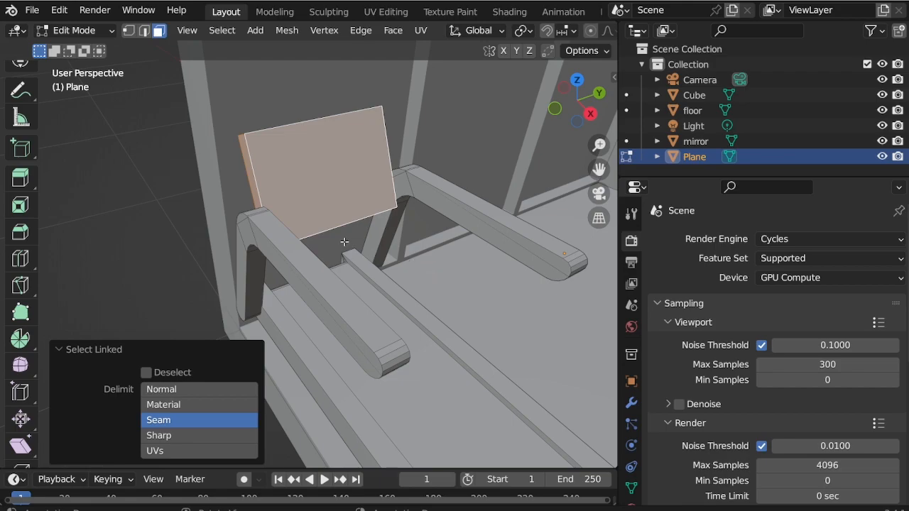
pyautogui.moveTo(329, 124); pyautogui.dragTo(427, 126, button='middle')
pyautogui.scroll(-2, 293, 91)
pyautogui.press('KP_1')
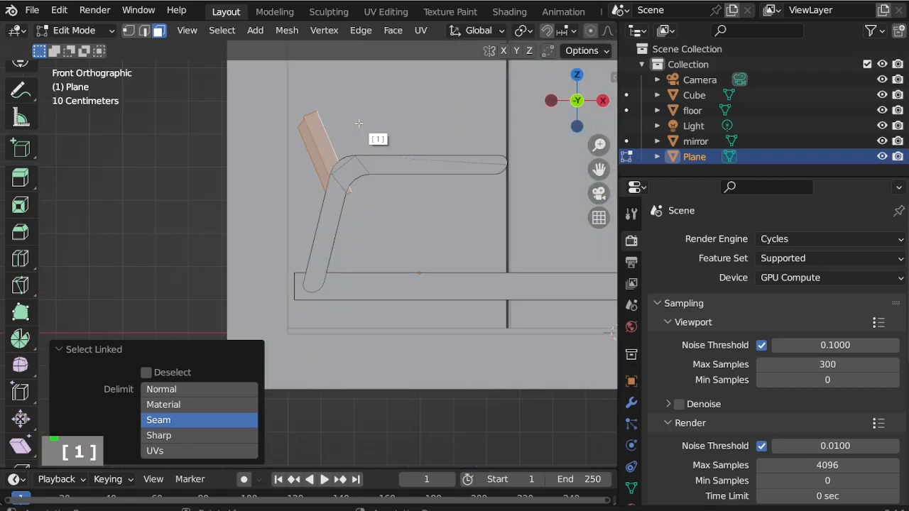
pyautogui.scroll(3, 395, 181)
pyautogui.press('s')
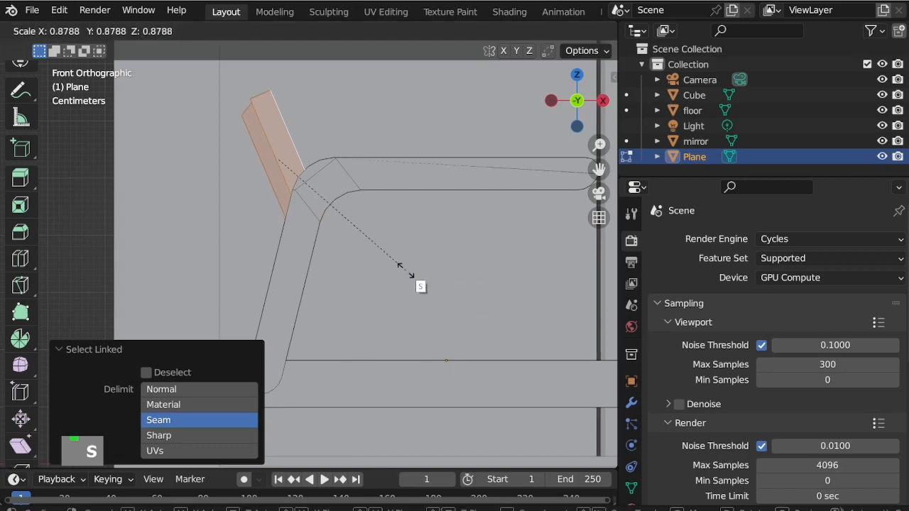
pyautogui.click(394, 264)
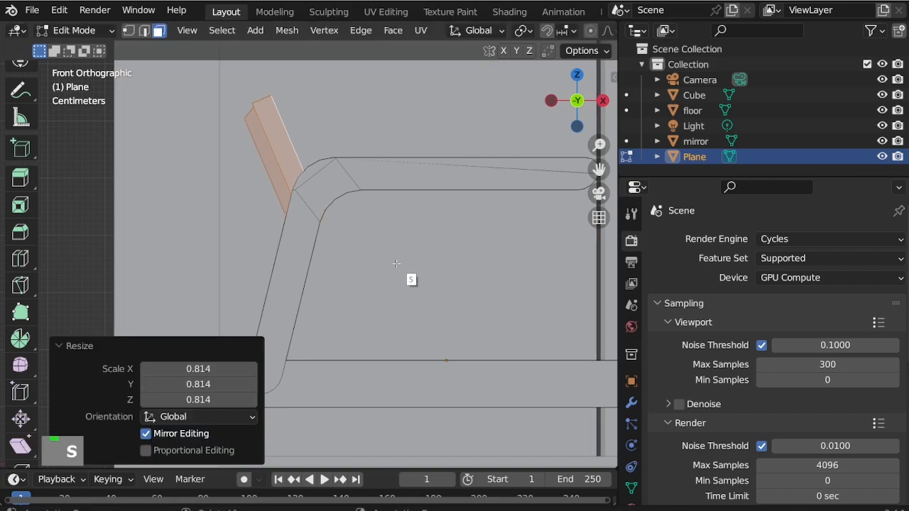
# Step: In right view, scale the console block uniformly to about 0.954 and stretch it to about 1.292 along Y between the handrails
pyautogui.press('KP_3')
pyautogui.scroll(-1, 306, 227)
pyautogui.scroll(2, 465, 189)
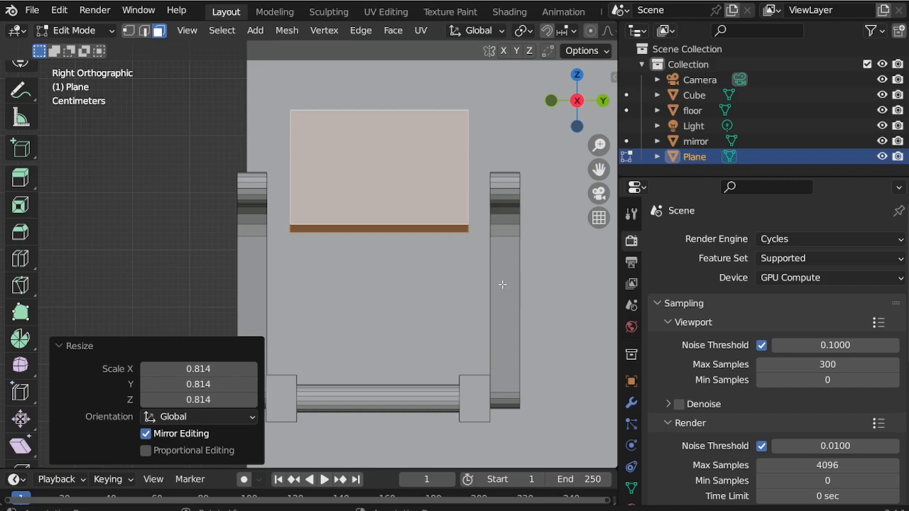
pyautogui.press('s')
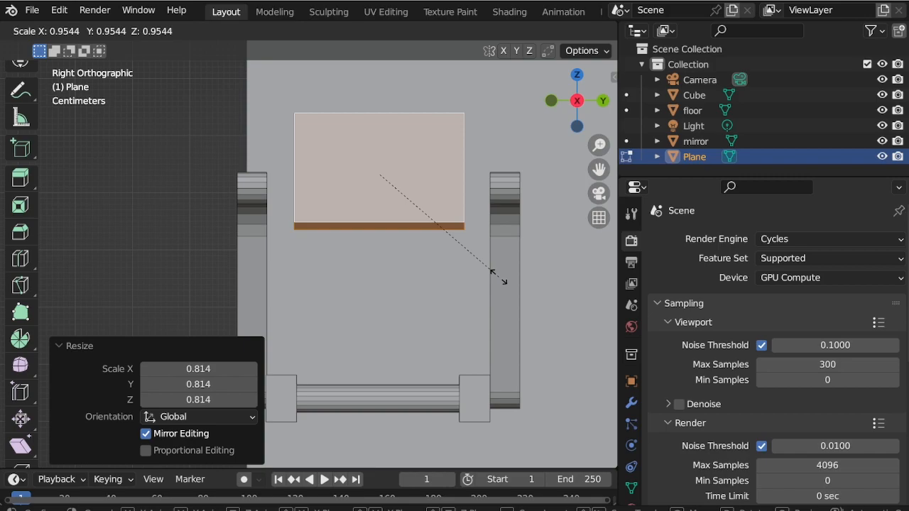
pyautogui.click(498, 277)
pyautogui.press('y')
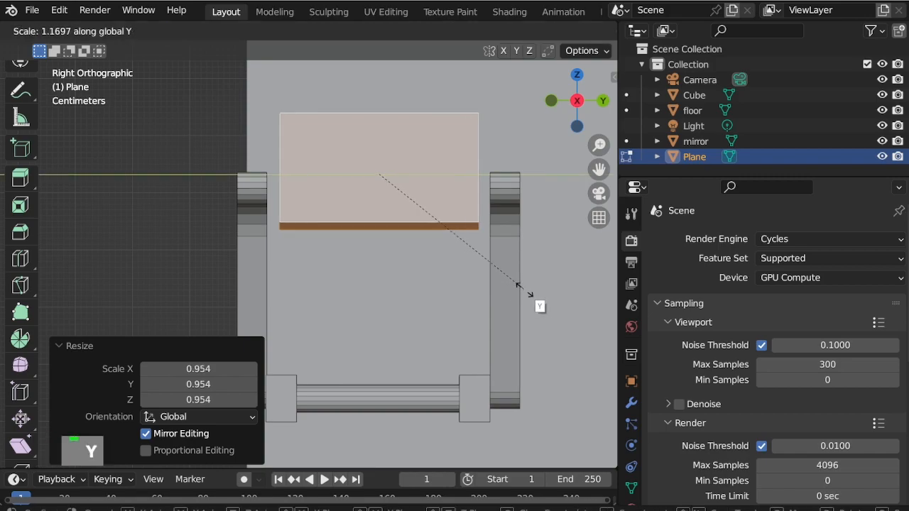
pyautogui.click(540, 298)
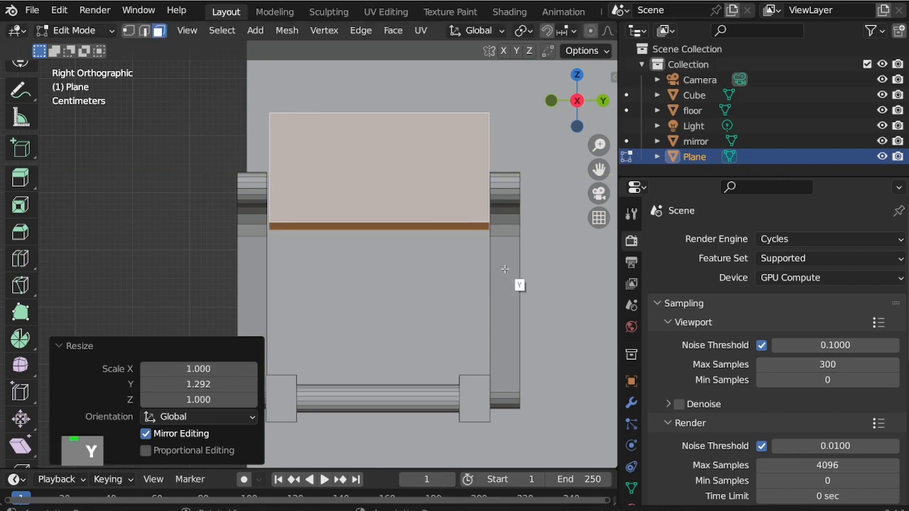
# Step: Fine-fit the console between the handrails by scaling it to about 1.013 and moving it about -0.001 m in Y
pyautogui.scroll(-1, 496, 232)
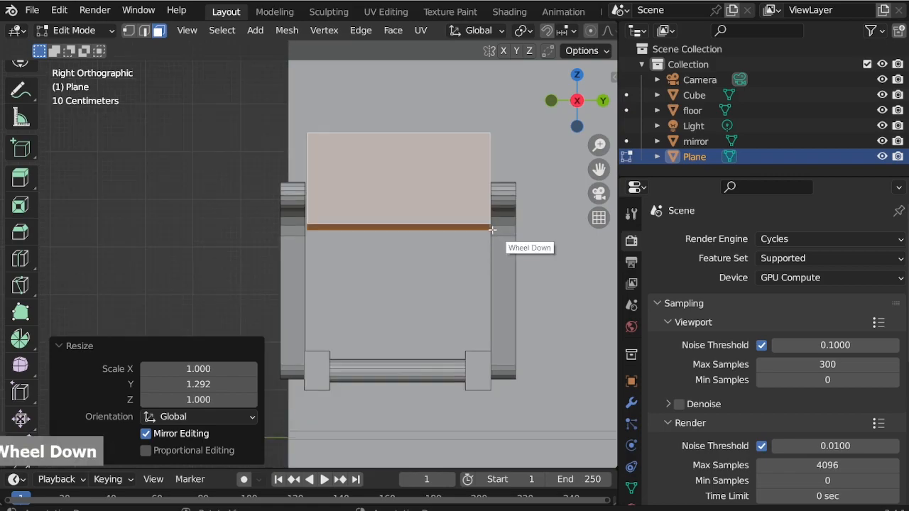
pyautogui.scroll(1, 490, 227)
pyautogui.scroll(3, 448, 215)
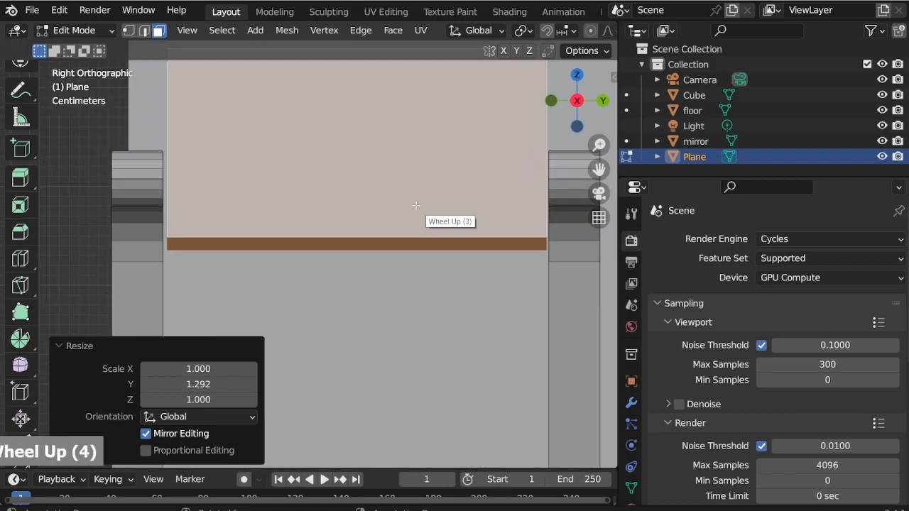
pyautogui.press('s')
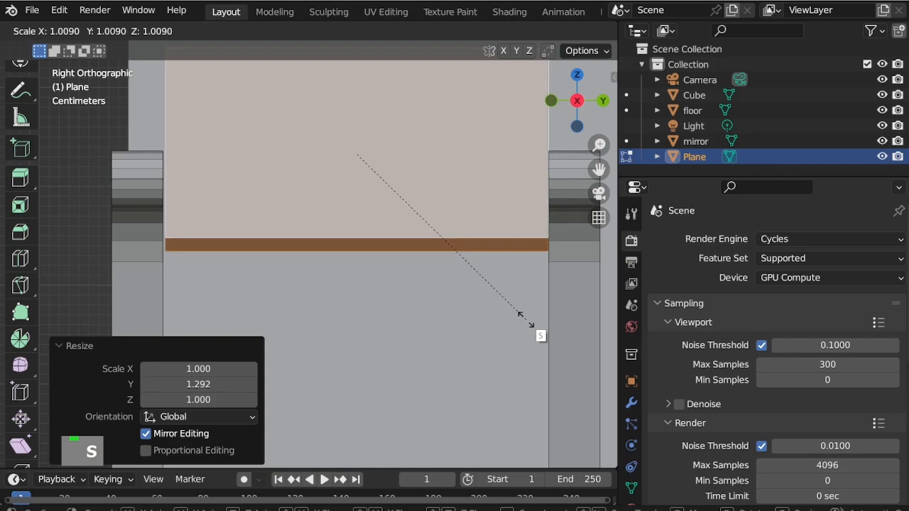
pyautogui.click(526, 321)
pyautogui.press('g')
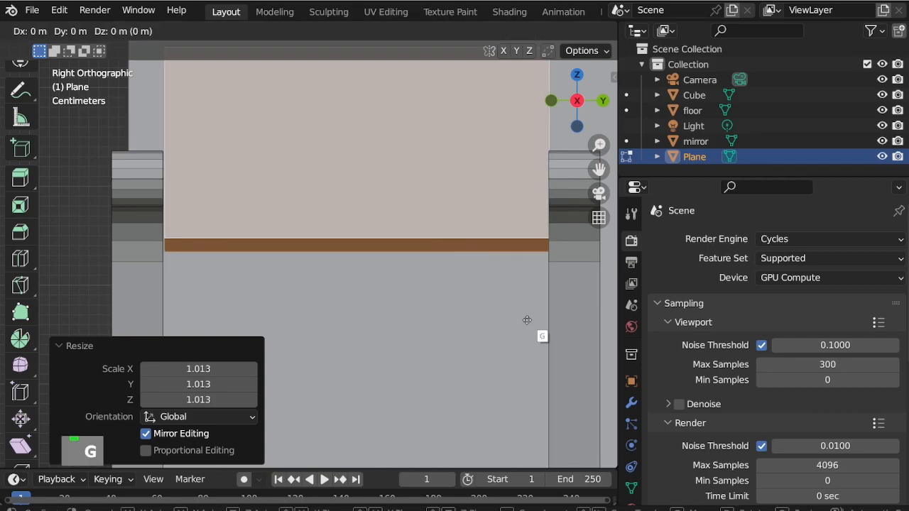
pyautogui.click(525, 319)
# Step: Return to Object Mode and, in camera view, lower the treadmill about 0.094 m along Z
pyautogui.moveTo(414, 220); pyautogui.dragTo(447, 220, button='middle')
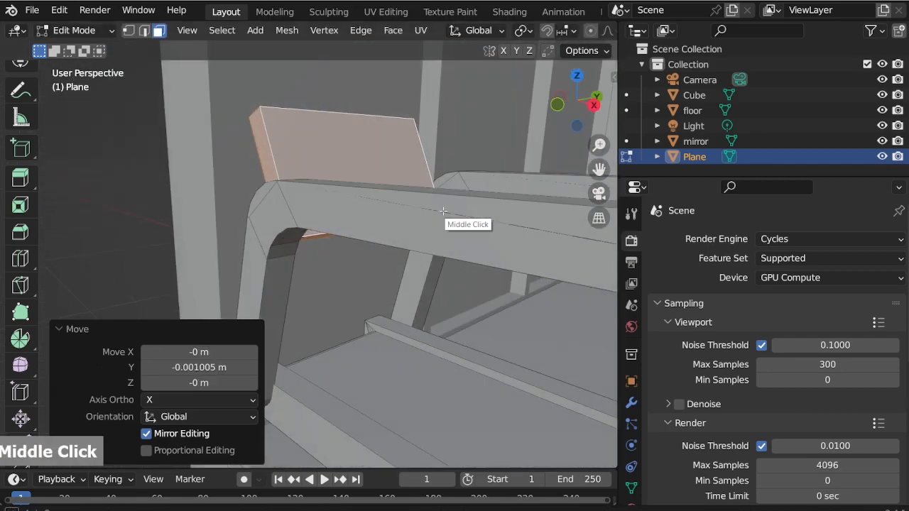
pyautogui.scroll(-6, 276, 220)
pyautogui.moveTo(346, 223); pyautogui.dragTo(349, 224, button='middle')
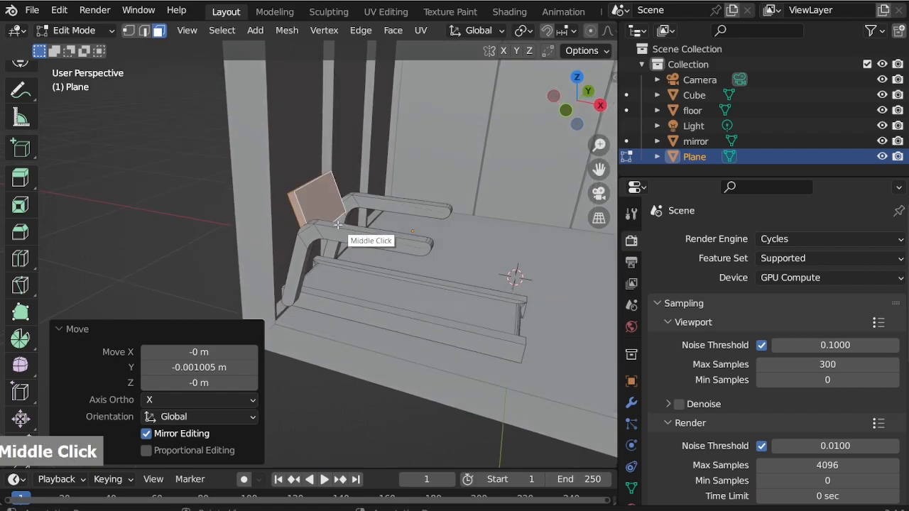
pyautogui.click(78, 29)
pyautogui.click(85, 48)
pyautogui.scroll(-1, 368, 211)
pyautogui.scroll(1, 367, 212)
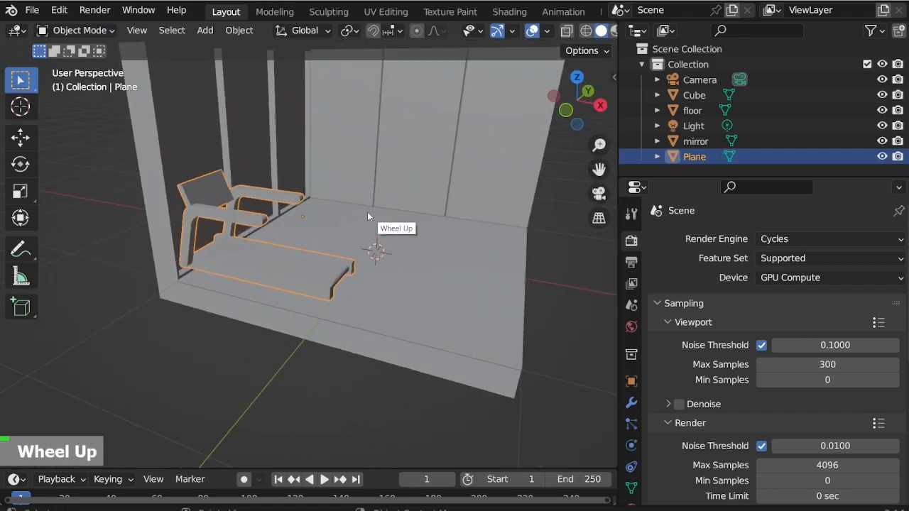
pyautogui.scroll(1, 368, 211)
pyautogui.press('KP_0')
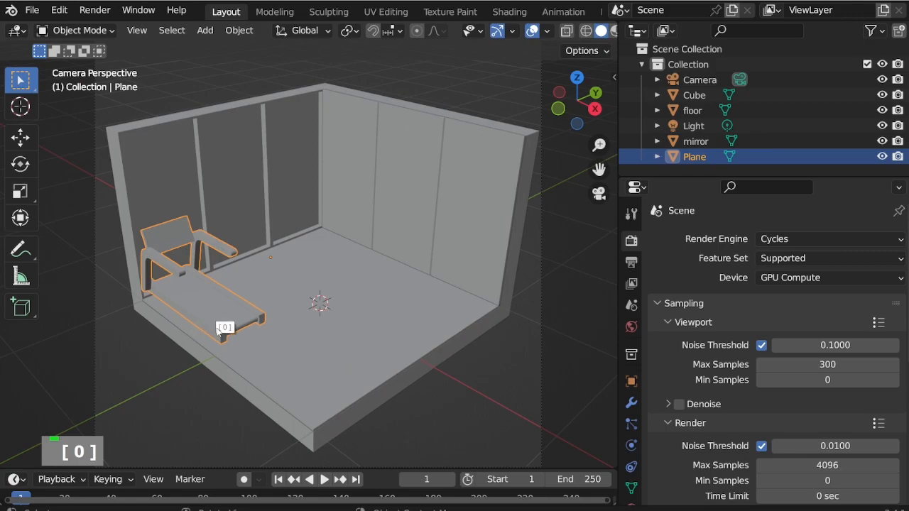
pyautogui.press('g')
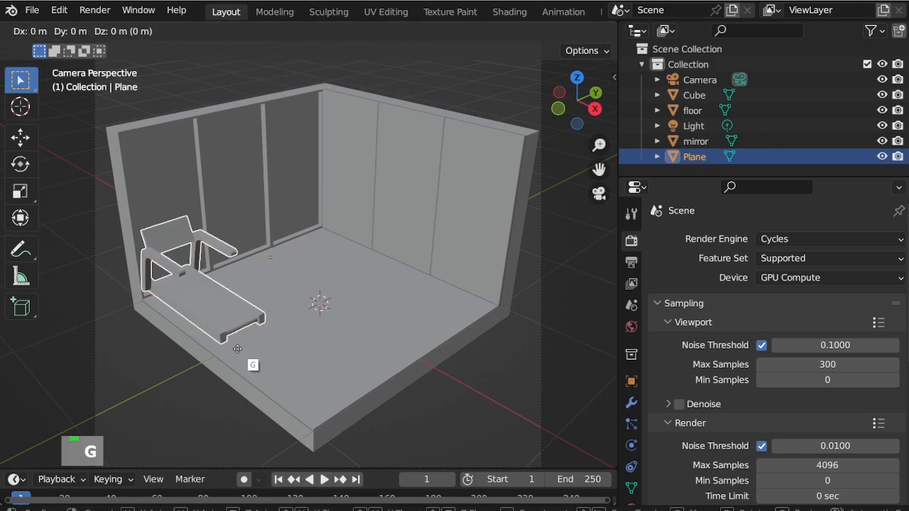
pyautogui.press('z')
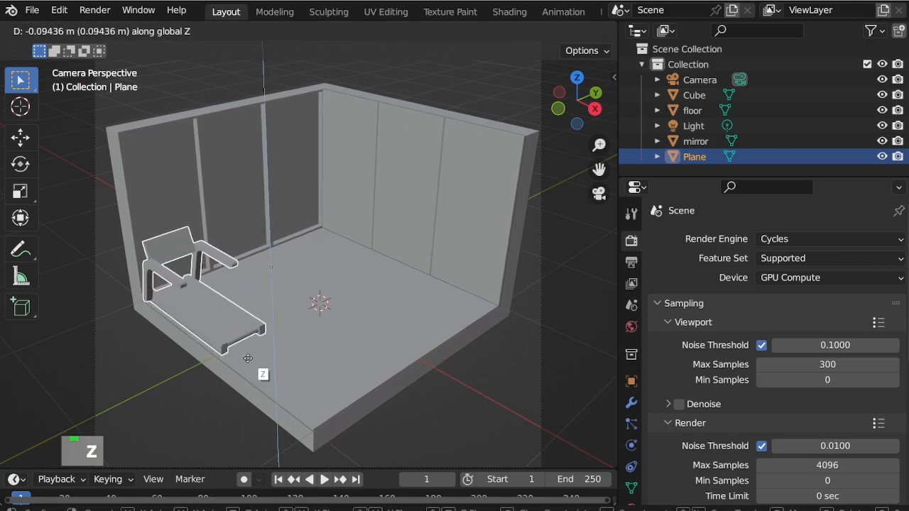
pyautogui.click(248, 359)
# Step: Add a cube mesh to the room and scale it uniformly to about 0.204
pyautogui.scroll(2, 386, 328)
pyautogui.scroll(-2, 442, 309)
pyautogui.scroll(3, 441, 308)
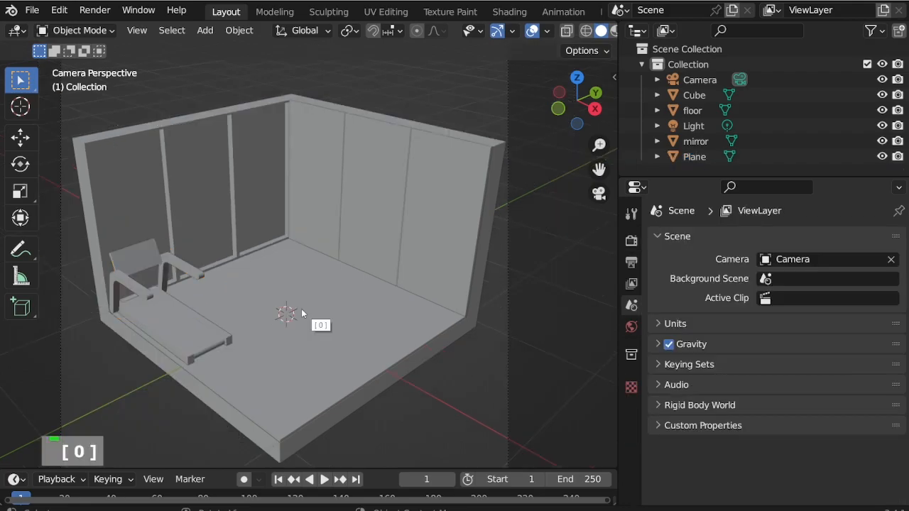
pyautogui.hotkey('shift', 'a')
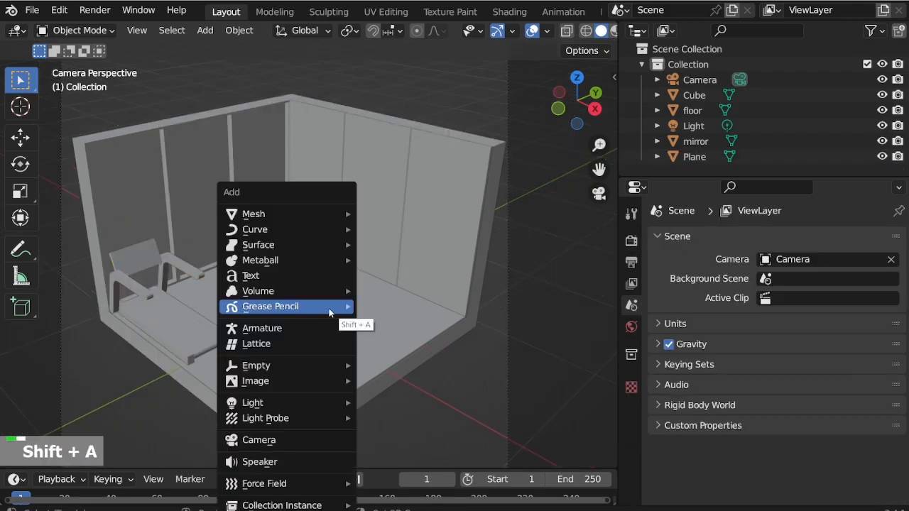
pyautogui.moveTo(326, 214)
pyautogui.click(383, 237)
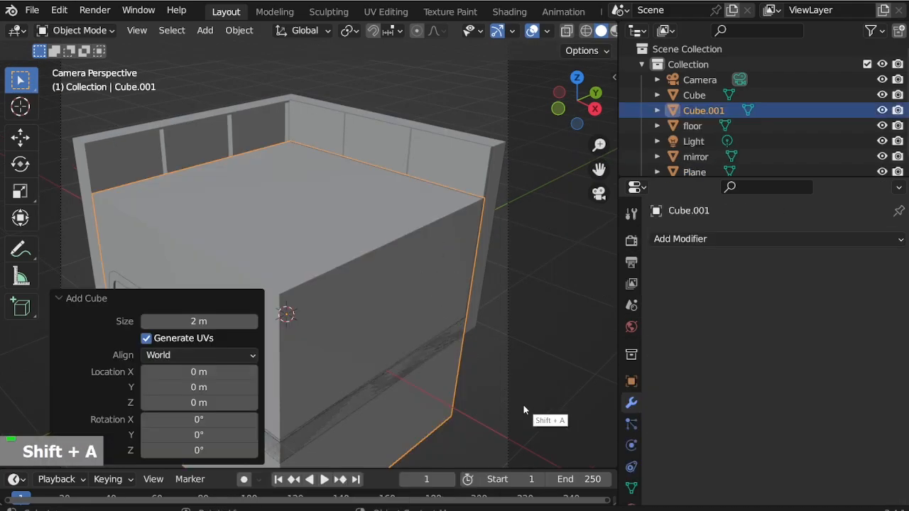
pyautogui.press('s')
pyautogui.click(333, 339)
# Step: Move the new cube about -0.107 m in X, 0.155 m in Y and 0.370 m in Z
pyautogui.press('g')
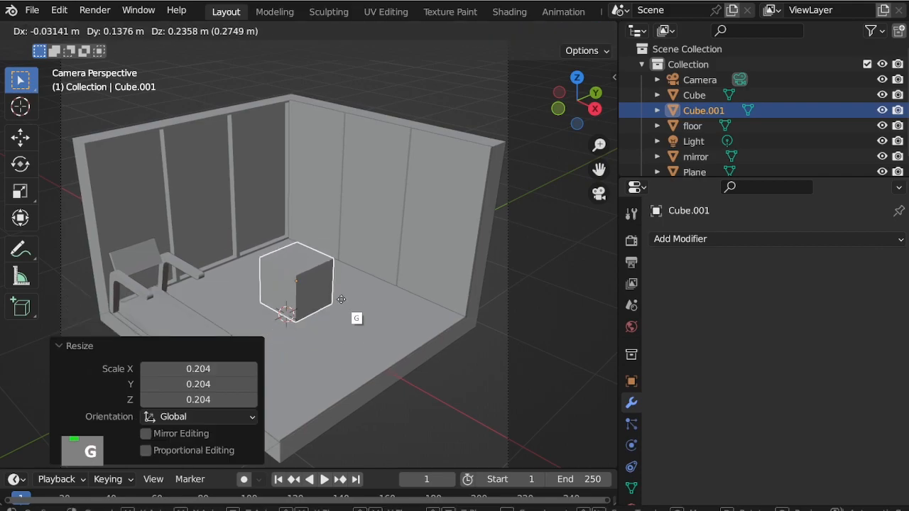
pyautogui.click(292, 260)
pyautogui.scroll(7, 289, 259)
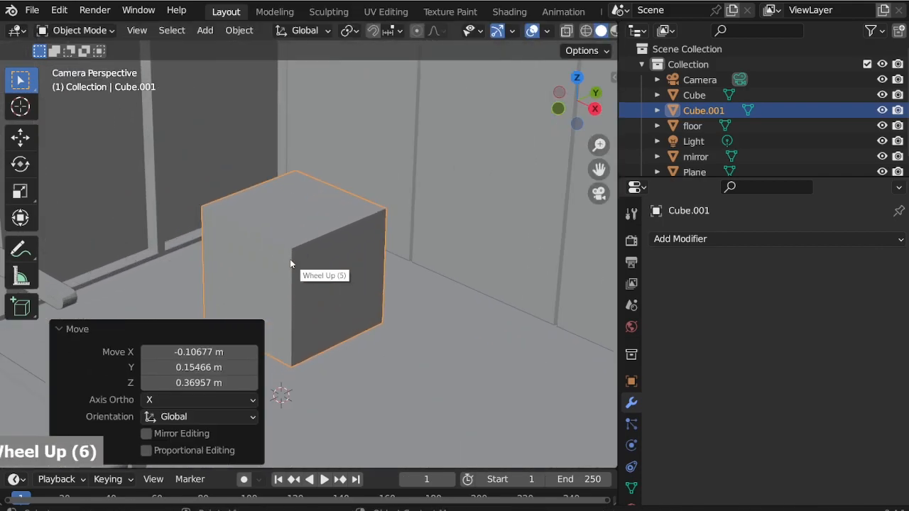
# Step: Scale the new cube along Y to 0.712
pyautogui.press('s')
pyautogui.press('y')
pyautogui.click(386, 336)
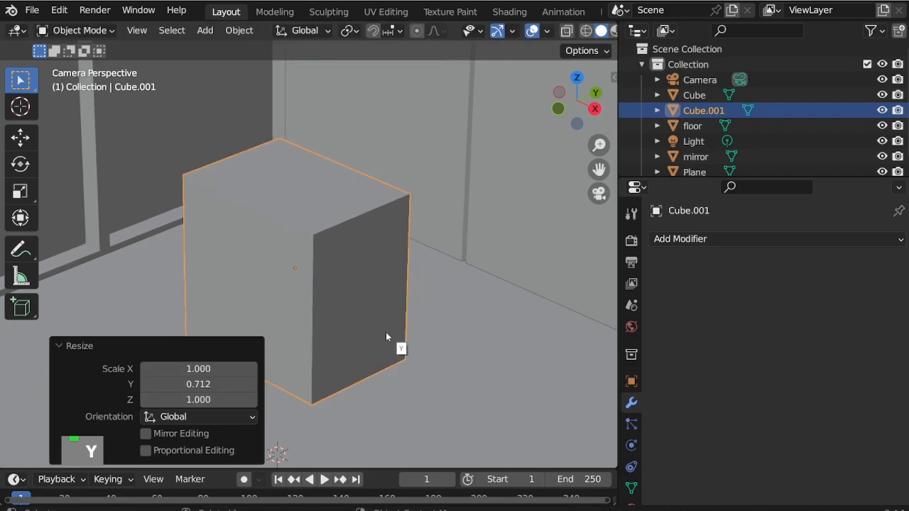
# Step: In Edit Mode, move the cube's upper front edge about 0.116 m along Y to slant the front face
pyautogui.click(84, 27)
pyautogui.click(95, 62)
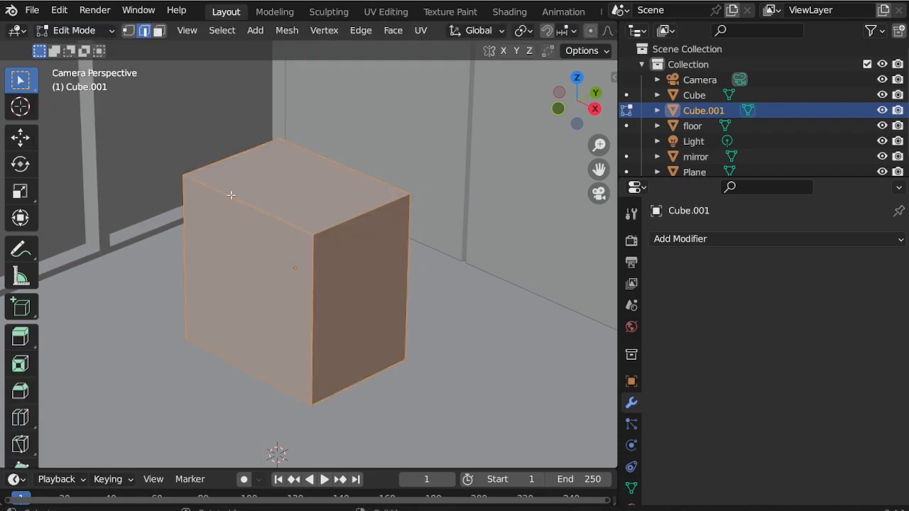
pyautogui.click(231, 195)
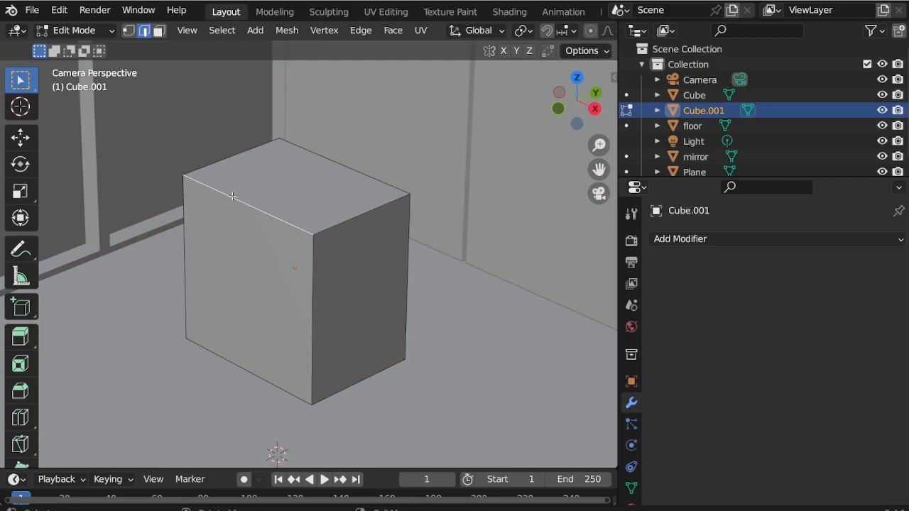
pyautogui.press('g')
pyautogui.press('y')
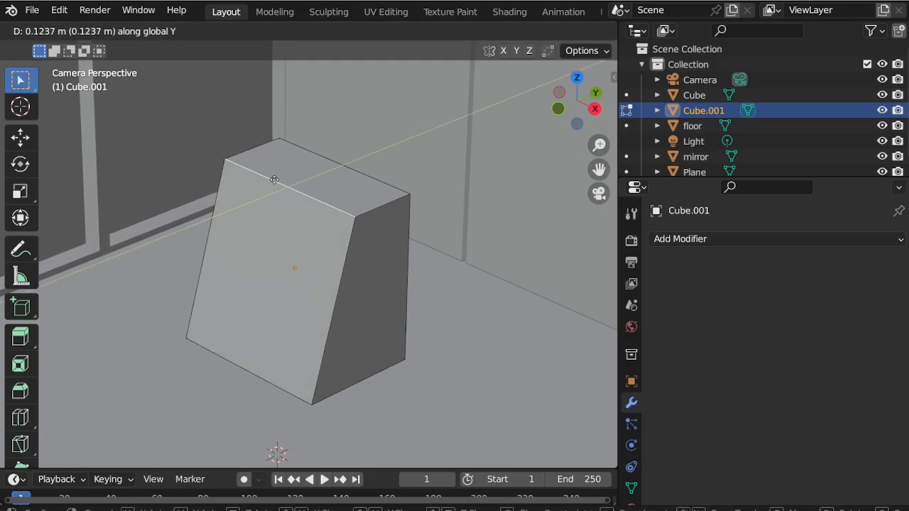
pyautogui.click(275, 182)
# Step: Bevel the slanted front's upper edge into a broad rounded curve with four segments
pyautogui.hotkey('ctrl', 'b')
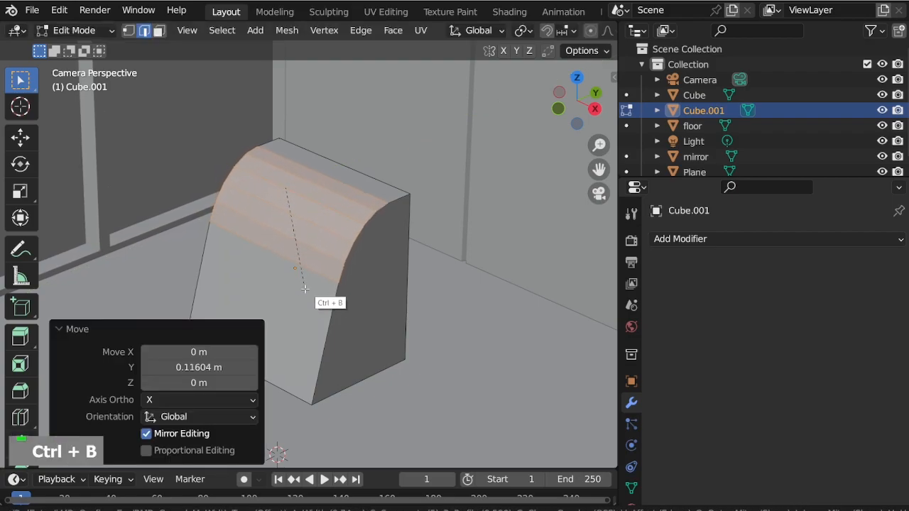
pyautogui.scroll(-1, 305, 299)
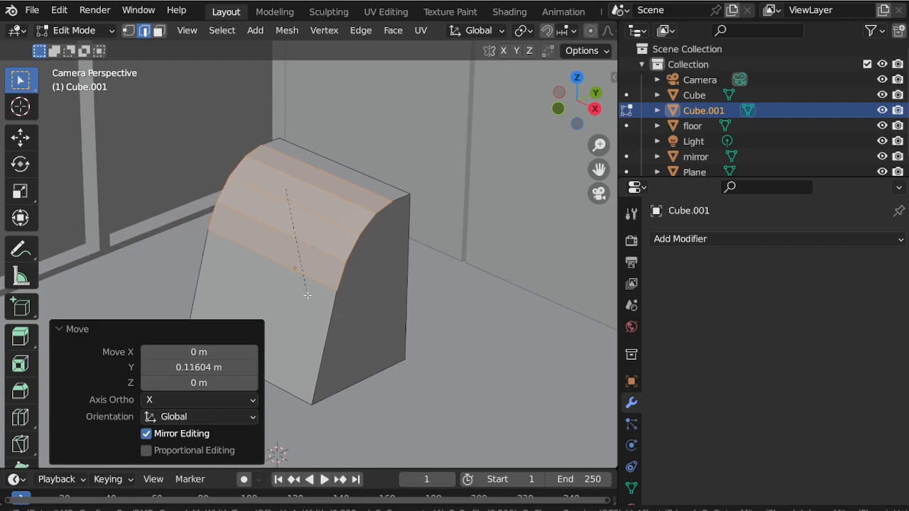
pyautogui.click(308, 294)
# Step: Bevel the upper rear and both lower lengthwise edges of the block with a width of 0.129 m and four segments
pyautogui.moveTo(382, 184); pyautogui.dragTo(452, 298, button='middle')
pyautogui.scroll(6, 344, 285)
pyautogui.keyDown('shift'); pyautogui.click(344, 279); pyautogui.keyUp('shift')
pyautogui.keyDown('shift'); pyautogui.click(254, 292); pyautogui.keyUp('shift')
pyautogui.scroll(3, 261, 289)
pyautogui.hotkey('ctrl', 'b')
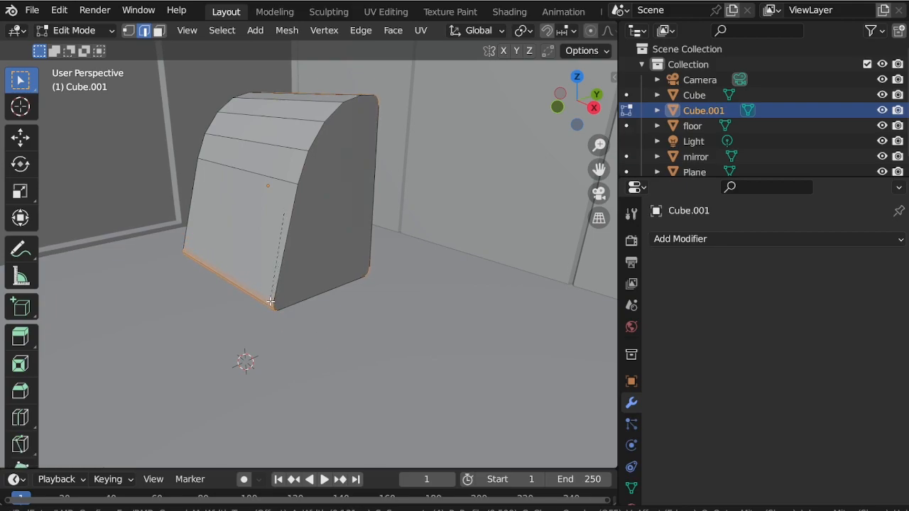
pyautogui.click(273, 304)
# Step: With X-ray enabled, delete all the edges that connect the block's two side faces
pyautogui.scroll(1, 285, 223)
pyautogui.moveTo(286, 222); pyautogui.dragTo(266, 275, button='middle')
pyautogui.scroll(-5, 266, 276)
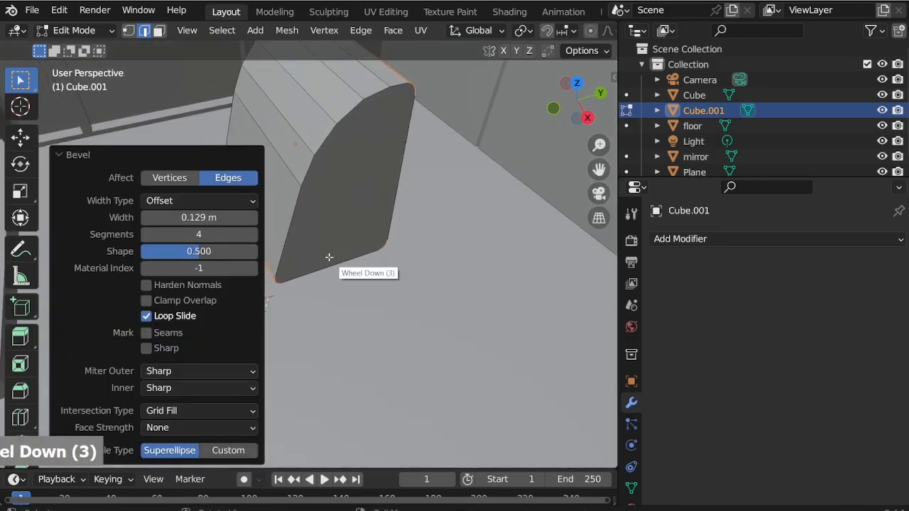
pyautogui.scroll(2, 325, 129)
pyautogui.moveTo(325, 129); pyautogui.dragTo(380, 146, button='middle')
pyautogui.scroll(-2, 379, 146)
pyautogui.scroll(2, 380, 148)
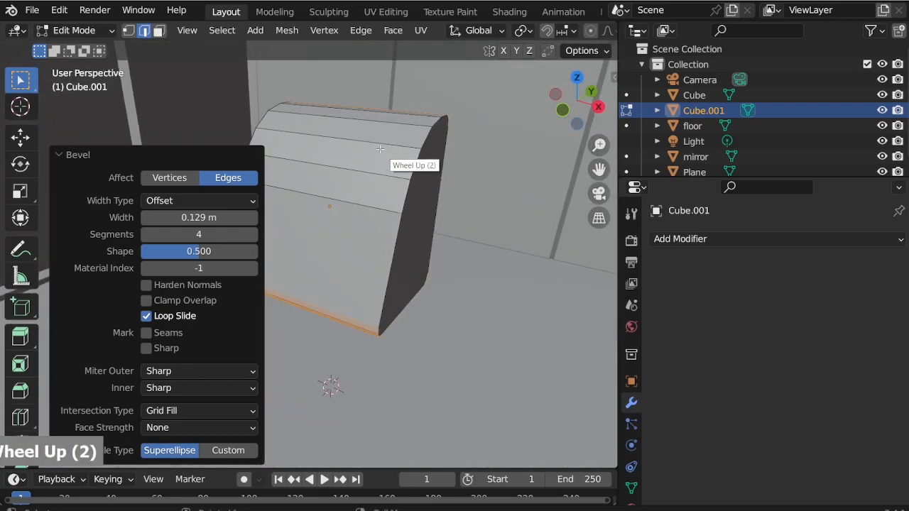
pyautogui.hotkey('alt', 'z')
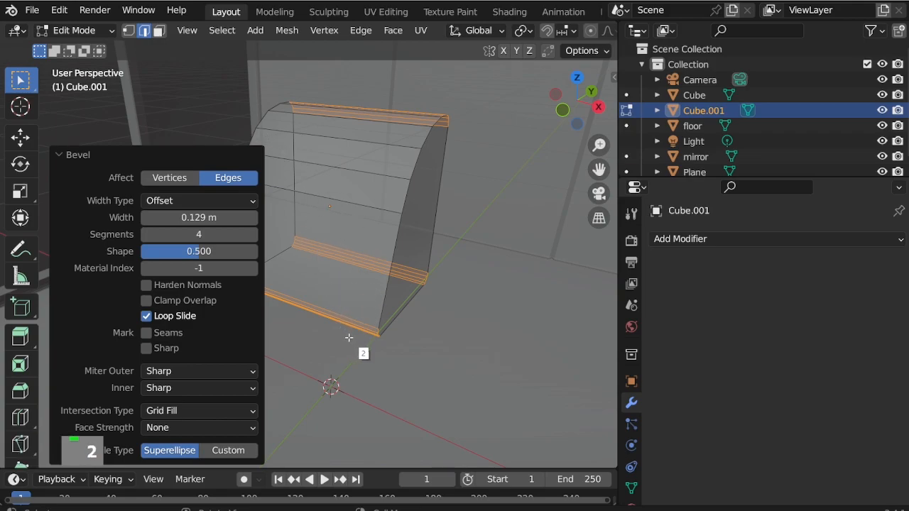
pyautogui.moveTo(321, 115); pyautogui.dragTo(318, 98)
pyautogui.press('x')
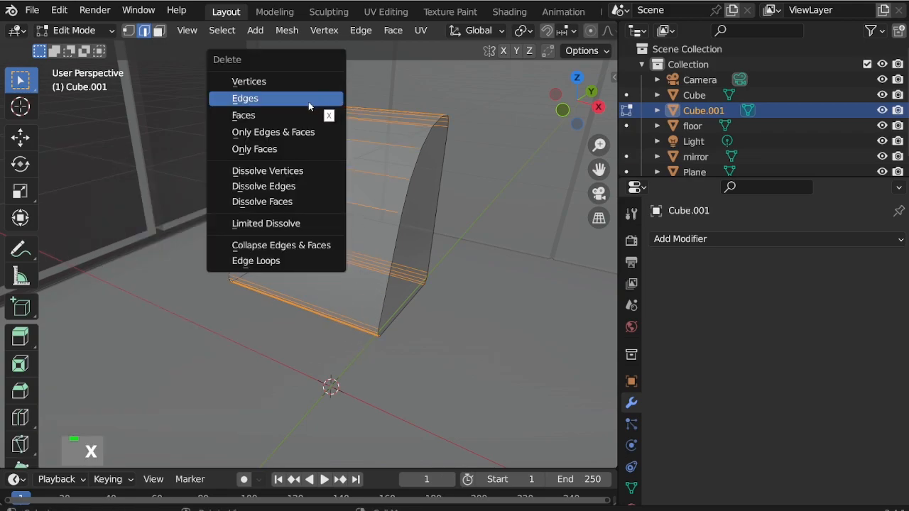
pyautogui.click(304, 115)
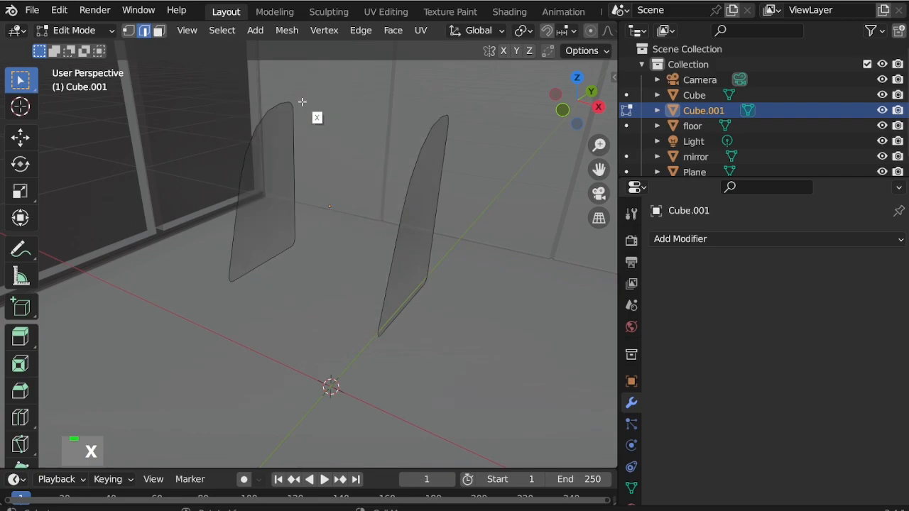
# Step: Turn X-ray off and delete only the two side faces, keeping their outline edges
pyautogui.click(279, 179)
pyautogui.keyDown('shift'); pyautogui.click(430, 264); pyautogui.keyUp('shift')
pyautogui.keyDown('shift'); pyautogui.click(419, 267); pyautogui.keyUp('shift')
pyautogui.keyDown('shift'); pyautogui.click(409, 261); pyautogui.keyUp('shift')
pyautogui.hotkey('alt', 'z')
pyautogui.keyDown('shift'); pyautogui.click(408, 261); pyautogui.keyUp('shift')
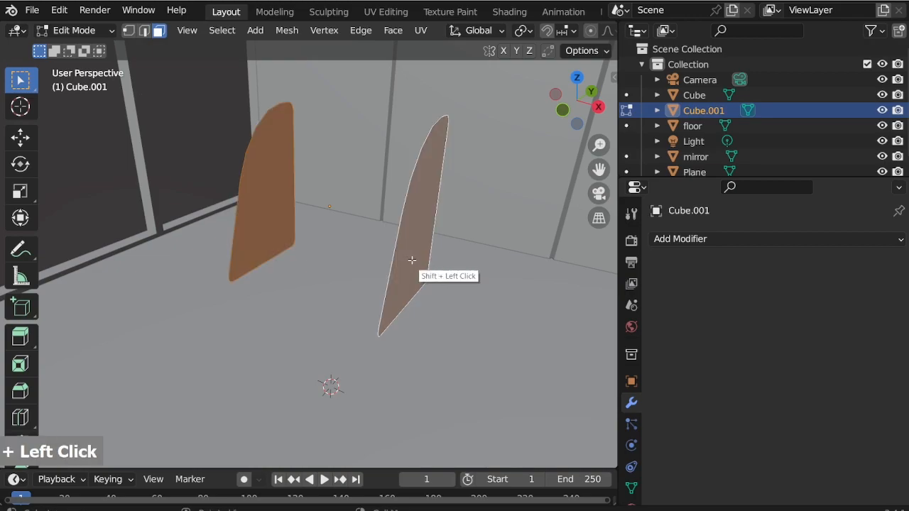
pyautogui.press('x')
pyautogui.click(395, 298)
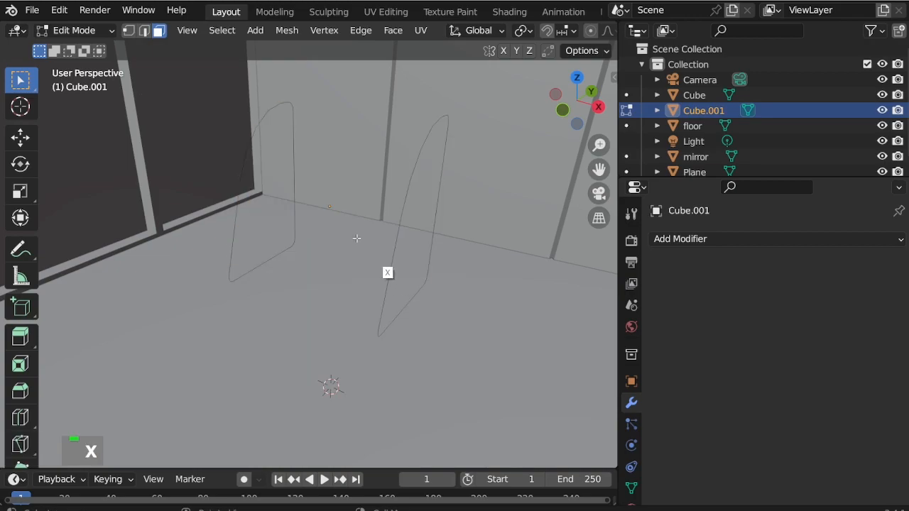
# Step: Return to Object Mode and convert the two outlines to a curve
pyautogui.click(95, 31)
pyautogui.click(96, 47)
pyautogui.rightClick(409, 189)
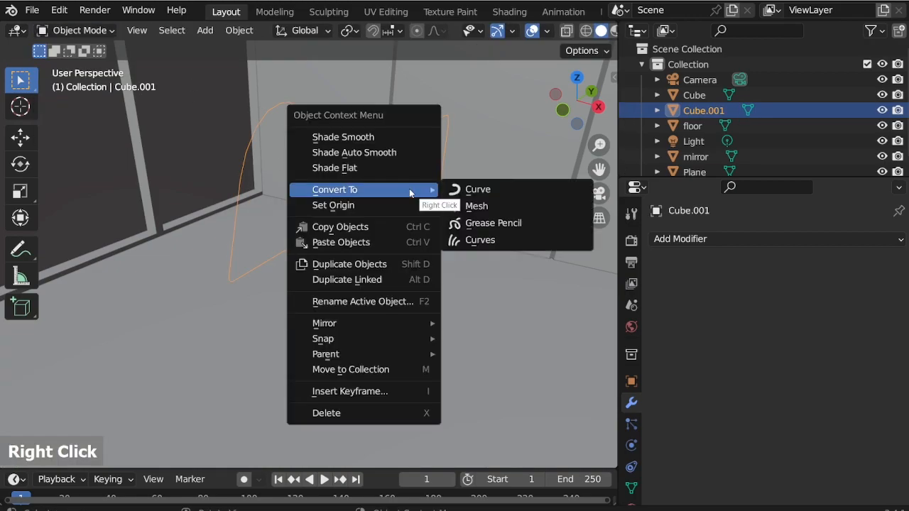
pyautogui.moveTo(402, 191)
pyautogui.click(469, 190)
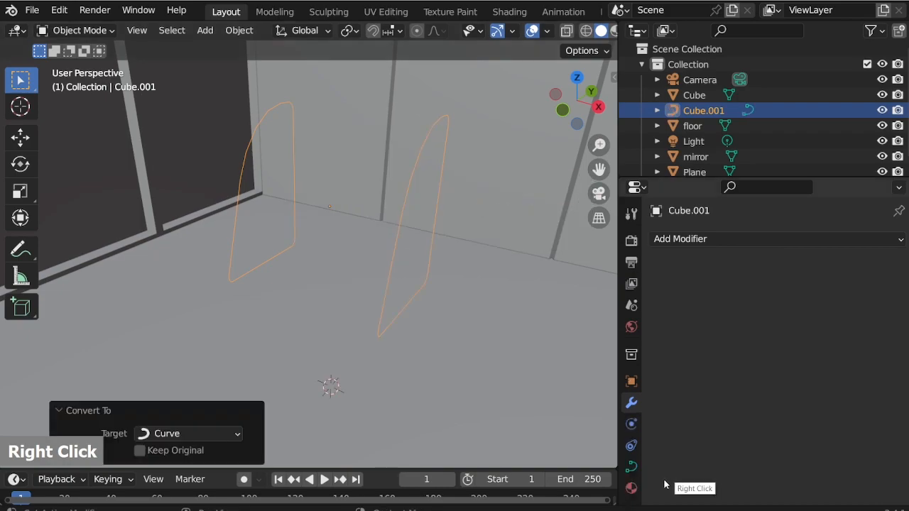
# Step: Give the curve a round bevel with a depth of 0.05 m to turn the outlines into tubes
pyautogui.click(632, 467)
pyautogui.scroll(-10, 806, 410)
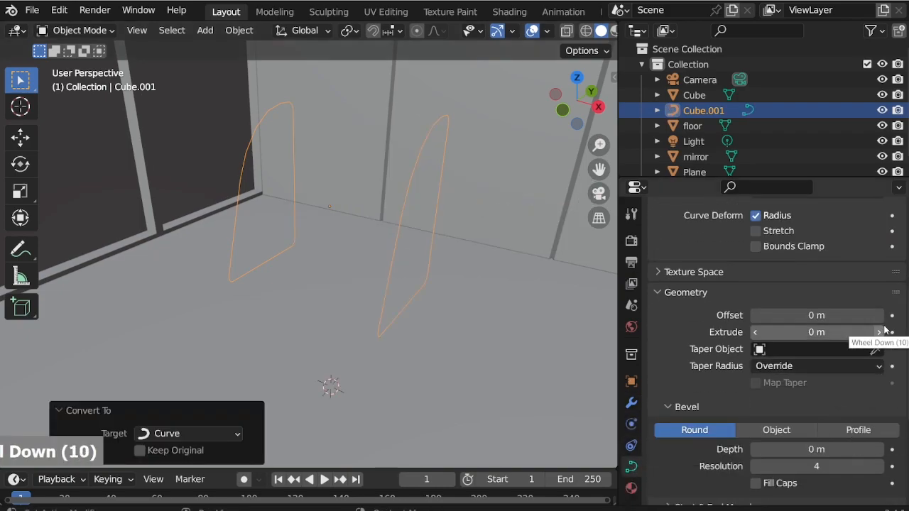
pyautogui.doubleClick(880, 451)
pyautogui.click(881, 451)
pyautogui.click(881, 450)
pyautogui.click(881, 450)
pyautogui.click(880, 451)
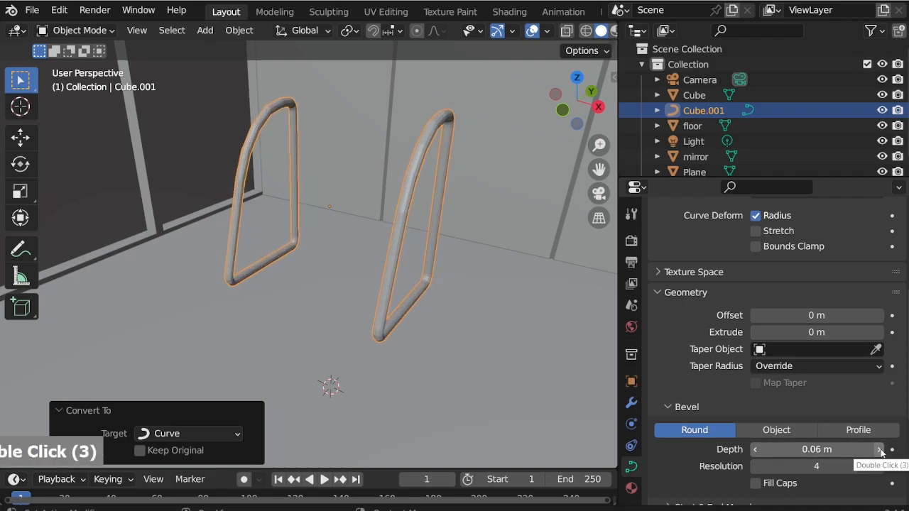
pyautogui.click(756, 451)
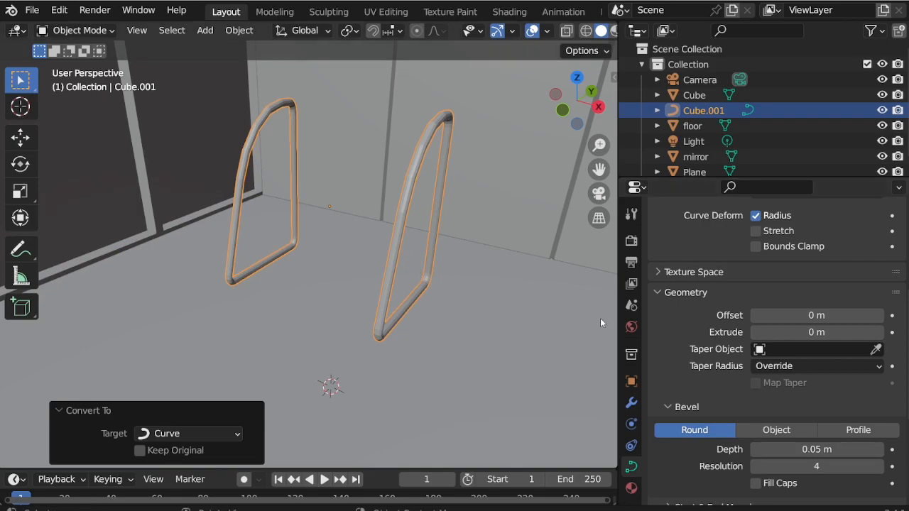
# Step: Add a Subdivision Surface modifier to the tubular frames and set its viewport level to 2
pyautogui.click(632, 402)
pyautogui.click(753, 240)
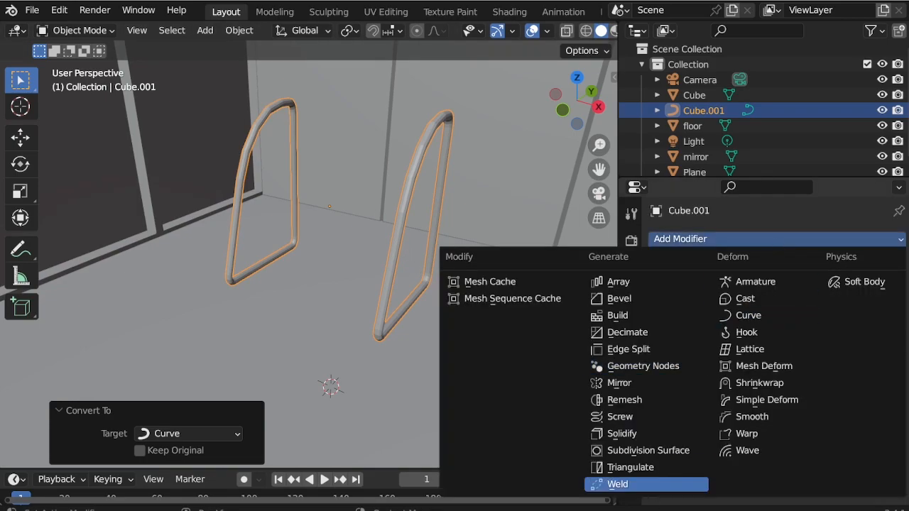
pyautogui.scroll(-5, 668, 341)
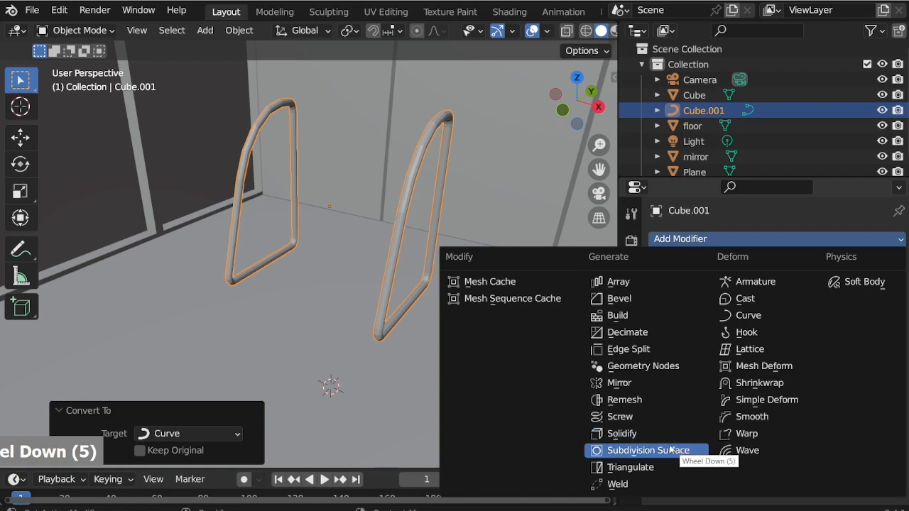
pyautogui.click(669, 447)
pyautogui.click(878, 308)
# Step: Convert the tubular frames to a mesh and shade them smooth
pyautogui.rightClick(355, 181)
pyautogui.moveTo(419, 182)
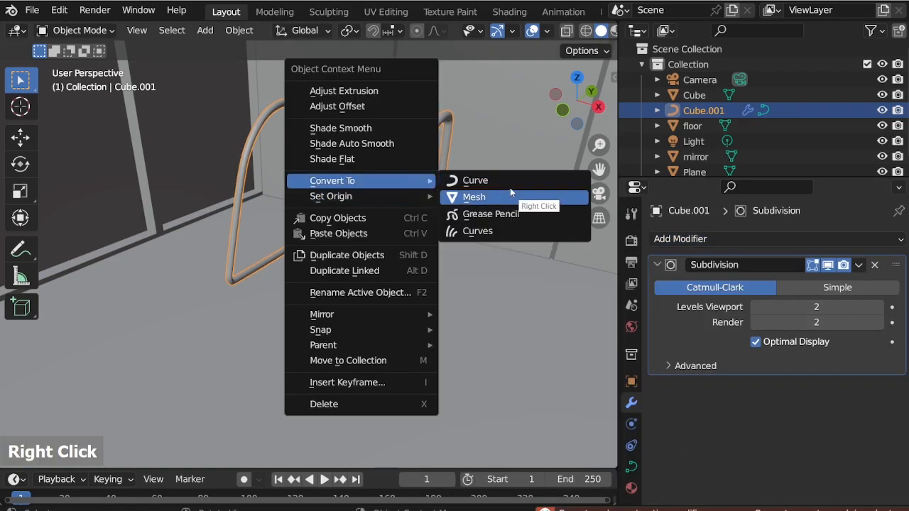
pyautogui.click(506, 198)
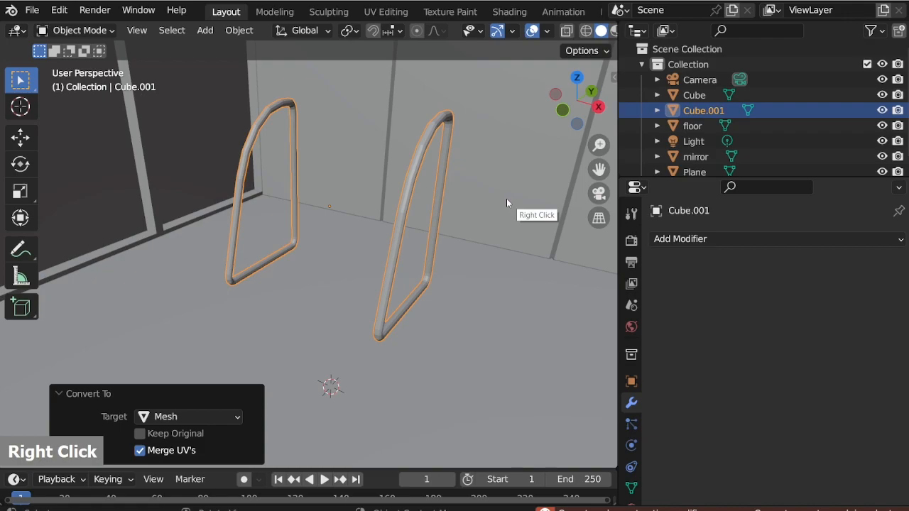
pyautogui.rightClick(436, 136)
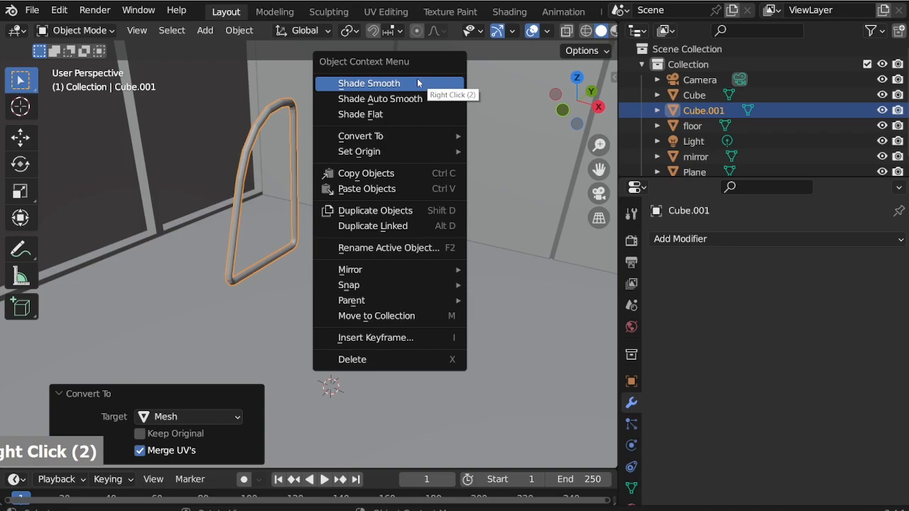
pyautogui.click(418, 83)
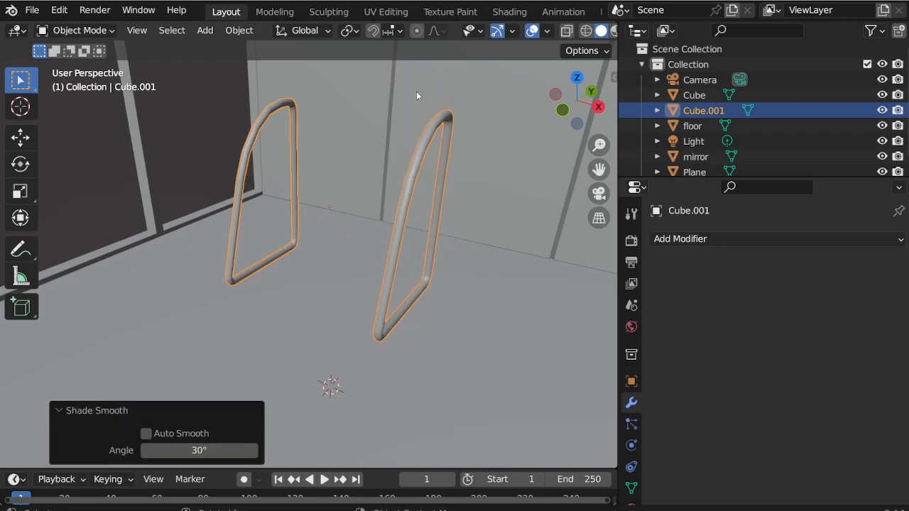
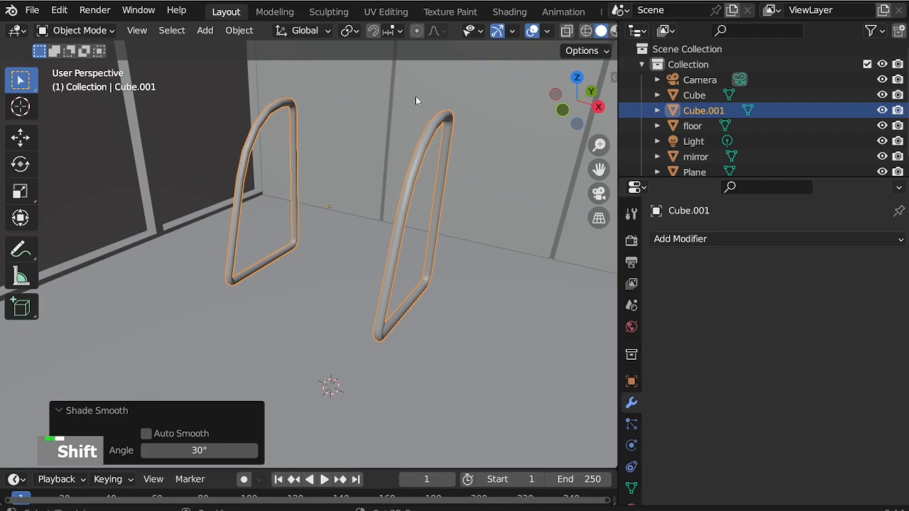
# Step: Add a 32-vertex cylinder mesh, scale it uniformly to 0.152 and shrink it uniformly once more
pyautogui.hotkey('shift', 'a')
pyautogui.moveTo(427, 97)
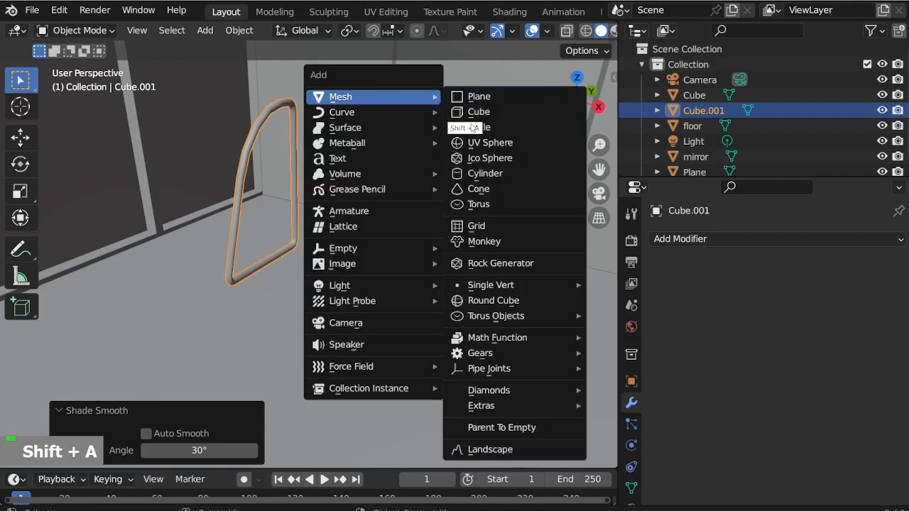
pyautogui.click(498, 173)
pyautogui.press('s')
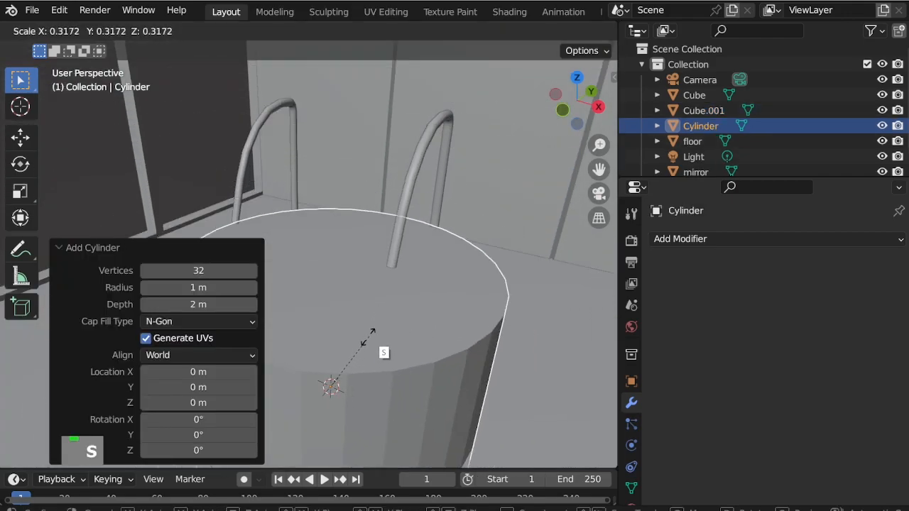
pyautogui.click(338, 359)
pyautogui.press('s')
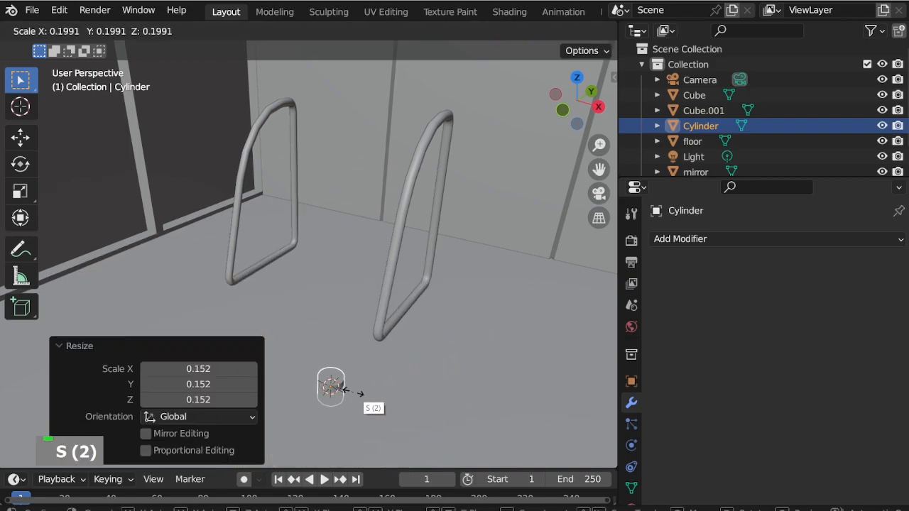
pyautogui.click(350, 392)
# Step: In right view, move the cylinder about 0.141 m in Y and 0.288 m in Z and rotate it 90°
pyautogui.press('KP_3')
pyautogui.press('g')
pyautogui.click(420, 281)
pyautogui.scroll(2, 419, 281)
pyautogui.scroll(2, 465, 343)
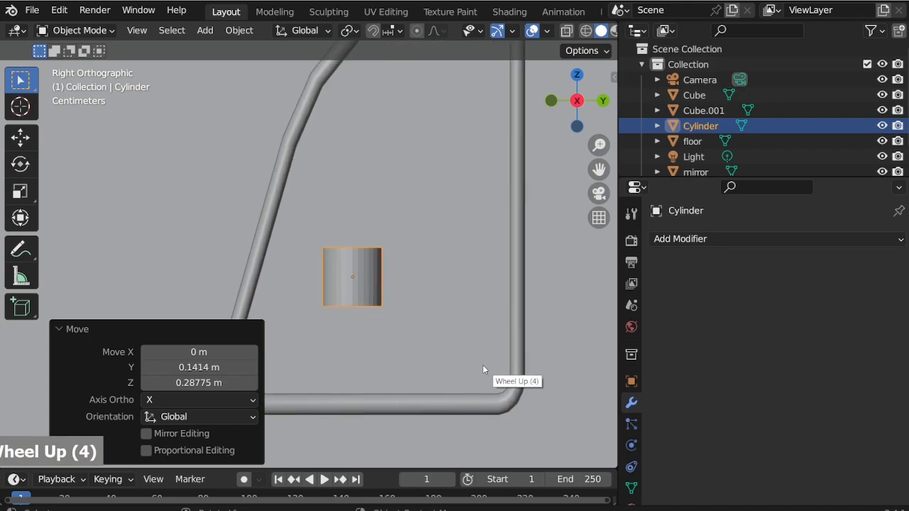
pyautogui.press('r')
pyautogui.press('9')
pyautogui.press('0')
pyautogui.press('Return')
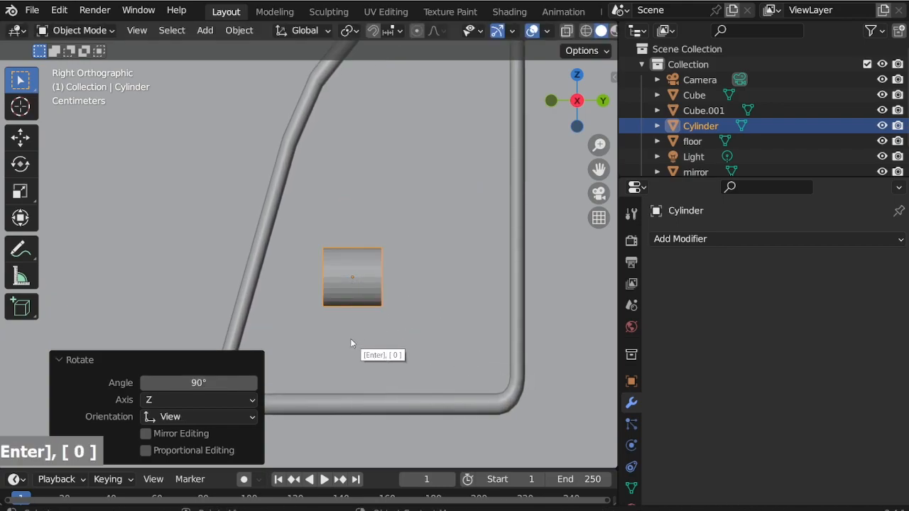
# Step: Scale the cylinder down uniformly to about a third and move it about 0.027 m in Y and -0.036 m in Z
pyautogui.press('s')
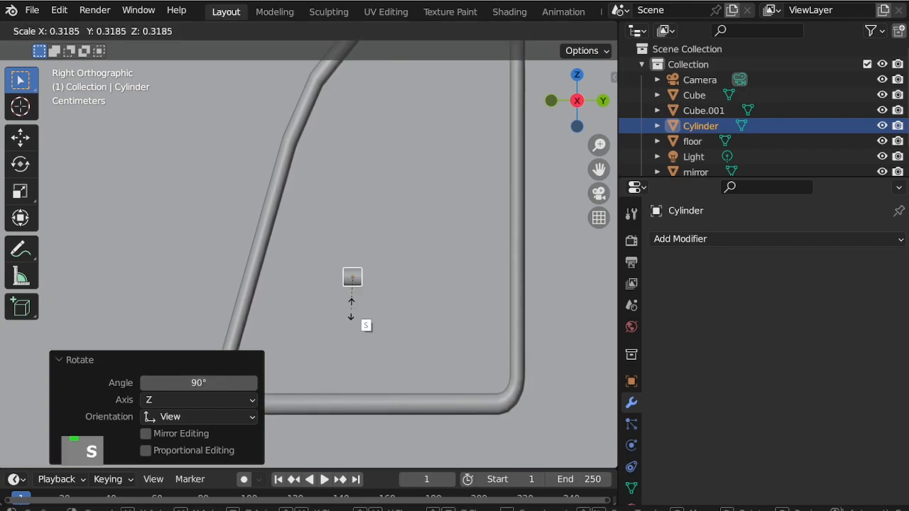
pyautogui.click(351, 309)
pyautogui.press('g')
pyautogui.click(410, 331)
# Step: Scale the cylinder along Y to about 14.482 so it spans the side frame as a crossbar
pyautogui.press('s')
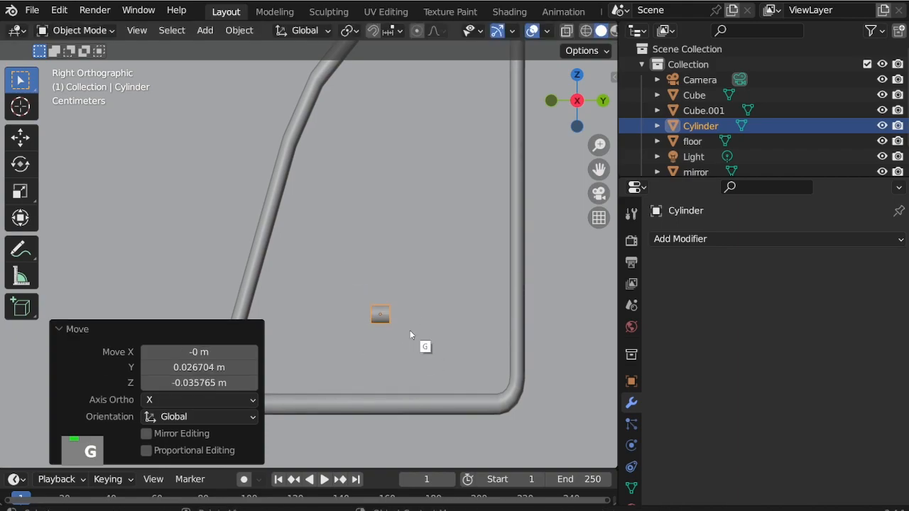
pyautogui.press('y')
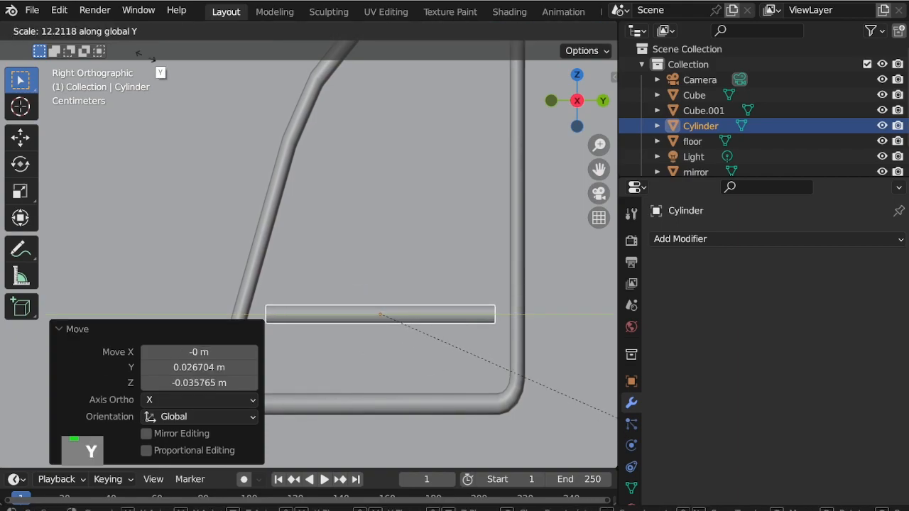
pyautogui.click(206, 106)
pyautogui.scroll(-2, 368, 140)
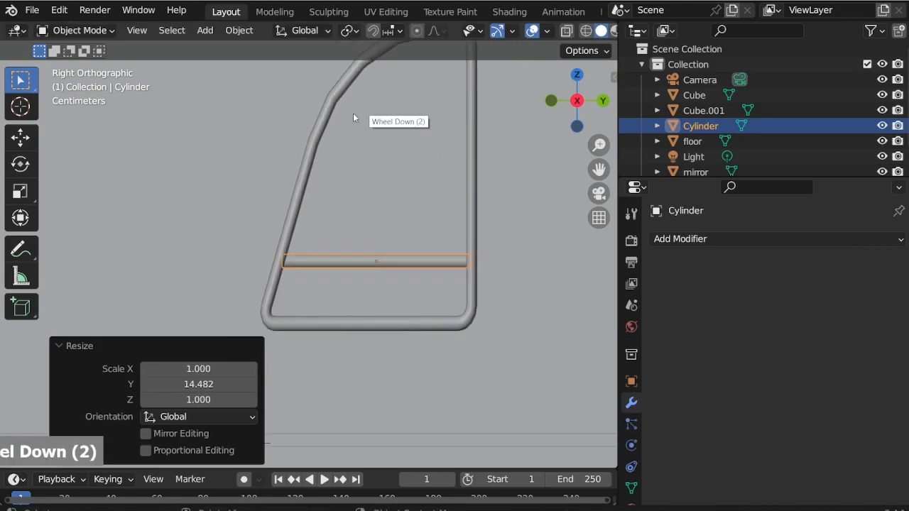
# Step: Lower the crossbar in the side frame by about 0.041 m in Z
pyautogui.scroll(2, 375, 259)
pyautogui.press('g')
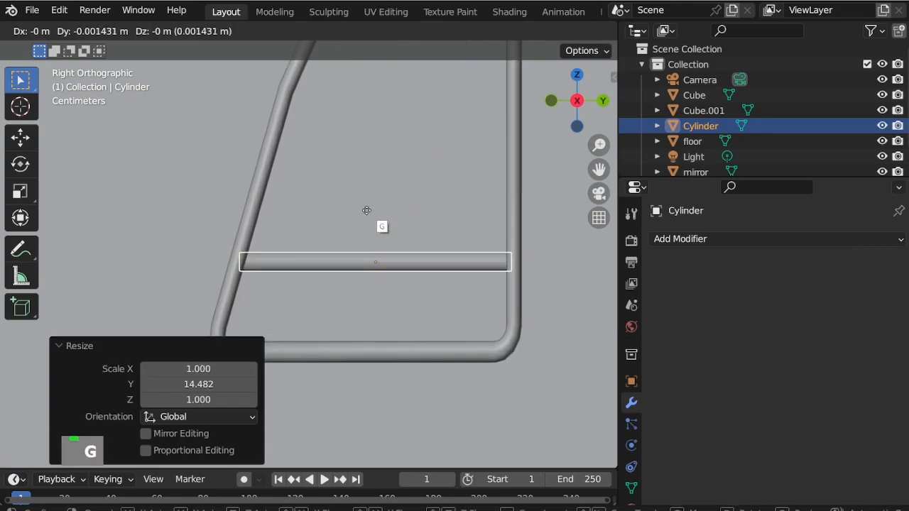
pyautogui.click(366, 211)
pyautogui.press('g')
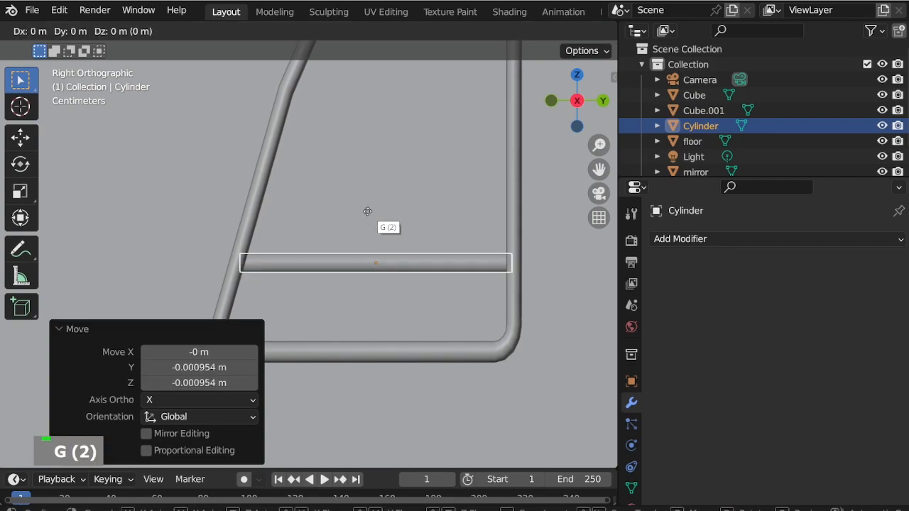
pyautogui.press('z')
pyautogui.click(387, 266)
# Step: Scale the crossbar by about 1.038 in Y and move it about -0.006 m in Y to meet the slanted tube
pyautogui.press('s')
pyautogui.press('y')
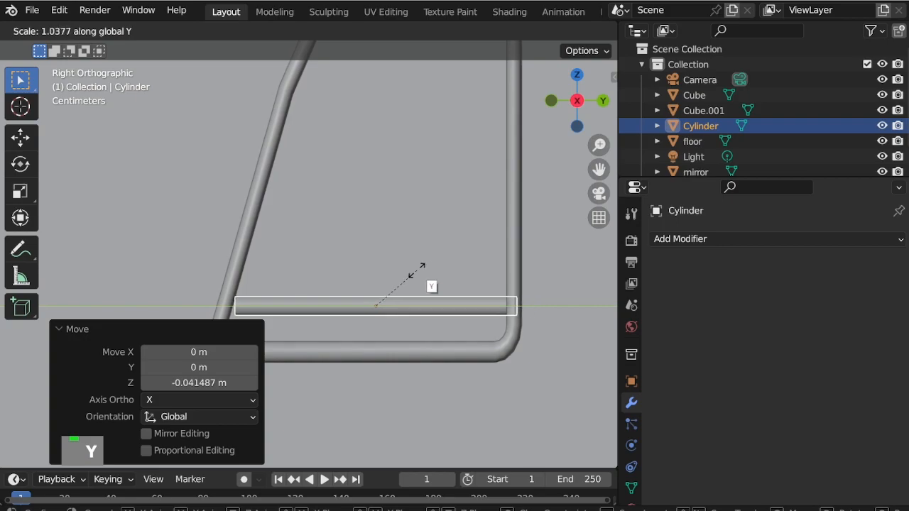
pyautogui.click(417, 275)
pyautogui.press('g')
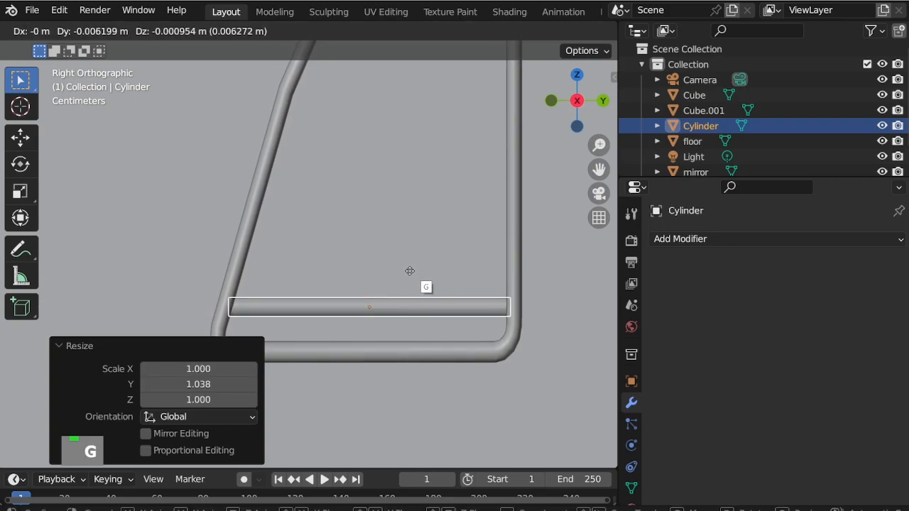
pyautogui.click(411, 275)
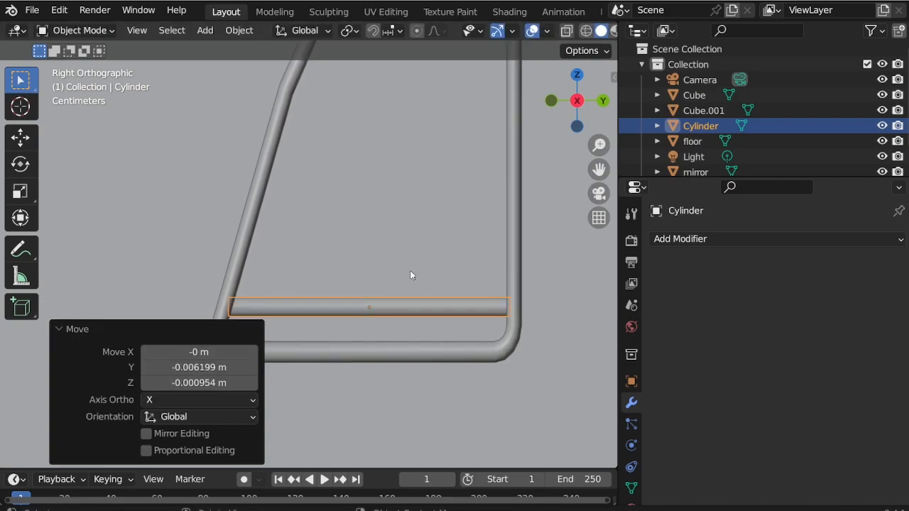
# Step: Raise the crossbar about 0.007 m in Z, and nudge it another 0.003 m in Z and 0.001 m in Y
pyautogui.press('g')
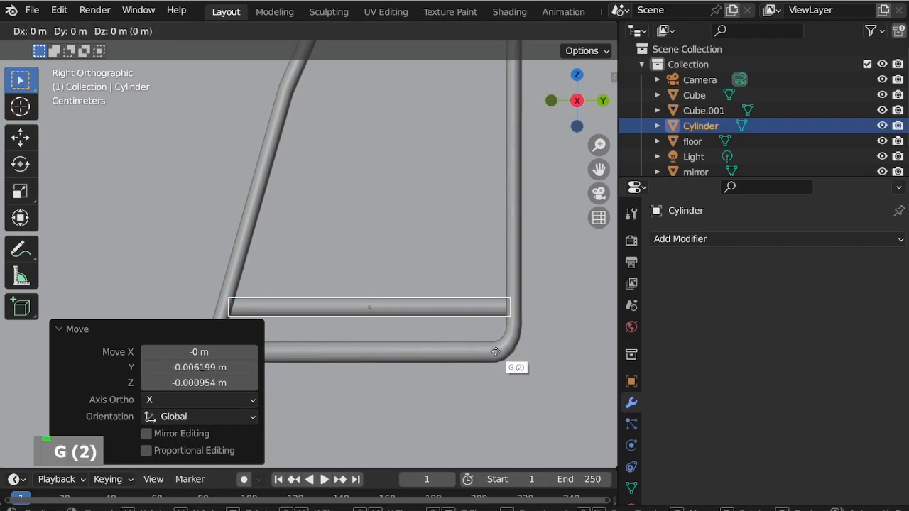
pyautogui.press('z')
pyautogui.click(496, 345)
pyautogui.press('g')
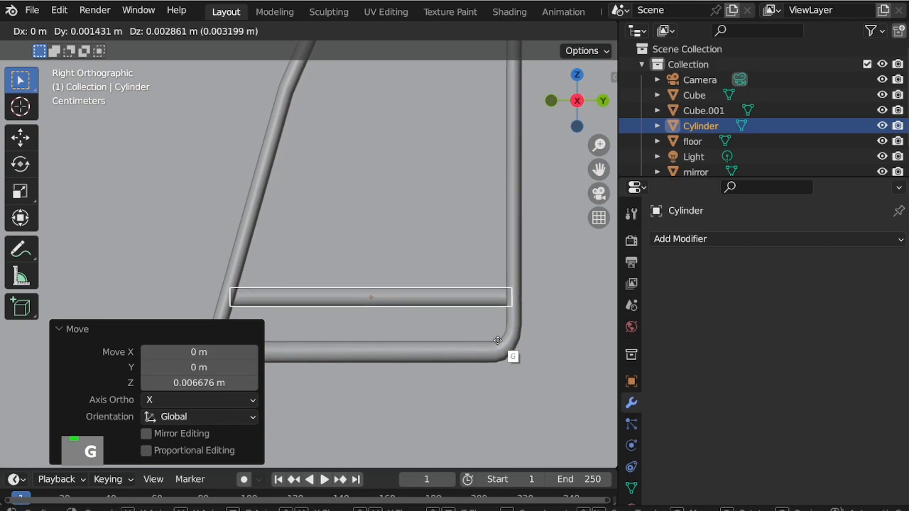
pyautogui.click(496, 384)
# Step: Duplicate the crossbar about 0.108 m upward in Z and scale the copy by about 0.853 in Y
pyautogui.scroll(-4, 495, 385)
pyautogui.scroll(1, 508, 298)
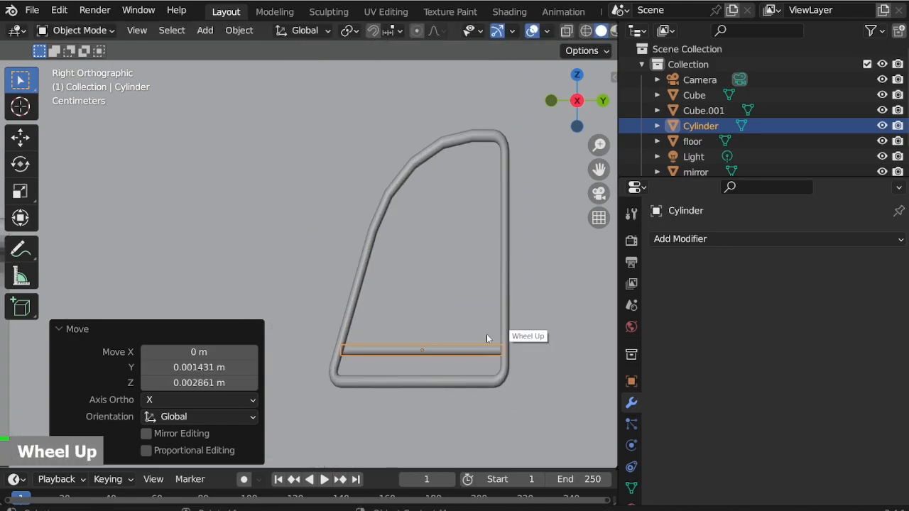
pyautogui.scroll(1, 493, 334)
pyautogui.rightClick(469, 348)
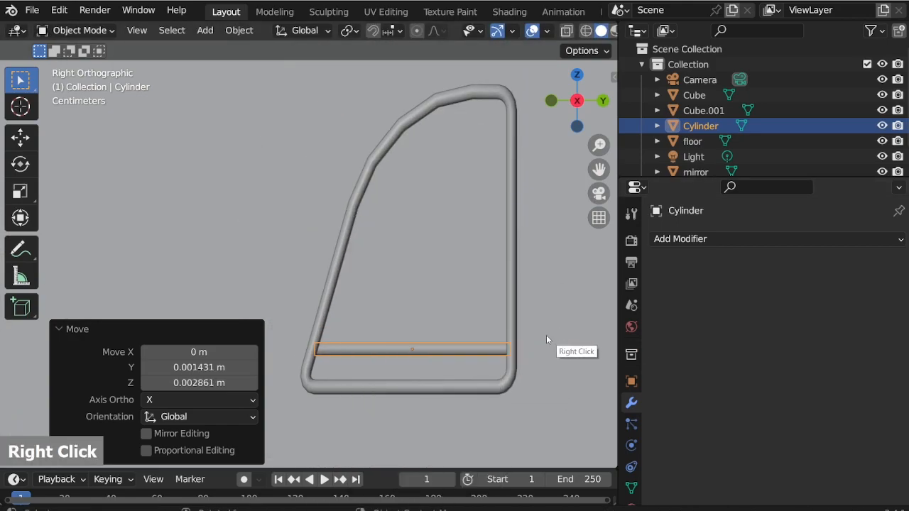
pyautogui.hotkey('shift', 'd')
pyautogui.press('z')
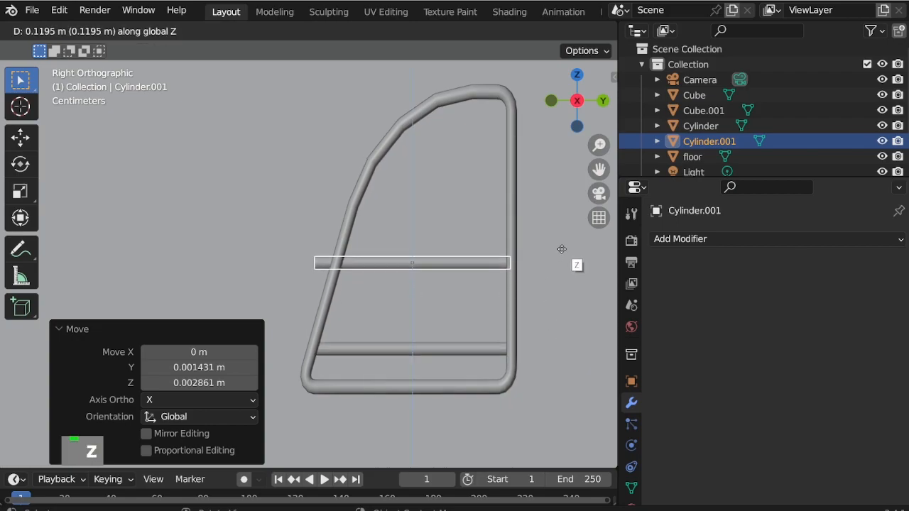
pyautogui.click(562, 262)
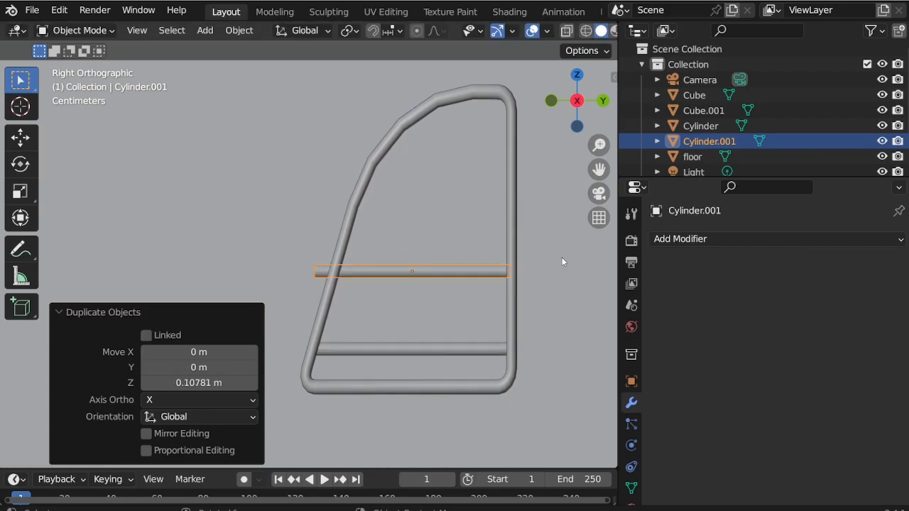
pyautogui.press('s')
pyautogui.press('y')
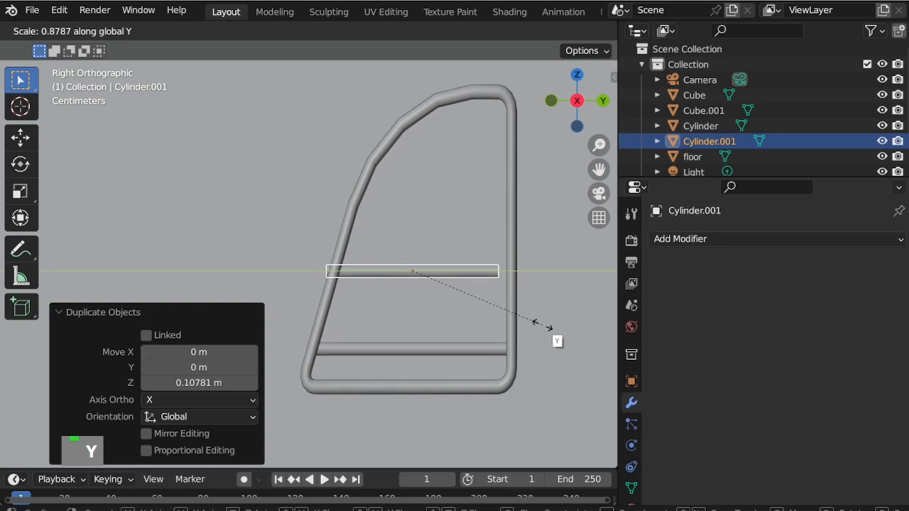
pyautogui.click(537, 325)
# Step: Move the copied crossbar about 0.016 m in Y and scale it by about 1.064 in Y to span the frame
pyautogui.press('g')
pyautogui.press('y')
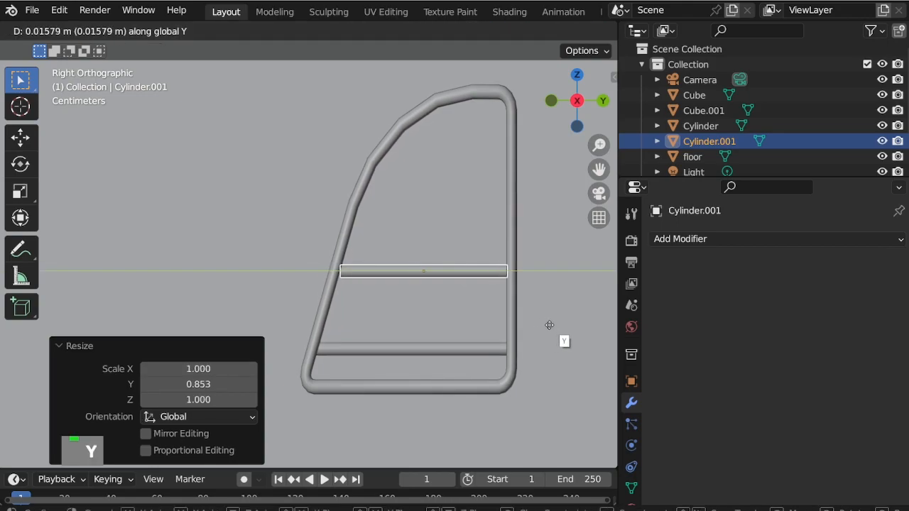
pyautogui.click(549, 325)
pyautogui.press('s')
pyautogui.press('y')
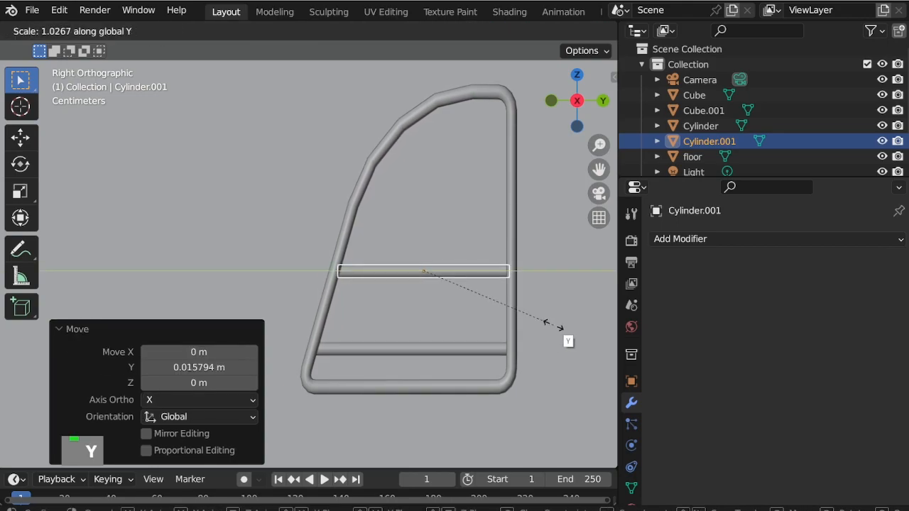
pyautogui.click(558, 326)
# Step: Duplicate the middle crossbar about 0.144 m upward in Z and scale the new copy by about 0.7 in Y
pyautogui.hotkey('shift', 'd')
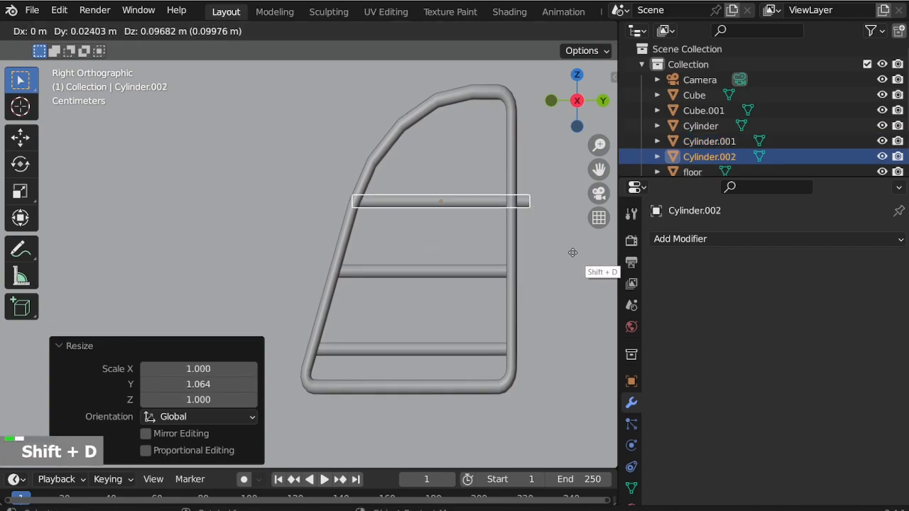
pyautogui.press('z')
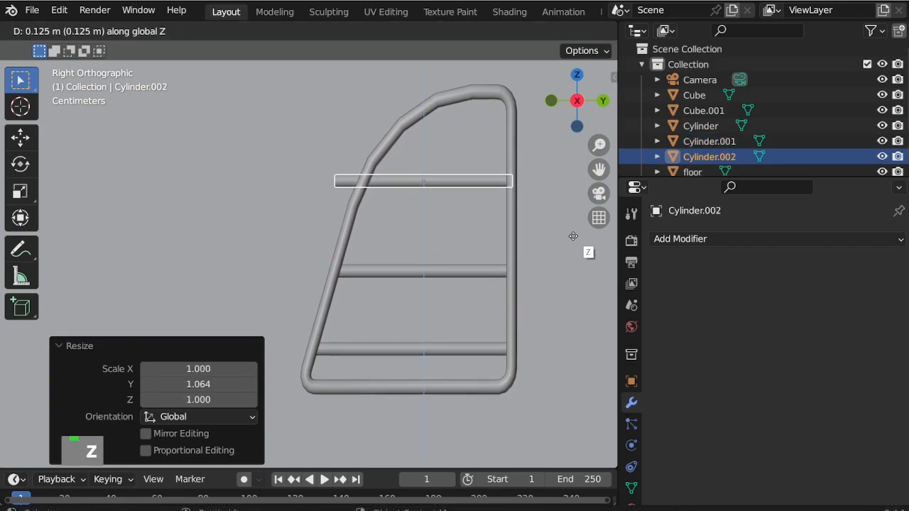
pyautogui.click(574, 222)
pyautogui.press('s')
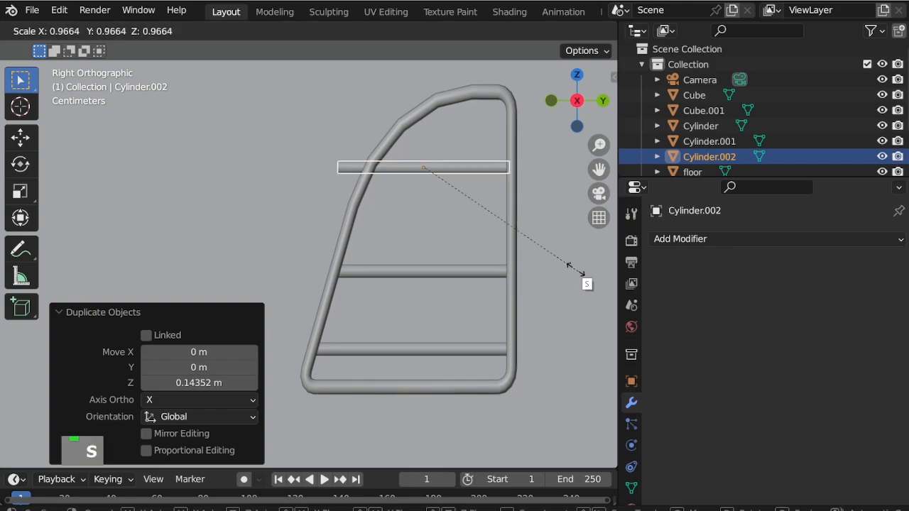
pyautogui.press('y')
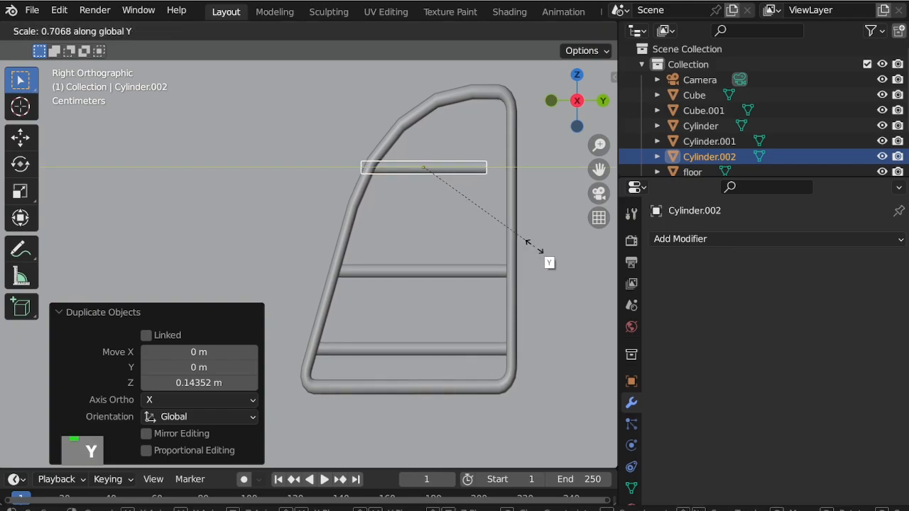
pyautogui.click(534, 245)
# Step: Move the upper crossbar about 0.024 m in Y and scale it by about 1.13 in Y to reach both tubes
pyautogui.press('g')
pyautogui.press('y')
pyautogui.click(568, 246)
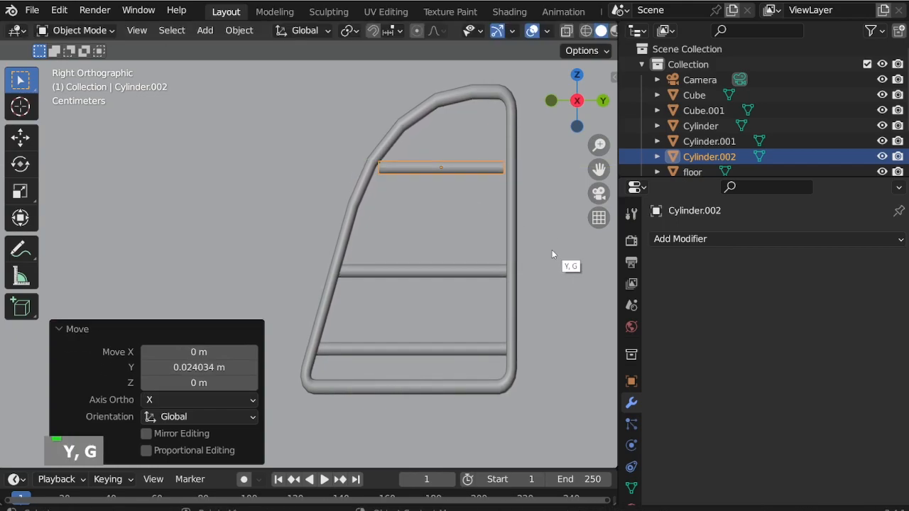
pyautogui.press('s')
pyautogui.press('y')
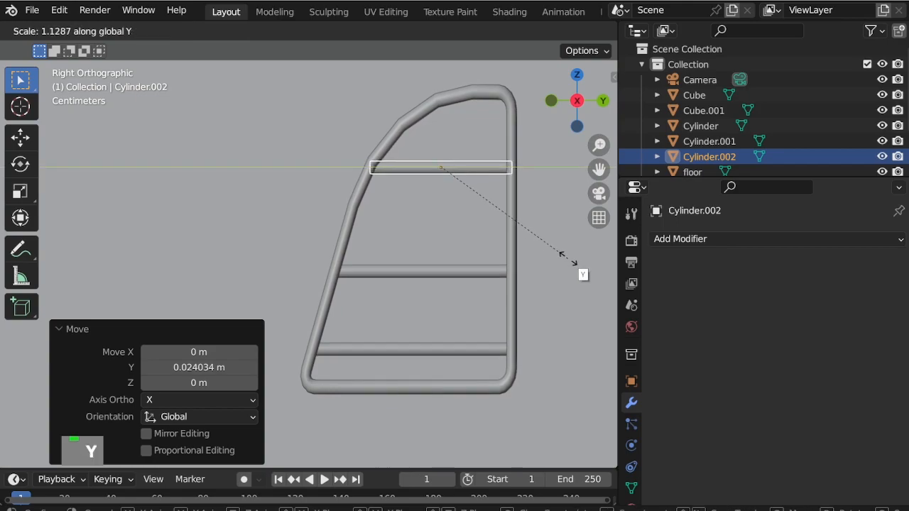
pyautogui.click(568, 260)
# Step: Raise the middle crossbar about 0.02 m in Z
pyautogui.click(482, 268)
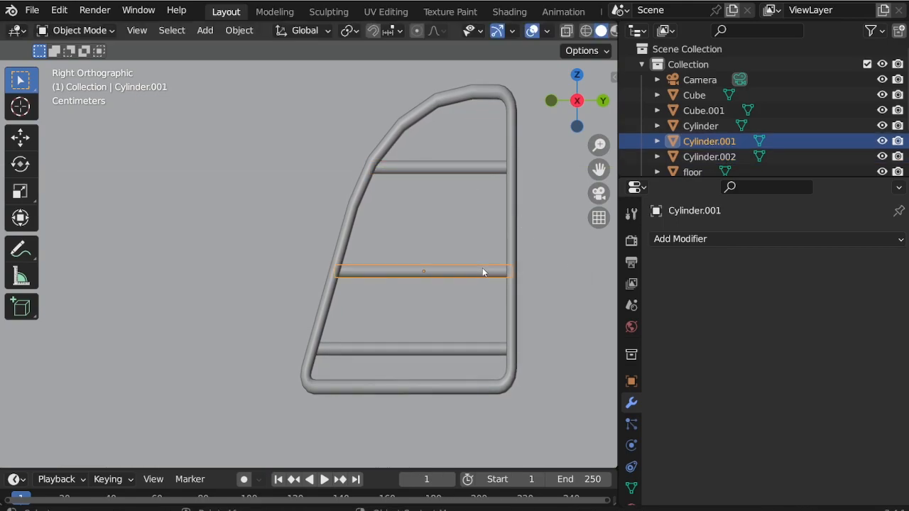
pyautogui.press('g')
pyautogui.press('z')
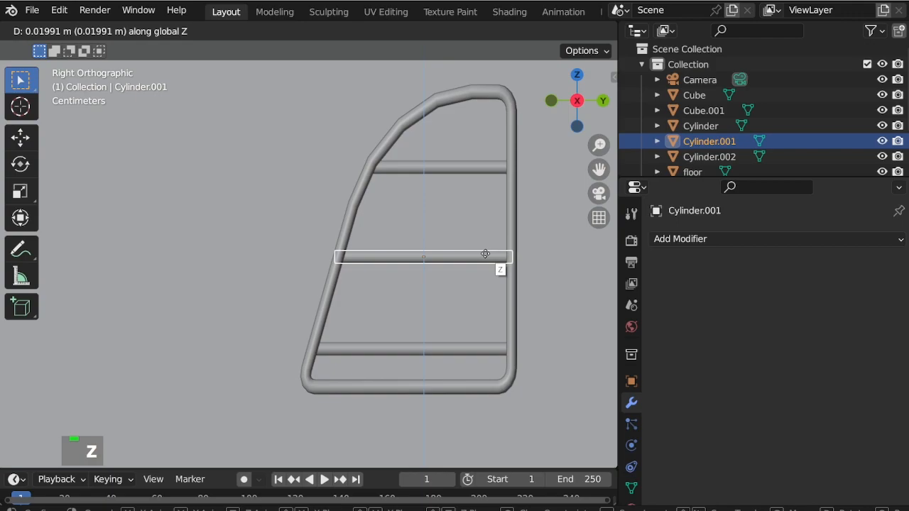
pyautogui.click(486, 253)
# Step: Scale the middle crossbar by about 0.944 in Y and move it about 0.001 m in Y
pyautogui.press('s')
pyautogui.press('y')
pyautogui.click(540, 309)
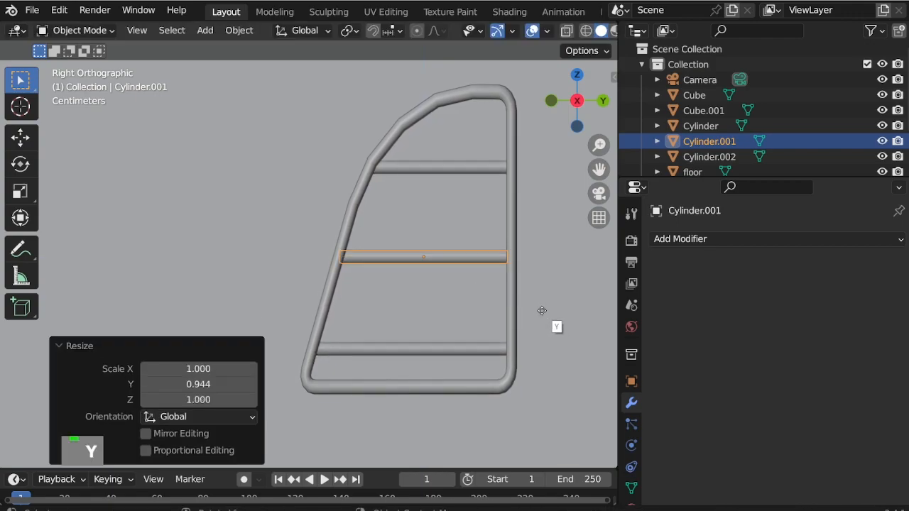
pyautogui.press('g')
pyautogui.press('y')
pyautogui.click(542, 310)
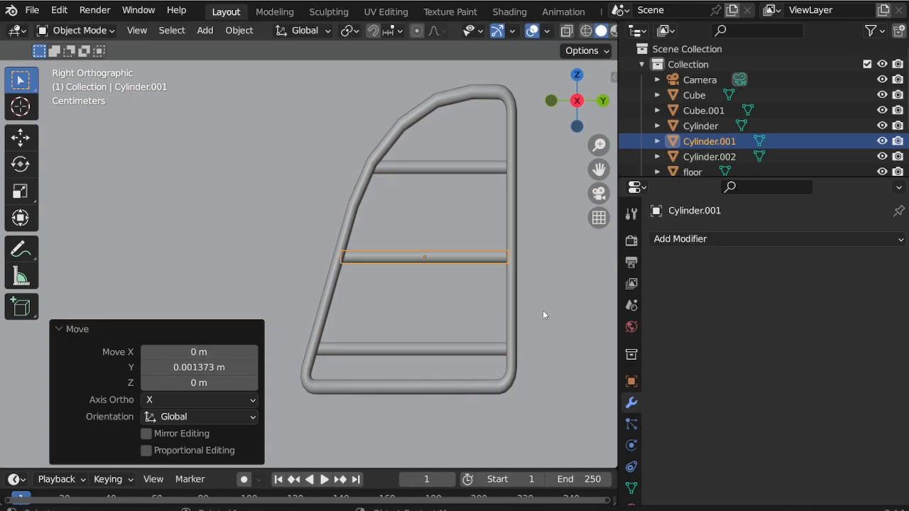
# Step: In front view, select all three crossbars and move them about 0.097 m in X into the nearby side frame
pyautogui.scroll(-1, 483, 306)
pyautogui.moveTo(483, 307); pyautogui.dragTo(467, 290, button='middle')
pyautogui.scroll(-3, 505, 290)
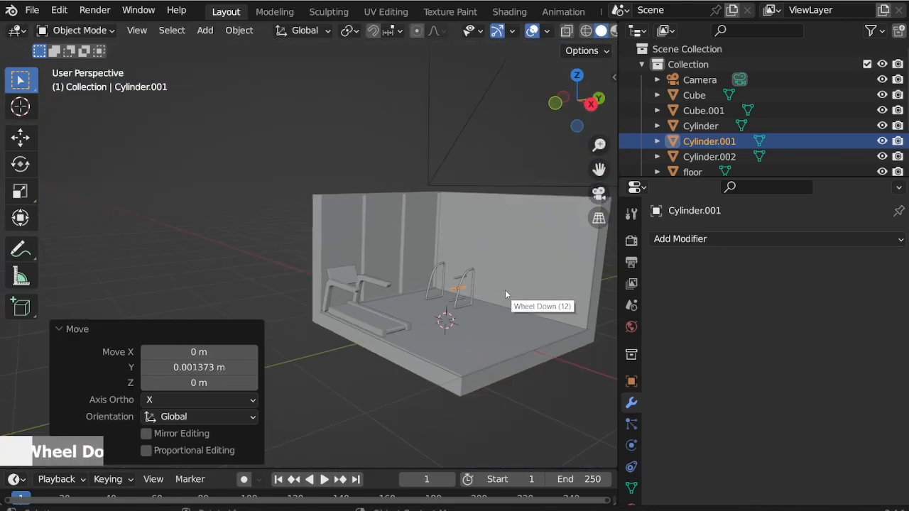
pyautogui.scroll(7, 374, 286)
pyautogui.press('KP_1')
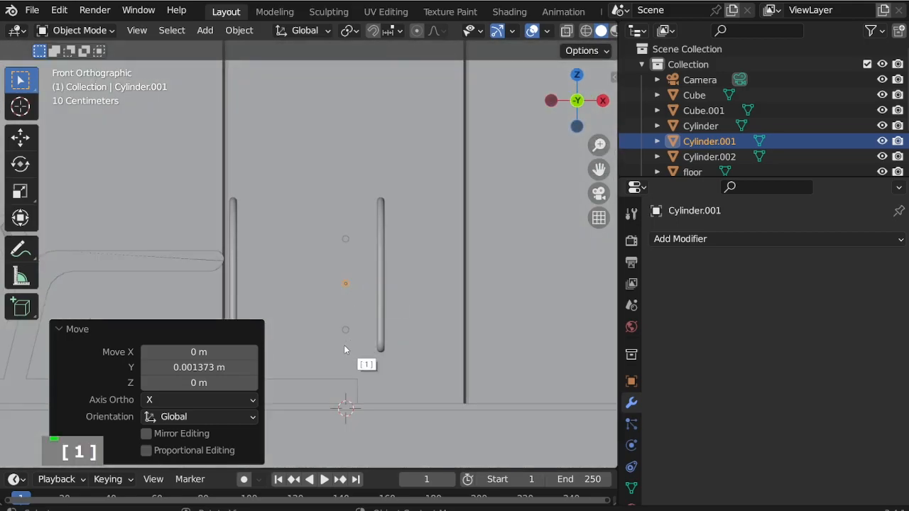
pyautogui.click(345, 329)
pyautogui.keyDown('shift'); pyautogui.click(345, 283); pyautogui.keyUp('shift')
pyautogui.keyDown('shift'); pyautogui.click(345, 238); pyautogui.keyUp('shift')
pyautogui.scroll(5, 368, 257)
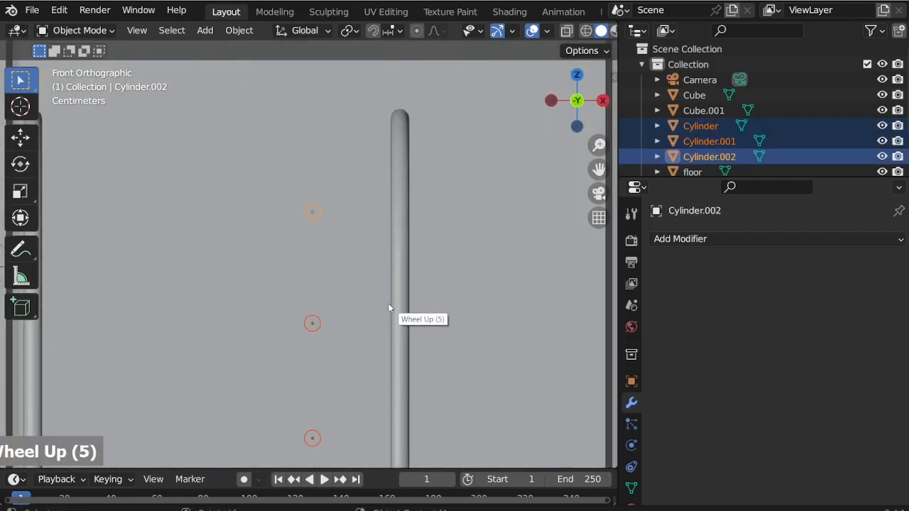
pyautogui.press('g')
pyautogui.press('x')
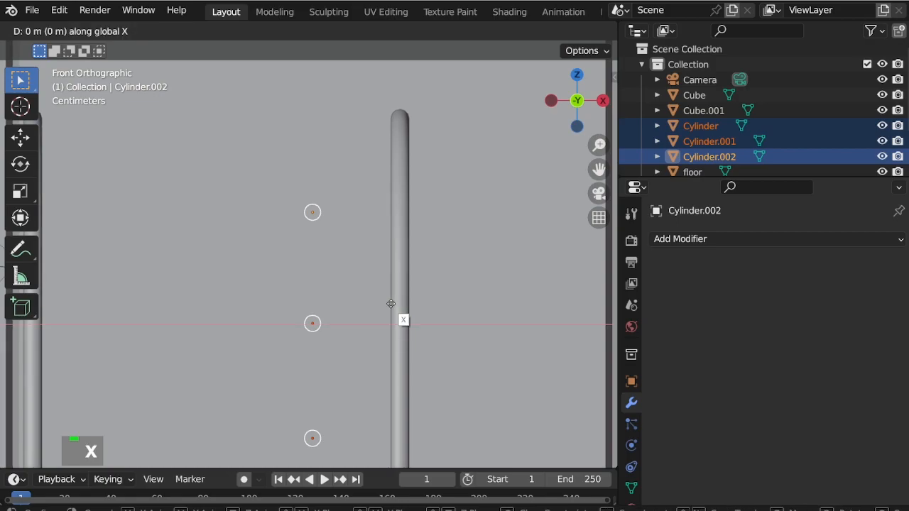
pyautogui.click(476, 318)
# Step: Join the three selected crossbars into one object
pyautogui.scroll(-3, 436, 261)
pyautogui.moveTo(436, 261); pyautogui.dragTo(349, 268, button='middle')
pyautogui.scroll(-6, 387, 213)
pyautogui.scroll(2, 365, 258)
pyautogui.scroll(-3, 349, 268)
pyautogui.scroll(3, 284, 267)
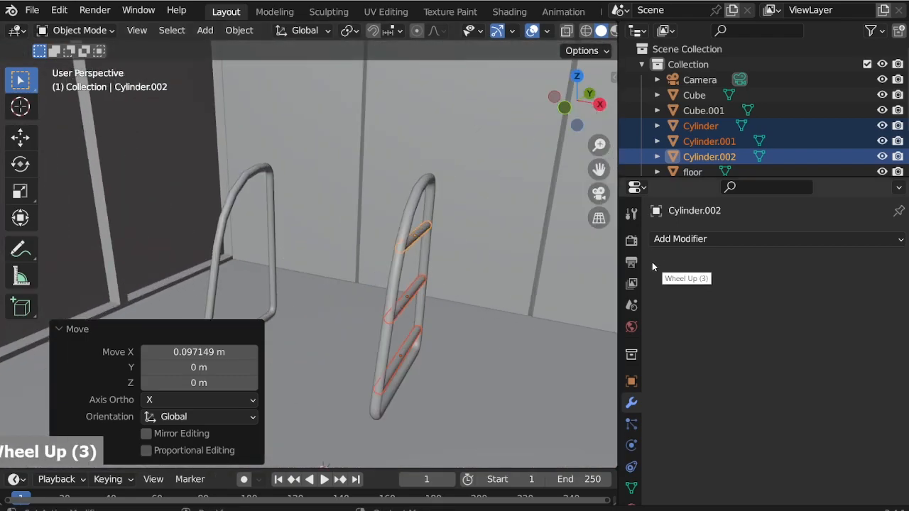
pyautogui.click(669, 241)
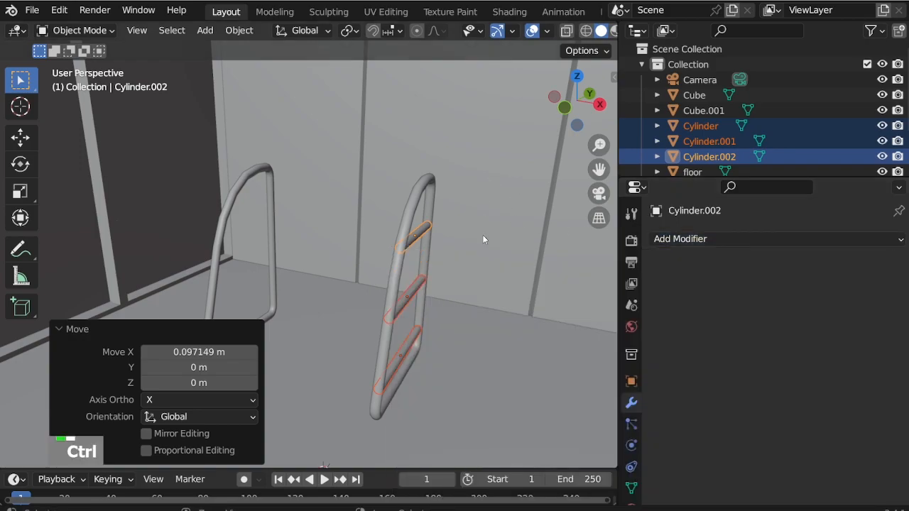
pyautogui.hotkey('ctrl', 'j')
# Step: Add a Mirror modifier on the X axis to the crossbars with side frame Cube.001 as mirror object, and apply it
pyautogui.click(680, 242)
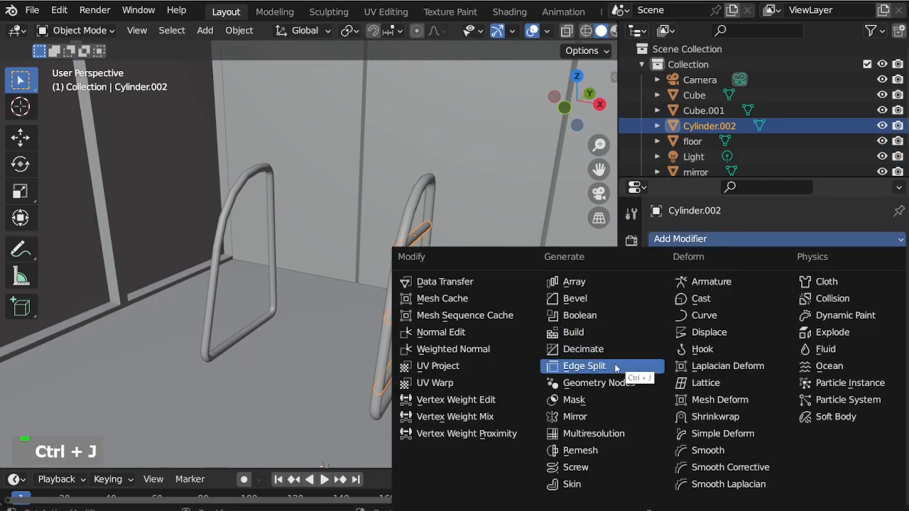
pyautogui.click(607, 419)
pyautogui.click(876, 344)
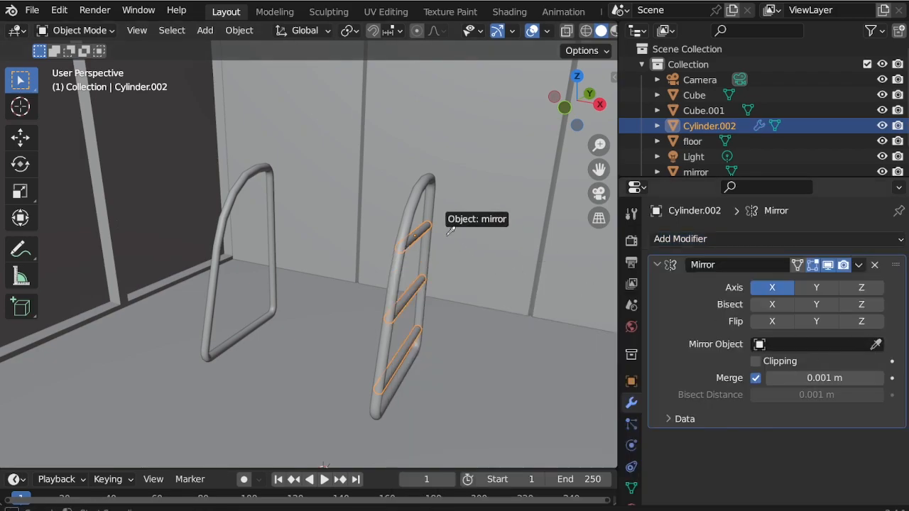
pyautogui.click(413, 210)
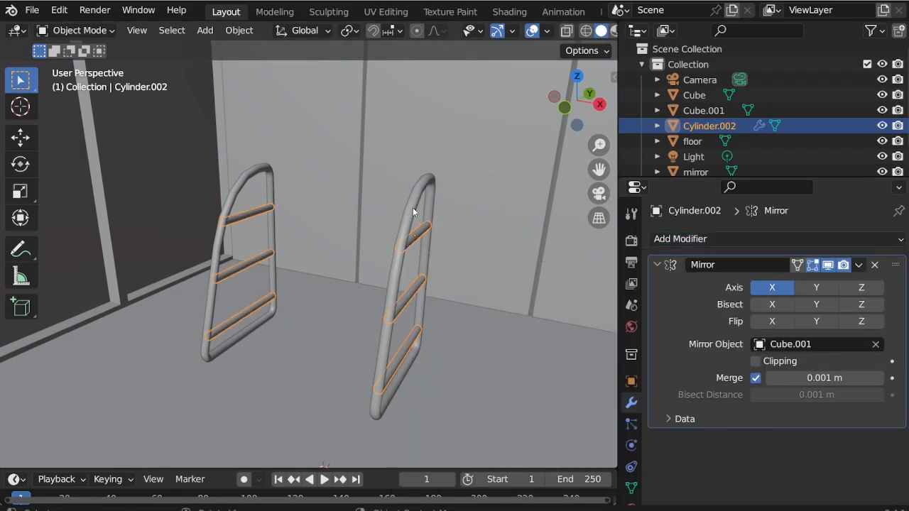
pyautogui.click(859, 264)
pyautogui.click(812, 278)
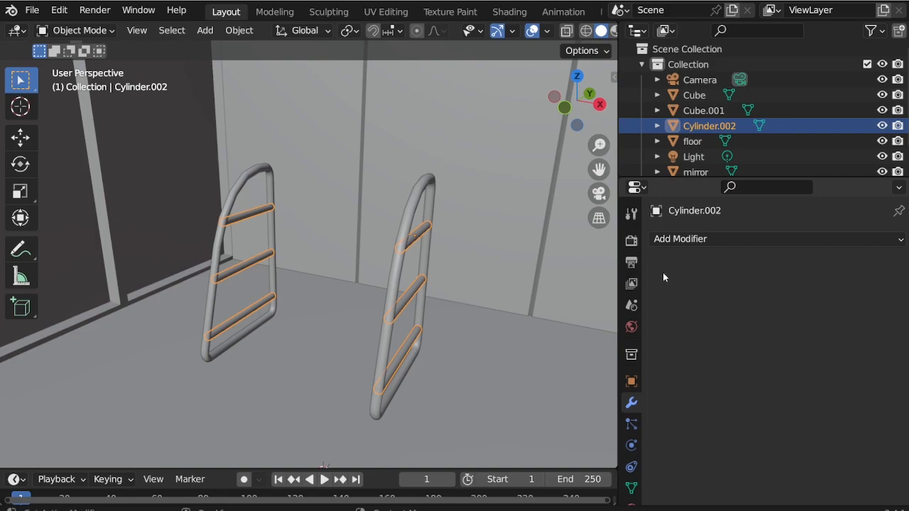
# Step: Join both side frames and their mirrored crossbars into one object
pyautogui.click(410, 213)
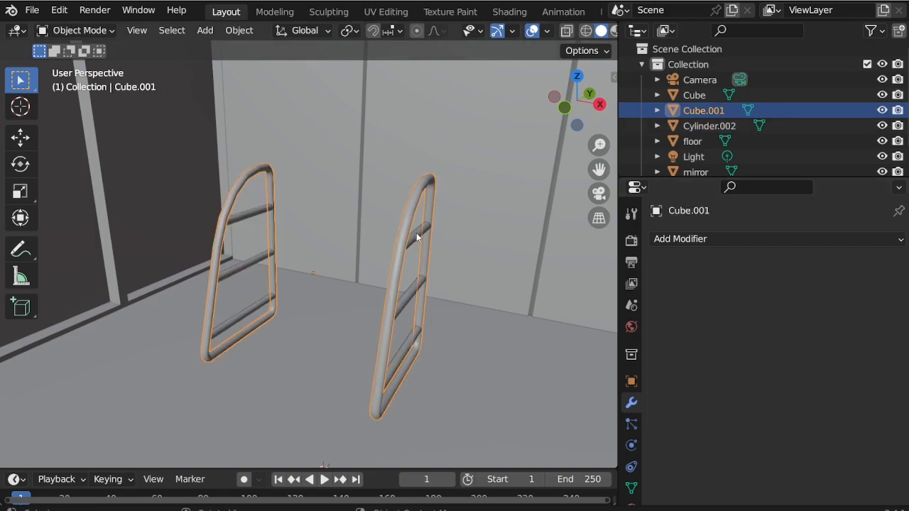
pyautogui.keyDown('shift'); pyautogui.click(417, 237); pyautogui.keyUp('shift')
pyautogui.hotkey('ctrl', 'j')
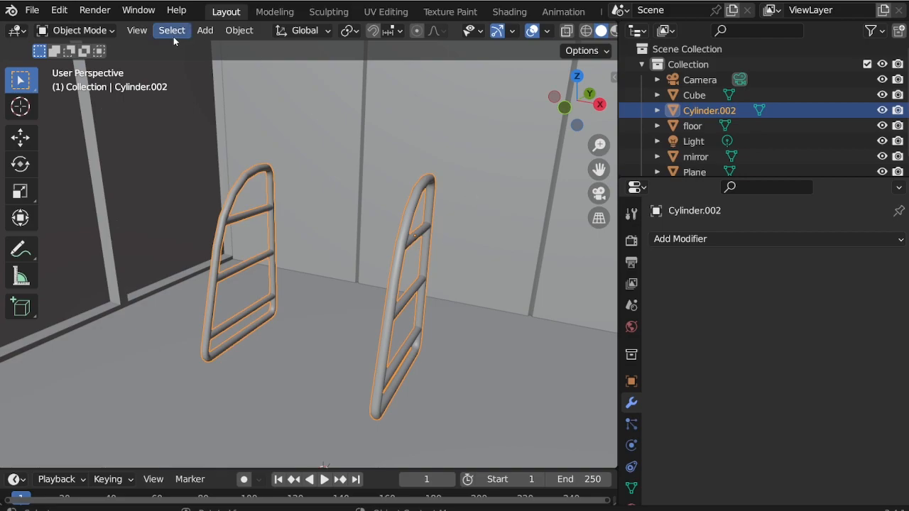
# Step: In Edit Mode, duplicate the three crossbars of the negative-X side frame in place and rotate the copies 90° in top view
pyautogui.click(94, 30)
pyautogui.click(77, 64)
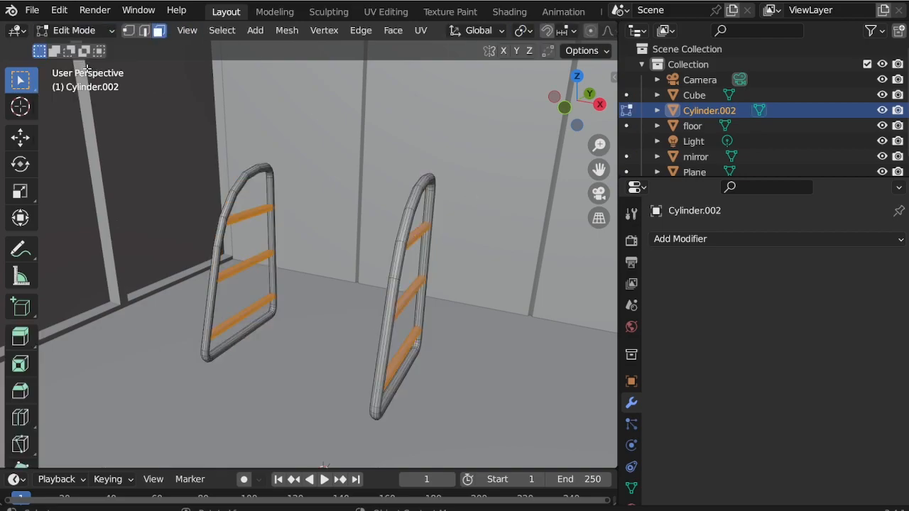
pyautogui.keyDown('alt'); pyautogui.click(256, 212); pyautogui.keyUp('alt')
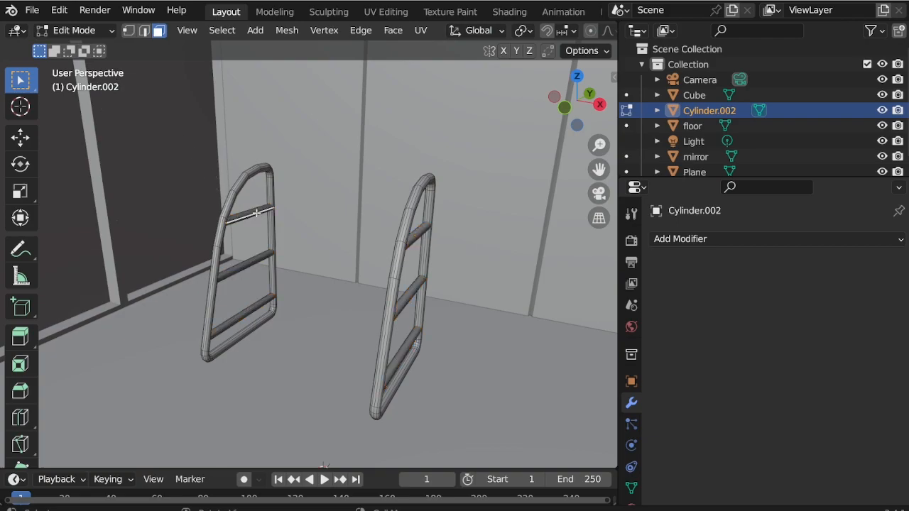
pyautogui.press('l')
pyautogui.press('l')
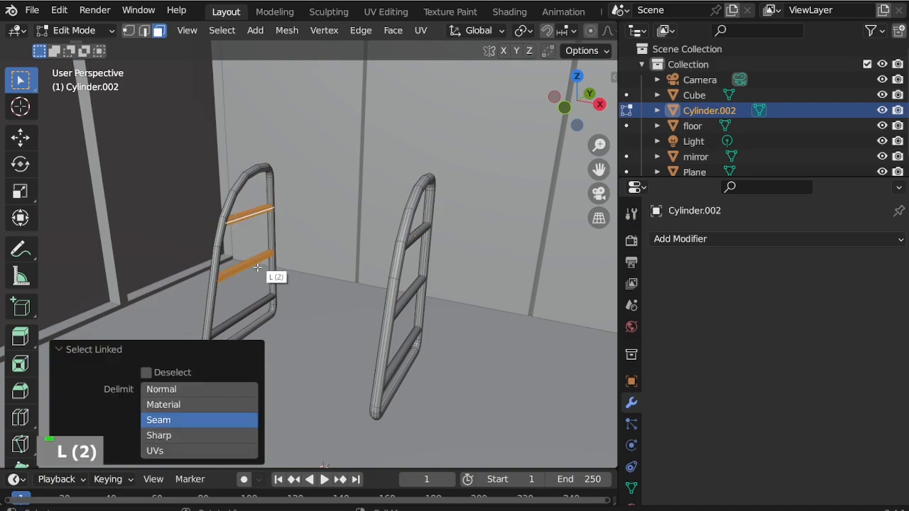
pyautogui.press('l')
pyautogui.press('KP_7')
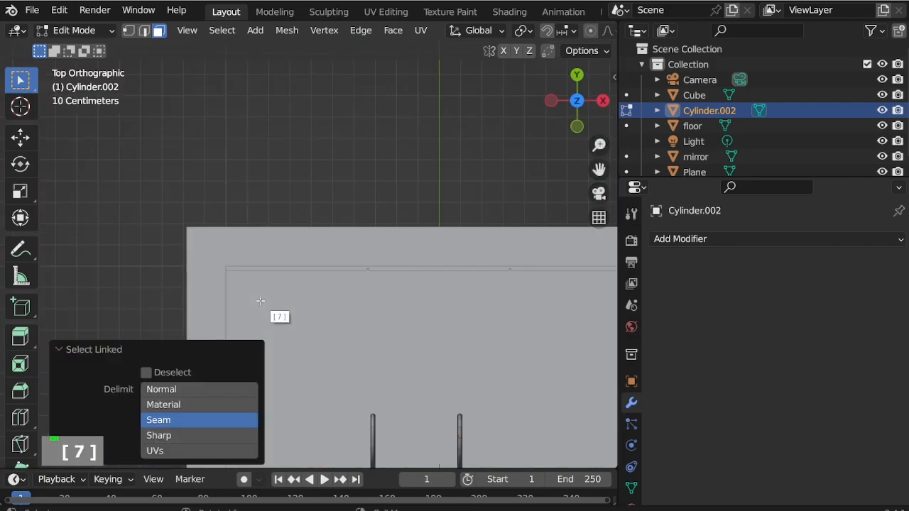
pyautogui.scroll(-2, 320, 101)
pyautogui.scroll(5, 394, 357)
pyautogui.scroll(3, 363, 374)
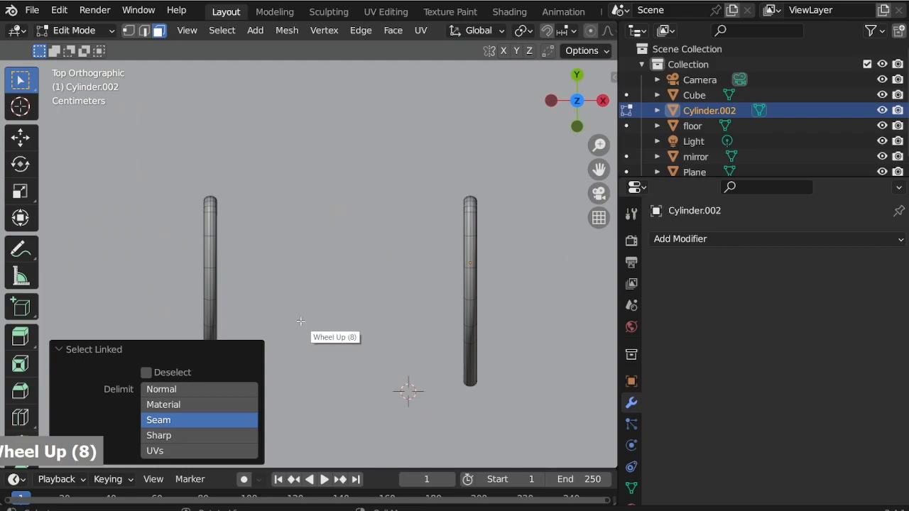
pyautogui.scroll(-1, 299, 312)
pyautogui.hotkey('shift', 'd')
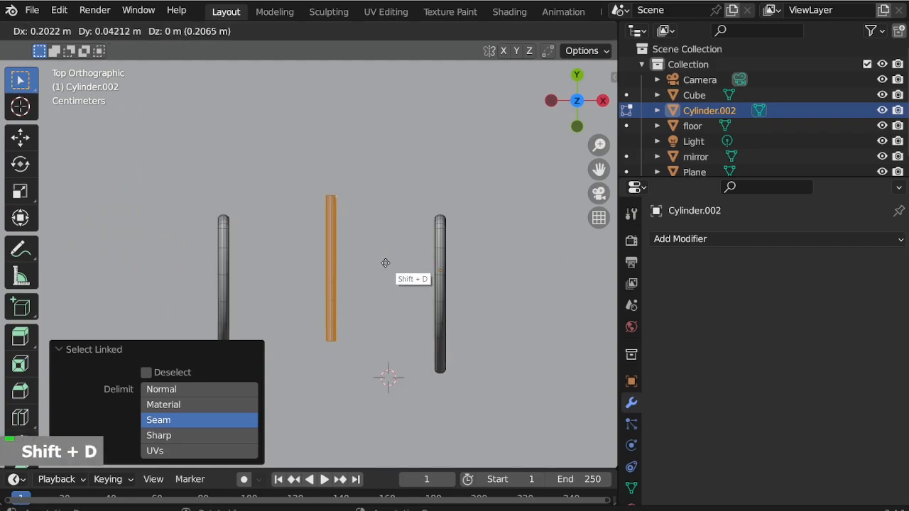
pyautogui.rightClick(386, 274)
pyautogui.write('r')
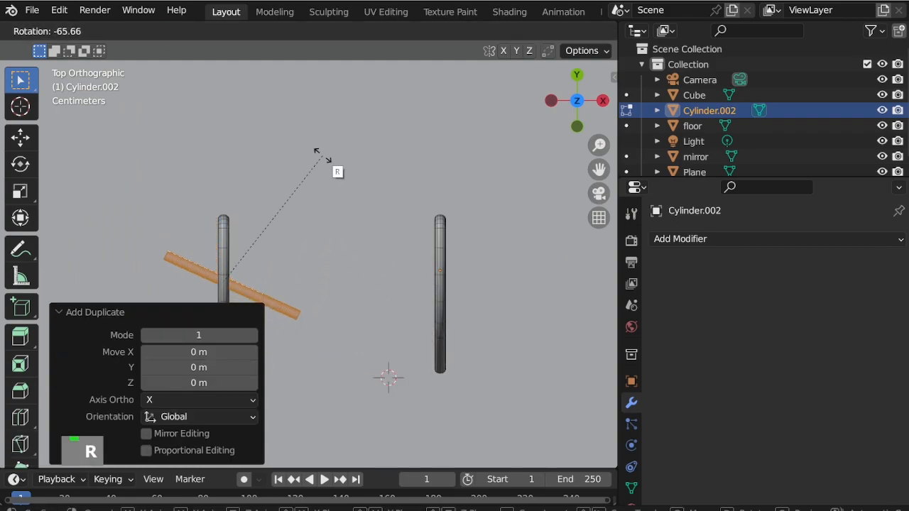
pyautogui.write('90')
pyautogui.press('Return')
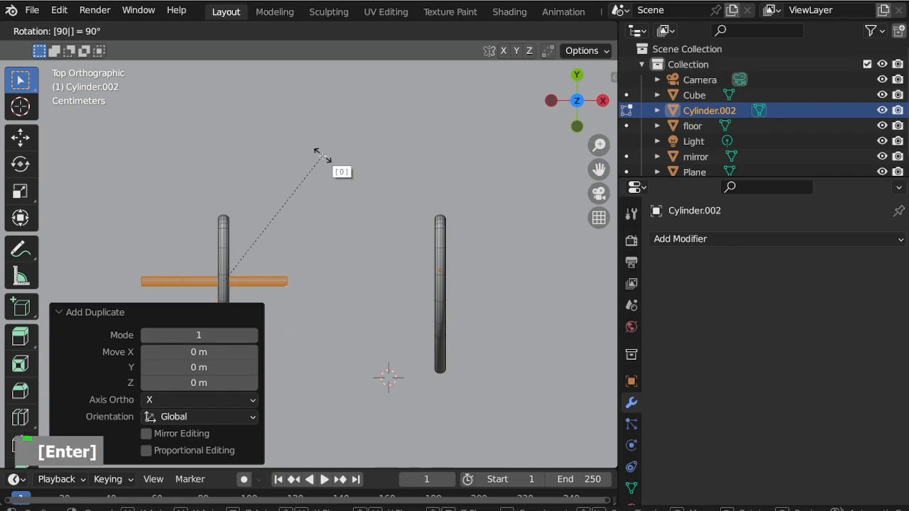
# Step: Move the rotated bars about 0.222 m in X and 0.054 m in Y, and scale them by about 1.514 in X
pyautogui.press('g')
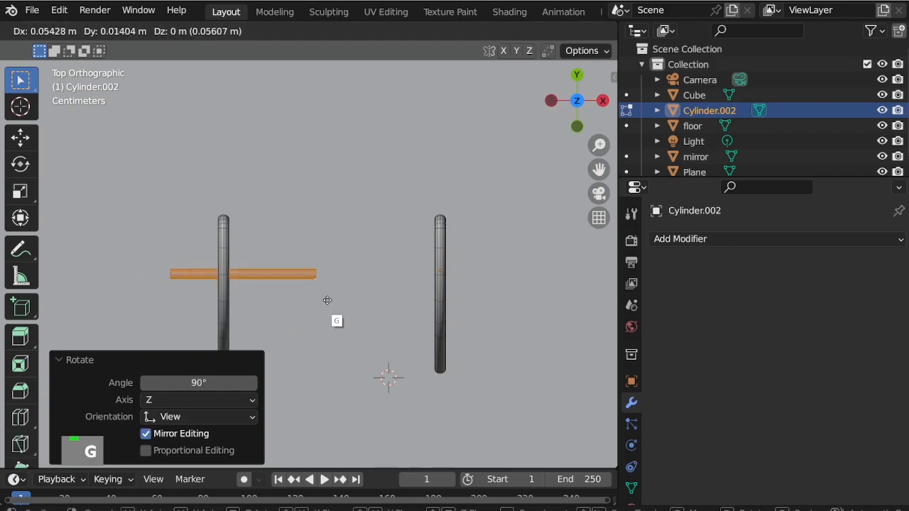
pyautogui.click(409, 285)
pyautogui.press('s')
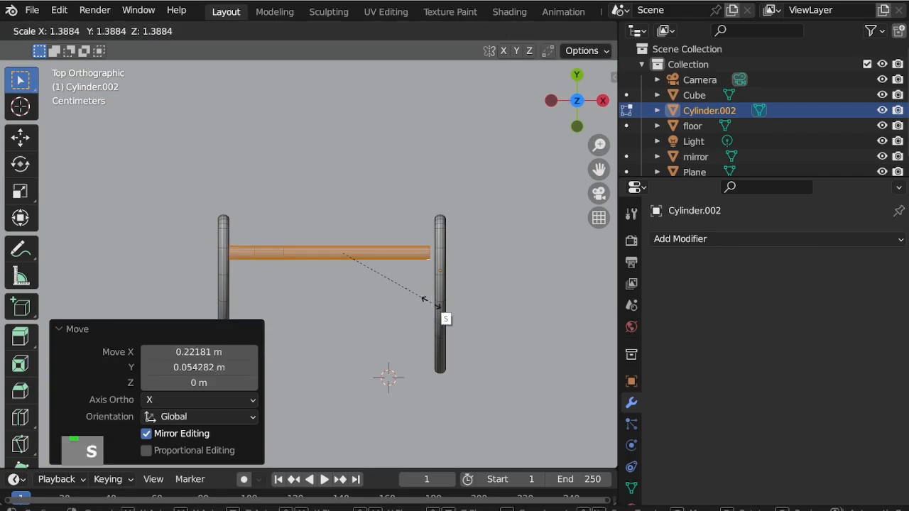
pyautogui.press('x')
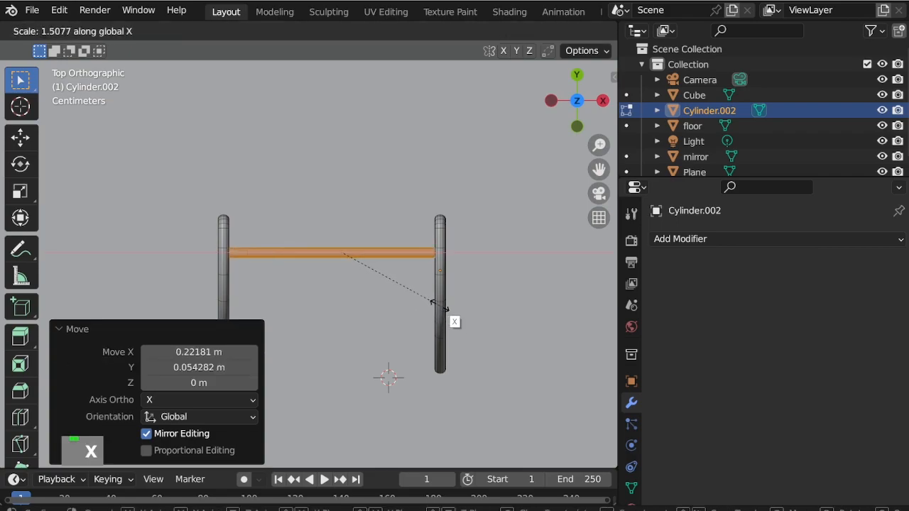
pyautogui.click(440, 305)
pyautogui.scroll(1, 330, 288)
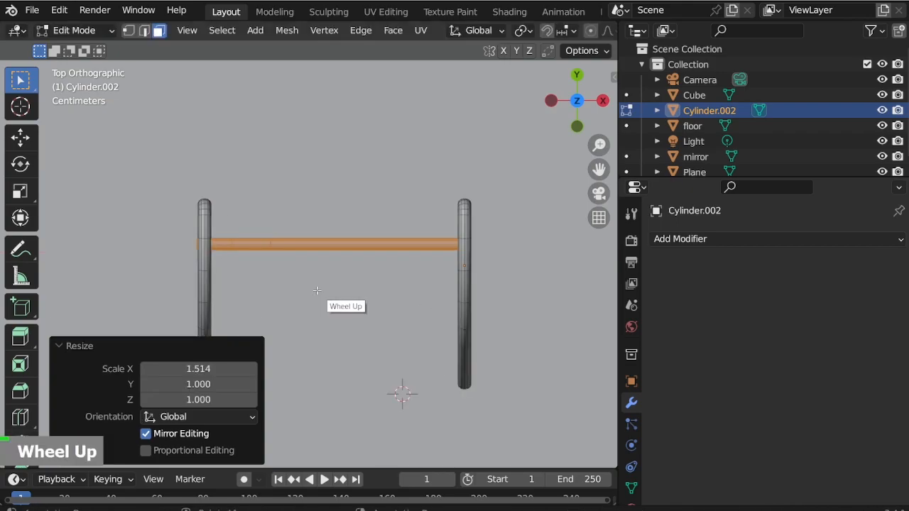
# Step: Move the three spanning bars about 0.008 m in X and Y, and duplicate them about -0.127 m along Y
pyautogui.press('g')
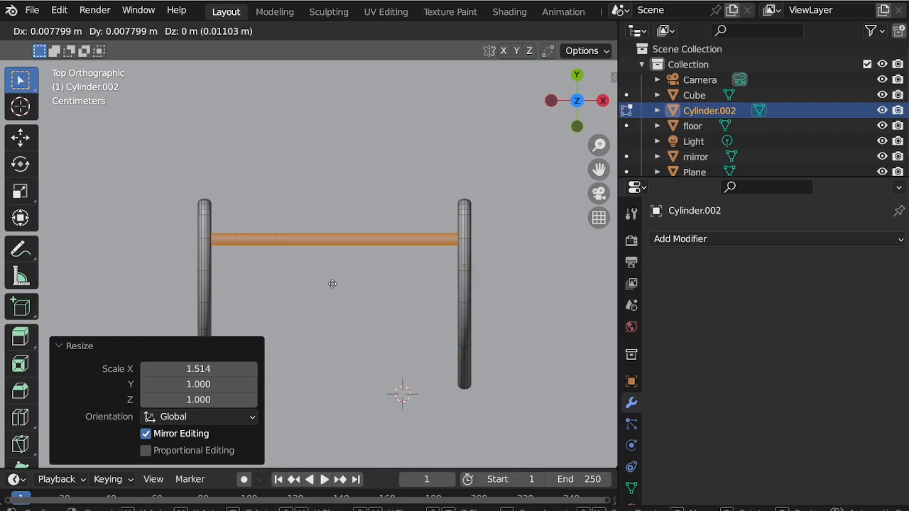
pyautogui.click(332, 284)
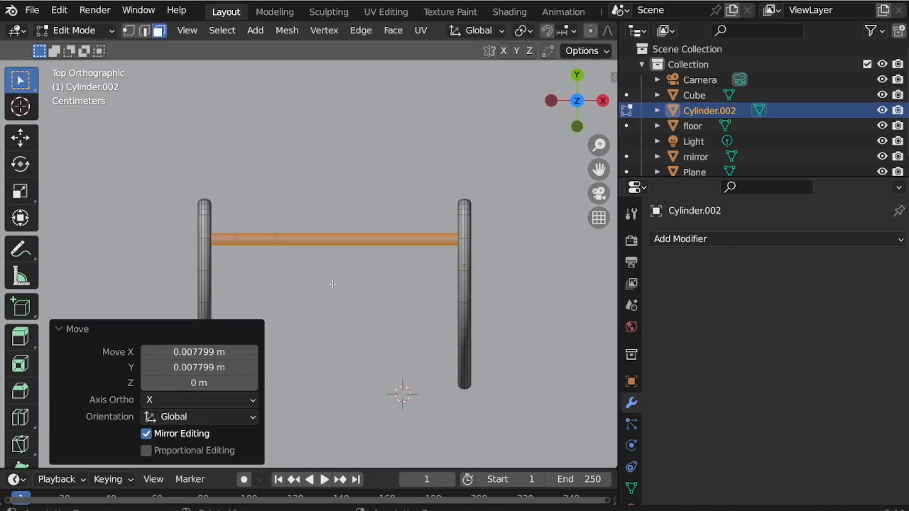
pyautogui.hotkey('shift', 'd')
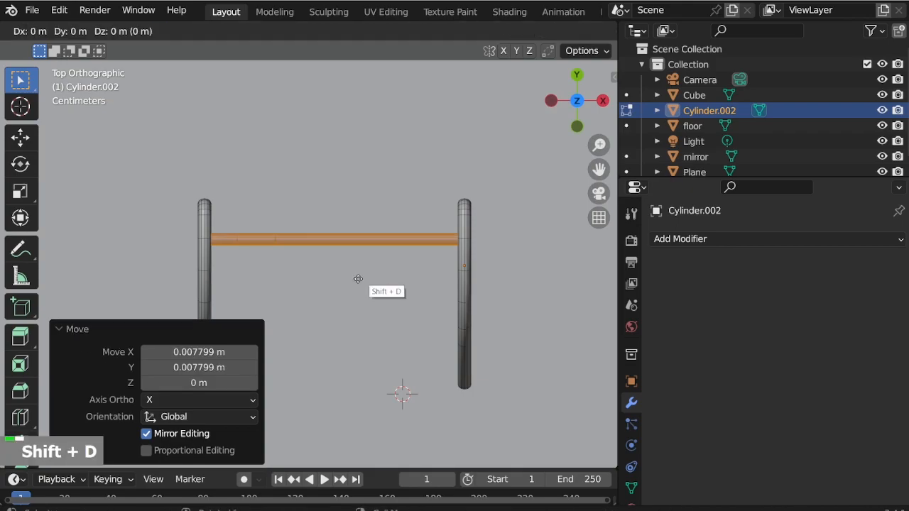
pyautogui.press('y')
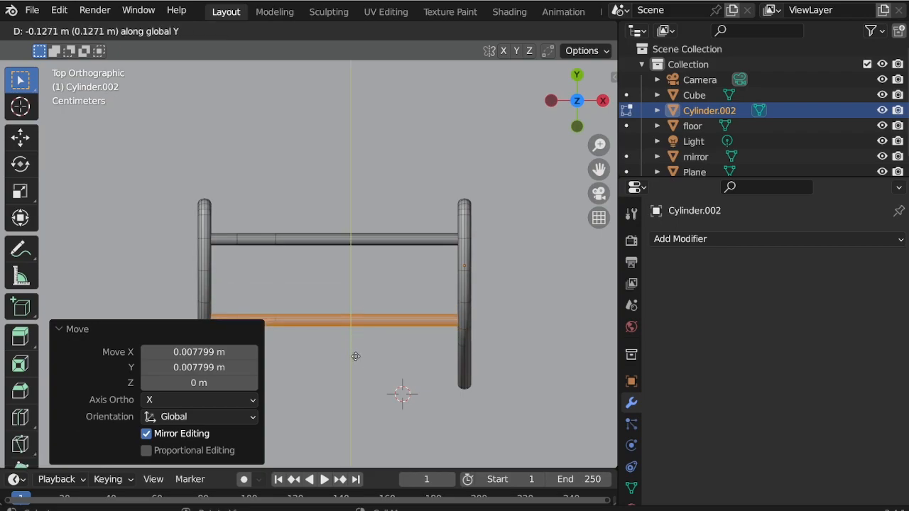
pyautogui.click(356, 356)
pyautogui.scroll(-2, 359, 341)
pyautogui.scroll(1, 370, 330)
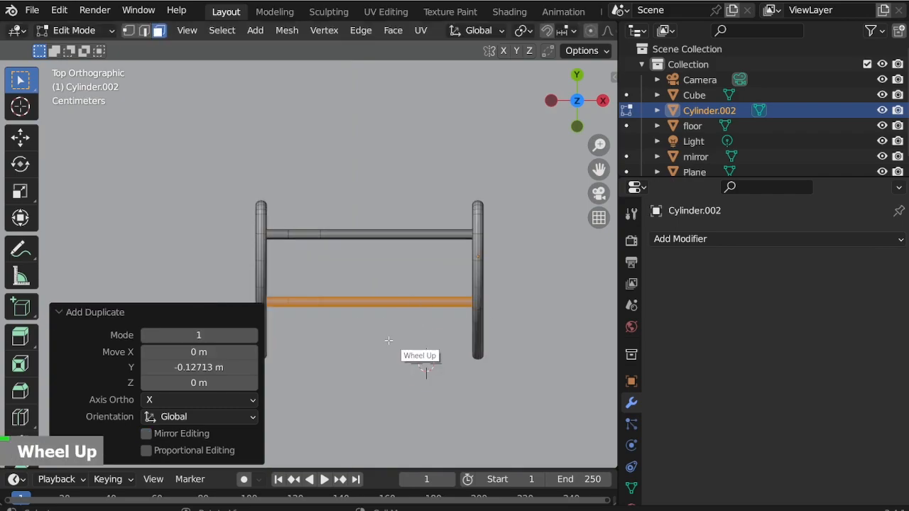
# Step: Move the duplicated spanning bars about -0.034 m along Y and check them in front view
pyautogui.press('g')
pyautogui.press('y')
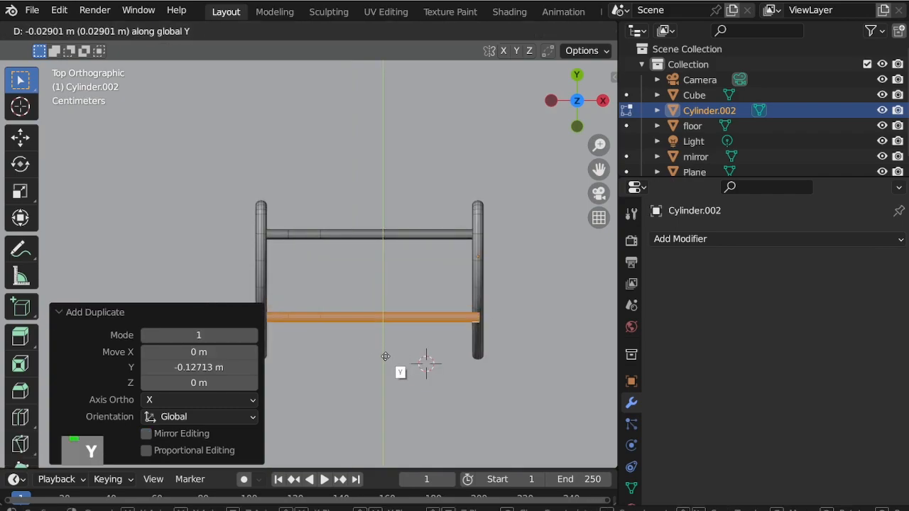
pyautogui.click(382, 351)
pyautogui.press('KP_1')
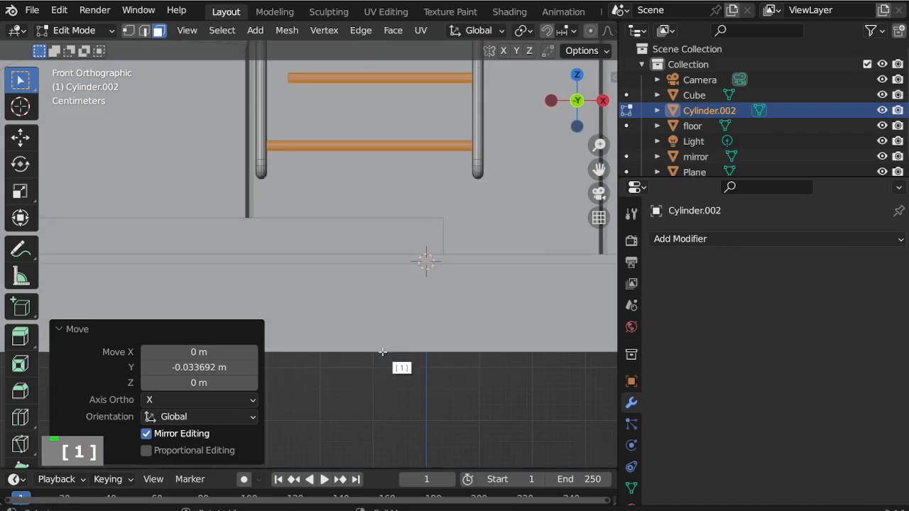
pyautogui.scroll(-4, 400, 278)
pyautogui.scroll(3, 370, 157)
pyautogui.scroll(2, 370, 157)
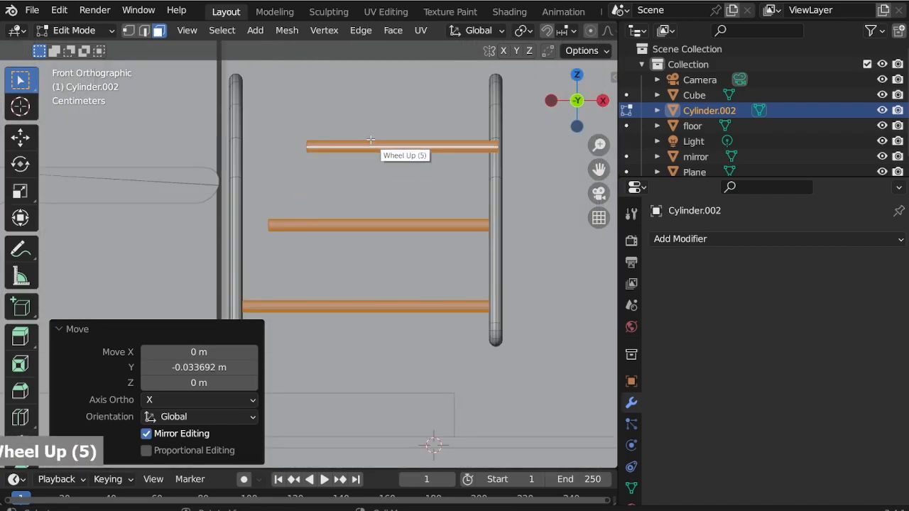
# Step: Undo the spanning bars' duplication and small moves, keeping their X scaling
pyautogui.hotkey('ctrl', 'z')
pyautogui.hotkey('ctrl', 'z')
pyautogui.hotkey('ctrl', 'z')
pyautogui.hotkey('ctrl', 'z')
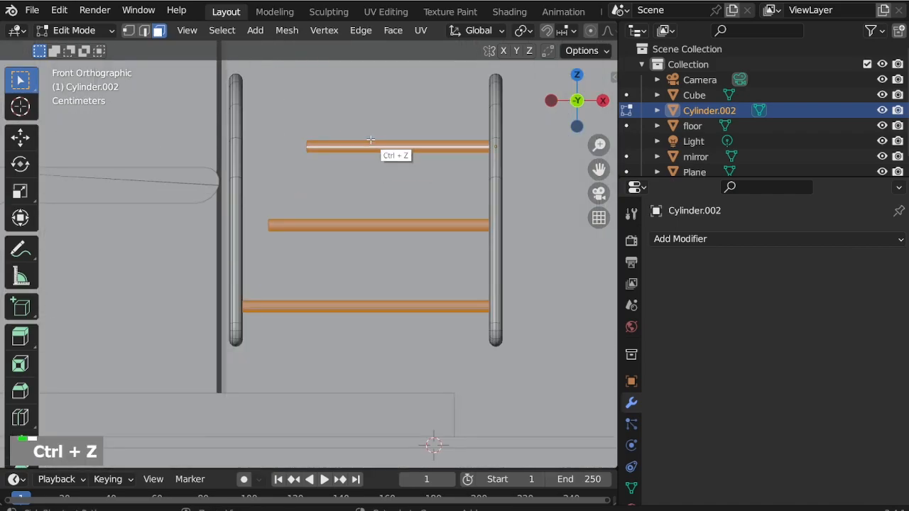
pyautogui.press('ctrl')
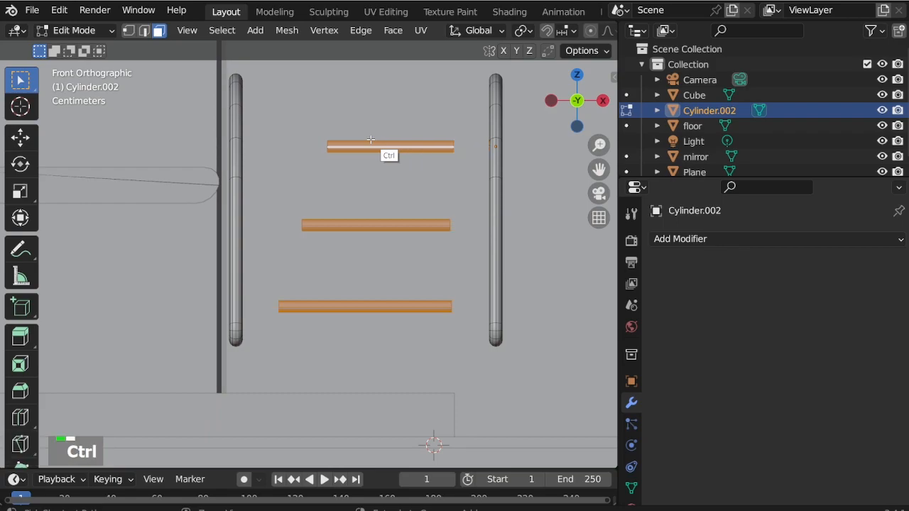
pyautogui.hotkey('ctrl', 'shift', 'z')
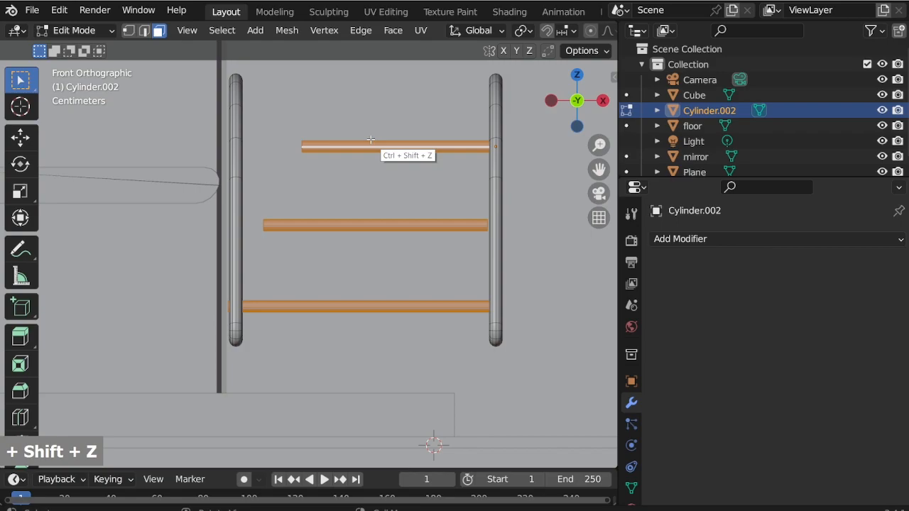
pyautogui.hotkey('ctrl', 'z')
pyautogui.hotkey('ctrl', 'shift', 'z')
pyautogui.hotkey('ctrl', 'shift', 'z')
# Step: With X-ray on, move the top spanning bar's free end about -0.105 m in X into the side frame
pyautogui.press('l')
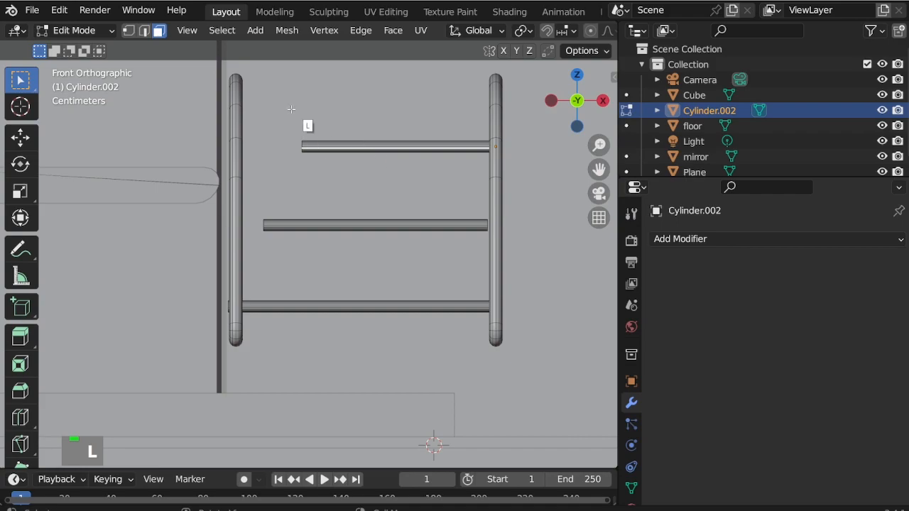
pyautogui.press('l')
pyautogui.hotkey('alt', 'z')
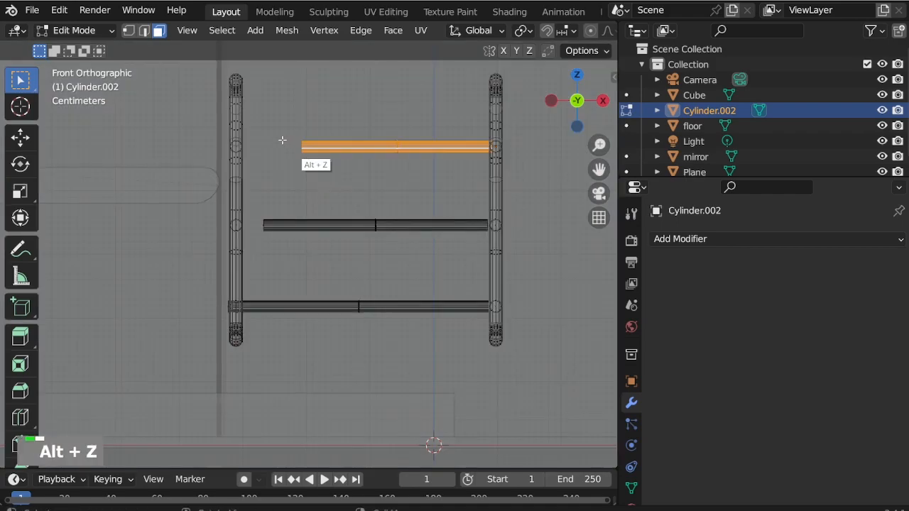
pyautogui.click(316, 171)
pyautogui.press('g')
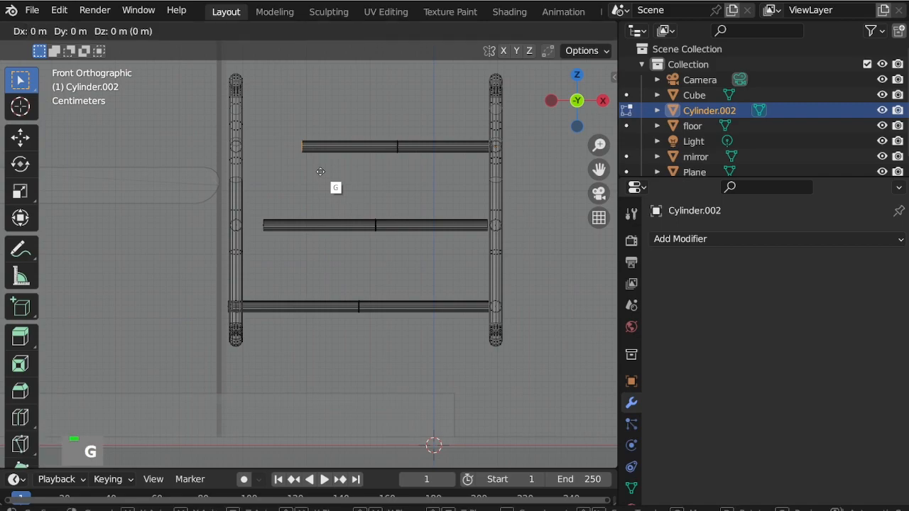
pyautogui.press('x')
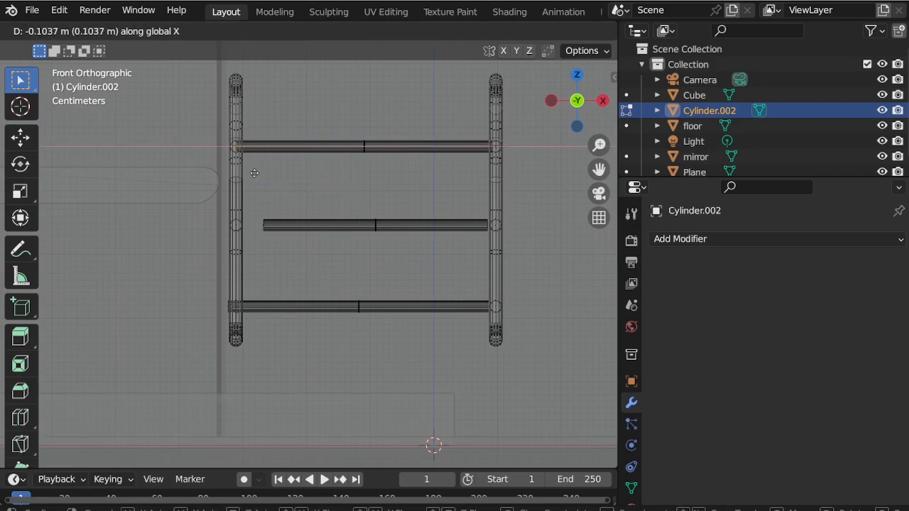
pyautogui.click(254, 173)
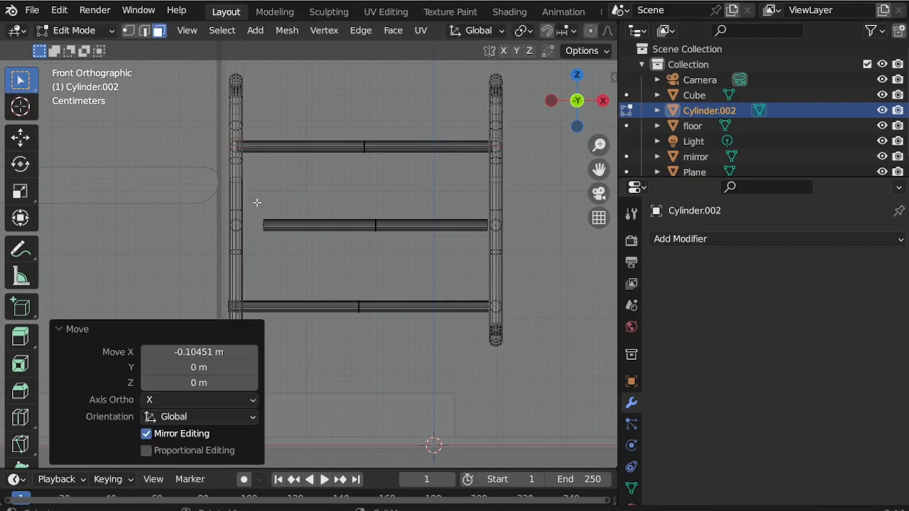
# Step: Move the middle spanning bar's free end about -0.043 m in X into the side frame
pyautogui.moveTo(259, 202); pyautogui.dragTo(290, 253)
pyautogui.press('g')
pyautogui.press('x')
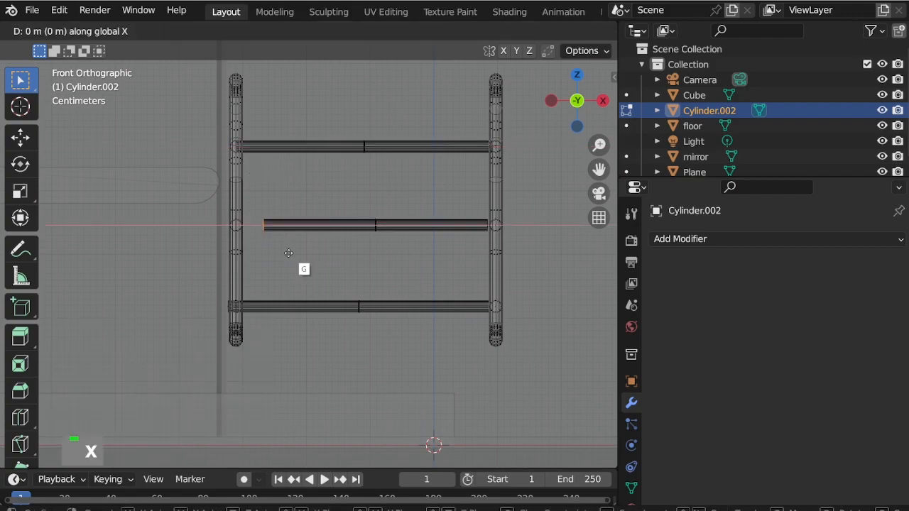
pyautogui.click(263, 258)
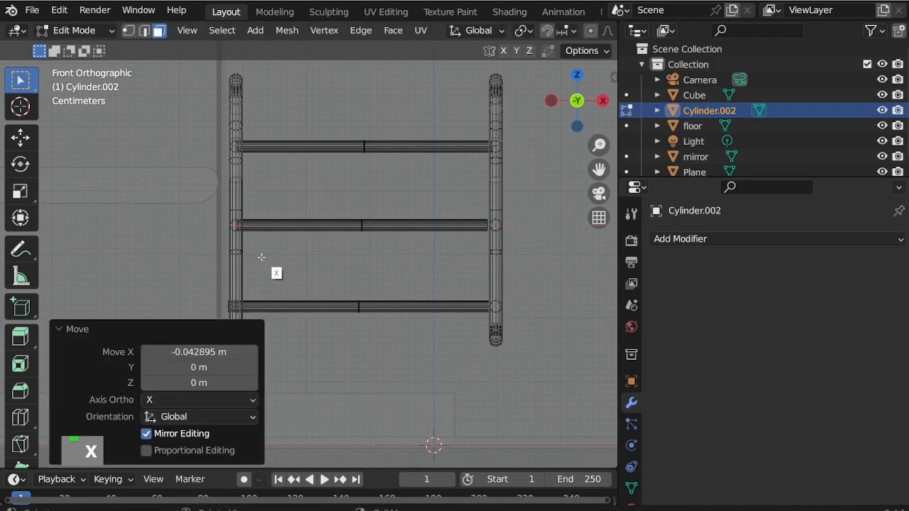
# Step: Move the whole bottom spanning bar about 0.009 m along X so it sits between both side frames
pyautogui.press('l')
pyautogui.press('l')
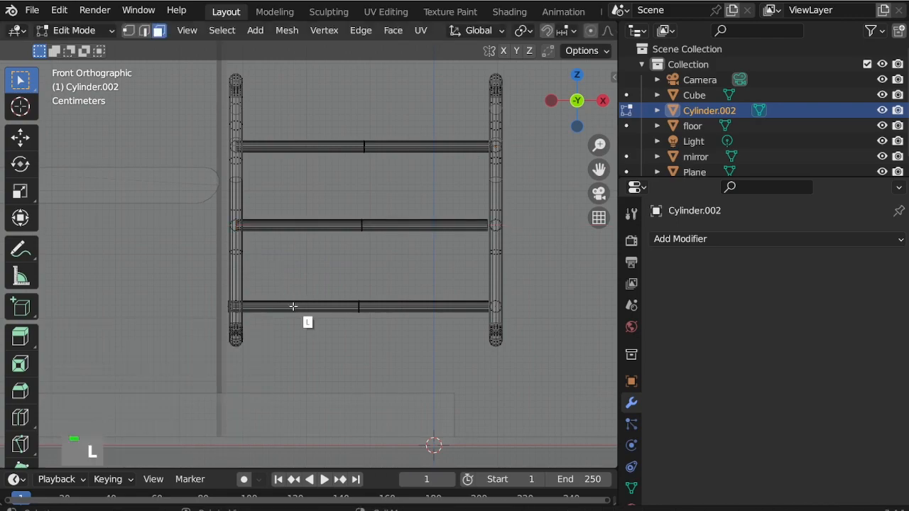
pyautogui.doubleClick(300, 300)
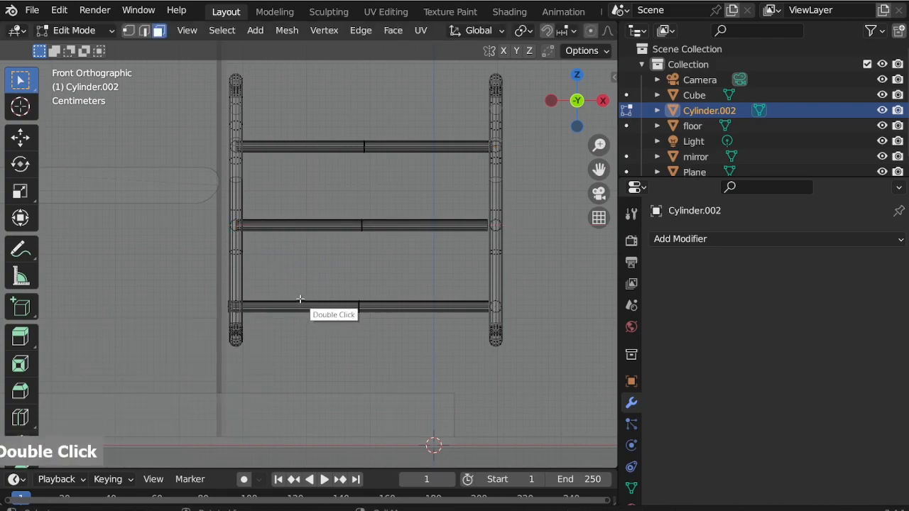
pyautogui.press('2')
pyautogui.doubleClick(293, 309)
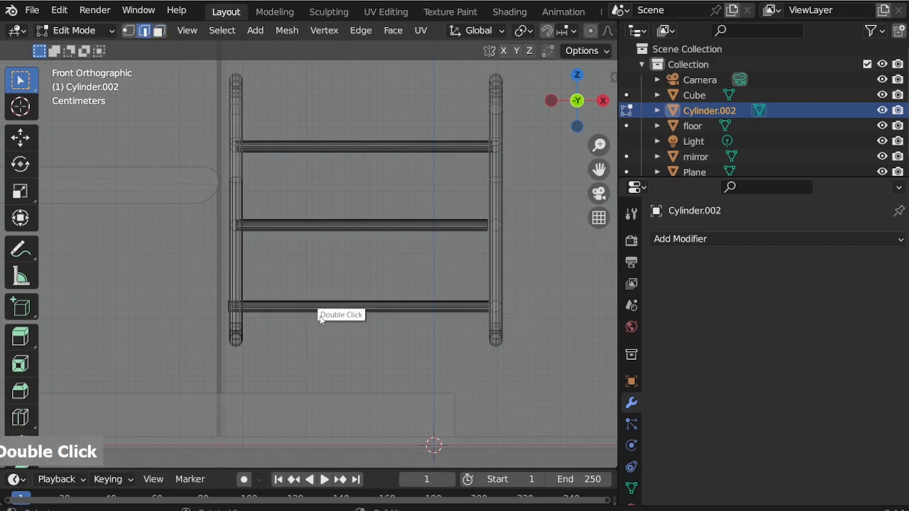
pyautogui.press('l')
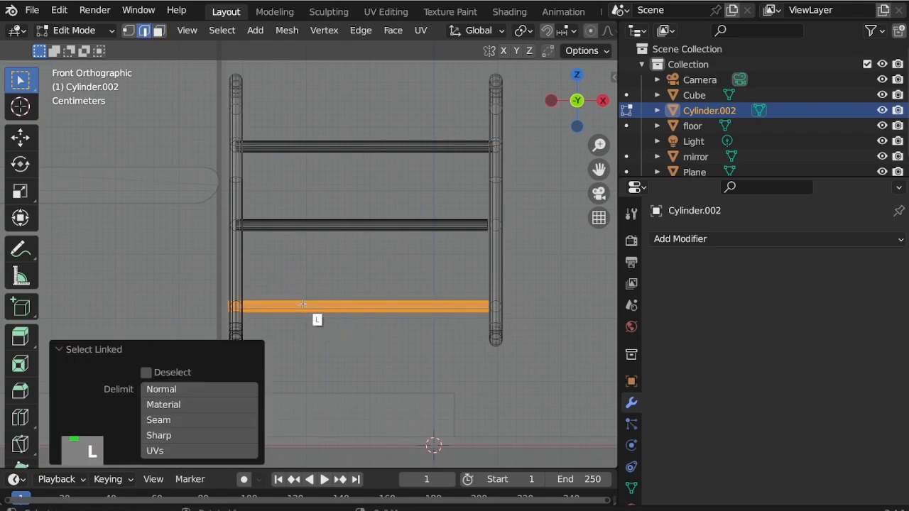
pyautogui.press('g')
pyautogui.press('x')
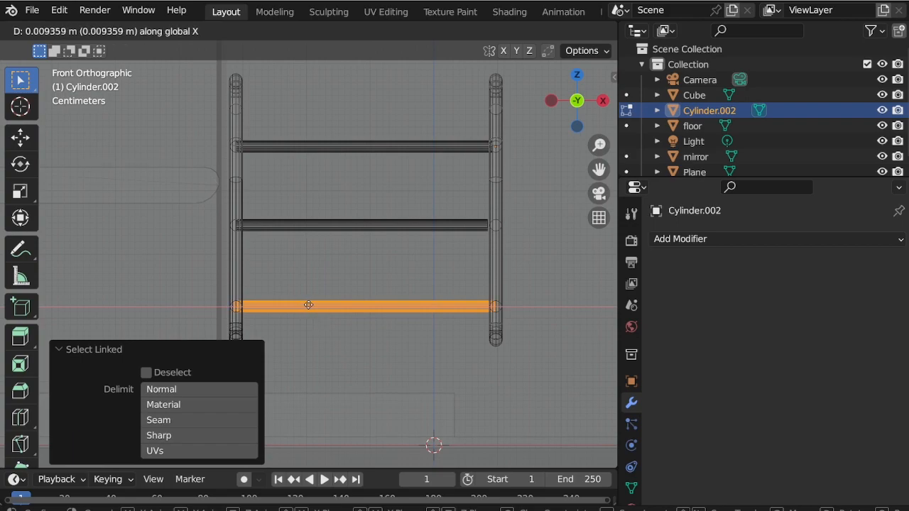
pyautogui.click(309, 305)
# Step: Scale the middle spanning bar by about 1.071 along X and shift it about 0.0055 m in X to reach both side frames
pyautogui.click(316, 223)
pyautogui.press('l')
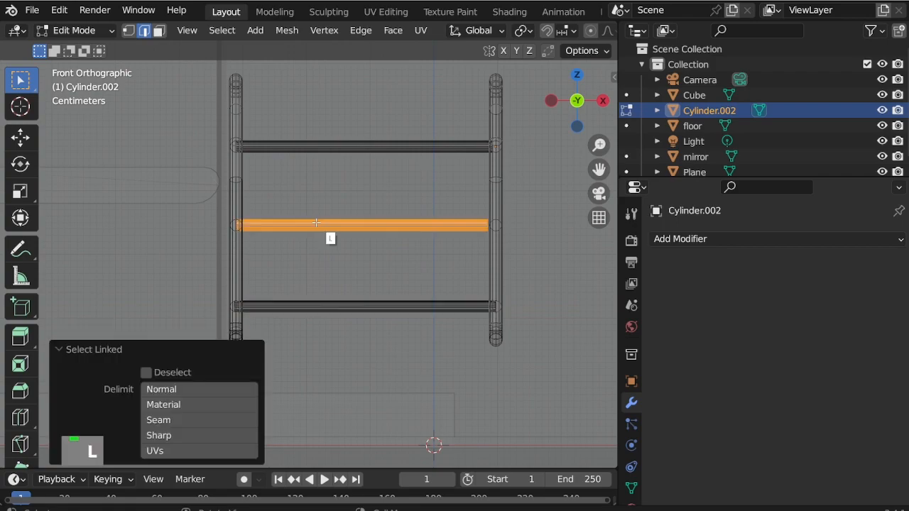
pyautogui.press('s')
pyautogui.press('x')
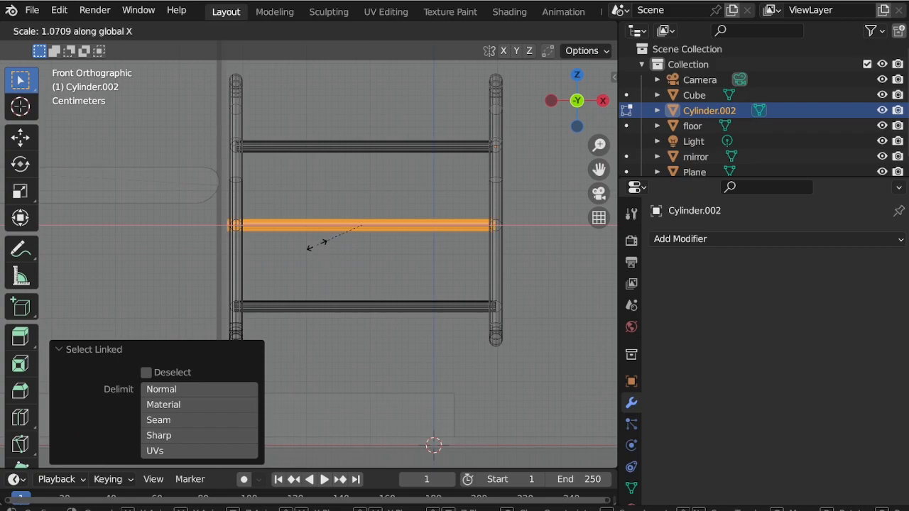
pyautogui.click(316, 243)
pyautogui.press('g')
pyautogui.press('x')
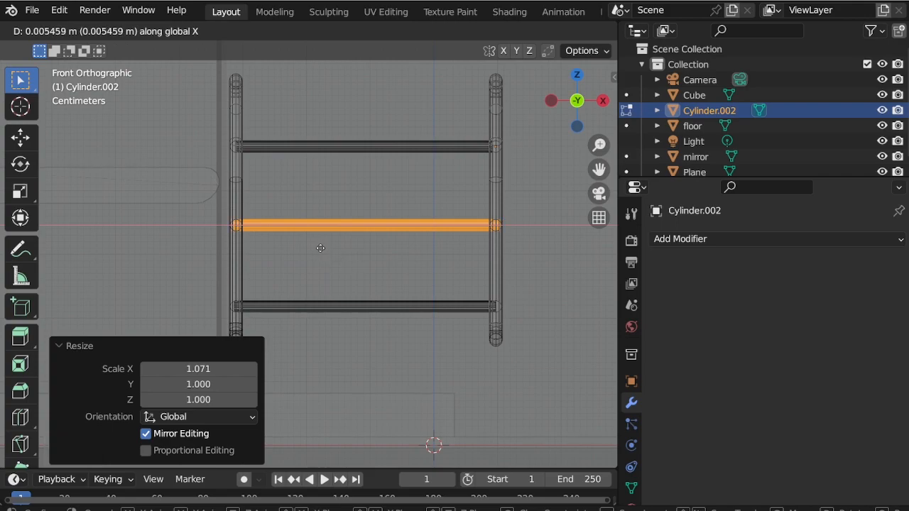
pyautogui.click(322, 248)
# Step: Shorten the middle spanning bar with an X scale of about 0.955
pyautogui.press('s')
pyautogui.press('x')
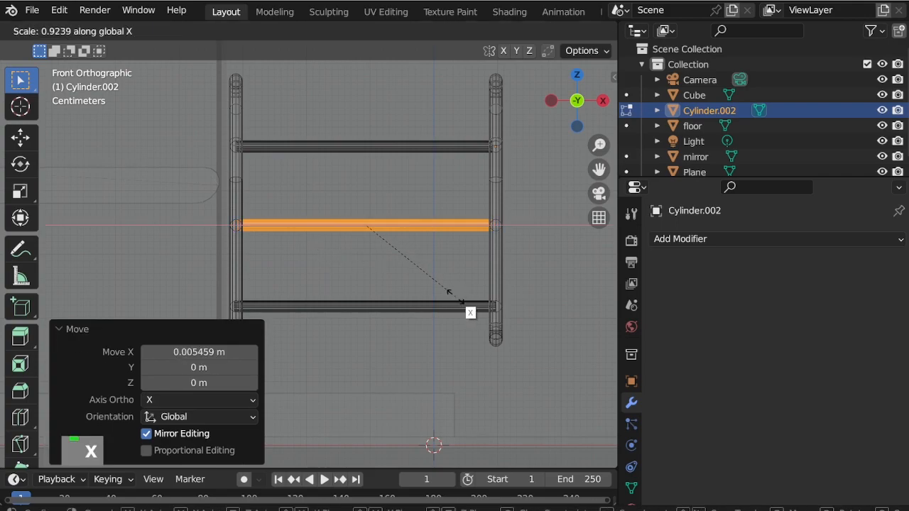
pyautogui.click(461, 298)
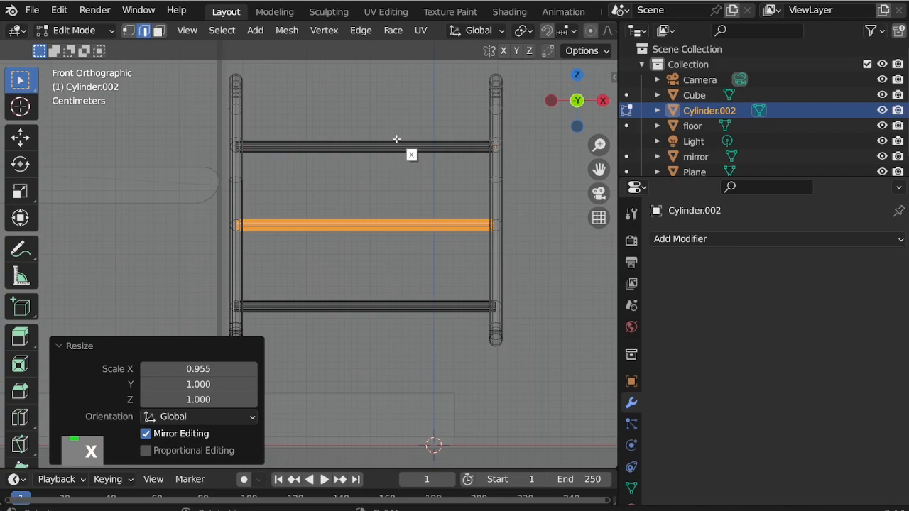
# Step: Duplicate all three spanning bars and place the copies about -0.166 m along Y, toward the rack's front
pyautogui.moveTo(375, 216); pyautogui.dragTo(304, 254, button='middle')
pyautogui.scroll(-9, 392, 258)
pyautogui.scroll(5, 377, 261)
pyautogui.moveTo(372, 258); pyautogui.dragTo(385, 260, button='middle')
pyautogui.scroll(-2, 343, 231)
pyautogui.scroll(2, 407, 240)
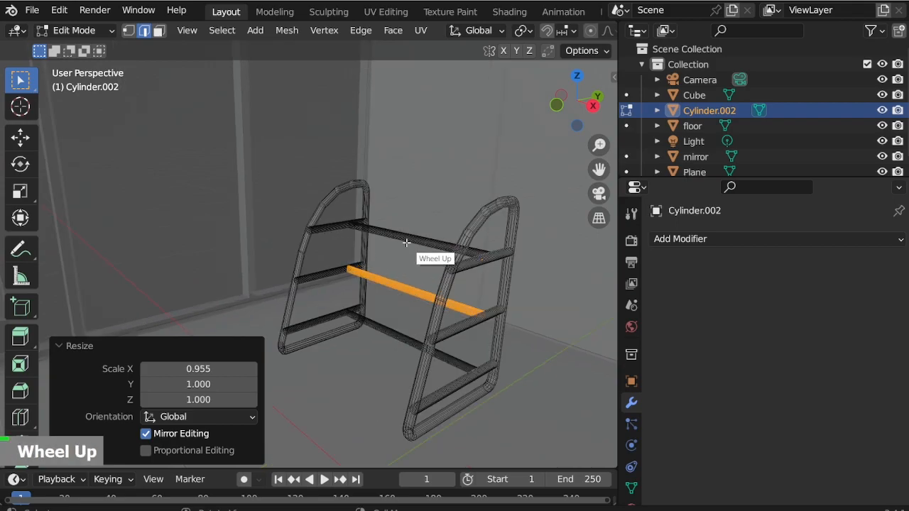
pyautogui.press('l')
pyautogui.press('l')
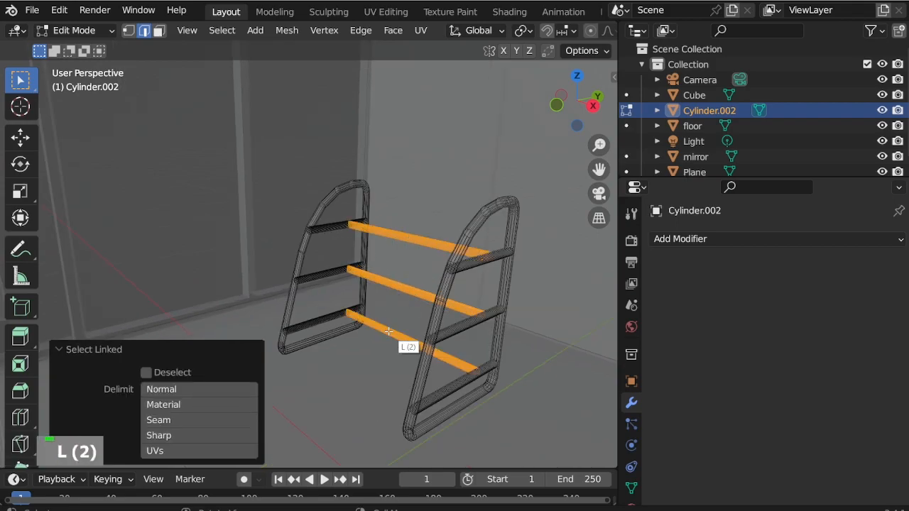
pyautogui.press('KP_7')
pyautogui.scroll(-2, 380, 327)
pyautogui.scroll(5, 505, 359)
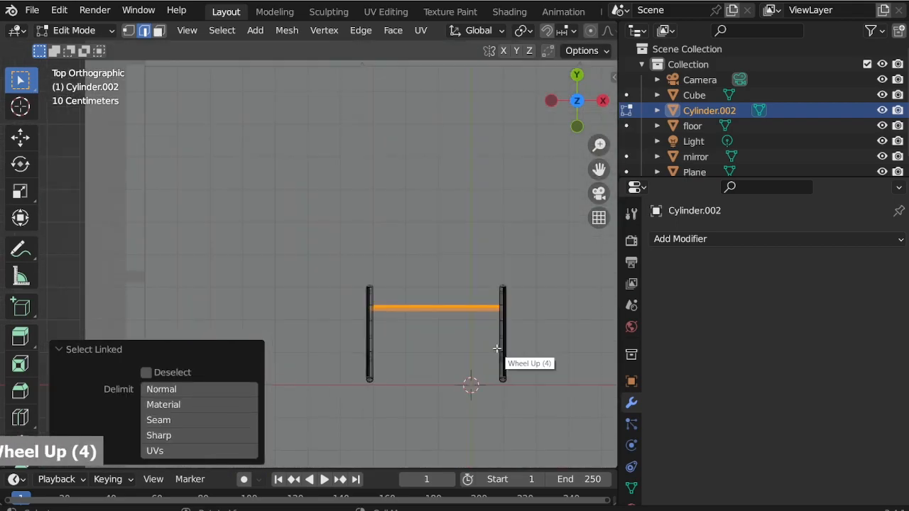
pyautogui.hotkey('shift', 'd')
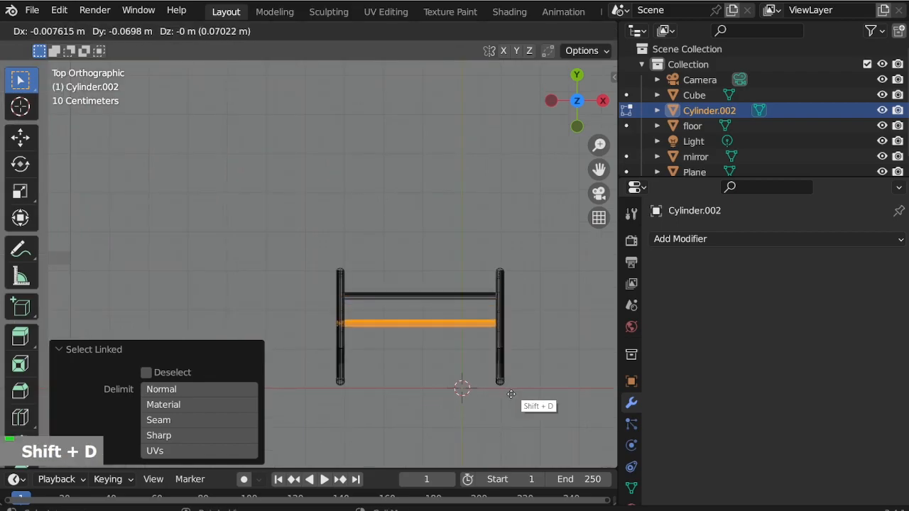
pyautogui.press('y')
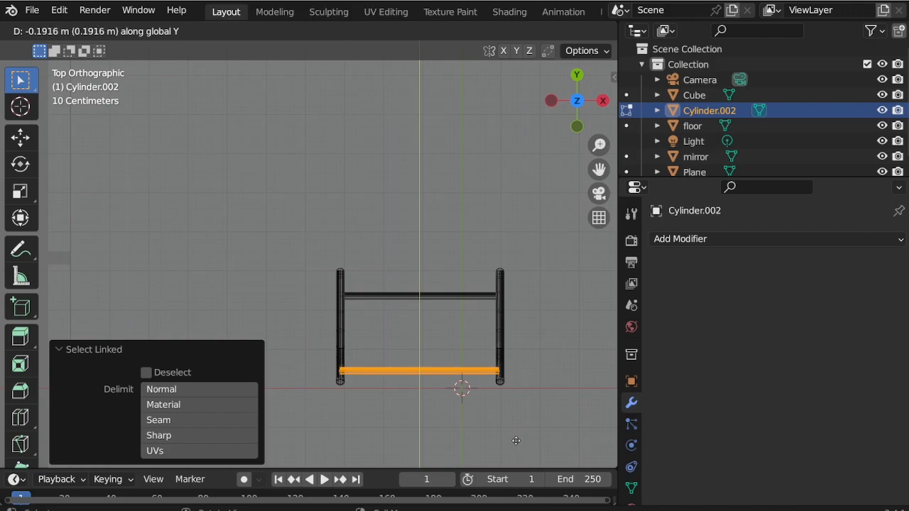
pyautogui.click(515, 431)
# Step: Move the duplicated middle bar about 0.058 m along Y onto the side frames' middle crosspieces
pyautogui.moveTo(517, 429); pyautogui.dragTo(327, 264, button='middle')
pyautogui.scroll(-1, 327, 263)
pyautogui.scroll(2, 404, 181)
pyautogui.moveTo(404, 181); pyautogui.dragTo(352, 181, button='middle')
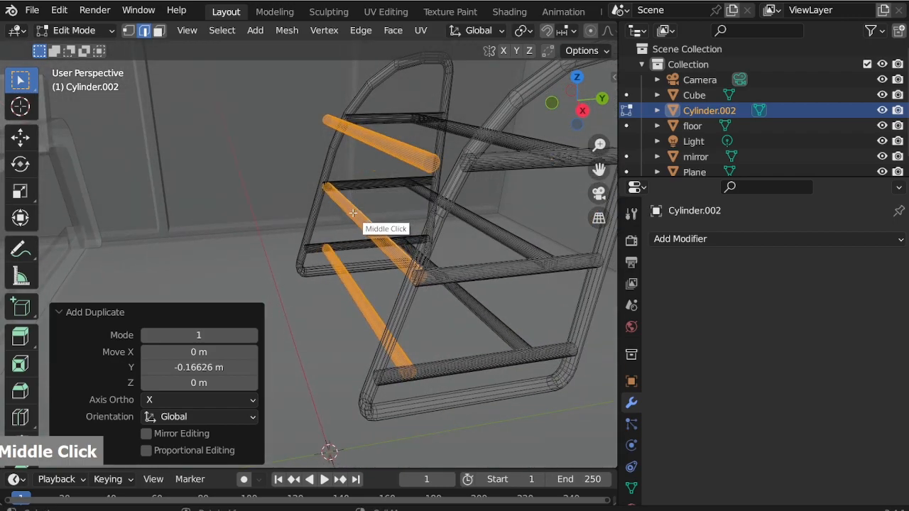
pyautogui.press('l')
pyautogui.press('l')
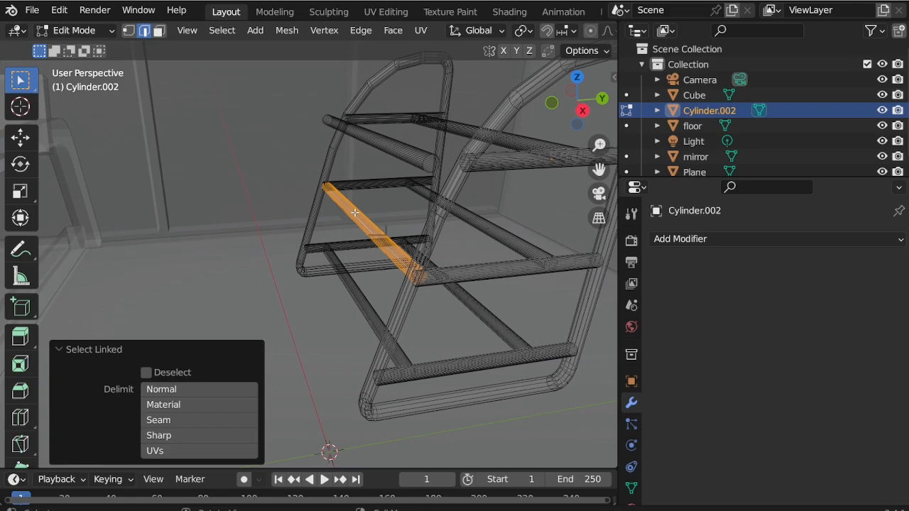
pyautogui.press('g')
pyautogui.press('y')
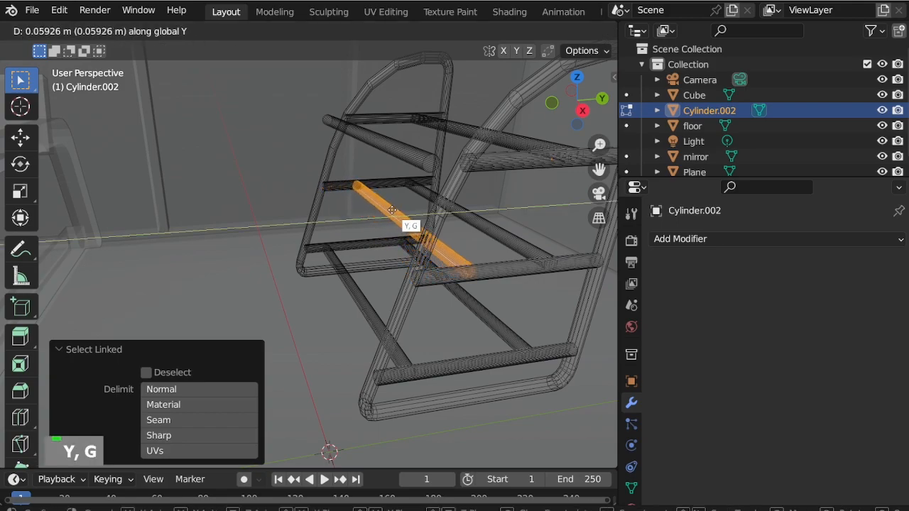
pyautogui.click(393, 210)
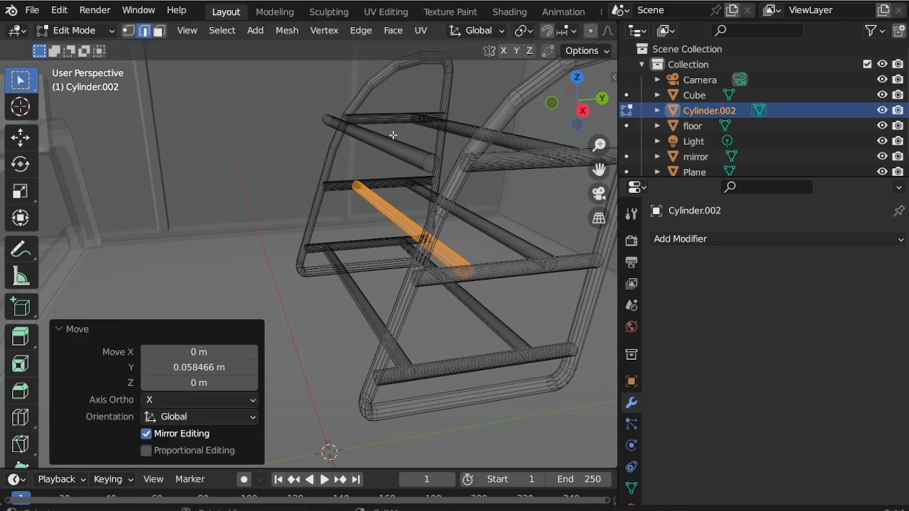
# Step: Move the duplicated top bar about 0.106 m along Y onto the side frames' top crosspieces
pyautogui.click(391, 139)
pyautogui.hotkey('ctrl', 'l')
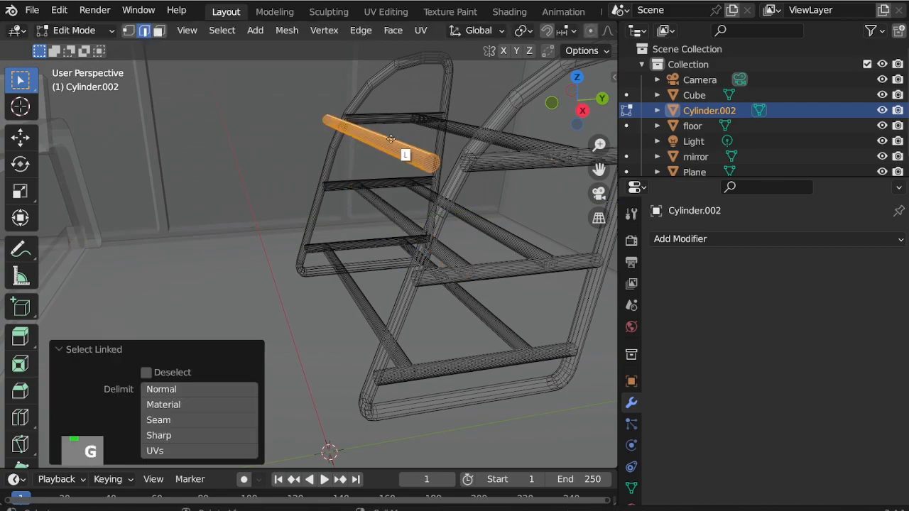
pyautogui.press('g')
pyautogui.press('y')
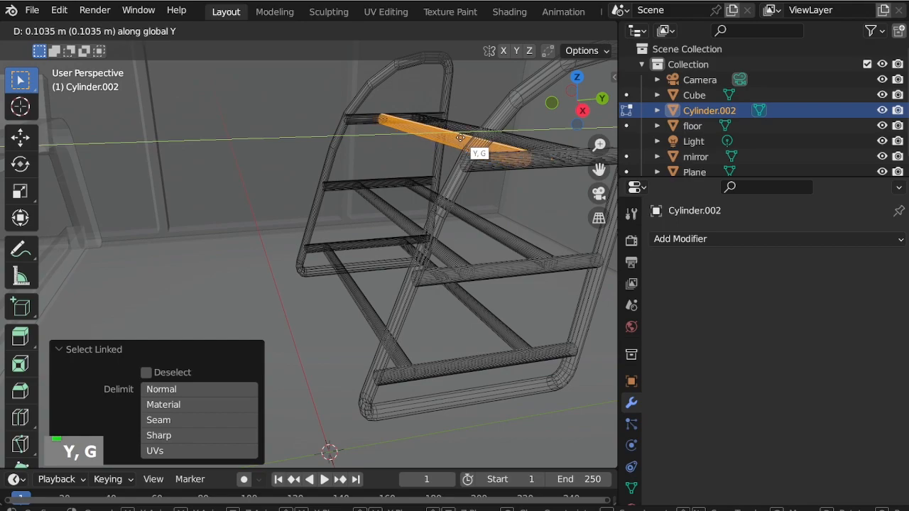
pyautogui.click(462, 138)
# Step: In top view, nudge the duplicated top bar about -0.0057 m along Y
pyautogui.moveTo(462, 138); pyautogui.dragTo(400, 205, button='middle')
pyautogui.press('KP_7')
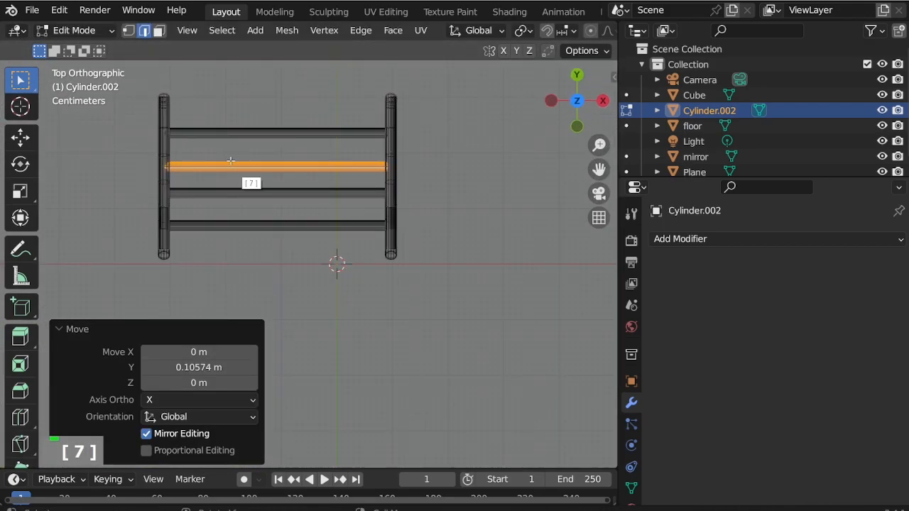
pyautogui.scroll(3, 230, 147)
pyautogui.press('g')
pyautogui.press('y')
pyautogui.click(275, 154)
# Step: In top view, shift the duplicated middle bar about -0.009 m along Y to even out the bar spacing
pyautogui.scroll(-2, 287, 203)
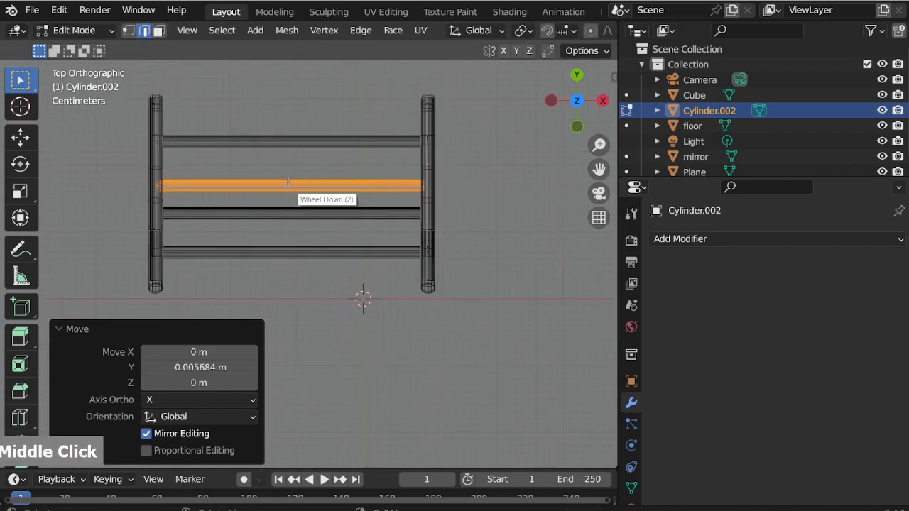
pyautogui.moveTo(288, 181); pyautogui.dragTo(278, 78, button='middle')
pyautogui.moveTo(273, 196); pyautogui.dragTo(226, 175, button='middle')
pyautogui.press('KP_7')
pyautogui.hotkey('alt', 'a')
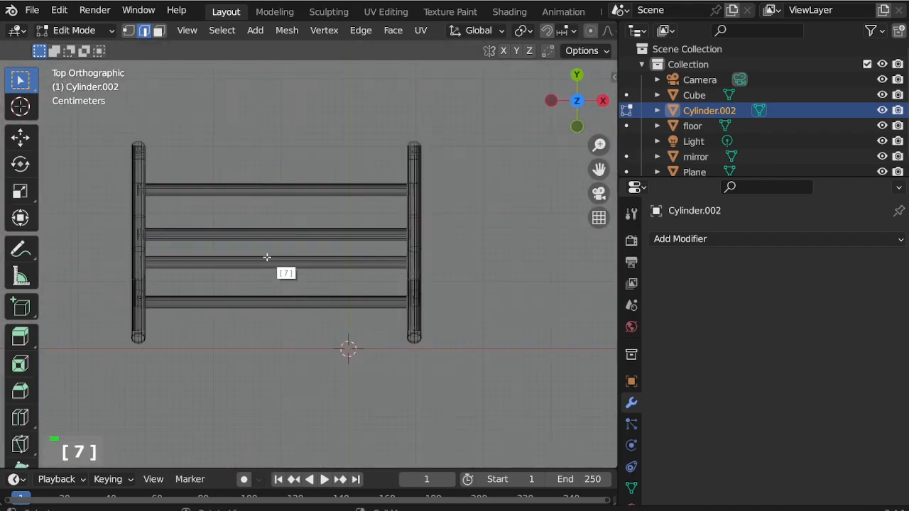
pyautogui.press('l')
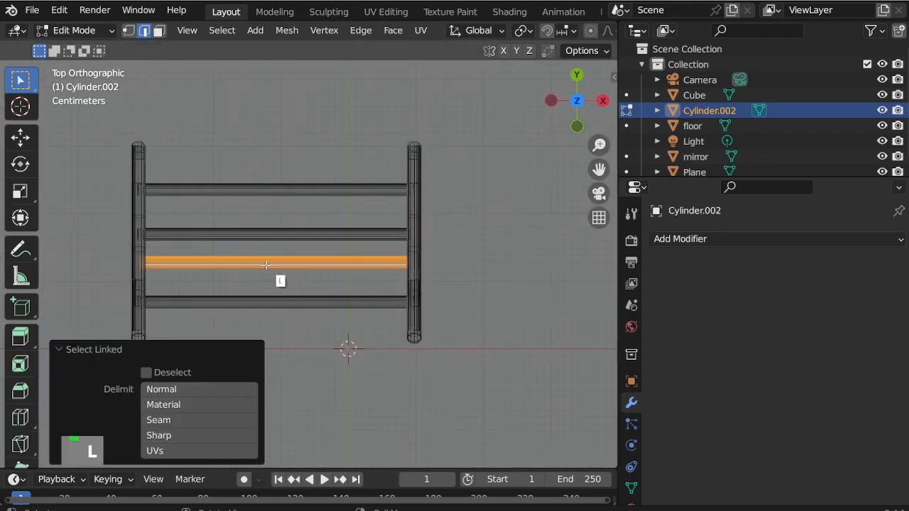
pyautogui.press('g')
pyautogui.press('y')
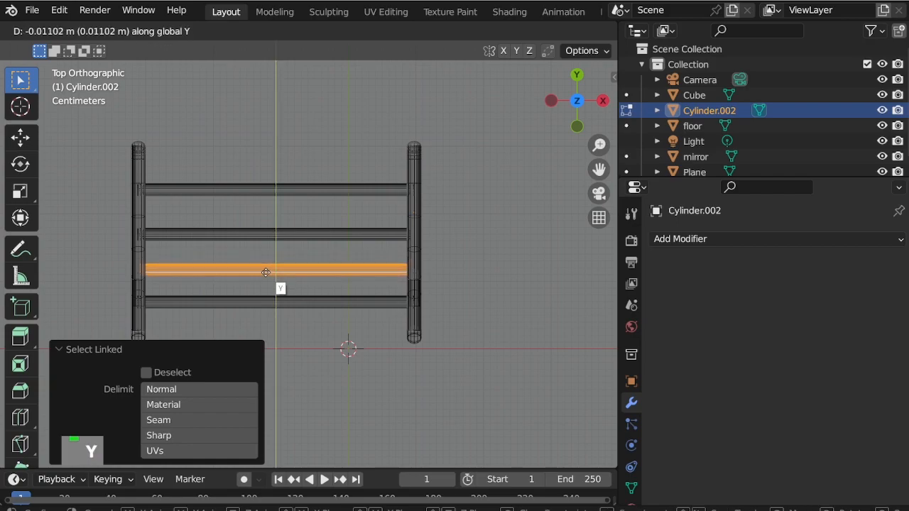
pyautogui.click(265, 269)
# Step: Turn off X-ray, return the rack to Object Mode and inspect its bars from several angles
pyautogui.scroll(-2, 345, 308)
pyautogui.moveTo(346, 309); pyautogui.dragTo(314, 211, button='middle')
pyautogui.scroll(-2, 331, 258)
pyautogui.scroll(3, 295, 161)
pyautogui.hotkey('alt', 'z')
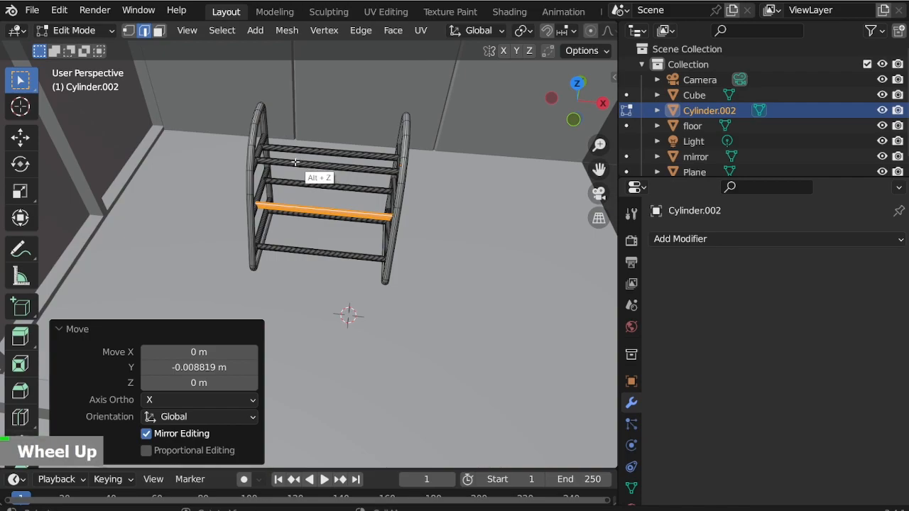
pyautogui.scroll(2, 295, 162)
pyautogui.doubleClick(79, 49)
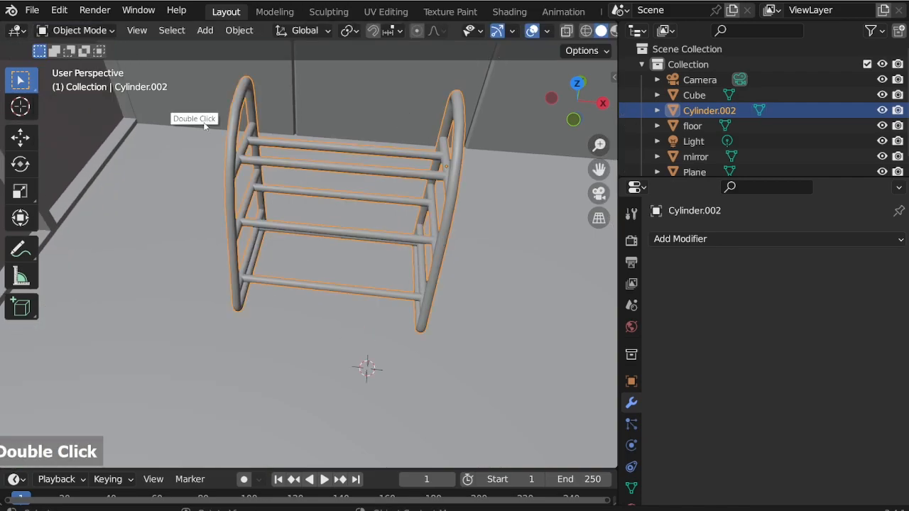
pyautogui.moveTo(361, 135); pyautogui.dragTo(224, 188, button='middle')
pyautogui.scroll(2, 230, 167)
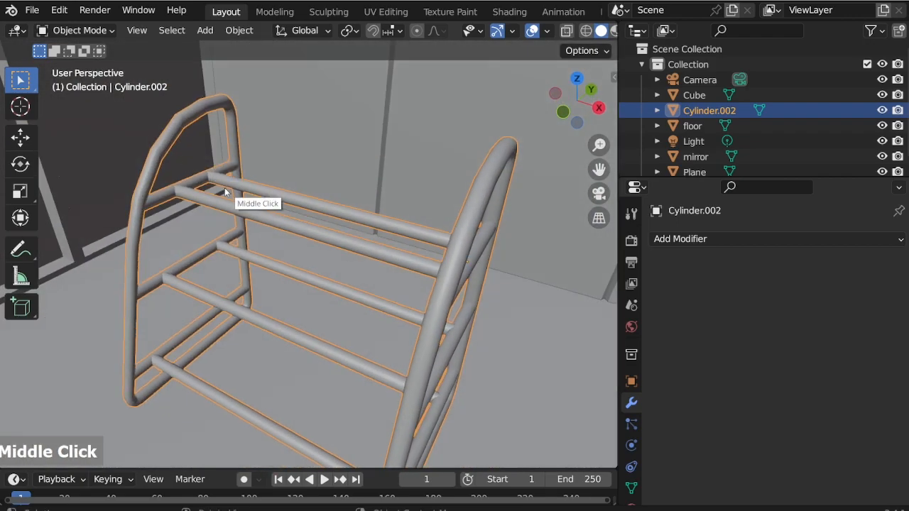
# Step: Add a 32-vertex cylinder mesh at the world origin and scale it uniformly to about 0.282
pyautogui.scroll(-2, 225, 188)
pyautogui.hotkey('shift', 'a')
pyautogui.moveTo(224, 188)
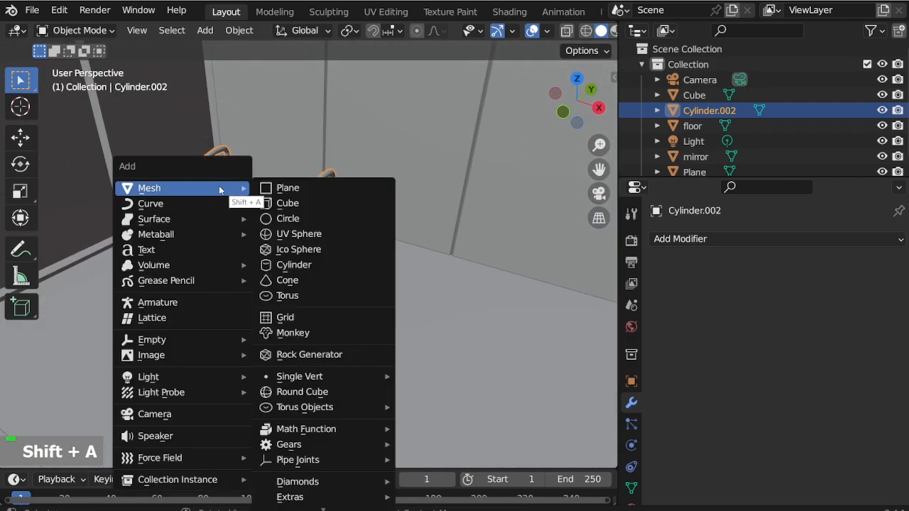
pyautogui.click(315, 265)
pyautogui.press('s')
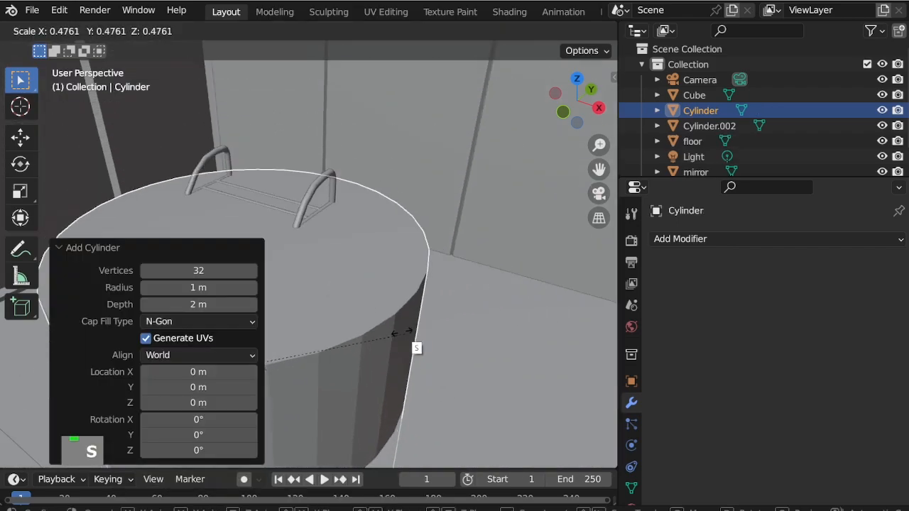
pyautogui.click(325, 285)
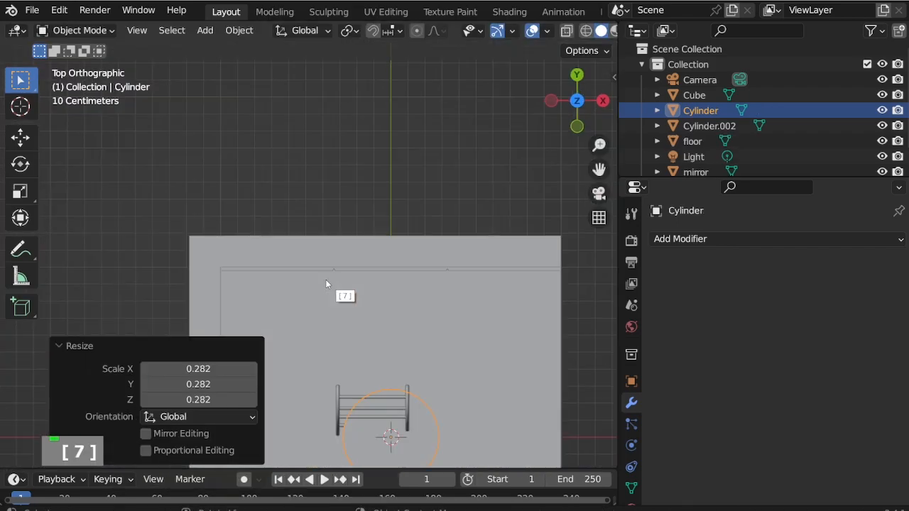
# Step: Rotate the new cylinder 90° in right side view so it lies horizontally
pyautogui.scroll(-2, 406, 321)
pyautogui.scroll(1, 436, 421)
pyautogui.scroll(3, 436, 418)
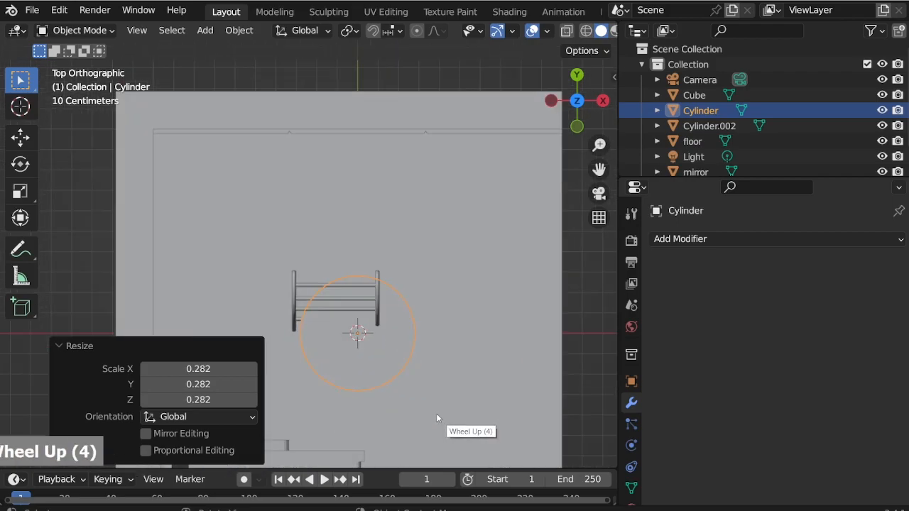
pyautogui.press('KP_3')
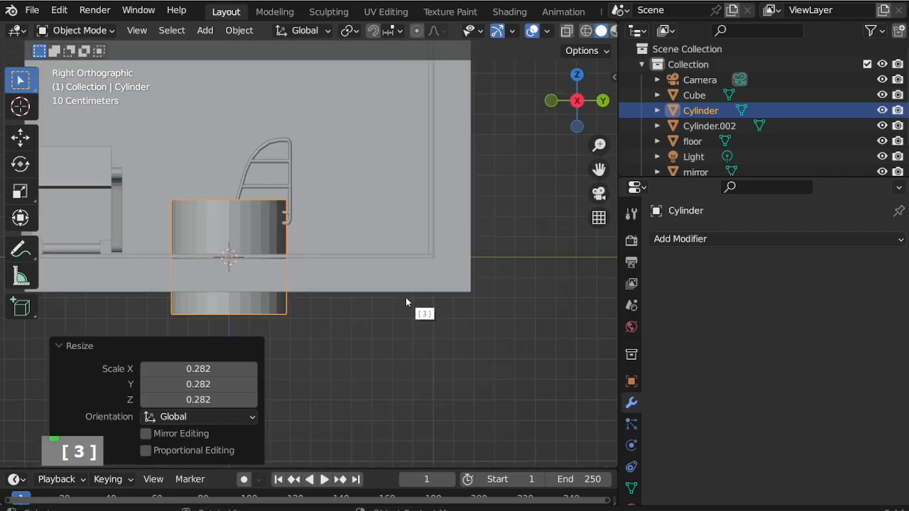
pyautogui.press('r')
pyautogui.press('9')
pyautogui.press('0')
pyautogui.press('Return')
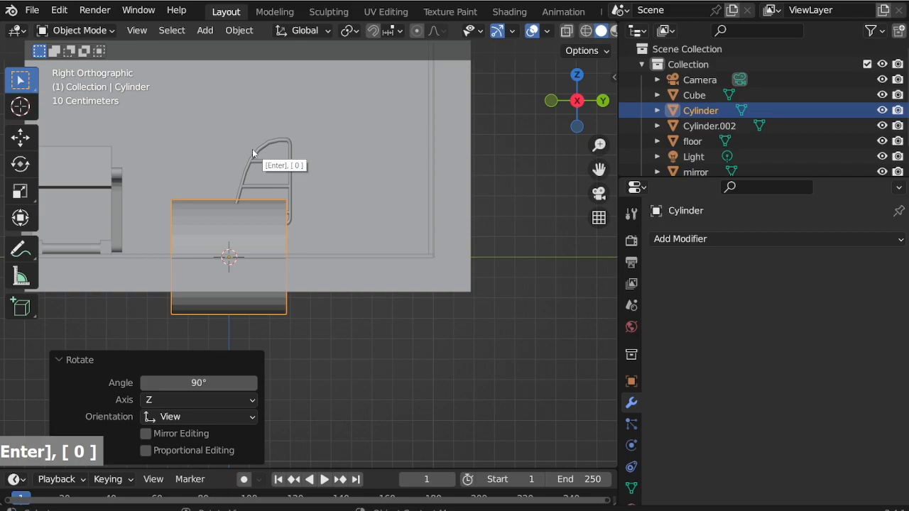
# Step: Shrink the horizontal cylinder and raise it about 0.517 m along Z, shifting it about -0.012 m along Y, beside the rack's top
pyautogui.press('s')
pyautogui.click(248, 302)
pyautogui.scroll(2, 246, 278)
pyautogui.press('g')
pyautogui.click(249, 182)
pyautogui.scroll(4, 240, 132)
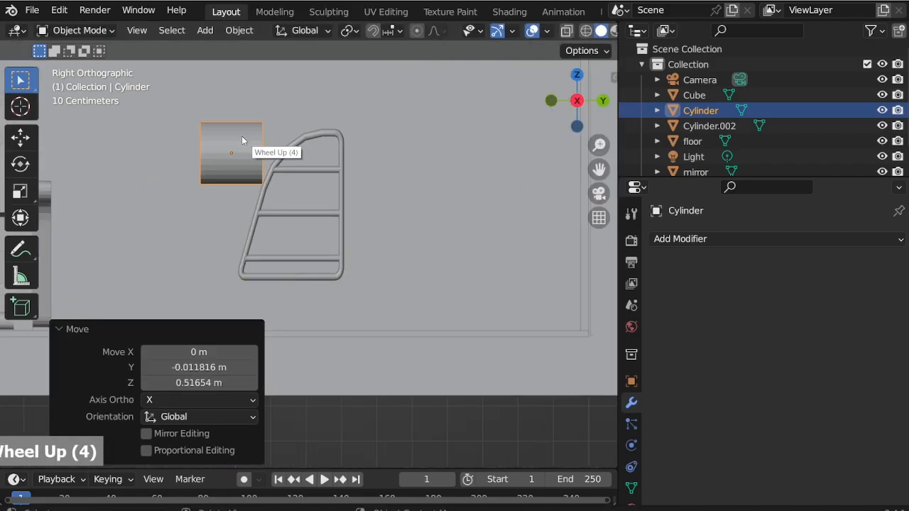
# Step: Scale the cylinder to about 0.606 along Y, and scale it uniformly to about 0.554
pyautogui.press('s')
pyautogui.press('y')
pyautogui.click(283, 163)
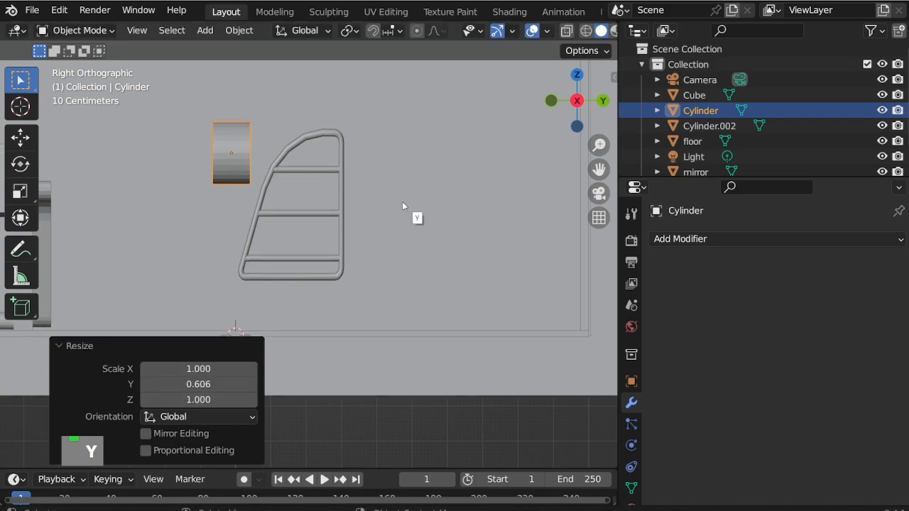
pyautogui.press('s')
pyautogui.click(313, 211)
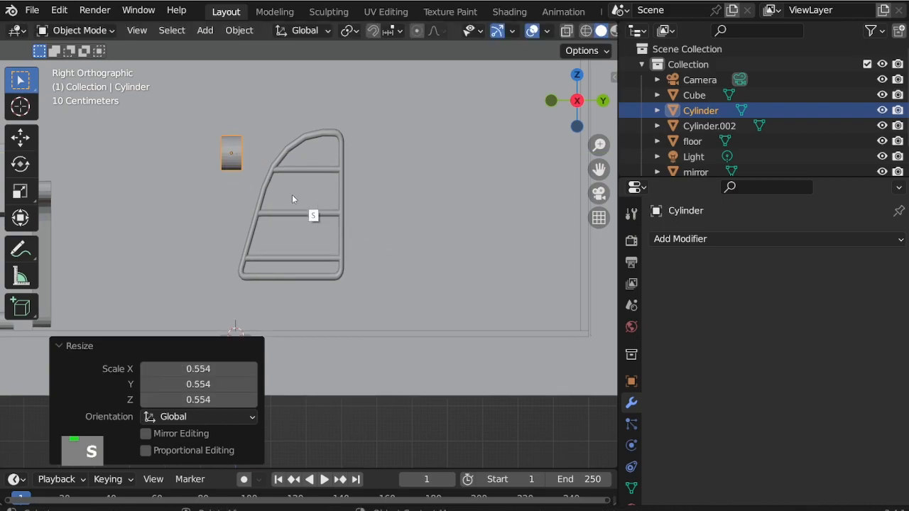
# Step: In right side view, move the cylinder about 0.117 m along Y and -0.019 m along Z to the rack's upper bar
pyautogui.scroll(2, 251, 160)
pyautogui.scroll(2, 284, 160)
pyautogui.scroll(-3, 258, 245)
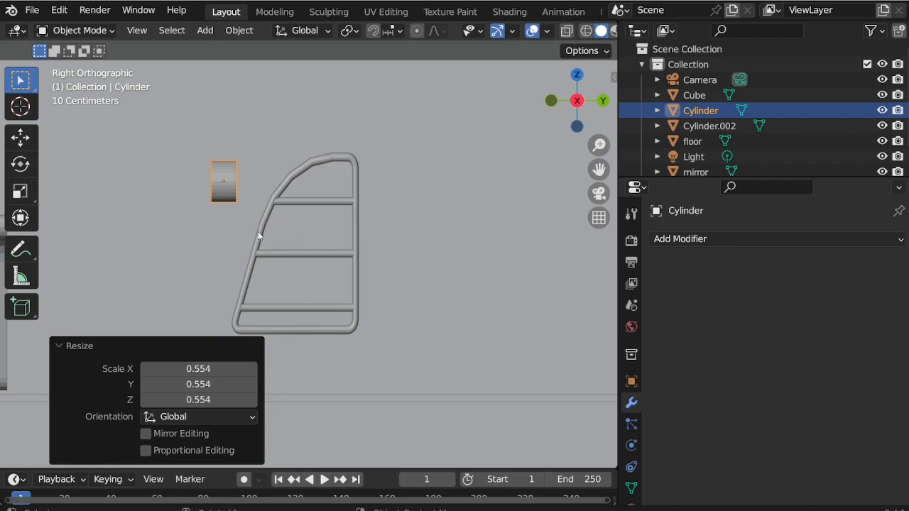
pyautogui.scroll(2, 258, 213)
pyautogui.press('g')
pyautogui.click(327, 205)
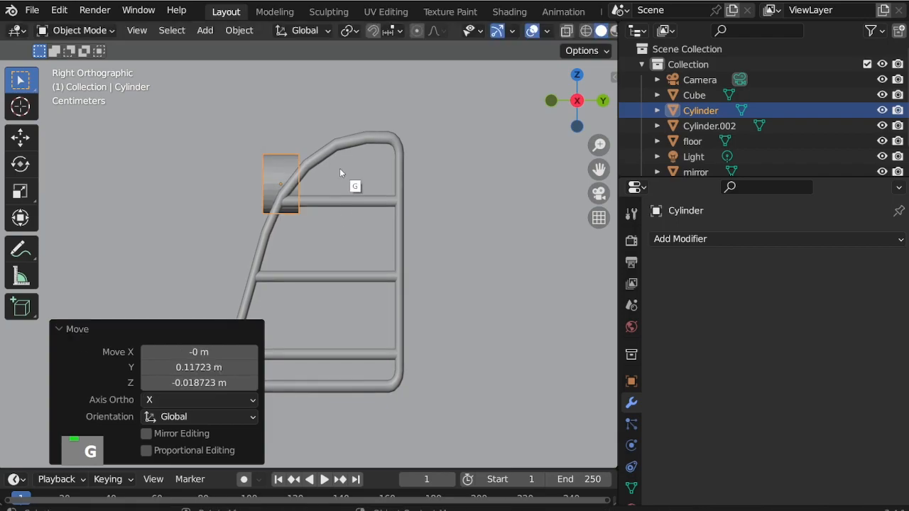
# Step: Compare the cylinder with the rack in perspective and scale it uniformly to about 0.648
pyautogui.scroll(-1, 340, 170)
pyautogui.moveTo(339, 170); pyautogui.dragTo(335, 232, button='middle')
pyautogui.scroll(3, 333, 232)
pyautogui.scroll(-2, 330, 234)
pyautogui.press('s')
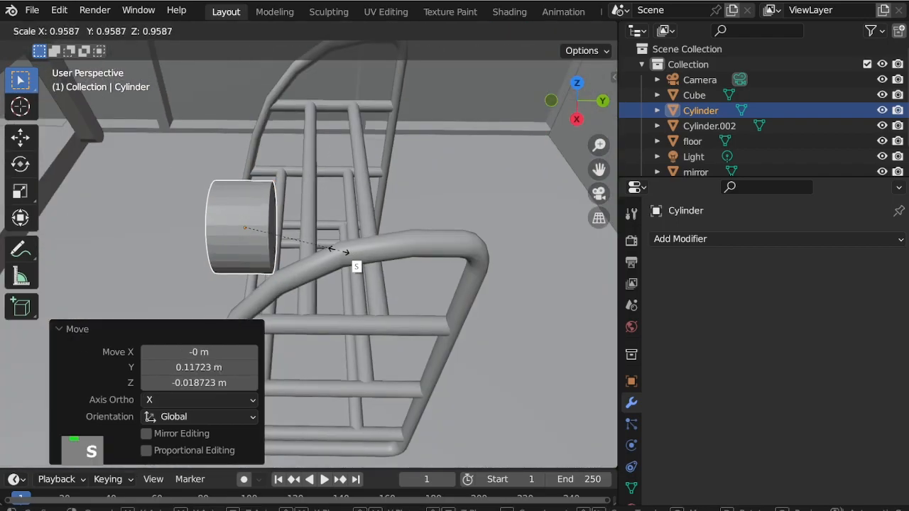
pyautogui.click(320, 254)
# Step: In top view, move the cylinder beside the rack's far side frame, between the two rearmost long bars, about -0.262 m in X and 0.098 m in Y
pyautogui.press('KP_7')
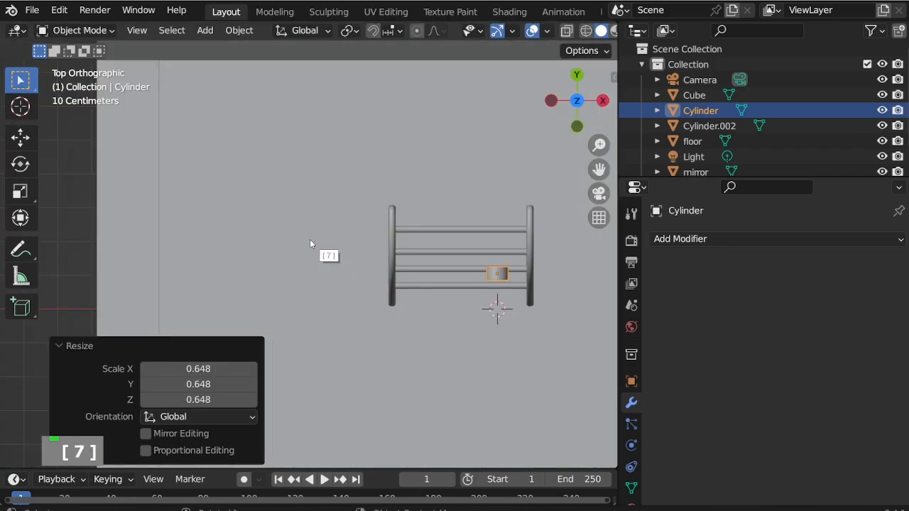
pyautogui.scroll(4, 497, 255)
pyautogui.press('g')
pyautogui.click(327, 304)
pyautogui.scroll(5, 444, 282)
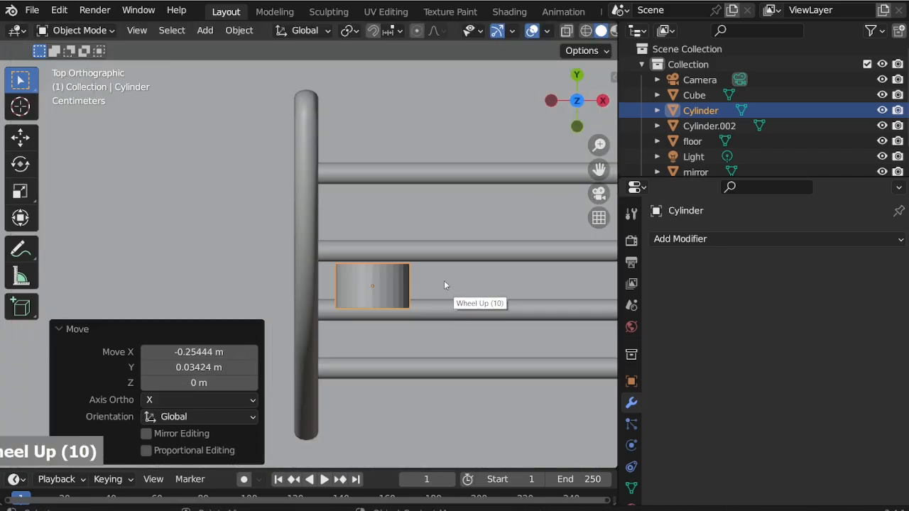
pyautogui.press('g')
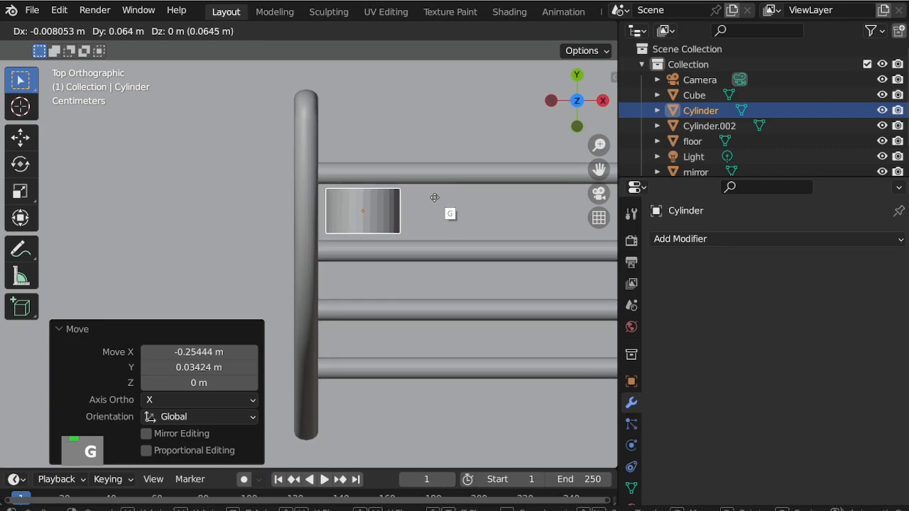
pyautogui.click(436, 211)
# Step: Lengthen the cylinder to about 3.192 times along Y and check its fit on the rack in perspective and right side view
pyautogui.press('s')
pyautogui.press('y')
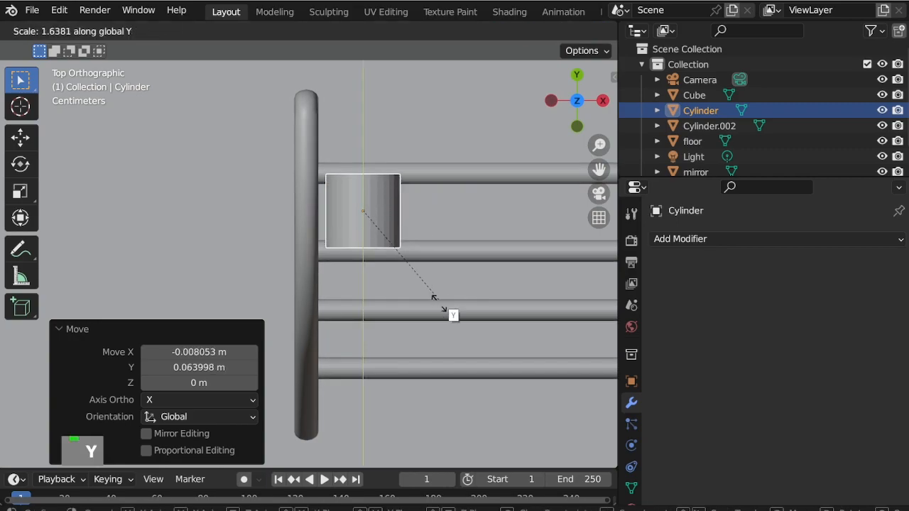
pyautogui.click(465, 414)
pyautogui.scroll(-2, 386, 213)
pyautogui.moveTo(386, 213); pyautogui.dragTo(210, 121, button='middle')
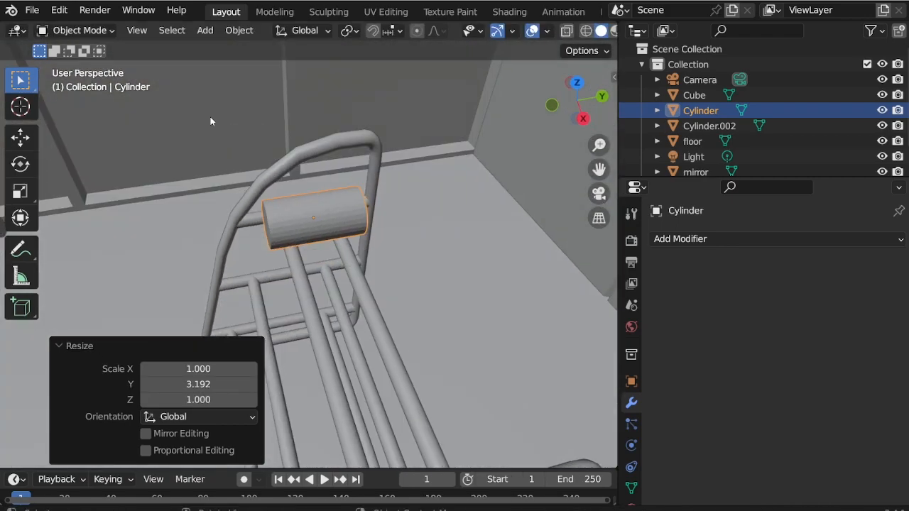
pyautogui.press('KP_3')
pyautogui.scroll(3, 365, 205)
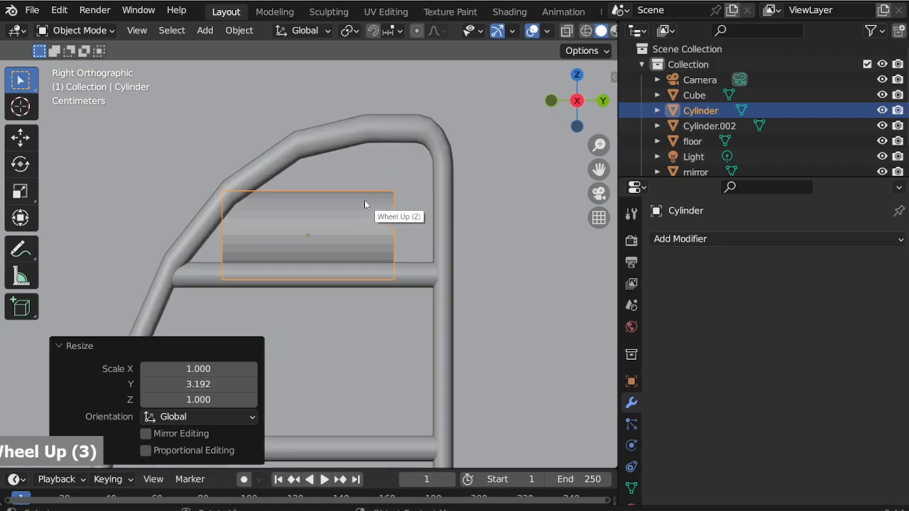
# Step: Delete the cylinder's lengthwise edges and the end cap nearest the frame's vertical post, keeping only the opposite end disc
pyautogui.scroll(2, 341, 206)
pyautogui.click(78, 30)
pyautogui.click(89, 63)
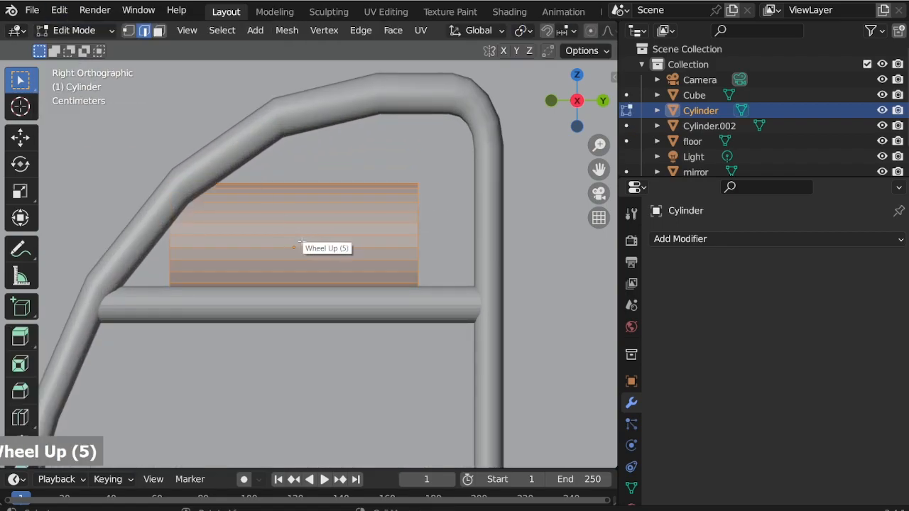
pyautogui.hotkey('alt', 'z')
pyautogui.moveTo(432, 339); pyautogui.dragTo(371, 120)
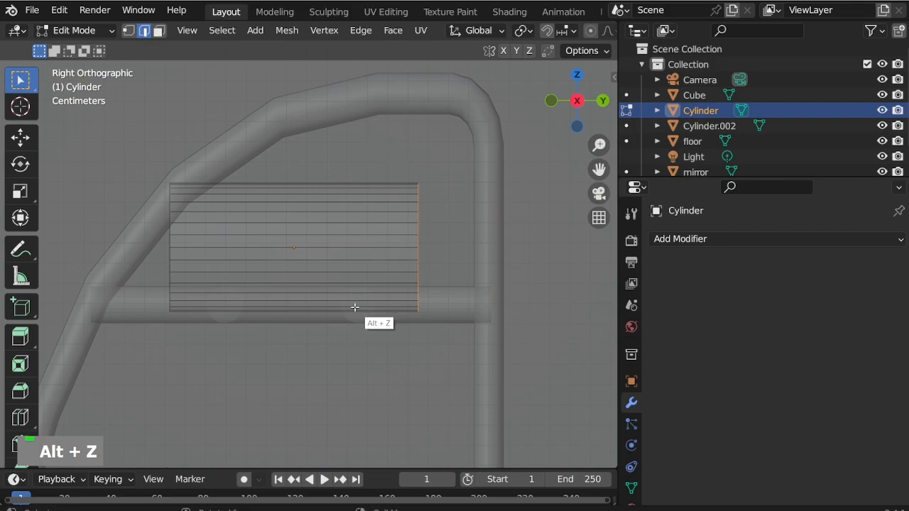
pyautogui.moveTo(358, 331); pyautogui.dragTo(332, 141)
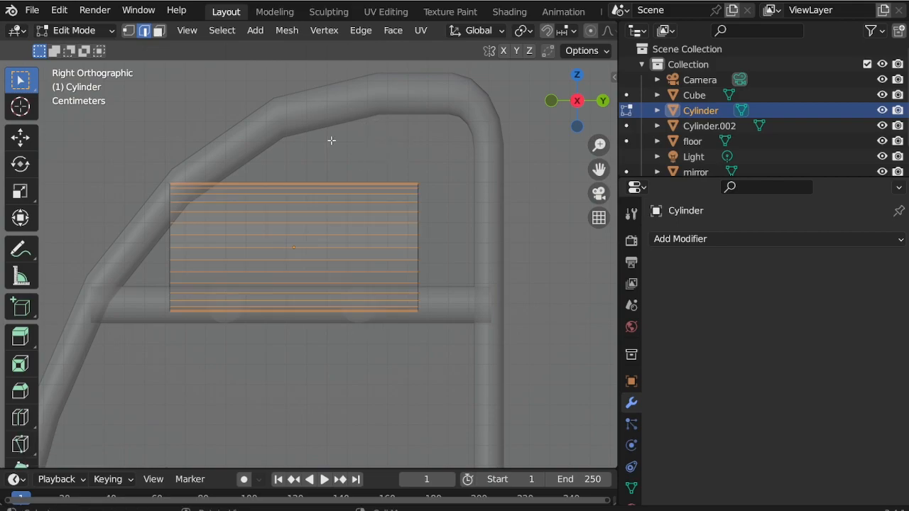
pyautogui.press('x')
pyautogui.click(304, 90)
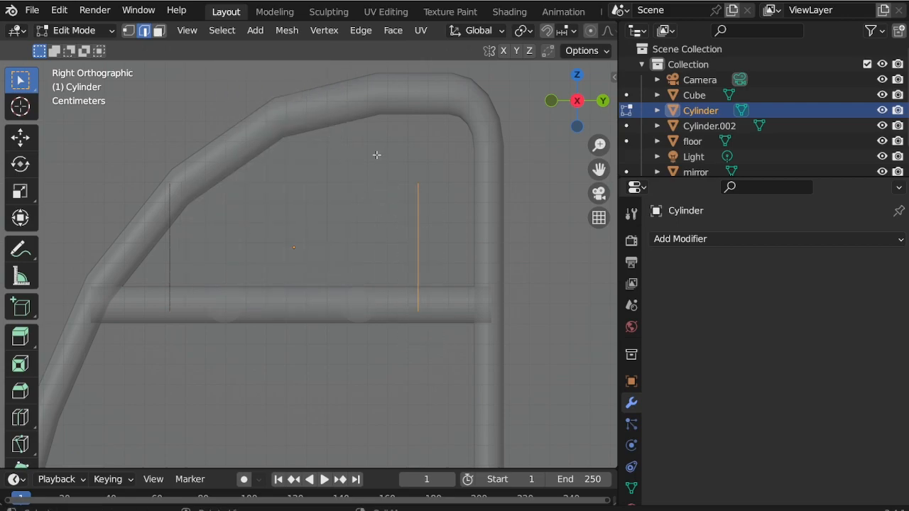
pyautogui.press('x')
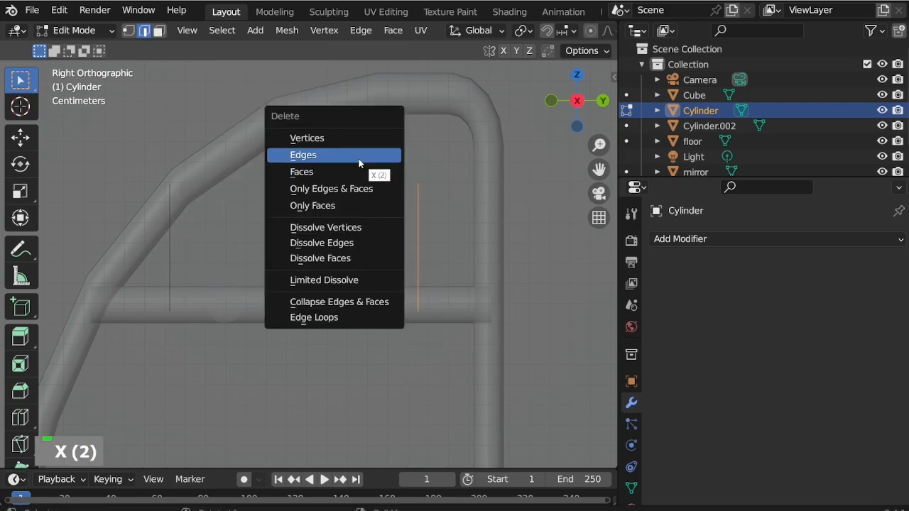
pyautogui.click(360, 164)
pyautogui.click(87, 30)
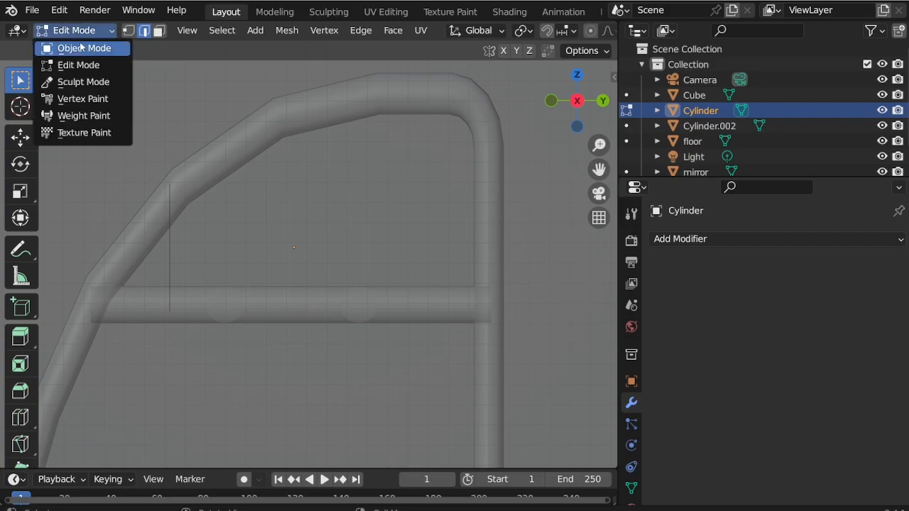
pyautogui.click(74, 47)
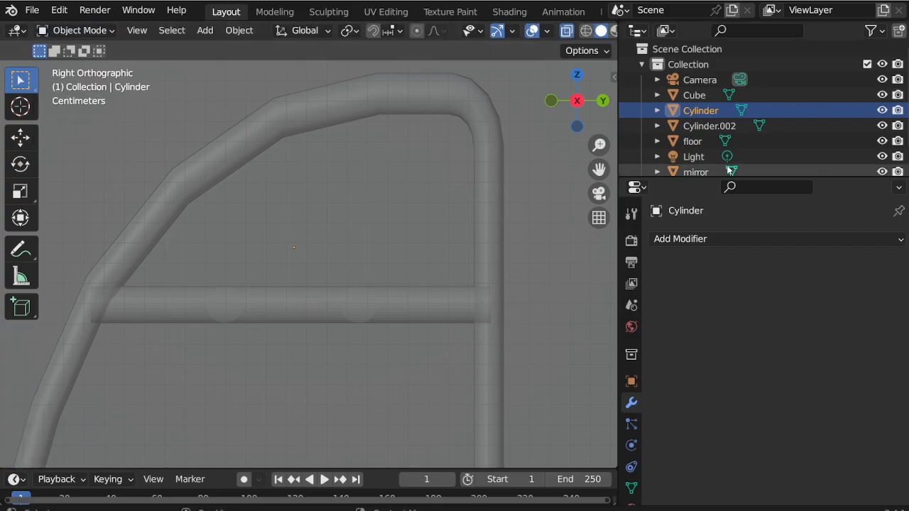
# Step: Add a Mirror modifier to the disc, mirroring only across the Z axis with Clipping enabled
pyautogui.click(719, 239)
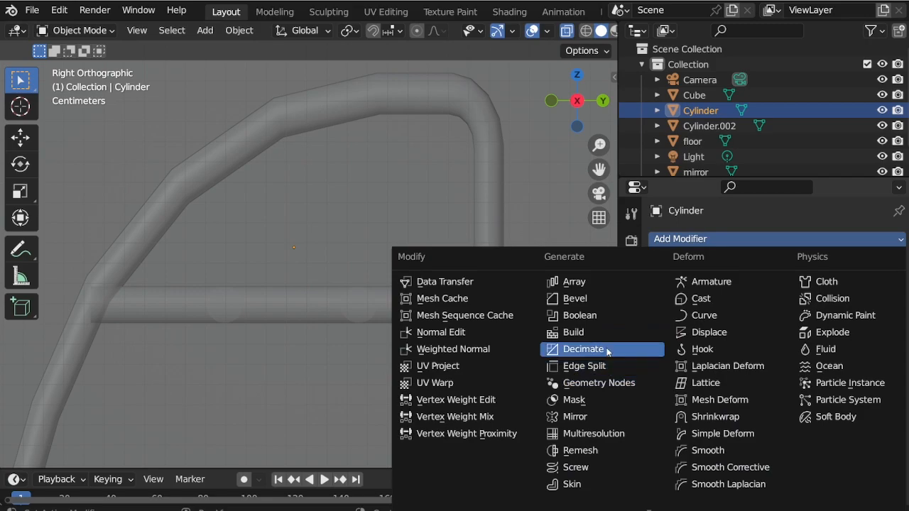
pyautogui.click(599, 417)
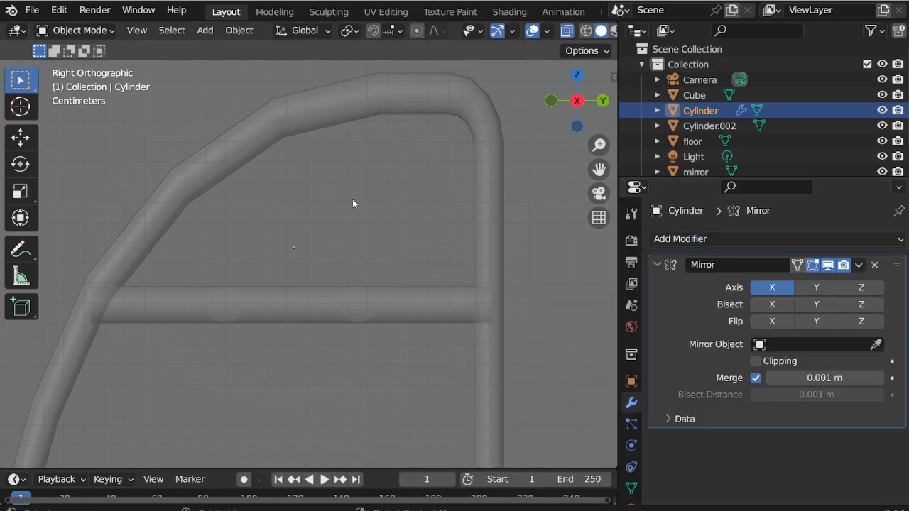
pyautogui.moveTo(354, 202); pyautogui.dragTo(365, 186, button='middle')
pyautogui.scroll(-7, 318, 181)
pyautogui.scroll(-6, 318, 184)
pyautogui.scroll(6, 345, 187)
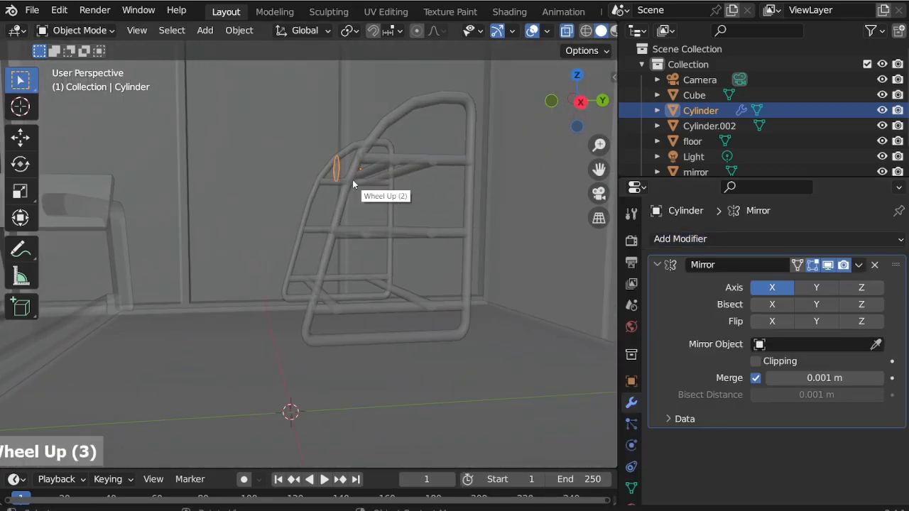
pyautogui.moveTo(371, 155); pyautogui.dragTo(395, 205, button='middle')
pyautogui.scroll(-2, 355, 224)
pyautogui.scroll(1, 331, 106)
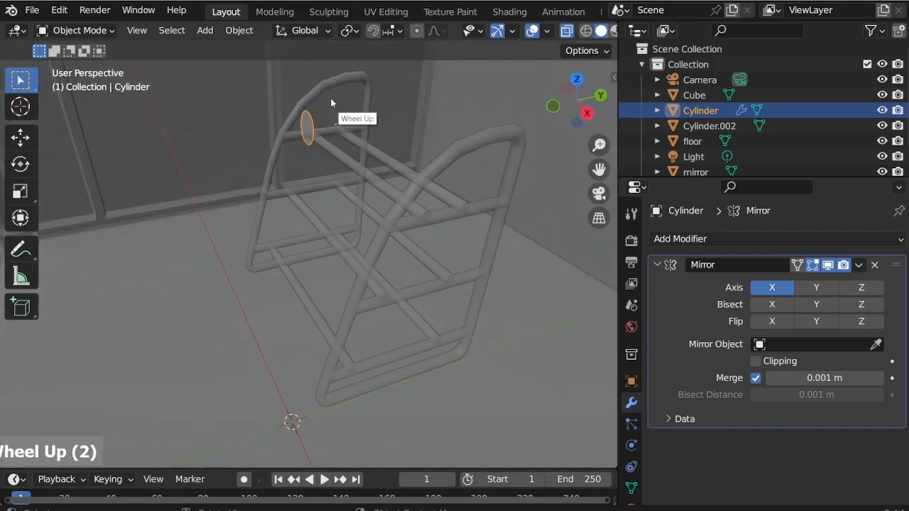
pyautogui.scroll(-2, 334, 102)
pyautogui.click(856, 288)
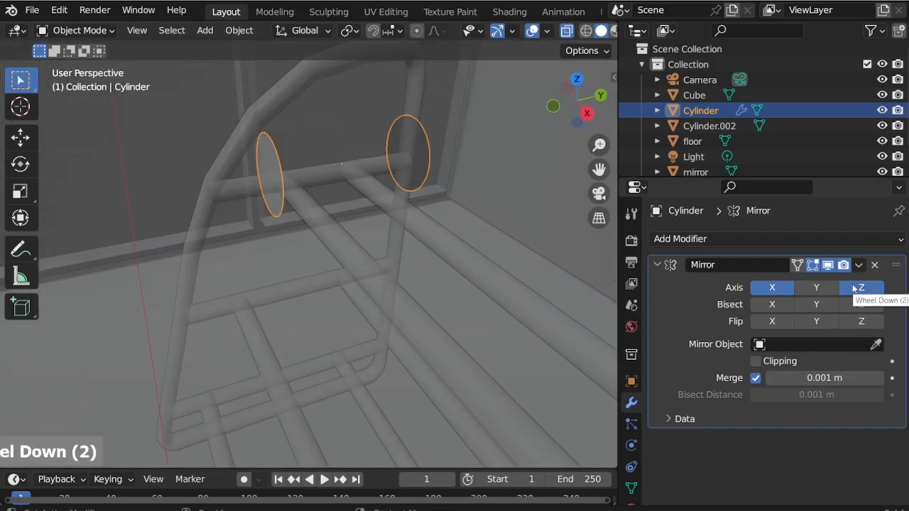
pyautogui.click(770, 290)
pyautogui.scroll(1, 501, 204)
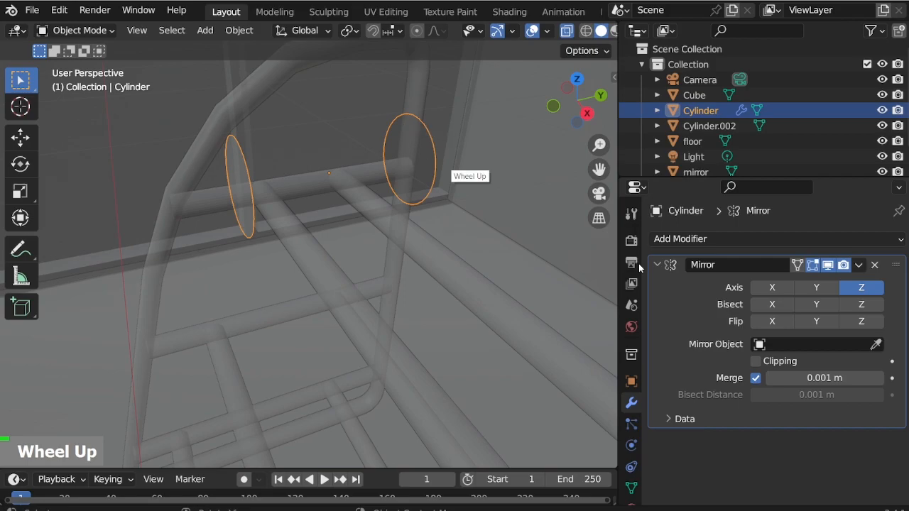
# Step: Extrude the disc's face about 0.0195 m towards the mirrored side to form a thick weight plate
pyautogui.click(78, 30)
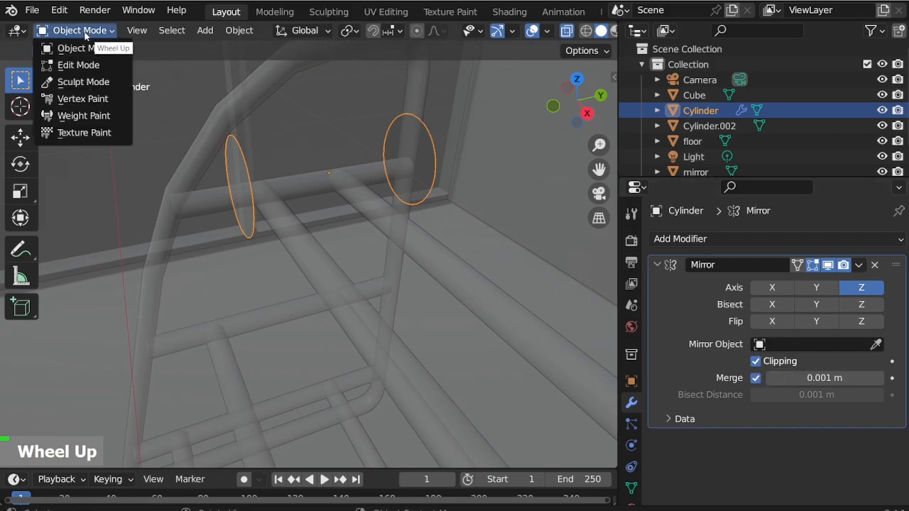
pyautogui.click(79, 62)
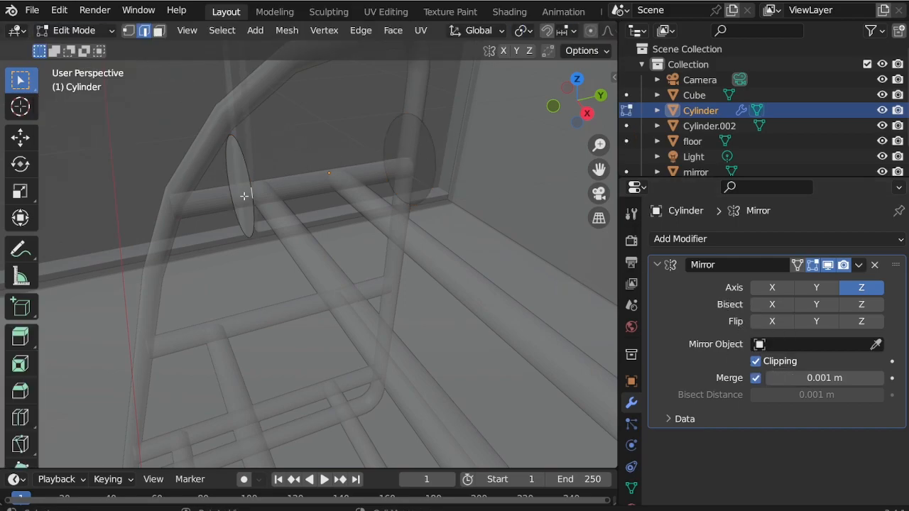
pyautogui.hotkey('alt', 'z')
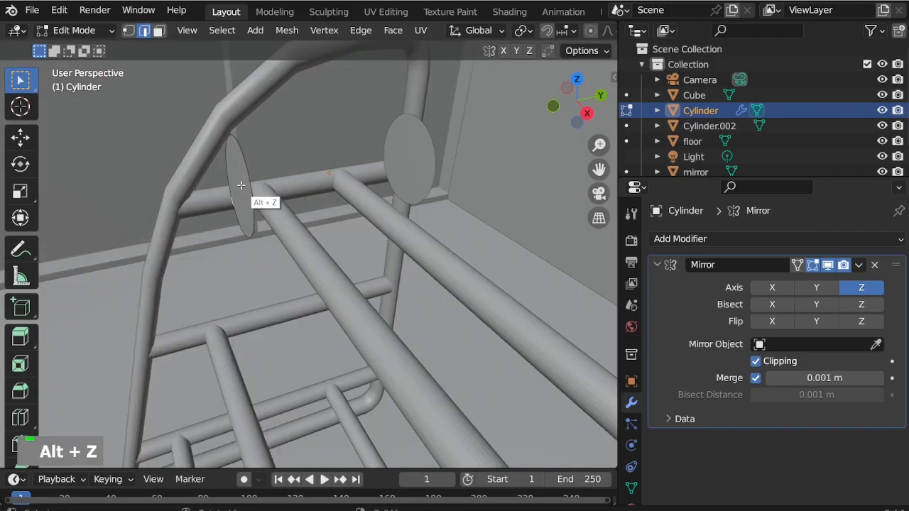
pyautogui.press('3')
pyautogui.click(241, 187)
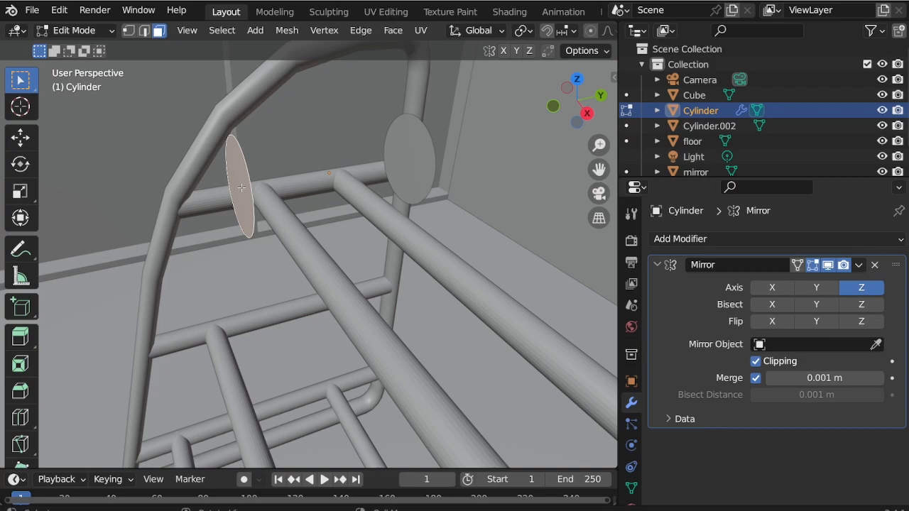
pyautogui.press('KP_3')
pyautogui.scroll(2, 315, 164)
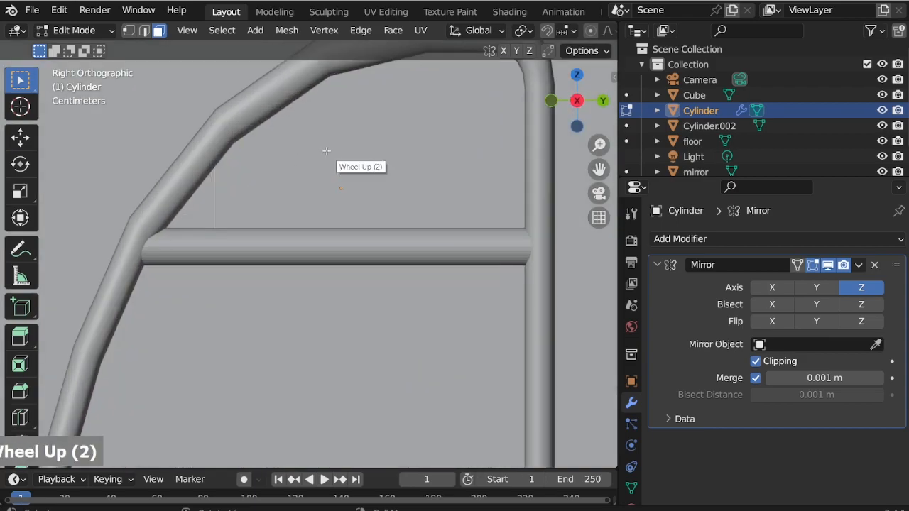
pyautogui.press('e')
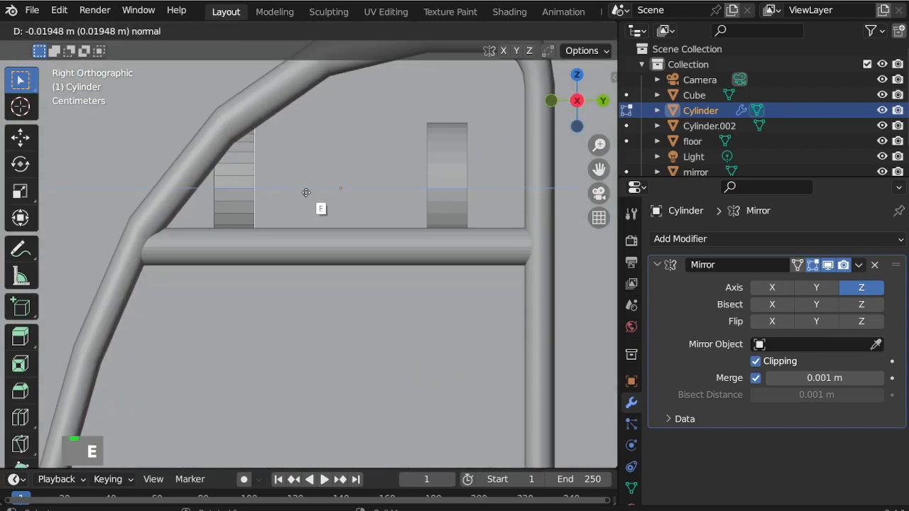
pyautogui.click(306, 192)
# Step: Inset the plate's inner face by about 0.66 m and extrude it about 0.044 m to the mirror centre as a handle
pyautogui.moveTo(270, 199); pyautogui.dragTo(290, 211, button='middle')
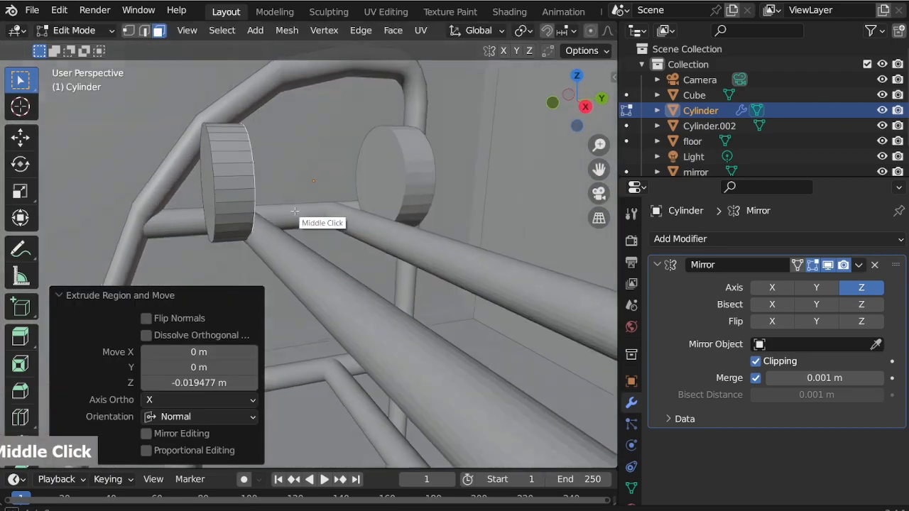
pyautogui.scroll(2, 331, 158)
pyautogui.scroll(-2, 329, 161)
pyautogui.moveTo(329, 162); pyautogui.dragTo(277, 214, button='middle')
pyautogui.scroll(1, 277, 213)
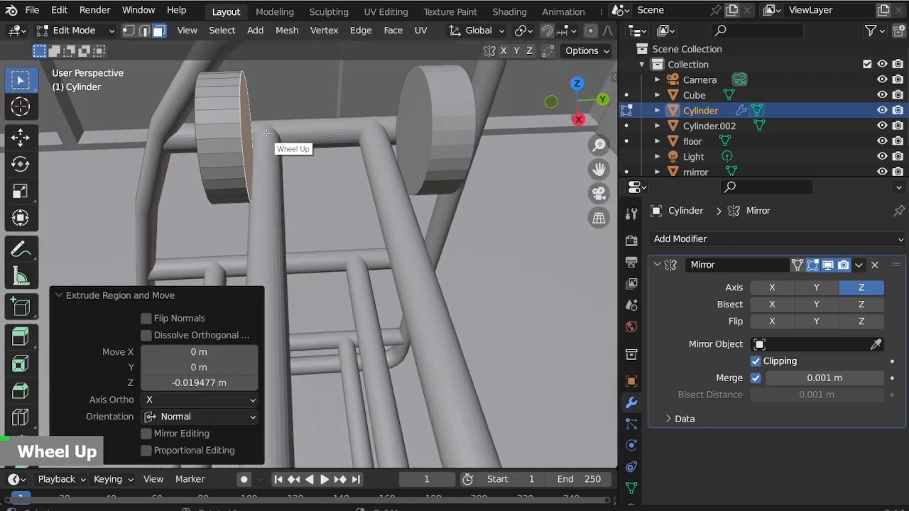
pyautogui.scroll(1, 265, 133)
pyautogui.moveTo(323, 142); pyautogui.dragTo(299, 152, button='middle')
pyautogui.press('i')
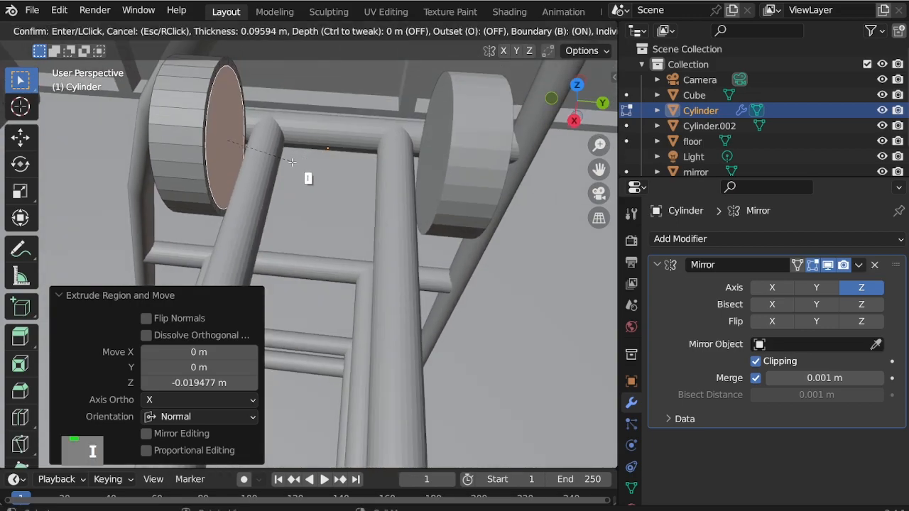
pyautogui.click(229, 150)
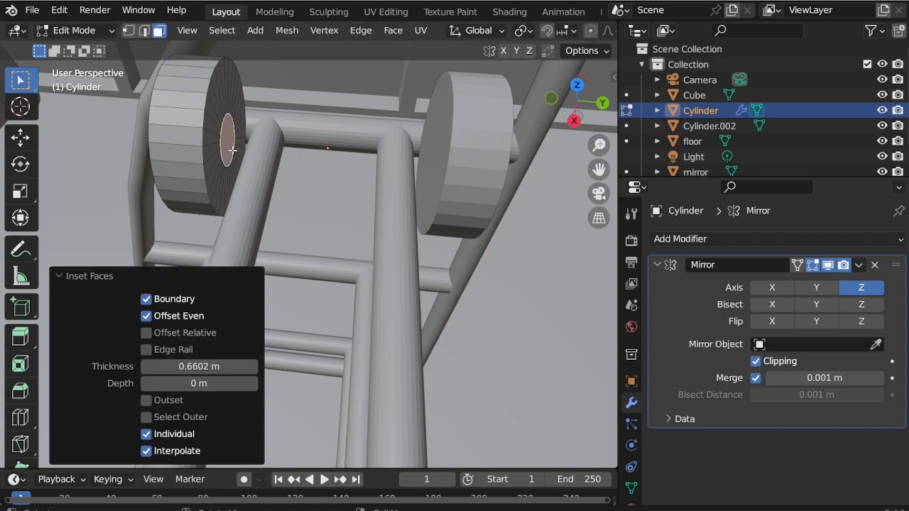
pyautogui.press('e')
pyautogui.click(339, 148)
# Step: Add supporting edge loops on the handle beside the plate (factor 0.954) and near both rims of the weight plate
pyautogui.moveTo(338, 147); pyautogui.dragTo(354, 160, button='middle')
pyautogui.scroll(3, 337, 151)
pyautogui.scroll(-2, 336, 151)
pyautogui.scroll(1, 354, 160)
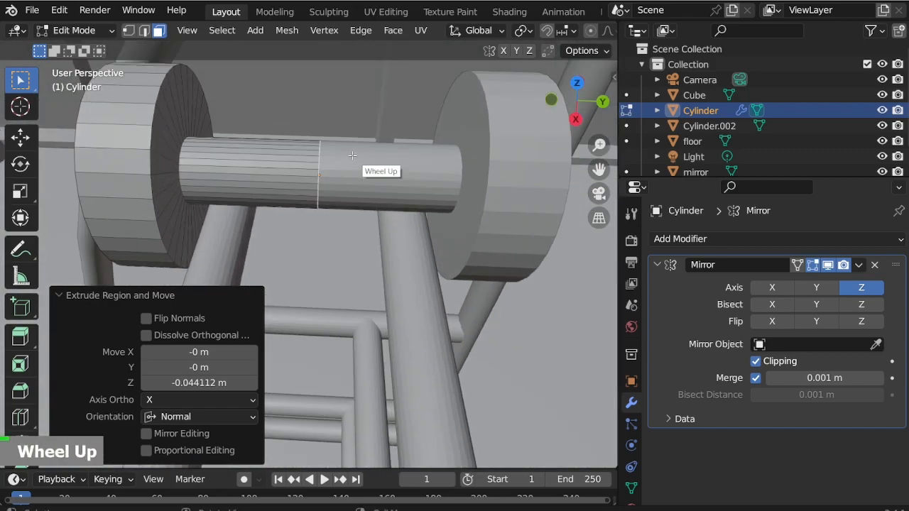
pyautogui.hotkey('ctrl', 'r')
pyautogui.click(256, 172)
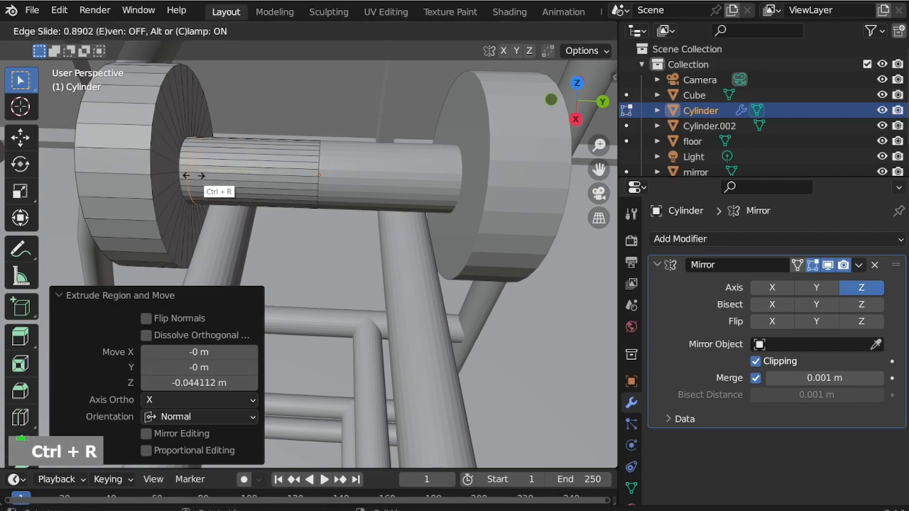
pyautogui.click(192, 175)
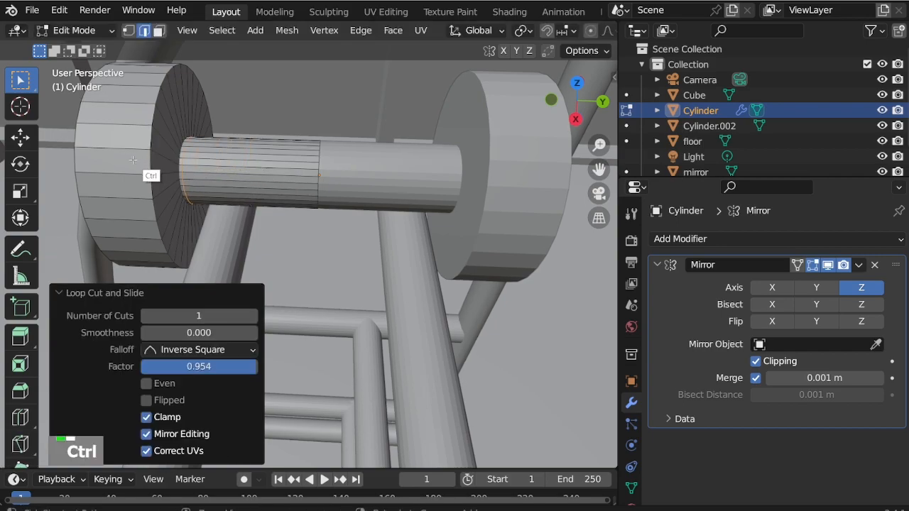
pyautogui.hotkey('ctrl', 'r')
pyautogui.click(110, 161)
pyautogui.click(79, 164)
pyautogui.hotkey('ctrl', 'r')
pyautogui.click(118, 165)
pyautogui.click(177, 158)
pyautogui.click(75, 30)
pyautogui.click(75, 47)
# Step: Smooth the dumbbell with a level 2 Subdivision modifier
pyautogui.hotkey('ctrl', '2')
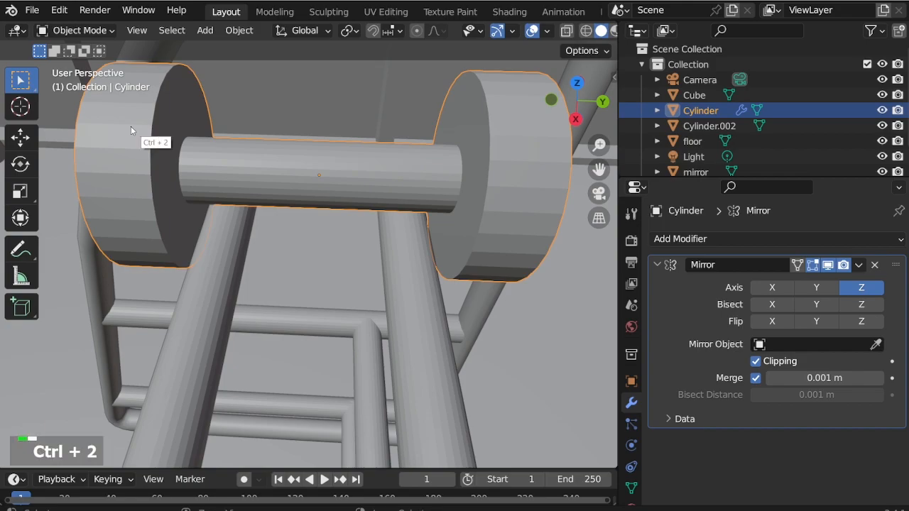
pyautogui.scroll(-3, 239, 147)
pyautogui.scroll(1, 221, 142)
pyautogui.scroll(4, 222, 142)
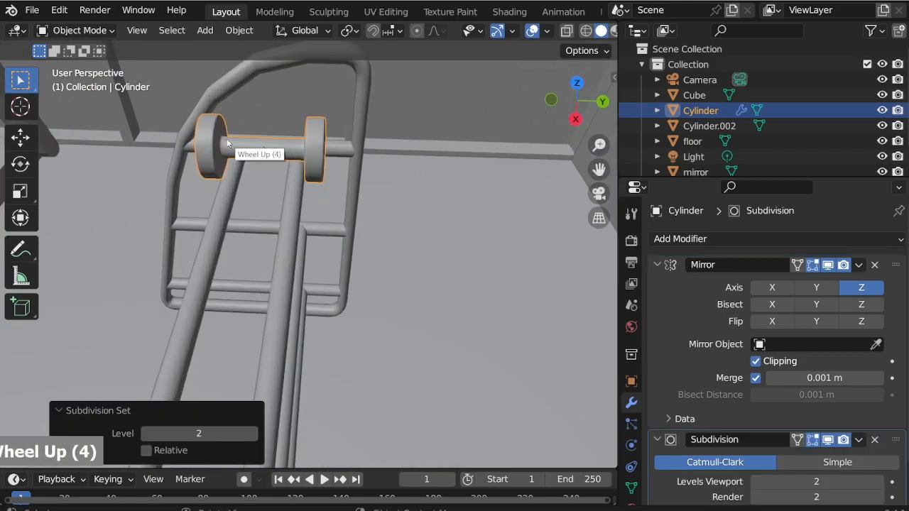
pyautogui.moveTo(339, 198); pyautogui.dragTo(323, 109, button='middle')
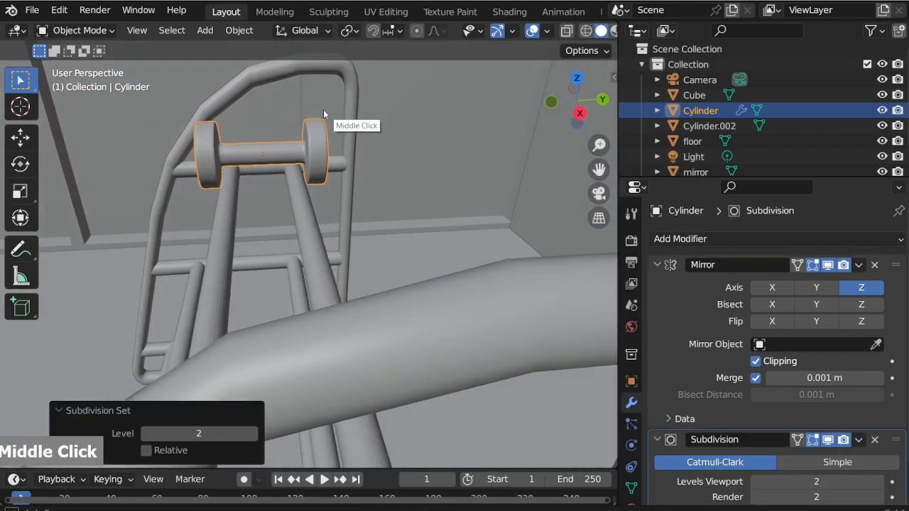
# Step: Lower the dumbbell about 0.0092 m along Z so it sits on the rack's top rails
pyautogui.press('KP_3')
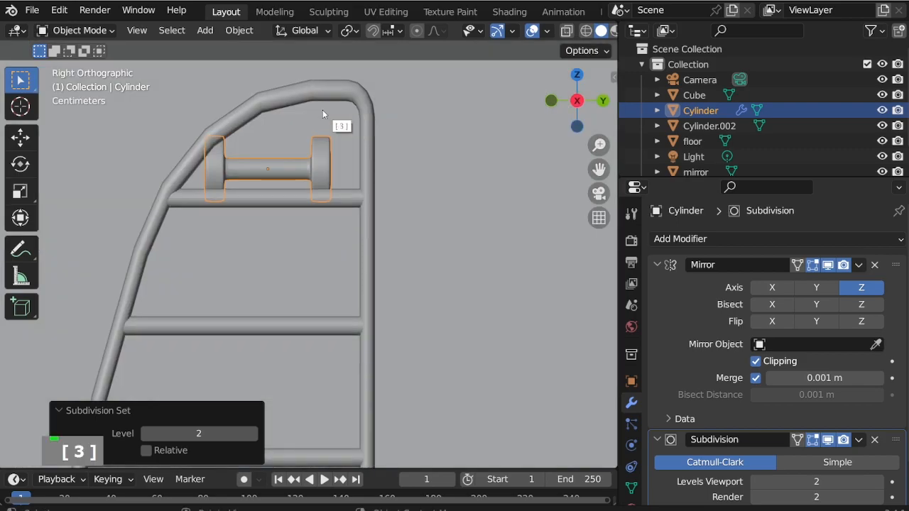
pyautogui.scroll(3, 294, 155)
pyautogui.press('g')
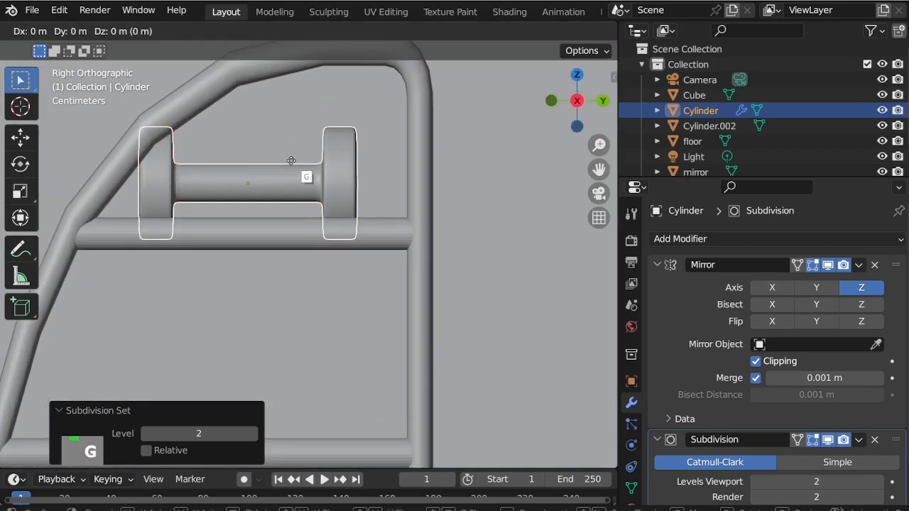
pyautogui.press('z')
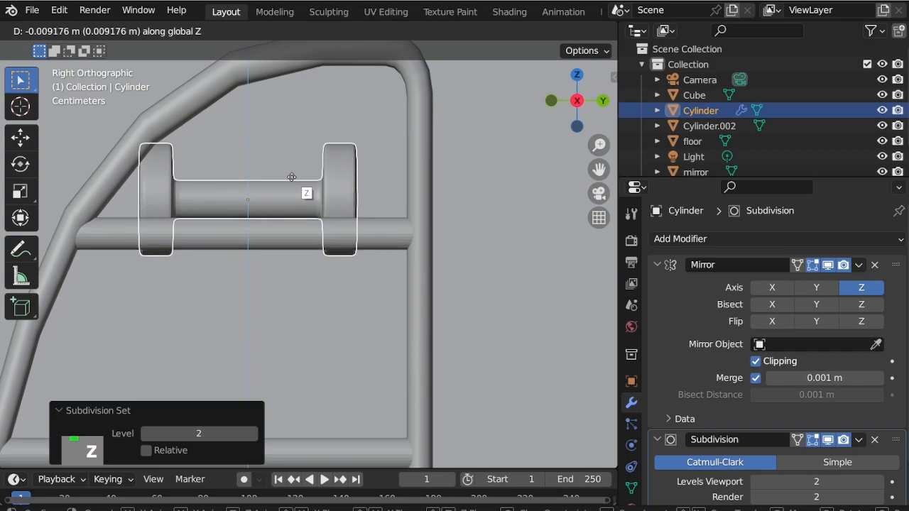
pyautogui.click(283, 193)
# Step: Duplicate the dumbbell about 0.067 m along X on the rack's top rails and scale the copy to 1.155
pyautogui.scroll(-3, 283, 193)
pyautogui.moveTo(275, 201); pyautogui.dragTo(346, 242, button='middle')
pyautogui.scroll(-2, 211, 226)
pyautogui.scroll(1, 359, 218)
pyautogui.scroll(1, 238, 201)
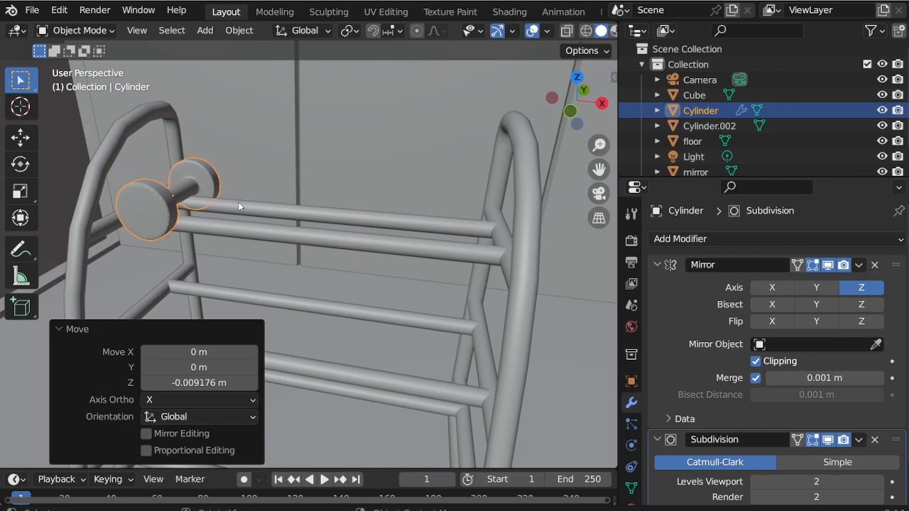
pyautogui.hotkey('shift', 'd')
pyautogui.press('x')
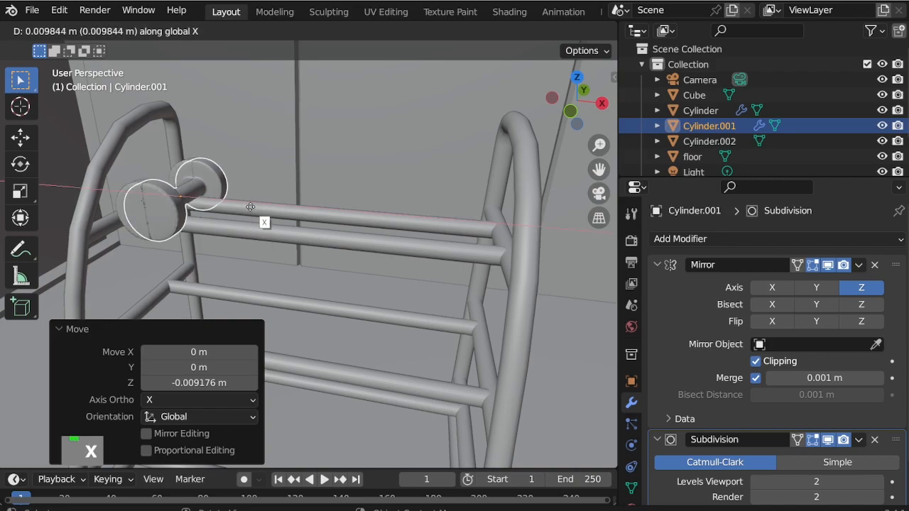
pyautogui.click(288, 225)
pyautogui.press('s')
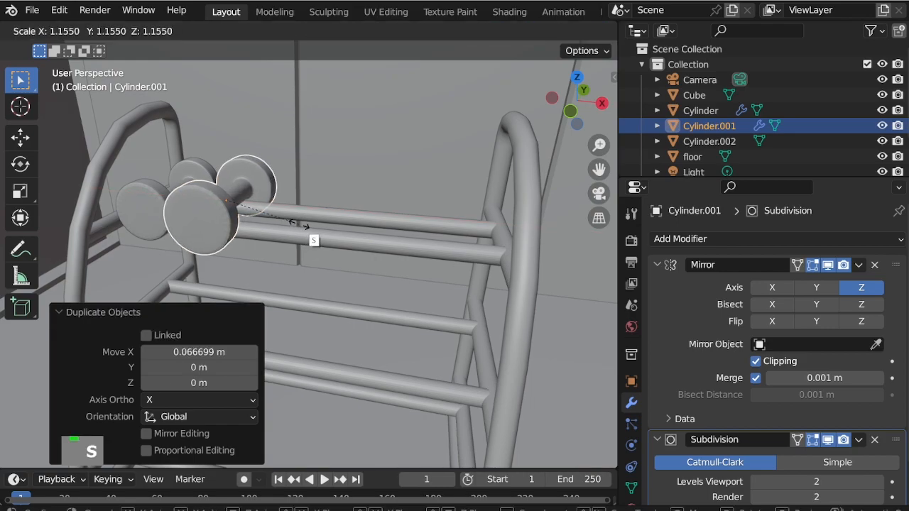
pyautogui.click(298, 225)
# Step: Move the larger dumbbell about 0.24 m in total along X to the opposite end of the top rails
pyautogui.press('g')
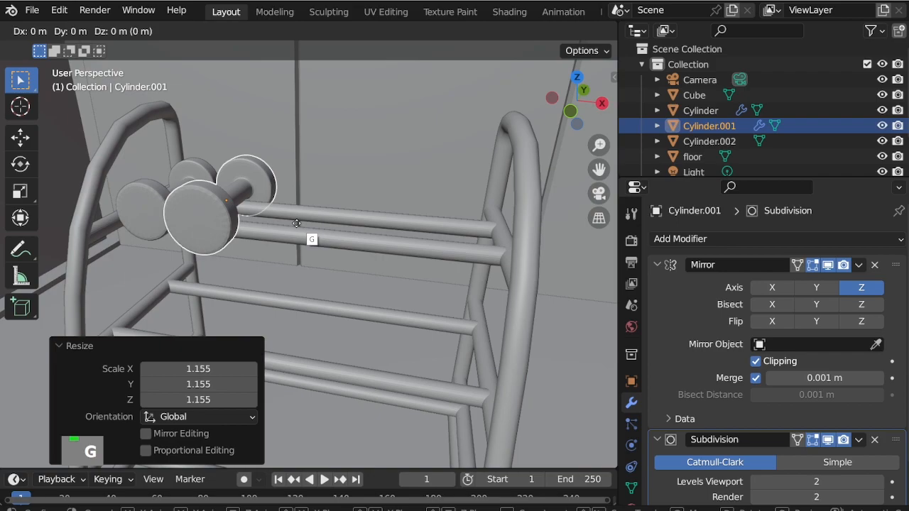
pyautogui.press('x')
pyautogui.click(304, 226)
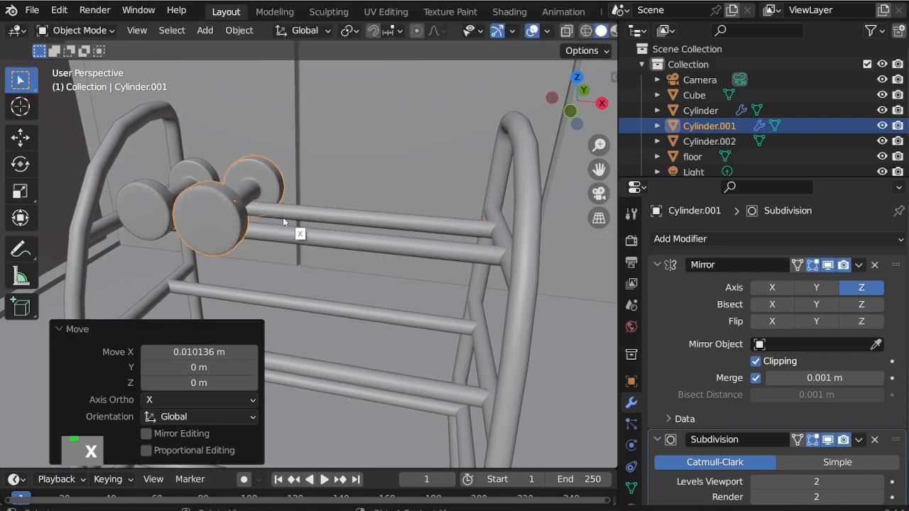
pyautogui.scroll(-4, 277, 216)
pyautogui.scroll(2, 262, 211)
pyautogui.scroll(1, 262, 215)
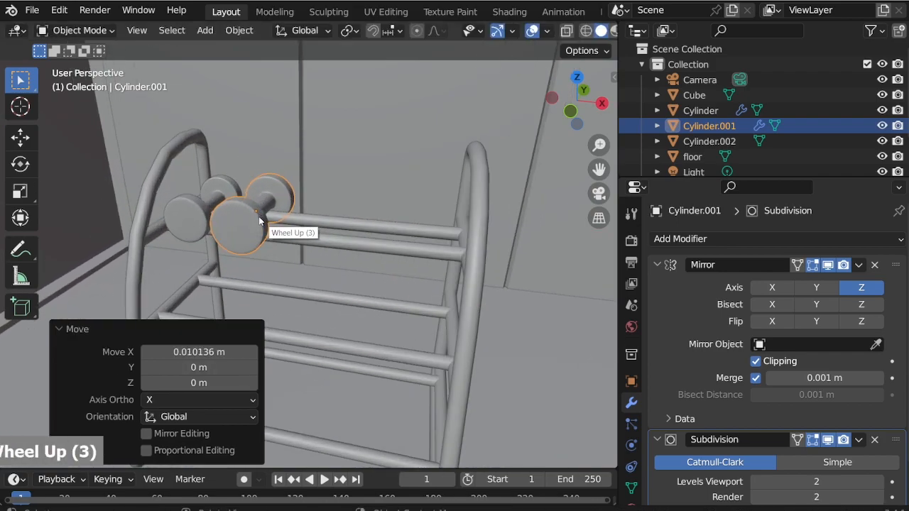
pyautogui.press('KP_7')
pyautogui.press('g')
pyautogui.press('x')
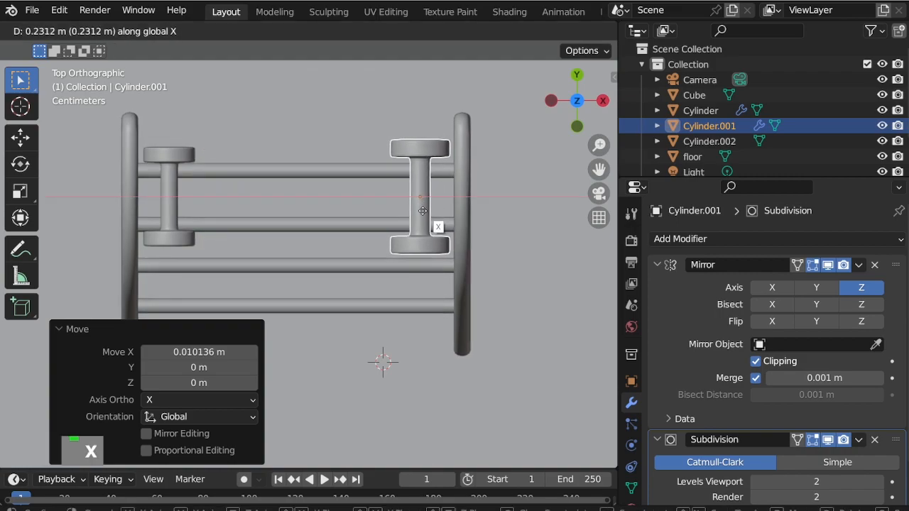
pyautogui.click(424, 213)
# Step: Add an Array modifier to the small dumbbell with a relative X offset of 1.2 and a count of 3
pyautogui.click(160, 156)
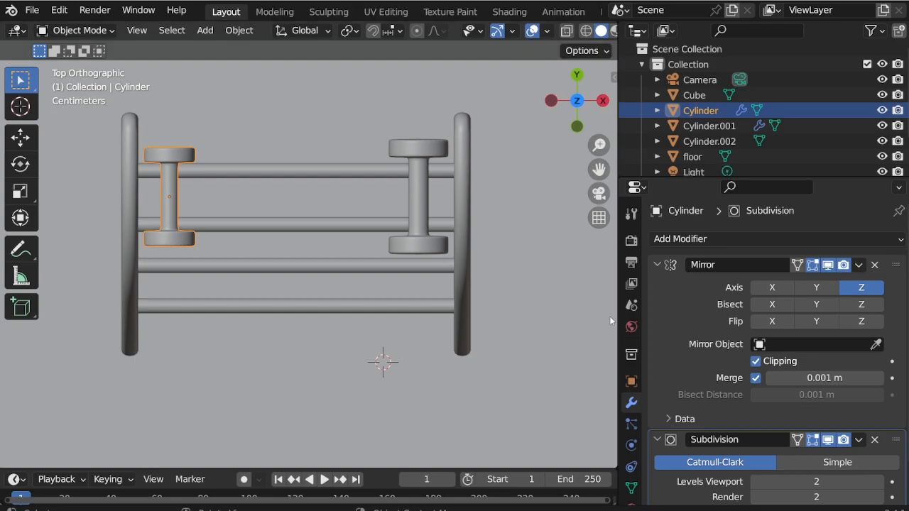
pyautogui.click(657, 264)
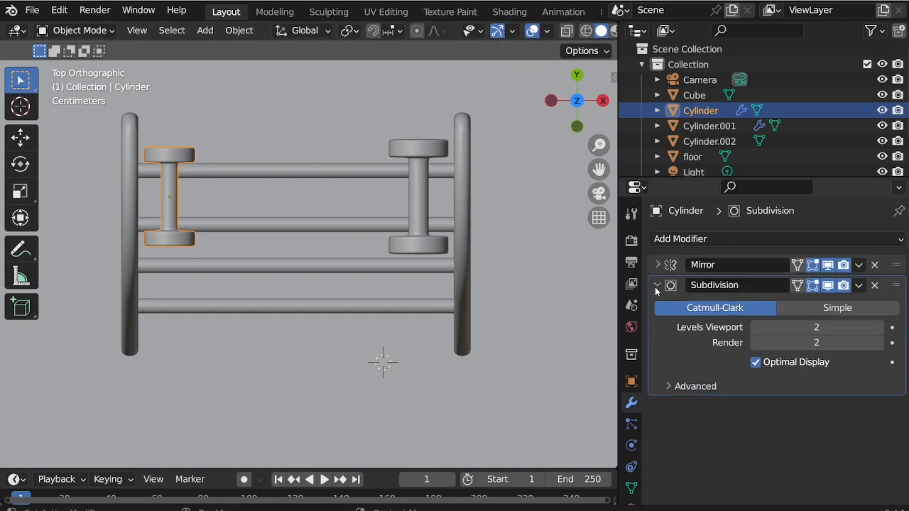
pyautogui.click(655, 285)
pyautogui.click(718, 241)
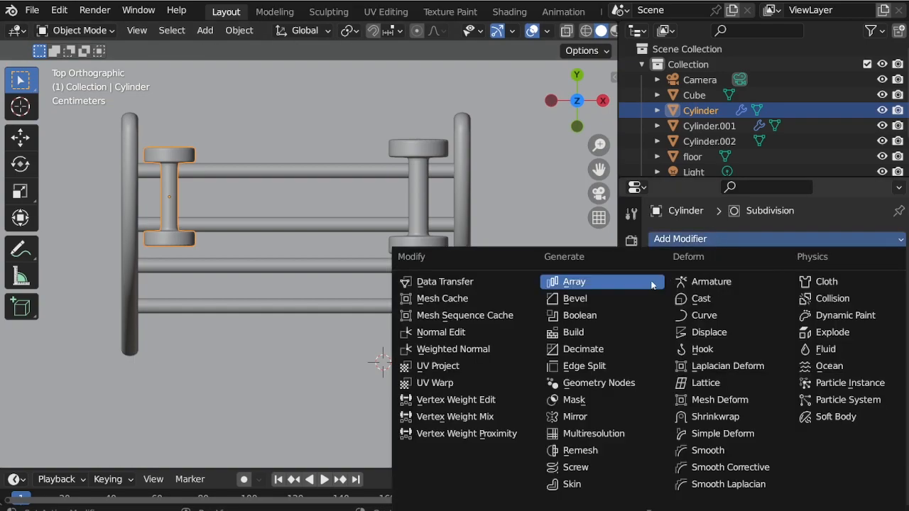
pyautogui.click(599, 284)
pyautogui.click(821, 394)
pyautogui.write('1.')
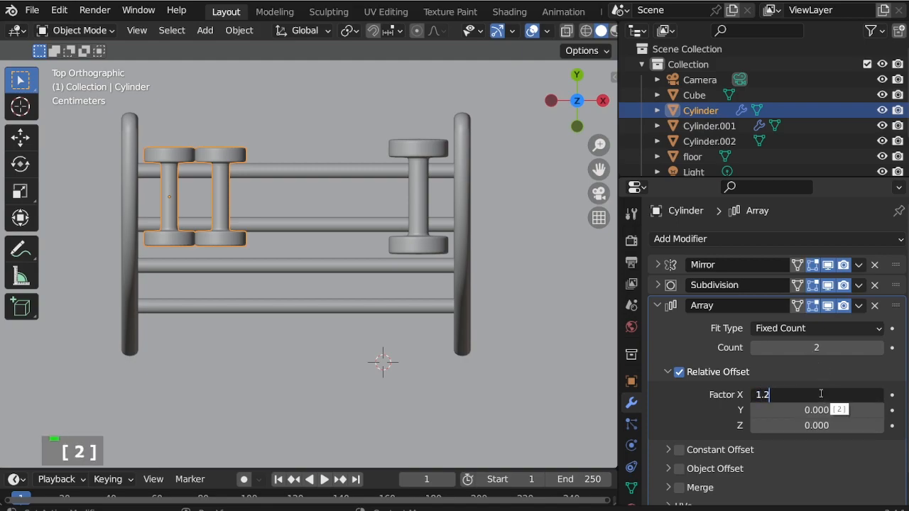
pyautogui.write('2')
pyautogui.press('Return')
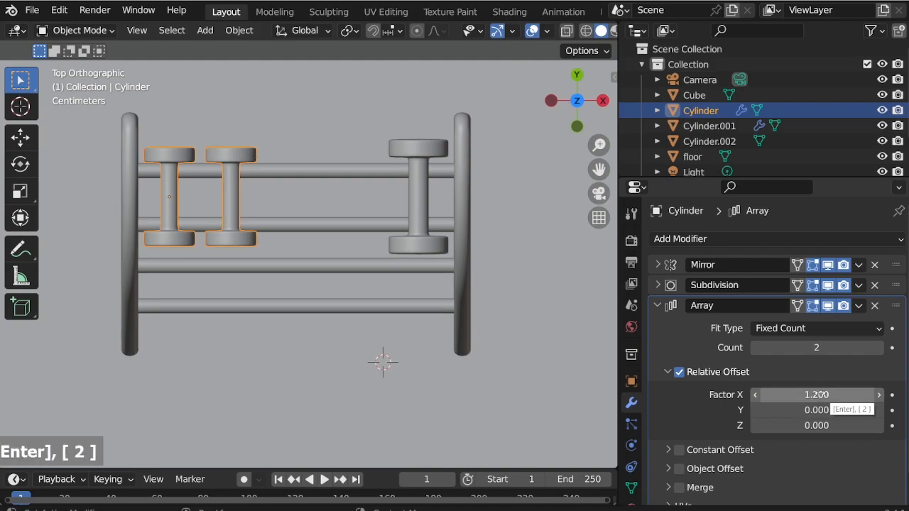
pyautogui.click(879, 348)
# Step: Add an Array modifier to the larger dumbbell with a relative X offset of -1.1
pyautogui.click(429, 144)
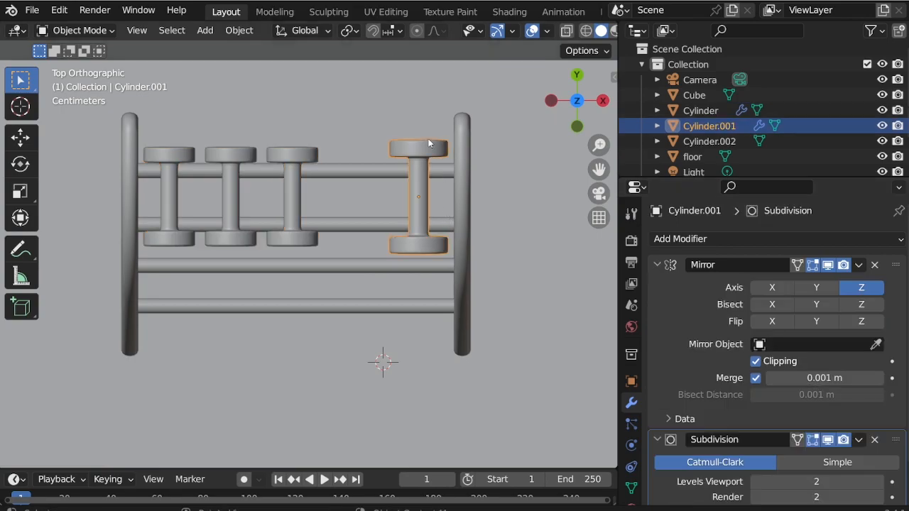
pyautogui.click(658, 265)
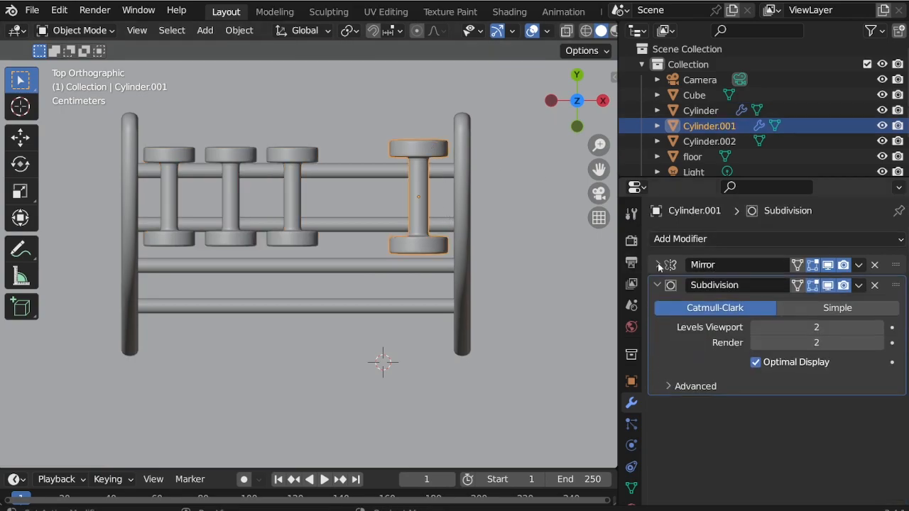
pyautogui.click(658, 285)
pyautogui.click(680, 238)
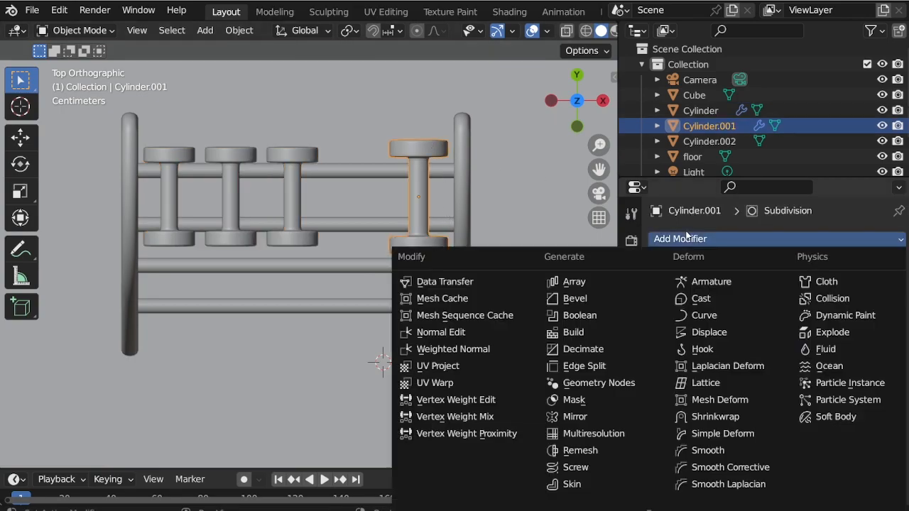
pyautogui.click(598, 287)
pyautogui.click(822, 394)
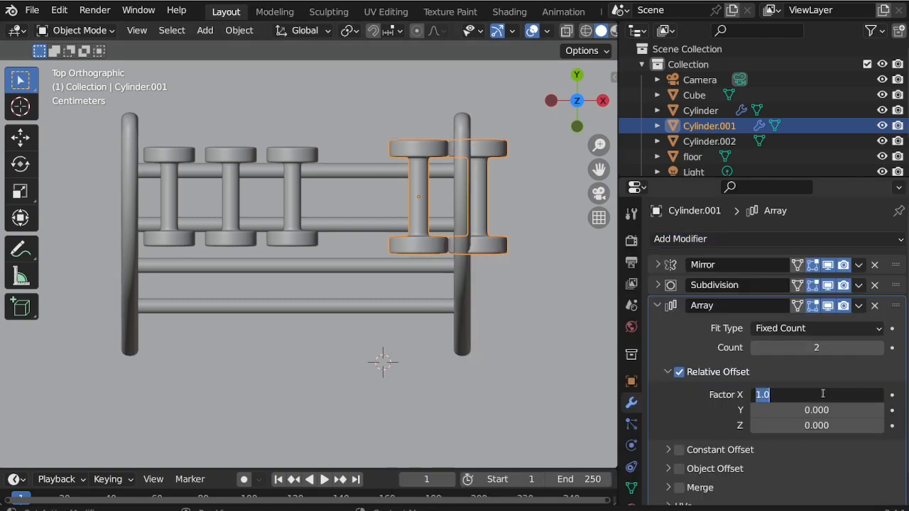
pyautogui.write('-1.1')
pyautogui.press('BackSpace')
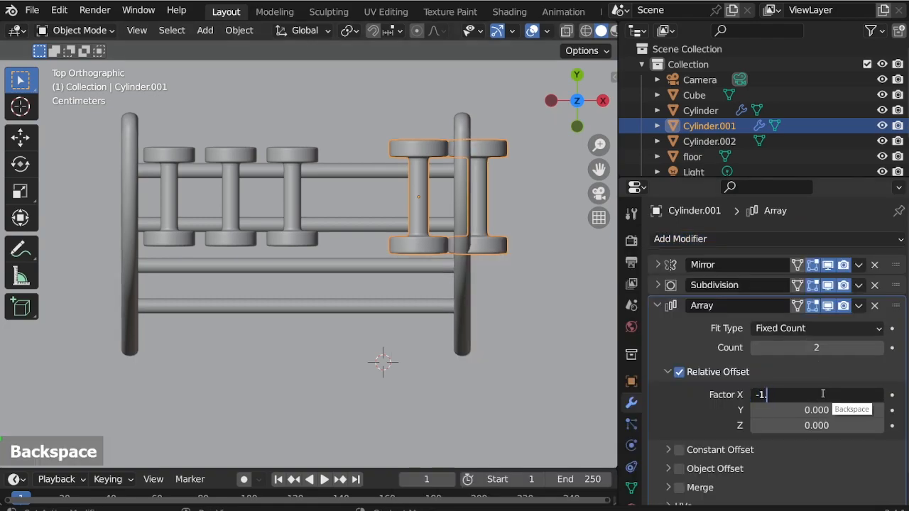
pyautogui.write('2')
pyautogui.press('Return')
pyautogui.click(823, 394)
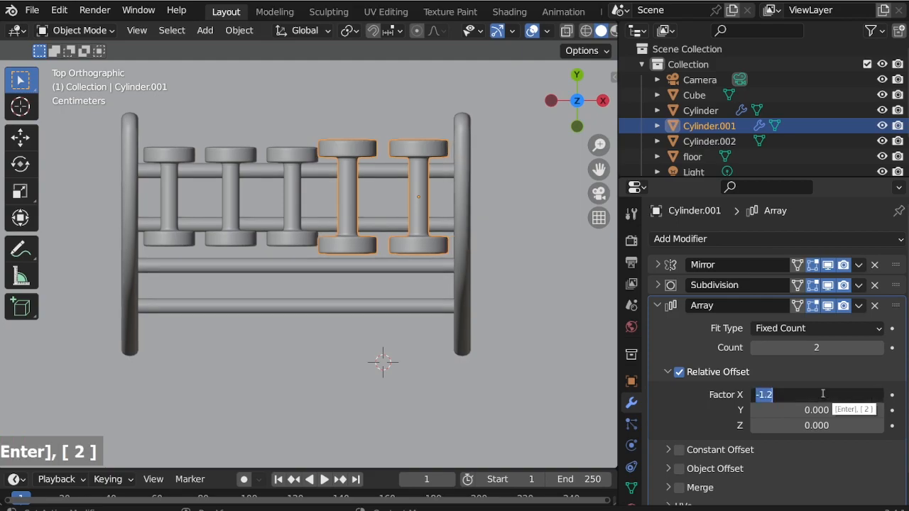
pyautogui.write('-1.1')
pyautogui.press('Return')
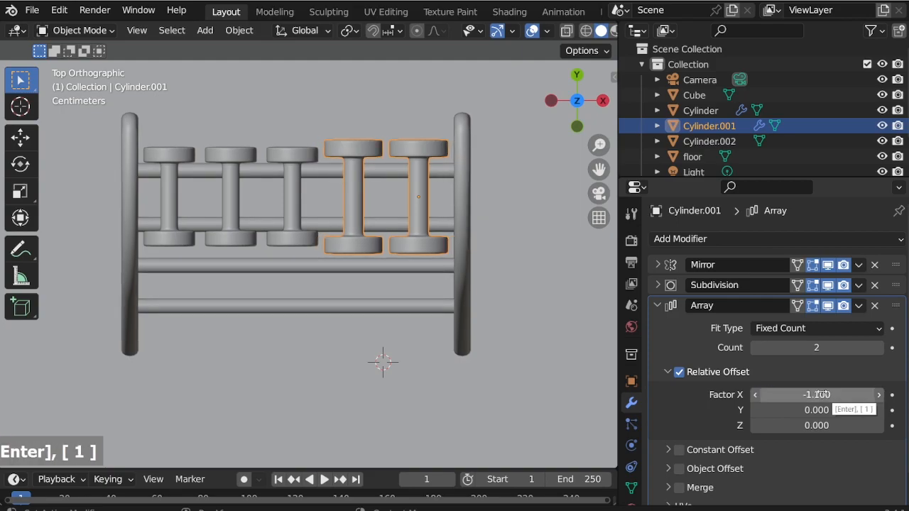
# Step: Duplicate the larger dumbbell pair about 0.168 m down along Z toward the lower rails
pyautogui.click(493, 282)
pyautogui.scroll(-2, 329, 239)
pyautogui.moveTo(329, 239); pyautogui.dragTo(303, 134, button='middle')
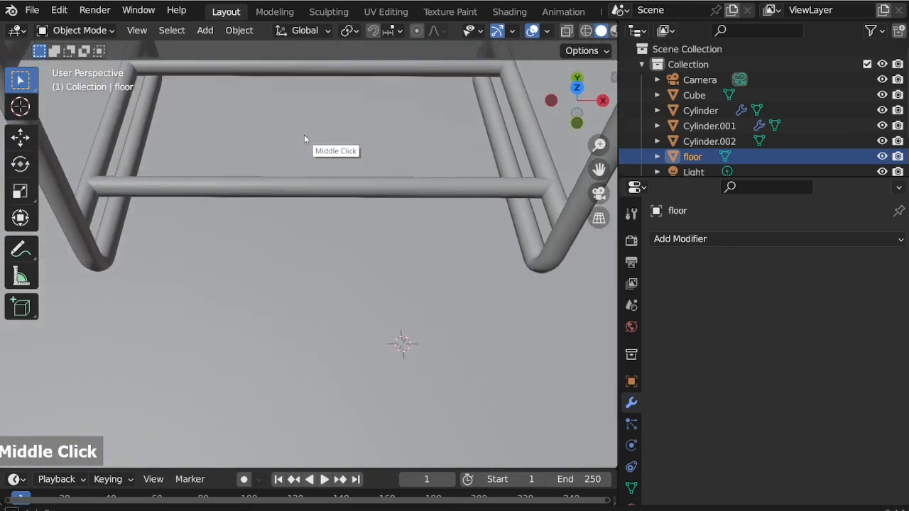
pyautogui.scroll(-7, 288, 271)
pyautogui.scroll(3, 288, 271)
pyautogui.moveTo(287, 168)
pyautogui.mouseDown(button='middle')
pyautogui.moveTo(272, 133)
pyautogui.moveTo(277, 160)
pyautogui.mouseUp(button='middle')
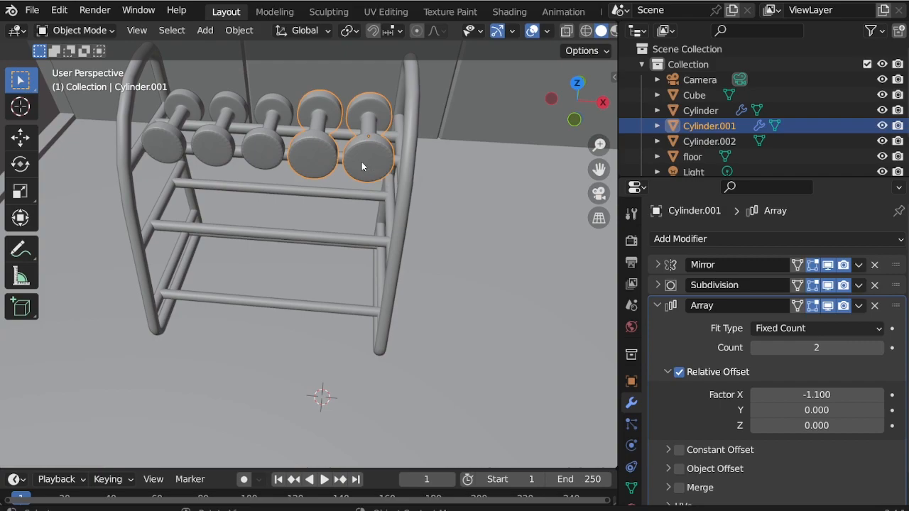
pyautogui.hotkey('shift', 'd')
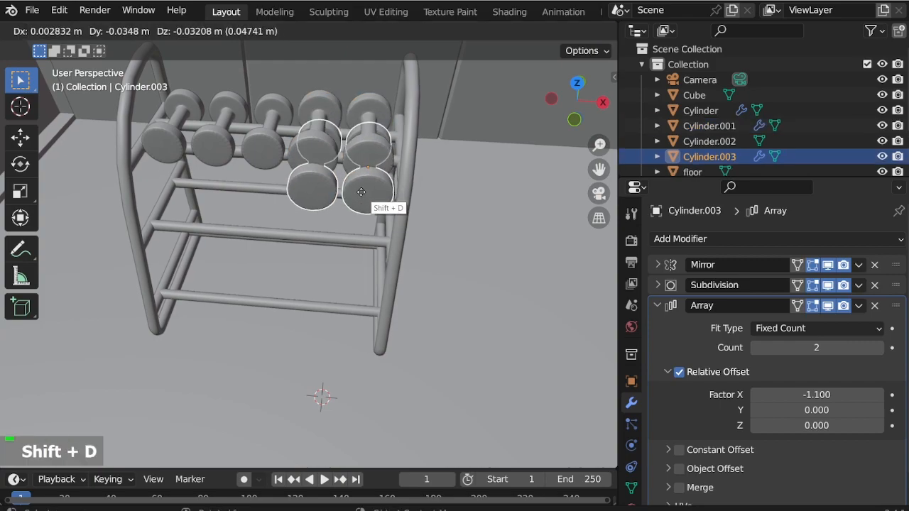
pyautogui.press('z')
pyautogui.click(359, 239)
# Step: Raise the duplicated pair about 0.045 m along Z so it rests on the middle rails
pyautogui.press('KP_3')
pyautogui.scroll(1, 176, 101)
pyautogui.scroll(6, 175, 101)
pyautogui.press('g')
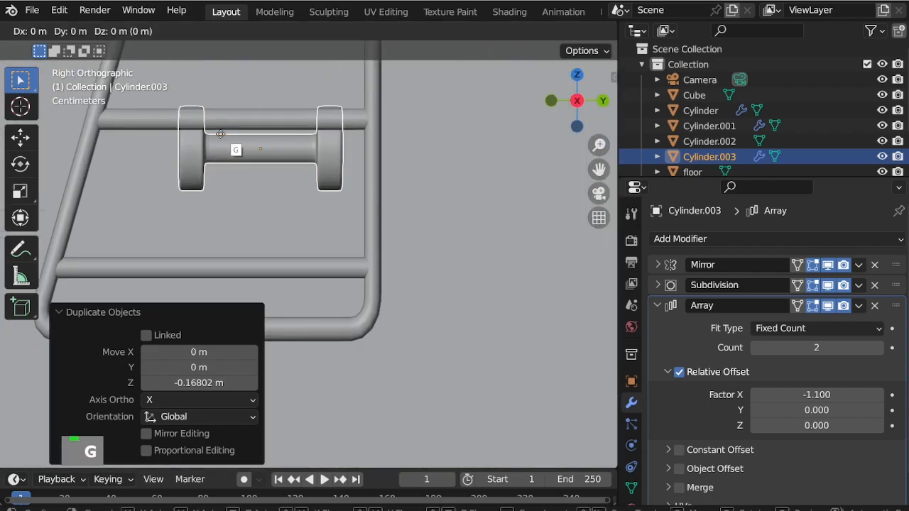
pyautogui.press('z')
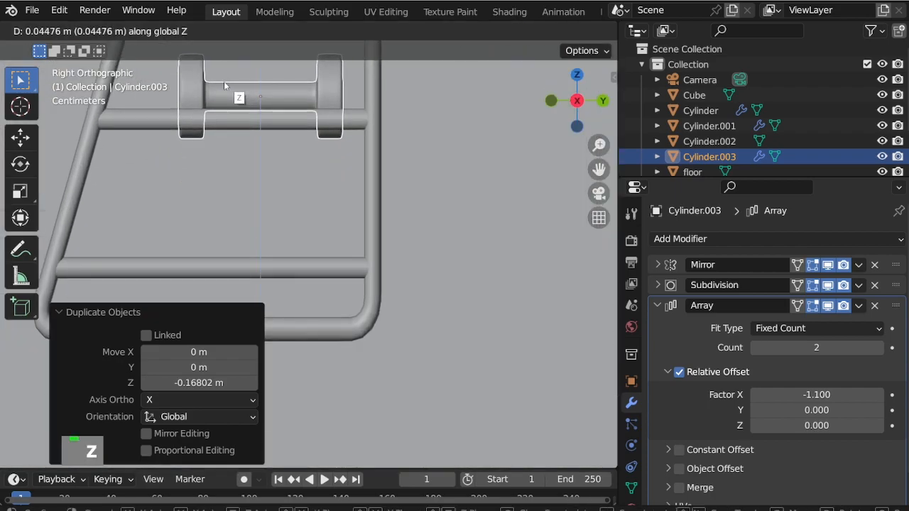
pyautogui.click(224, 82)
# Step: Enlarge the dumbbell pair on the middle rails uniformly by a factor of 1.474
pyautogui.moveTo(252, 188); pyautogui.dragTo(227, 82, button='middle')
pyautogui.scroll(-8, 181, 157)
pyautogui.moveTo(223, 159); pyautogui.dragTo(284, 199, button='middle')
pyautogui.scroll(-3, 284, 199)
pyautogui.scroll(7, 270, 191)
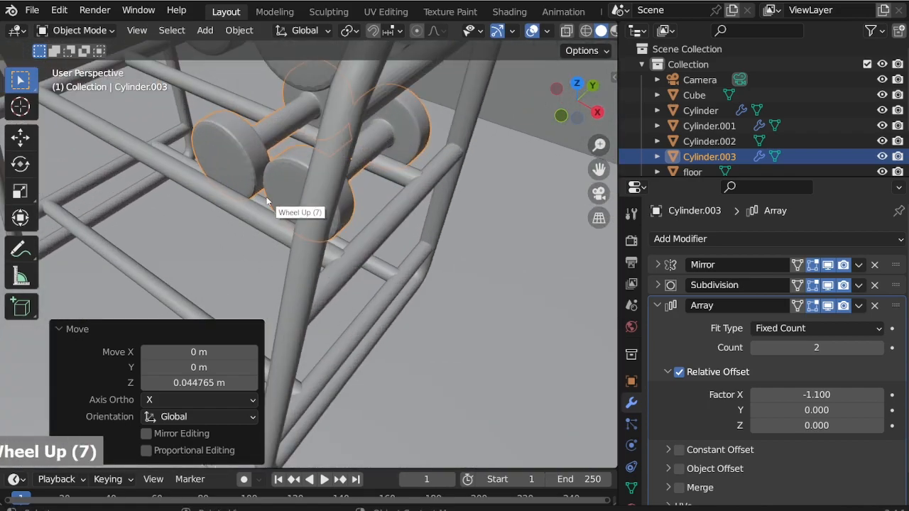
pyautogui.press('s')
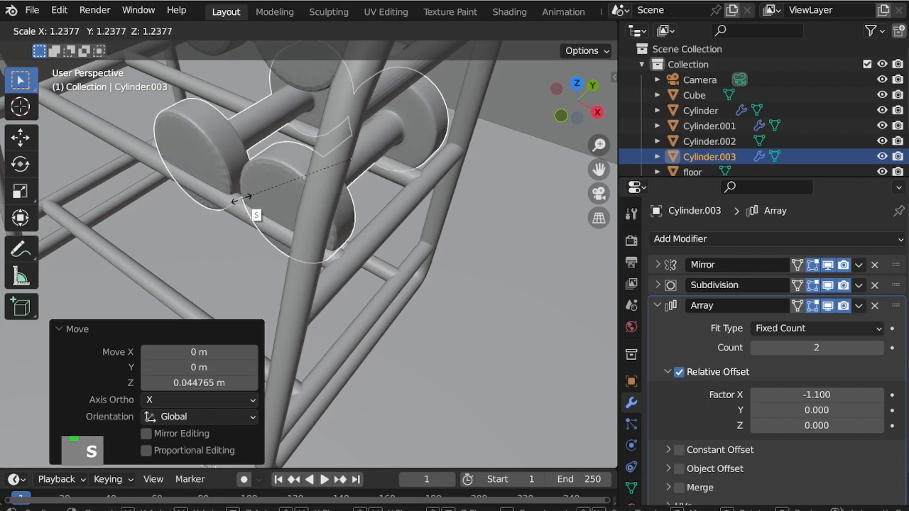
pyautogui.click(278, 260)
# Step: Shrink the middle-rail dumbbell pair uniformly by a factor of 0.79
pyautogui.scroll(-4, 268, 206)
pyautogui.moveTo(269, 206); pyautogui.dragTo(171, 110, button='middle')
pyautogui.press('KP_3')
pyautogui.scroll(7, 292, 257)
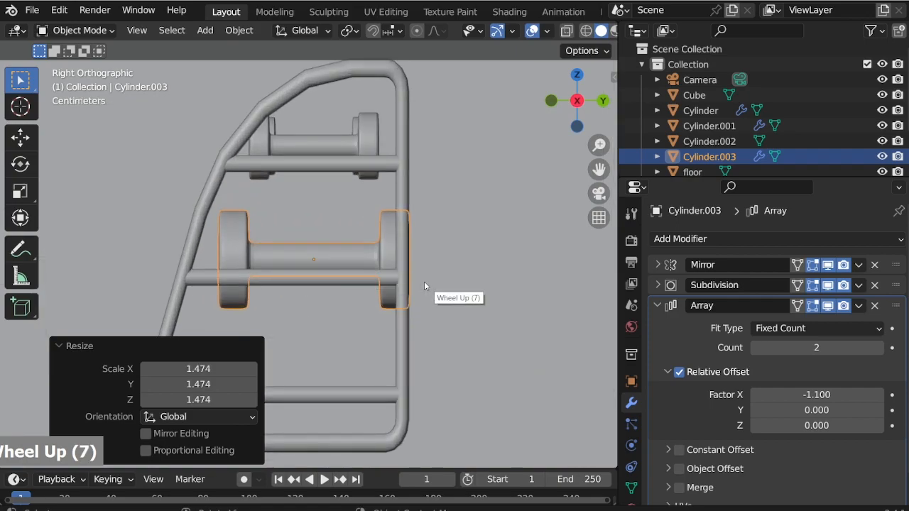
pyautogui.press('s')
pyautogui.click(402, 284)
# Step: Stretch the middle-rail pair along Y to span the rails and shift it about -0.0124 m along Y
pyautogui.press('s')
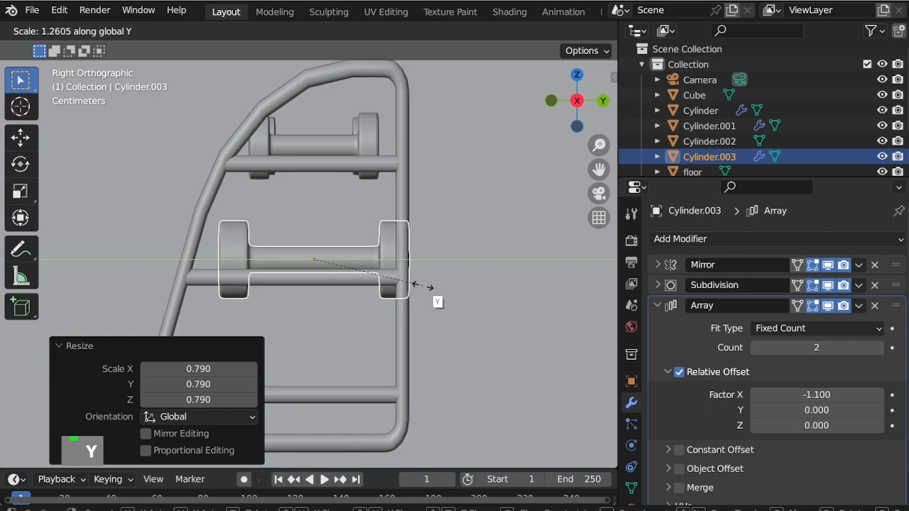
pyautogui.click(410, 287)
pyautogui.press('g')
pyautogui.click(396, 284)
# Step: Scale the middle-rail pair uniformly by 1.072 and move it about -0.0134 m along Y to centre it in the frame
pyautogui.moveTo(396, 285); pyautogui.dragTo(267, 231, button='middle')
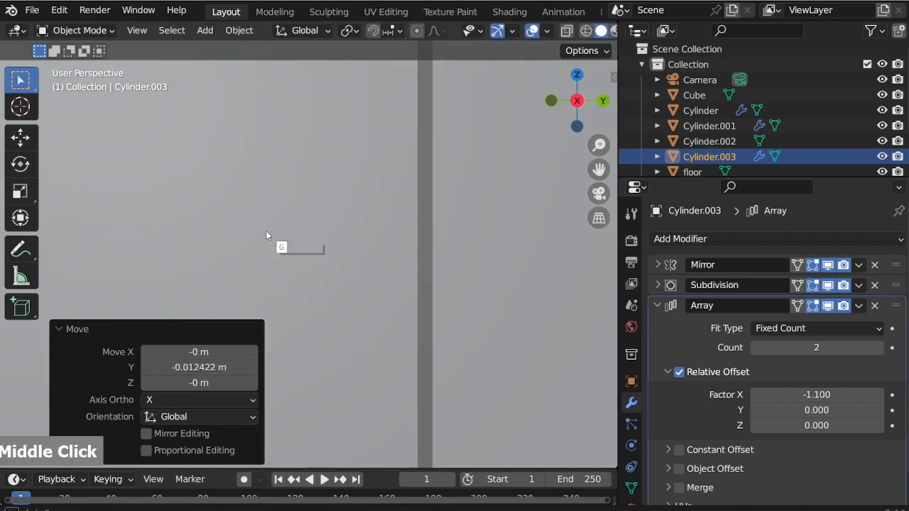
pyautogui.scroll(-9, 293, 255)
pyautogui.scroll(5, 351, 308)
pyautogui.moveTo(351, 307); pyautogui.dragTo(405, 321, button='middle')
pyautogui.scroll(-2, 327, 297)
pyautogui.scroll(3, 324, 299)
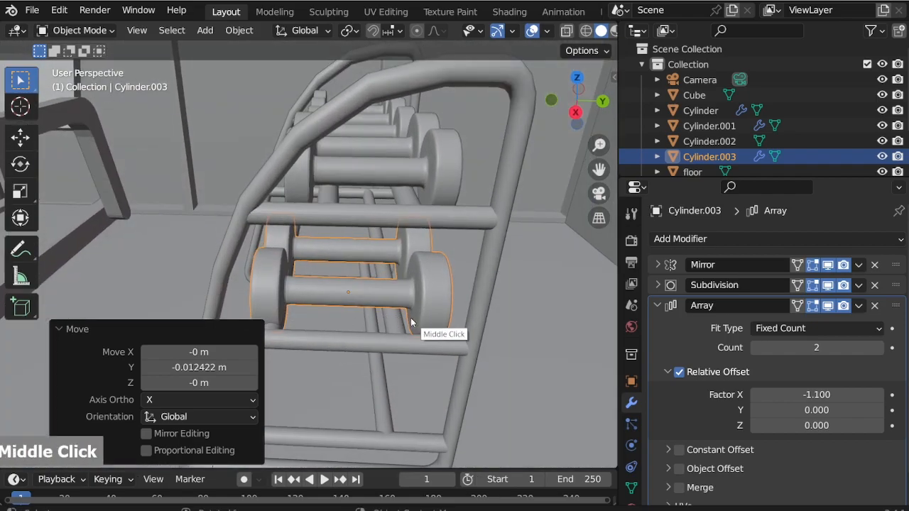
pyautogui.press('s')
pyautogui.click(430, 330)
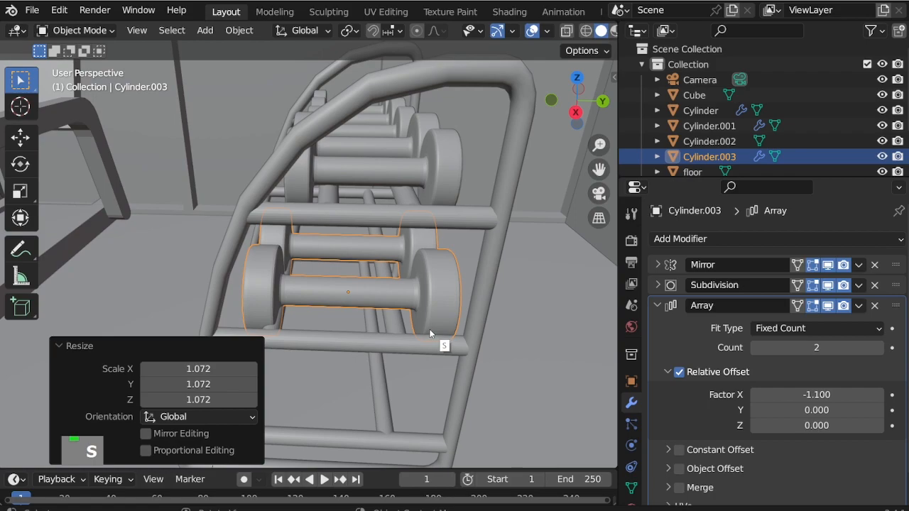
pyautogui.press('g')
pyautogui.press('y')
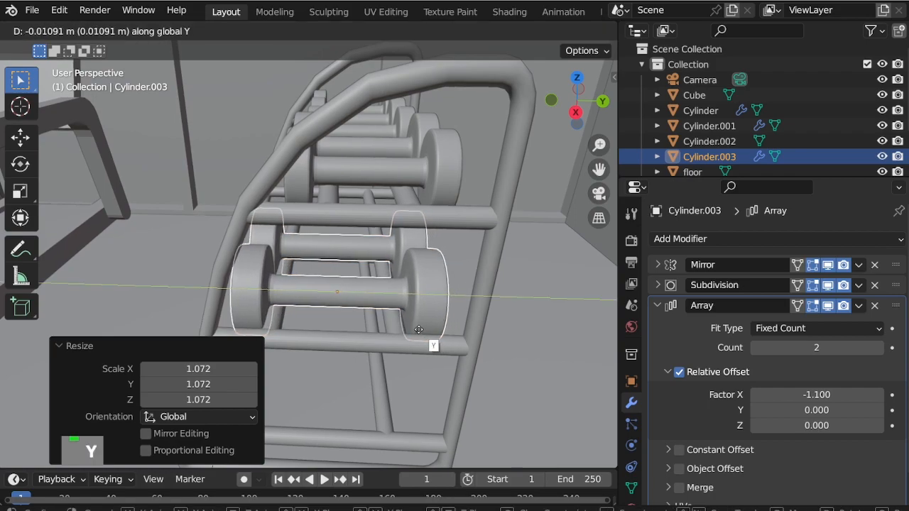
pyautogui.click(418, 330)
# Step: Fine-tune the uniform scale of the middle-rail dumbbell pair to fit its supporting rails
pyautogui.moveTo(402, 319); pyautogui.dragTo(295, 253, button='middle')
pyautogui.scroll(5, 299, 255)
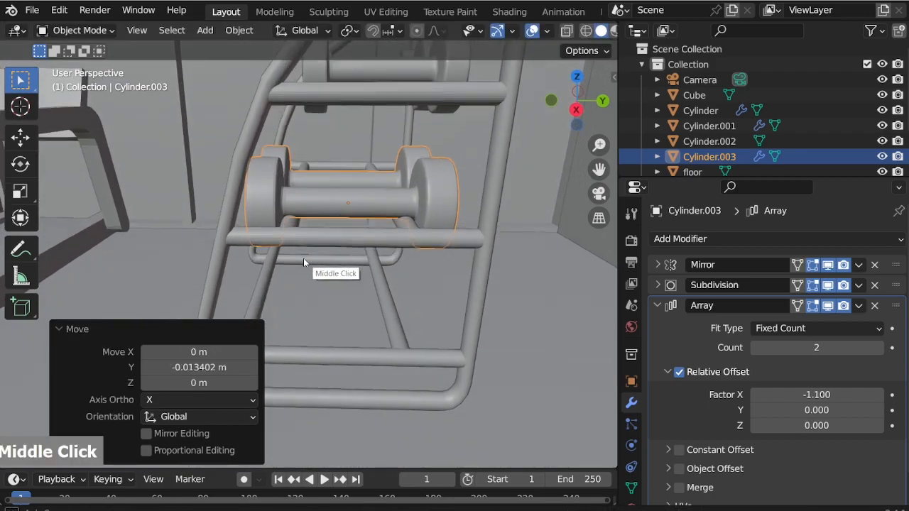
pyautogui.scroll(3, 409, 220)
pyautogui.middleClick(377, 221)
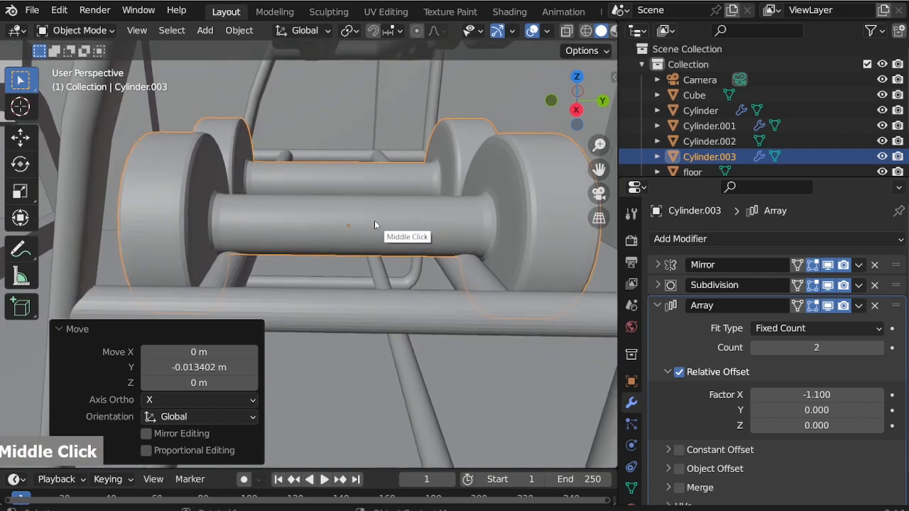
pyautogui.press('s')
pyautogui.click(396, 249)
pyautogui.moveTo(304, 212); pyautogui.dragTo(419, 253, button='middle')
pyautogui.press('s')
pyautogui.click(487, 309)
# Step: Raise the middle-rail dumbbell pair about 0.0039 m along Z so its plates sit on the rails
pyautogui.moveTo(488, 308); pyautogui.dragTo(267, 225, button='middle')
pyautogui.press('g')
pyautogui.press('z')
pyautogui.click(305, 222)
pyautogui.scroll(-1, 306, 222)
pyautogui.moveTo(304, 225); pyautogui.dragTo(319, 258, button='middle')
pyautogui.scroll(-3, 319, 258)
pyautogui.scroll(3, 319, 258)
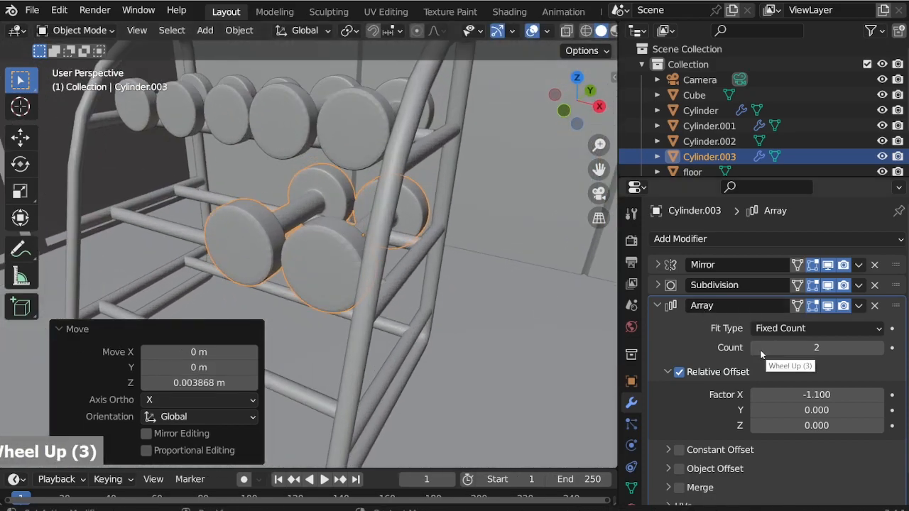
# Step: Set the middle-rail dumbbell array count to 4, then duplicate the row about -0.134 m along Z for the bottom rails
pyautogui.click(880, 348)
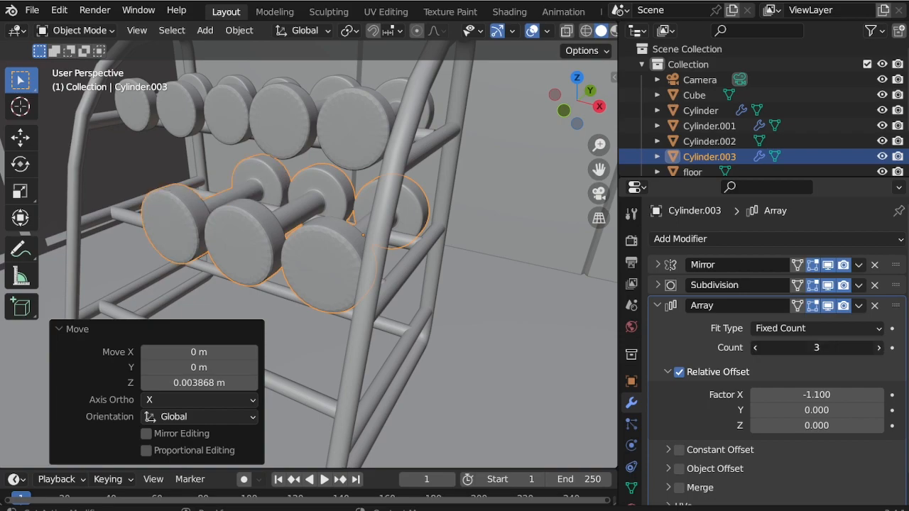
pyautogui.click(879, 348)
pyautogui.moveTo(260, 232); pyautogui.dragTo(278, 281, button='middle')
pyautogui.scroll(2, 278, 282)
pyautogui.hotkey('shift', 'd')
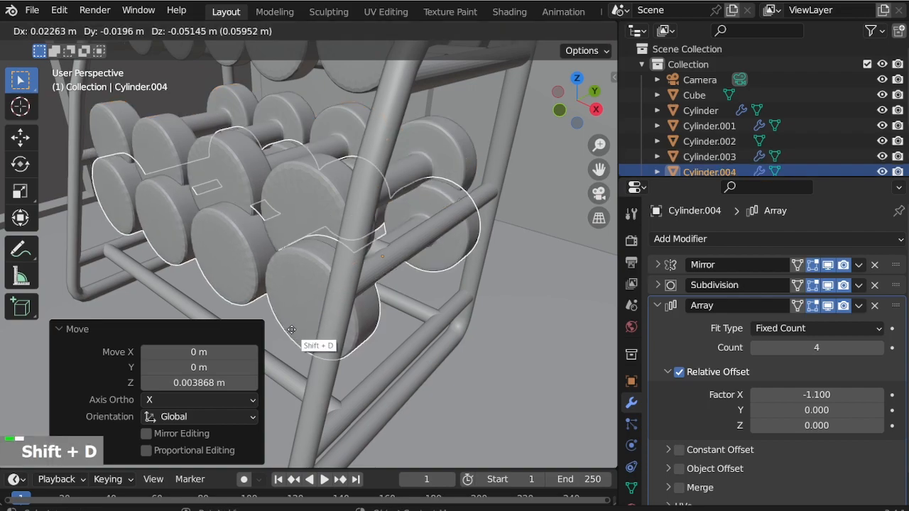
pyautogui.press('z')
pyautogui.click(308, 402)
# Step: Scale the bottom dumbbell row uniformly by about 1.172 and move it about -0.05 m along Y
pyautogui.moveTo(309, 403); pyautogui.dragTo(298, 297, button='middle')
pyautogui.scroll(-5, 296, 291)
pyautogui.scroll(6, 288, 290)
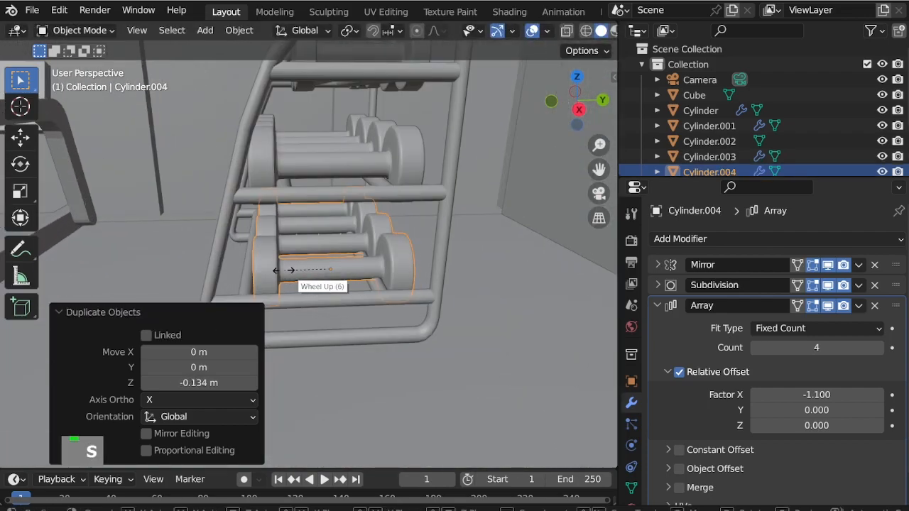
pyautogui.press('s')
pyautogui.click(277, 276)
pyautogui.scroll(3, 301, 269)
pyautogui.press('g')
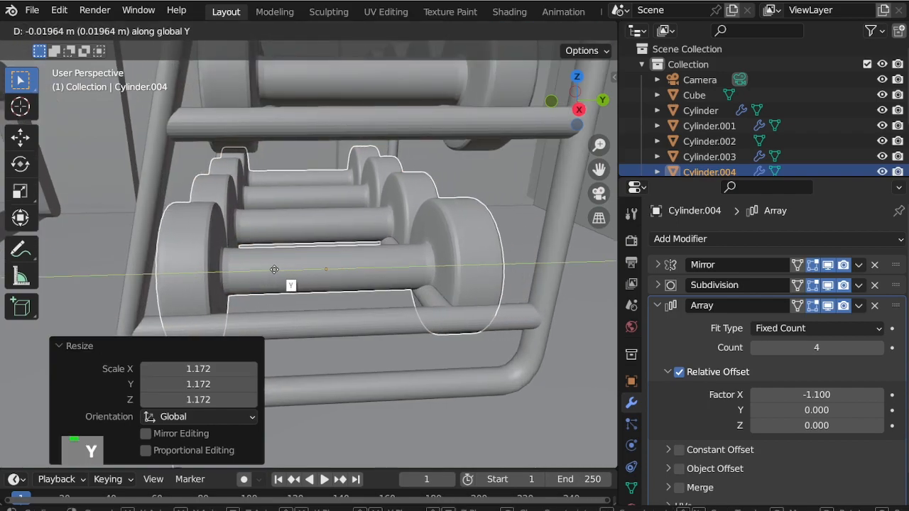
pyautogui.click(235, 264)
# Step: Enlarge the bottom dumbbell row uniformly by about 1.126 and shift it about 0.0286 m along Y
pyautogui.press('s')
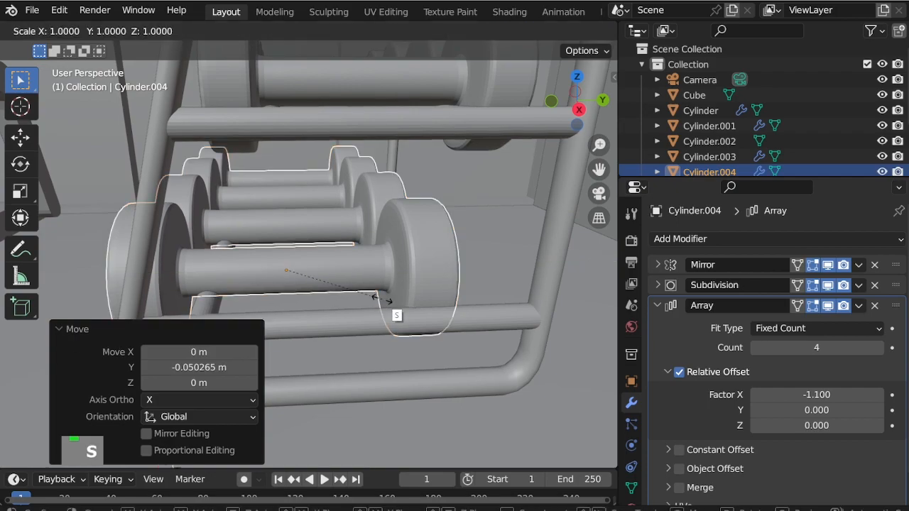
pyautogui.click(391, 311)
pyautogui.press('g')
pyautogui.press('z')
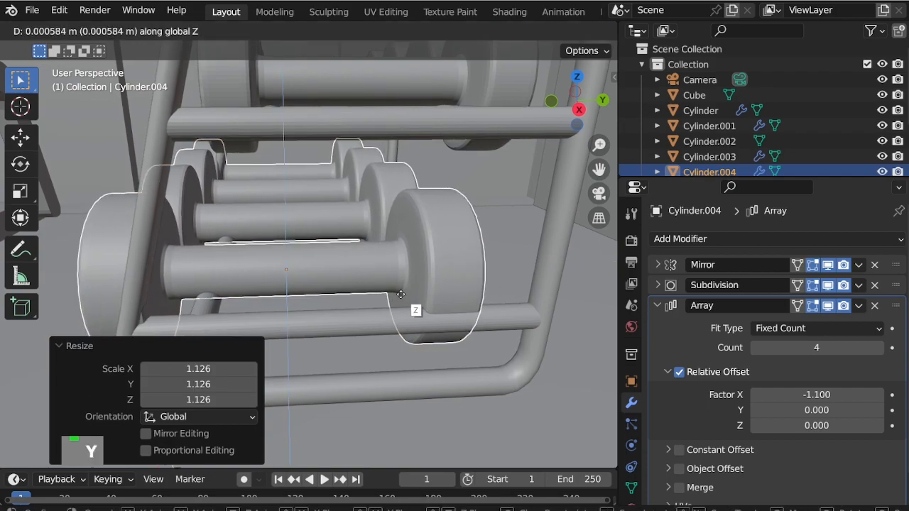
pyautogui.press('y')
pyautogui.click(394, 295)
# Step: Scale the bottom dumbbell row uniformly by about 0.993 and stretch it about 1.053 along Y
pyautogui.press('s')
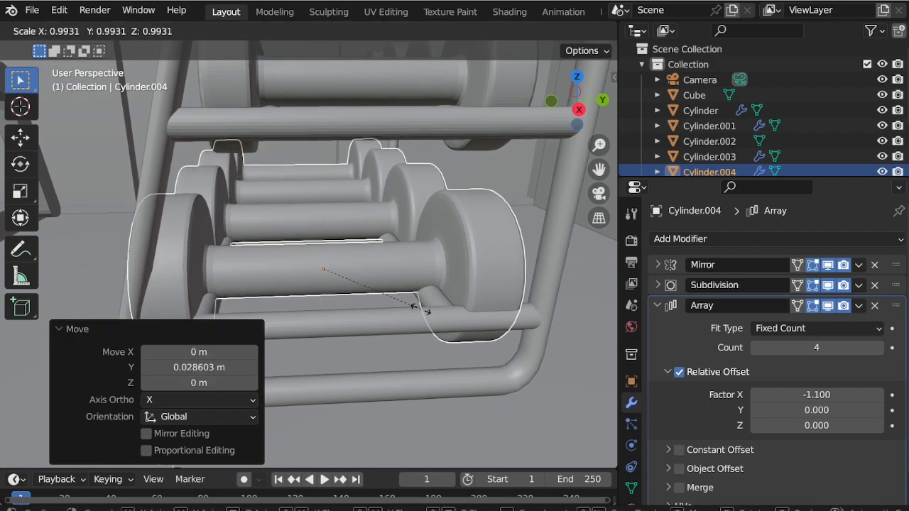
pyautogui.click(427, 293)
pyautogui.press('s')
pyautogui.press('y')
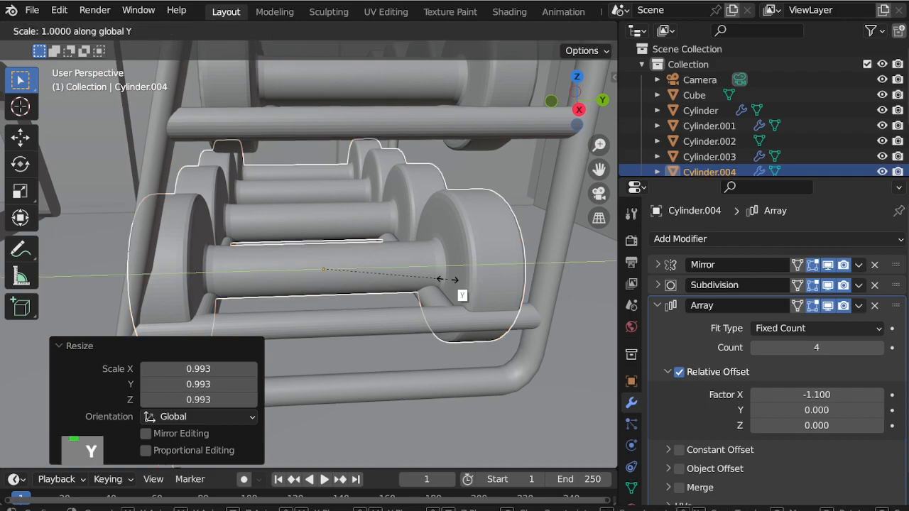
pyautogui.click(458, 281)
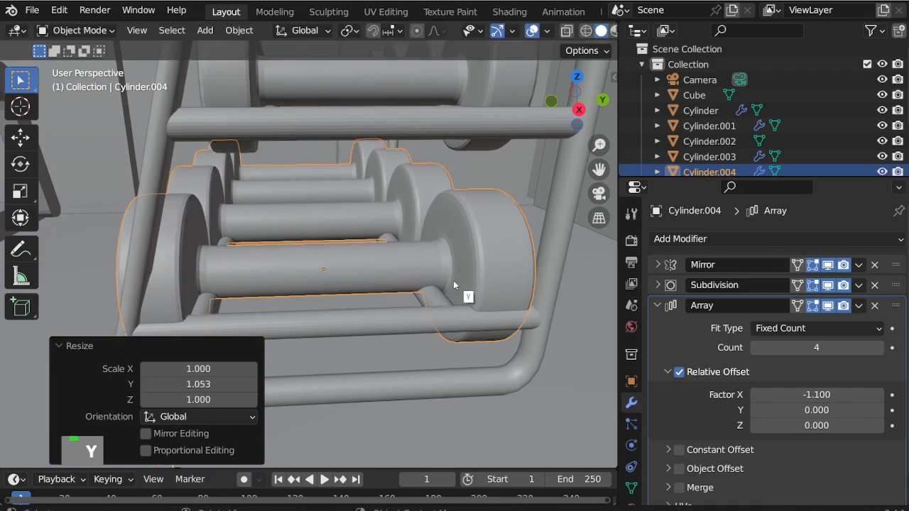
# Step: Centre the bottom dumbbell row on its rails by moving it about -0.0084 m, then about 0.0021 m along Y
pyautogui.press('g')
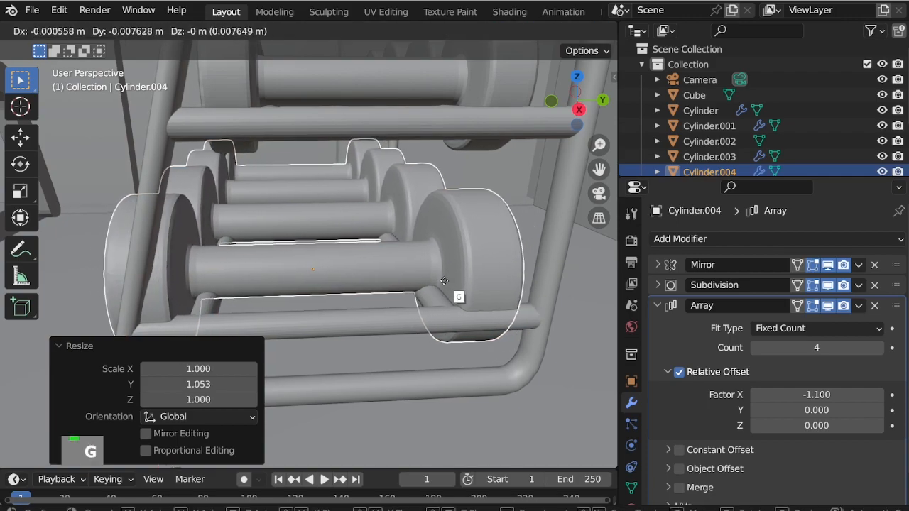
pyautogui.click(441, 281)
pyautogui.moveTo(442, 281)
pyautogui.mouseDown(button='middle')
pyautogui.moveTo(435, 300)
pyautogui.moveTo(441, 267)
pyautogui.mouseUp(button='middle')
pyautogui.scroll(5, 440, 306)
pyautogui.scroll(1, 441, 264)
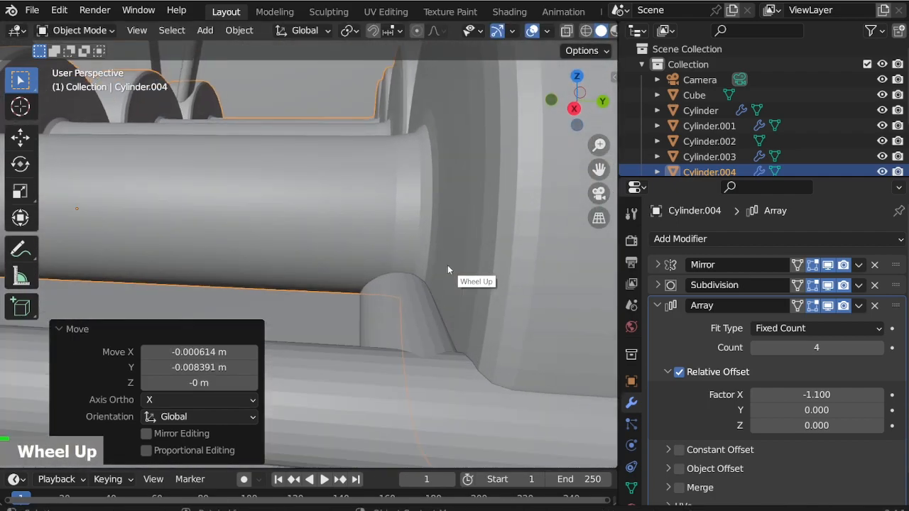
pyautogui.press('g')
pyautogui.press('y')
pyautogui.click(455, 269)
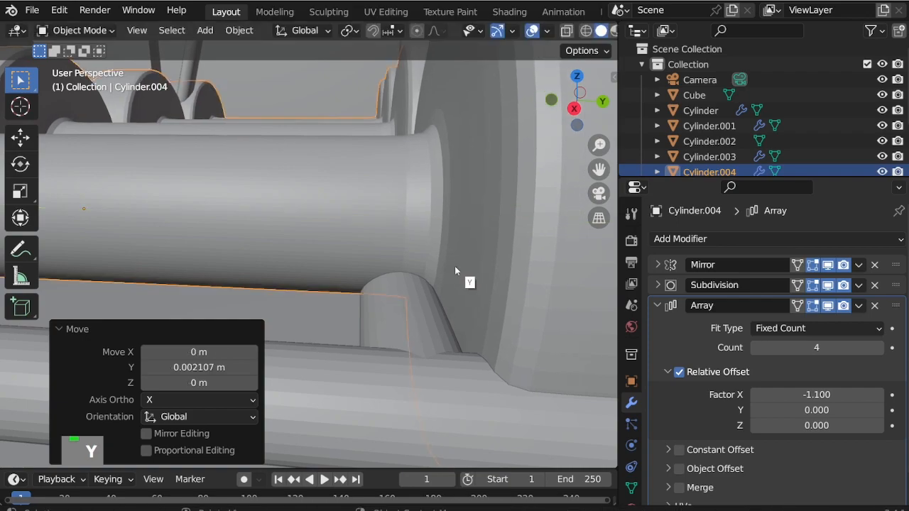
# Step: Shrink the bottom dumbbell row uniformly by about 0.969 and move it about 0.0039 m along Y to fit the rails
pyautogui.scroll(-5, 444, 268)
pyautogui.moveTo(434, 265); pyautogui.dragTo(276, 265, button='middle')
pyautogui.scroll(-3, 192, 278)
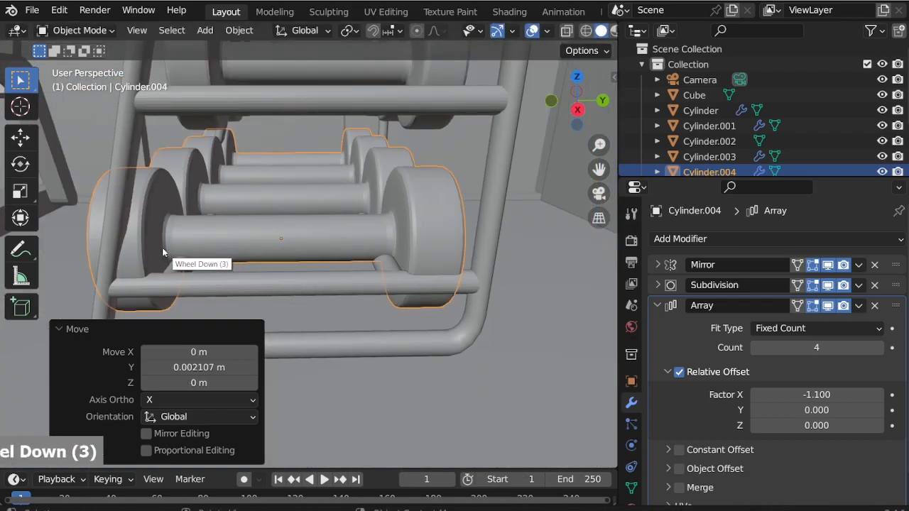
pyautogui.scroll(6, 170, 260)
pyautogui.moveTo(184, 268); pyautogui.dragTo(219, 284, button='middle')
pyautogui.scroll(-4, 173, 272)
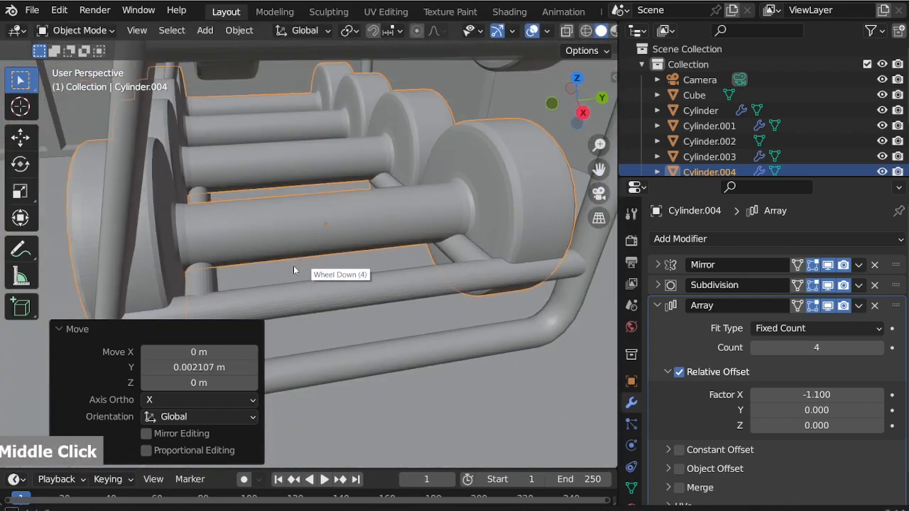
pyautogui.moveTo(298, 264); pyautogui.dragTo(279, 283, button='middle')
pyautogui.scroll(-2, 305, 359)
pyautogui.scroll(2, 440, 373)
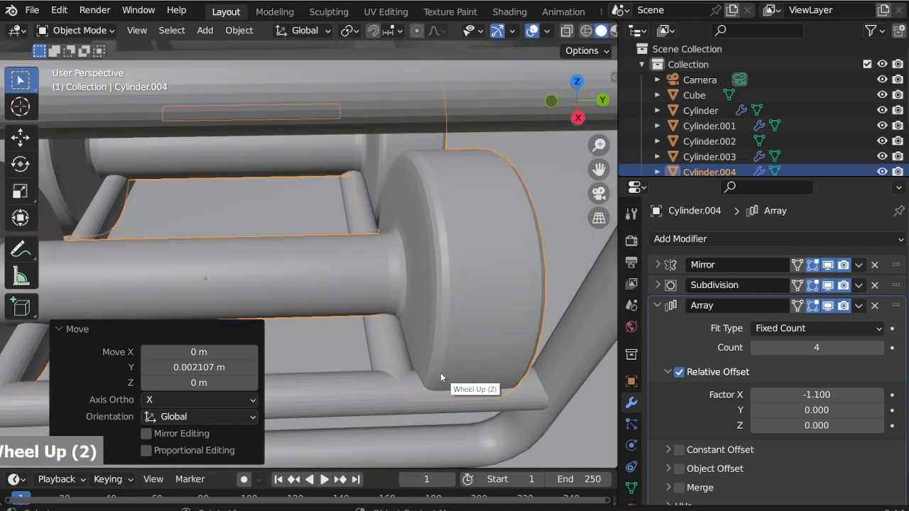
pyautogui.press('s')
pyautogui.click(428, 370)
pyautogui.press('g')
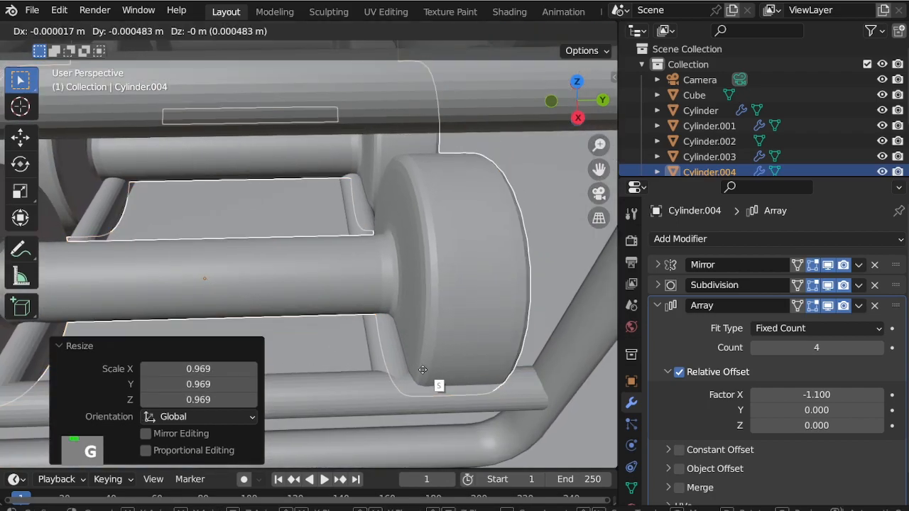
pyautogui.press('y')
pyautogui.click(431, 371)
# Step: Reduce the bottom dumbbell row's array count to 3
pyautogui.scroll(-4, 466, 267)
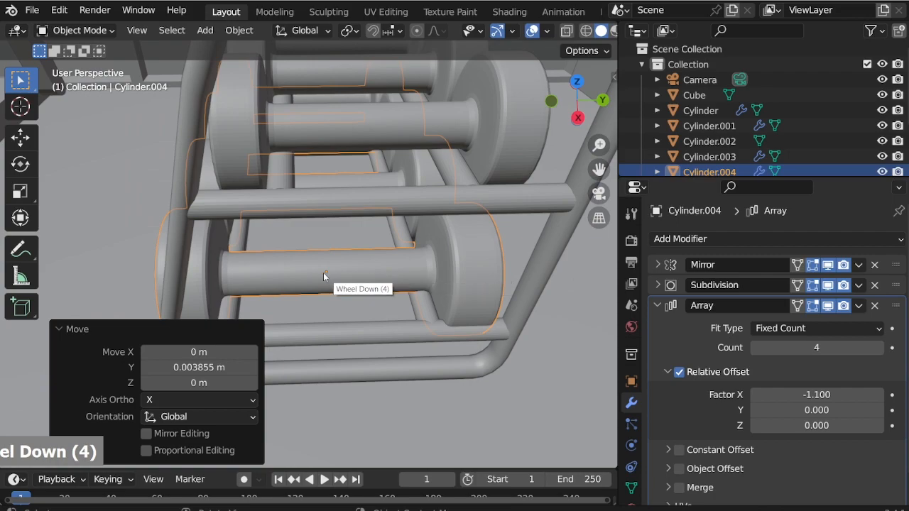
pyautogui.scroll(1, 453, 254)
pyautogui.scroll(-3, 451, 251)
pyautogui.scroll(2, 386, 295)
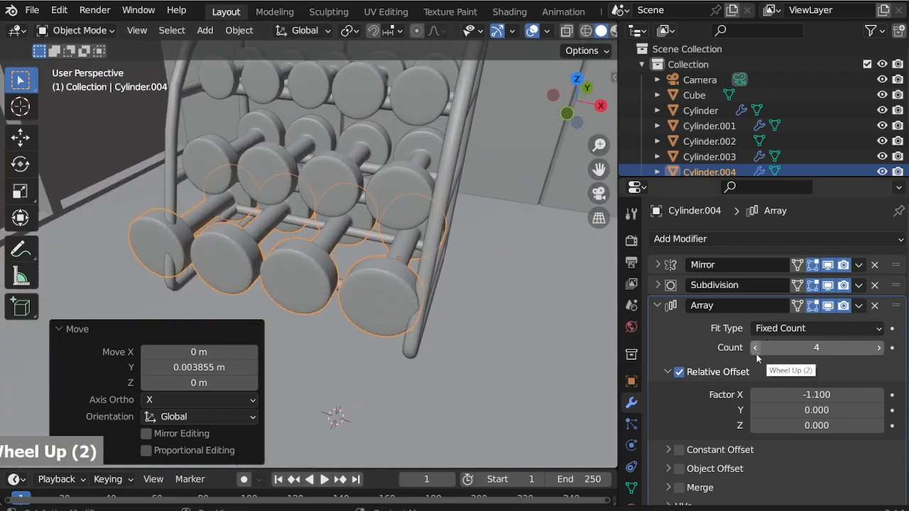
pyautogui.click(753, 348)
# Step: Move the bottom dumbbell row about -0.0248 m along X to centre it between the rack's side frames
pyautogui.scroll(1, 328, 299)
pyautogui.moveTo(328, 298); pyautogui.dragTo(364, 269, button='middle')
pyautogui.press('g')
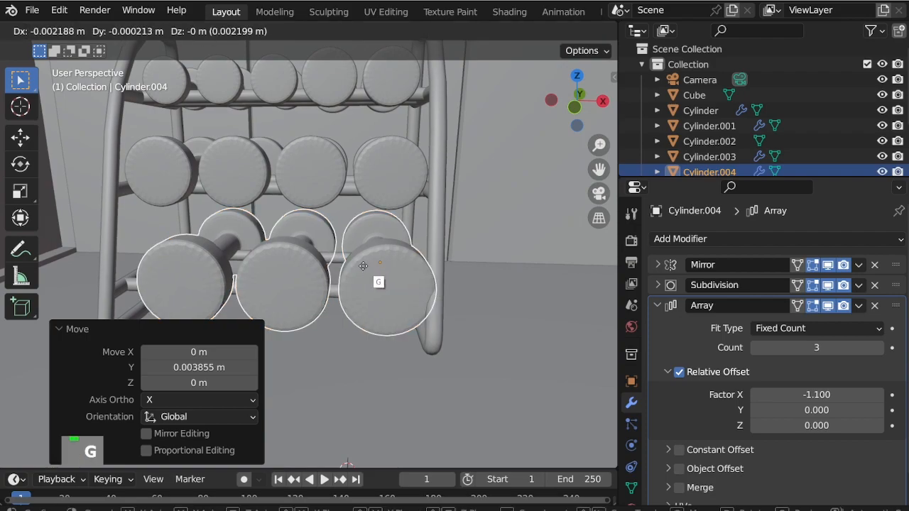
pyautogui.click(347, 265)
# Step: Select the rack with all its dumbbells and move them about 0.783 m along X and -0.138 m along Z in front view
pyautogui.scroll(-4, 335, 243)
pyautogui.moveTo(333, 245); pyautogui.dragTo(303, 266, button='middle')
pyautogui.scroll(-2, 288, 260)
pyautogui.scroll(3, 361, 251)
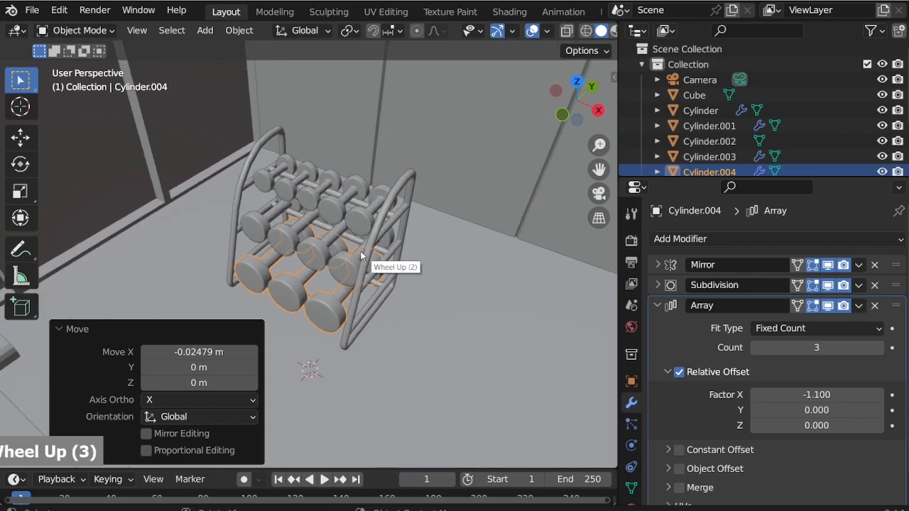
pyautogui.keyDown('shift'); pyautogui.click(355, 219); pyautogui.keyUp('shift')
pyautogui.keyDown('shift'); pyautogui.click(298, 192); pyautogui.keyUp('shift')
pyautogui.keyDown('shift'); pyautogui.click(292, 194); pyautogui.keyUp('shift')
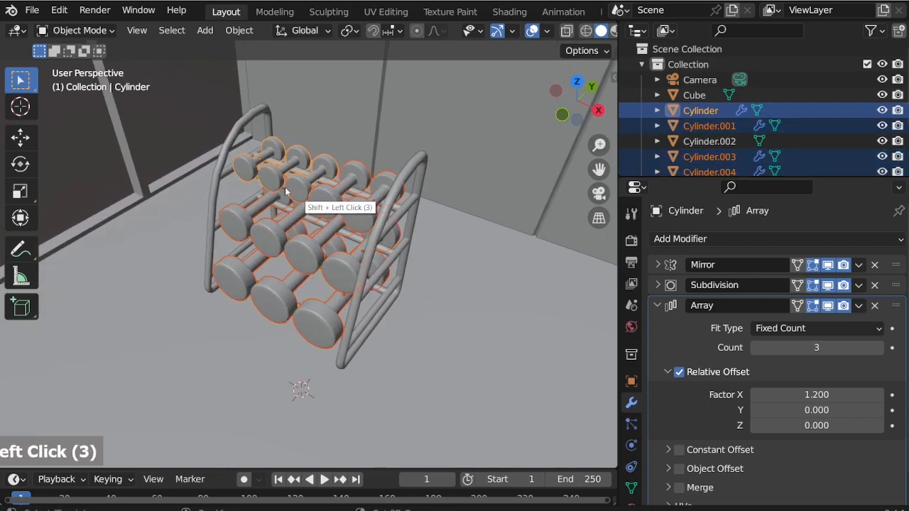
pyautogui.keyDown('shift'); pyautogui.click(168, 187); pyautogui.keyUp('shift')
pyautogui.scroll(-4, 162, 190)
pyautogui.scroll(1, 190, 191)
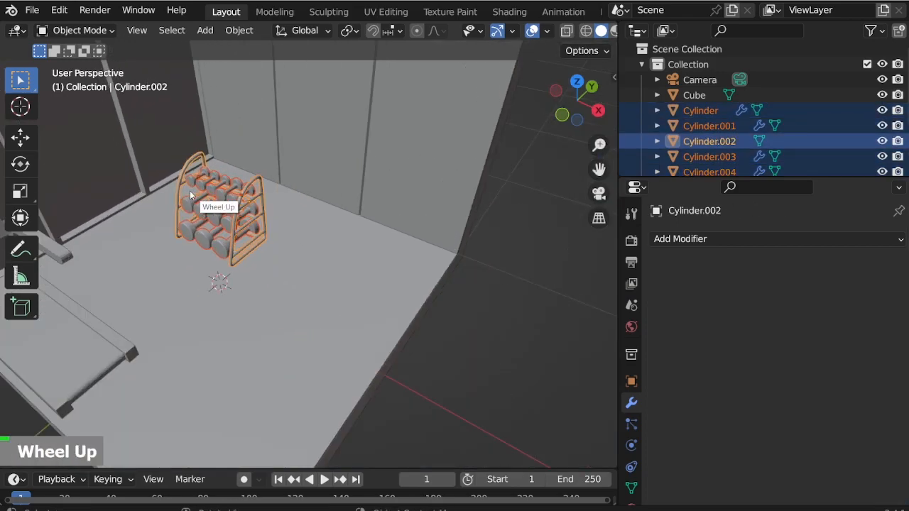
pyautogui.press('KP_1')
pyautogui.press('g')
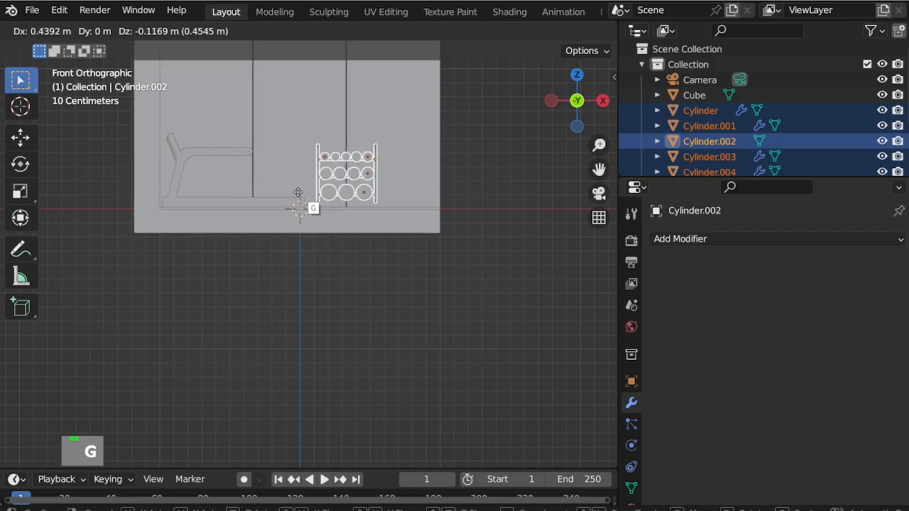
pyautogui.click(344, 194)
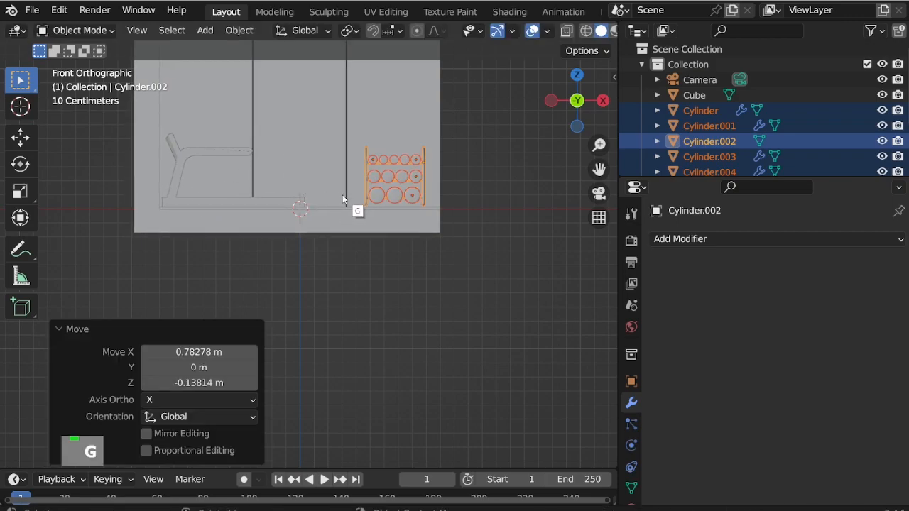
# Step: In right side view, move the loaded rack about 0.64 m along Y towards the back wall, resting it near the floor
pyautogui.press('KP_3')
pyautogui.scroll(2, 219, 197)
pyautogui.press('g')
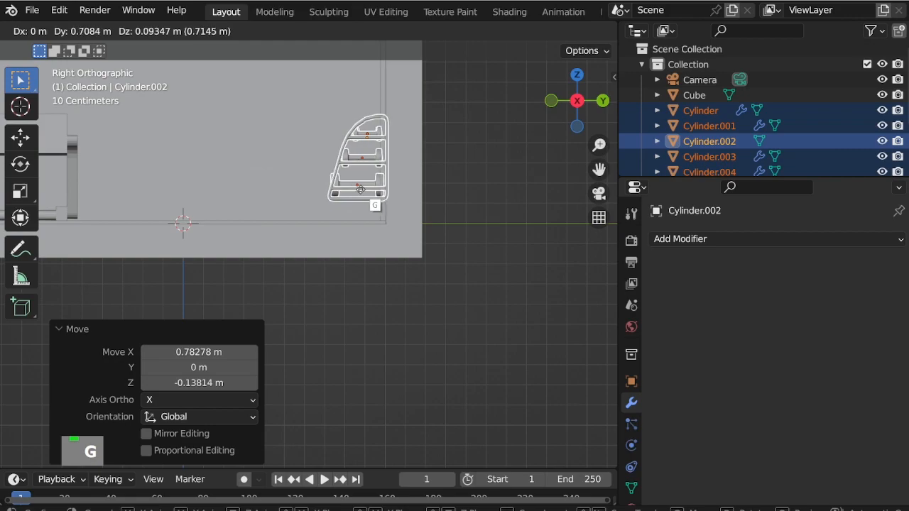
pyautogui.click(344, 207)
pyautogui.scroll(6, 343, 203)
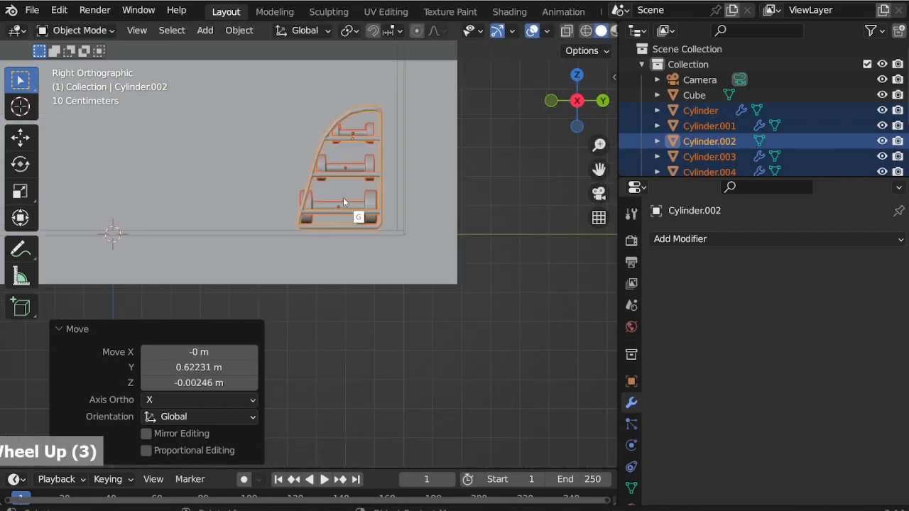
pyautogui.press('g')
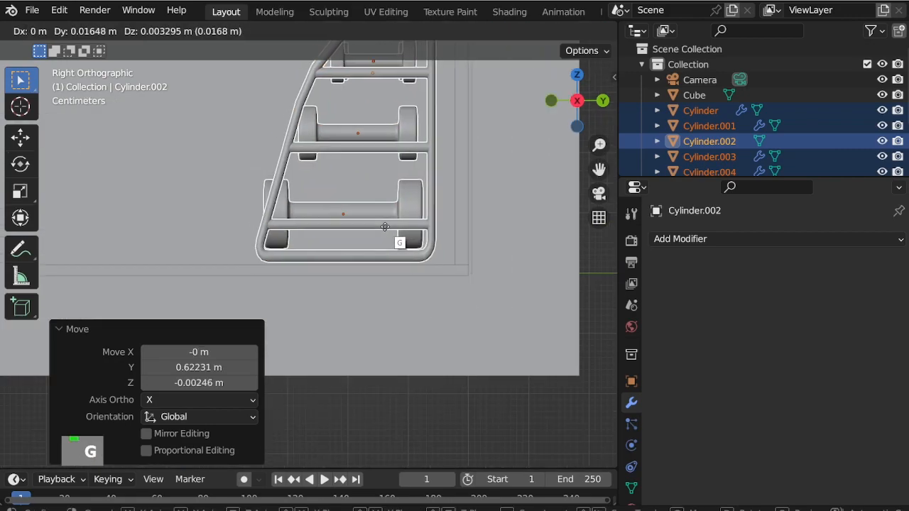
pyautogui.click(399, 240)
# Step: Scale the rack and all its dumbbells uniformly by about 1.459
pyautogui.scroll(-4, 399, 239)
pyautogui.scroll(-10, 424, 243)
pyautogui.moveTo(371, 210); pyautogui.dragTo(516, 246, button='middle')
pyautogui.scroll(5, 426, 255)
pyautogui.scroll(-2, 428, 211)
pyautogui.moveTo(427, 211); pyautogui.dragTo(364, 316, button='middle')
pyautogui.scroll(2, 394, 236)
pyautogui.scroll(3, 353, 249)
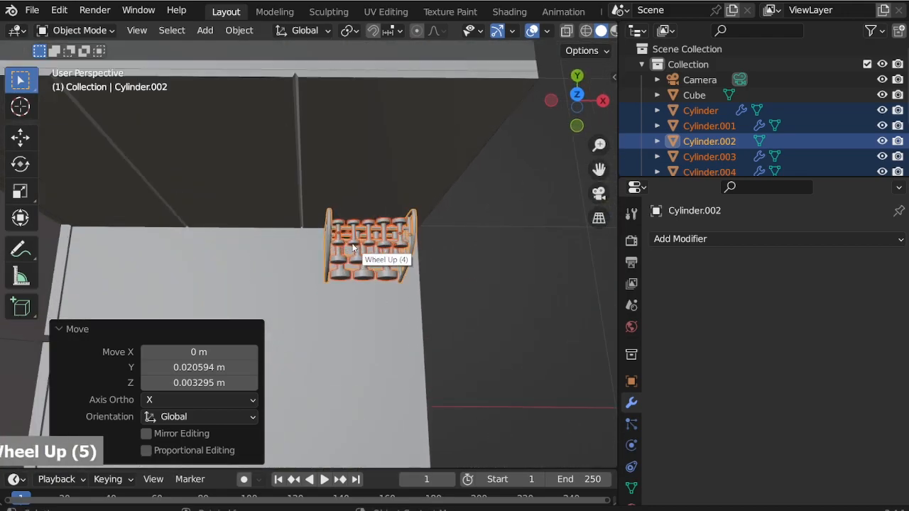
pyautogui.press('s')
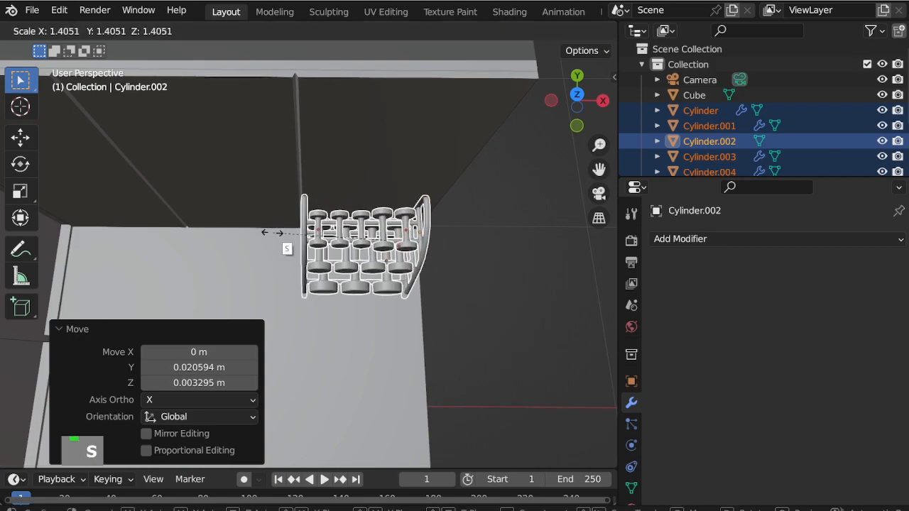
pyautogui.click(269, 232)
# Step: In front view, raise the enlarged rack and dumbbells about 0.113 m along Z onto the floor
pyautogui.scroll(-4, 313, 129)
pyautogui.moveTo(351, 171); pyautogui.dragTo(343, 140, button='middle')
pyautogui.press('KP_1')
pyautogui.scroll(6, 351, 217)
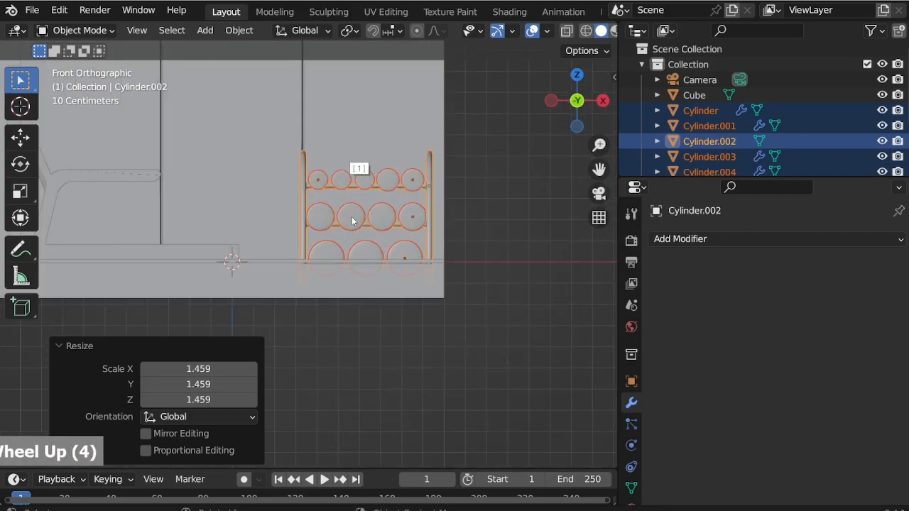
pyautogui.press('g')
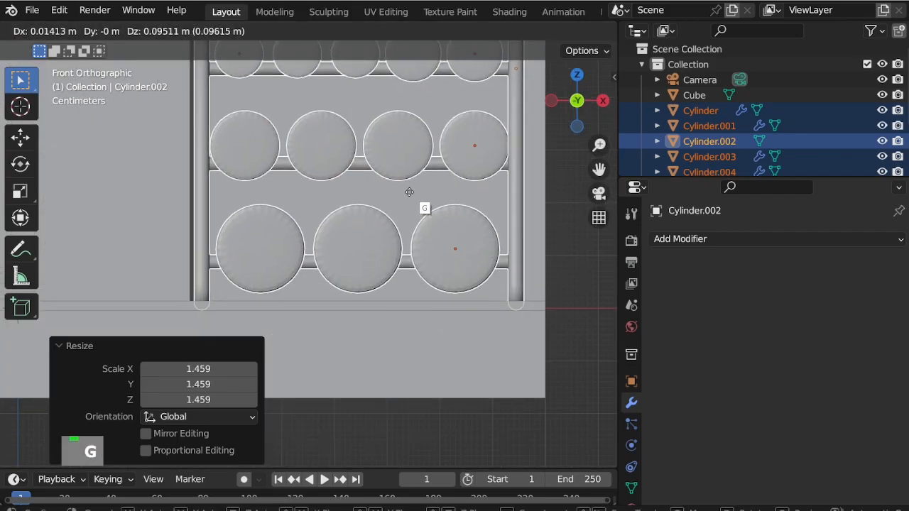
pyautogui.press('z')
pyautogui.click(410, 183)
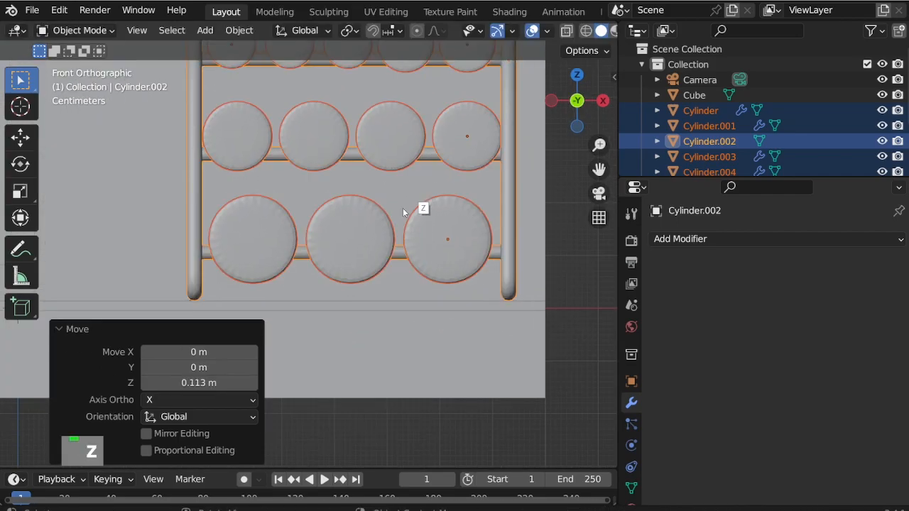
# Step: In right side view, move the rack and dumbbells about -0.062 m along Y clear of the back wall
pyautogui.scroll(-4, 421, 205)
pyautogui.moveTo(421, 205); pyautogui.dragTo(403, 237, button='middle')
pyautogui.press('KP_3')
pyautogui.scroll(3, 406, 236)
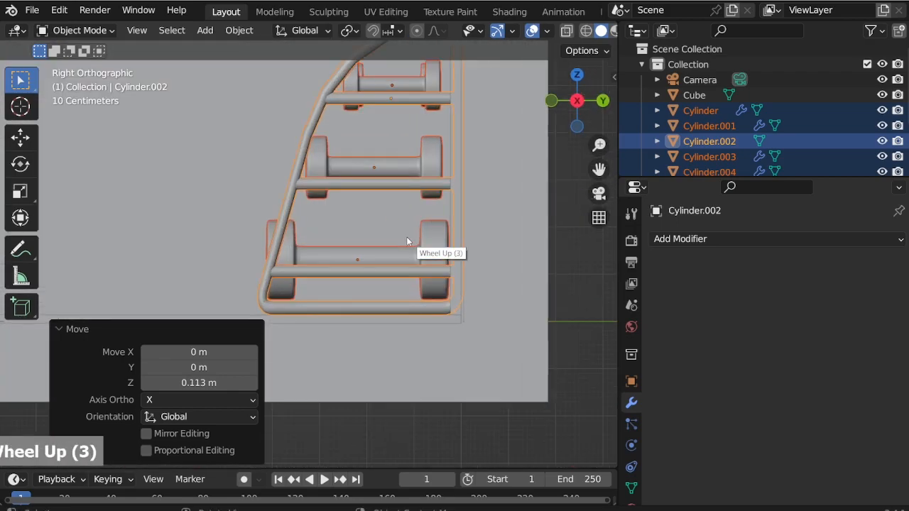
pyautogui.press('g')
pyautogui.press('y')
pyautogui.click(368, 234)
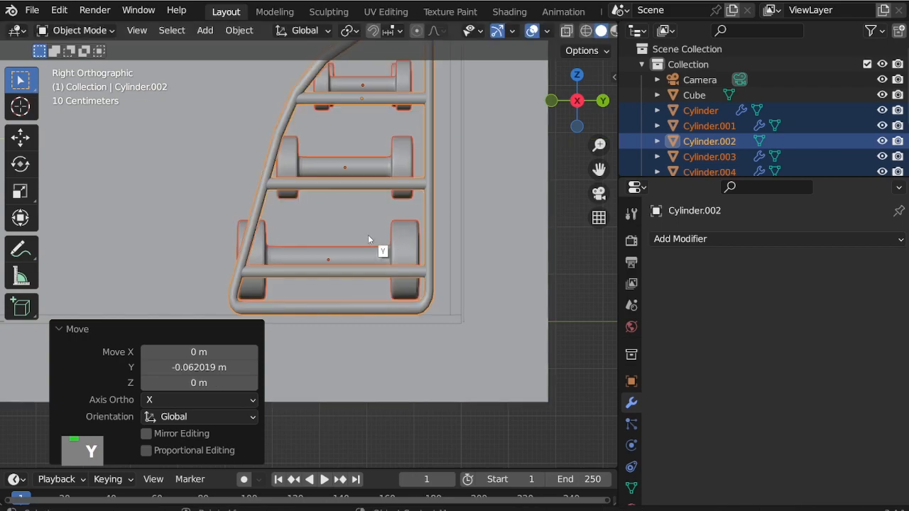
pyautogui.moveTo(368, 235); pyautogui.dragTo(338, 210, button='middle')
pyautogui.scroll(-6, 341, 261)
pyautogui.scroll(-3, 342, 262)
pyautogui.moveTo(341, 262); pyautogui.dragTo(502, 360, button='middle')
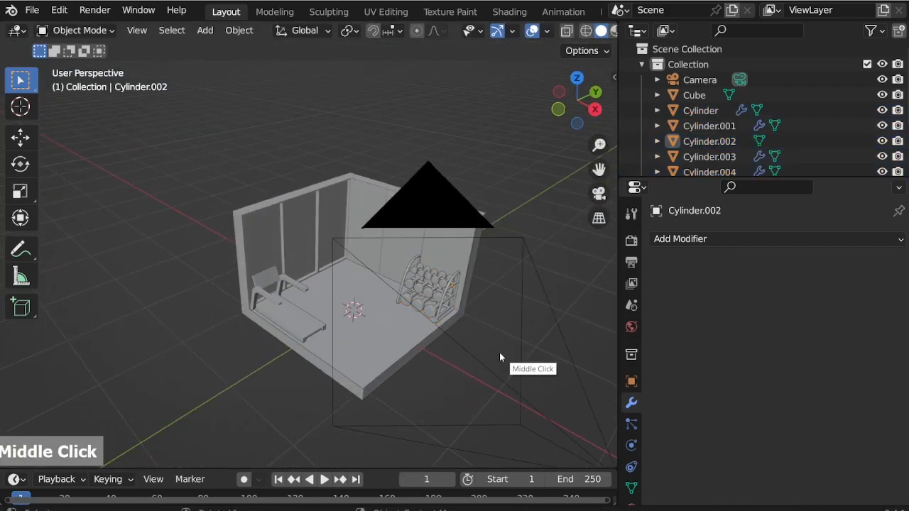
# Step: View the gym room through the camera and save the file
pyautogui.press('KP_0')
pyautogui.scroll(-8, 357, 248)
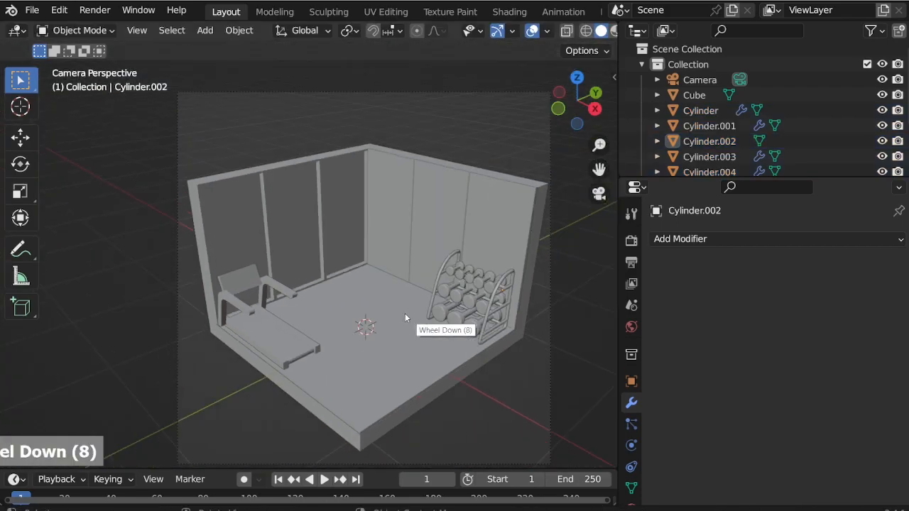
pyautogui.scroll(1, 494, 369)
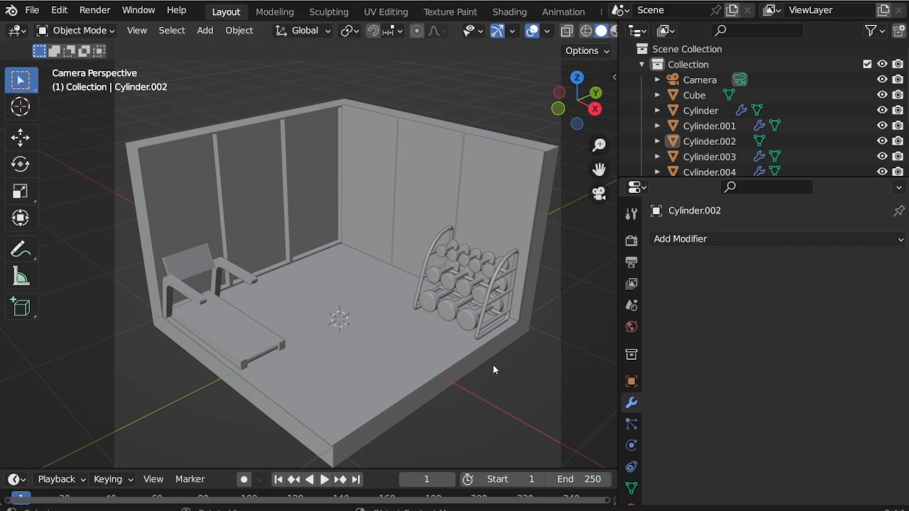
pyautogui.hotkey('ctrl', 's')
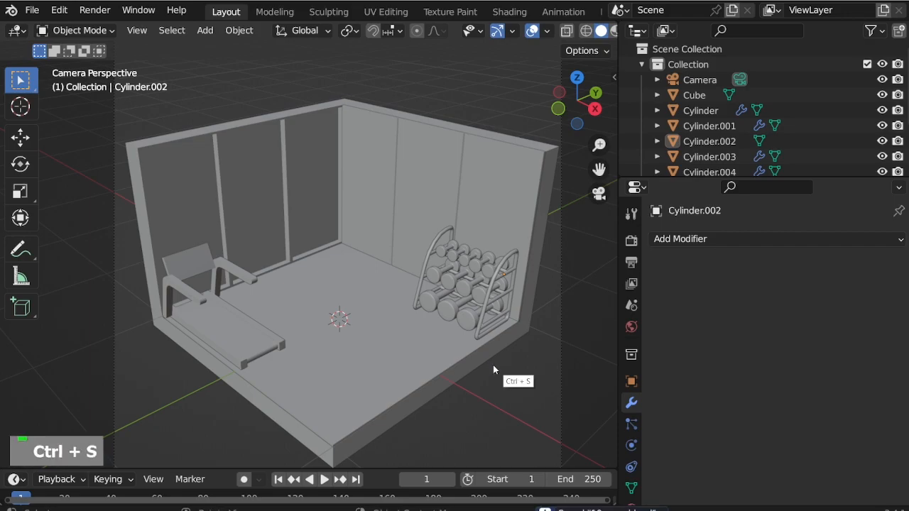
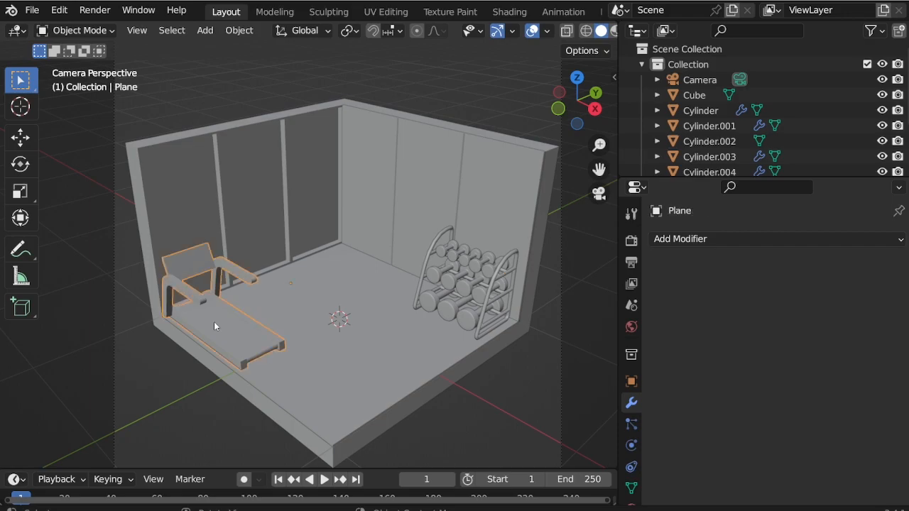
# Step: Move the treadmill about 0.073 m along Y, away from the room's open edge
pyautogui.press('g')
pyautogui.press('y')
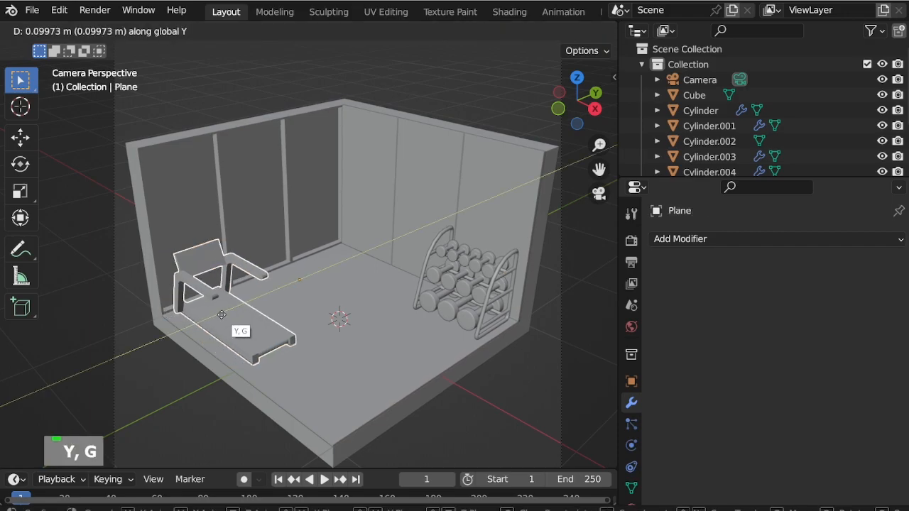
pyautogui.click(348, 262)
# Step: Try to scale the treadmill uniformly by about 1.157 around its off-centre origin
pyautogui.press('s')
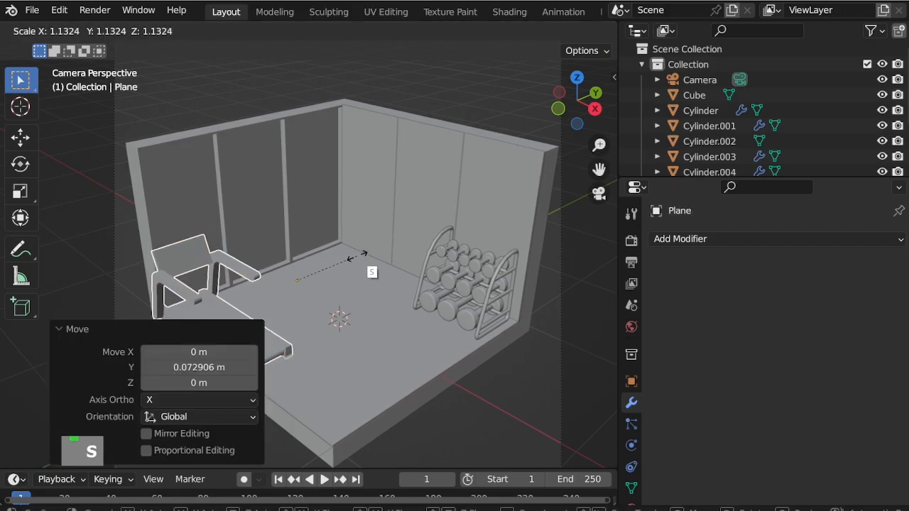
pyautogui.click(357, 257)
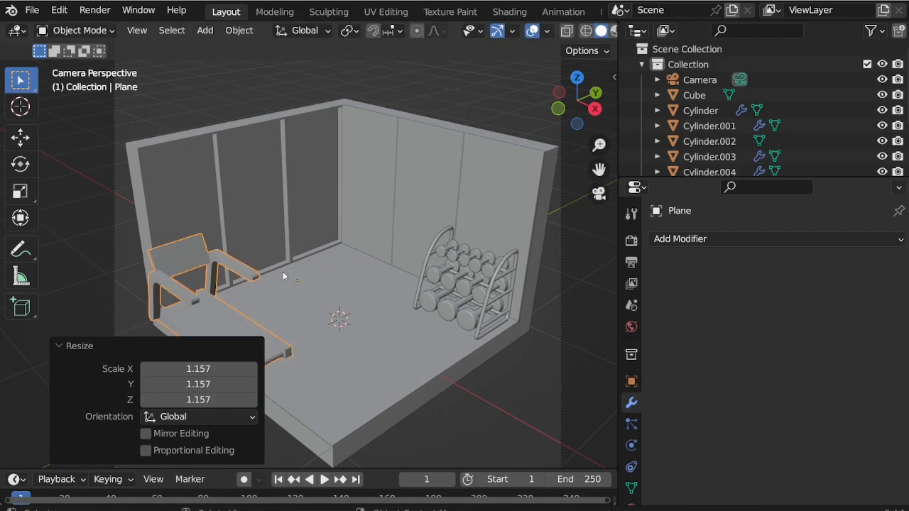
pyautogui.hotkey('ctrl', 'z')
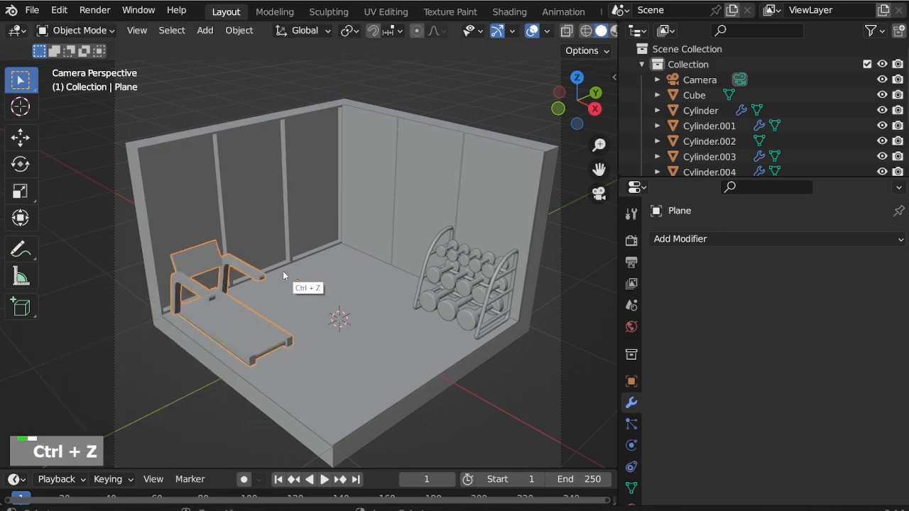
# Step: Set the treadmill's origin to its geometry and scale it uniformly by about 1.16
pyautogui.click(239, 30)
pyautogui.moveTo(298, 63)
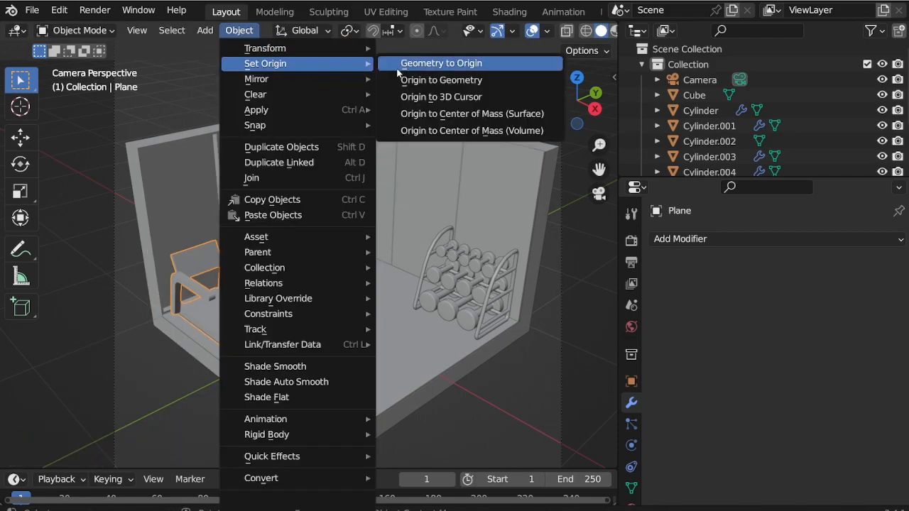
pyautogui.click(458, 81)
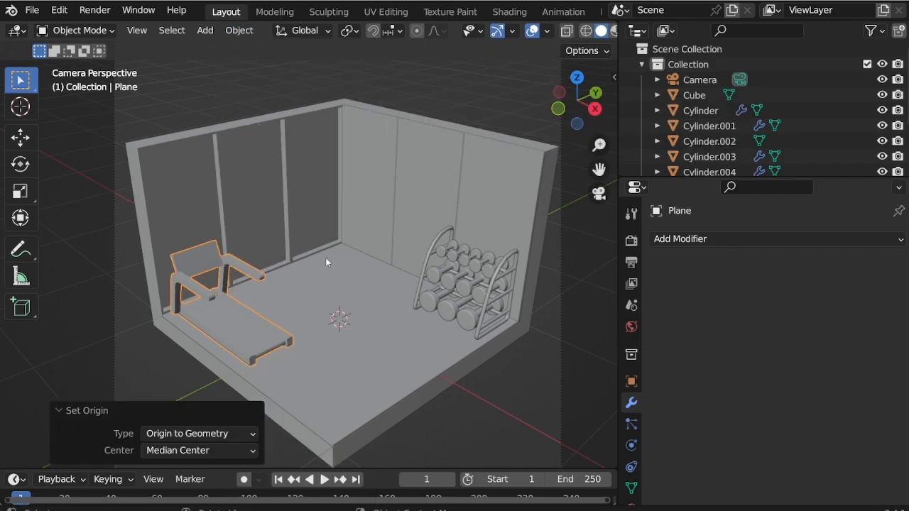
pyautogui.press('s')
pyautogui.click(289, 273)
# Step: Move the enlarged treadmill about 0.109 m along Y so it sits fully inside the room
pyautogui.press('g')
pyautogui.press('y')
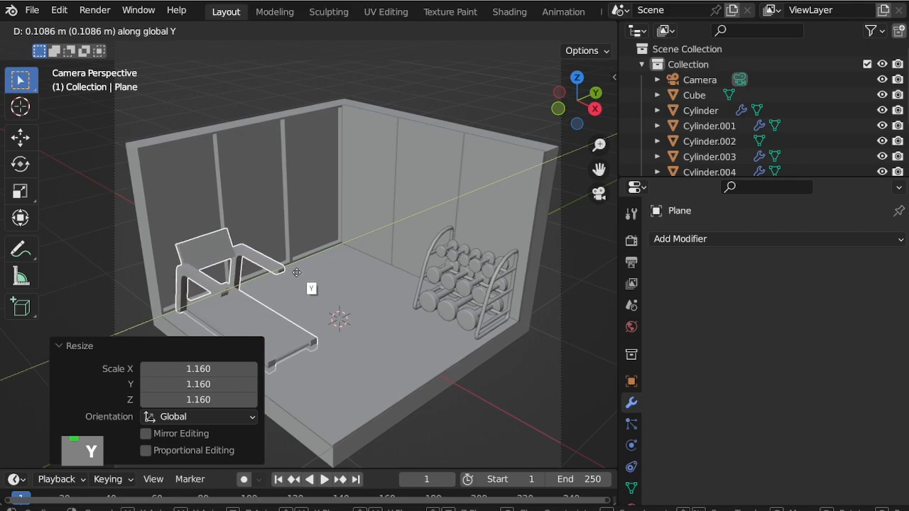
pyautogui.click(296, 273)
# Step: In front view, raise the treadmill about 0.054 m along Z so its base rests on the floor
pyautogui.press('KP_1')
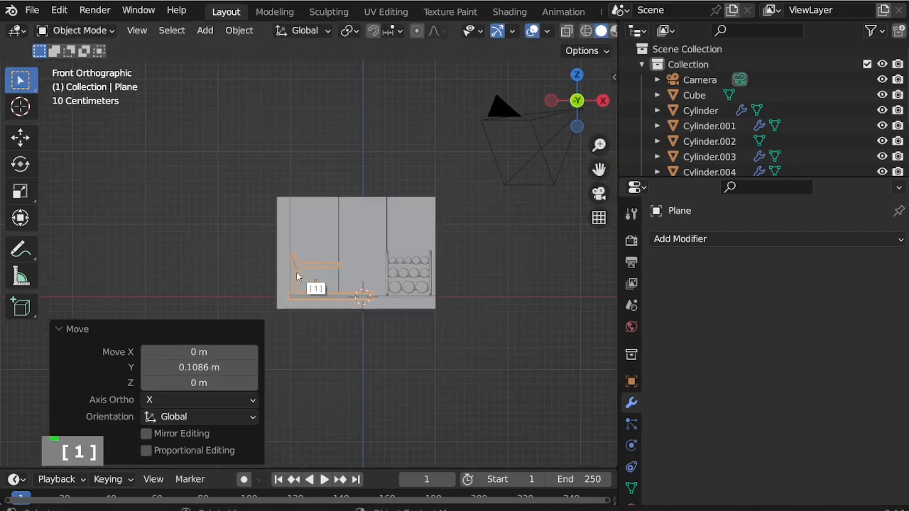
pyautogui.scroll(10, 364, 285)
pyautogui.scroll(2, 364, 280)
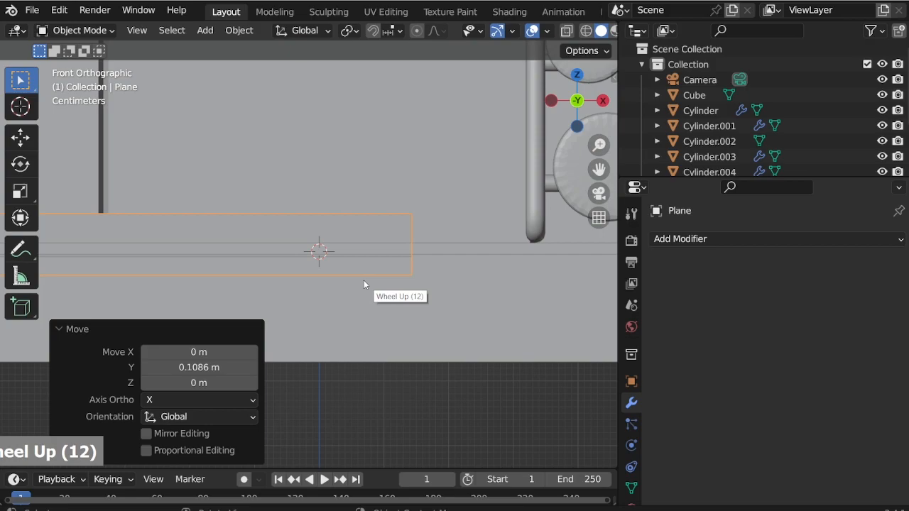
pyautogui.press('g')
pyautogui.press('z')
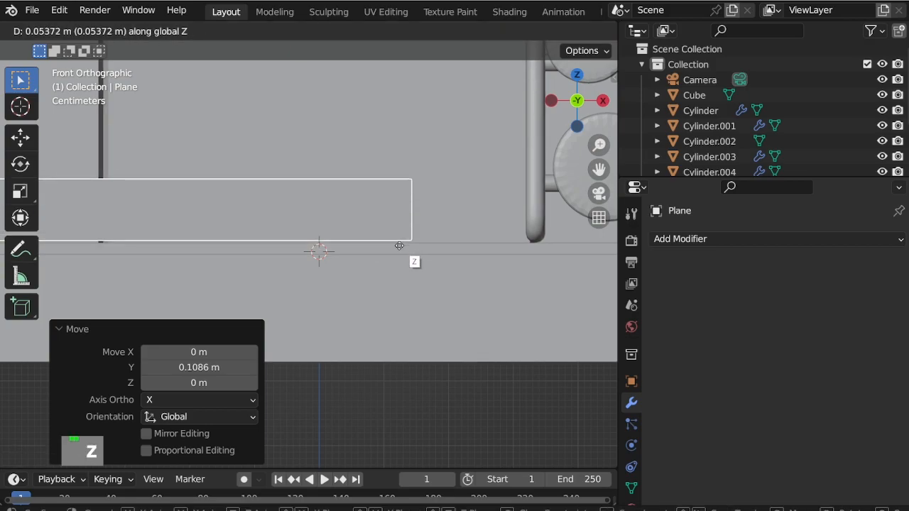
pyautogui.click(399, 246)
# Step: Examine the treadmill's placement on the floor and the free space around it from several angles
pyautogui.scroll(-4, 378, 240)
pyautogui.moveTo(378, 240); pyautogui.dragTo(306, 278, button='middle')
pyautogui.scroll(-5, 320, 243)
pyautogui.moveTo(320, 243); pyautogui.dragTo(221, 285, button='middle')
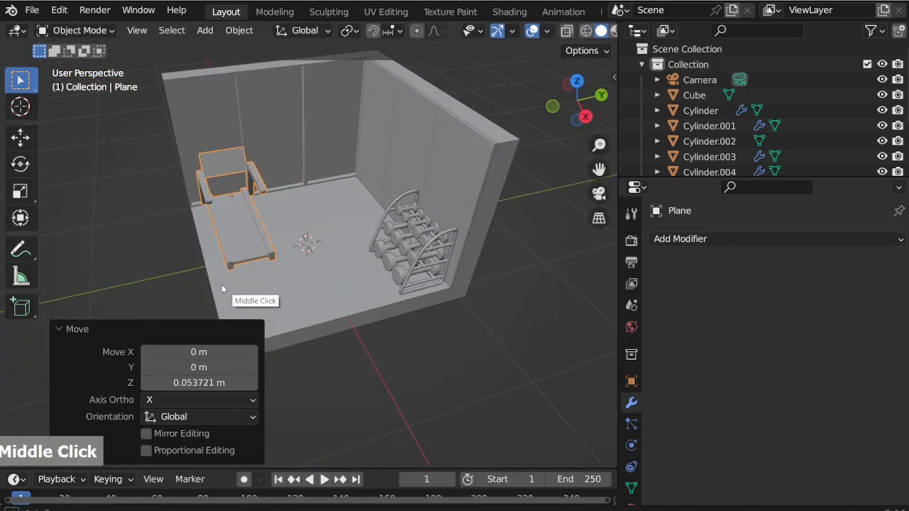
pyautogui.scroll(-2, 202, 189)
pyautogui.scroll(2, 280, 211)
pyautogui.moveTo(279, 210); pyautogui.dragTo(251, 248, button='middle')
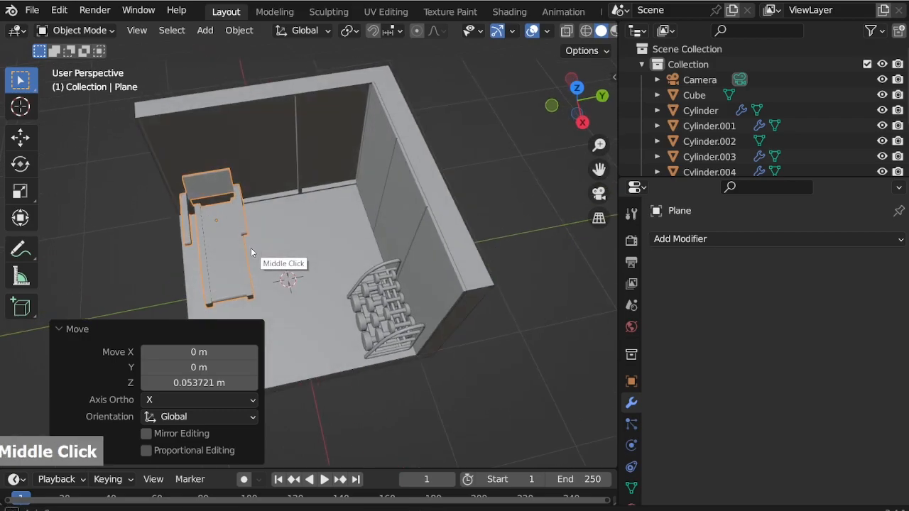
pyautogui.scroll(-2, 312, 224)
pyautogui.scroll(3, 298, 246)
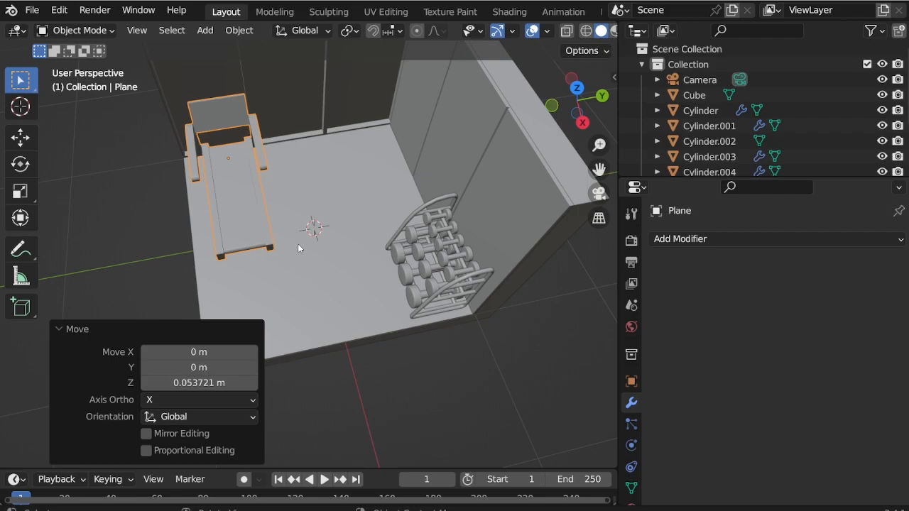
# Step: Add a 2 m plane at the world origin and scale it uniformly to about 0.212
pyautogui.hotkey('shift', 'a')
pyautogui.moveTo(313, 213)
pyautogui.click(376, 213)
pyautogui.moveTo(383, 217); pyautogui.dragTo(432, 284, button='middle')
pyautogui.scroll(2, 434, 339)
pyautogui.press('s')
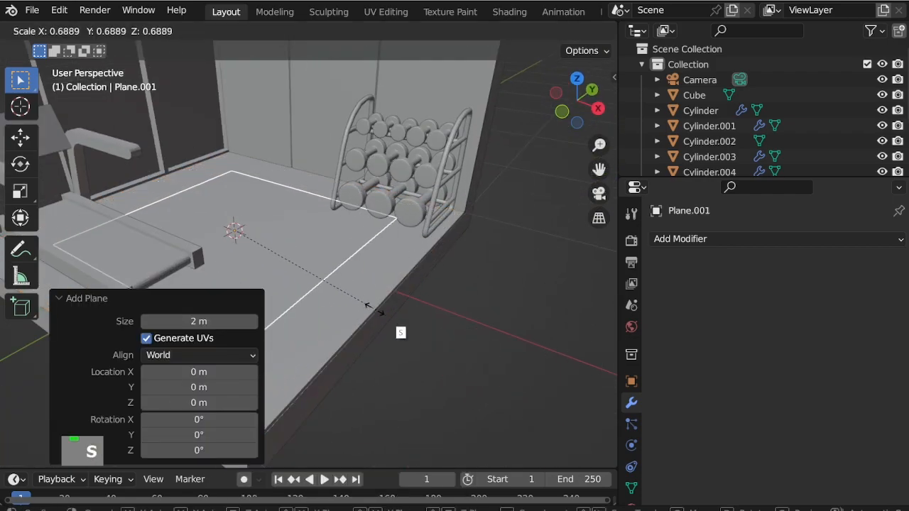
pyautogui.click(280, 246)
# Step: Raise the small plane about 0.152 m along Z and stretch it along Y by about 2.789
pyautogui.press('g')
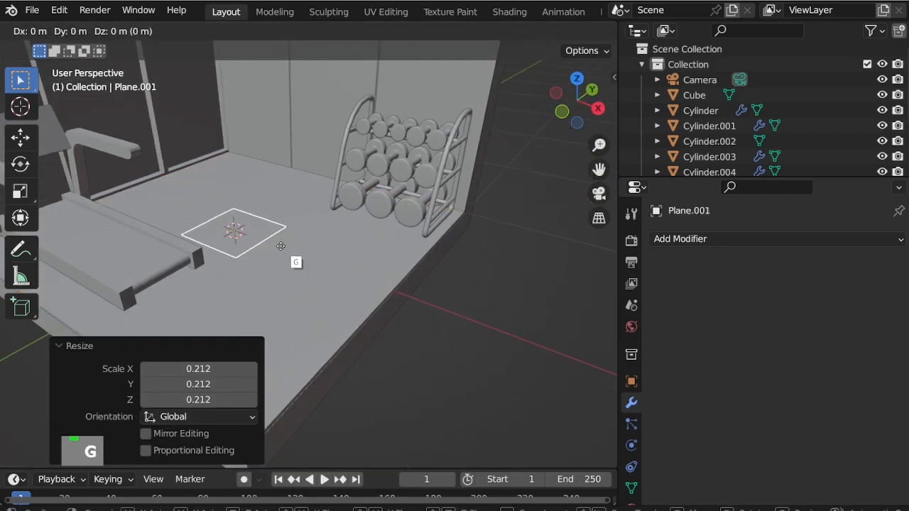
pyautogui.press('z')
pyautogui.click(288, 226)
pyautogui.scroll(2, 241, 170)
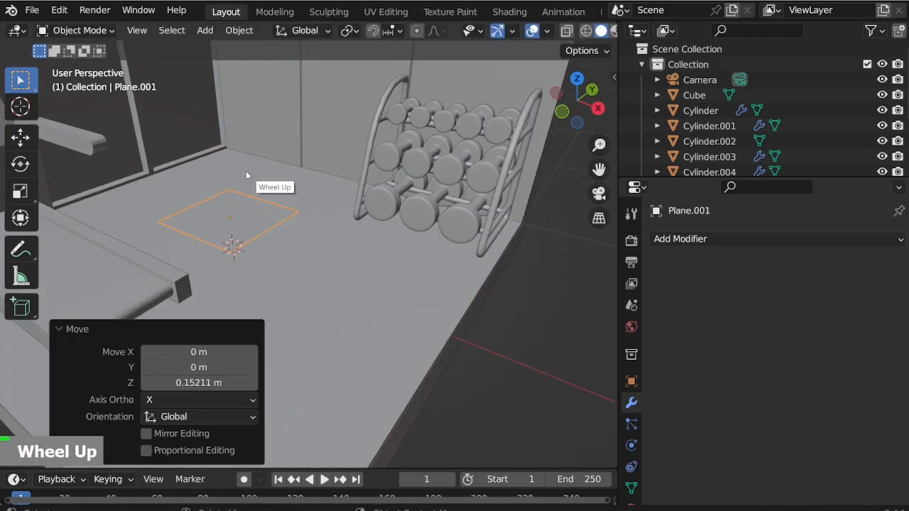
pyautogui.press('s')
pyautogui.press('y')
pyautogui.click(341, 142)
# Step: Enlarge the plane slightly overall and widen it along X by about 1.135
pyautogui.moveTo(341, 142); pyautogui.dragTo(312, 272, button='middle')
pyautogui.scroll(1, 186, 205)
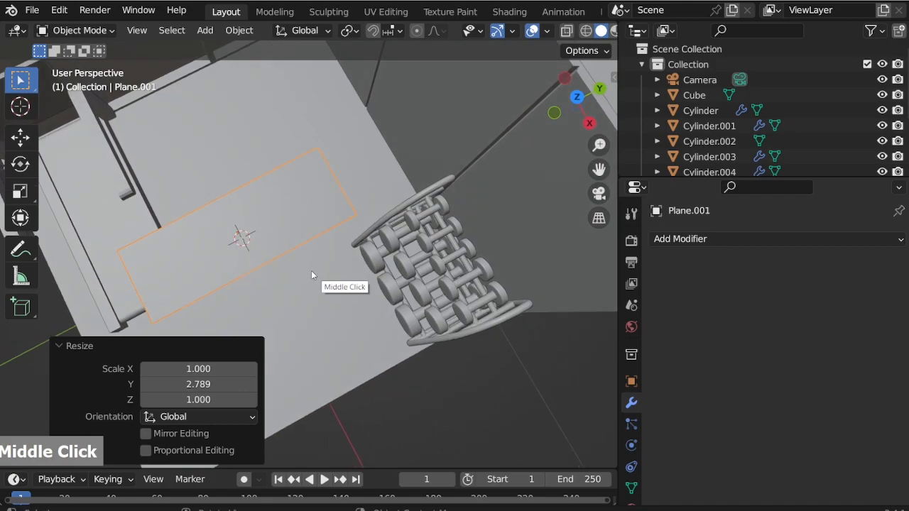
pyautogui.press('s')
pyautogui.click(318, 277)
pyautogui.press('s')
pyautogui.press('x')
pyautogui.click(321, 284)
# Step: In top view, move the plane about -0.631 m in X and 0.281 m in Y, beside the left wall
pyautogui.press('KP_7')
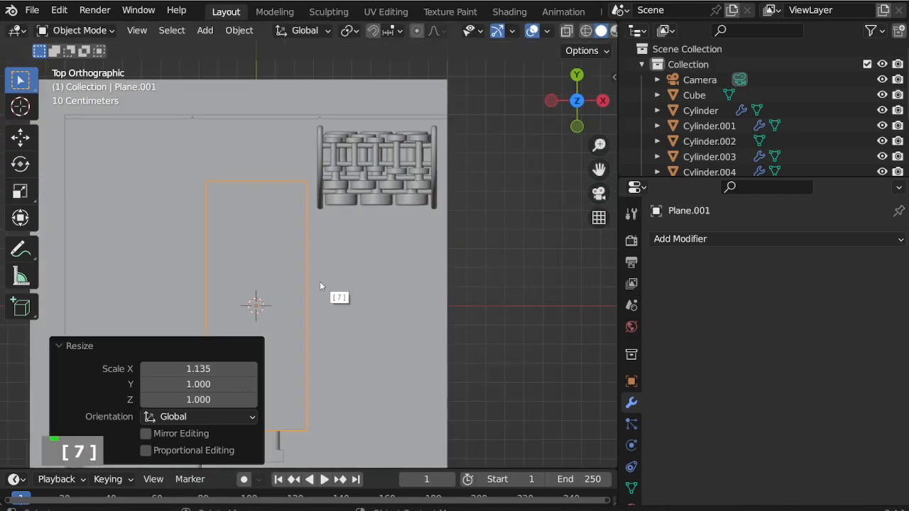
pyautogui.press('g')
pyautogui.click(234, 273)
pyautogui.scroll(-3, 334, 202)
pyautogui.scroll(1, 227, 270)
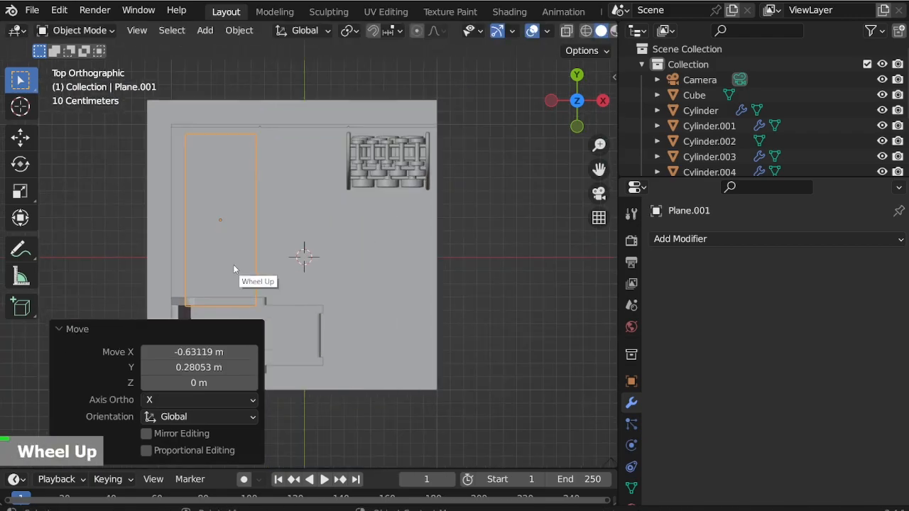
# Step: Shrink the plane to fit between treadmill and back wall, shifting it about -0.071 m in X and 0.06 m in Y, with a final scale of about 0.917
pyautogui.press('s')
pyautogui.click(370, 289)
pyautogui.press('g')
pyautogui.click(380, 297)
pyautogui.press('s')
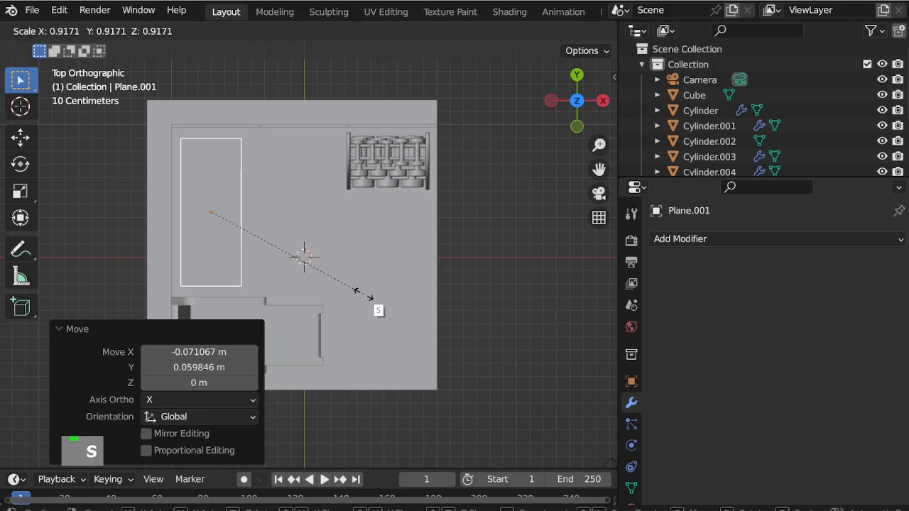
pyautogui.click(364, 296)
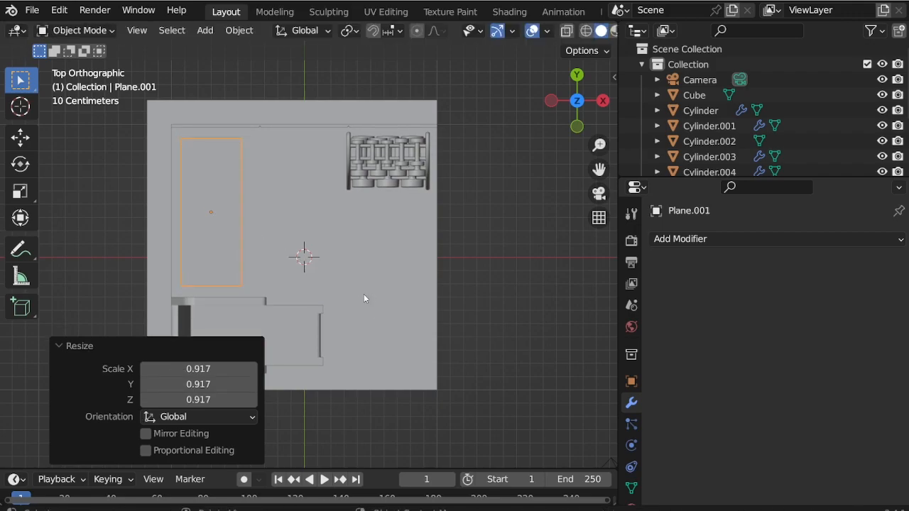
# Step: Extrude the plane's face about -0.027 m in Edit Mode to form a thin mat, and return to Object Mode
pyautogui.moveTo(338, 175); pyautogui.dragTo(137, 132, button='middle')
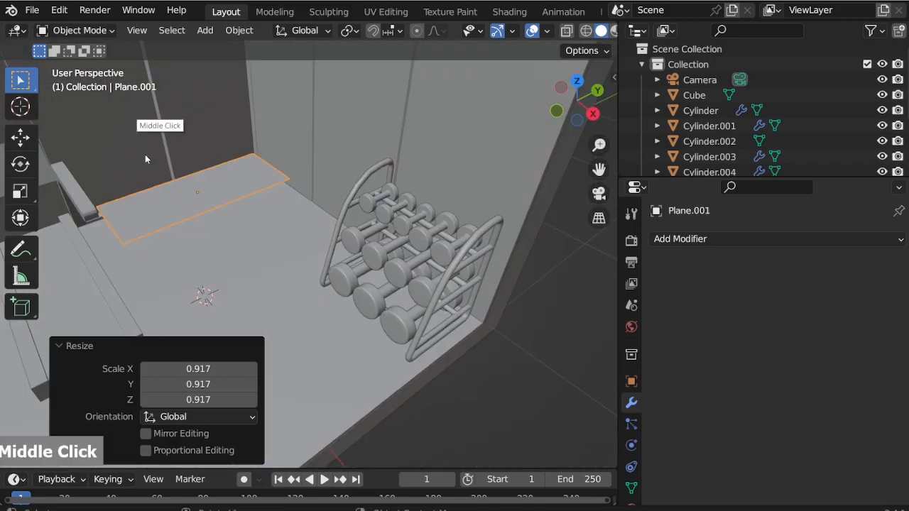
pyautogui.scroll(2, 137, 132)
pyautogui.click(75, 30)
pyautogui.click(78, 64)
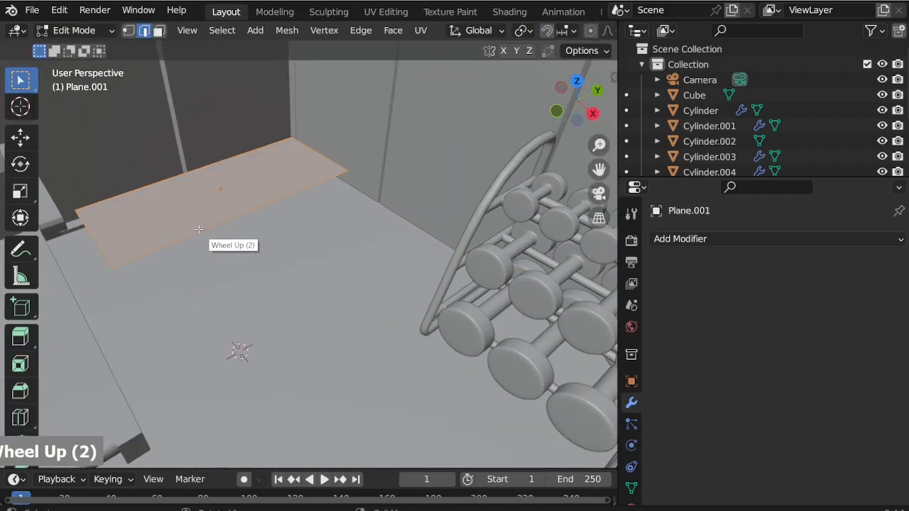
pyautogui.press('e')
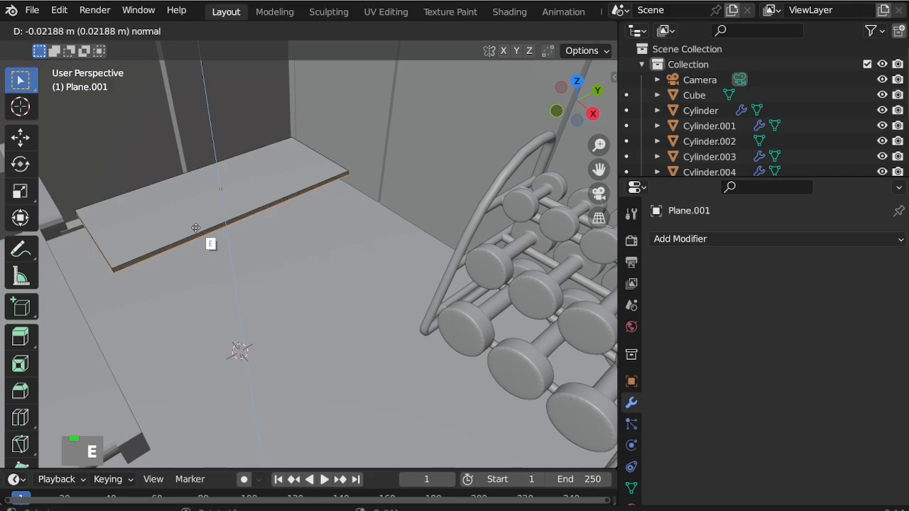
pyautogui.click(206, 224)
pyautogui.click(75, 30)
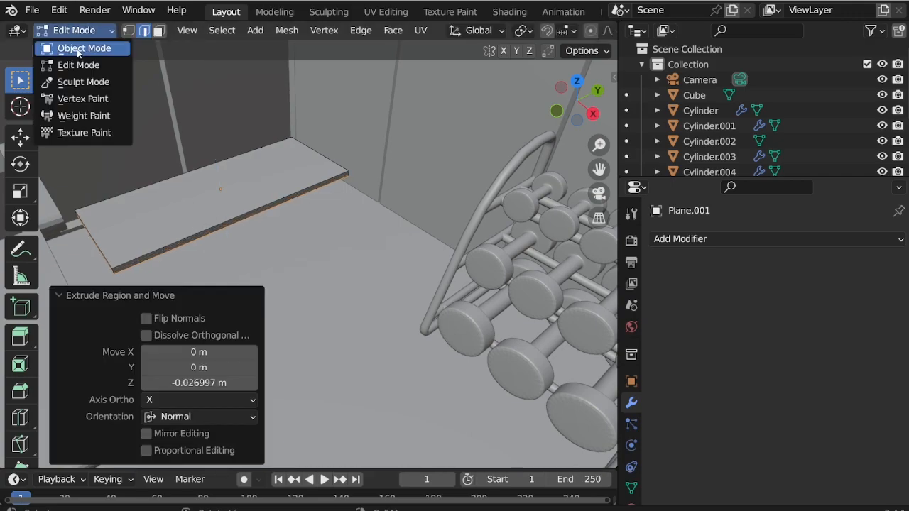
pyautogui.click(80, 49)
# Step: In right side view, lower the mat about 0.108 m along Z onto the floor
pyautogui.press('KP_3')
pyautogui.scroll(5, 198, 260)
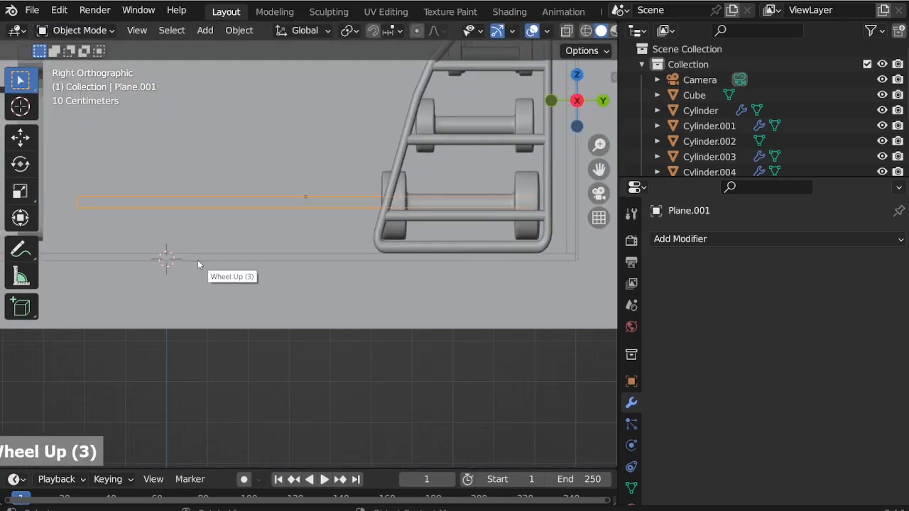
pyautogui.press('g')
pyautogui.press('z')
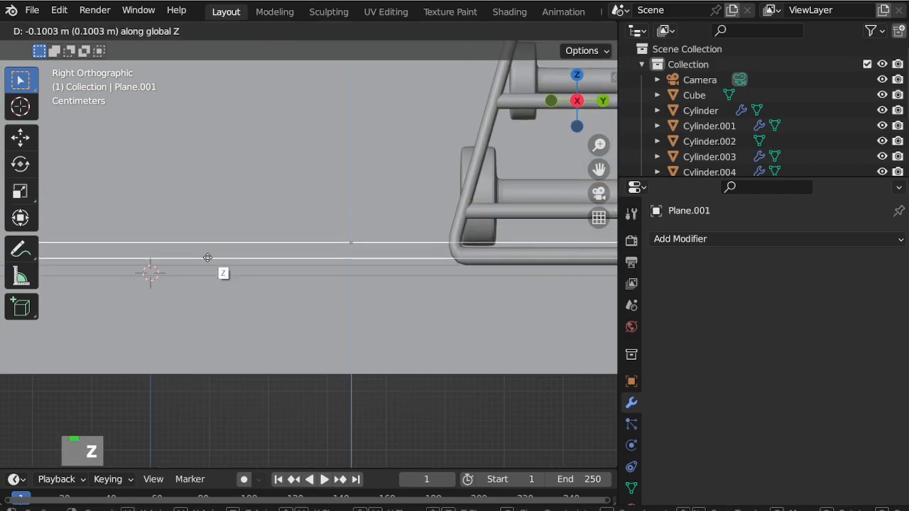
pyautogui.click(211, 268)
# Step: In top view, duplicate the mat and place the copy about 1.398 m in X and -0.719 m in Y, in front of the dumbbell rack
pyautogui.moveTo(212, 269); pyautogui.dragTo(375, 274, button='middle')
pyautogui.scroll(-4, 270, 233)
pyautogui.scroll(-2, 375, 274)
pyautogui.scroll(3, 442, 272)
pyautogui.scroll(1, 253, 244)
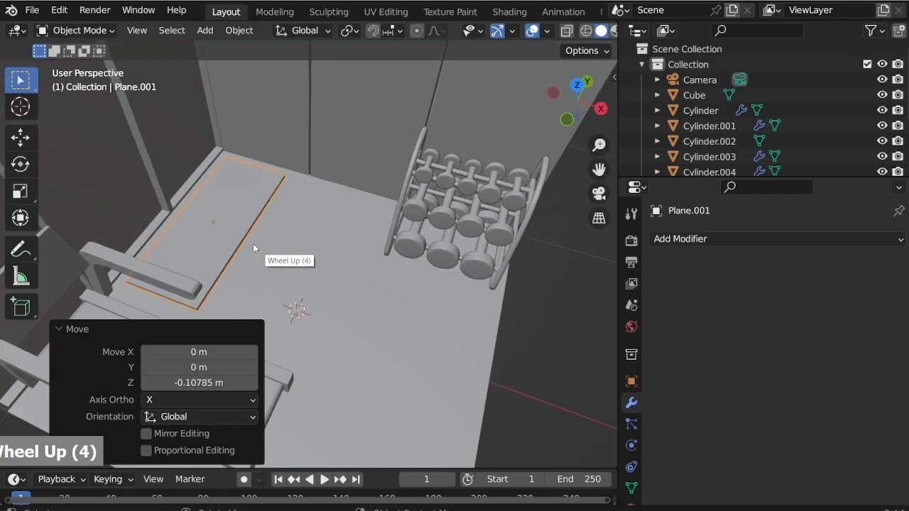
pyautogui.moveTo(252, 244); pyautogui.dragTo(264, 309, button='middle')
pyautogui.press('KP_7')
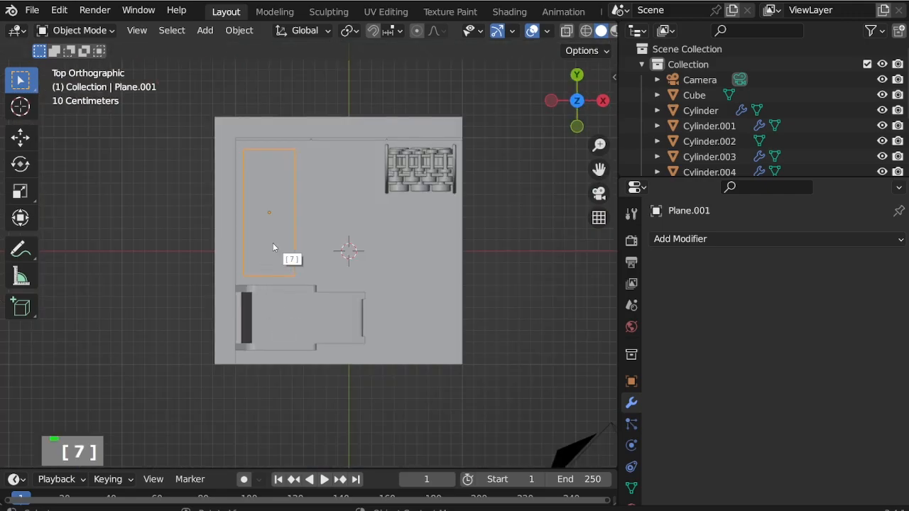
pyautogui.hotkey('shift', 'd')
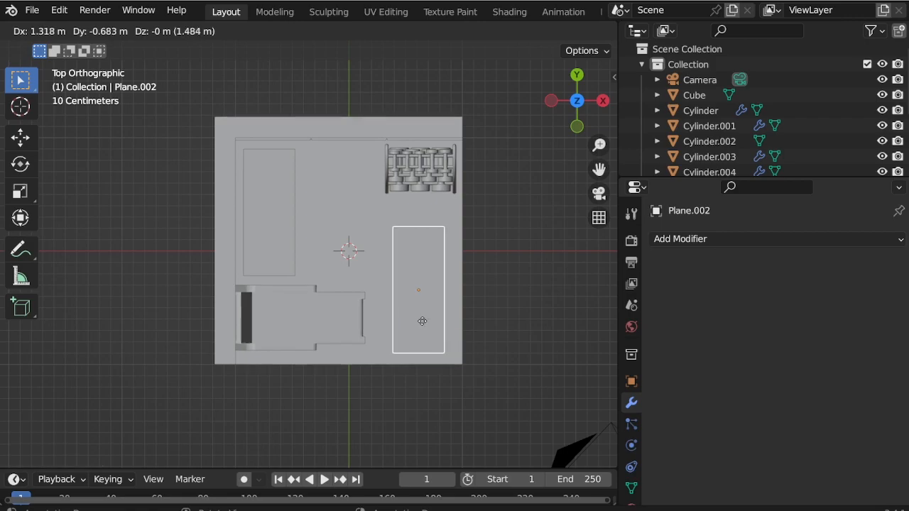
pyautogui.click(424, 323)
# Step: Narrow the duplicated mat in front of the dumbbell rack to about 0.369 of its width along X
pyautogui.scroll(2, 426, 234)
pyautogui.press('s')
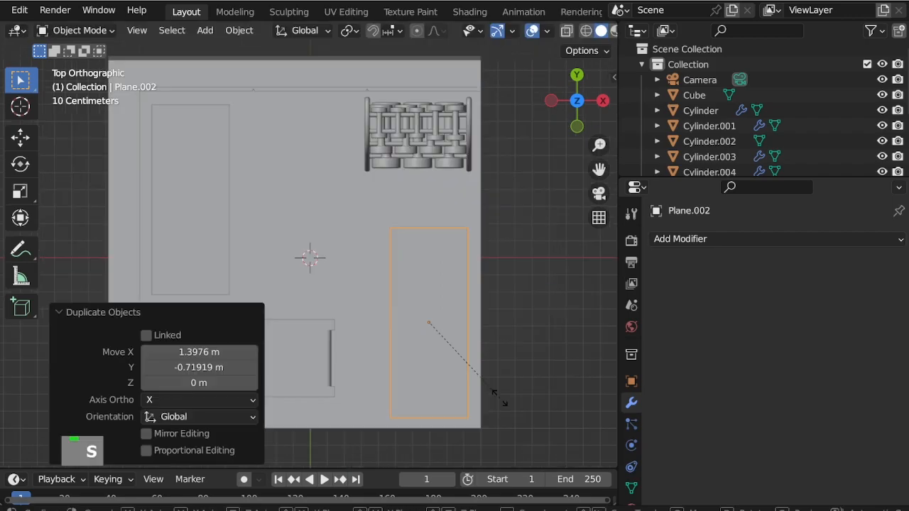
pyautogui.press('x')
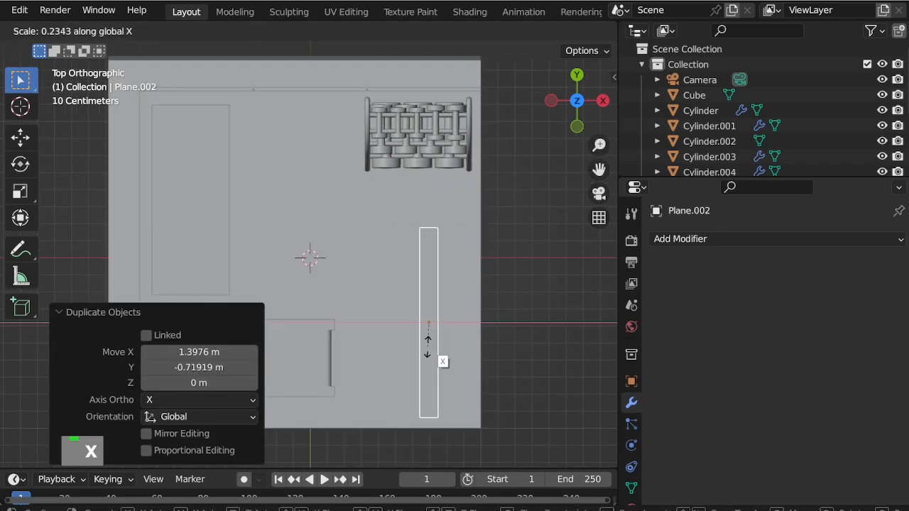
pyautogui.click(434, 360)
pyautogui.scroll(2, 436, 416)
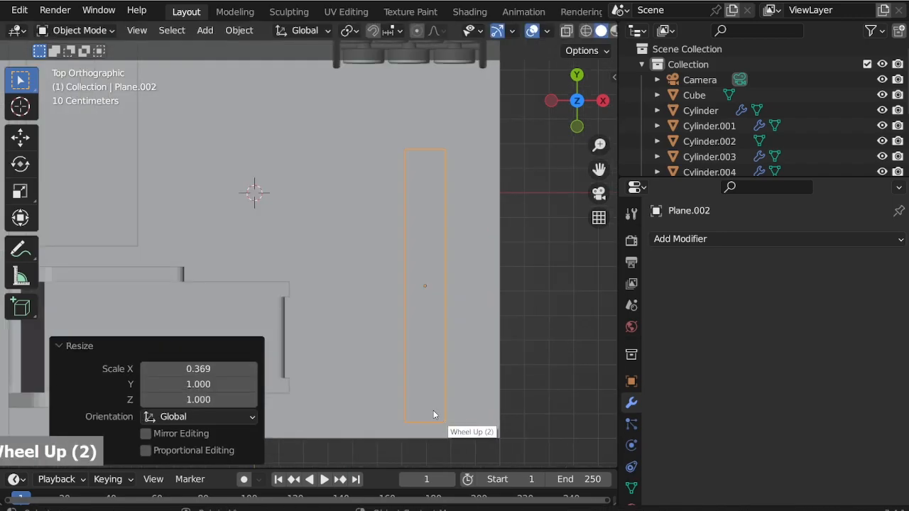
# Step: Raise the narrowed slab along Z above the floor
pyautogui.moveTo(436, 416); pyautogui.dragTo(388, 274, button='middle')
pyautogui.scroll(-2, 369, 299)
pyautogui.scroll(4, 413, 356)
pyautogui.press('g')
pyautogui.press('z')
pyautogui.click(423, 309)
# Step: In Edit Mode, add two evenly spaced crosswise loop cuts to the raised slab
pyautogui.scroll(2, 391, 305)
pyautogui.click(74, 30)
pyautogui.click(78, 64)
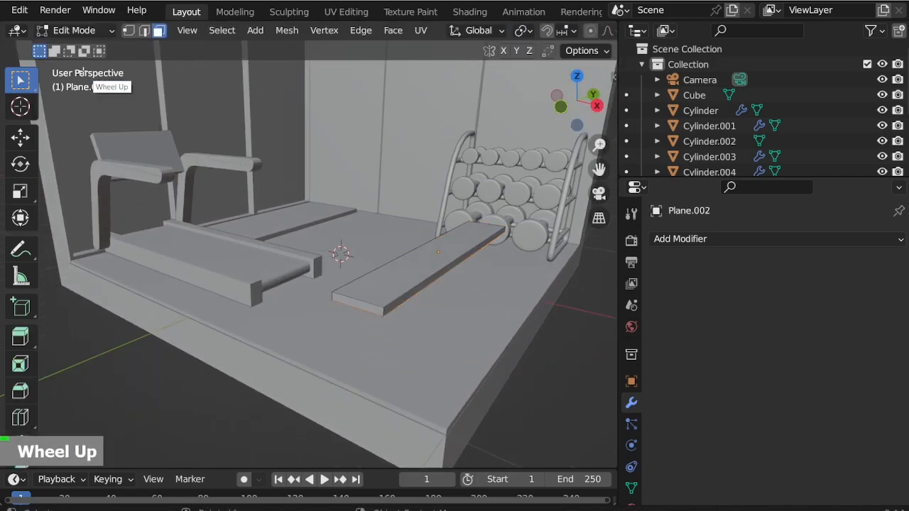
pyautogui.hotkey('ctrl', 'r')
pyautogui.scroll(1, 422, 277)
pyautogui.click(421, 276)
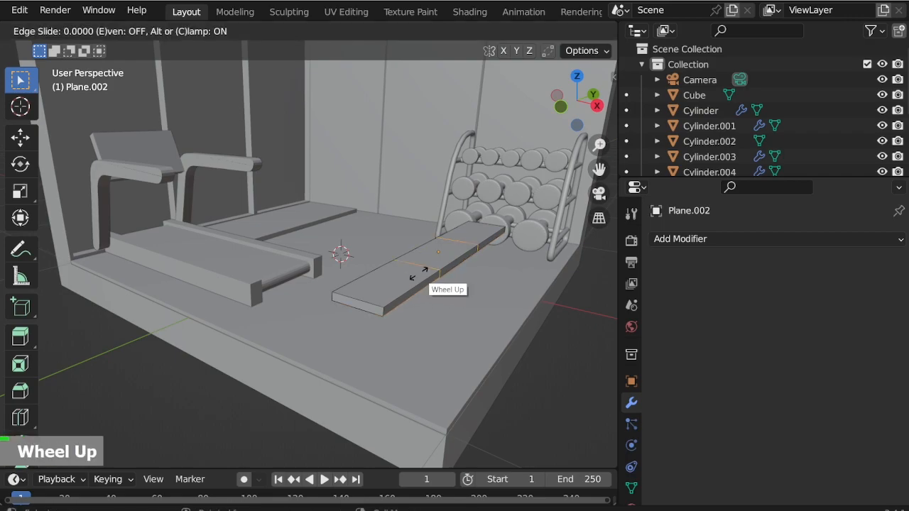
pyautogui.rightClick(419, 273)
# Step: Scale the two loops about 2.591 along Y to spread them toward the slab's ends
pyautogui.press('s')
pyautogui.press('y')
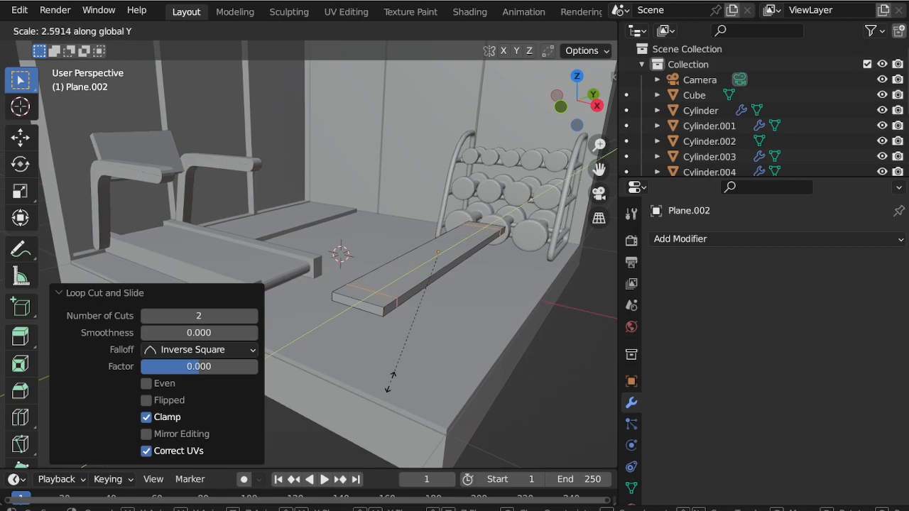
pyautogui.click(391, 381)
pyautogui.scroll(2, 404, 303)
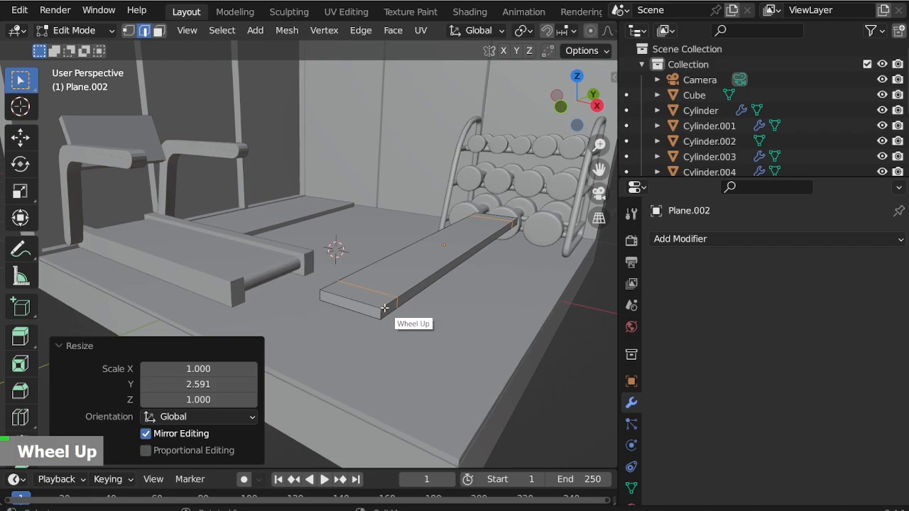
# Step: Extrude the top faces of both end sections up into blocks, with a Z move of about -0.066 m
pyautogui.moveTo(375, 302)
pyautogui.mouseDown(button='middle')
pyautogui.moveTo(395, 266)
pyautogui.moveTo(390, 293)
pyautogui.mouseUp(button='middle')
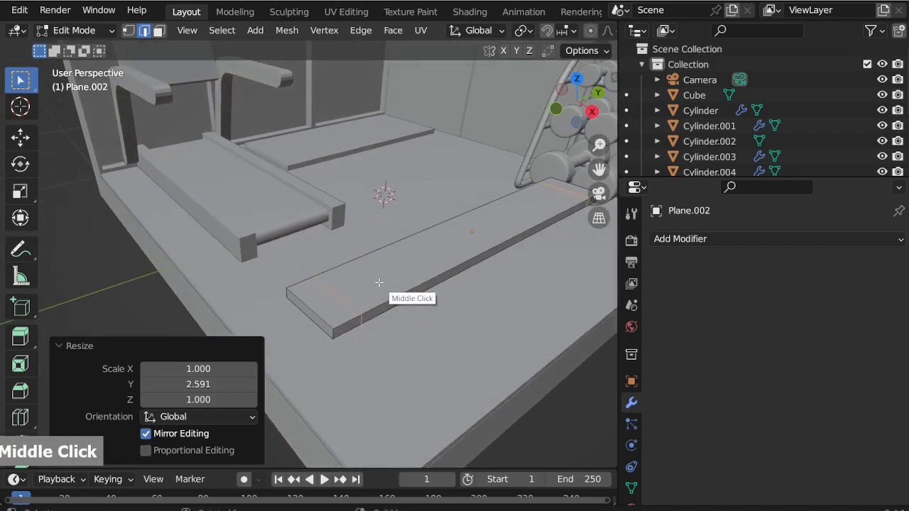
pyautogui.scroll(2, 540, 238)
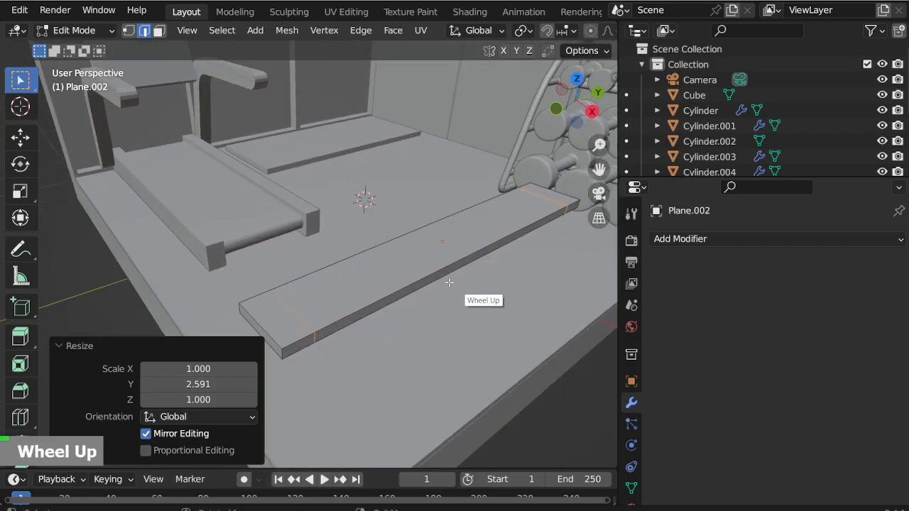
pyautogui.press('3')
pyautogui.keyDown('shift'); pyautogui.click(561, 200); pyautogui.keyUp('shift')
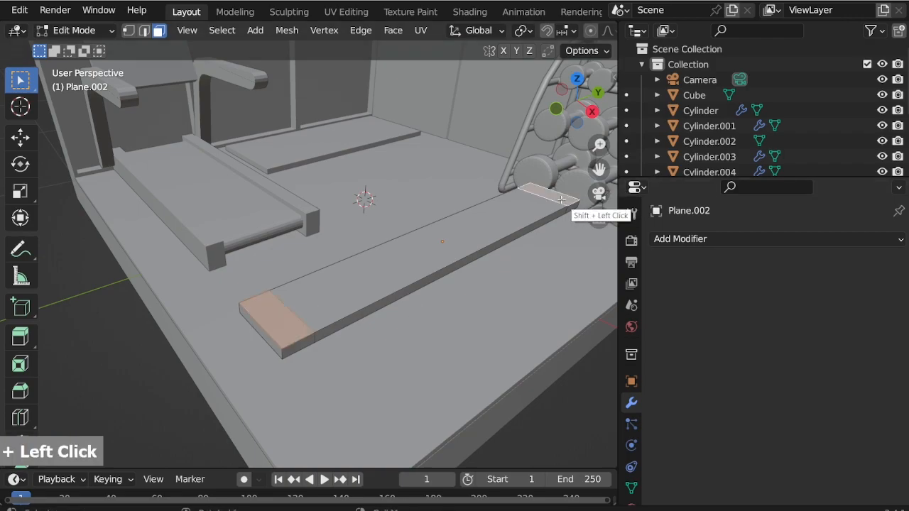
pyautogui.press('e')
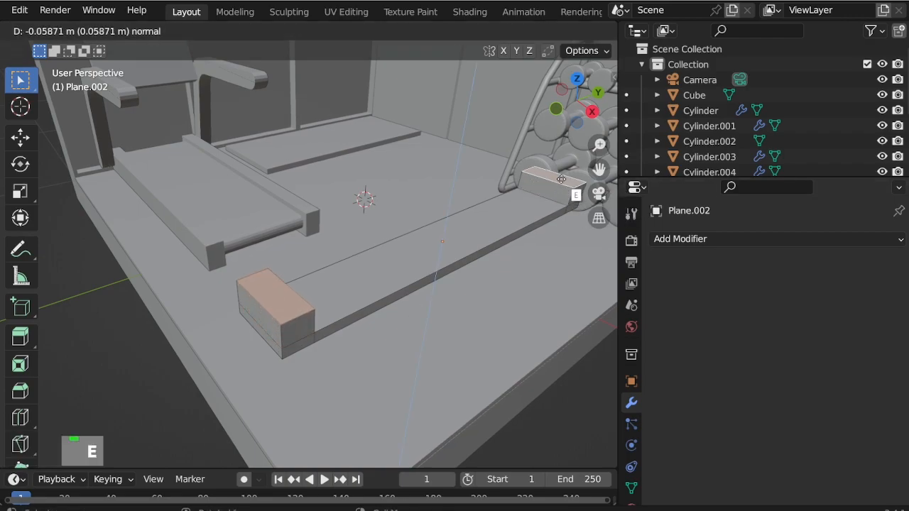
pyautogui.click(553, 175)
pyautogui.scroll(-2, 501, 206)
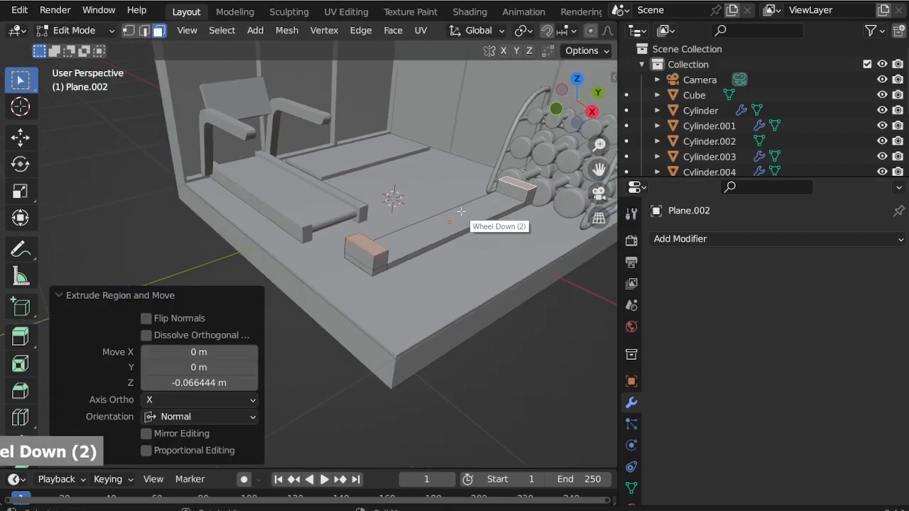
# Step: Extrude the outer side face beneath the front end block by -0.15 m to form a side arm
pyautogui.scroll(2, 505, 206)
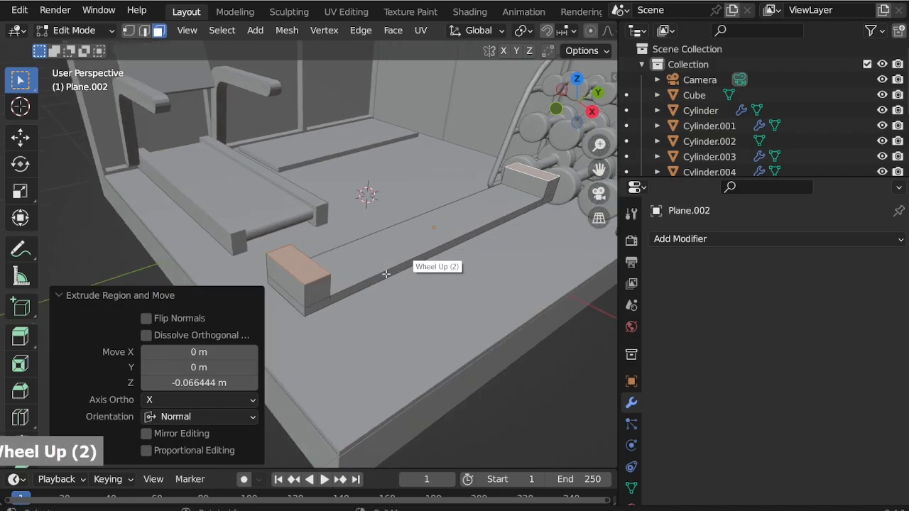
pyautogui.click(311, 310)
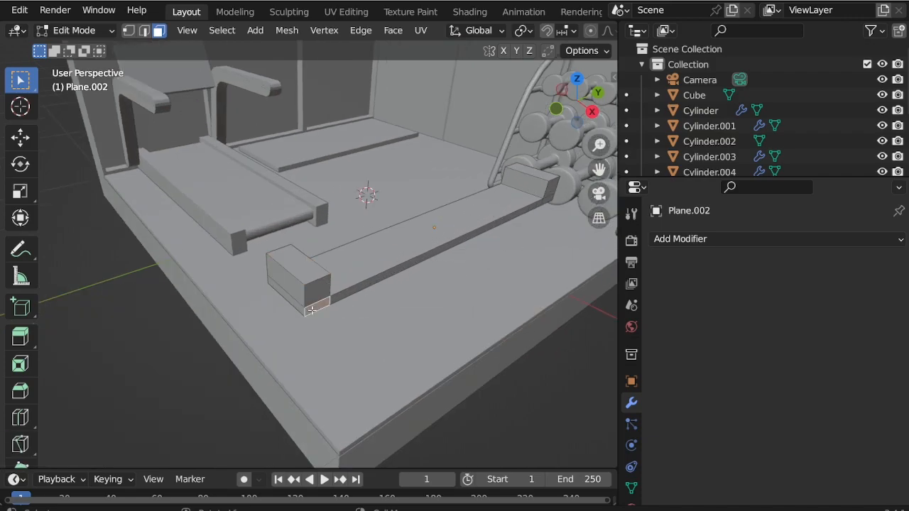
pyautogui.press('e')
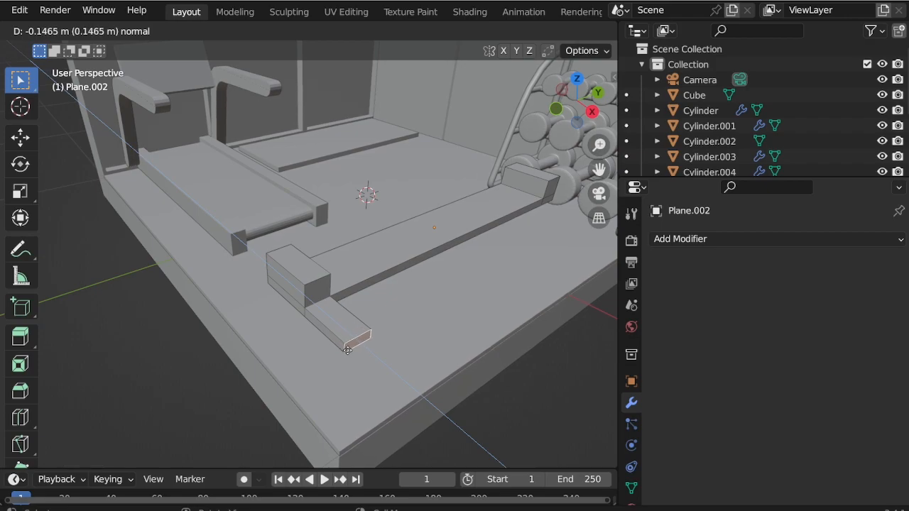
pyautogui.write('-.15')
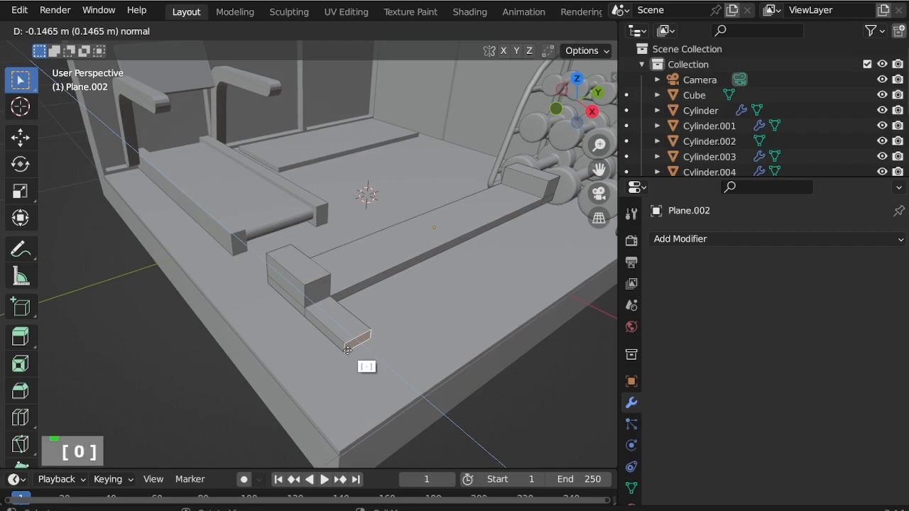
pyautogui.press('Return')
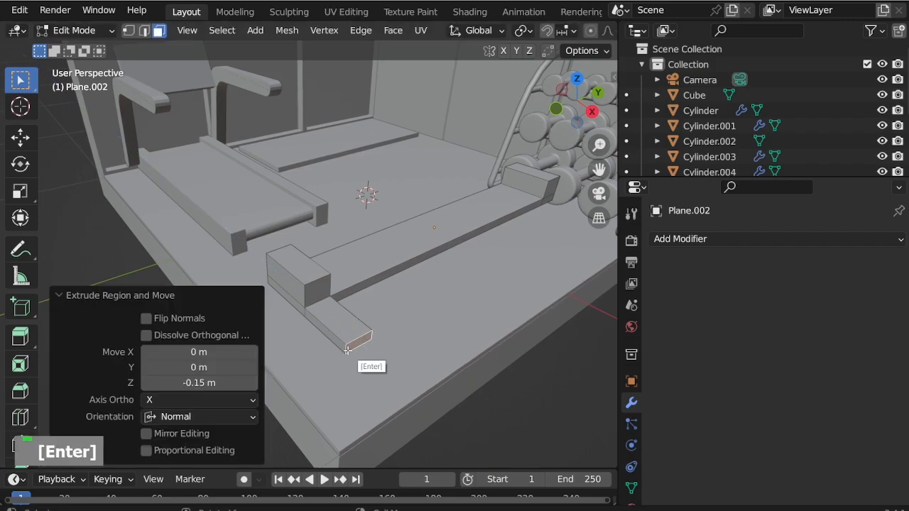
# Step: Extrude the opposite side face beneath the front end block by -0.15 m to form a matching arm
pyautogui.moveTo(311, 306); pyautogui.dragTo(397, 302, button='middle')
pyautogui.scroll(-2, 390, 319)
pyautogui.scroll(3, 284, 353)
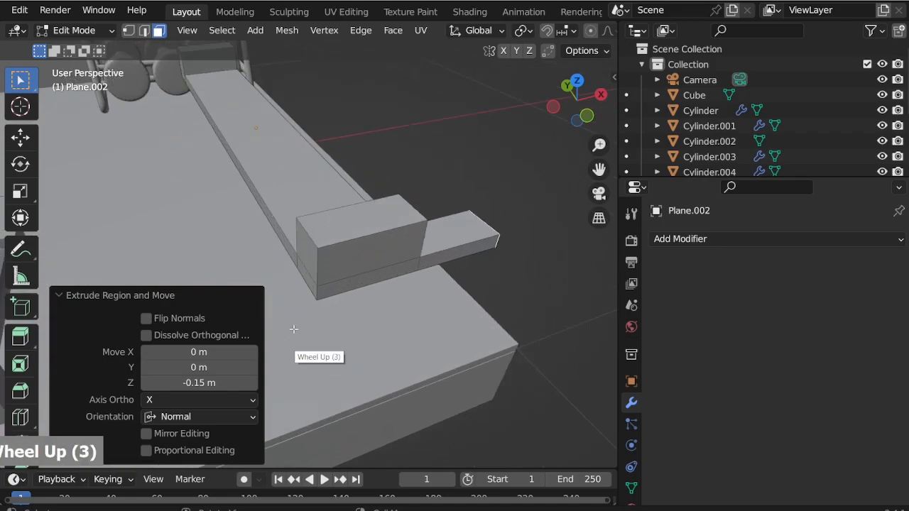
pyautogui.click(309, 286)
pyautogui.write('e')
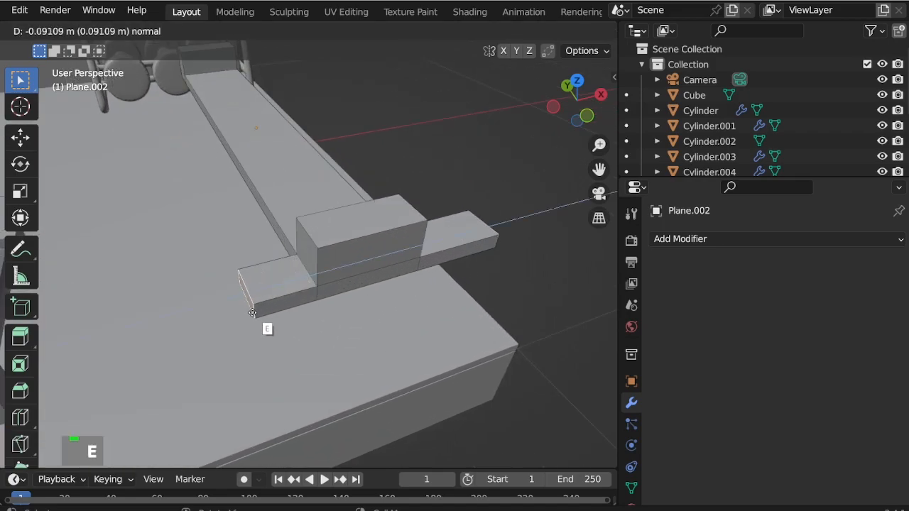
pyautogui.write('-.15')
pyautogui.press('Return')
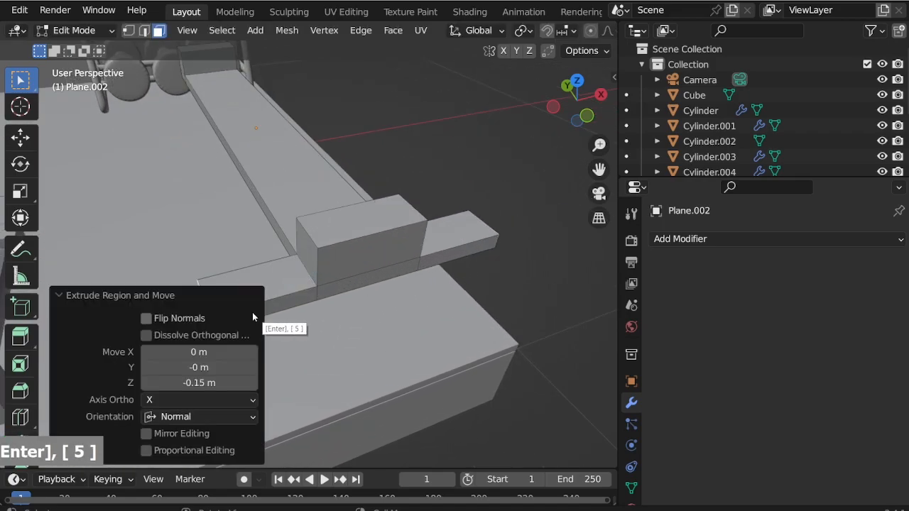
# Step: Add one centred loop cut across each of the two side arms
pyautogui.scroll(-2, 447, 222)
pyautogui.moveTo(385, 252); pyautogui.dragTo(354, 247, button='middle')
pyautogui.hotkey('ctrl', 'r')
pyautogui.click(329, 241)
pyautogui.rightClick(435, 239)
pyautogui.hotkey('ctrl', 'r')
pyautogui.click(468, 241)
pyautogui.rightClick(468, 241)
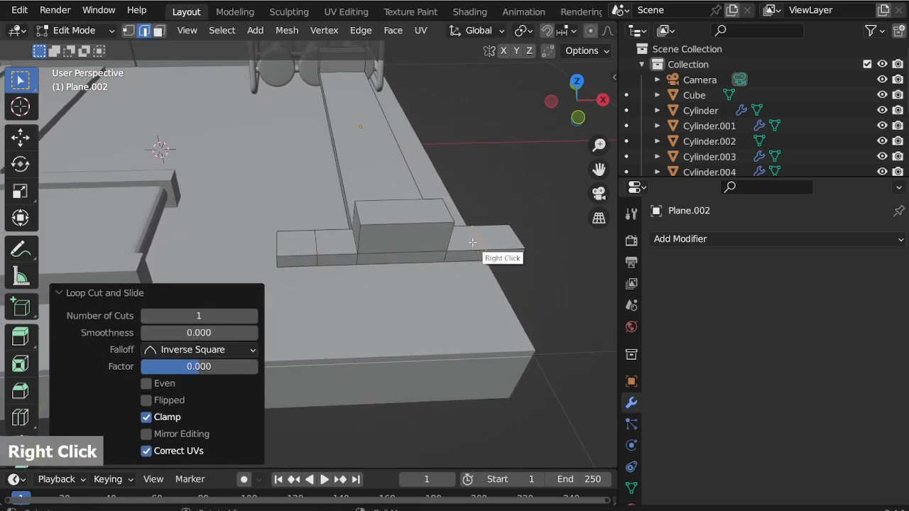
# Step: Select both arm loops and scale them about 1.315 along X toward the arm tips
pyautogui.keyDown('shift'); pyautogui.doubleClick(316, 248); pyautogui.keyUp('shift')
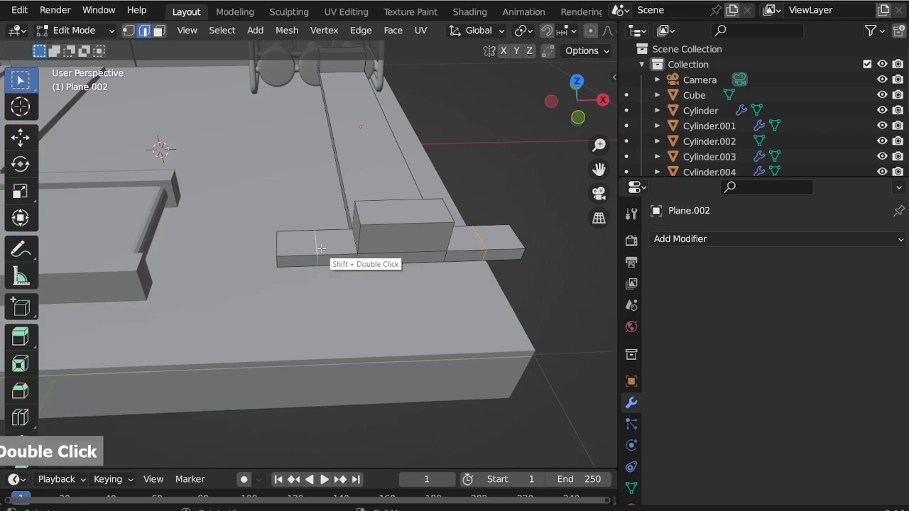
pyautogui.press('s')
pyautogui.press('x')
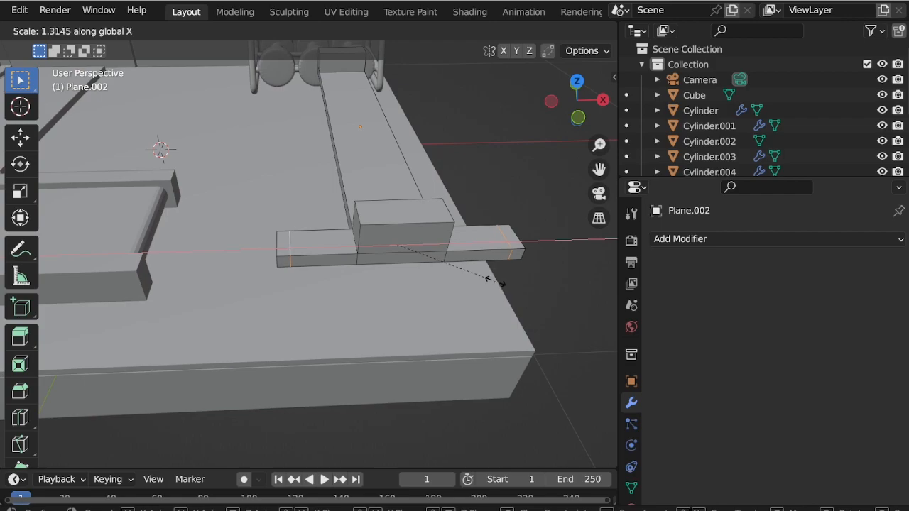
pyautogui.click(494, 281)
pyautogui.scroll(1, 503, 245)
pyautogui.hotkey('ctrl', 'r')
pyautogui.scroll(1, 509, 241)
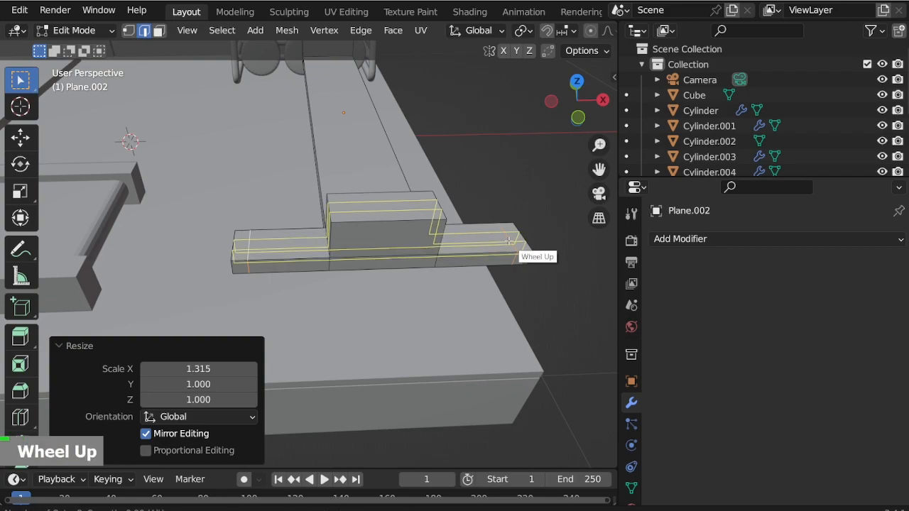
pyautogui.press('Escape')
# Step: Extrude the undersides of both arm tips and the far end about -0.130 m into legs, plus a further -0.026 m for the feet
pyautogui.moveTo(430, 251); pyautogui.dragTo(146, 95, button='middle')
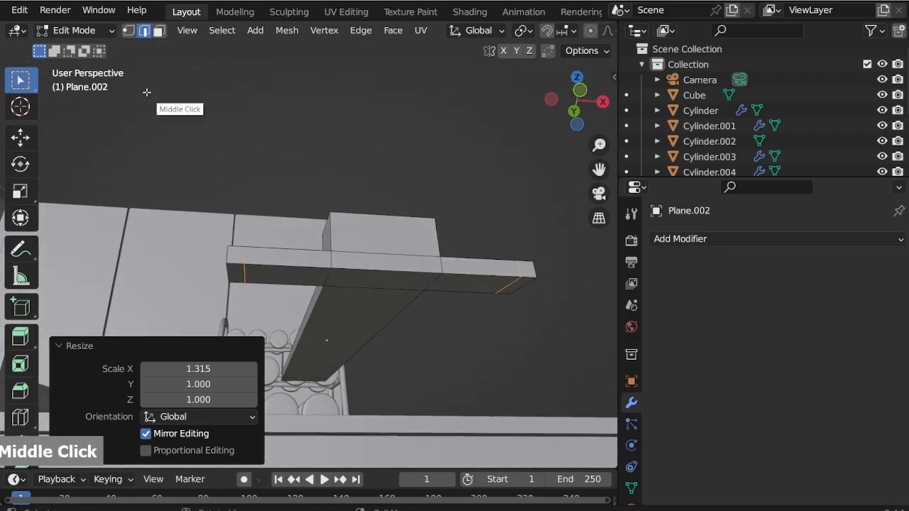
pyautogui.click(159, 29)
pyautogui.click(236, 273)
pyautogui.keyDown('shift'); pyautogui.click(512, 287); pyautogui.keyUp('shift')
pyautogui.moveTo(315, 365); pyautogui.dragTo(178, 359, button='middle')
pyautogui.scroll(2, 400, 386)
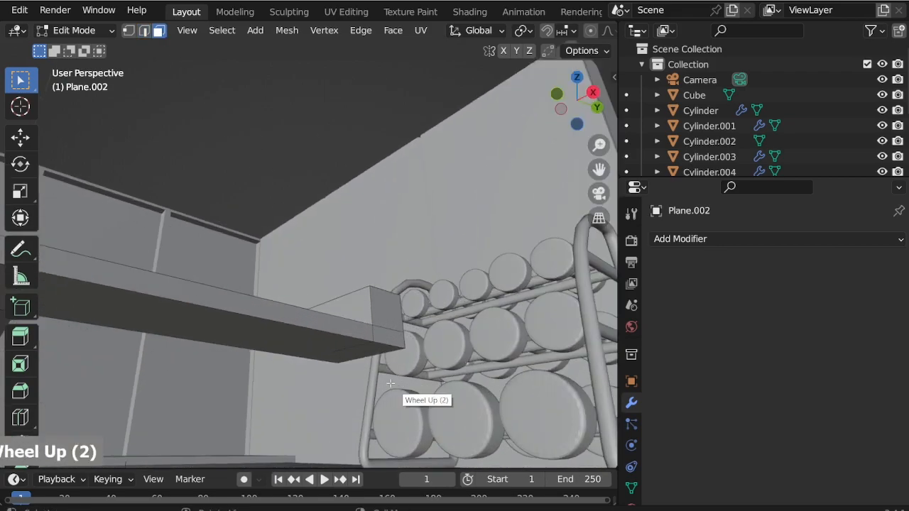
pyautogui.click(366, 357)
pyautogui.scroll(-4, 409, 284)
pyautogui.moveTo(409, 284); pyautogui.dragTo(406, 367, button='middle')
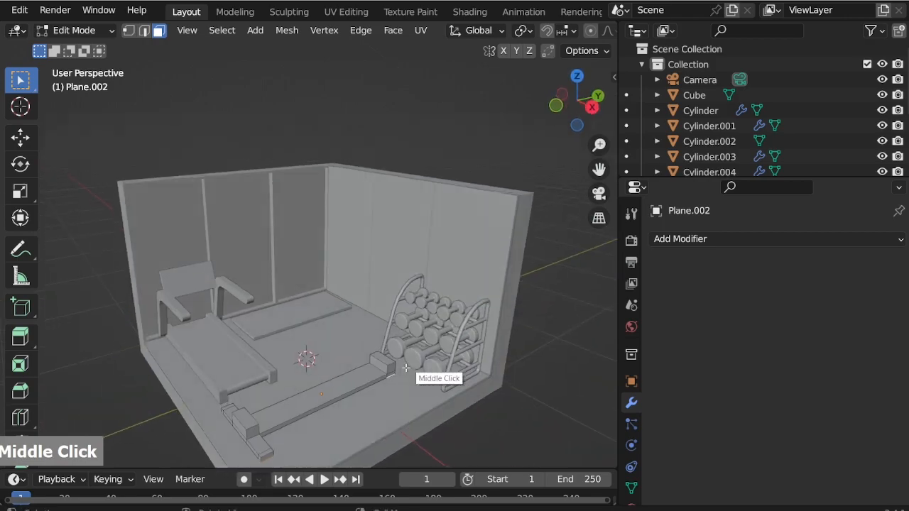
pyautogui.scroll(-2, 313, 398)
pyautogui.scroll(7, 355, 367)
pyautogui.press('e')
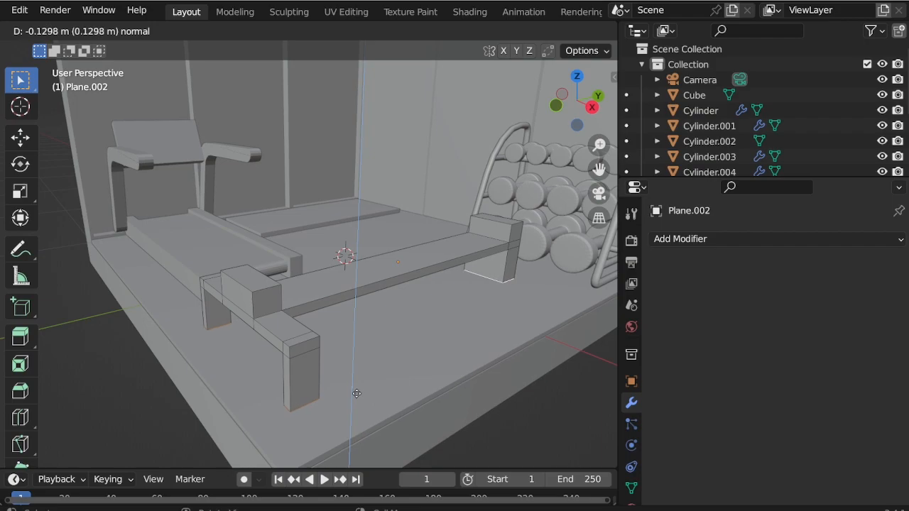
pyautogui.click(357, 393)
pyautogui.press('e')
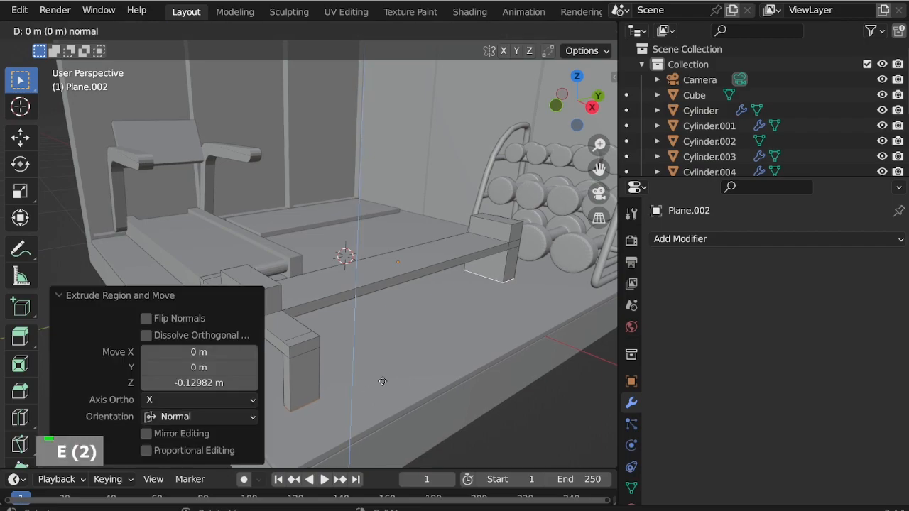
pyautogui.click(380, 389)
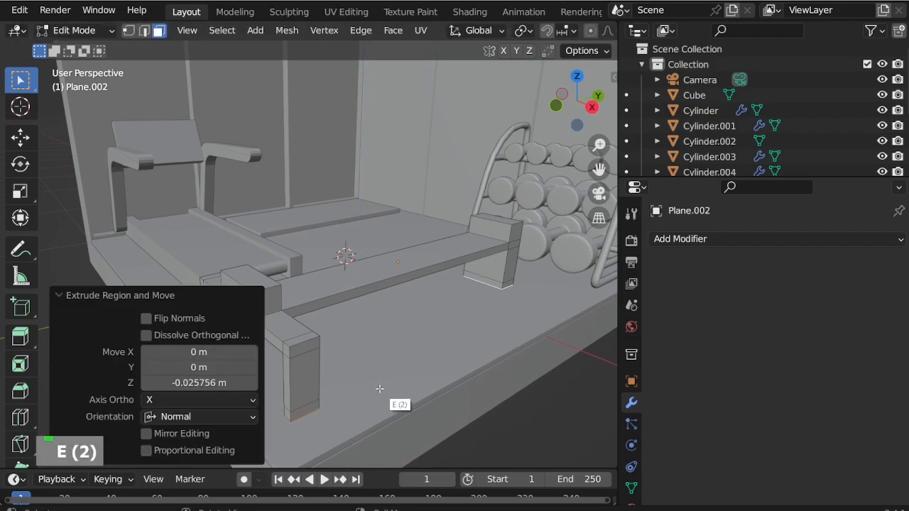
# Step: Extrude the side faces around all three feet along their normals with an offset of about -0.0362 m and Offset Even enabled
pyautogui.doubleClick(499, 293)
pyautogui.keyDown('shift'); pyautogui.doubleClick(291, 417); pyautogui.keyUp('shift')
pyautogui.keyDown('shift'); pyautogui.doubleClick(204, 335); pyautogui.keyUp('shift')
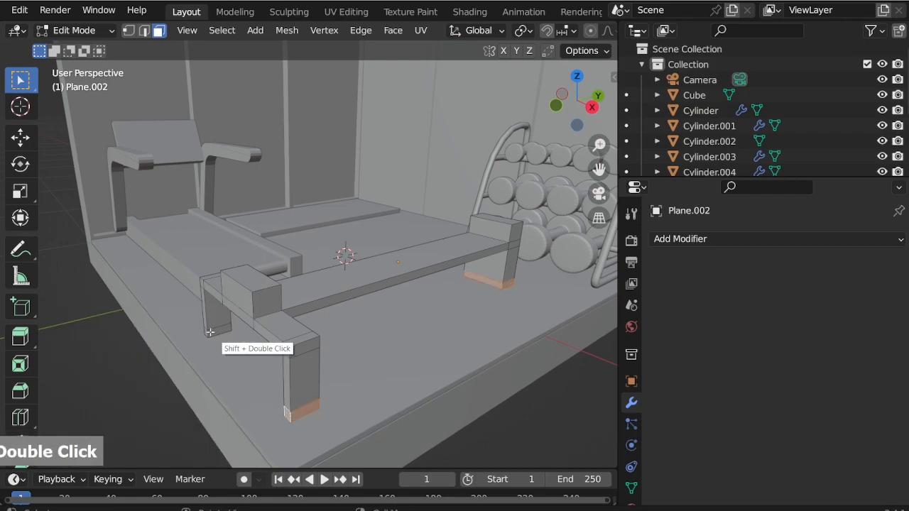
pyautogui.hotkey('alt', 'e')
pyautogui.click(320, 389)
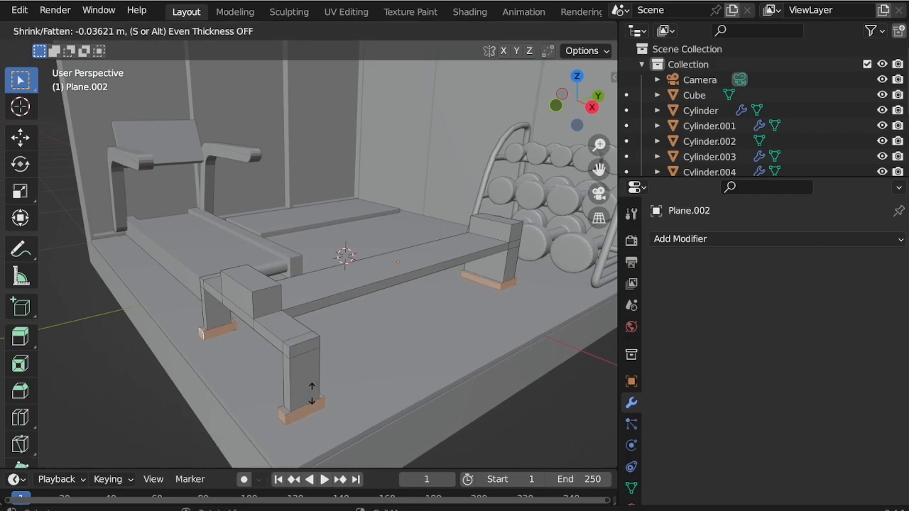
pyautogui.click(312, 392)
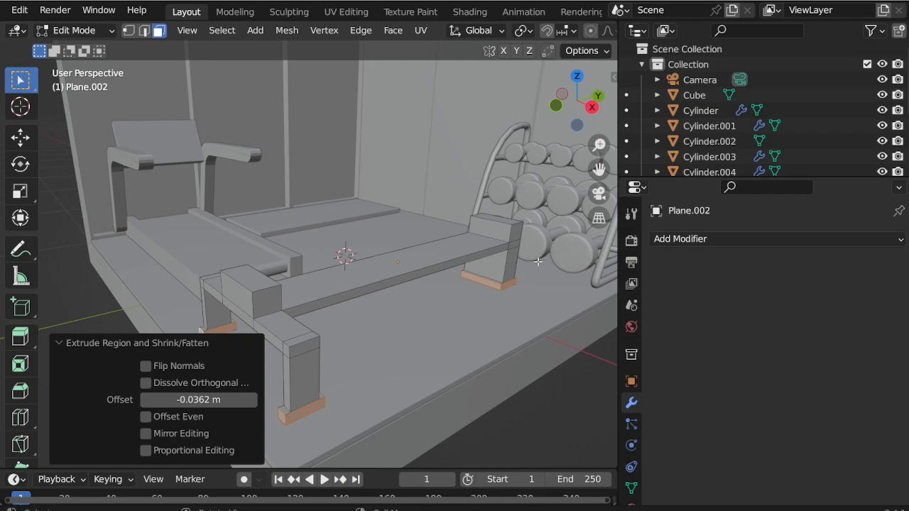
pyautogui.scroll(4, 514, 275)
pyautogui.moveTo(515, 275); pyautogui.dragTo(393, 258, button='middle')
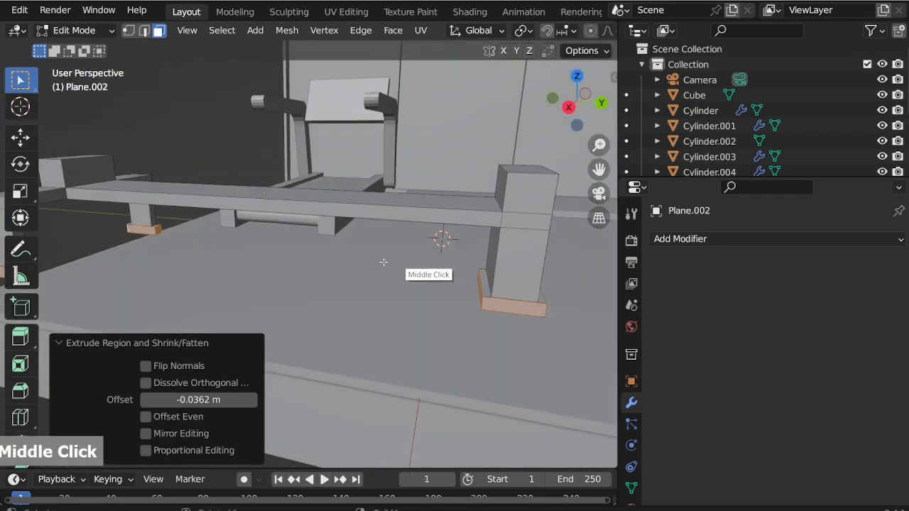
pyautogui.scroll(-2, 363, 325)
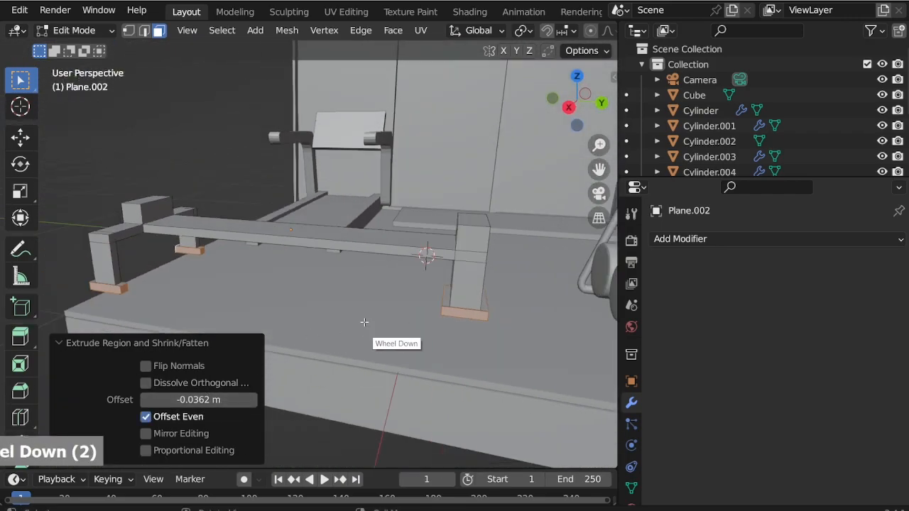
# Step: Return to Object Mode and apply the bench frame's scale
pyautogui.moveTo(433, 325); pyautogui.dragTo(466, 370, button='middle')
pyautogui.scroll(5, 490, 323)
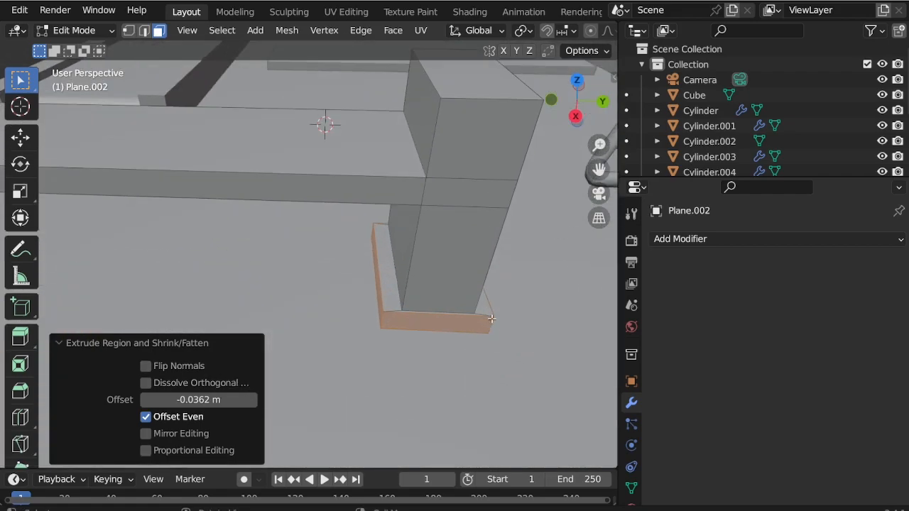
pyautogui.doubleClick(76, 31)
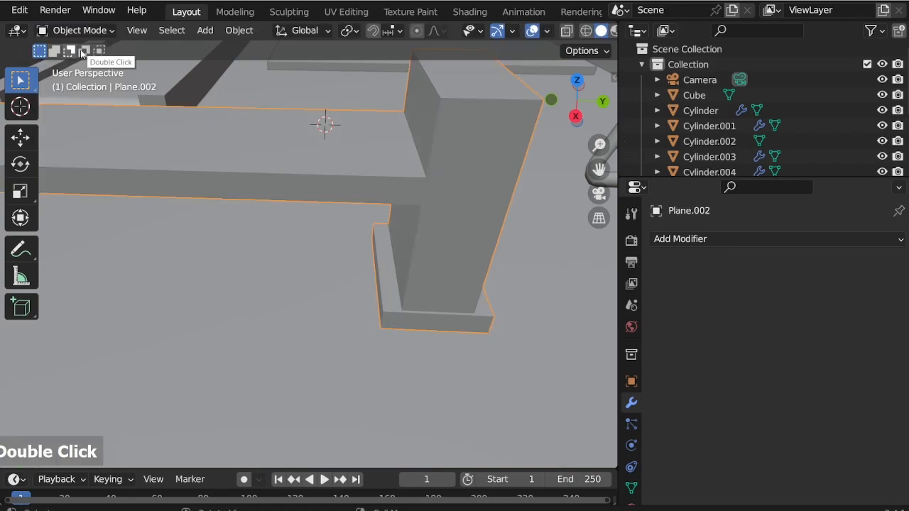
pyautogui.hotkey('ctrl', 'a')
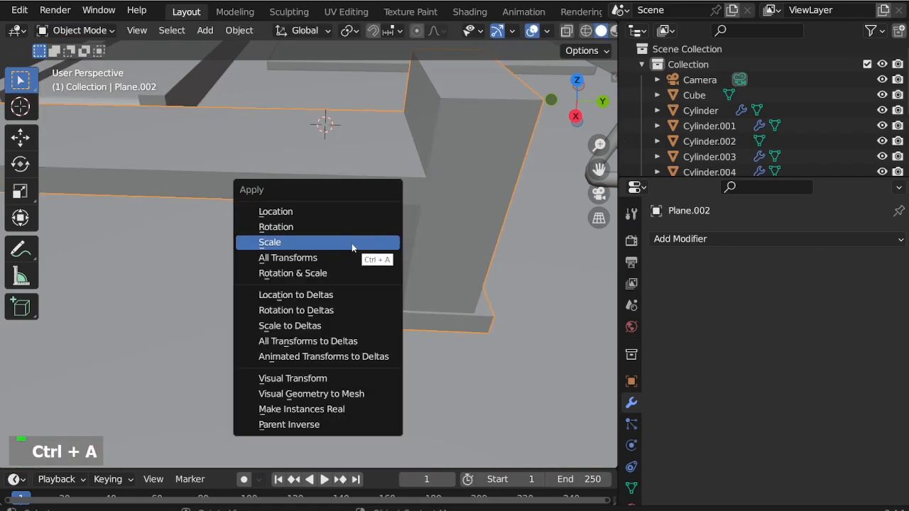
pyautogui.click(367, 243)
pyautogui.scroll(-2, 426, 323)
pyautogui.moveTo(439, 325); pyautogui.dragTo(488, 258, button='middle')
pyautogui.scroll(-2, 495, 294)
pyautogui.scroll(-1, 516, 257)
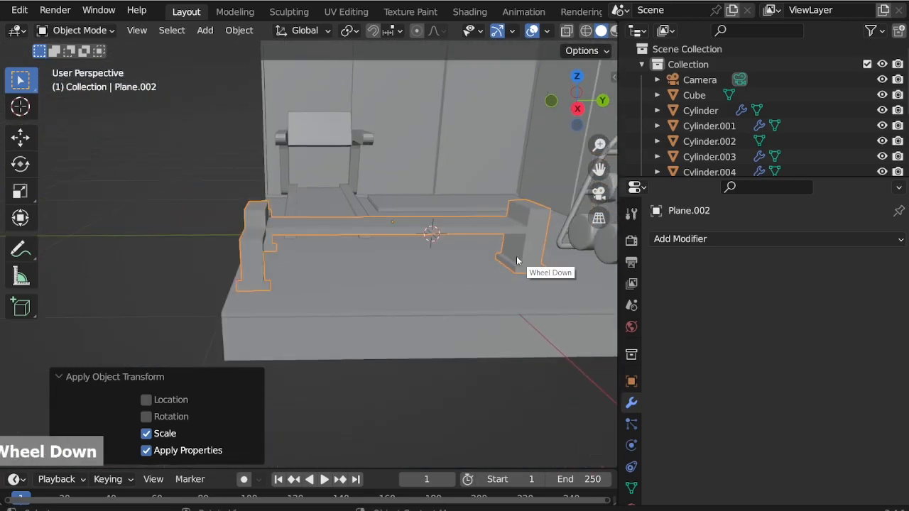
# Step: In Edit Mode with X-ray on, select the inner edges of the far end's leg and foot and move them about 0.0294 m along Y
pyautogui.press('KP_3')
pyautogui.scroll(4, 489, 212)
pyautogui.scroll(-3, 486, 215)
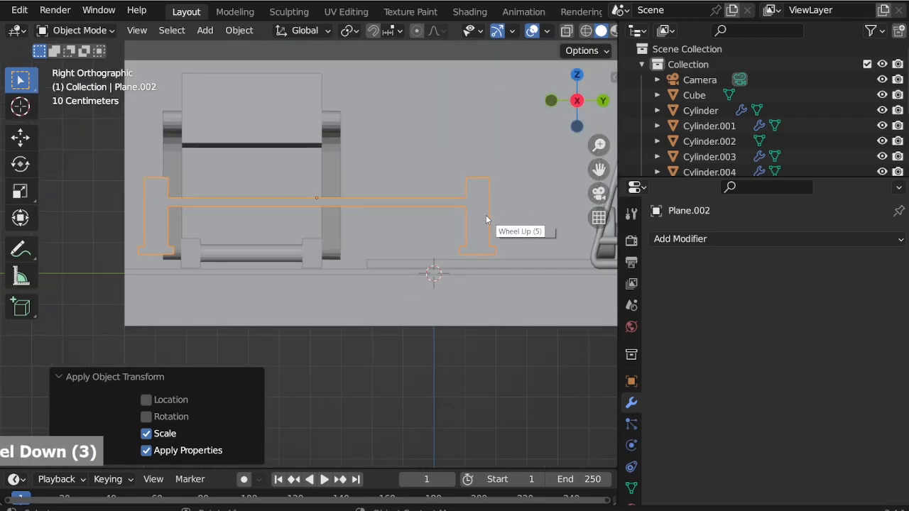
pyautogui.scroll(4, 483, 217)
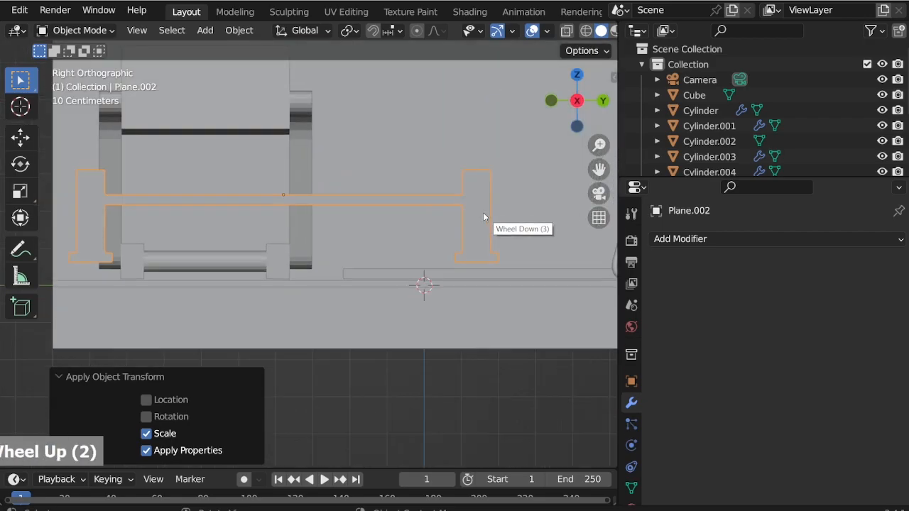
pyautogui.click(75, 30)
pyautogui.click(71, 63)
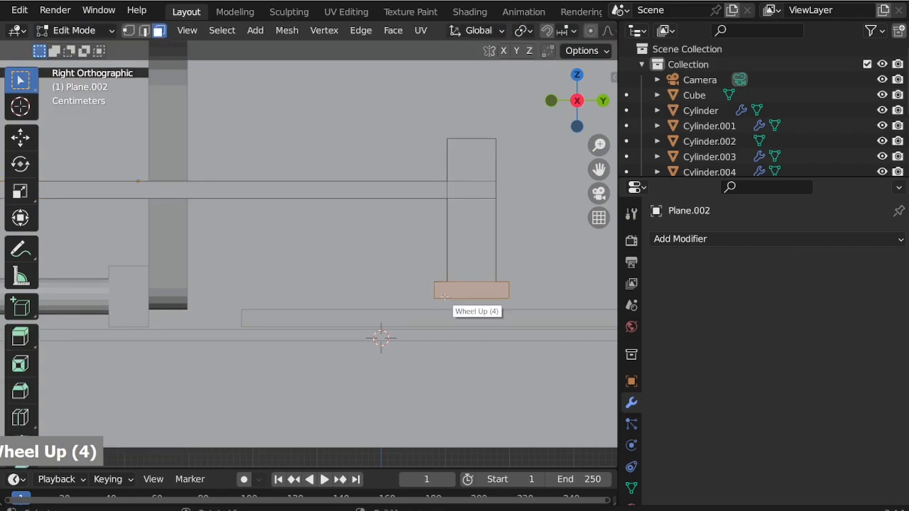
pyautogui.hotkey('alt', 'z')
pyautogui.moveTo(460, 314); pyautogui.dragTo(446, 299)
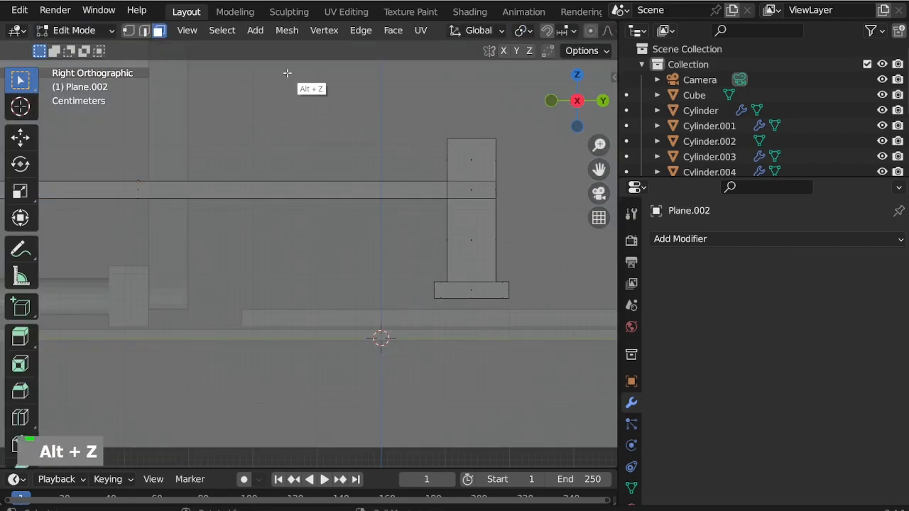
pyautogui.moveTo(414, 154); pyautogui.dragTo(458, 343)
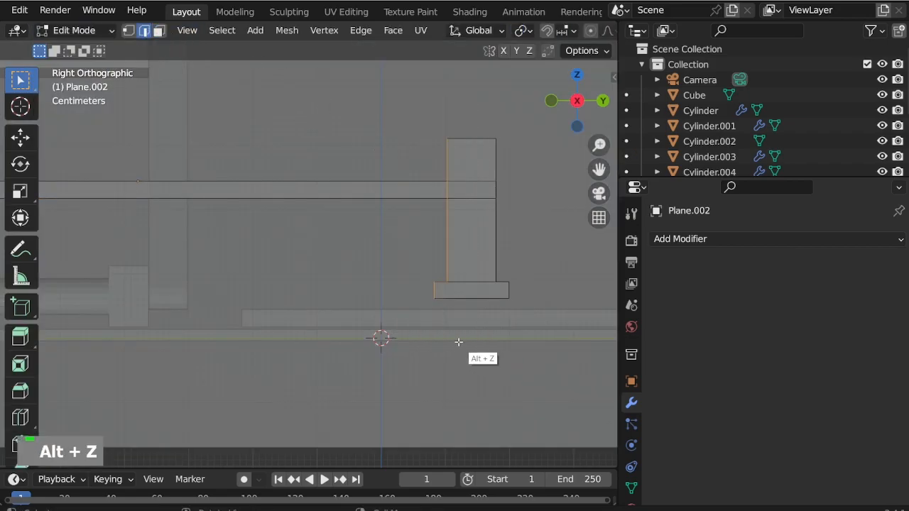
pyautogui.press('g')
pyautogui.press('y')
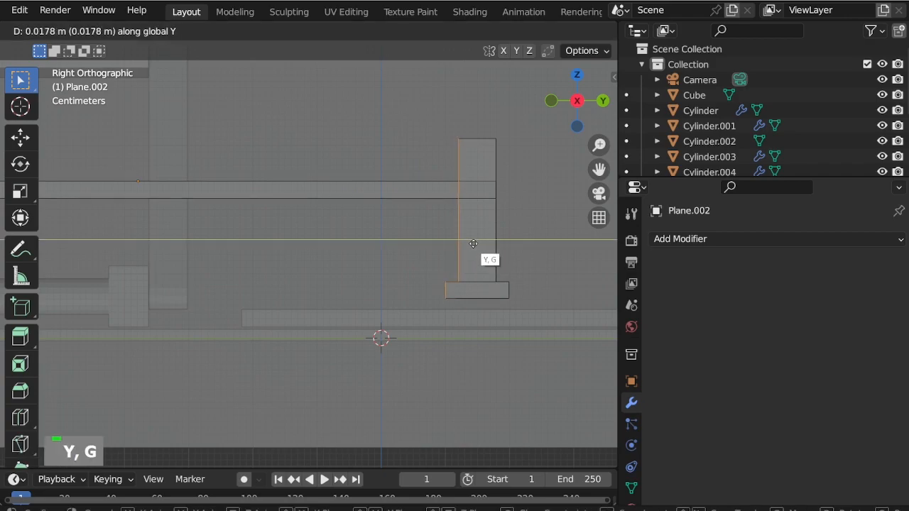
pyautogui.click(480, 244)
pyautogui.scroll(-5, 547, 284)
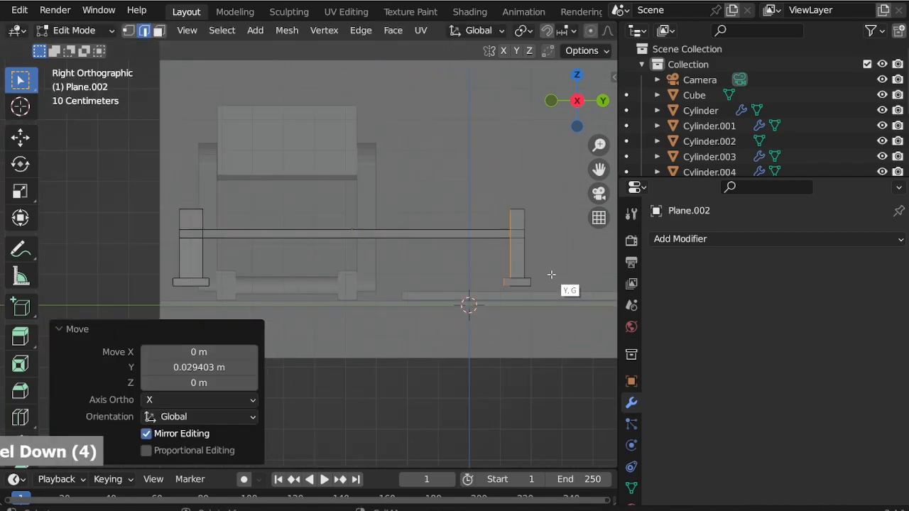
# Step: Turn off X-ray and extrude the top faces of both side-arm tips about -0.174 m along their normals into uprights
pyautogui.moveTo(483, 300); pyautogui.dragTo(377, 286, button='middle')
pyautogui.scroll(-2, 358, 252)
pyautogui.moveTo(358, 252); pyautogui.dragTo(374, 278, button='middle')
pyautogui.hotkey('alt', 'z')
pyautogui.scroll(2, 375, 309)
pyautogui.scroll(2, 220, 230)
pyautogui.scroll(4, 299, 238)
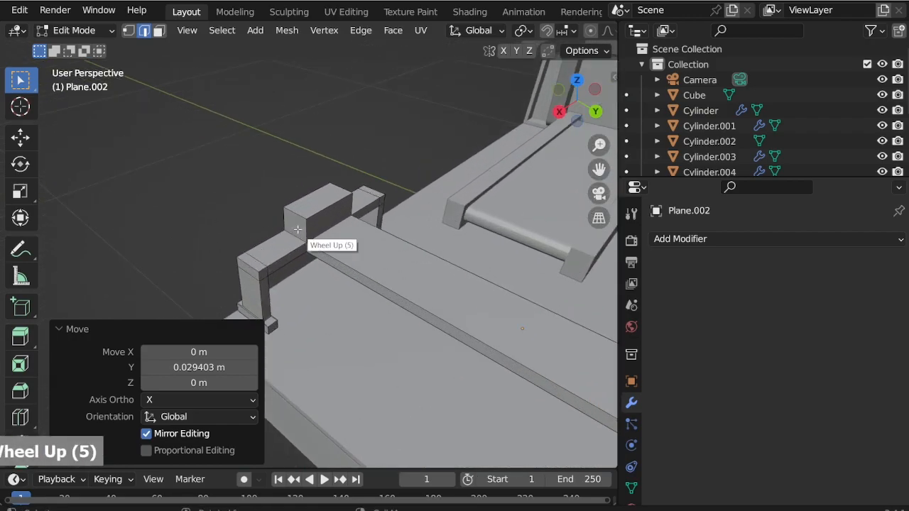
pyautogui.press('3')
pyautogui.keyDown('shift'); pyautogui.click(384, 184); pyautogui.keyUp('shift')
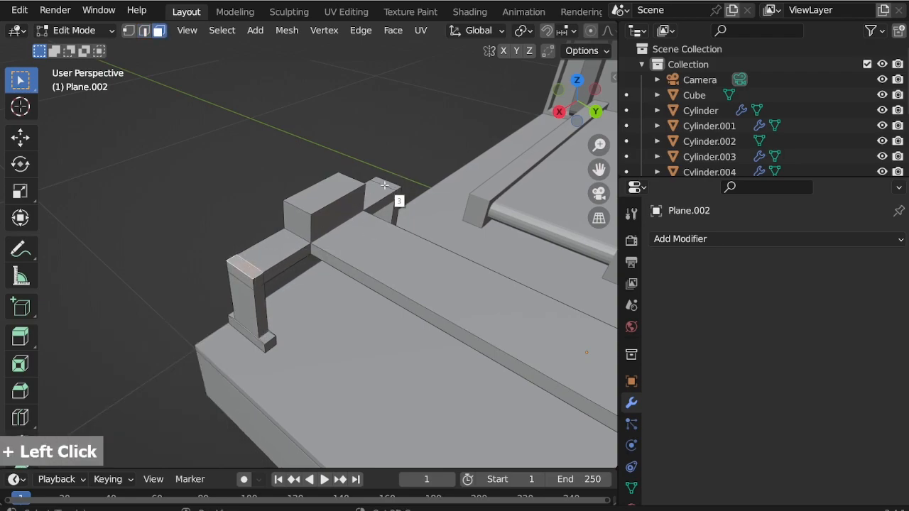
pyautogui.press('e')
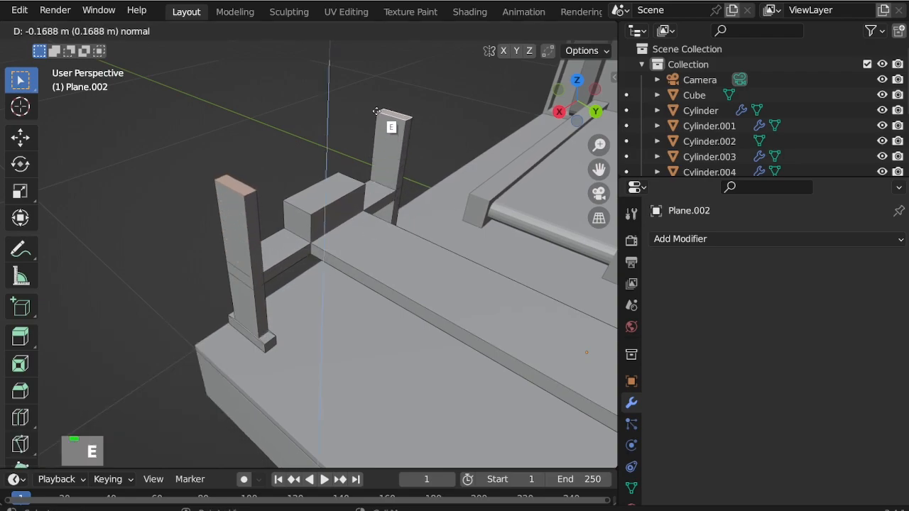
pyautogui.click(375, 109)
pyautogui.scroll(-3, 283, 237)
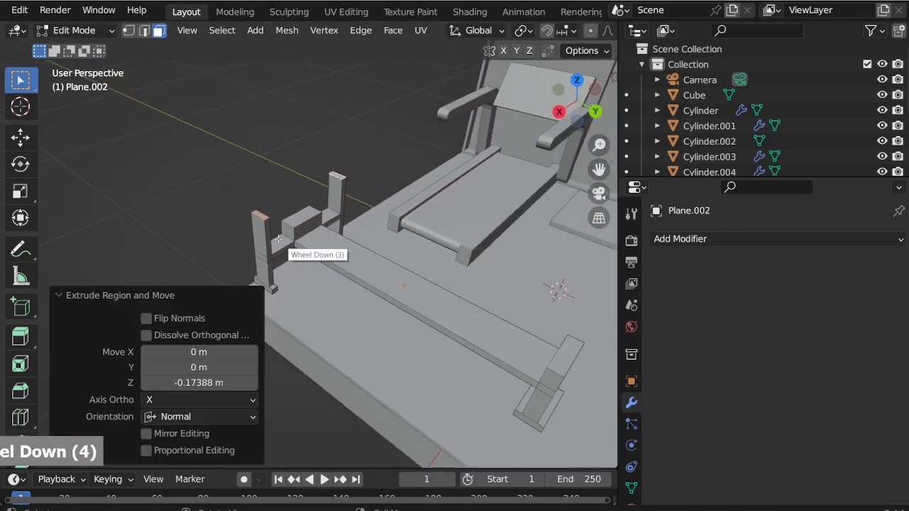
# Step: Duplicate the long beam's top face and raise the copy about 0.0817 m along Z
pyautogui.scroll(2, 373, 345)
pyautogui.moveTo(373, 346); pyautogui.dragTo(344, 318, button='middle')
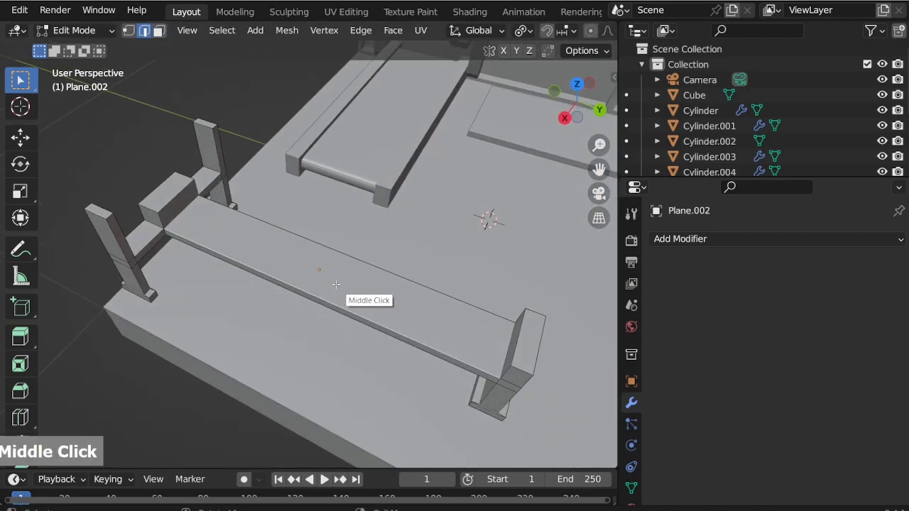
pyautogui.press('3')
pyautogui.click(335, 283)
pyautogui.rightClick(324, 262)
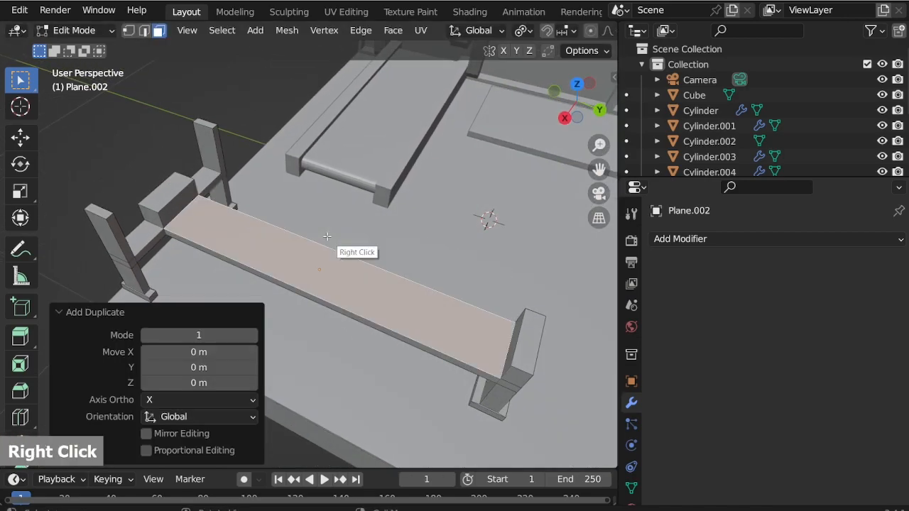
pyautogui.press('g')
pyautogui.press('z')
pyautogui.click(293, 250)
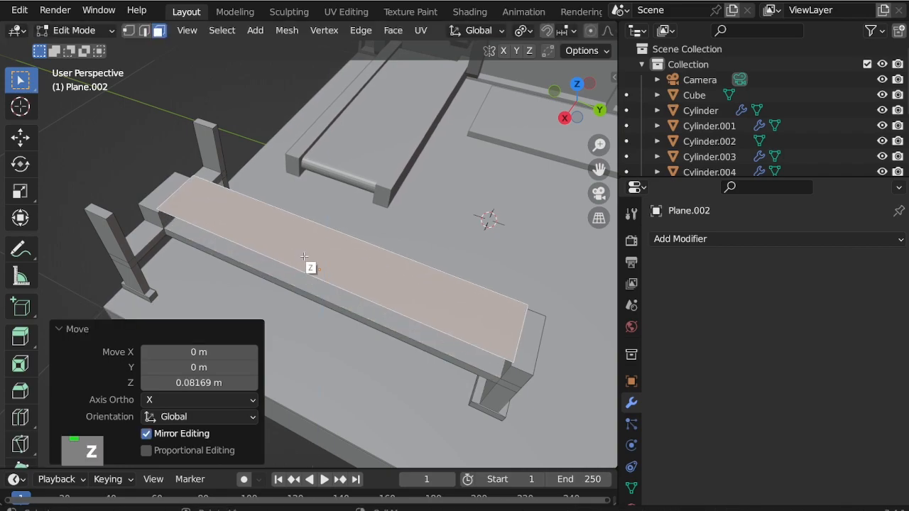
# Step: From the top view, scale the duplicated face about 1.196 along Y and about 1.399 along X
pyautogui.press('KP_7')
pyautogui.scroll(2, 369, 268)
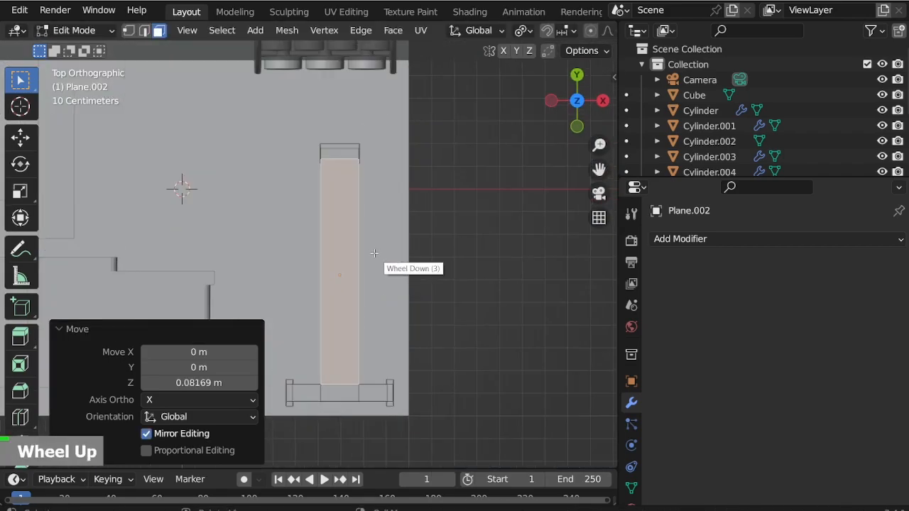
pyautogui.press('s')
pyautogui.press('y')
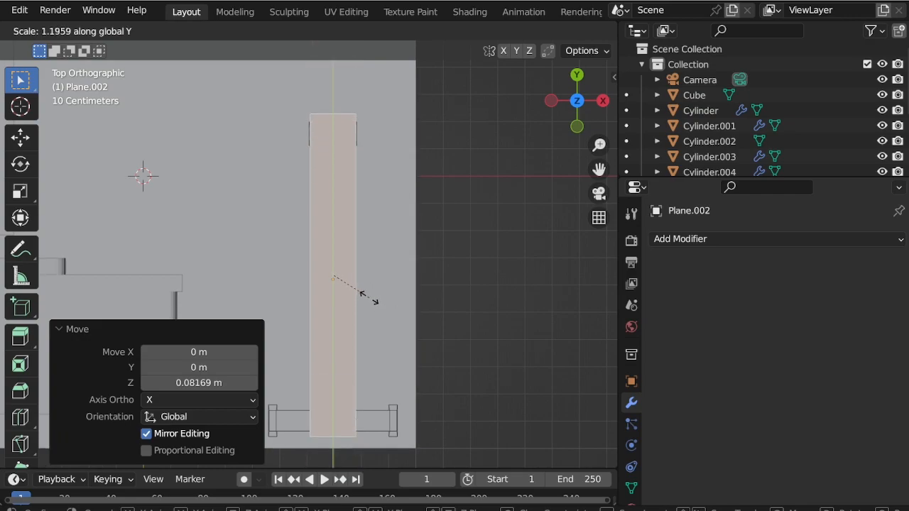
pyautogui.click(369, 298)
pyautogui.press('s')
pyautogui.press('x')
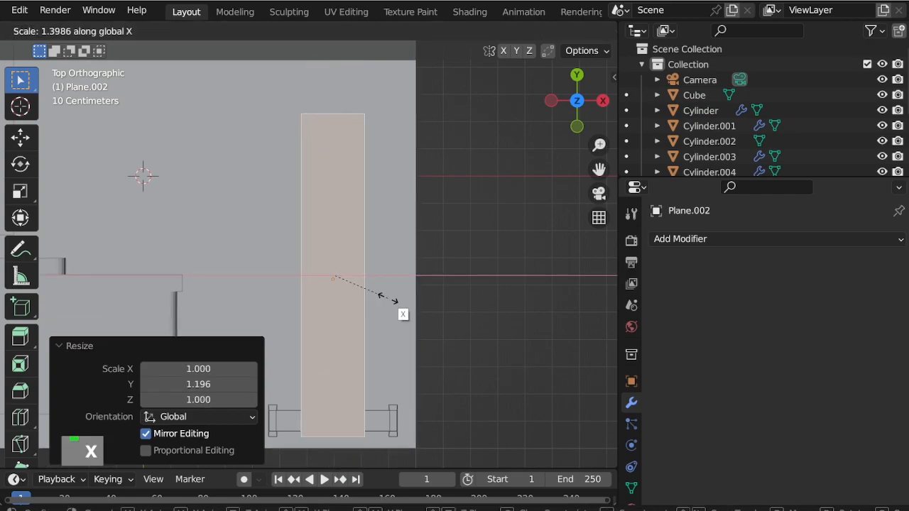
pyautogui.click(387, 298)
pyautogui.scroll(-1, 323, 299)
# Step: Extrude the duplicated face about -0.0745 m along its normal to form the bench's seat pad
pyautogui.moveTo(316, 327); pyautogui.dragTo(287, 366, button='middle')
pyautogui.scroll(4, 302, 362)
pyautogui.press('e')
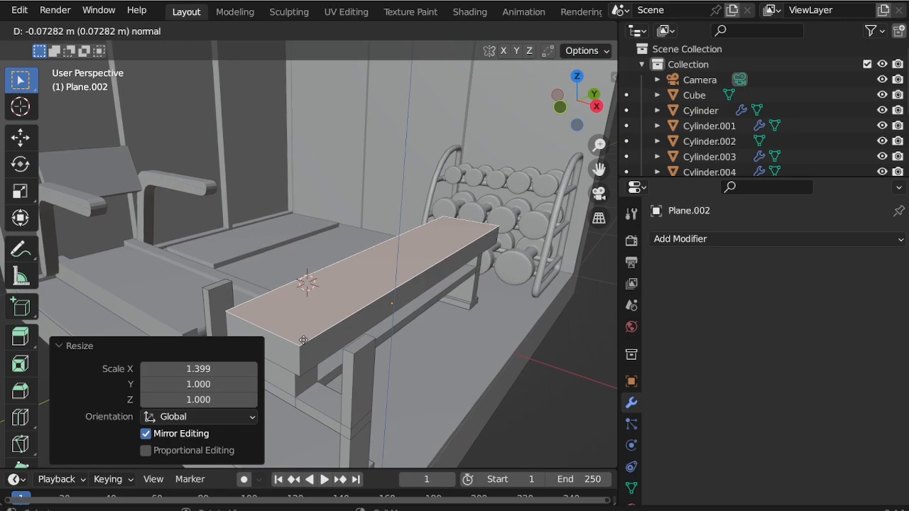
pyautogui.click(399, 313)
pyautogui.moveTo(402, 314); pyautogui.dragTo(469, 271, button='middle')
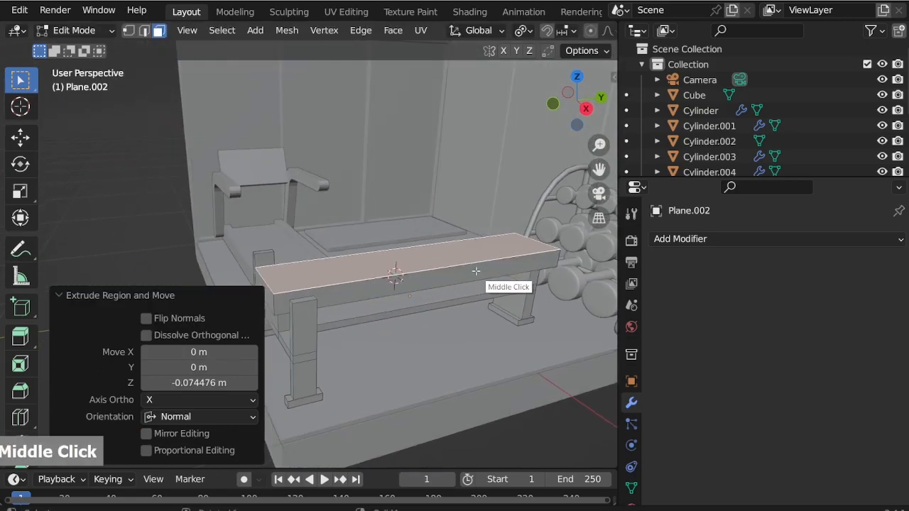
pyautogui.scroll(2, 478, 270)
# Step: Undo a repeated extrusion and try two loop cuts across the seat pad, slid by a factor of about -0.551
pyautogui.hotkey('shift', 'r')
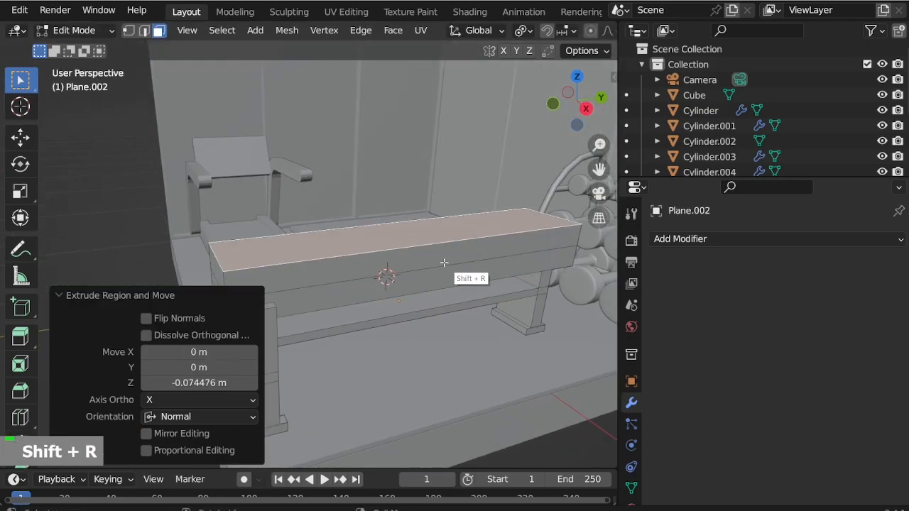
pyautogui.hotkey('ctrl', 'z')
pyautogui.hotkey('ctrl', 'r')
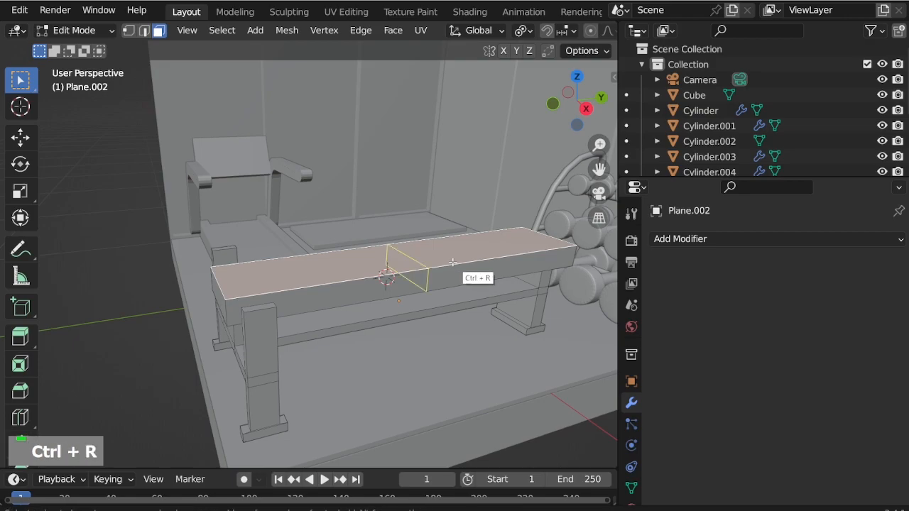
pyautogui.scroll(1, 453, 263)
pyautogui.click(453, 263)
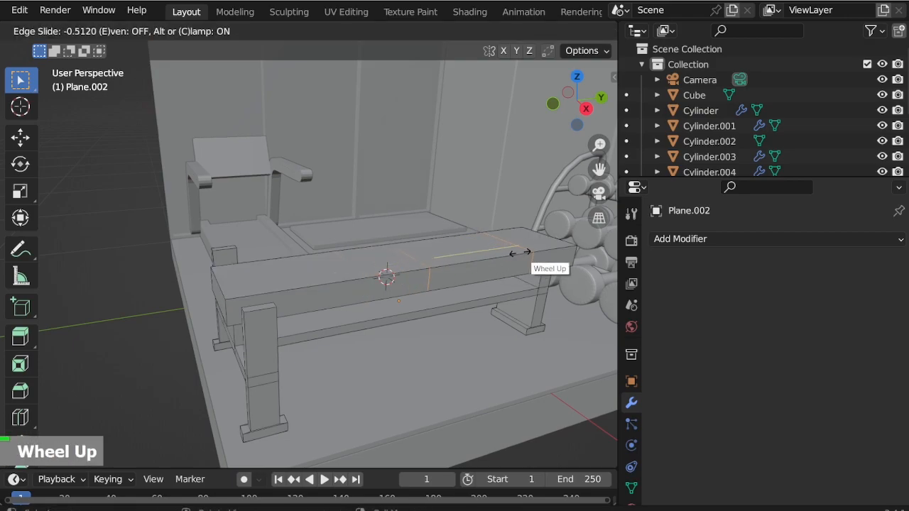
pyautogui.click(529, 261)
pyautogui.press('s')
pyautogui.press('y')
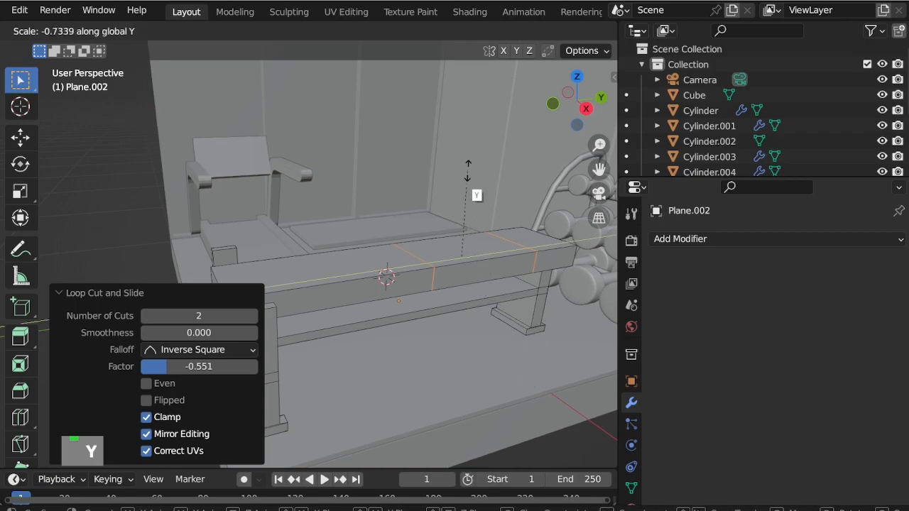
pyautogui.press('Escape')
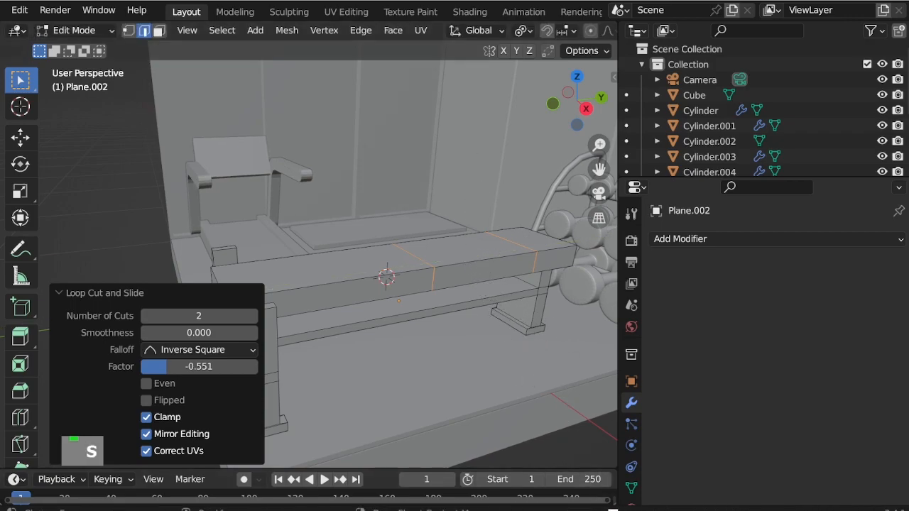
pyautogui.press('y')
pyautogui.press('Escape')
pyautogui.press('s')
pyautogui.press('y')
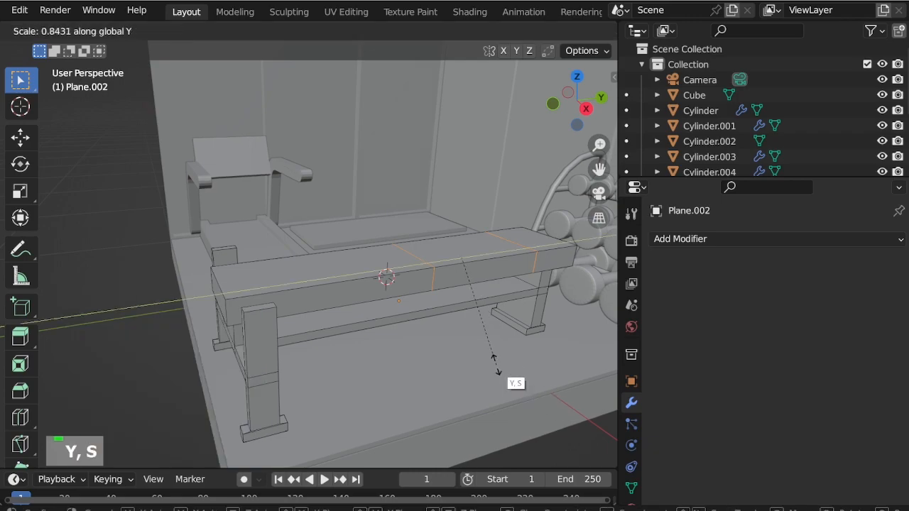
pyautogui.press('Escape')
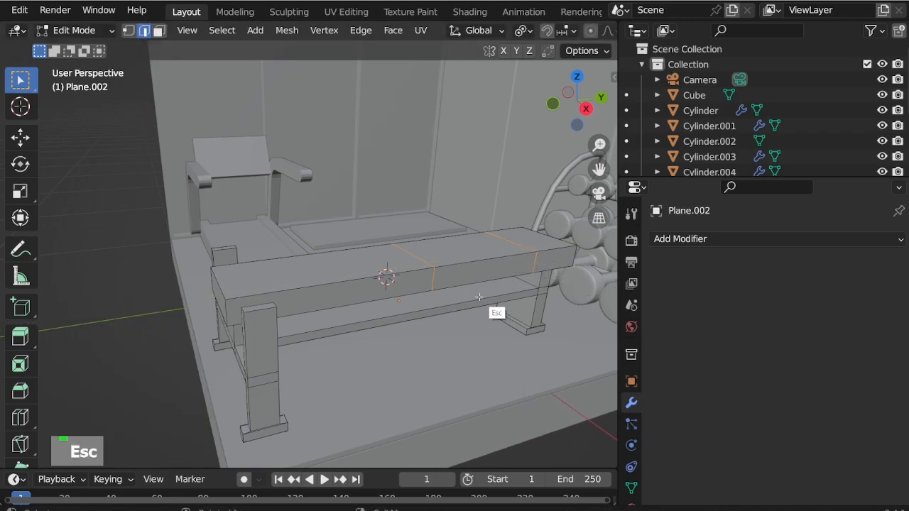
# Step: Undo the two slid loop cuts while keeping the seat pad's extrusion
pyautogui.hotkey('ctrl', 'z')
pyautogui.hotkey('ctrl', 'z')
pyautogui.hotkey('ctrl', 'z')
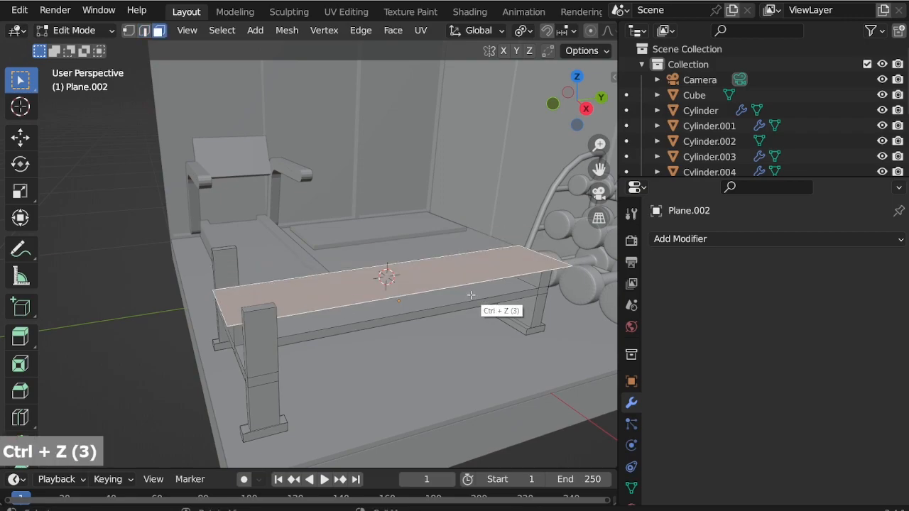
pyautogui.hotkey('ctrl', 'shift', 'z')
# Step: Add two evenly spaced loop cuts across the seat pad with a slide factor of 0
pyautogui.hotkey('ctrl', 'r')
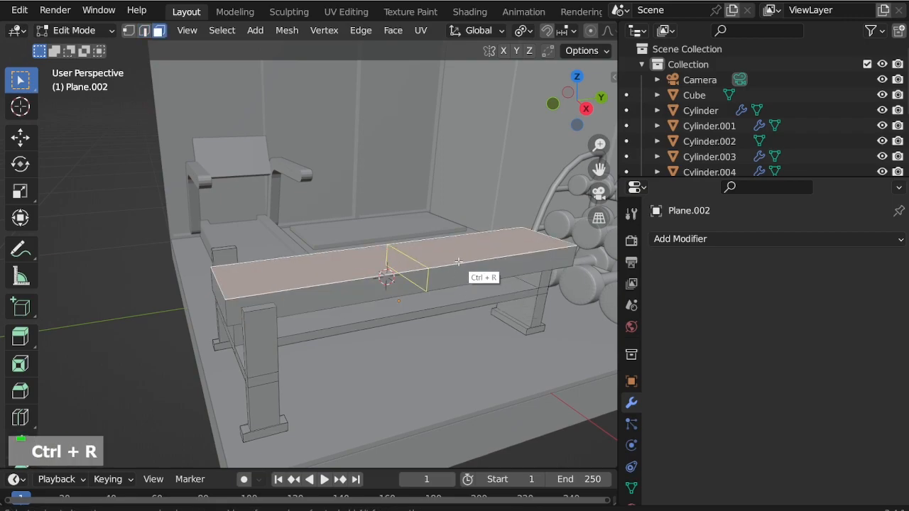
pyautogui.scroll(1, 462, 268)
pyautogui.click(458, 262)
pyautogui.rightClick(458, 262)
pyautogui.press('s')
pyautogui.press('y')
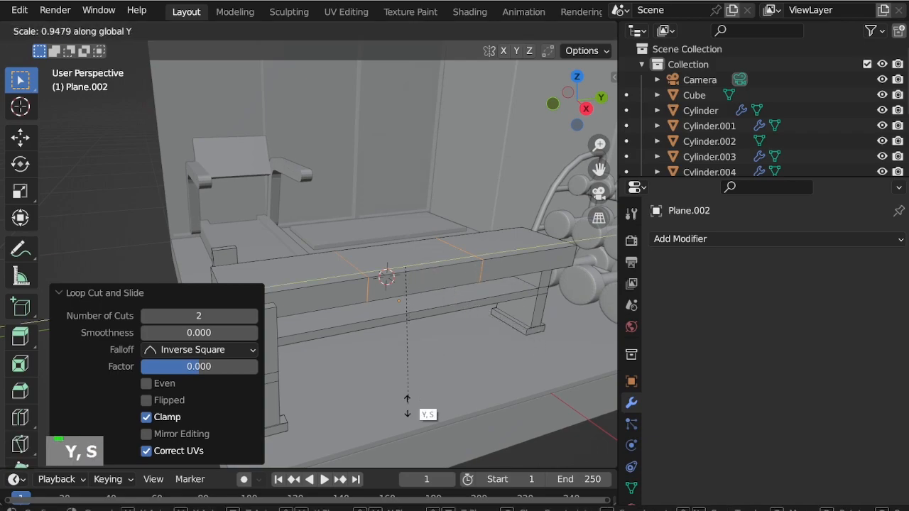
pyautogui.press('Escape')
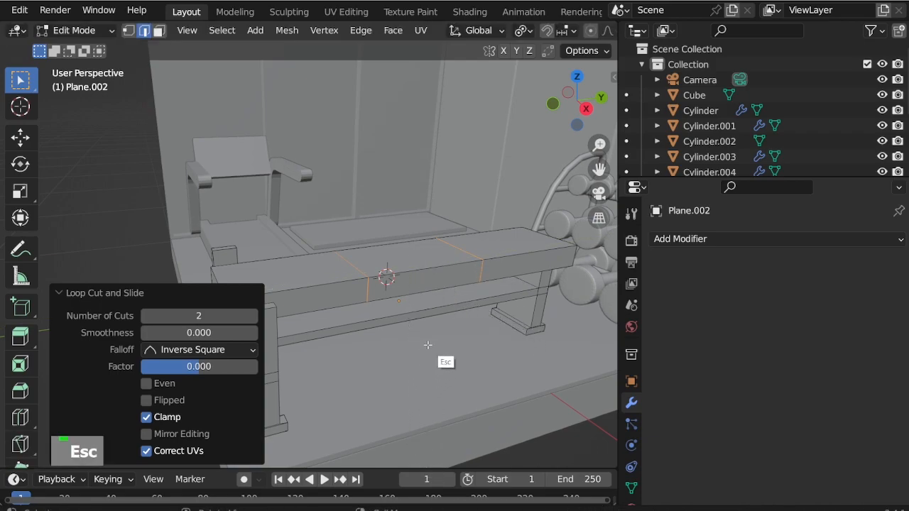
# Step: Move the two loop cuts along global Y toward the dumbbell-rack end of the seat pad
pyautogui.press('g')
pyautogui.press('y')
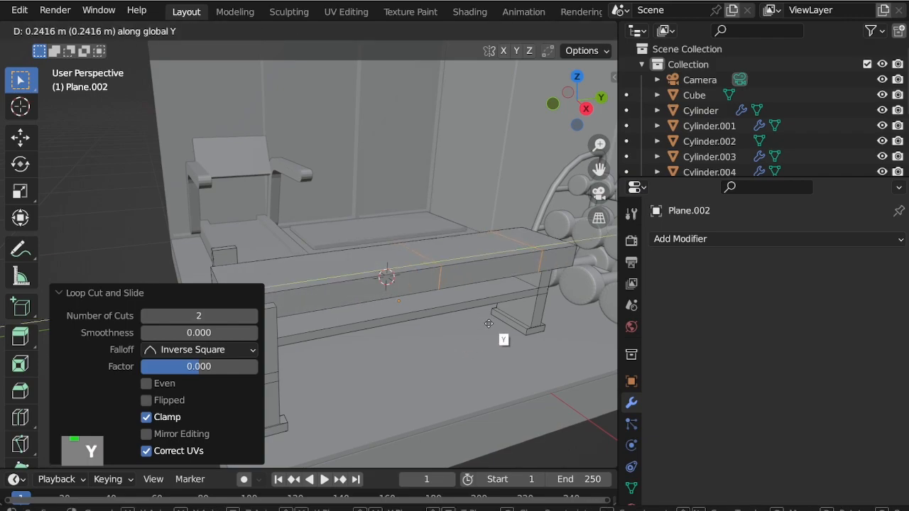
pyautogui.click(488, 323)
# Step: Extrude the ring of faces between the two cuts along their normals with an offset of about -0.0305 m
pyautogui.press('3')
pyautogui.doubleClick(495, 265)
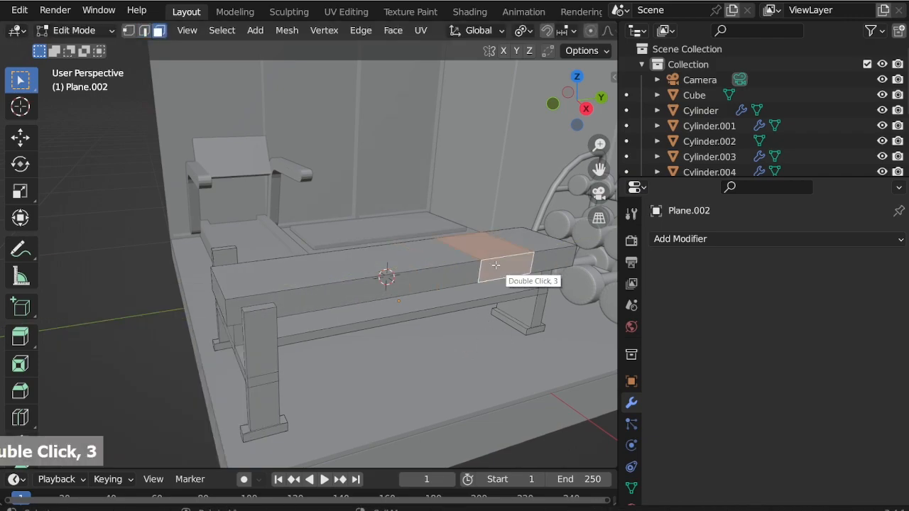
pyautogui.hotkey('alt', 'e')
pyautogui.click(495, 265)
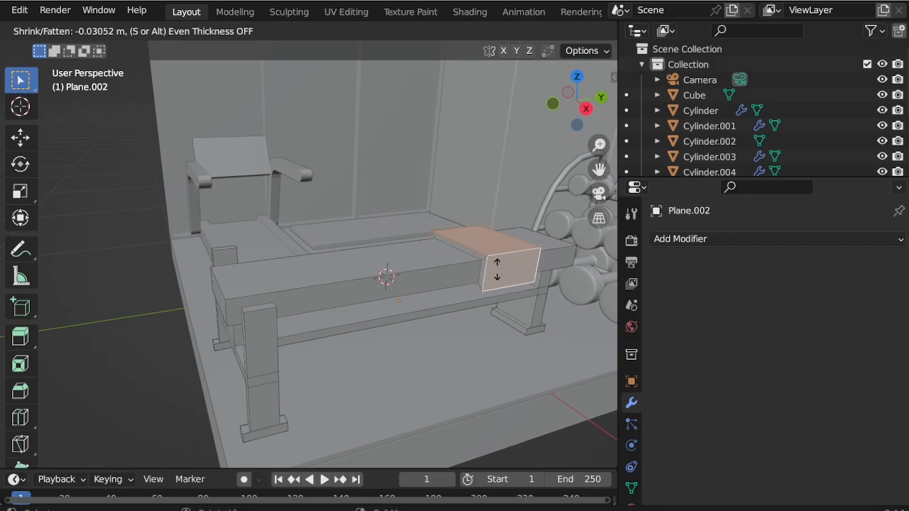
pyautogui.click(497, 270)
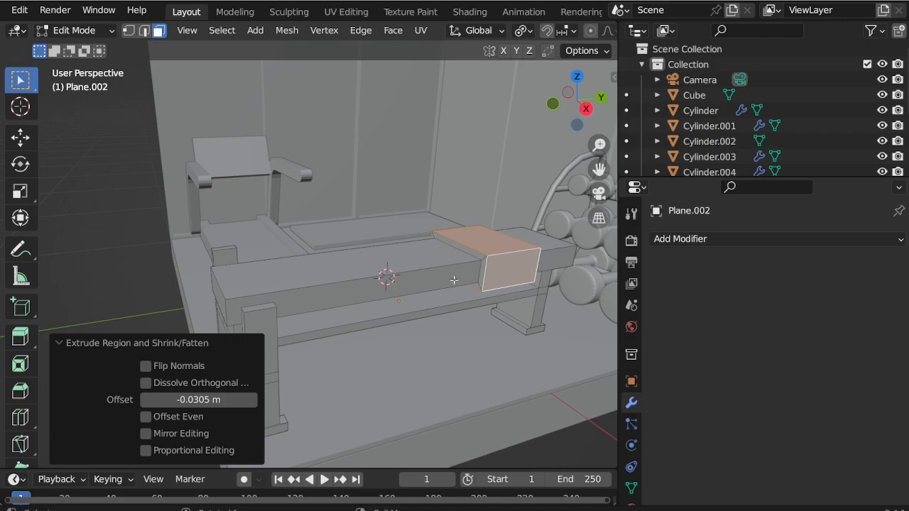
# Step: Add a loop cut near each end of the pad's long section, slid by factors of about 0.959 and -0.984
pyautogui.hotkey('ctrl', 'r')
pyautogui.click(292, 294)
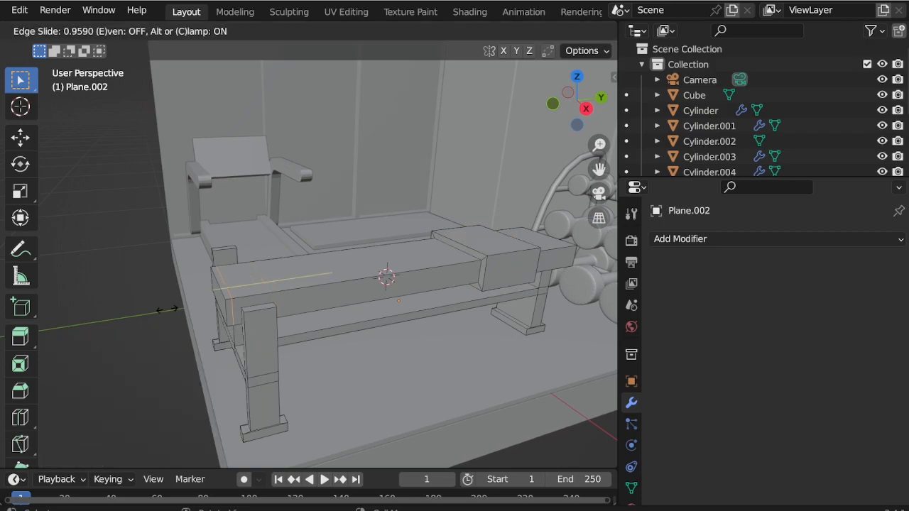
pyautogui.click(168, 310)
pyautogui.hotkey('ctrl', 'r')
pyautogui.hotkey('ctrl', 'r')
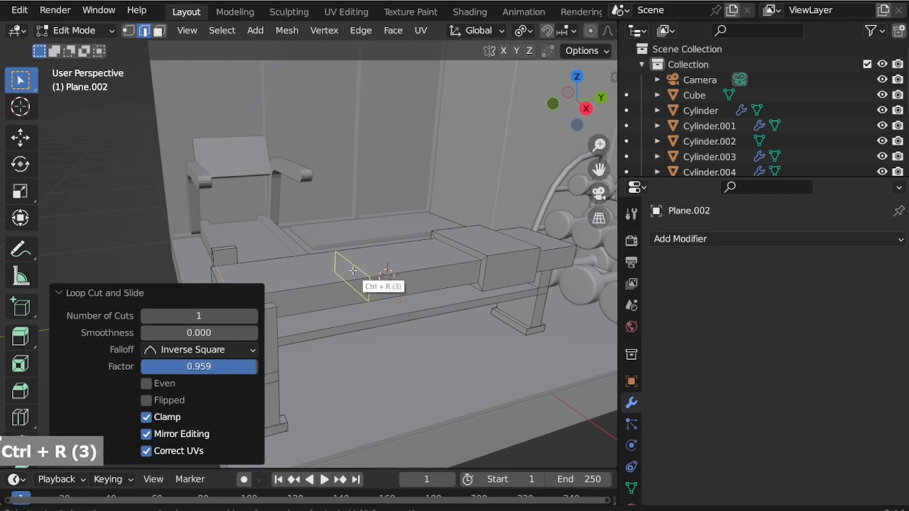
pyautogui.click(360, 275)
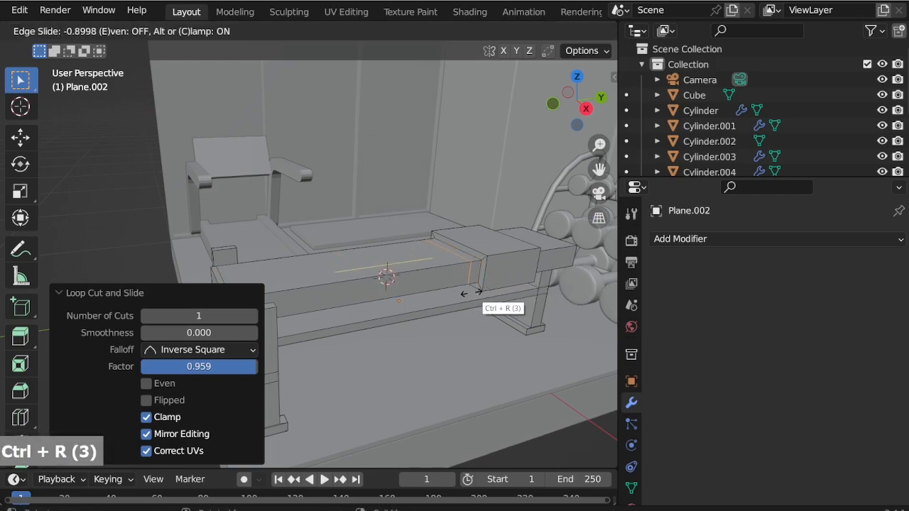
pyautogui.click(483, 289)
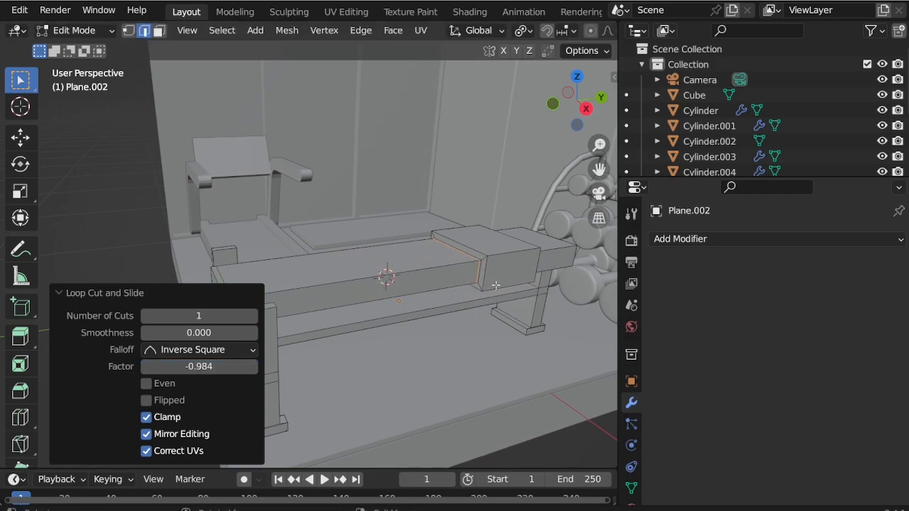
# Step: Add two loop cuts to the pad's short end section, slid by factors of about -0.815 and 0.668
pyautogui.hotkey('ctrl', 'r')
pyautogui.click(558, 267)
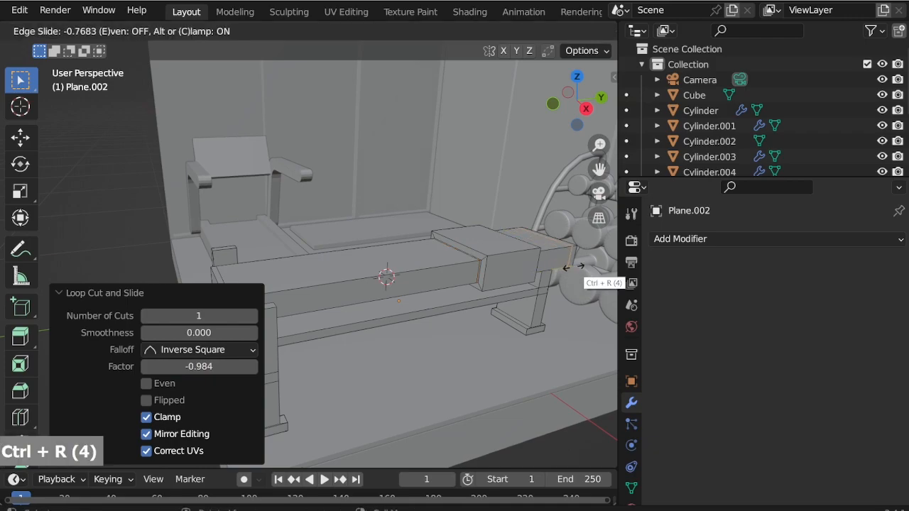
pyautogui.click(569, 268)
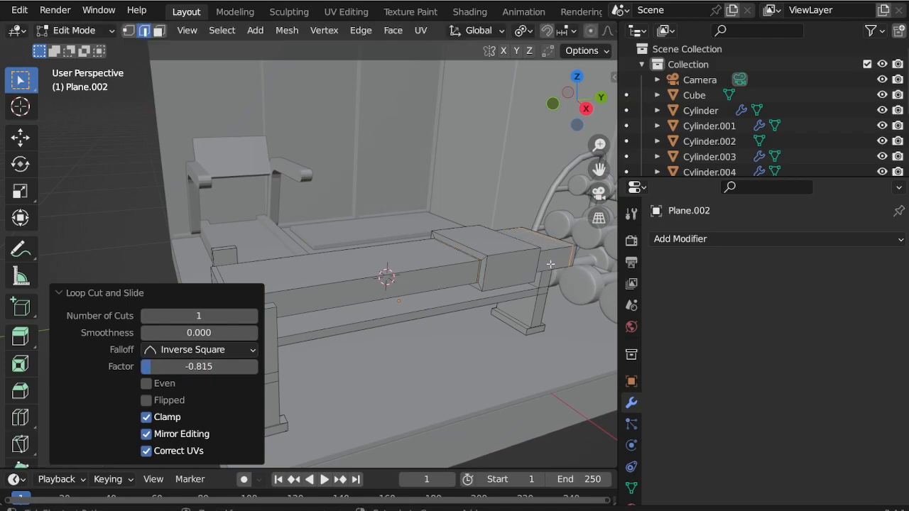
pyautogui.hotkey('ctrl', 'r')
pyautogui.click(547, 266)
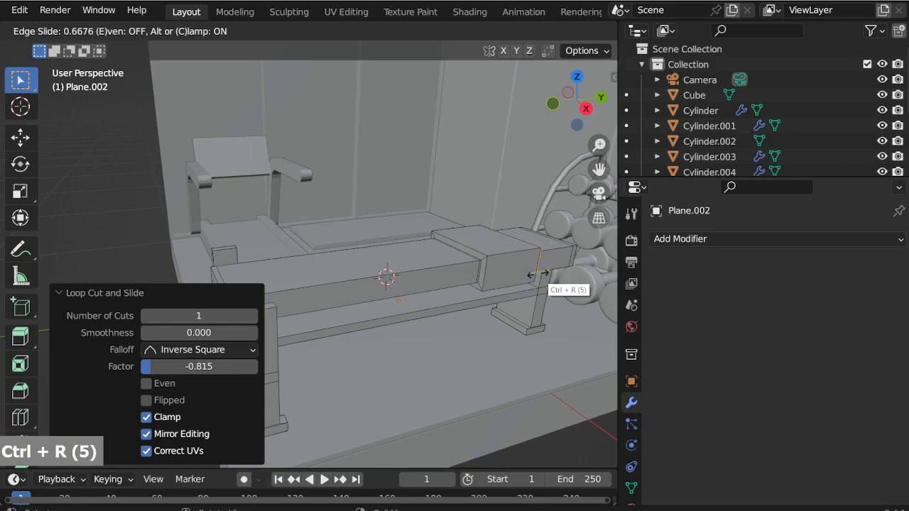
pyautogui.click(540, 272)
# Step: Slide the short section's inner loop closer to the raised block by a factor of about 0.841
pyautogui.scroll(7, 436, 264)
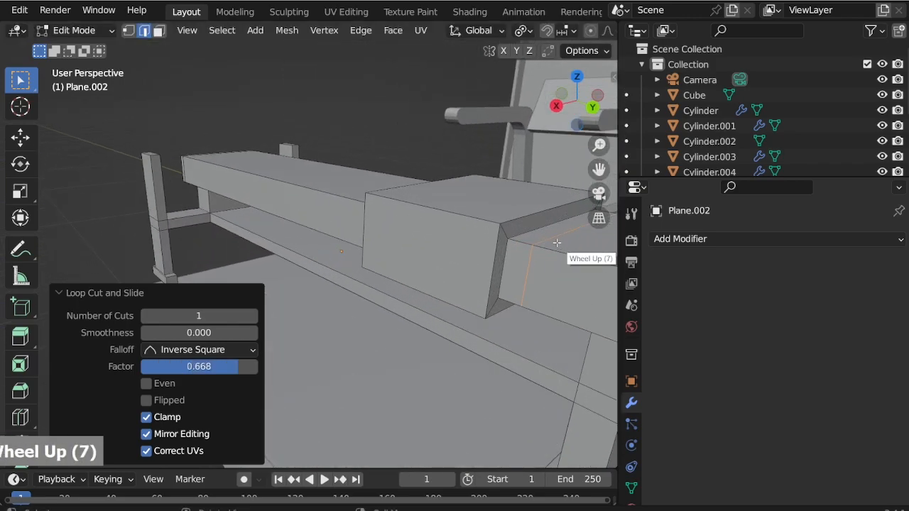
pyautogui.press('g')
pyautogui.press('g')
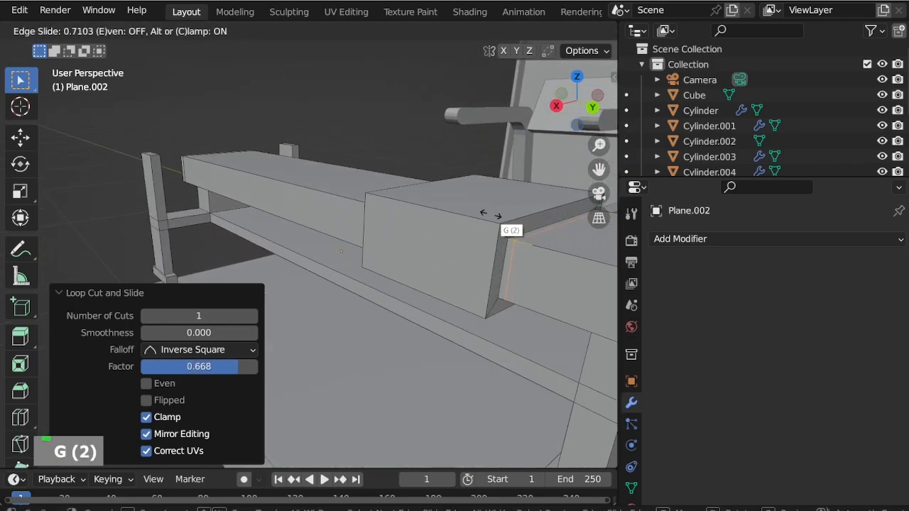
pyautogui.click(479, 209)
# Step: Add a loop cut near each side of the raised block, slid by factors of about -0.871 and 0.848
pyautogui.hotkey('ctrl', 'r')
pyautogui.click(491, 238)
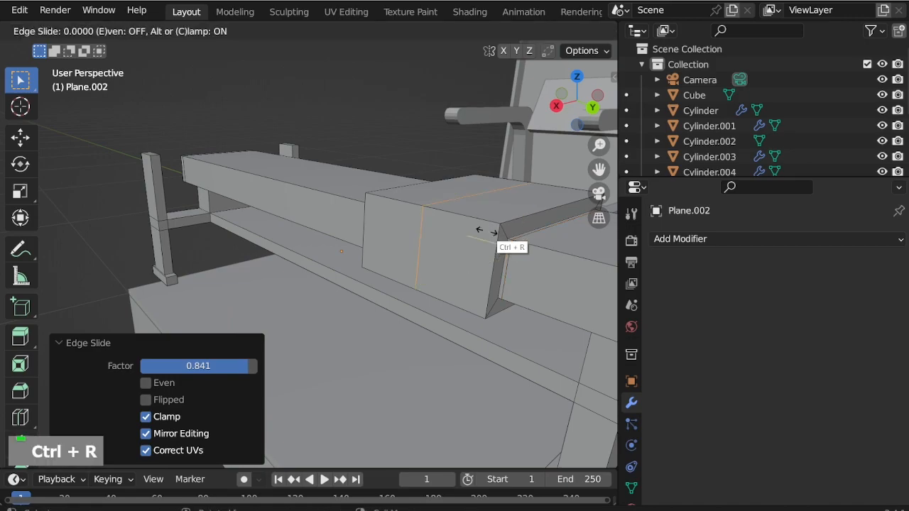
pyautogui.click(544, 248)
pyautogui.hotkey('ctrl', 'r')
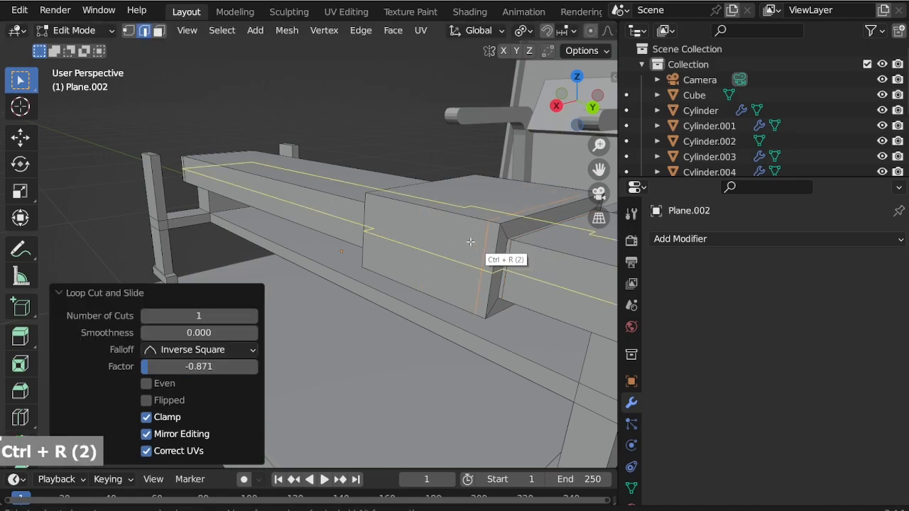
pyautogui.click(449, 241)
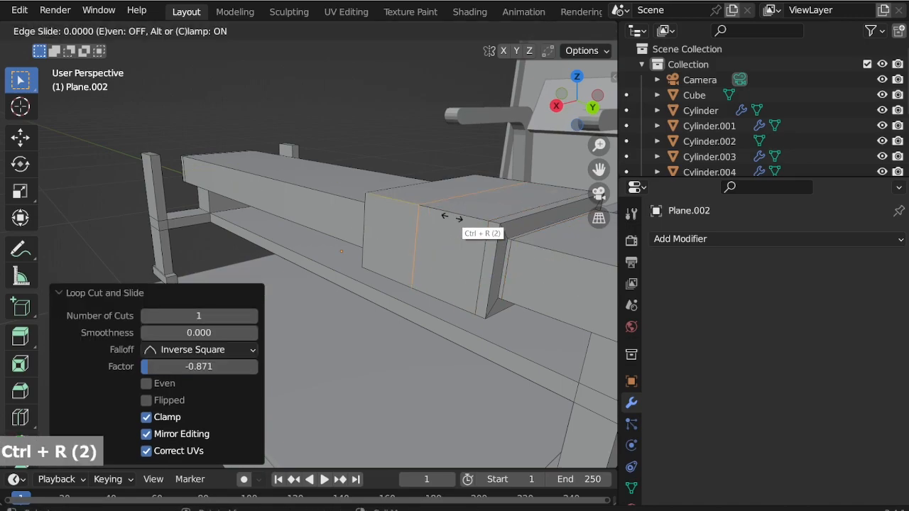
pyautogui.click(396, 216)
# Step: Add two lengthwise loop cuts around the whole pad near its upper and lower edges, with factors of about -0.884 and 0.862
pyautogui.hotkey('ctrl', 'r')
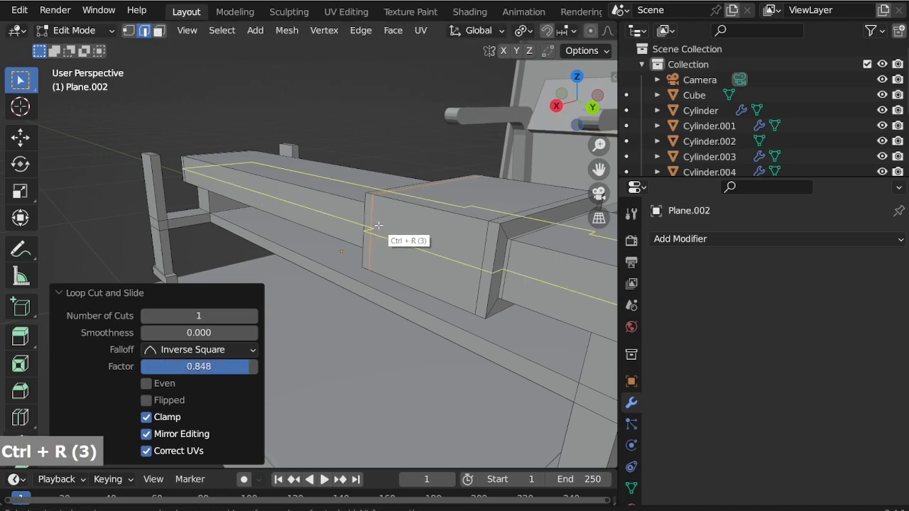
pyautogui.click(387, 226)
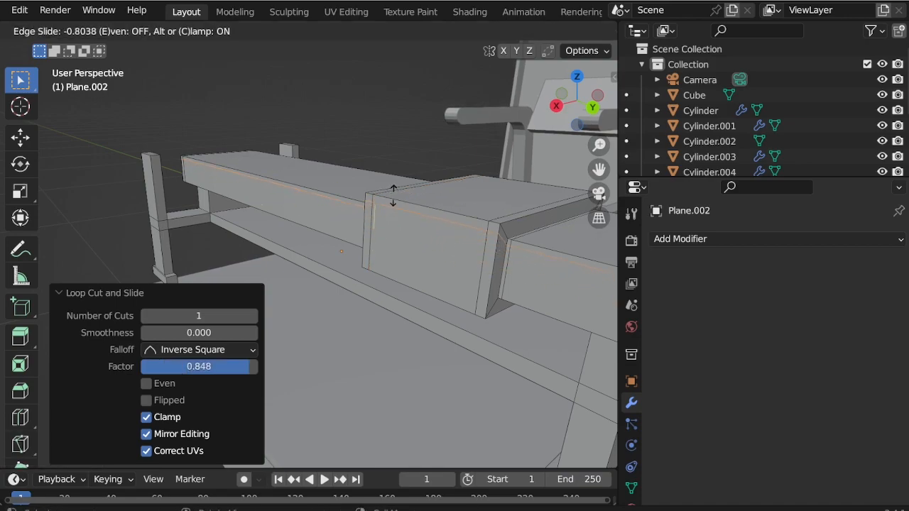
pyautogui.click(395, 192)
pyautogui.hotkey('ctrl', 'r')
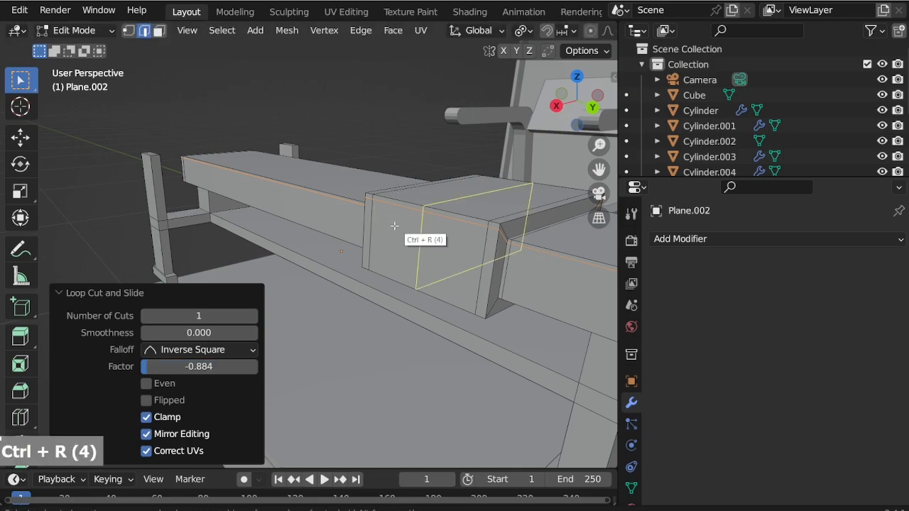
pyautogui.click(390, 250)
pyautogui.click(386, 260)
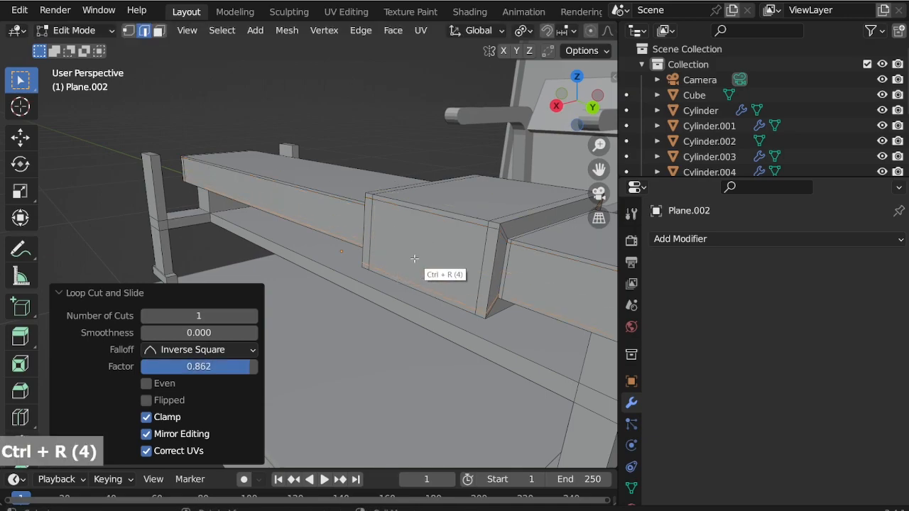
# Step: Separate the entire linked seat pad mesh from the bench frame into its own object
pyautogui.moveTo(405, 255); pyautogui.dragTo(387, 259, button='middle')
pyautogui.scroll(3, 316, 245)
pyautogui.press('l')
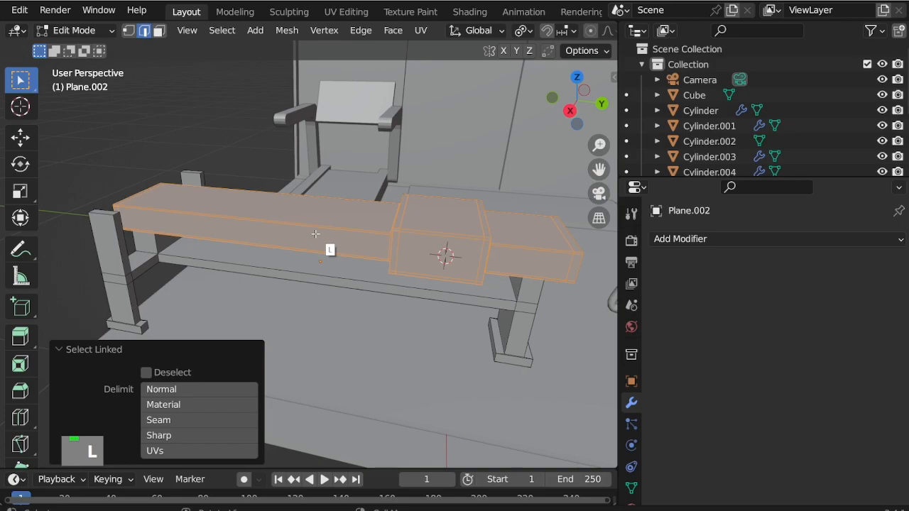
pyautogui.press('p')
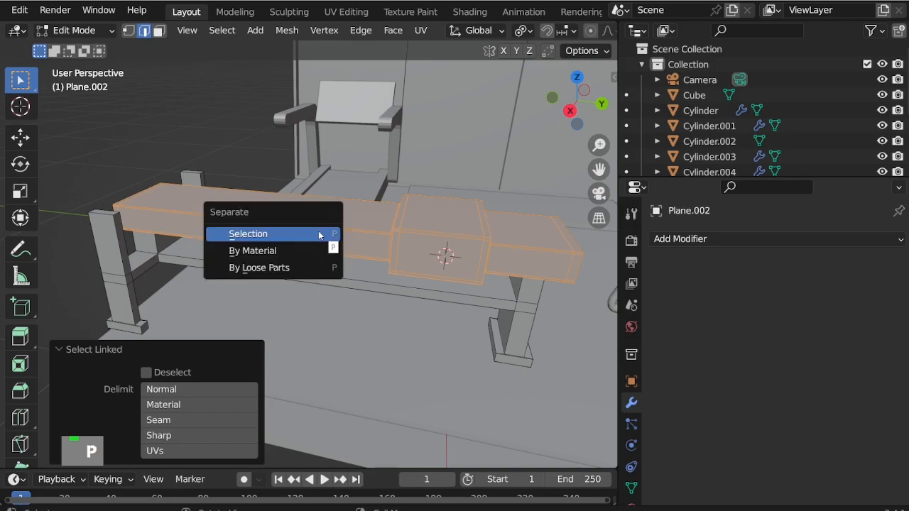
pyautogui.click(319, 235)
# Step: Extrude the top faces of both end uprights in place and scale each about its own centre to about 0.803
pyautogui.scroll(-2, 299, 231)
pyautogui.moveTo(277, 224); pyautogui.dragTo(349, 231, button='middle')
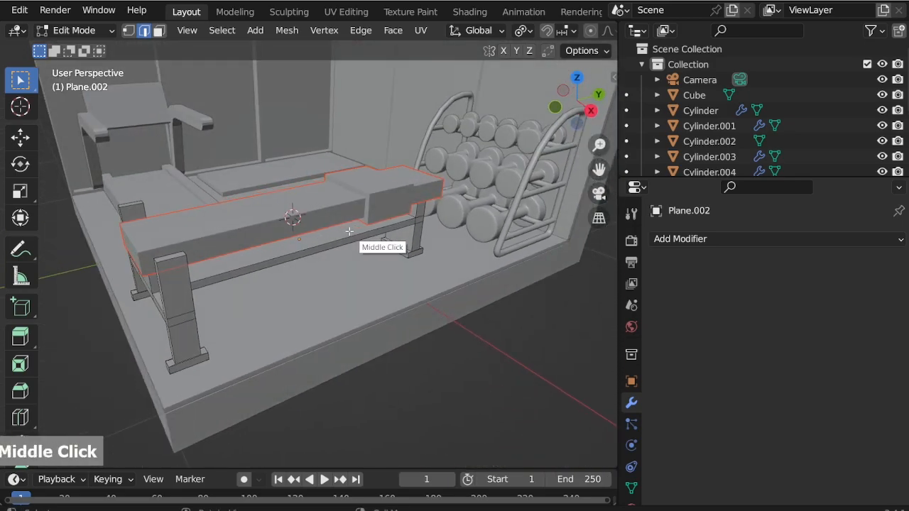
pyautogui.scroll(2, 175, 240)
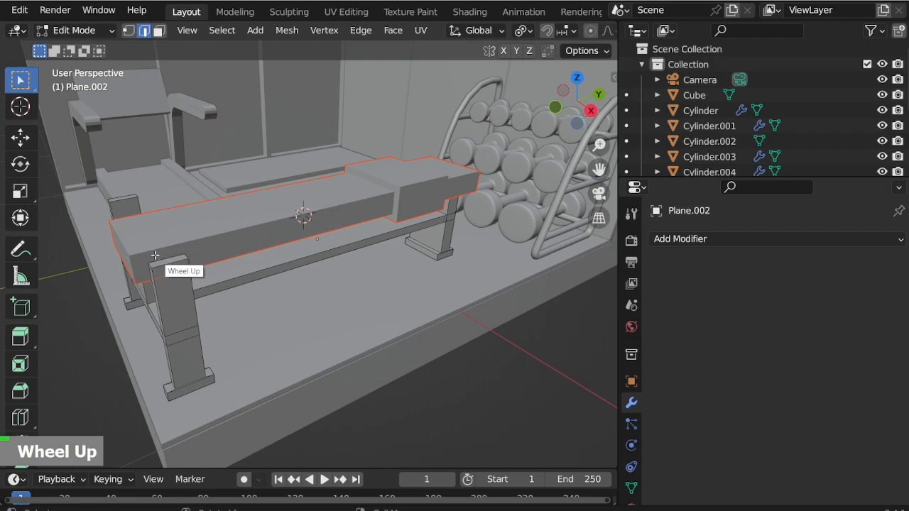
pyautogui.press('3')
pyautogui.scroll(3, 180, 270)
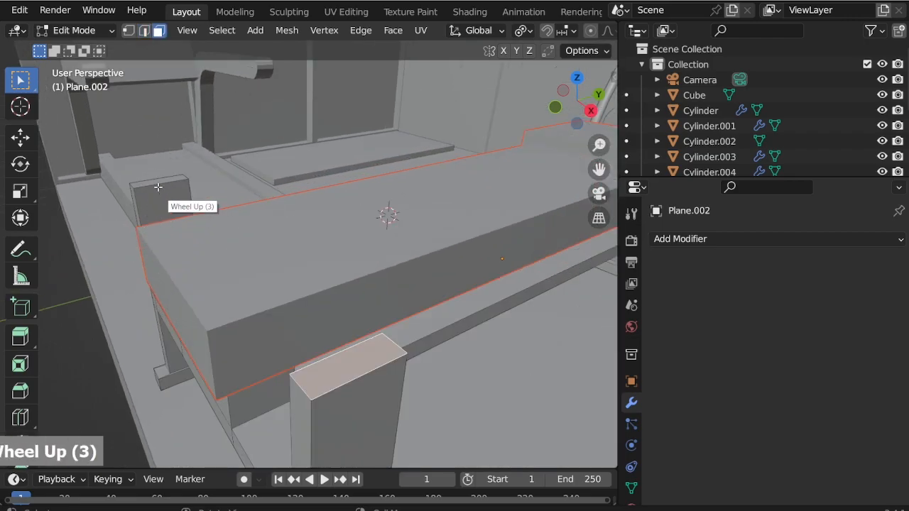
pyautogui.keyDown('shift'); pyautogui.click(349, 343); pyautogui.keyUp('shift')
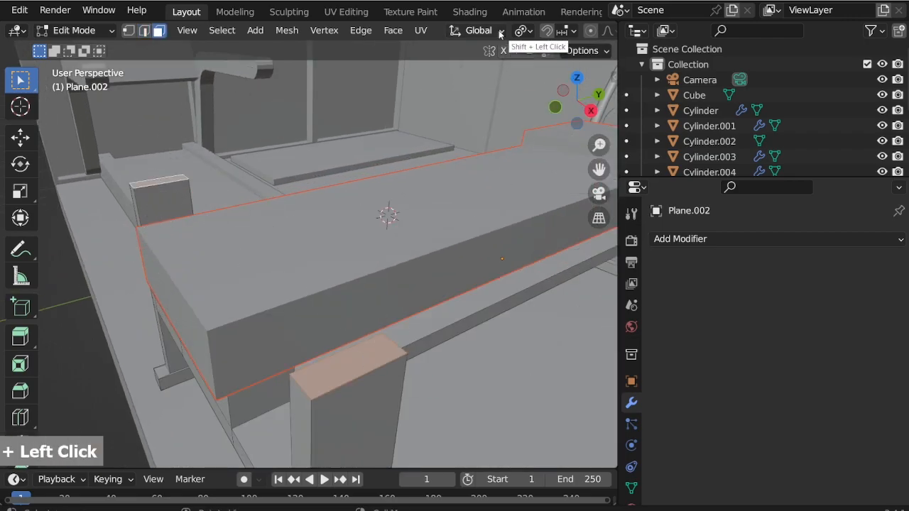
pyautogui.click(526, 31)
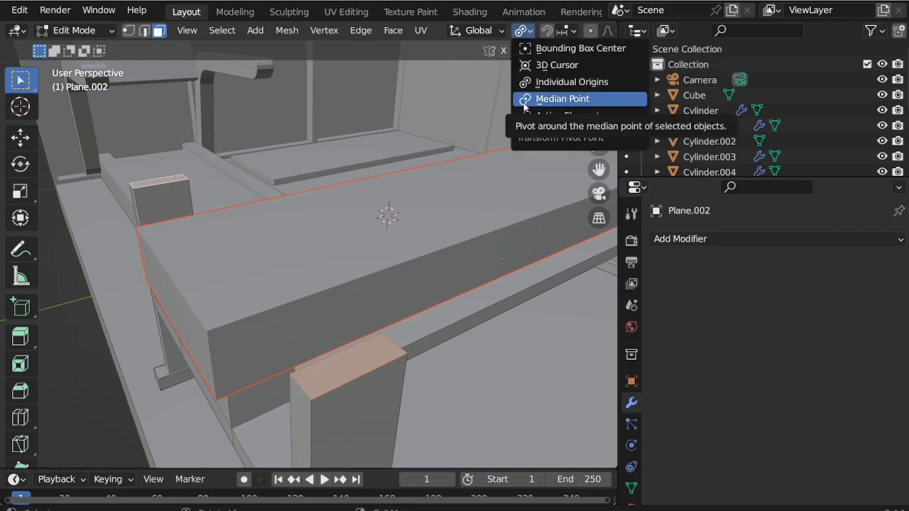
pyautogui.click(524, 104)
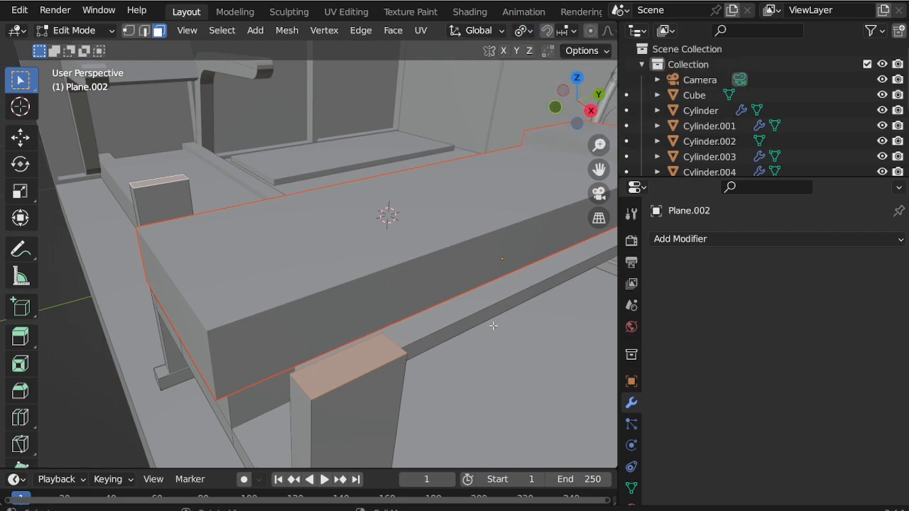
pyautogui.press('e')
pyautogui.press('s')
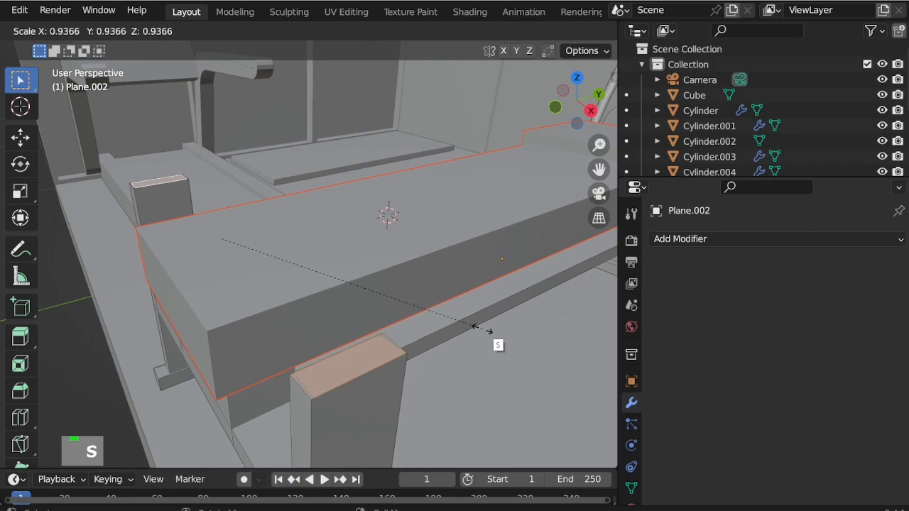
pyautogui.click(437, 334)
# Step: Extrude the inset top faces of both uprights upward, with a normal Z offset of about -0.257 m
pyautogui.scroll(-6, 355, 404)
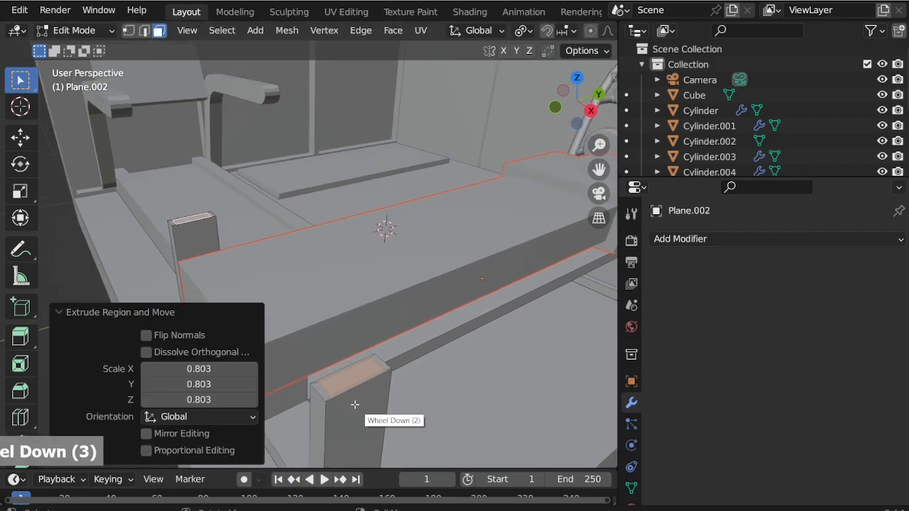
pyautogui.press('e')
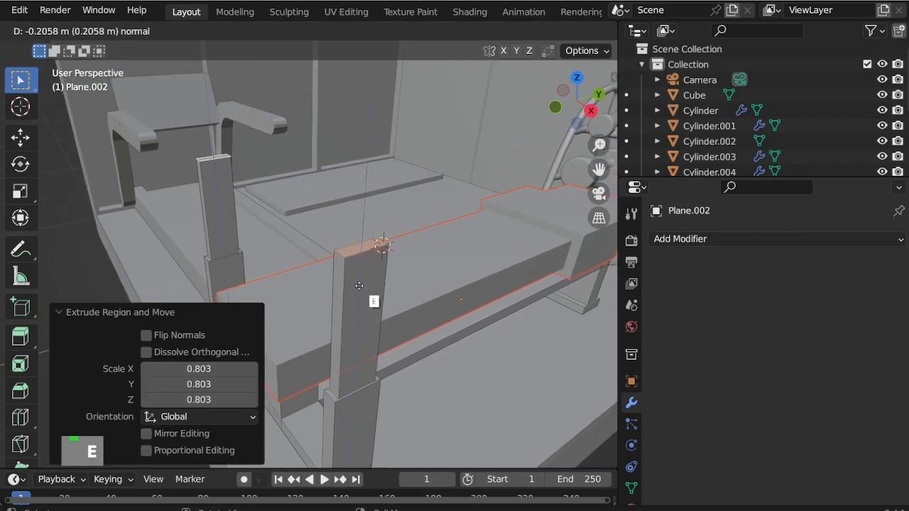
pyautogui.click(361, 313)
# Step: Add two evenly spaced vertical loop cuts running through both extended uprights with a slide factor of 0
pyautogui.scroll(-2, 362, 314)
pyautogui.moveTo(362, 313); pyautogui.dragTo(320, 301, button='middle')
pyautogui.scroll(2, 364, 243)
pyautogui.hotkey('ctrl', 'r')
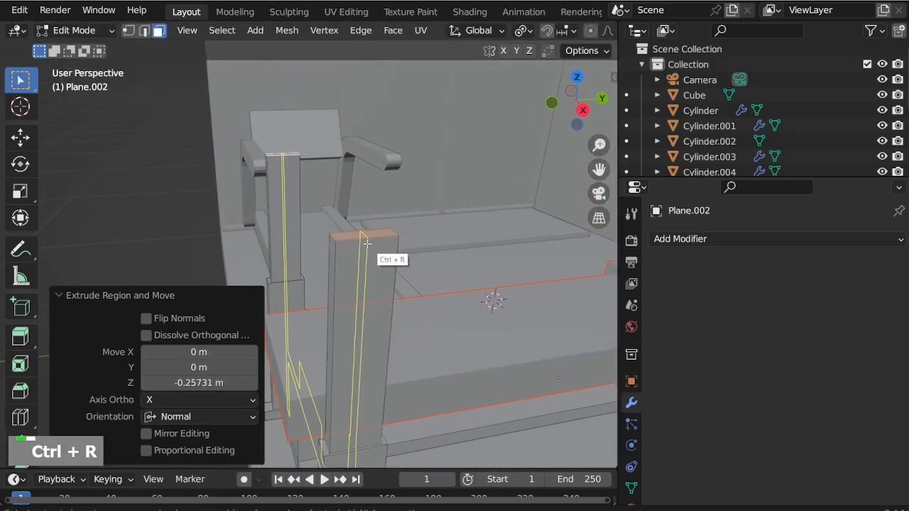
pyautogui.scroll(1, 368, 240)
pyautogui.click(367, 239)
pyautogui.rightClick(367, 240)
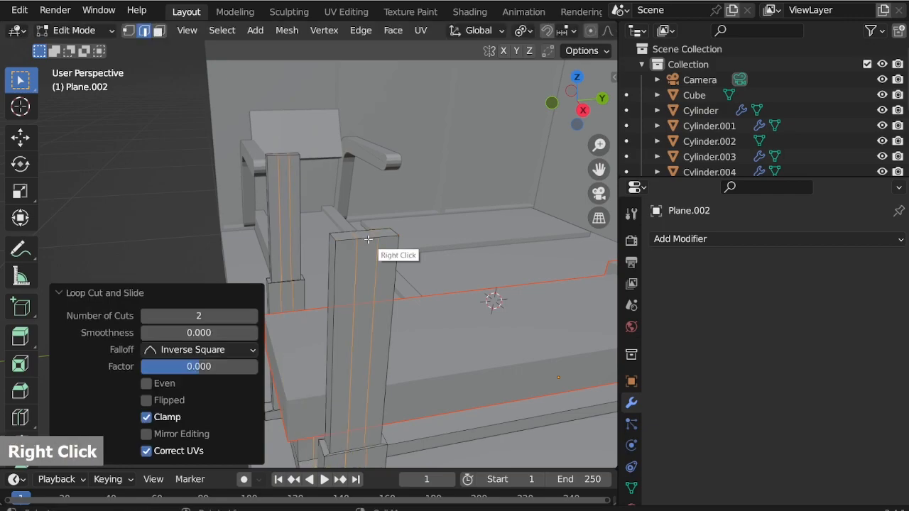
# Step: Scale the two vertical loop cuts along global Y to about 1.039
pyautogui.press('s')
pyautogui.press('y')
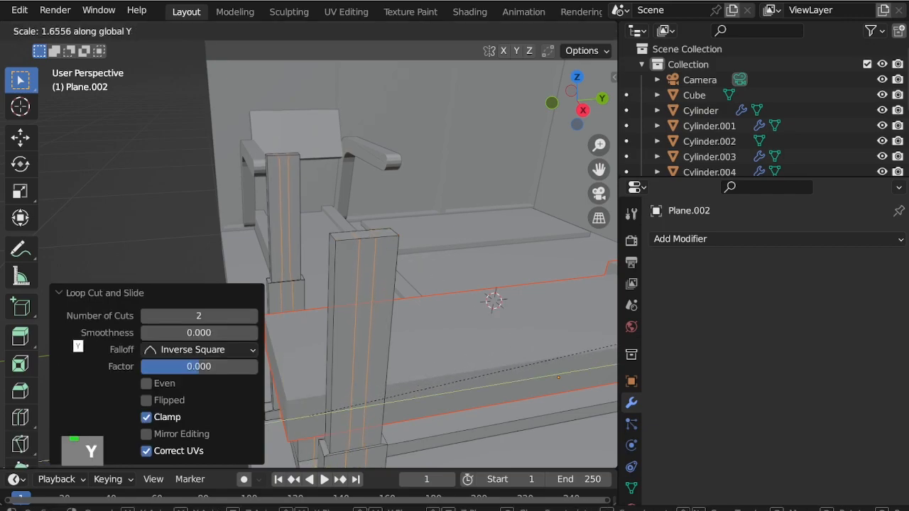
pyautogui.click(531, 334)
pyautogui.scroll(2, 362, 217)
pyautogui.scroll(-1, 364, 252)
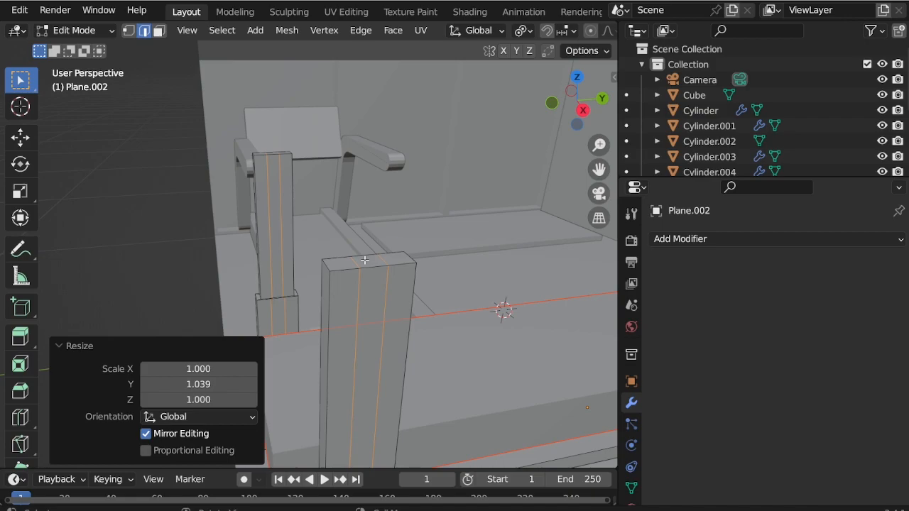
# Step: Extrude the middle top faces of both uprights downward by about 0.022 m
pyautogui.press('3')
pyautogui.click(364, 261)
pyautogui.moveTo(364, 260); pyautogui.dragTo(377, 287, button='middle')
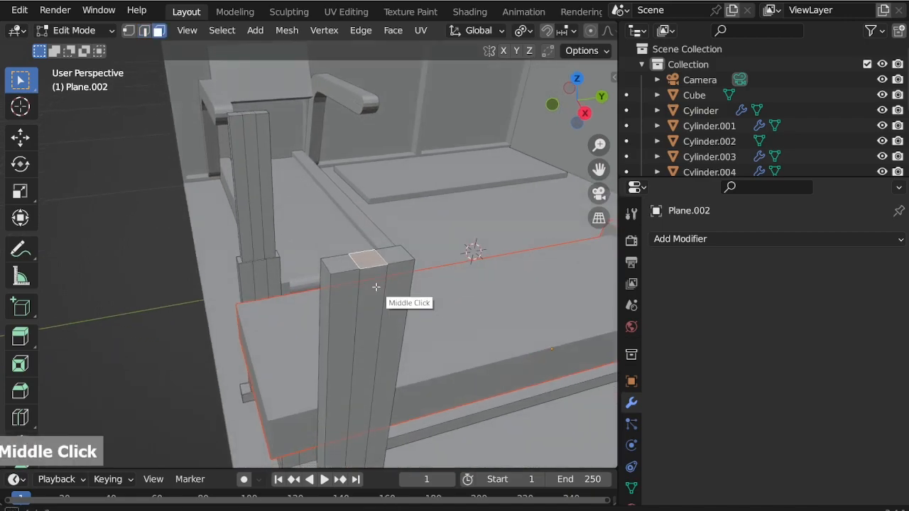
pyautogui.keyDown('shift'); pyautogui.click(252, 114); pyautogui.keyUp('shift')
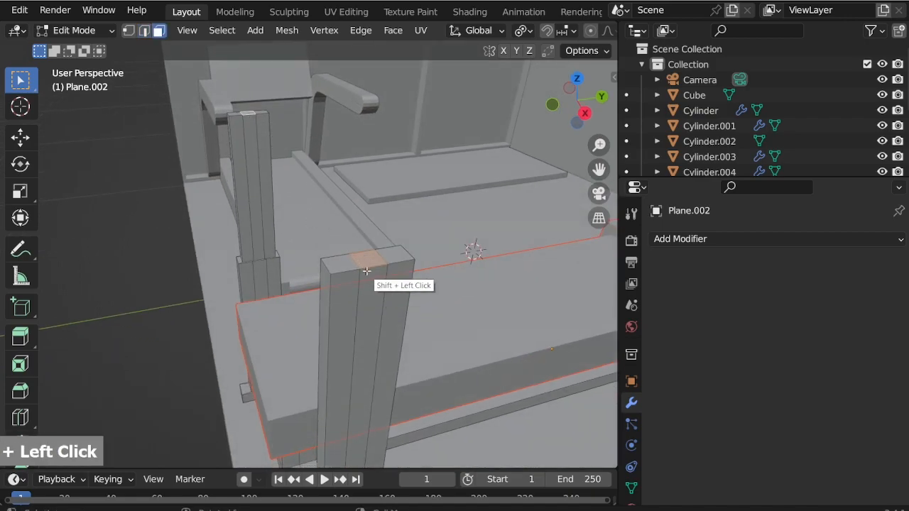
pyautogui.press('e')
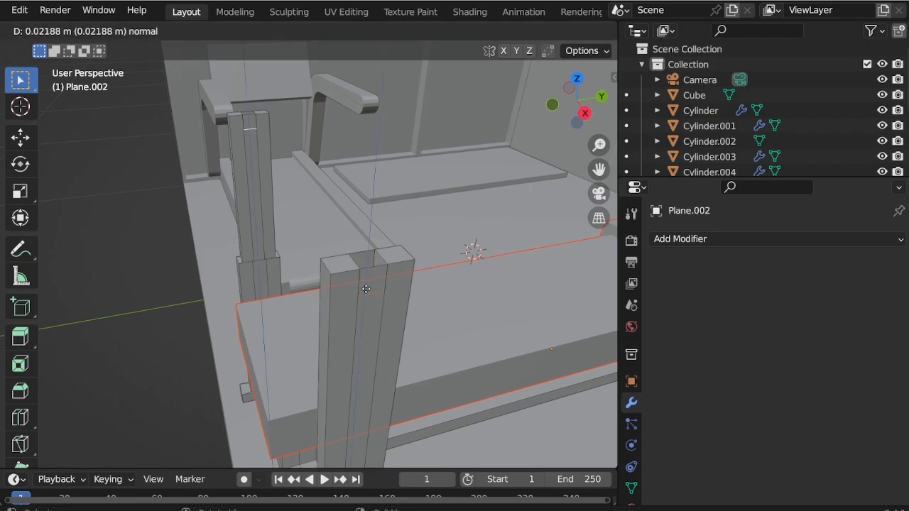
pyautogui.click(366, 288)
# Step: Dissolve the leftover top edges spanning the recess on both uprights to open the notches
pyautogui.press('2')
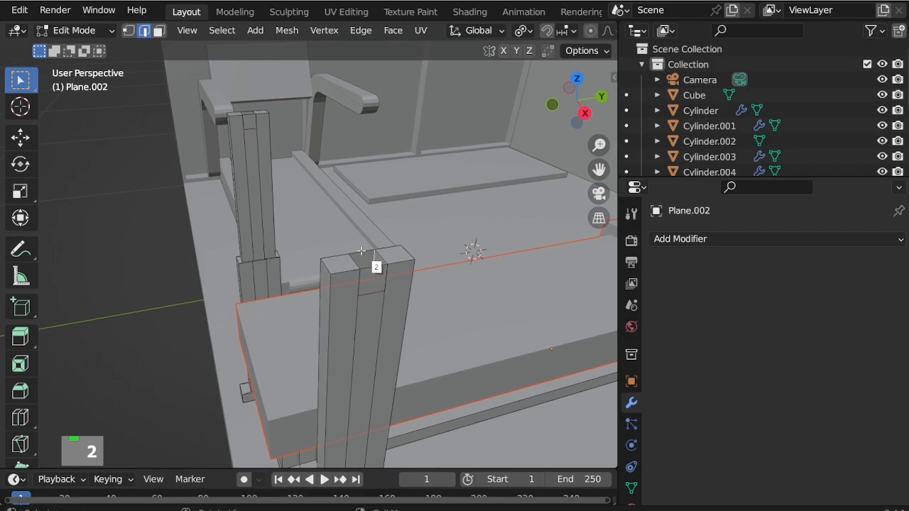
pyautogui.keyDown('shift'); pyautogui.click(251, 118); pyautogui.keyUp('shift')
pyautogui.keyDown('shift'); pyautogui.click(249, 116); pyautogui.keyUp('shift')
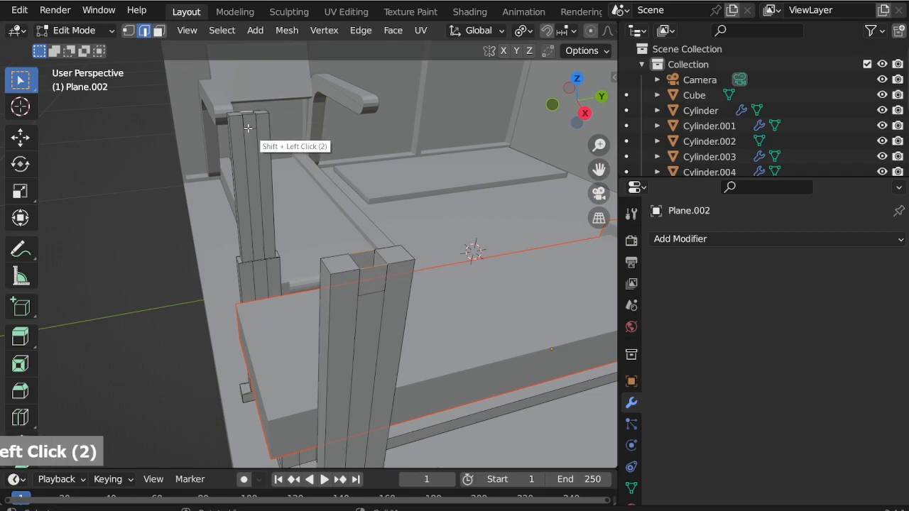
pyautogui.keyDown('shift'); pyautogui.click(247, 115); pyautogui.keyUp('shift')
pyautogui.press('x')
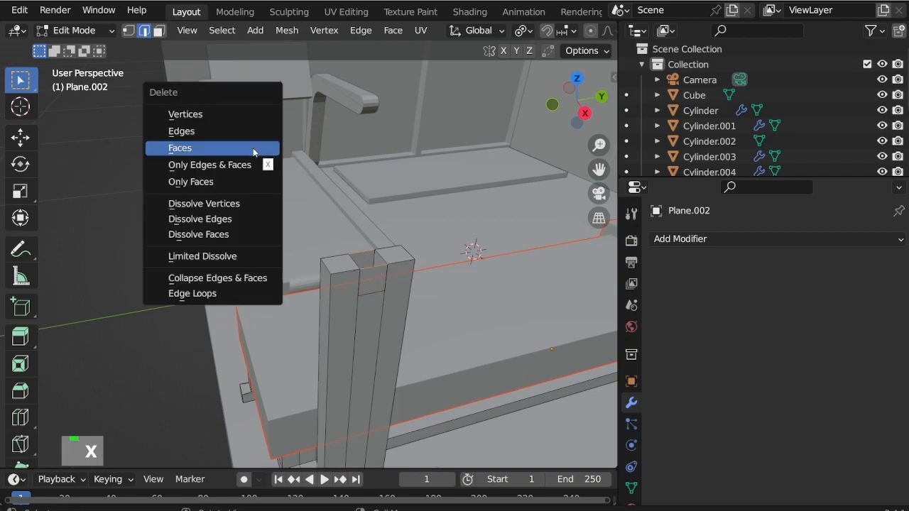
pyautogui.click(248, 132)
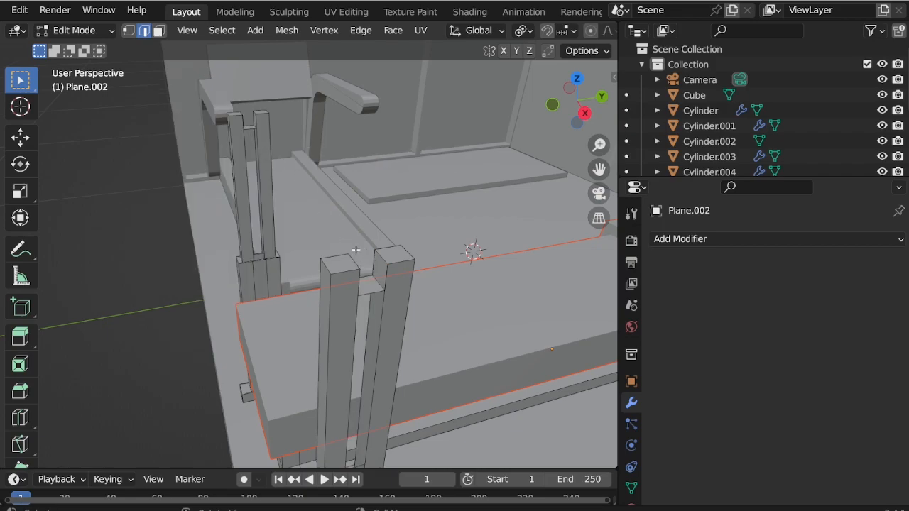
pyautogui.hotkey('ctrl', 'z')
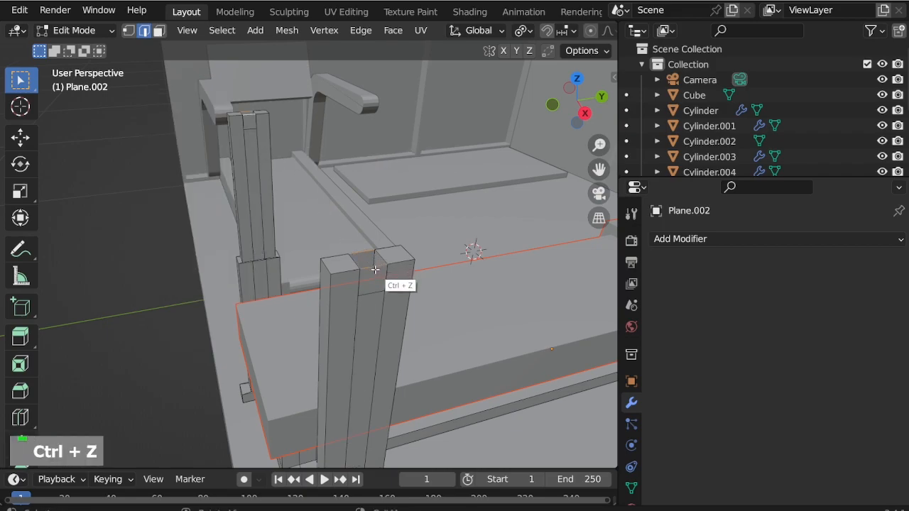
pyautogui.press('x')
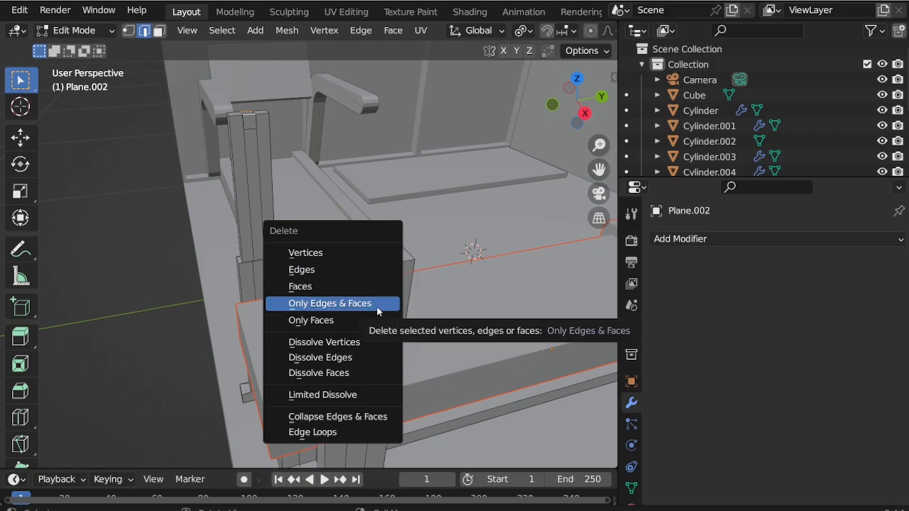
pyautogui.click(375, 358)
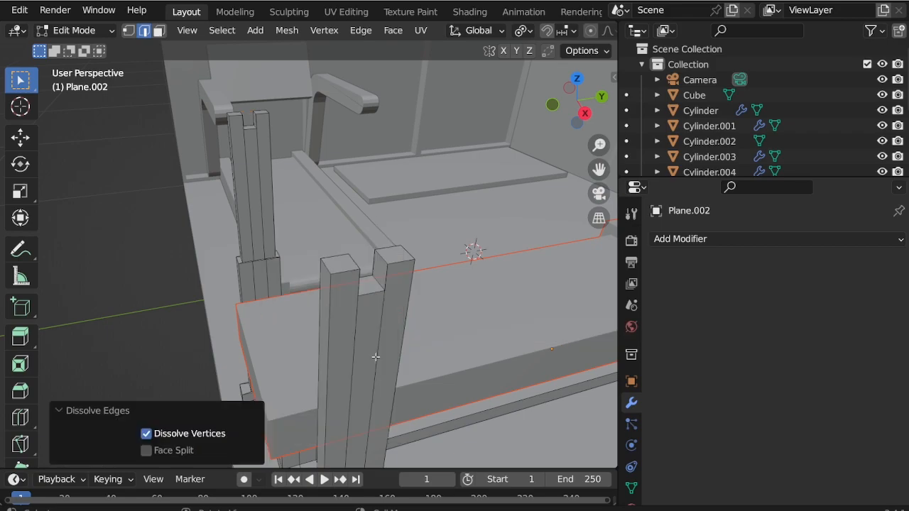
# Step: Bevel the notch edges on both uprights with a width of about 0.00886 m and 4 segments, and return to Object Mode
pyautogui.keyDown('shift'); pyautogui.click(355, 263); pyautogui.keyUp('shift')
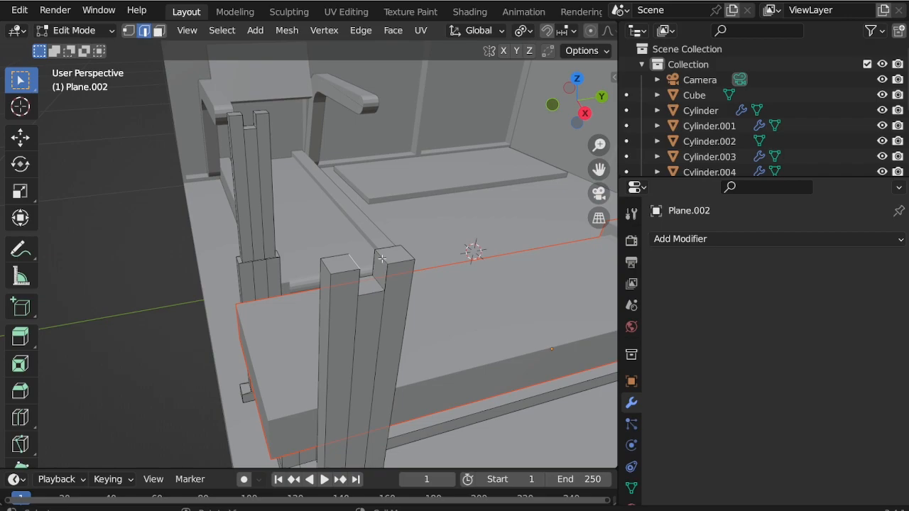
pyautogui.click(383, 259)
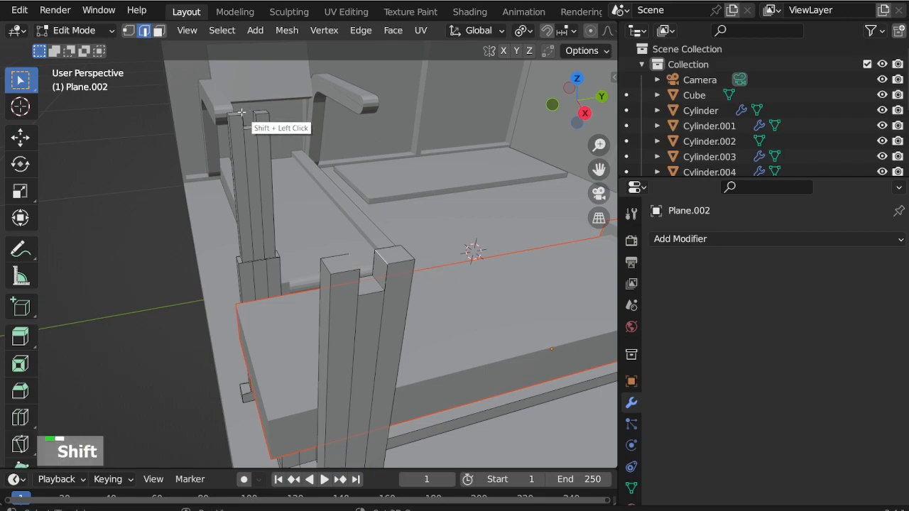
pyautogui.scroll(3, 309, 199)
pyautogui.keyDown('shift'); pyautogui.click(319, 192); pyautogui.keyUp('shift')
pyautogui.keyDown('shift'); pyautogui.click(326, 222); pyautogui.keyUp('shift')
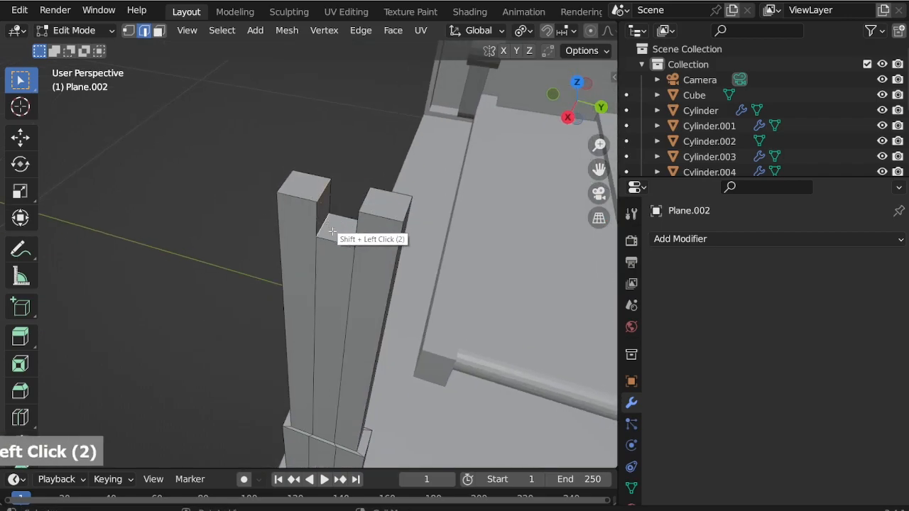
pyautogui.moveTo(327, 222); pyautogui.dragTo(379, 225, button='middle')
pyautogui.keyDown('shift'); pyautogui.click(356, 222); pyautogui.keyUp('shift')
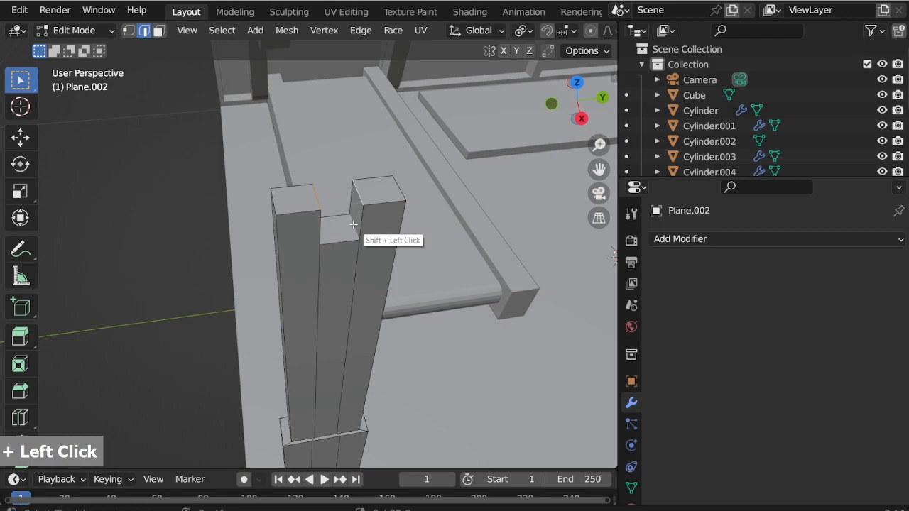
pyautogui.scroll(2, 351, 225)
pyautogui.hotkey('ctrl', 'b')
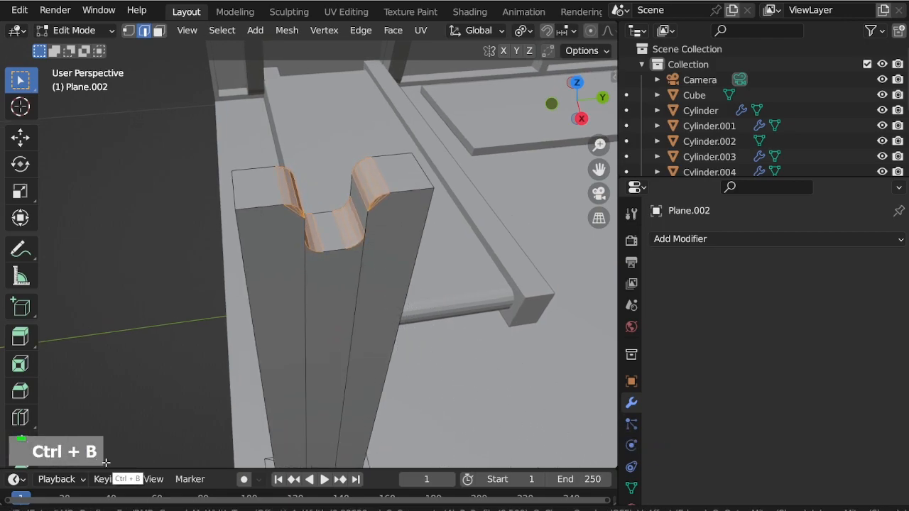
pyautogui.click(374, 463)
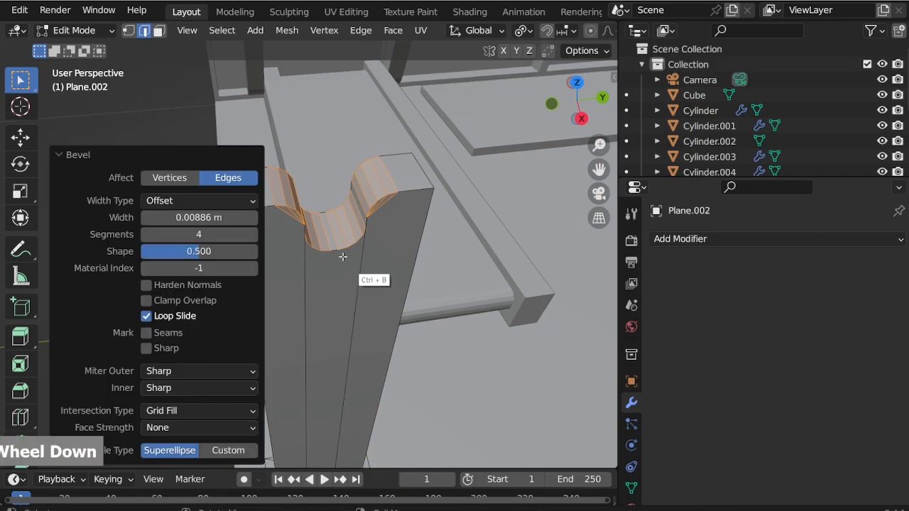
pyautogui.scroll(-2, 348, 256)
pyautogui.click(78, 30)
pyautogui.click(102, 48)
# Step: Add a cylinder with 32 vertices, 1 m radius and 2 m depth, and scale it uniformly to about 0.125
pyautogui.scroll(-5, 291, 172)
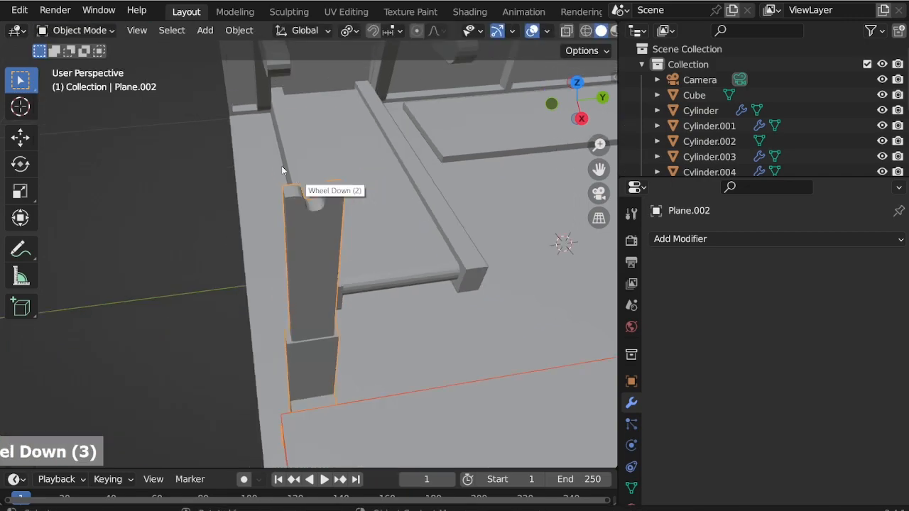
pyautogui.moveTo(317, 211)
pyautogui.mouseDown(button='middle')
pyautogui.moveTo(341, 211)
pyautogui.moveTo(329, 222)
pyautogui.mouseUp(button='middle')
pyautogui.scroll(4, 305, 213)
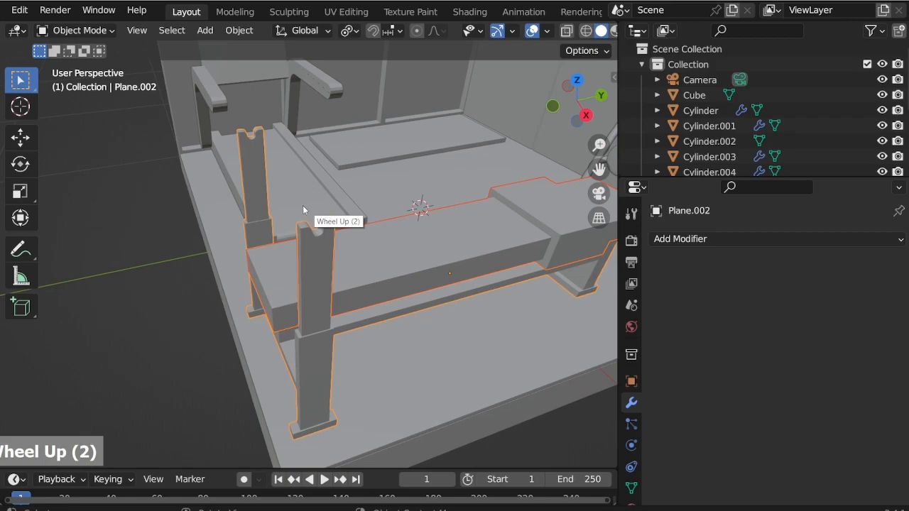
pyautogui.scroll(2, 321, 240)
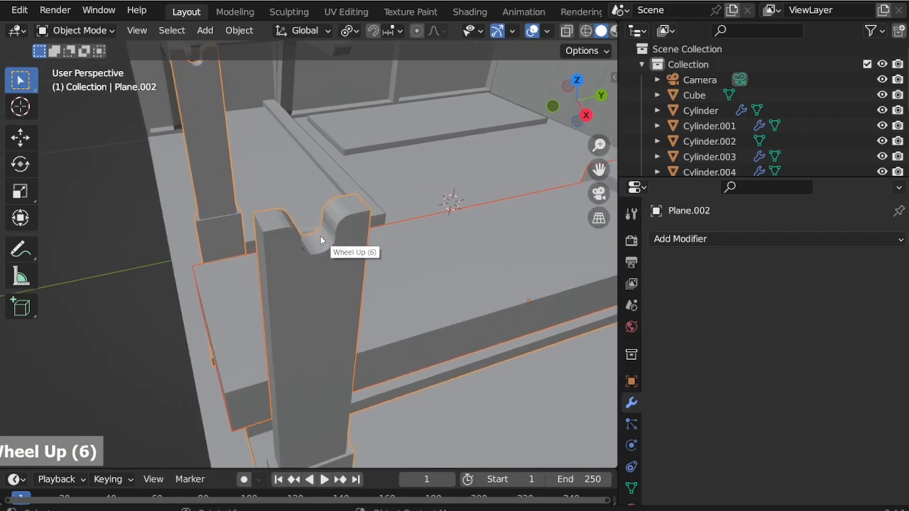
pyautogui.hotkey('shift', 'a')
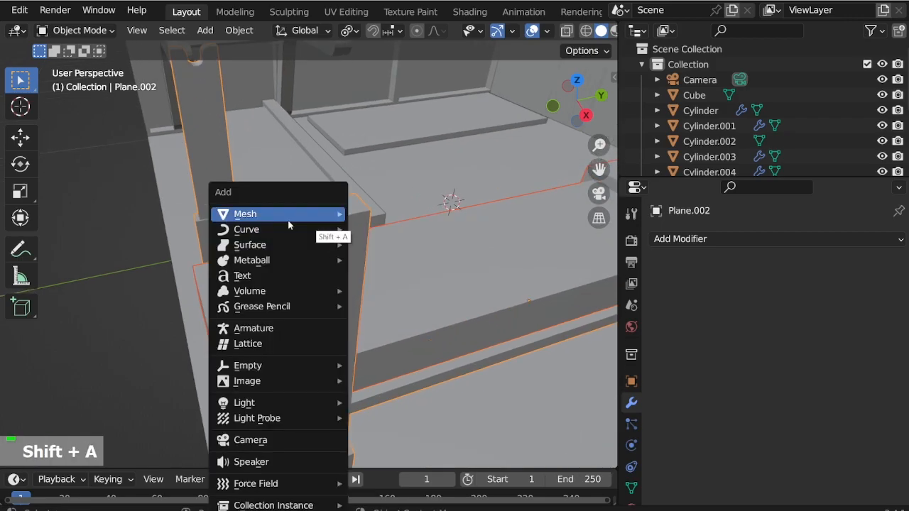
pyautogui.moveTo(310, 214)
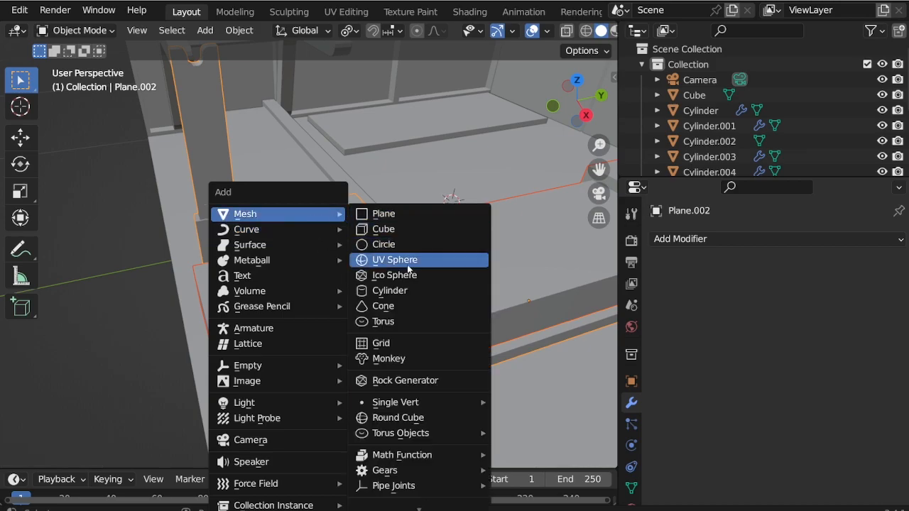
pyautogui.click(408, 290)
pyautogui.scroll(-2, 384, 256)
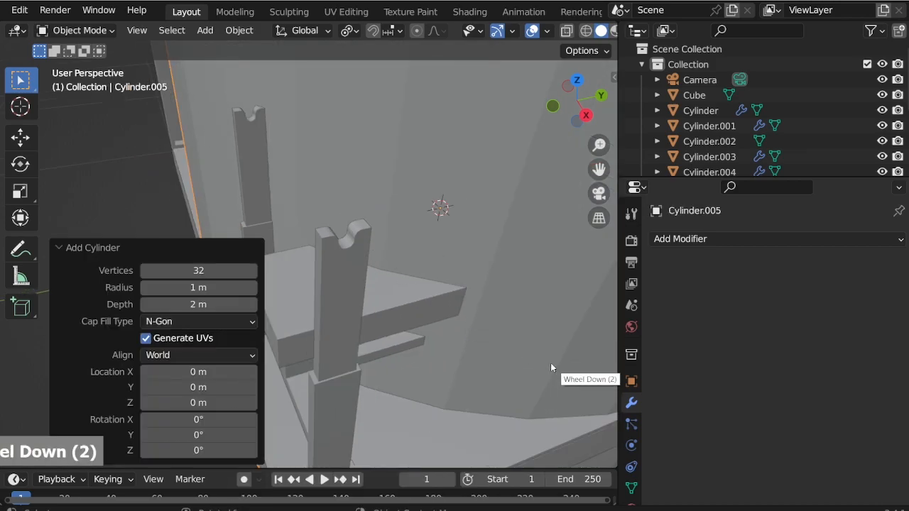
pyautogui.press('s')
pyautogui.click(427, 228)
# Step: Rotate the cylinder 90° in the front view so that it lies horizontally
pyautogui.press('KP_1')
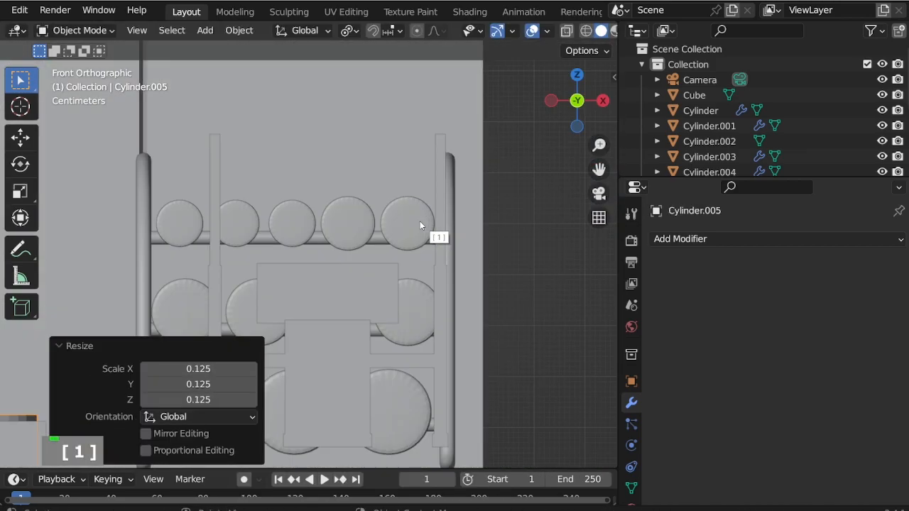
pyautogui.scroll(-1, 426, 228)
pyautogui.press('r')
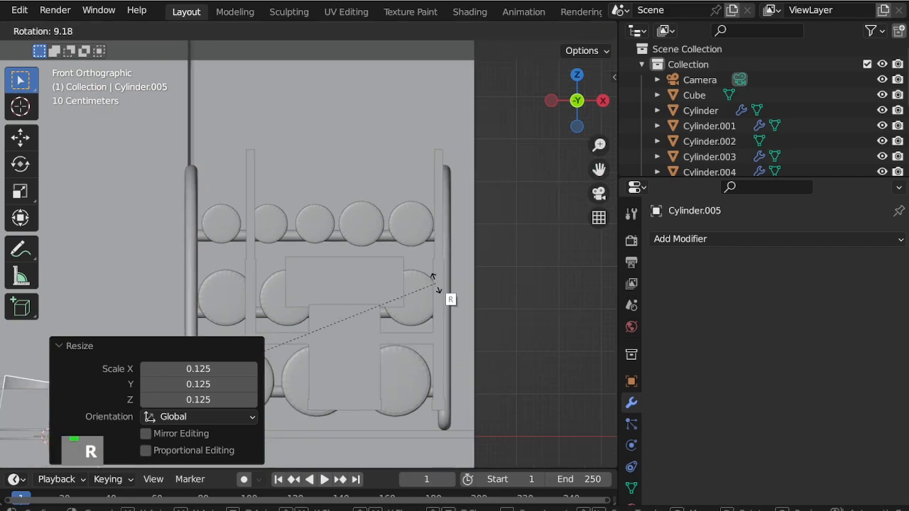
pyautogui.press('9')
pyautogui.press('0')
pyautogui.press('Return')
# Step: Move the cylinder about 0.606 m in X and 0.657 m in Z between the uprights, and scale it to about 0.098
pyautogui.scroll(-4, 436, 283)
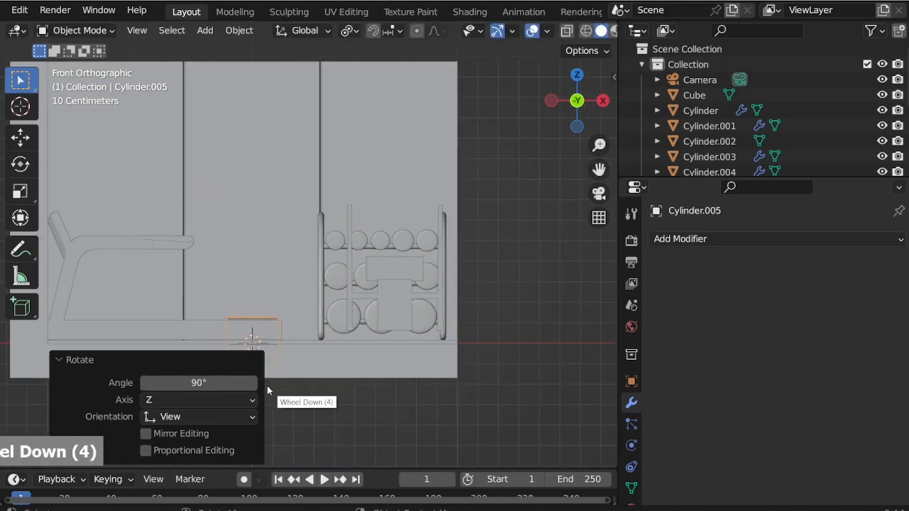
pyautogui.press('g')
pyautogui.click(392, 253)
pyautogui.scroll(5, 386, 217)
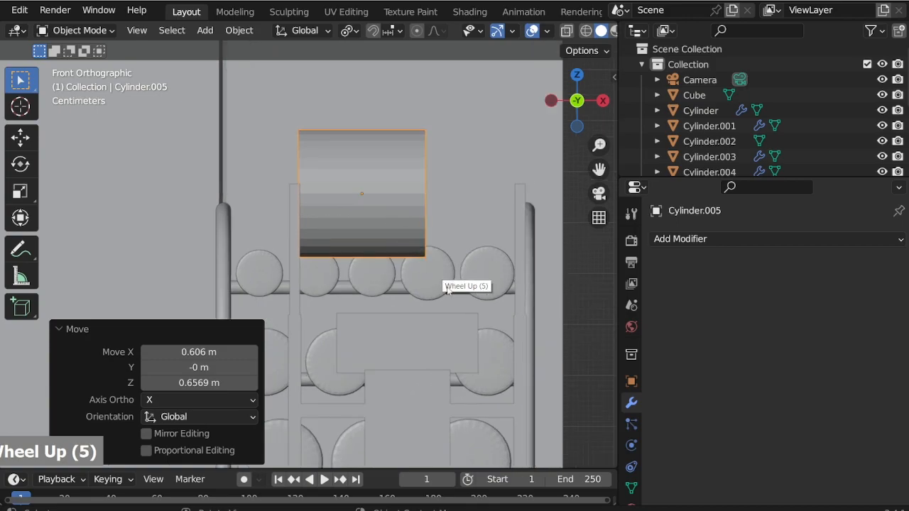
pyautogui.press('s')
pyautogui.click(373, 203)
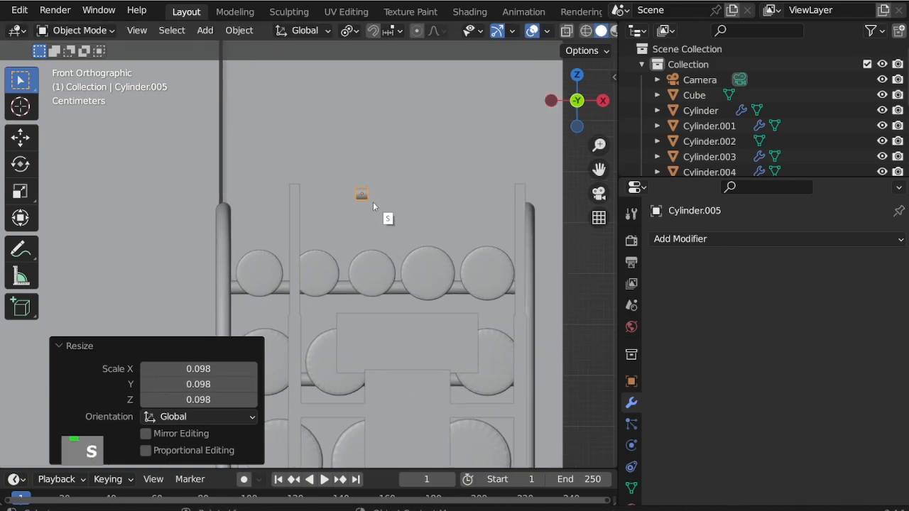
# Step: Move the small cylinder into the upright's notch in the side view, about -0.894 m in Y and 0.007 m in Z
pyautogui.press('KP_3')
pyautogui.scroll(-2, 415, 214)
pyautogui.press('g')
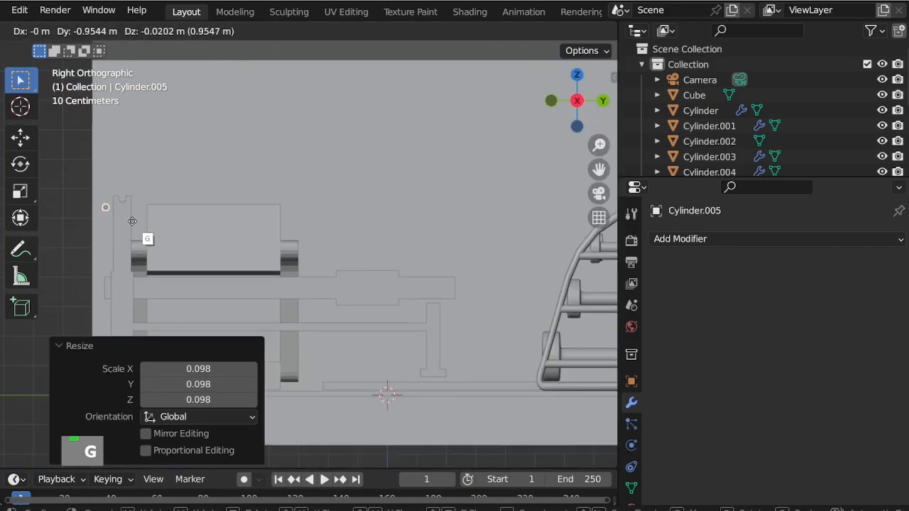
pyautogui.scroll(12, 113, 196)
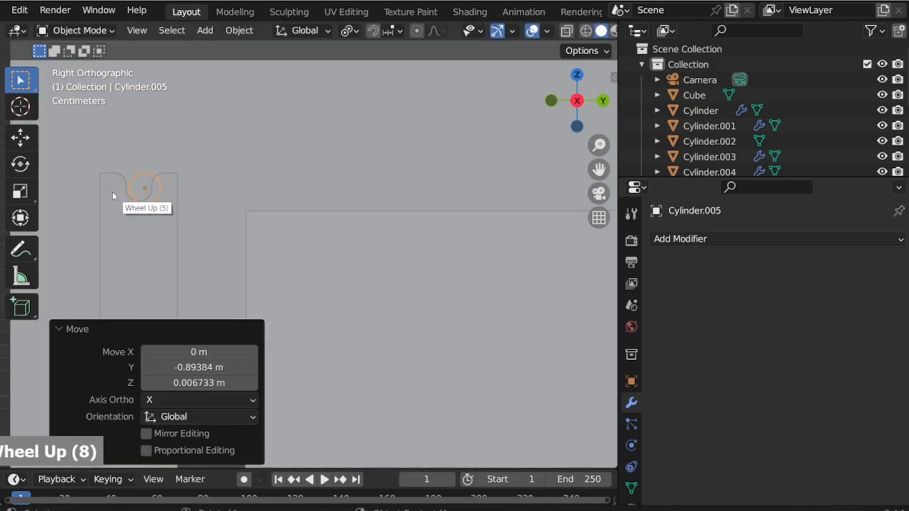
# Step: Fit the cylinder to the notch's curve by resizing and nudging it, with a final uniform scale of about 0.947
pyautogui.press('s')
pyautogui.click(333, 278)
pyautogui.press('g')
pyautogui.click(314, 272)
pyautogui.press('s')
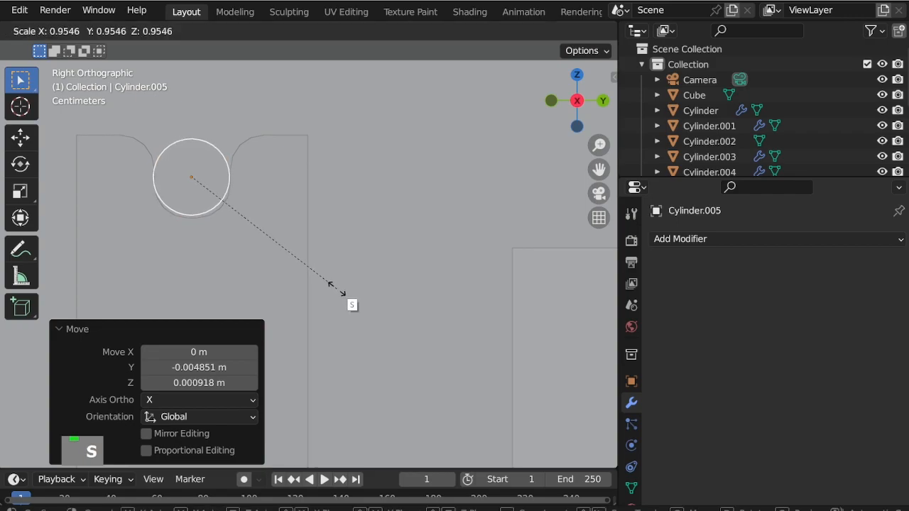
pyautogui.click(334, 288)
# Step: Stretch the cylinder into a long barbell bar by scaling it along global X to about 27.772
pyautogui.scroll(-4, 259, 207)
pyautogui.moveTo(259, 206); pyautogui.dragTo(251, 223, button='middle')
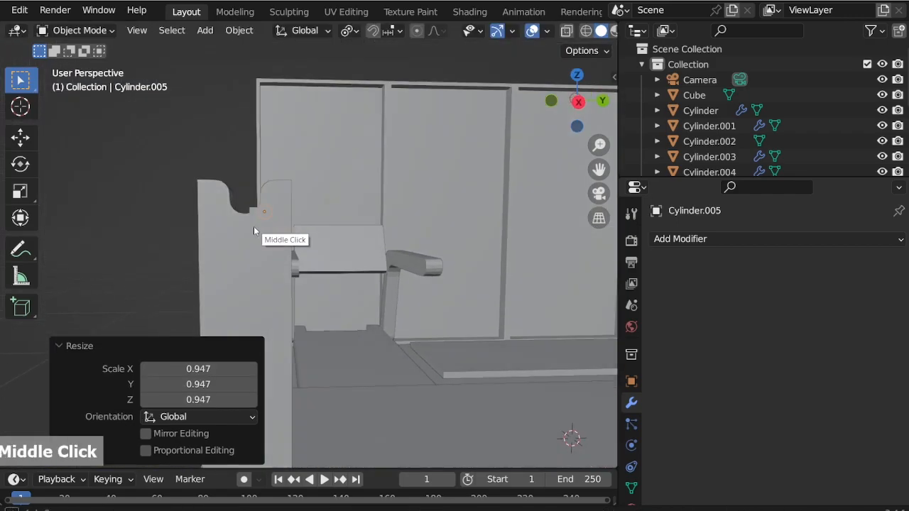
pyautogui.scroll(-6, 251, 235)
pyautogui.press('KP_1')
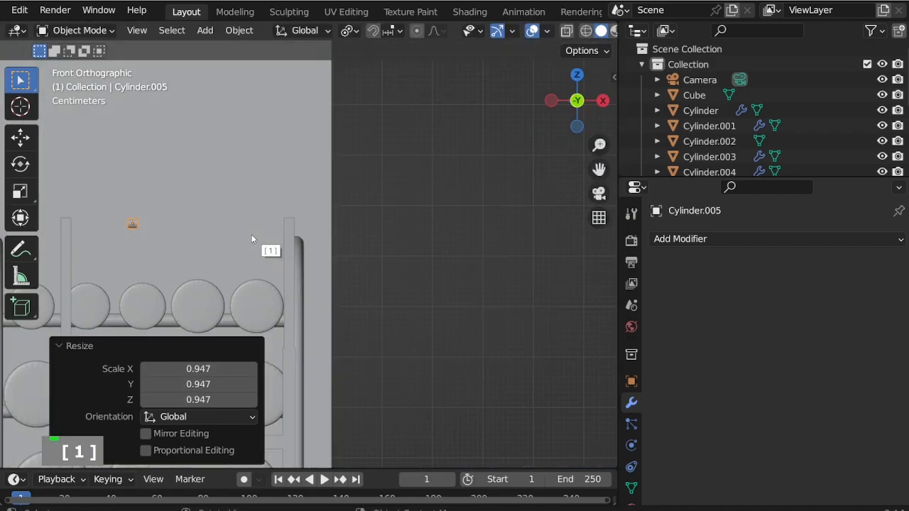
pyautogui.scroll(-3, 281, 262)
pyautogui.scroll(2, 255, 257)
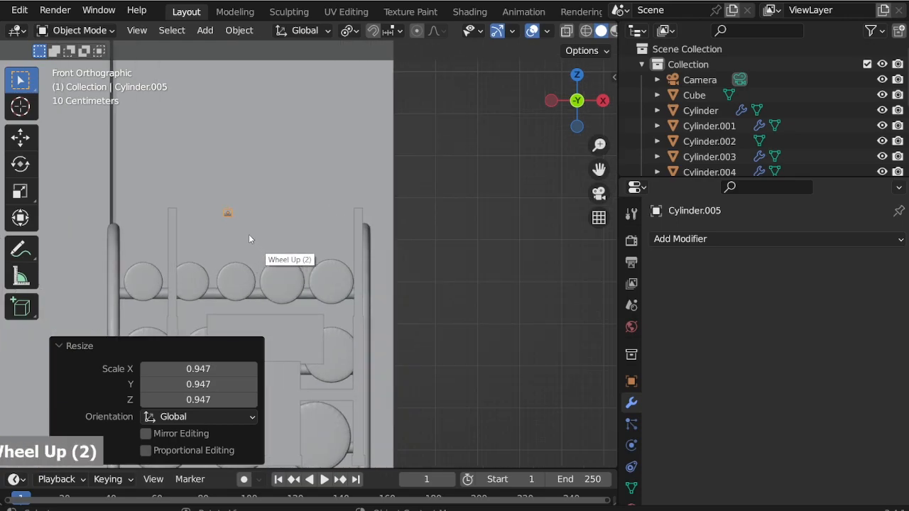
pyautogui.press('s')
pyautogui.press('x')
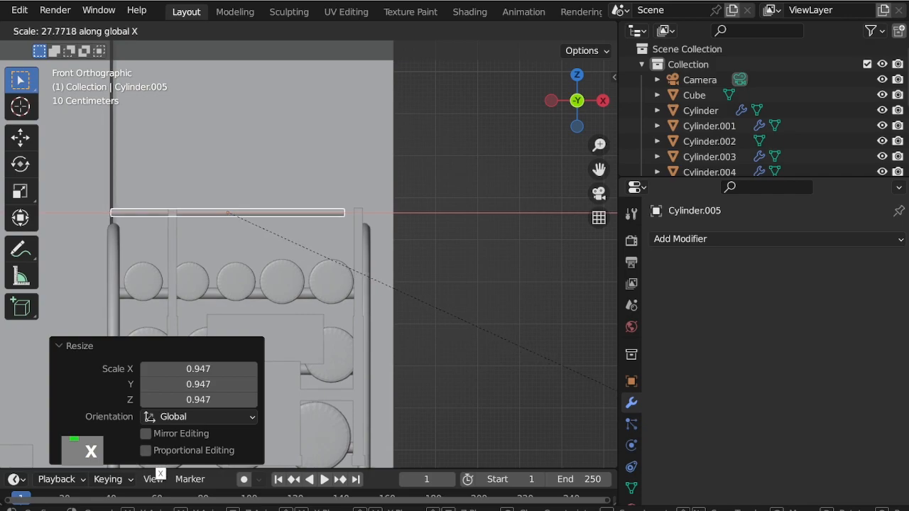
pyautogui.click(146, 458)
# Step: Move the bar about 0.093 m along global X so it spans both bench uprights
pyautogui.press('g')
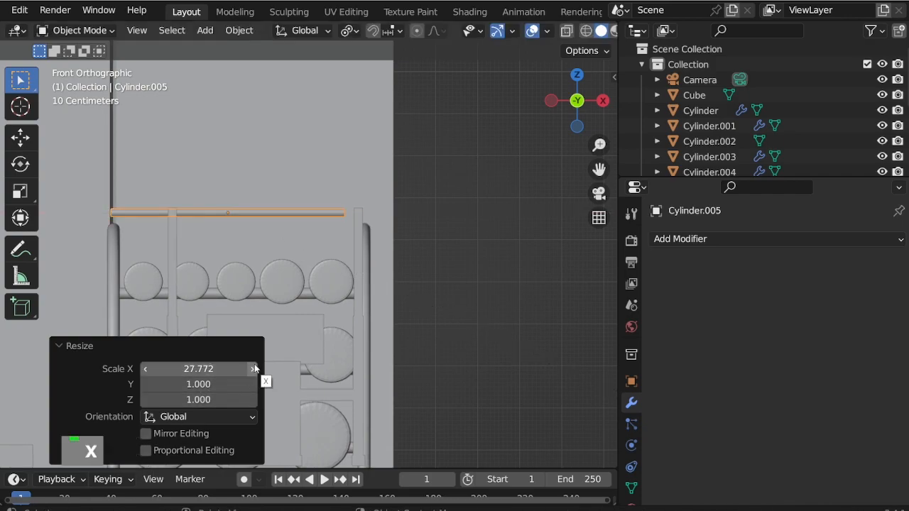
pyautogui.press('g')
pyautogui.press('x')
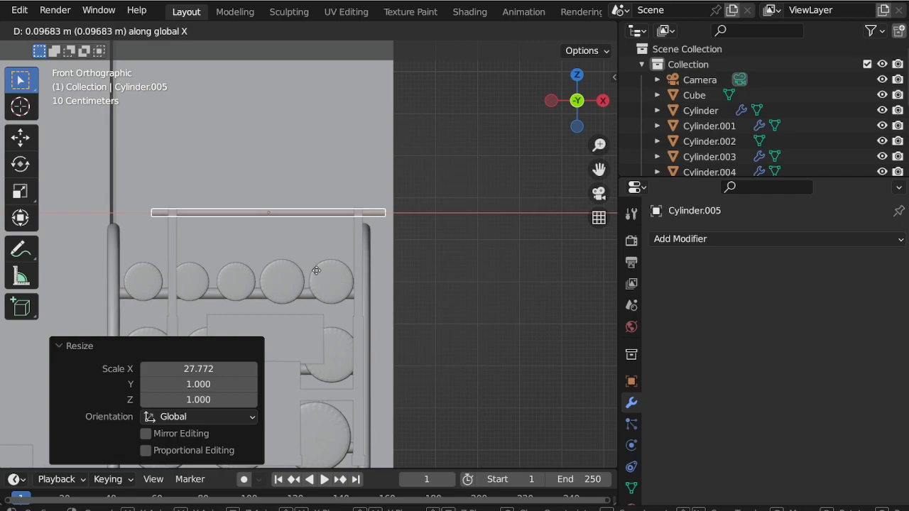
pyautogui.click(314, 271)
# Step: Shorten the bar to about 0.939 along global X and shift it about -0.005 m in X to centre it on the uprights
pyautogui.scroll(1, 257, 202)
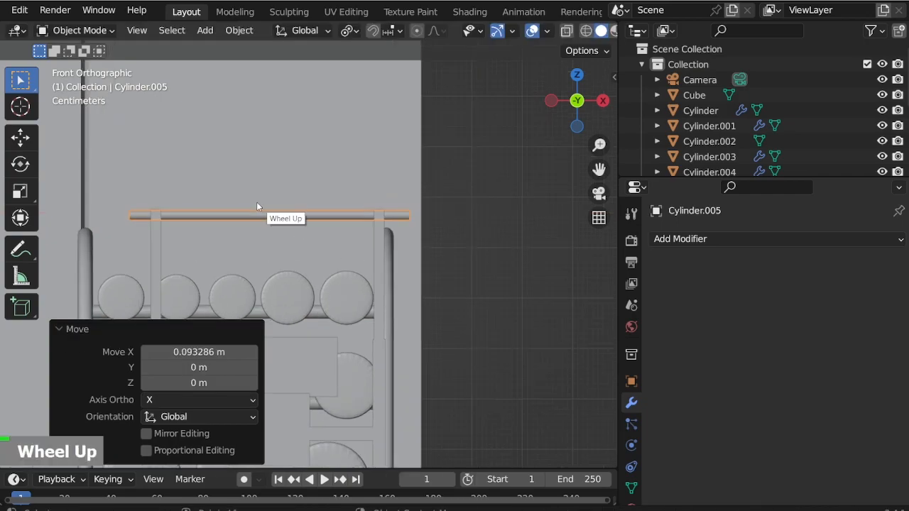
pyautogui.press('s')
pyautogui.press('x')
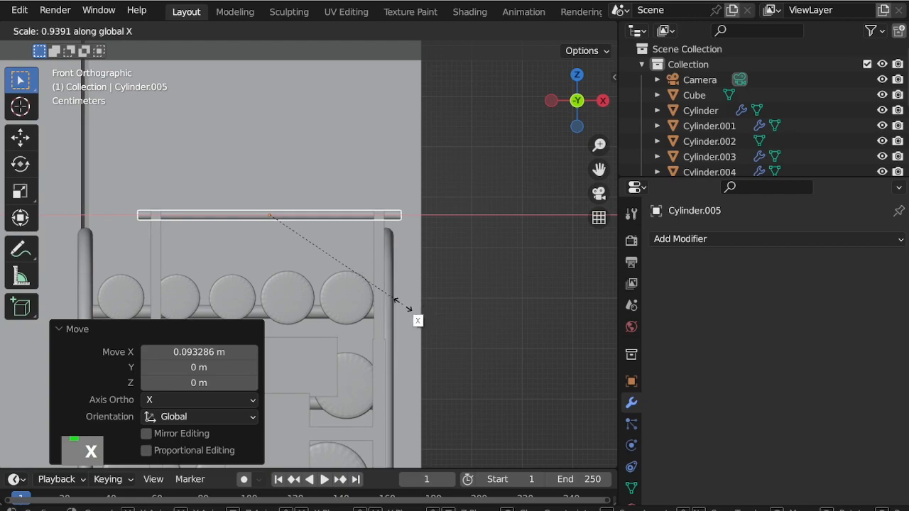
pyautogui.click(403, 307)
pyautogui.press('g')
pyautogui.press('x')
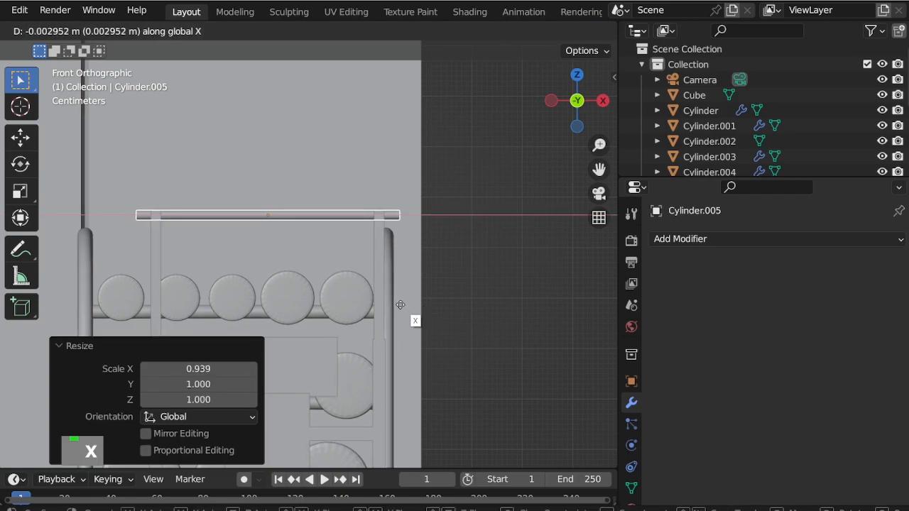
pyautogui.click(399, 304)
# Step: Add one centred loop cut around the middle of the bar in Edit Mode
pyautogui.scroll(-2, 346, 199)
pyautogui.scroll(1, 369, 216)
pyautogui.moveTo(369, 215)
pyautogui.mouseDown(button='middle')
pyautogui.moveTo(372, 236)
pyautogui.moveTo(320, 266)
pyautogui.moveTo(362, 209)
pyautogui.mouseUp(button='middle')
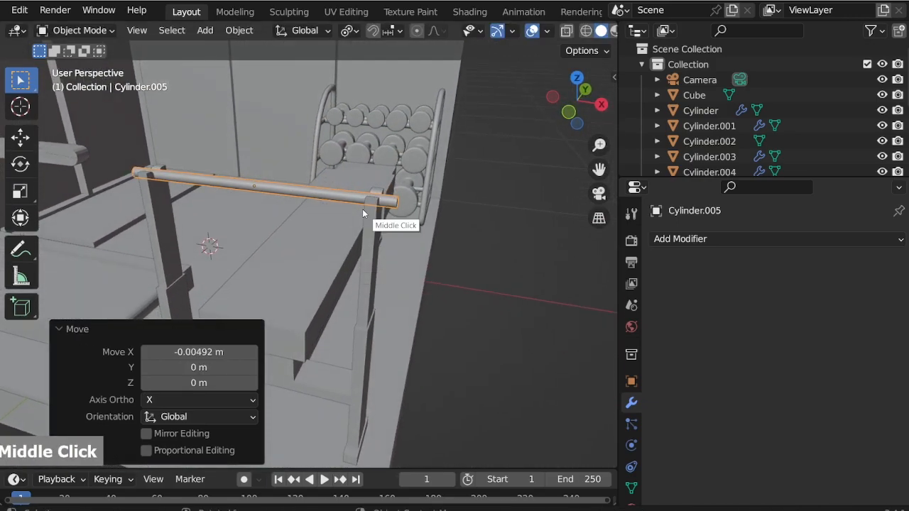
pyautogui.scroll(1, 377, 213)
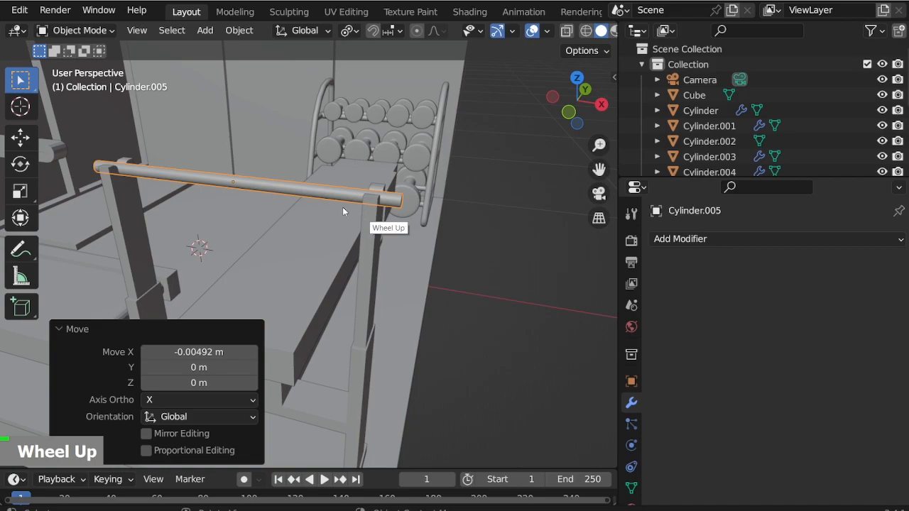
pyautogui.click(76, 30)
pyautogui.click(89, 63)
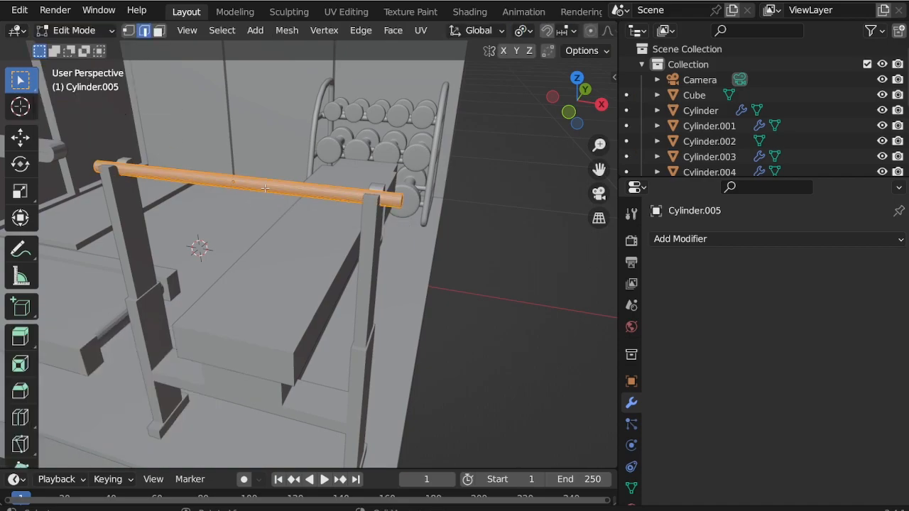
pyautogui.hotkey('ctrl', 'r')
pyautogui.rightClick(289, 197)
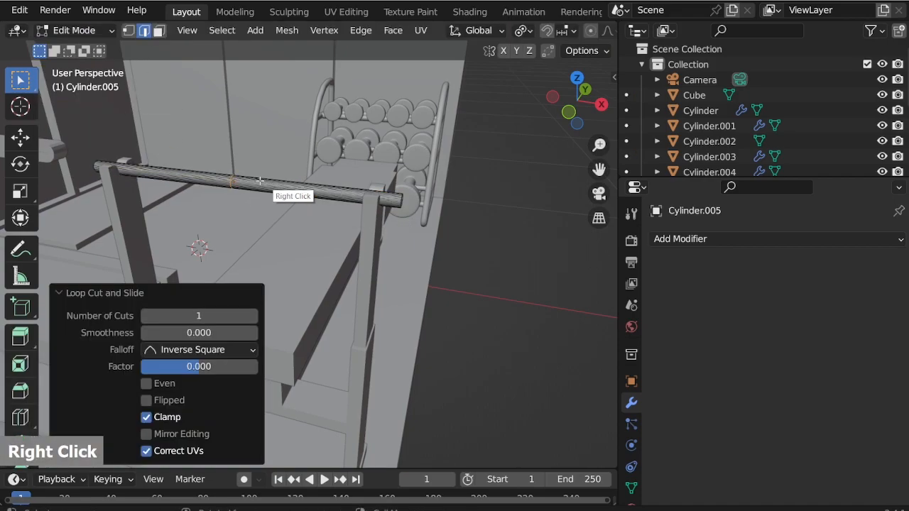
# Step: Delete the faces and the leftover end edges of the bar half on the negative X side of the centre cut
pyautogui.hotkey('alt', 'z')
pyautogui.moveTo(196, 190); pyautogui.dragTo(178, 141)
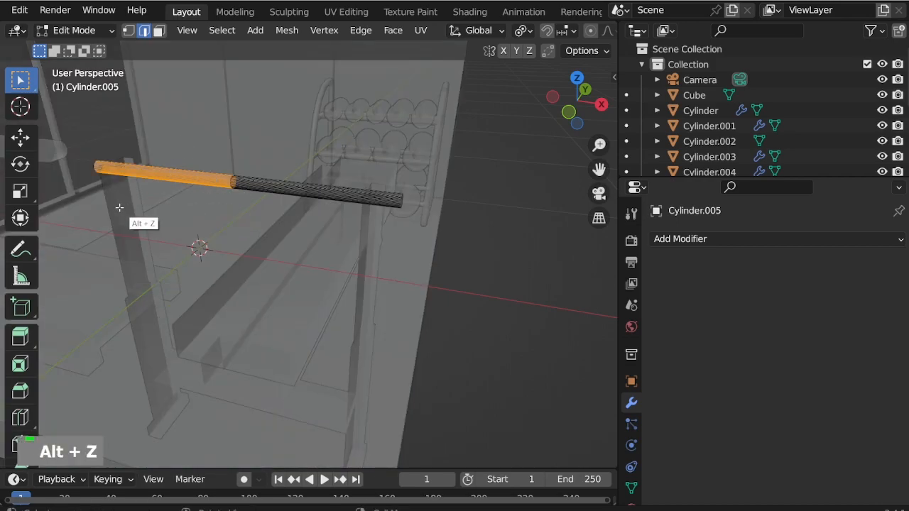
pyautogui.moveTo(201, 212); pyautogui.dragTo(76, 135)
pyautogui.moveTo(165, 203); pyautogui.dragTo(128, 138)
pyautogui.press('x')
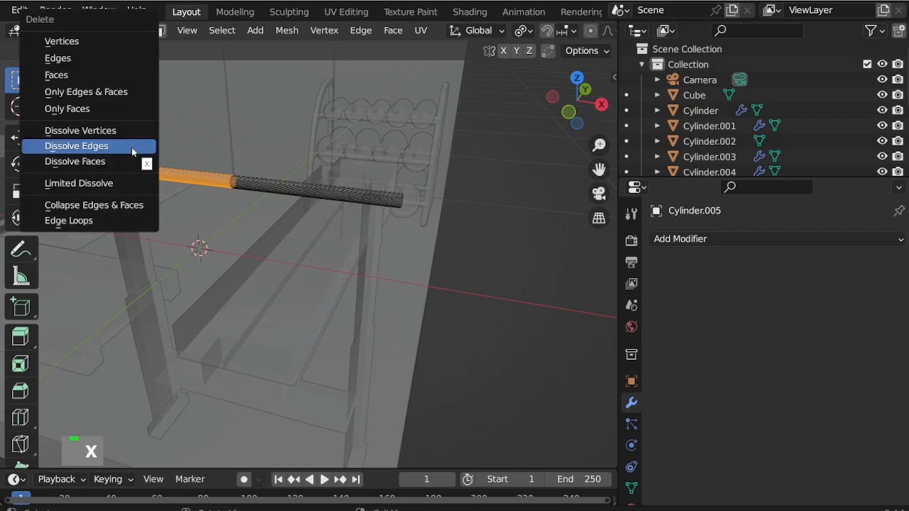
pyautogui.click(99, 75)
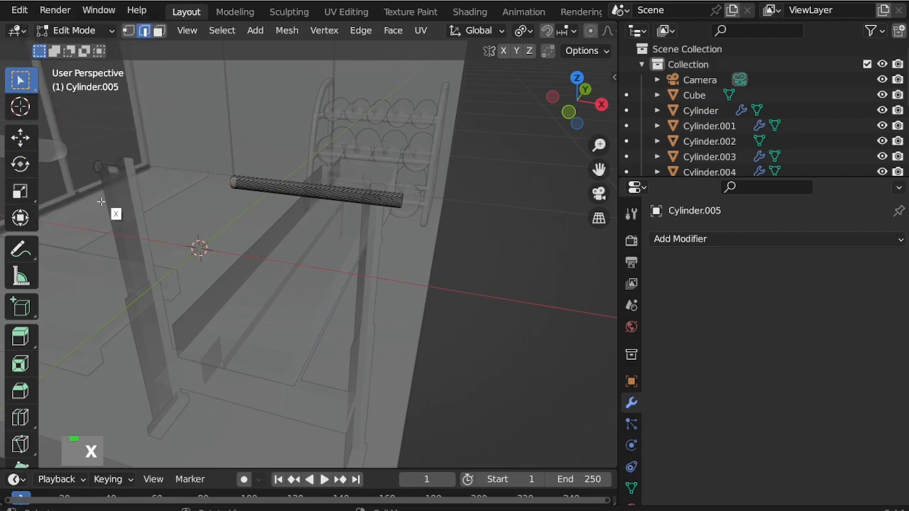
pyautogui.press('x')
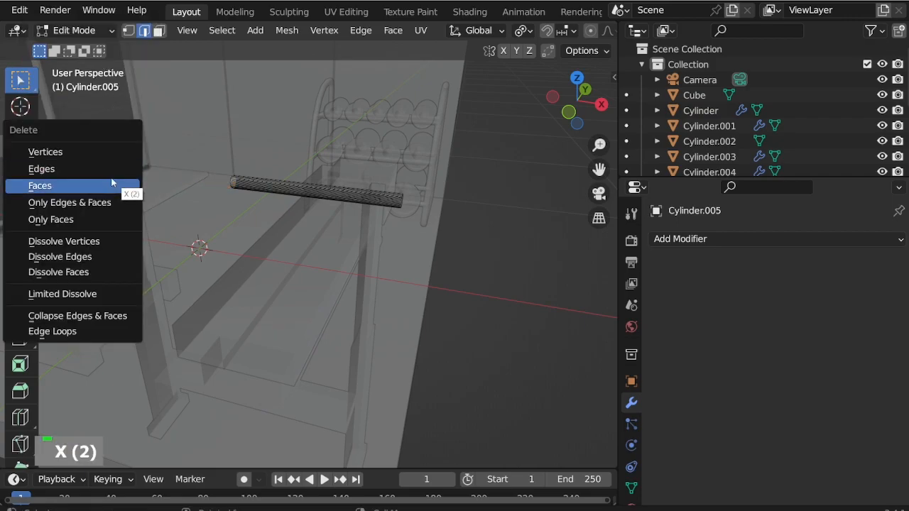
pyautogui.click(50, 171)
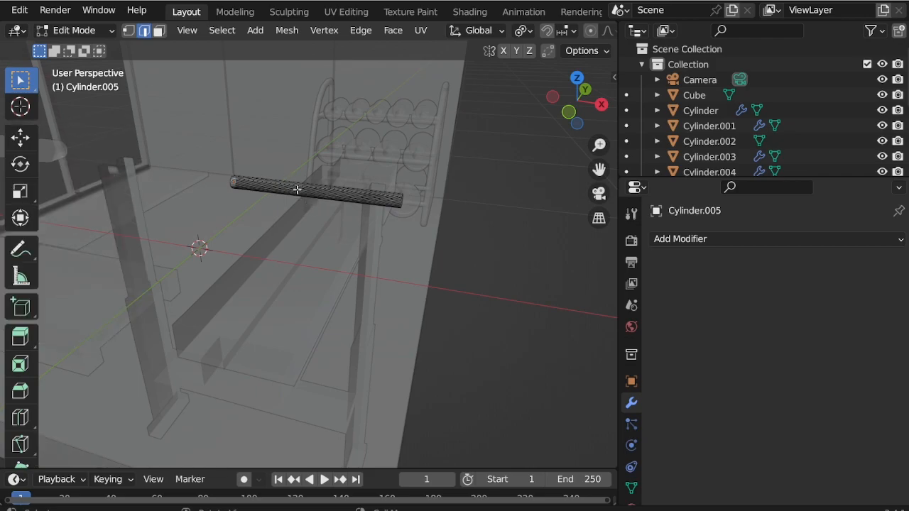
# Step: Add a Mirror modifier on X with Plane.003 as mirror object and clipping enabled, and reopen the bar in Edit Mode
pyautogui.click(75, 30)
pyautogui.click(78, 47)
pyautogui.click(703, 239)
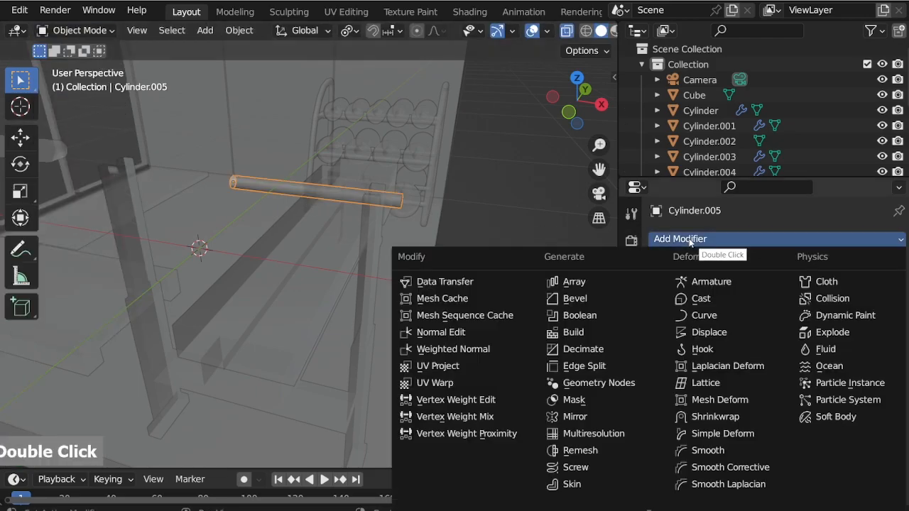
pyautogui.click(613, 414)
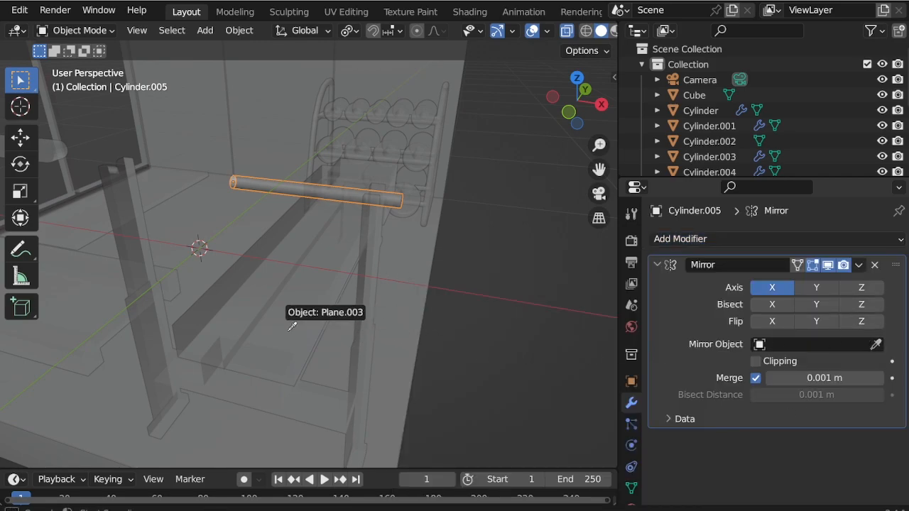
pyautogui.click(313, 307)
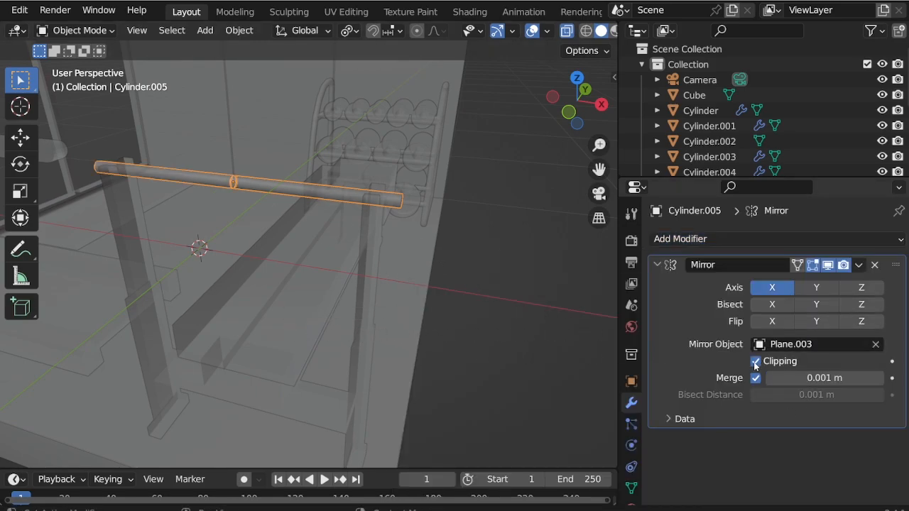
pyautogui.click(83, 31)
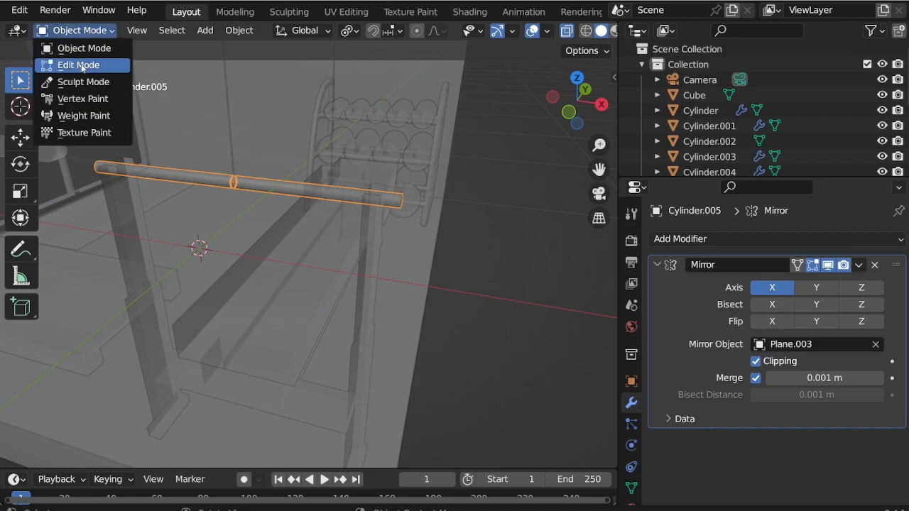
pyautogui.click(80, 64)
pyautogui.scroll(2, 245, 188)
pyautogui.doubleClick(245, 197)
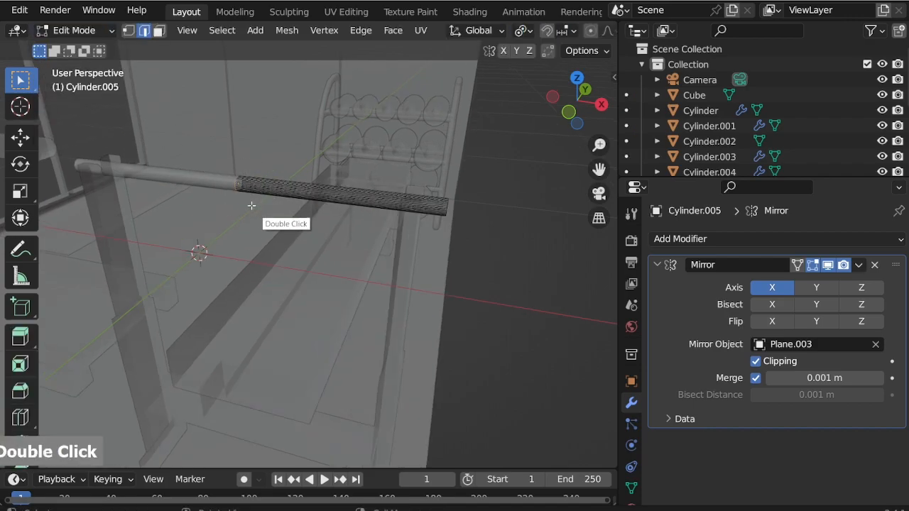
pyautogui.press('g')
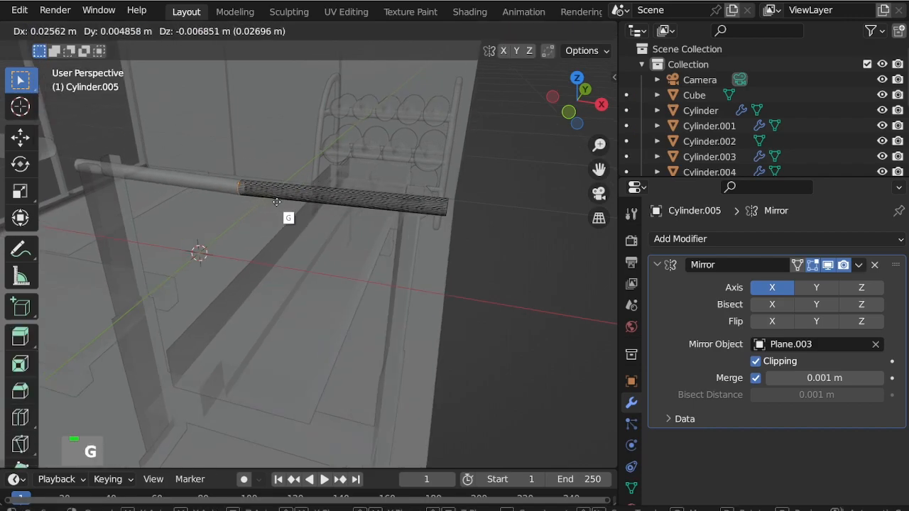
pyautogui.press('Escape')
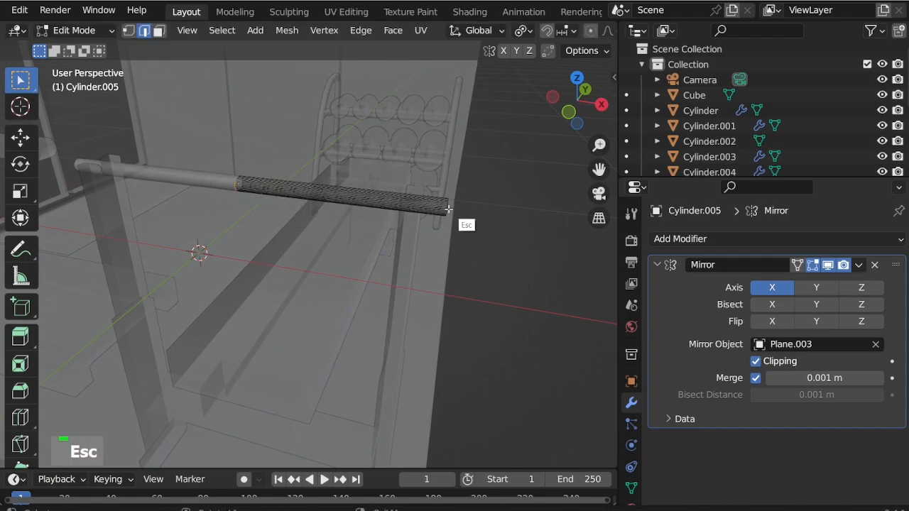
# Step: Extrude the bar's end face in place scaled to about 8.96, and extrude that disc about 0.048 m outward to form a weight plate
pyautogui.moveTo(442, 207)
pyautogui.mouseDown(button='middle')
pyautogui.moveTo(398, 204)
pyautogui.moveTo(452, 217)
pyautogui.mouseUp(button='middle')
pyautogui.hotkey('alt', 'z')
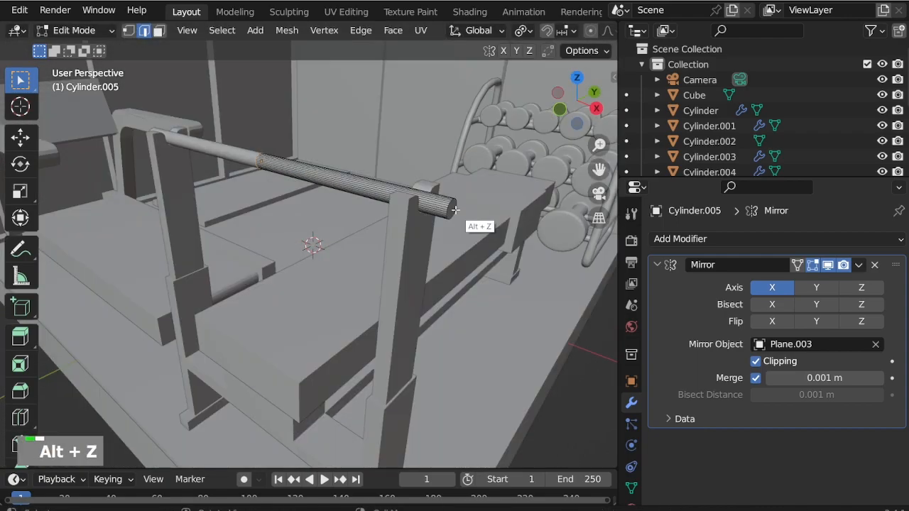
pyautogui.scroll(2, 454, 207)
pyautogui.scroll(-2, 454, 208)
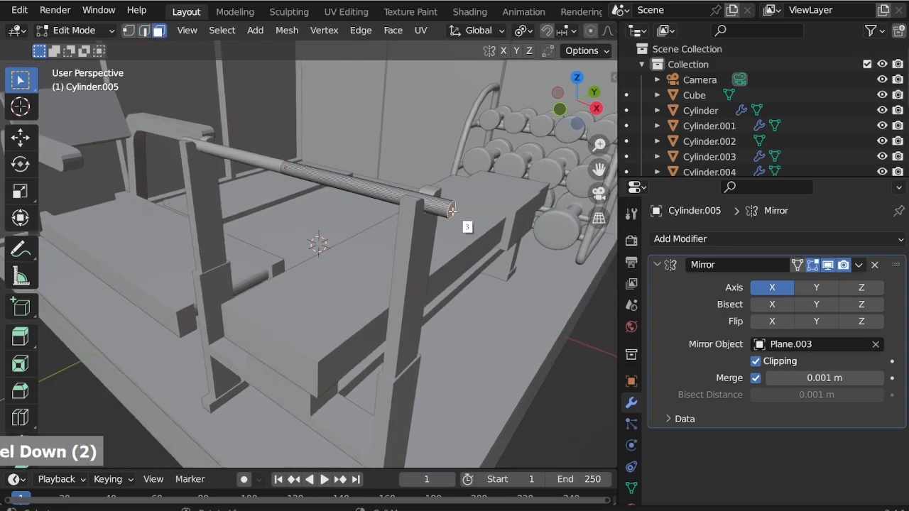
pyautogui.press('s')
pyautogui.press('e')
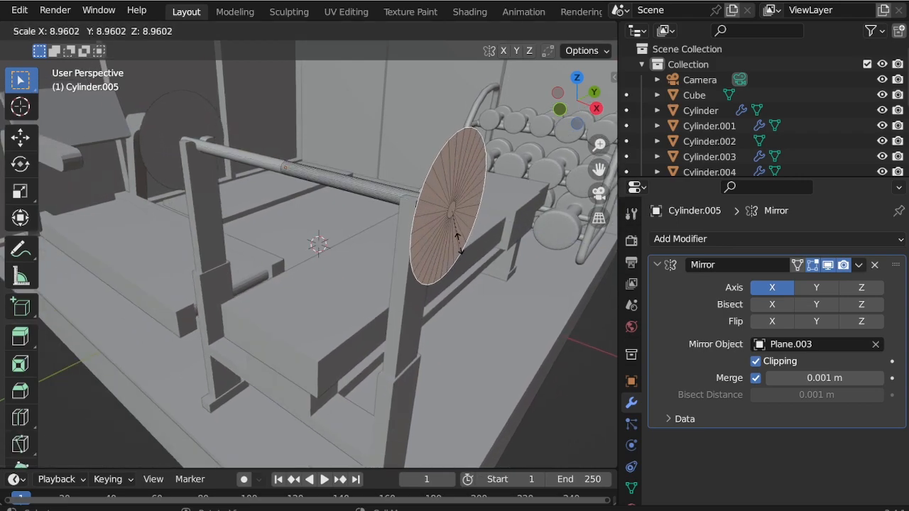
pyautogui.click(460, 244)
pyautogui.press('e')
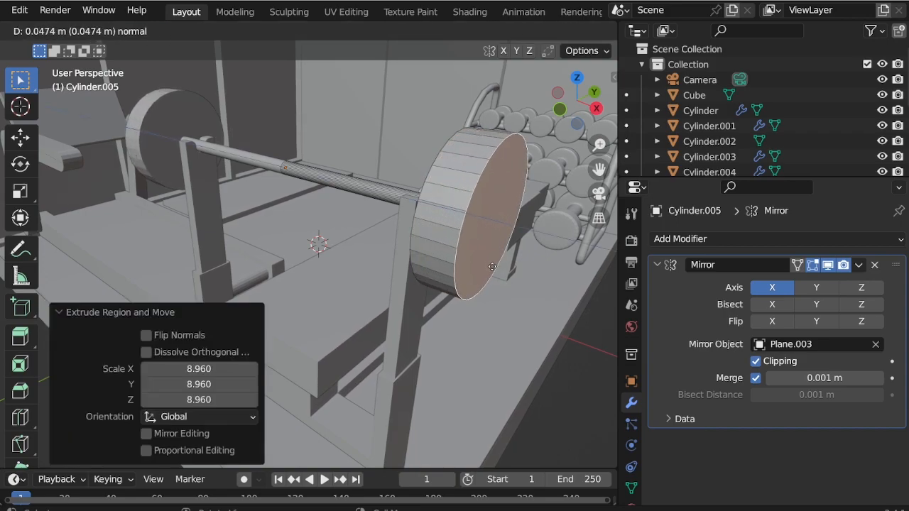
pyautogui.click(493, 267)
pyautogui.hotkey('ctrl', 'r')
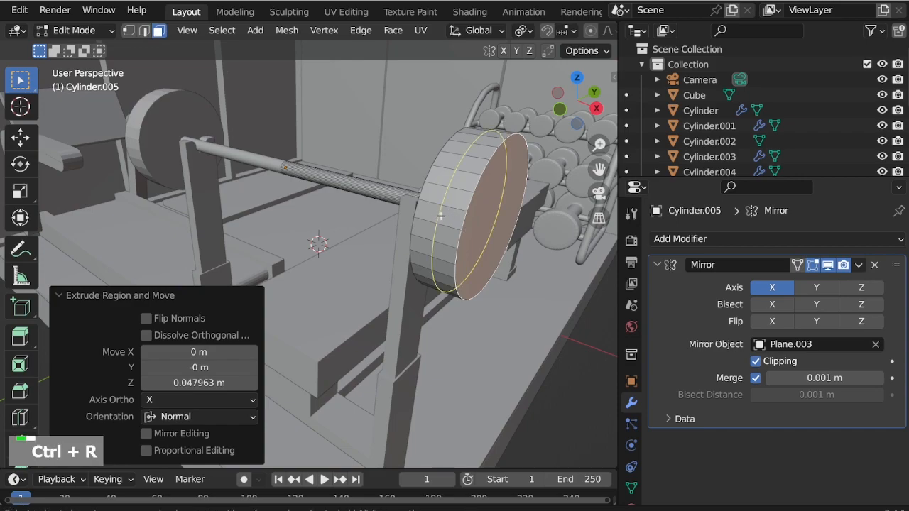
pyautogui.scroll(1, 438, 206)
pyautogui.click(439, 207)
pyautogui.rightClick(439, 207)
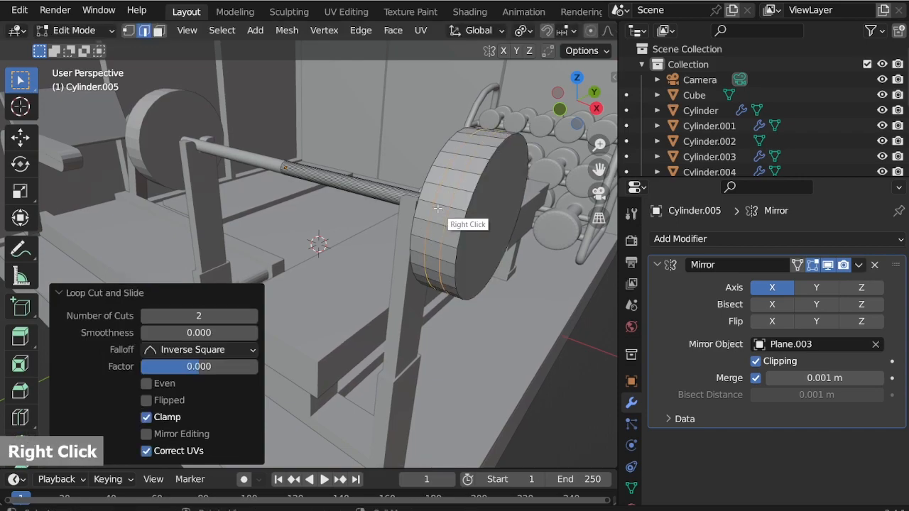
pyautogui.press('s')
pyautogui.press('x')
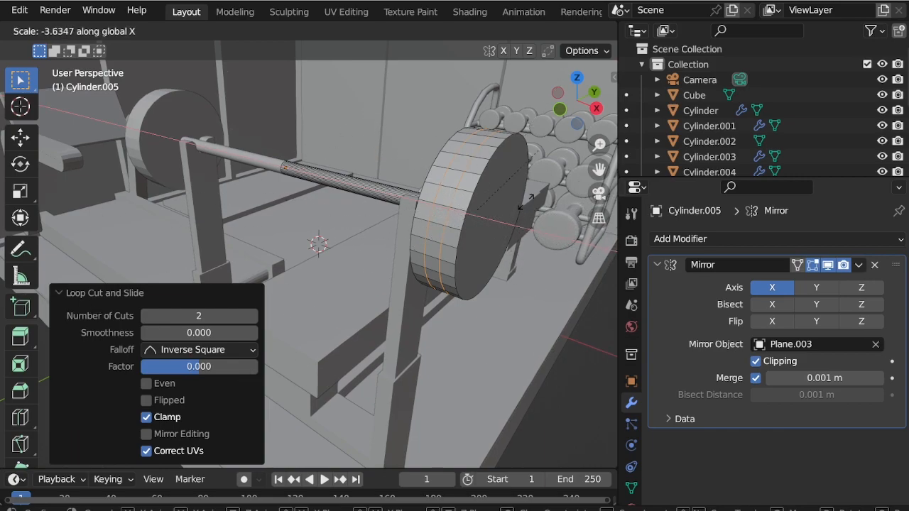
pyautogui.press('Escape')
pyautogui.hotkey('ctrl', 'z')
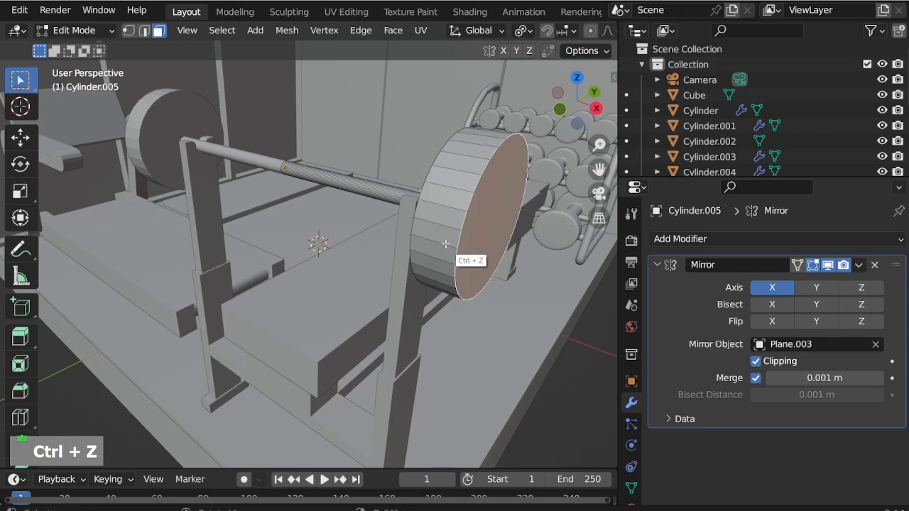
# Step: Add two loop cuts around the weight plate's rim near its outer and inner edges, with slide factors of about -0.745 and 0.812
pyautogui.hotkey('ctrl', 'r')
pyautogui.click(446, 241)
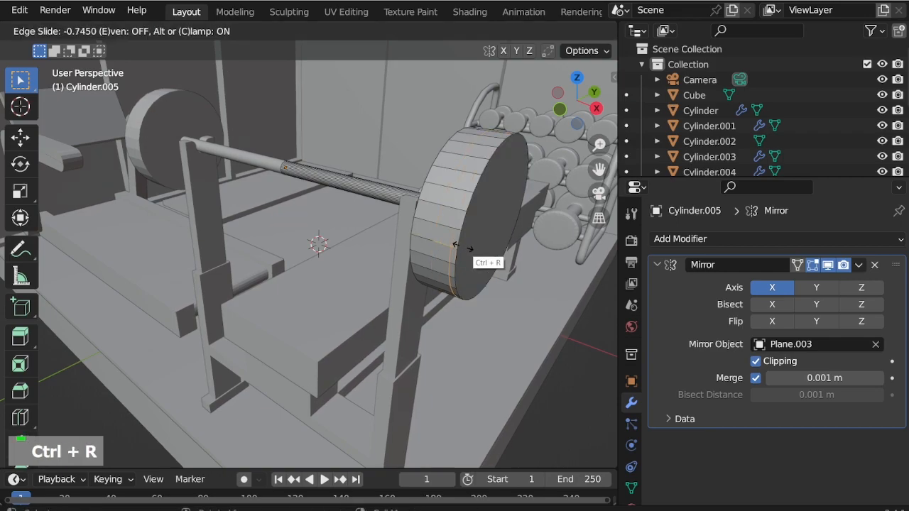
pyautogui.click(456, 247)
pyautogui.hotkey('ctrl', 'r')
pyautogui.click(453, 256)
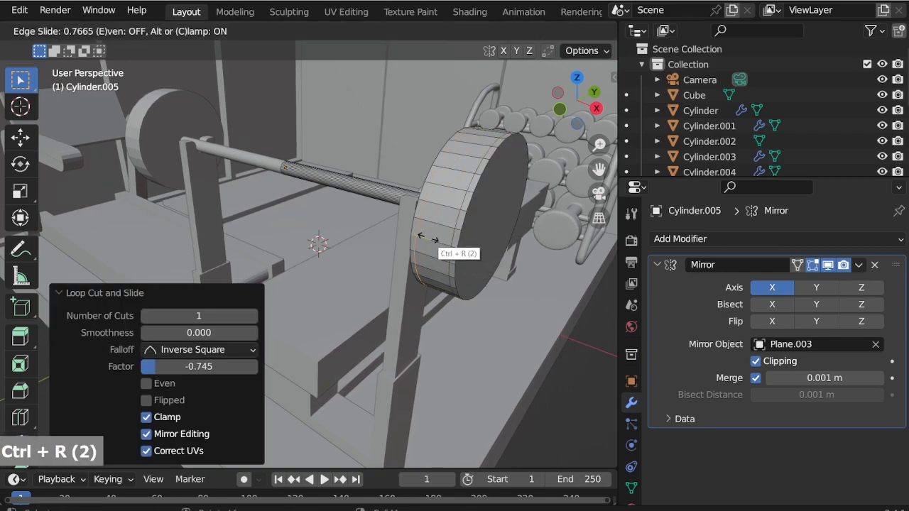
pyautogui.click(427, 239)
# Step: Add a loop cut on the bar close to the weight plate, with a slide factor of about -0.984
pyautogui.moveTo(426, 239); pyautogui.dragTo(406, 201, button='middle')
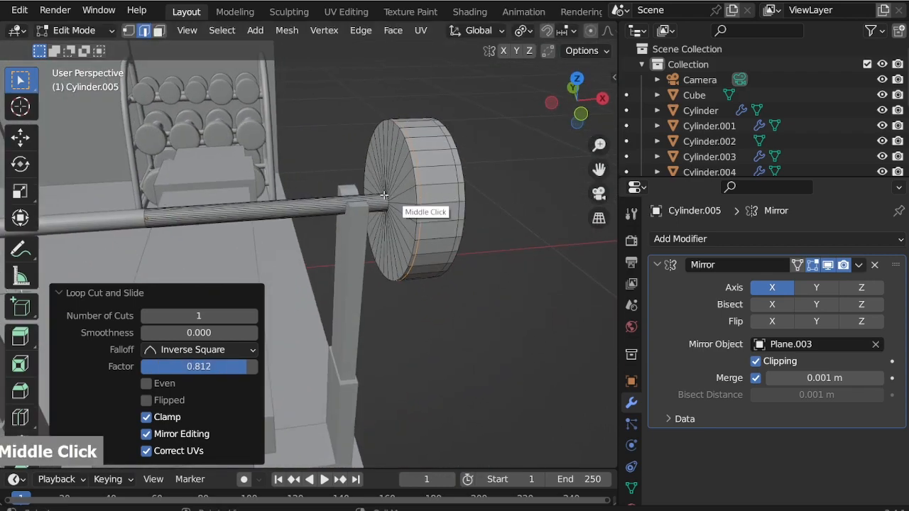
pyautogui.hotkey('ctrl', 'r')
pyautogui.click(390, 202)
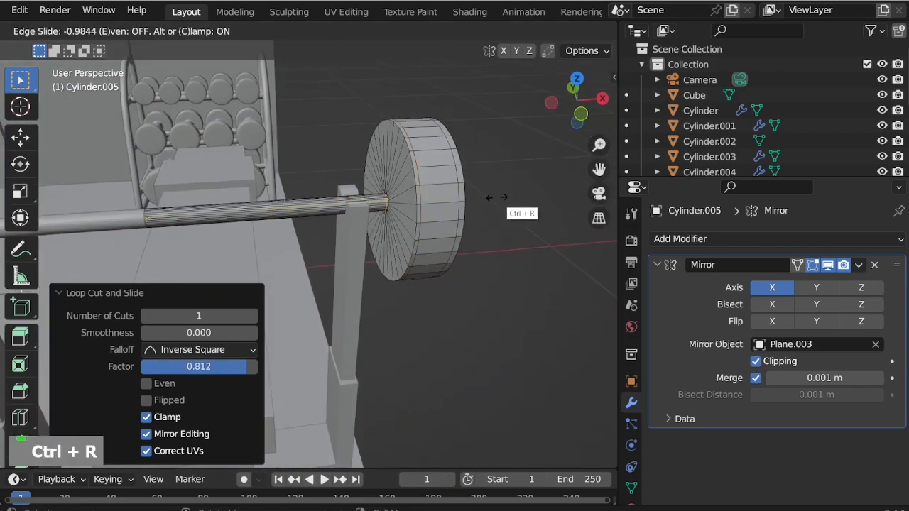
pyautogui.click(497, 198)
# Step: Return the barbell to Object Mode and add a level 2 Subdivision modifier to it
pyautogui.moveTo(324, 131); pyautogui.dragTo(341, 184, button='middle')
pyautogui.click(74, 30)
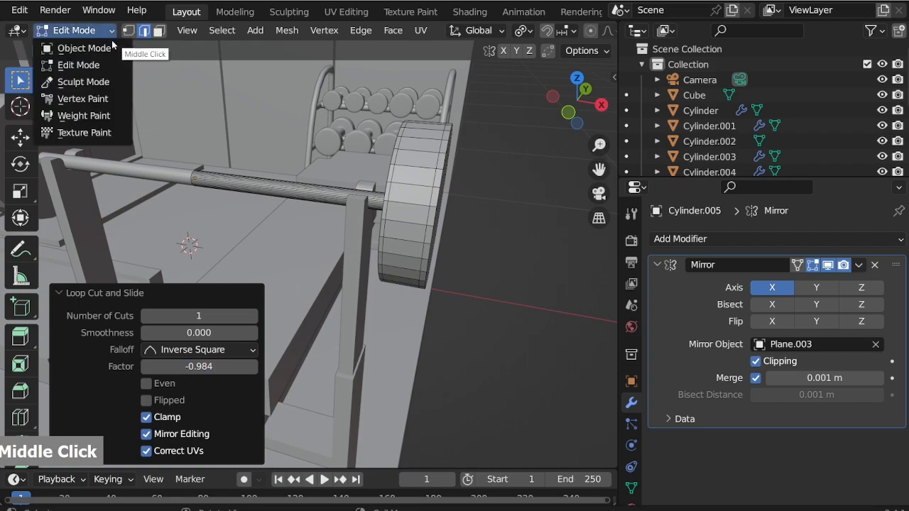
pyautogui.click(106, 47)
pyautogui.scroll(-2, 387, 230)
pyautogui.hotkey('ctrl', '2')
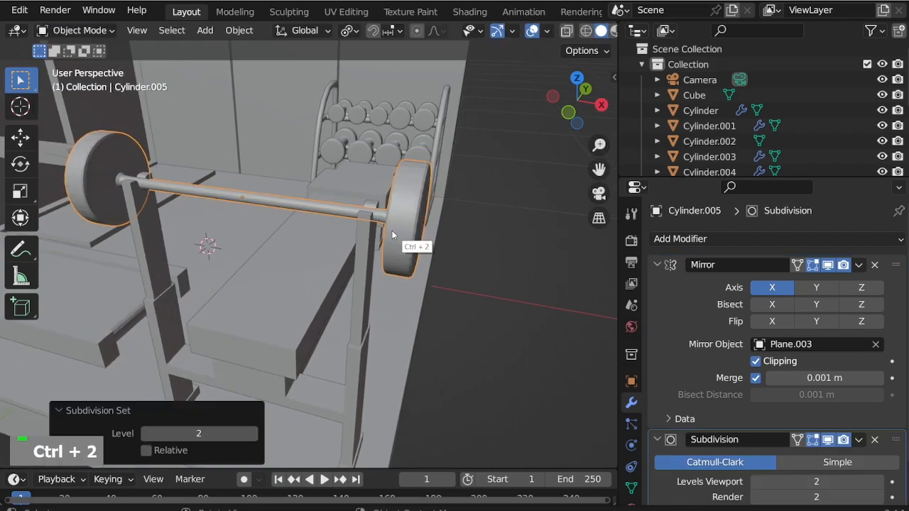
# Step: Inset the outer face of the barbell's weight plate by about 0.334 m in Edit Mode and return to Object Mode
pyautogui.scroll(-2, 391, 234)
pyautogui.moveTo(405, 235); pyautogui.dragTo(320, 219, button='middle')
pyautogui.scroll(-1, 321, 224)
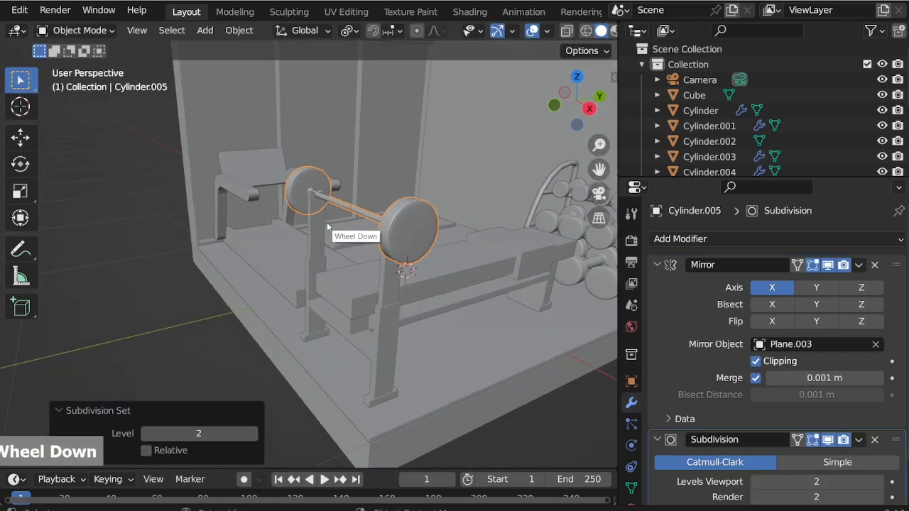
pyautogui.scroll(1, 423, 230)
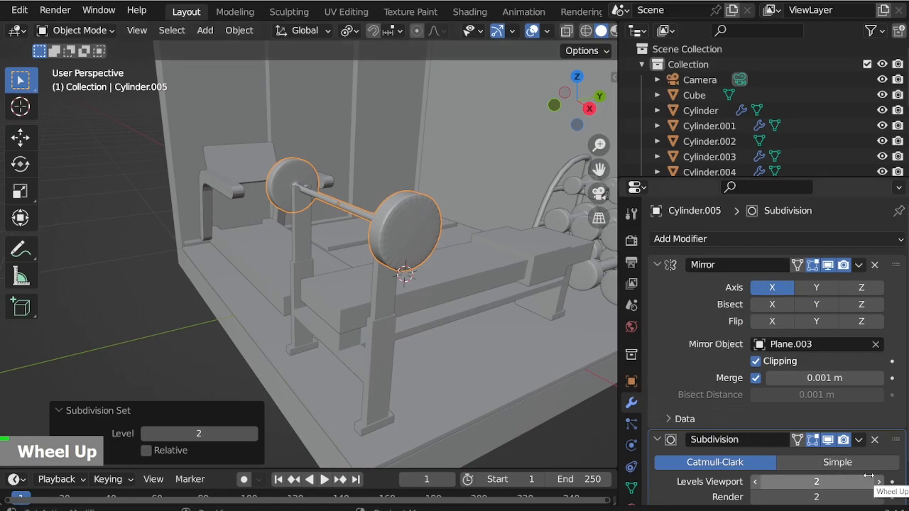
pyautogui.scroll(3, 402, 218)
pyautogui.click(74, 29)
pyautogui.click(102, 64)
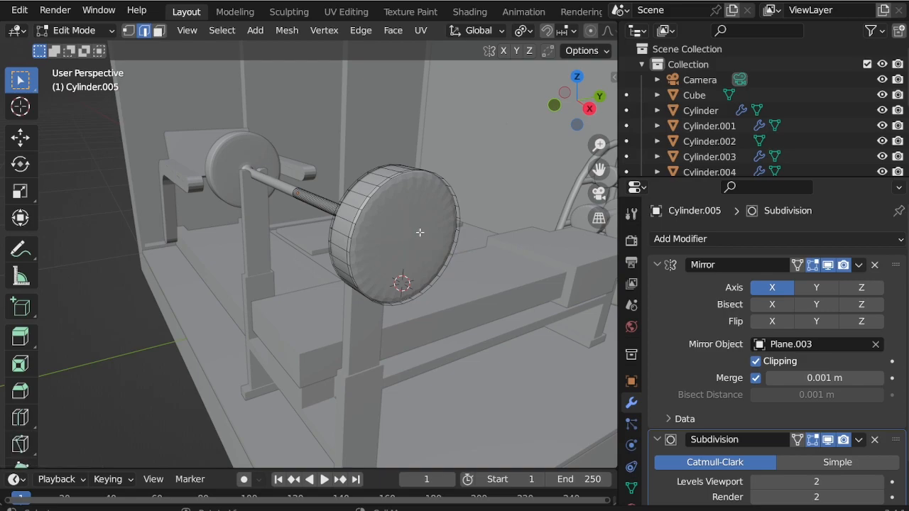
pyautogui.press('i')
pyautogui.click(419, 232)
pyautogui.press('3')
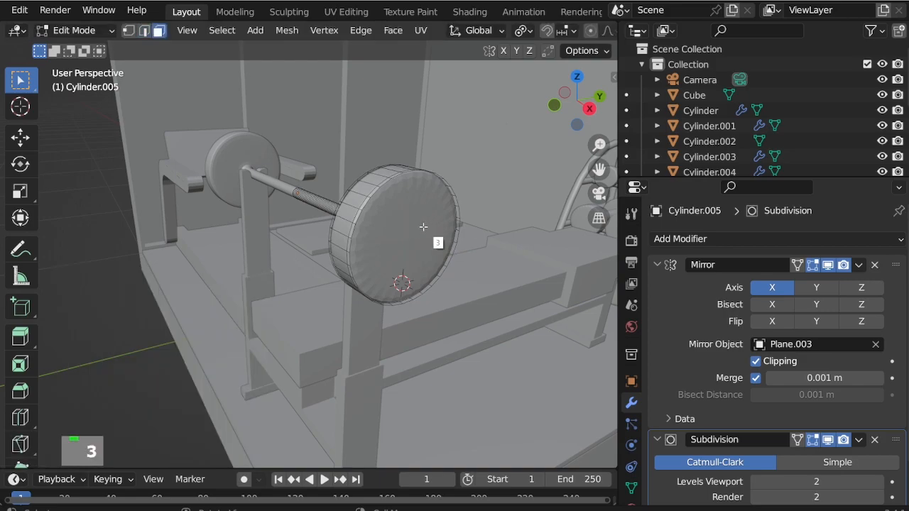
pyautogui.click(447, 216)
pyautogui.scroll(1, 446, 216)
pyautogui.press('i')
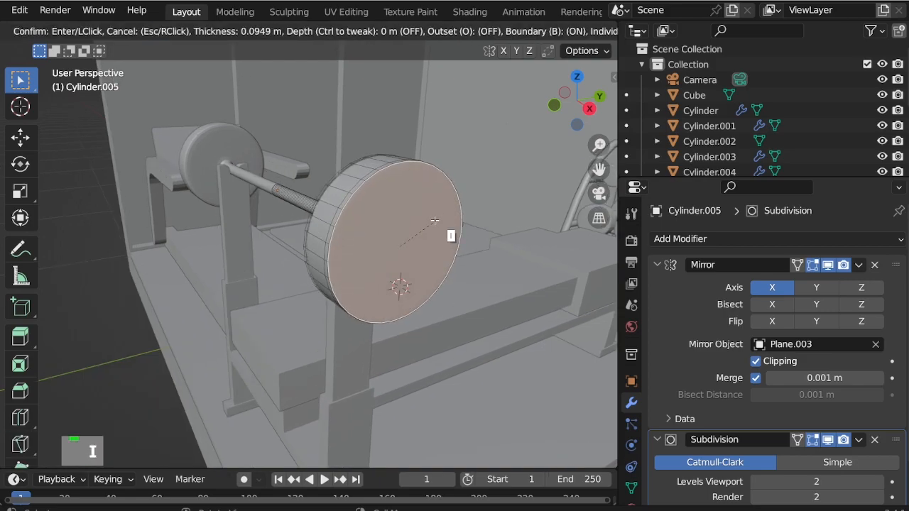
pyautogui.click(402, 257)
pyautogui.click(77, 30)
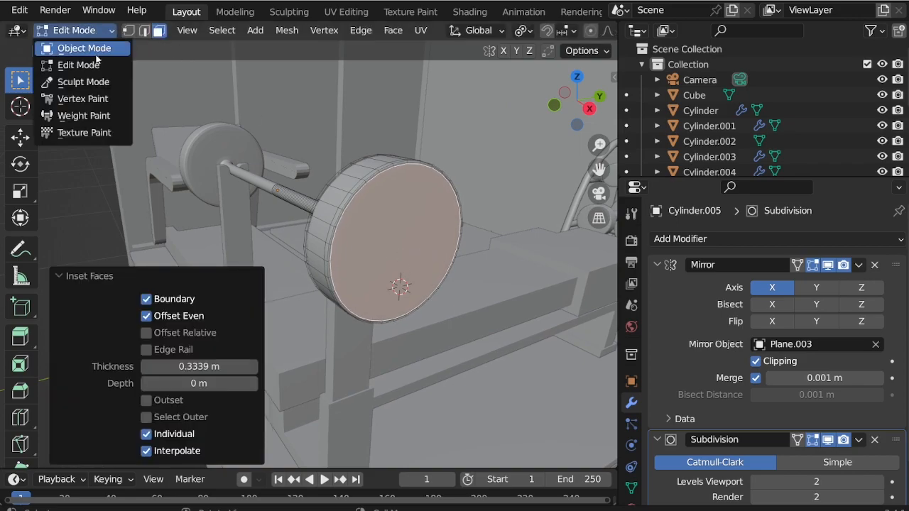
pyautogui.click(91, 46)
# Step: Shorten the bench pad by moving its wide section and end section, on the dumbbell rack side, -0.1 m along Y
pyautogui.scroll(-2, 262, 221)
pyautogui.moveTo(261, 221); pyautogui.dragTo(286, 228, button='middle')
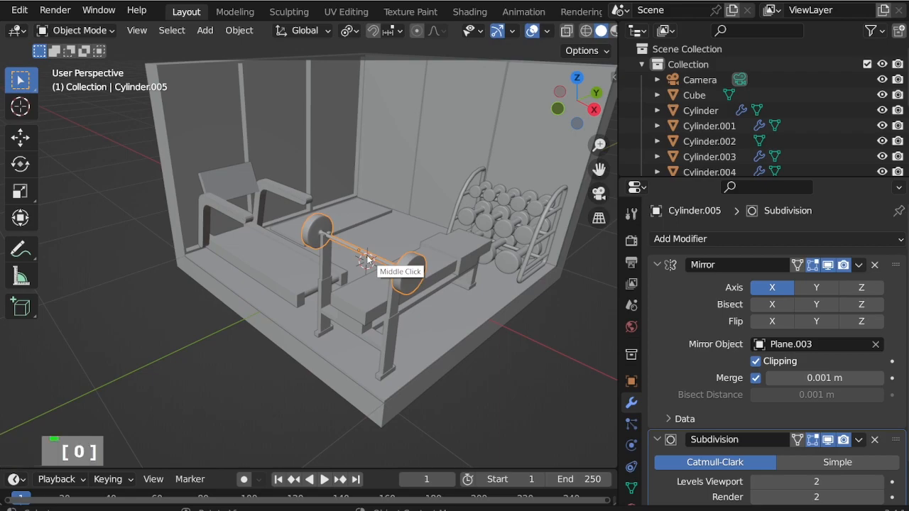
pyautogui.press('KP_0')
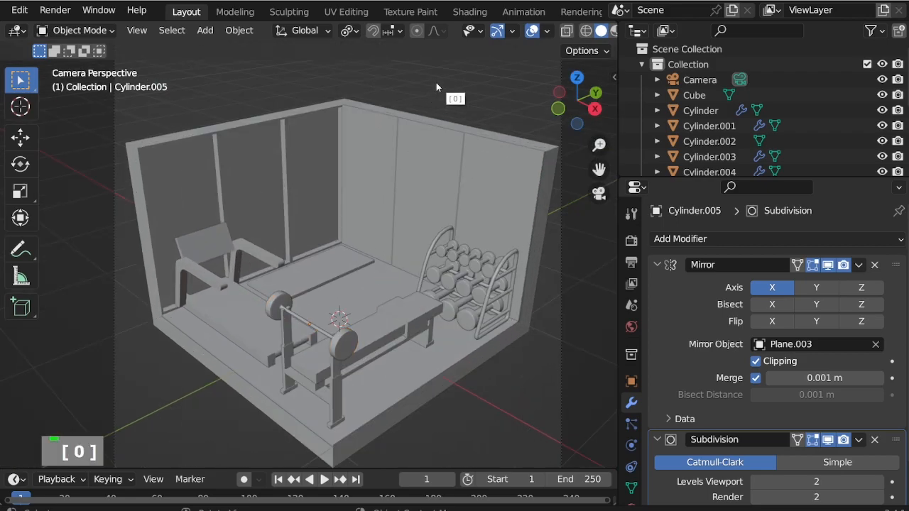
pyautogui.moveTo(392, 242); pyautogui.dragTo(231, 409, button='middle')
pyautogui.press('KP_7')
pyautogui.scroll(3, 337, 324)
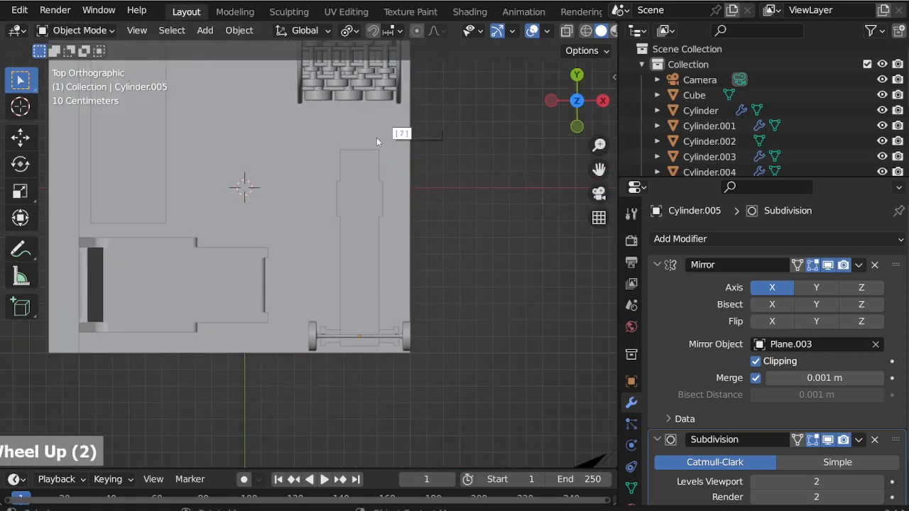
pyautogui.click(373, 183)
pyautogui.click(74, 30)
pyautogui.click(81, 63)
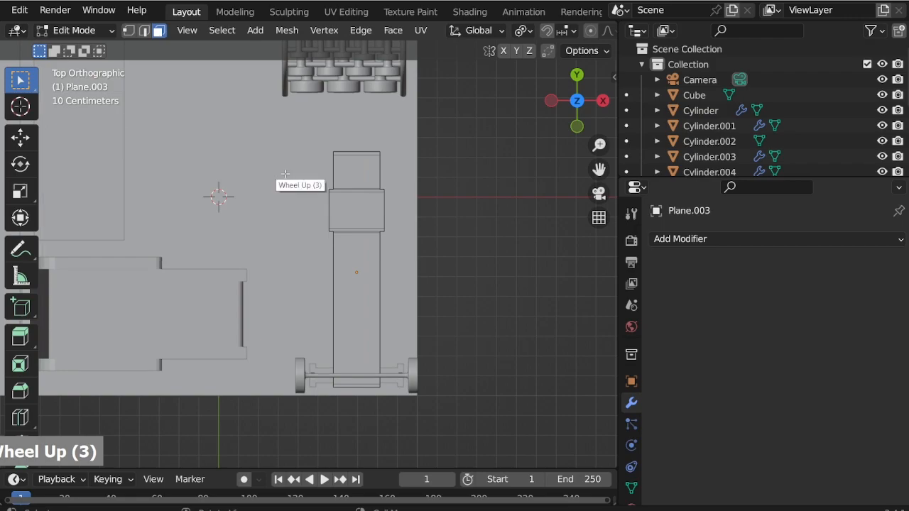
pyautogui.hotkey('alt', 'z')
pyautogui.moveTo(291, 135); pyautogui.dragTo(444, 263)
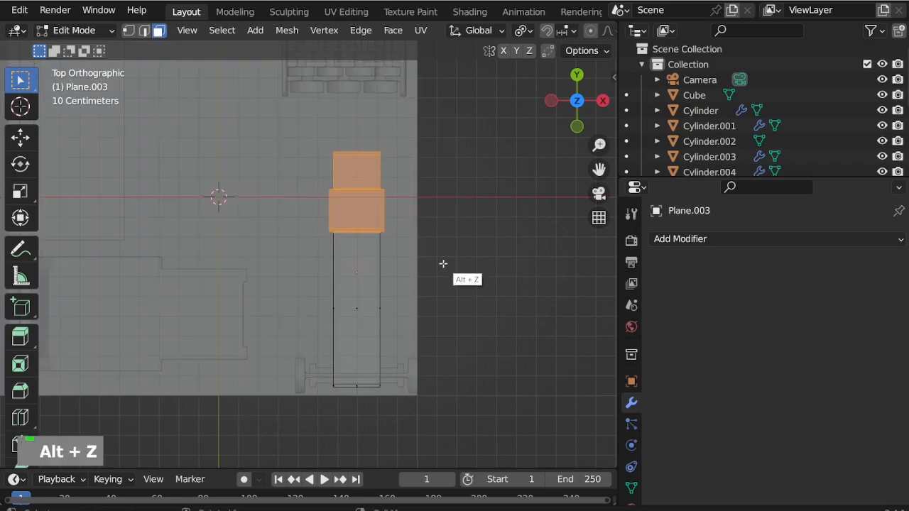
pyautogui.press('g')
pyautogui.press('y')
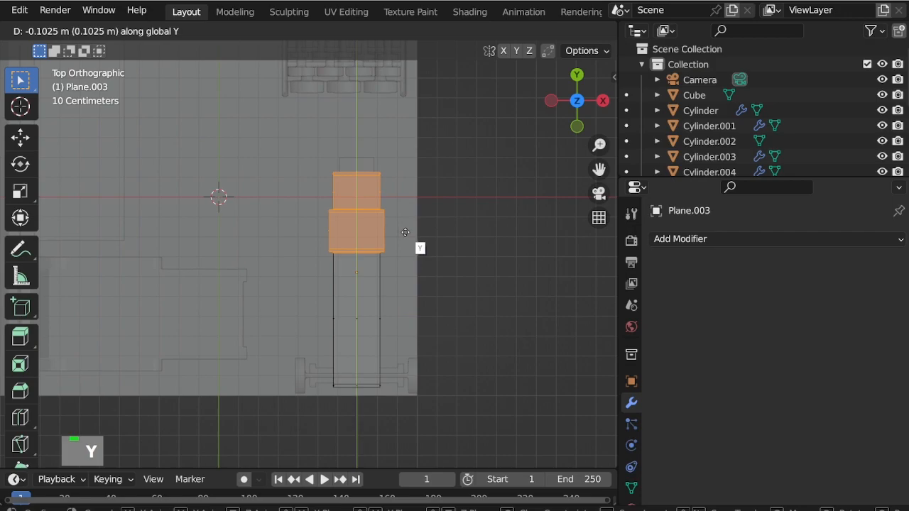
pyautogui.write('-.1')
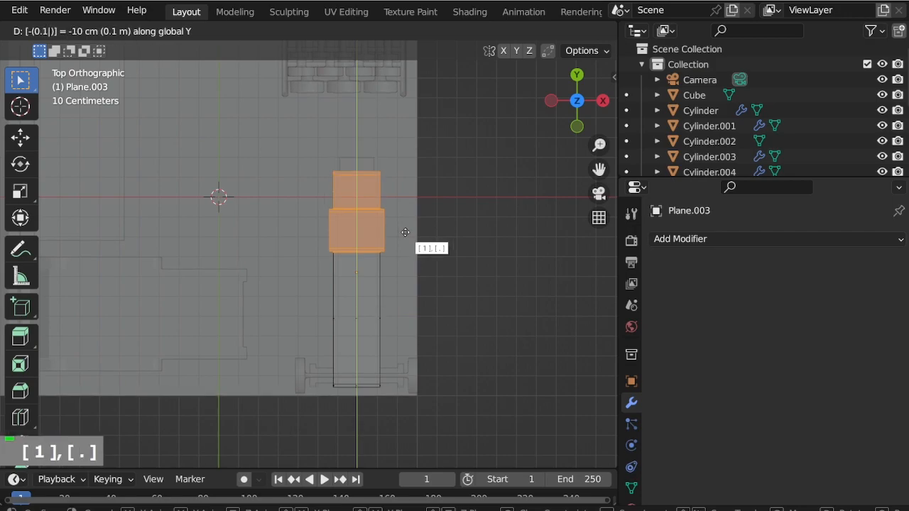
pyautogui.press('Return')
pyautogui.click(75, 30)
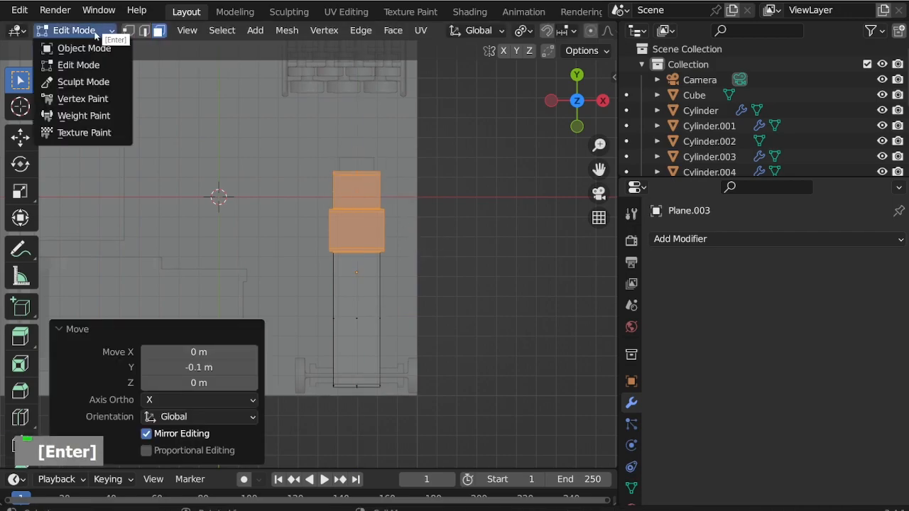
pyautogui.click(80, 45)
# Step: Move the bench frame's end leg, on the dumbbell rack side, -0.1 m along Y in Edit Mode
pyautogui.click(358, 166)
pyautogui.click(87, 33)
pyautogui.click(80, 63)
pyautogui.click(357, 167)
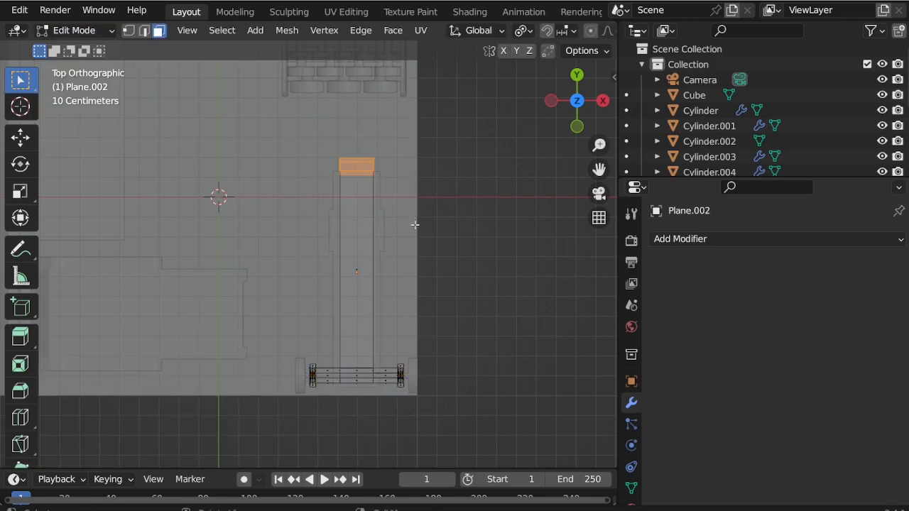
pyautogui.write('g')
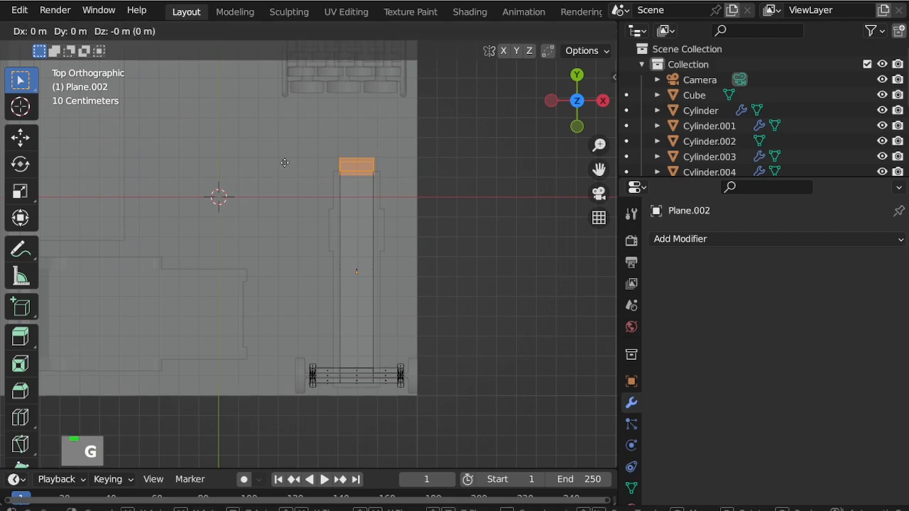
pyautogui.write('y')
pyautogui.write('.1')
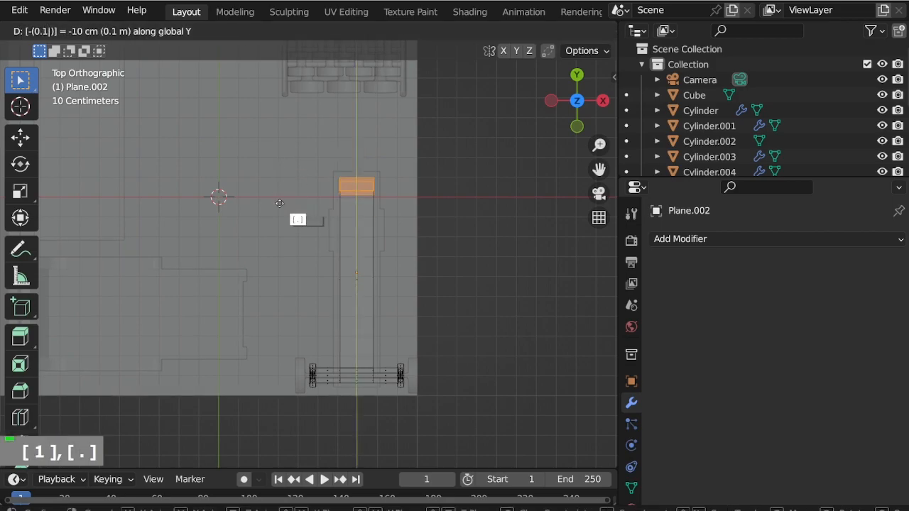
pyautogui.press('Return')
pyautogui.click(85, 30)
pyautogui.click(91, 44)
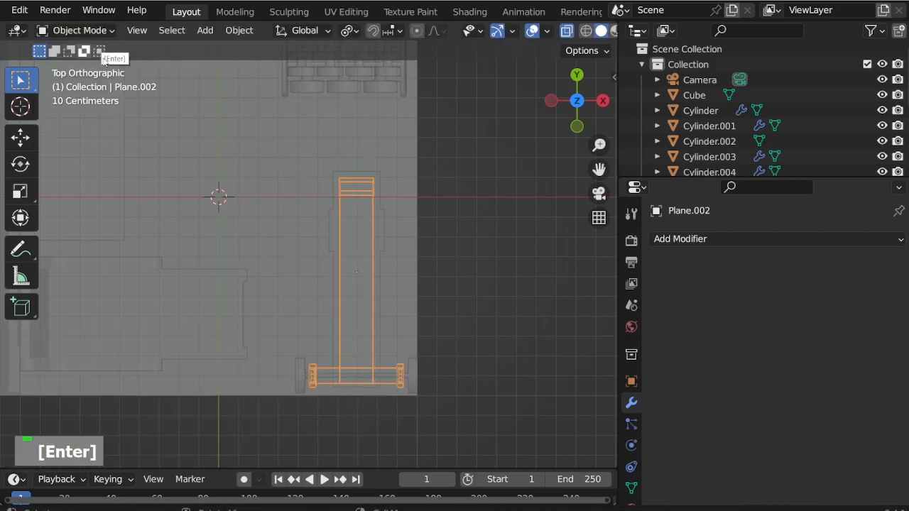
# Step: Turn off X-ray, add a level 2 Subdivision modifier to the bench pad, and save the file
pyautogui.scroll(-2, 308, 217)
pyautogui.hotkey('alt', 'z')
pyautogui.moveTo(309, 226); pyautogui.dragTo(261, 152, button='middle')
pyautogui.click(478, 278)
pyautogui.scroll(2, 329, 234)
pyautogui.moveTo(329, 234); pyautogui.dragTo(235, 295, button='middle')
pyautogui.scroll(2, 381, 150)
pyautogui.moveTo(382, 149); pyautogui.dragTo(359, 163, button='middle')
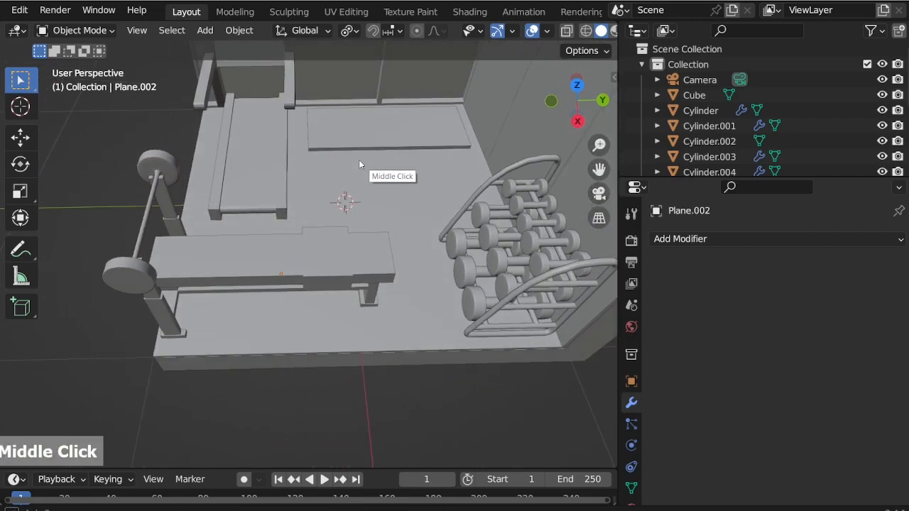
pyautogui.scroll(2, 301, 248)
pyautogui.click(301, 255)
pyautogui.hotkey('ctrl', '2')
pyautogui.moveTo(302, 252); pyautogui.dragTo(271, 220, button='middle')
pyautogui.scroll(-2, 303, 305)
pyautogui.moveTo(304, 305); pyautogui.dragTo(292, 299, button='middle')
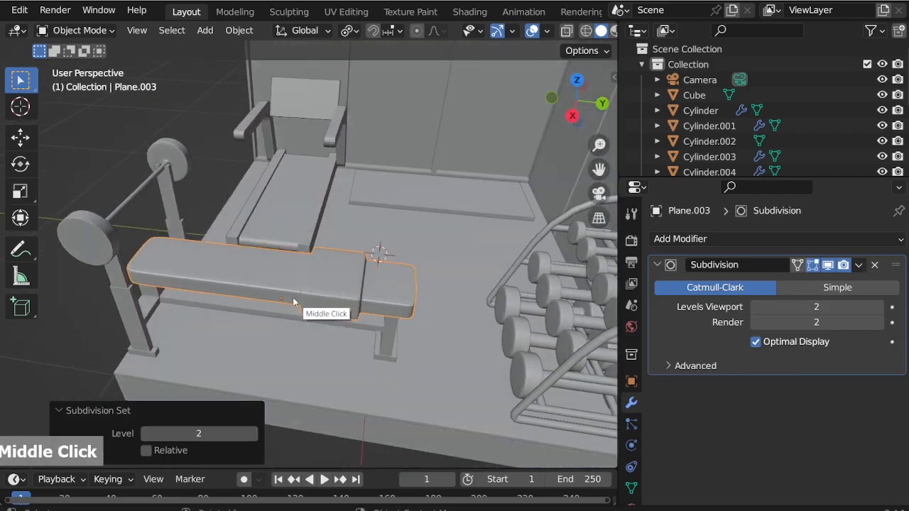
pyautogui.scroll(-3, 215, 198)
pyautogui.scroll(1, 291, 201)
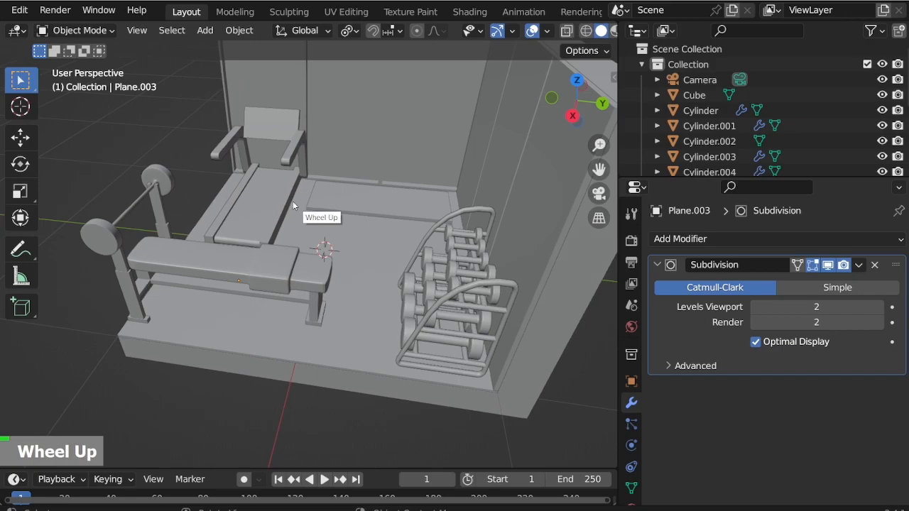
pyautogui.hotkey('ctrl', 's')
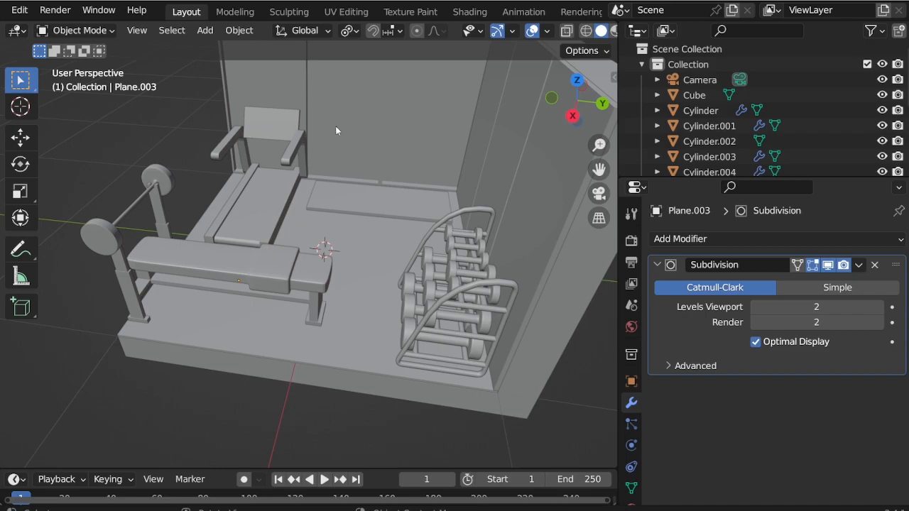
# Step: Thin the floor mat to about 0.775 of its height along Z and lower it about 0.0065 m onto the floor
pyautogui.scroll(4, 386, 211)
pyautogui.moveTo(386, 211); pyautogui.dragTo(392, 205, button='middle')
pyautogui.click(315, 218)
pyautogui.scroll(3, 367, 241)
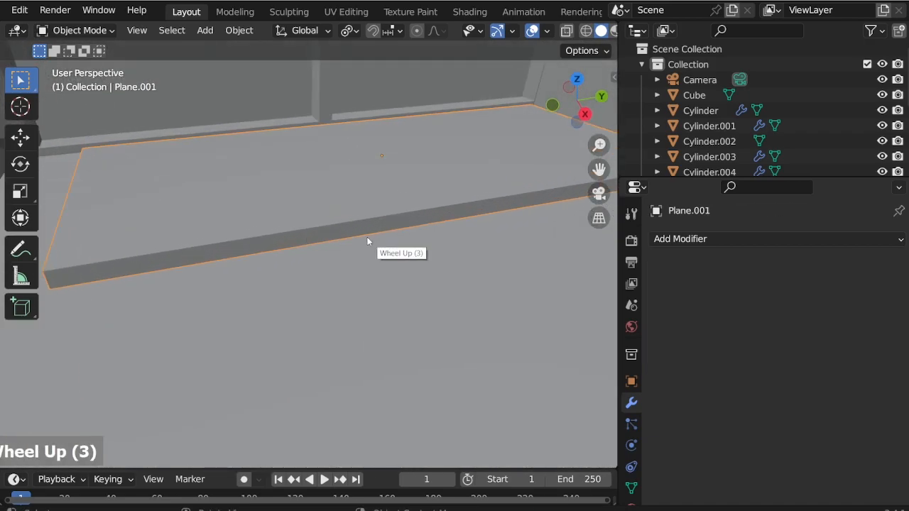
pyautogui.press('s')
pyautogui.press('z')
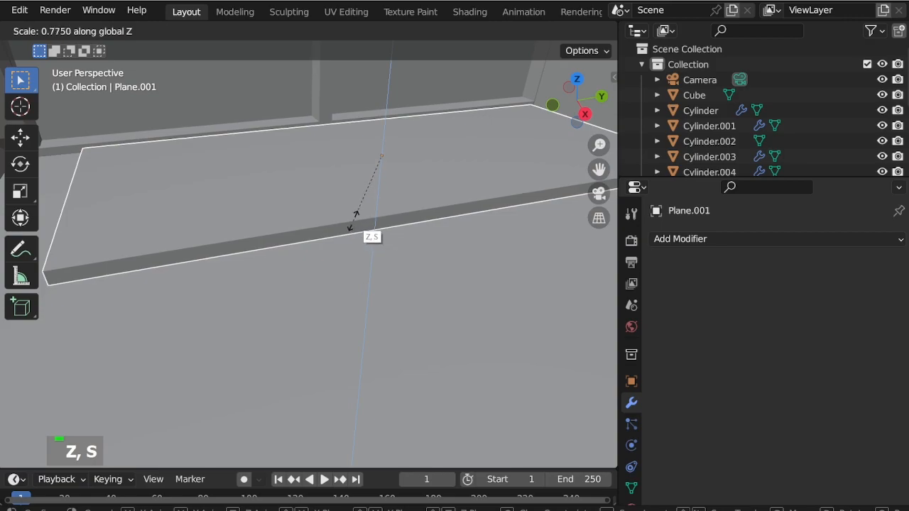
pyautogui.click(354, 220)
pyautogui.press('g')
pyautogui.press('z')
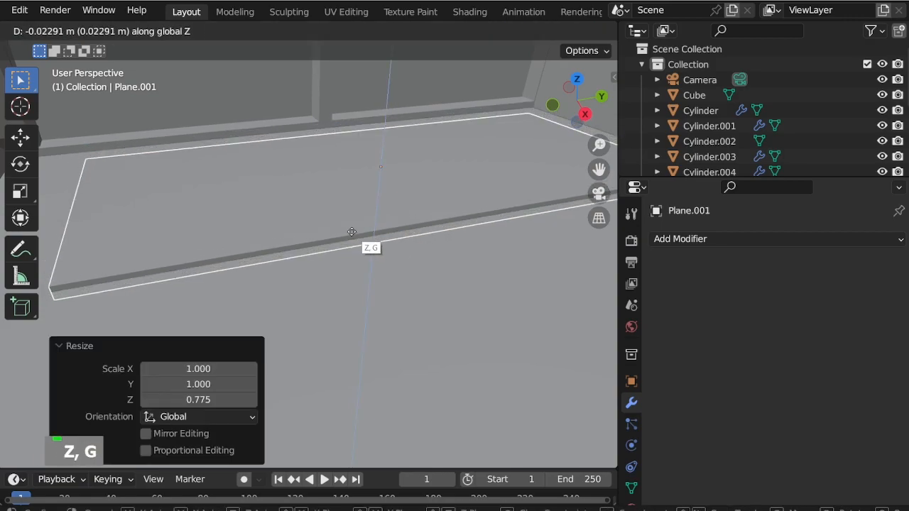
pyautogui.click(350, 225)
# Step: Add a cube mesh to the scene and scale it uniformly to about 0.413
pyautogui.scroll(-8, 341, 230)
pyautogui.scroll(-2, 416, 278)
pyautogui.moveTo(341, 230); pyautogui.dragTo(426, 252, button='middle')
pyautogui.scroll(3, 501, 223)
pyautogui.scroll(3, 411, 274)
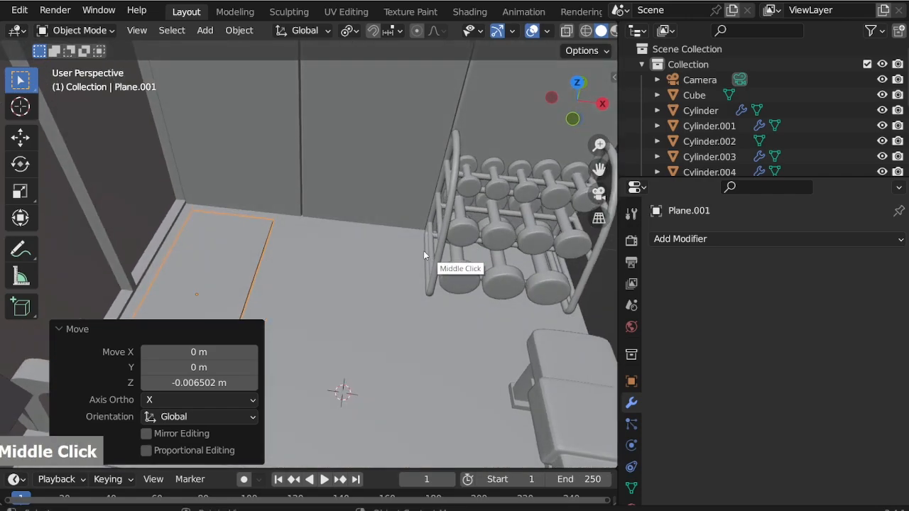
pyautogui.scroll(2, 367, 233)
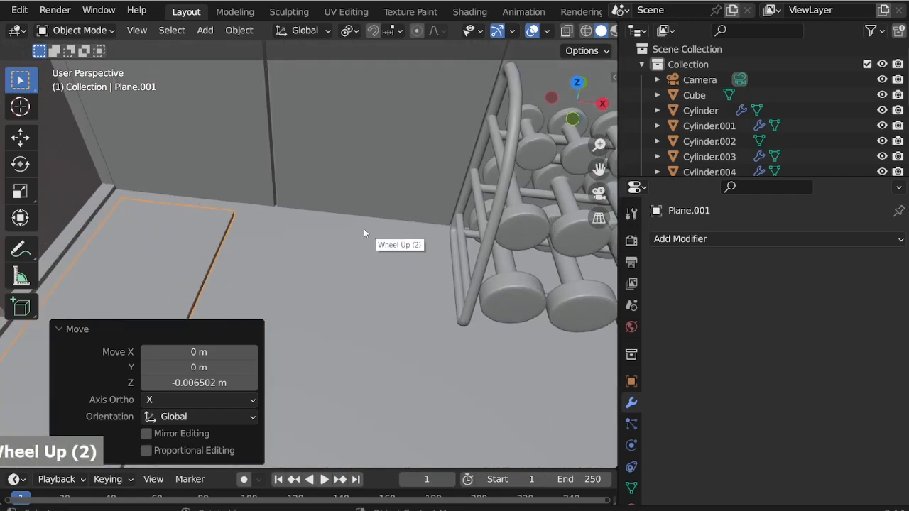
pyautogui.hotkey('shift', 'a')
pyautogui.moveTo(365, 213)
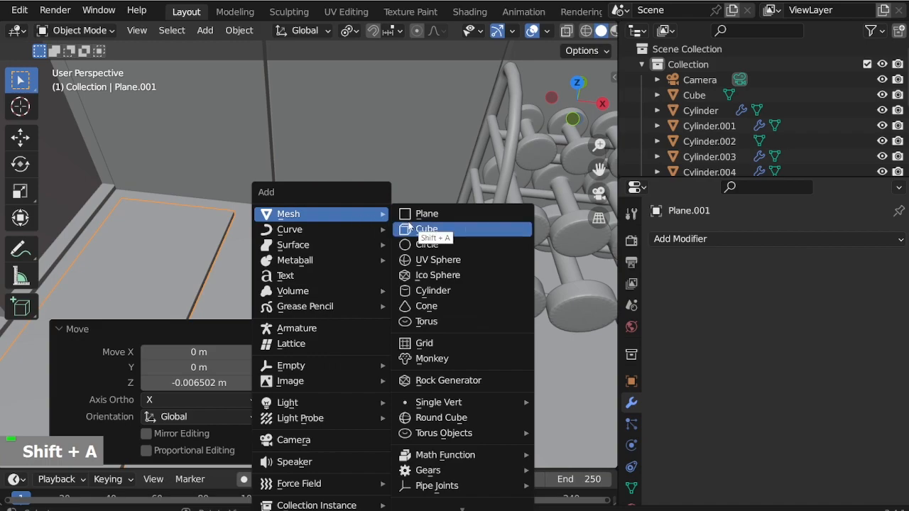
pyautogui.click(410, 226)
pyautogui.press('s')
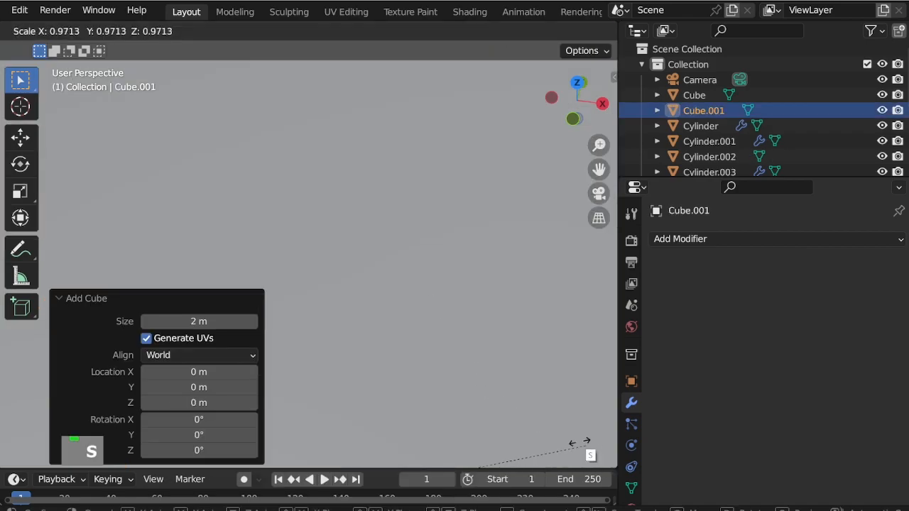
pyautogui.click(344, 390)
pyautogui.scroll(-4, 383, 202)
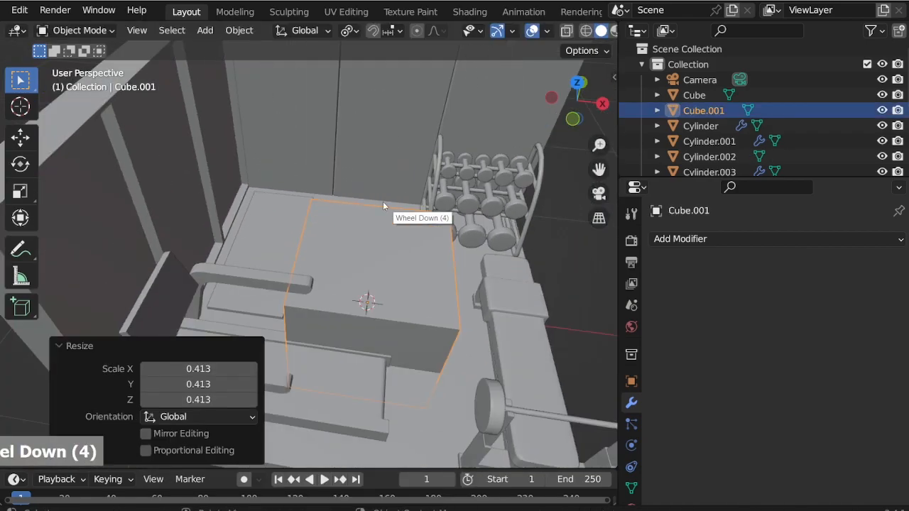
# Step: Shrink the cube further and move it about -0.18 m in X and 0.69 m in Y, between the mat and the dumbbell rack
pyautogui.press('KP_7')
pyautogui.press('s')
pyautogui.click(426, 386)
pyautogui.press('g')
pyautogui.click(392, 285)
pyautogui.scroll(3, 376, 256)
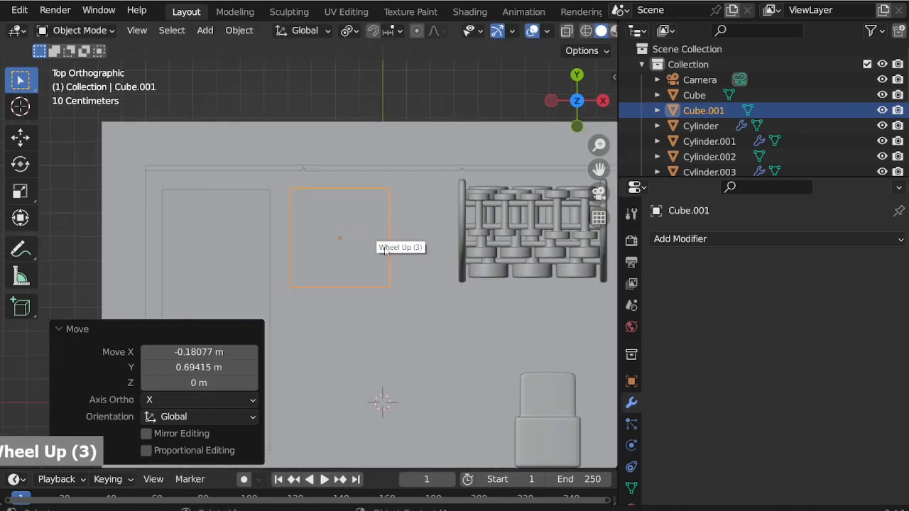
# Step: Reshape the cube into a rectangle by scaling Y to about 0.544, the whole cube to about 1.357, and Y again to 0.875
pyautogui.press('s')
pyautogui.press('y')
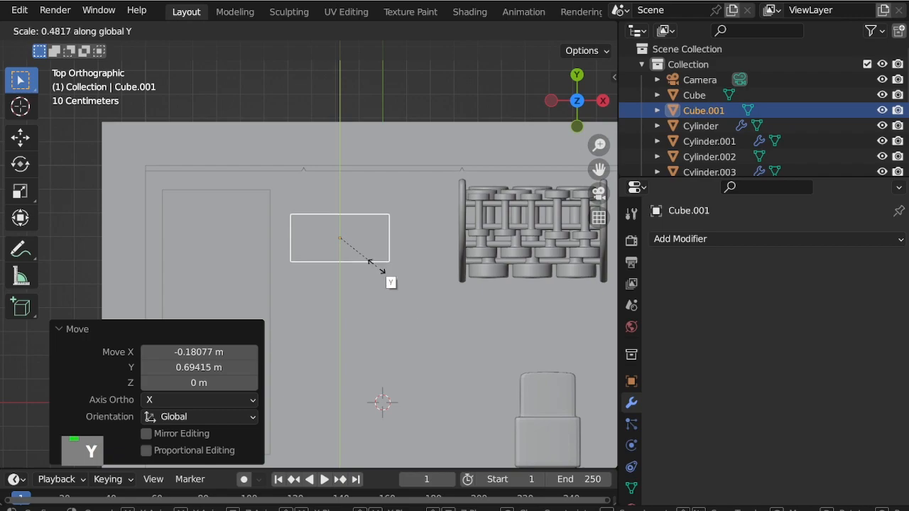
pyautogui.click(377, 274)
pyautogui.press('s')
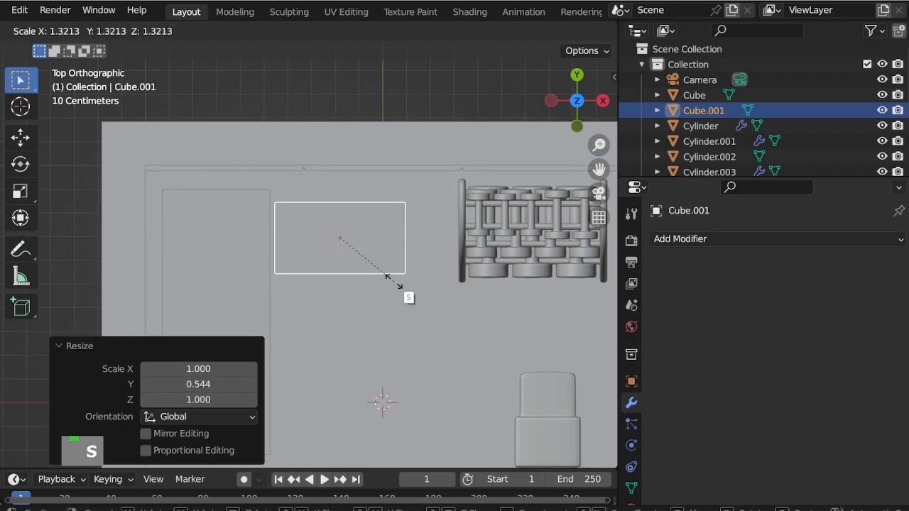
pyautogui.click(400, 285)
pyautogui.press('s')
pyautogui.press('y')
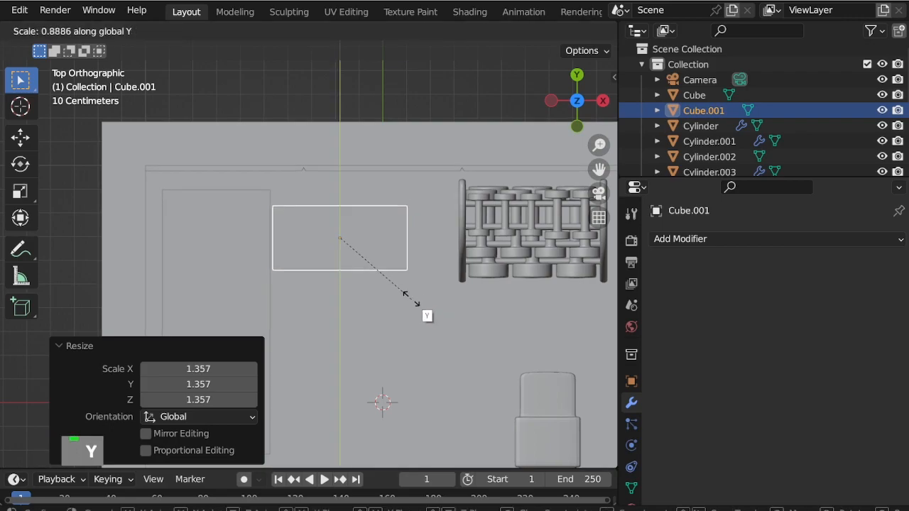
pyautogui.click(411, 299)
pyautogui.press('KP_1')
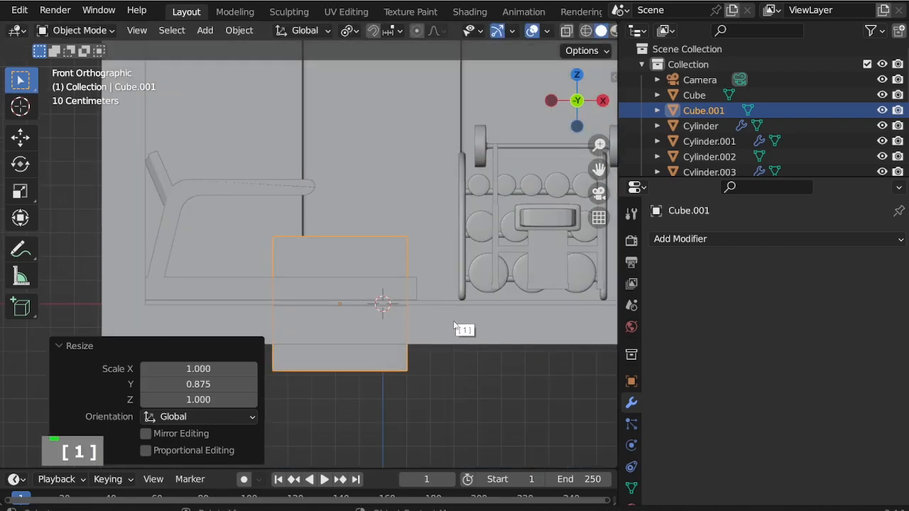
# Step: Scale the box to about 0.563 in Z and move it about 0.113 m in X and 0.172 m up in Z onto the floor
pyautogui.press('s')
pyautogui.press('z')
pyautogui.click(405, 318)
pyautogui.press('g')
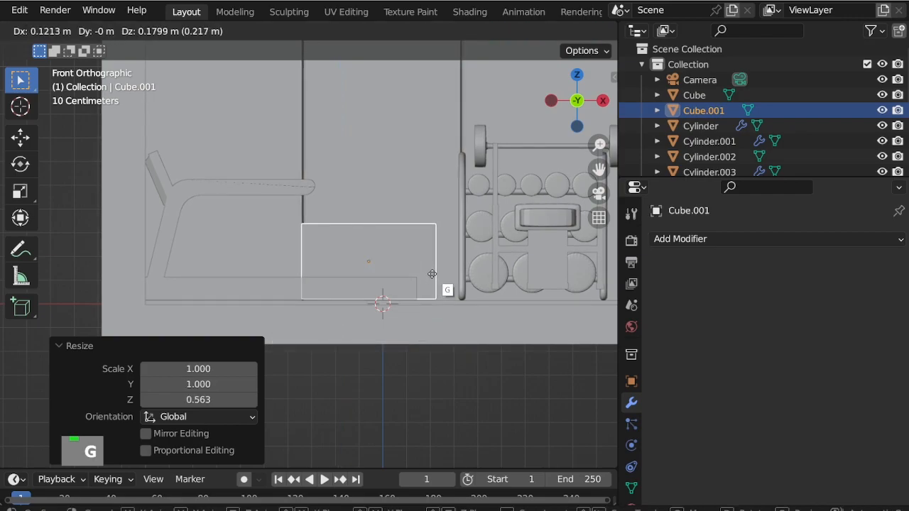
pyautogui.click(431, 272)
# Step: Move the box about 0.106 m in Y toward the back wall, between the mat and the dumbbell rack
pyautogui.moveTo(407, 247); pyautogui.dragTo(437, 279, button='middle')
pyautogui.press('KP_7')
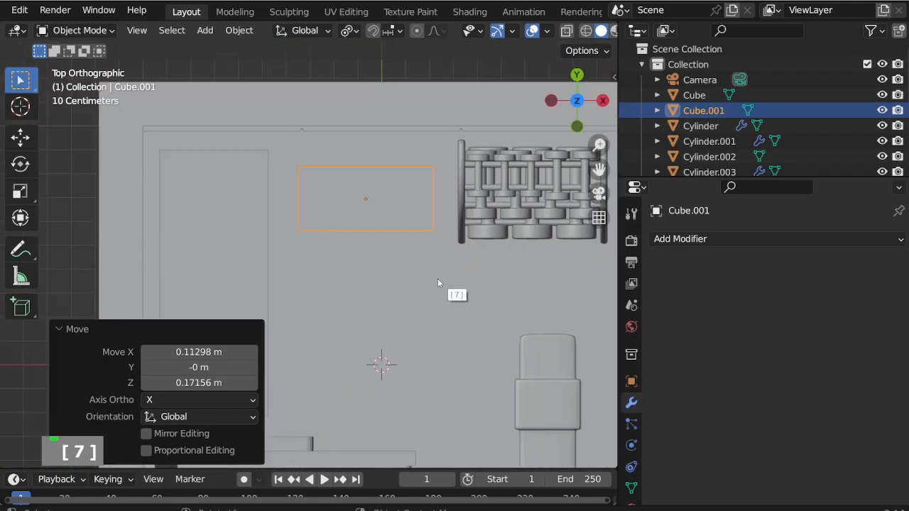
pyautogui.press('g')
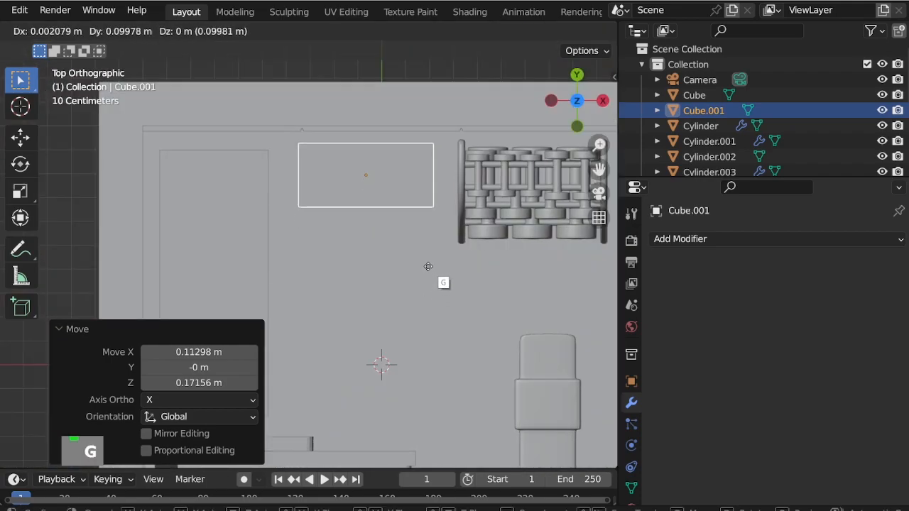
pyautogui.click(425, 264)
# Step: Open the box by the back wall for mesh editing in Edit Mode, with its top face in close view
pyautogui.moveTo(406, 266); pyautogui.dragTo(391, 226, button='middle')
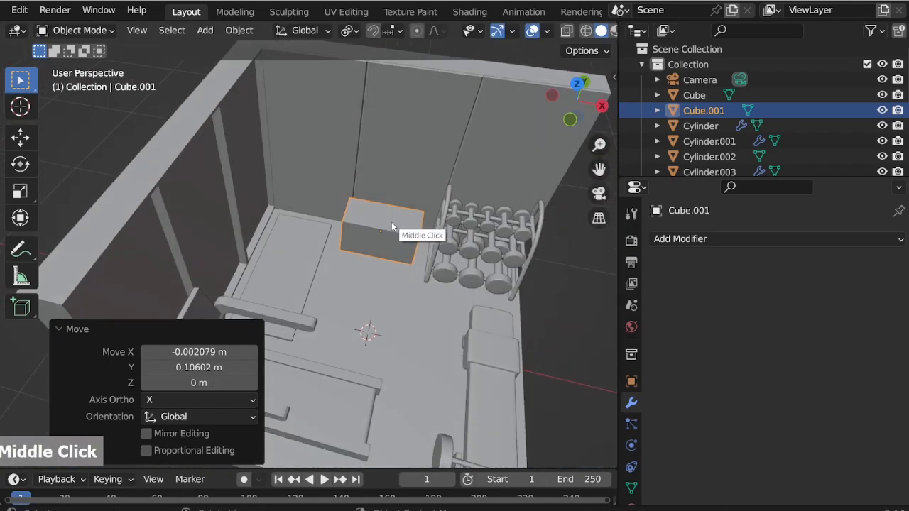
pyautogui.scroll(7, 392, 226)
pyautogui.scroll(2, 394, 210)
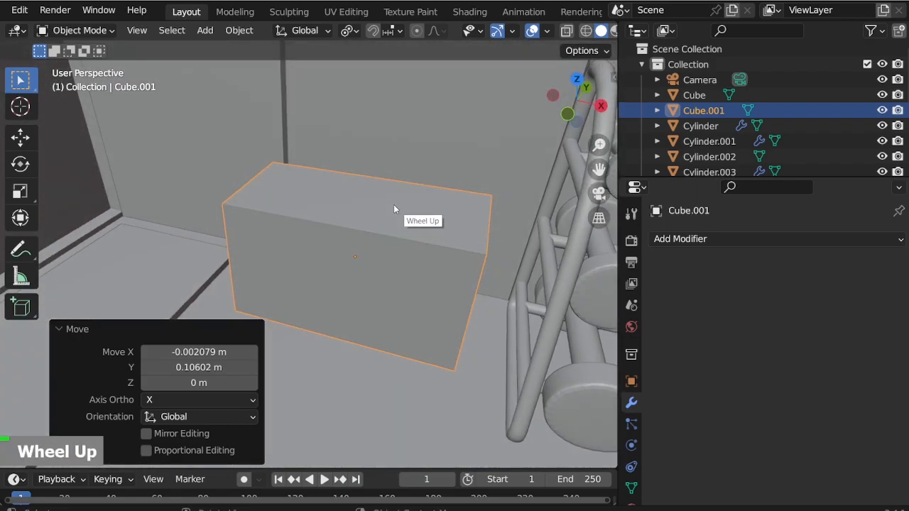
pyautogui.scroll(1, 383, 223)
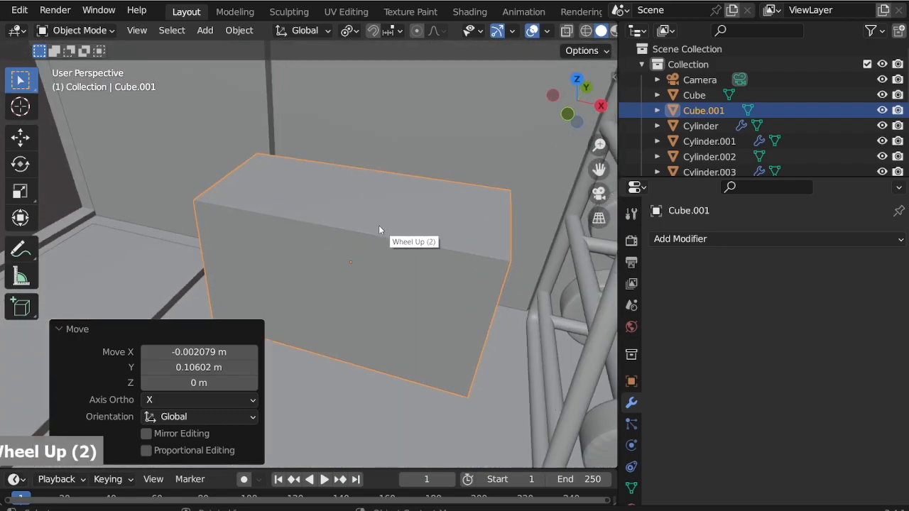
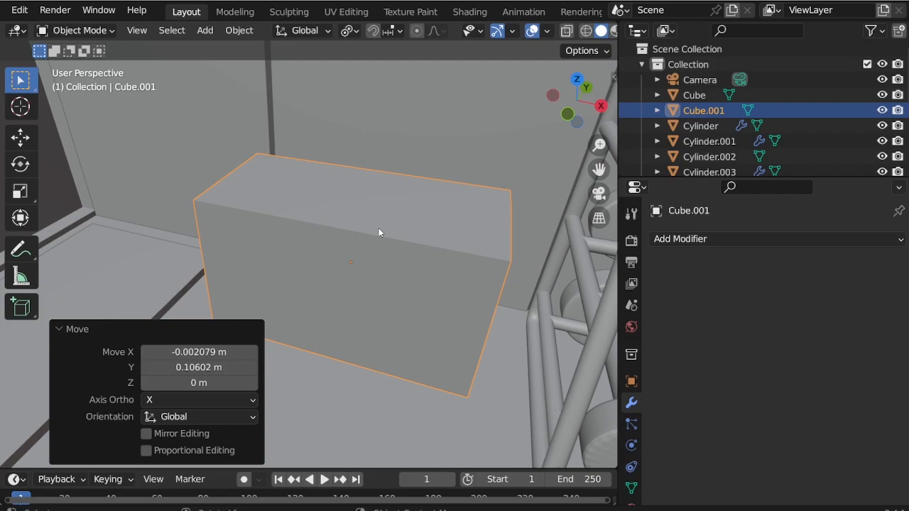
pyautogui.click(84, 30)
pyautogui.click(88, 65)
pyautogui.moveTo(209, 184); pyautogui.dragTo(209, 261, button='middle')
pyautogui.scroll(-2, 376, 291)
pyautogui.scroll(2, 377, 292)
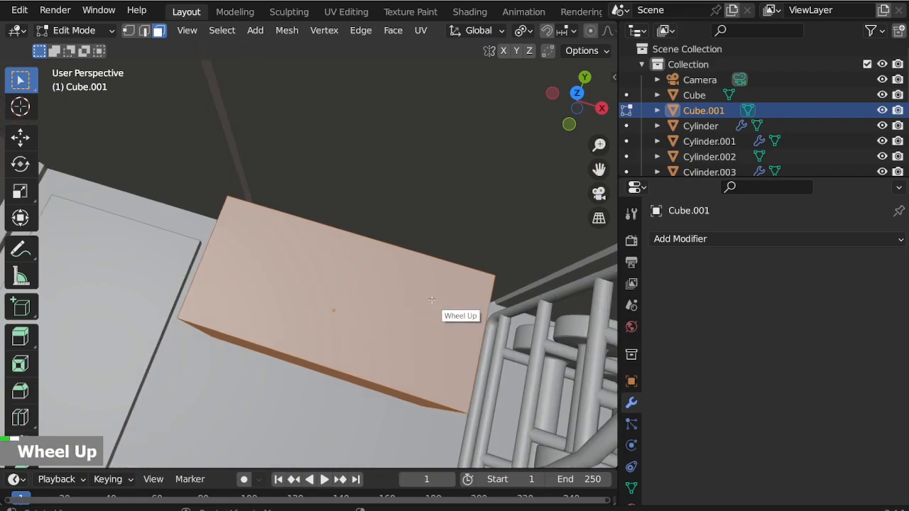
# Step: Delete the box's faces except one long upright side, leaving a single rectangular plane
pyautogui.hotkey('alt', 'z')
pyautogui.moveTo(508, 362); pyautogui.dragTo(224, 179)
pyautogui.moveTo(276, 281); pyautogui.dragTo(317, 299, button='middle')
pyautogui.moveTo(538, 317); pyautogui.dragTo(156, 146)
pyautogui.press('x')
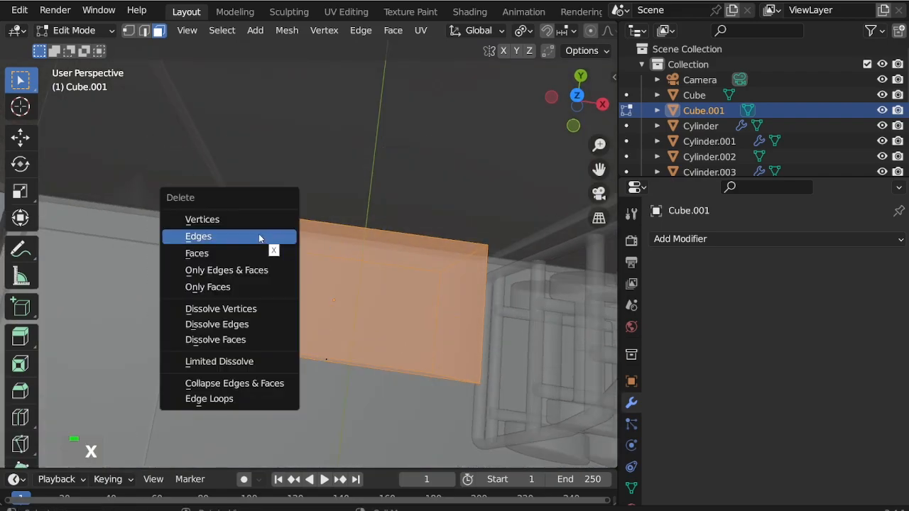
pyautogui.click(262, 256)
pyautogui.moveTo(263, 261); pyautogui.dragTo(298, 223, button='middle')
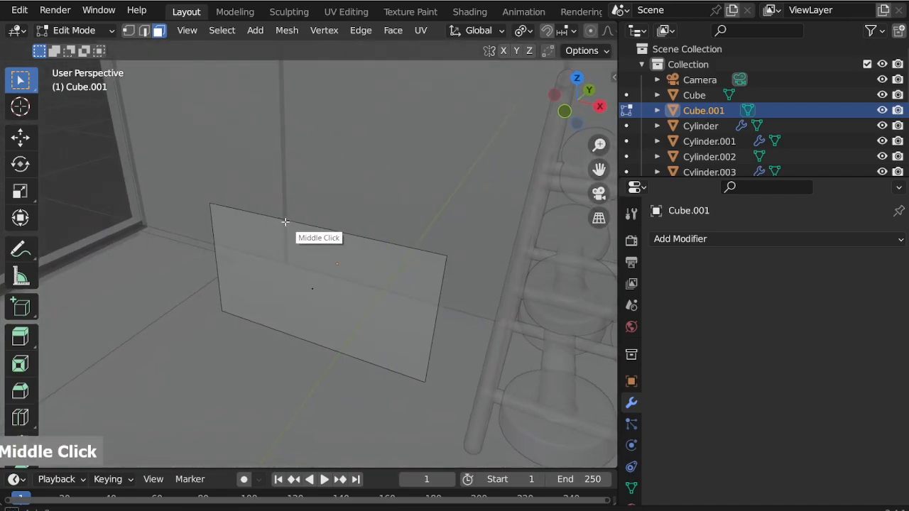
# Step: Snap the 3D cursor to the plane's short edge nearest the weight rack and set the object's origin to the cursor
pyautogui.scroll(2, 430, 328)
pyautogui.press('2')
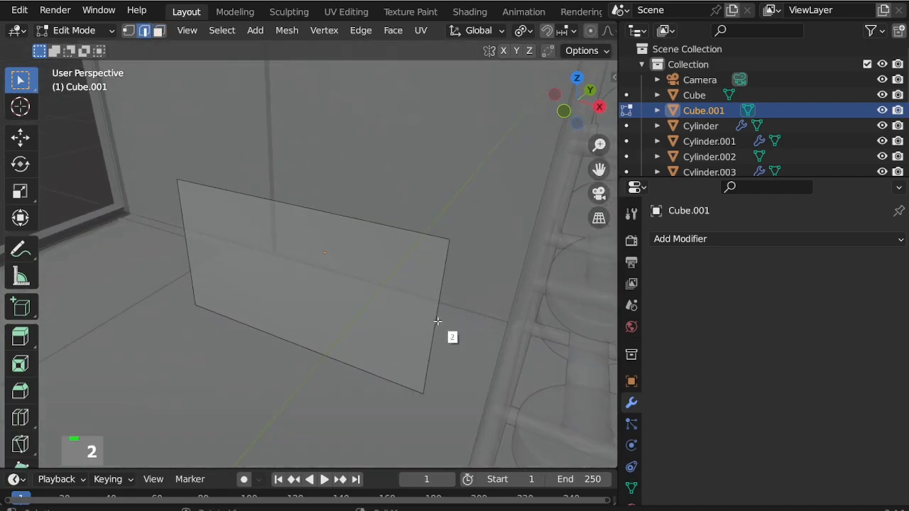
pyautogui.hotkey('shift', 's')
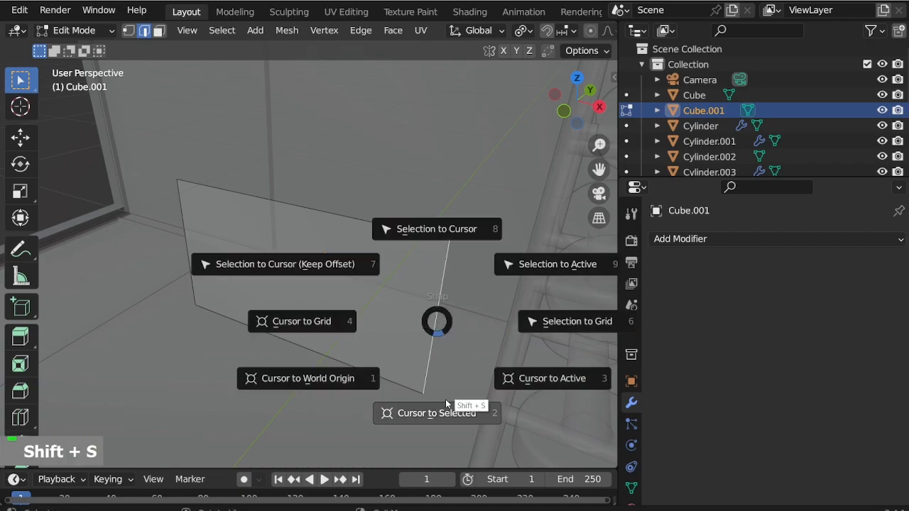
pyautogui.click(445, 415)
pyautogui.click(105, 30)
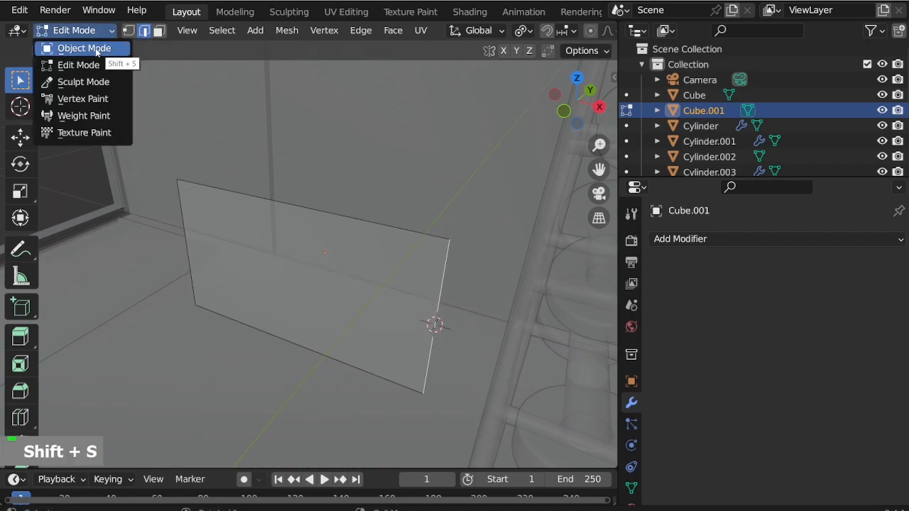
pyautogui.click(107, 47)
pyautogui.click(239, 30)
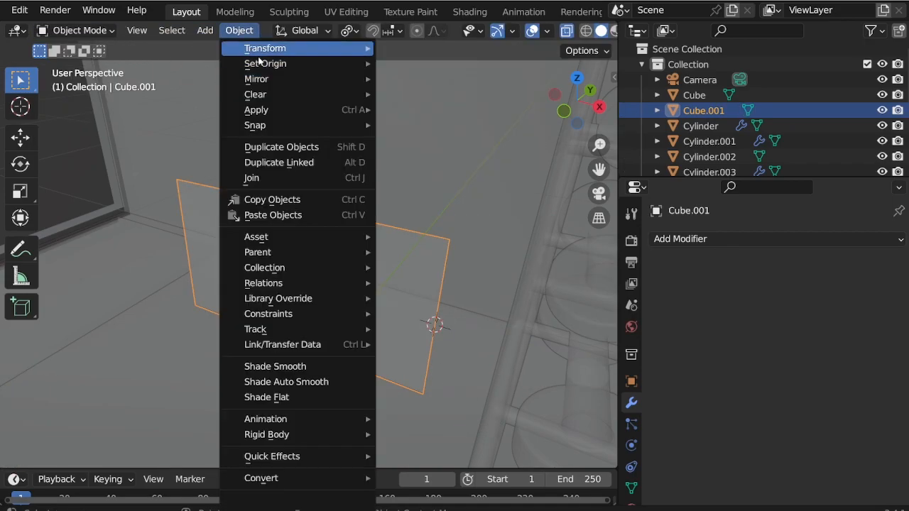
pyautogui.moveTo(265, 64)
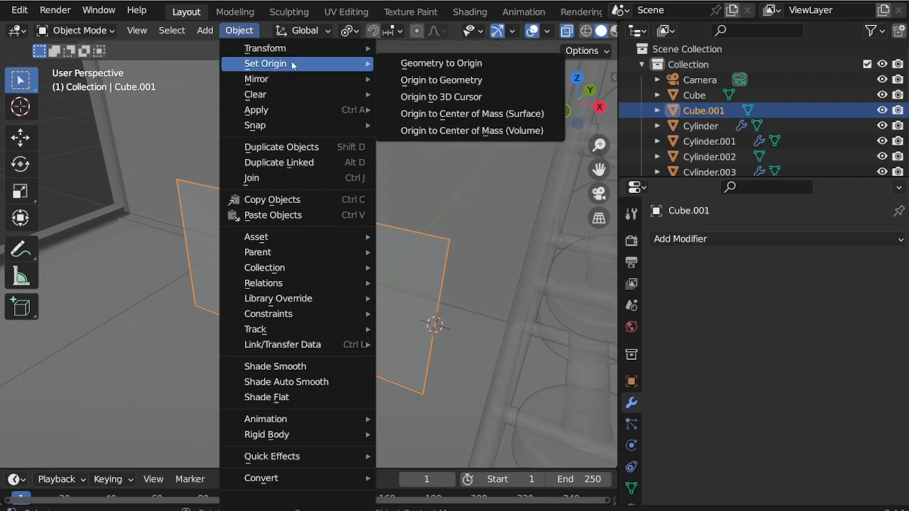
pyautogui.click(425, 99)
# Step: Lengthen the plane by moving the short edge opposite the origin about -0.41 m along X
pyautogui.click(75, 30)
pyautogui.click(86, 64)
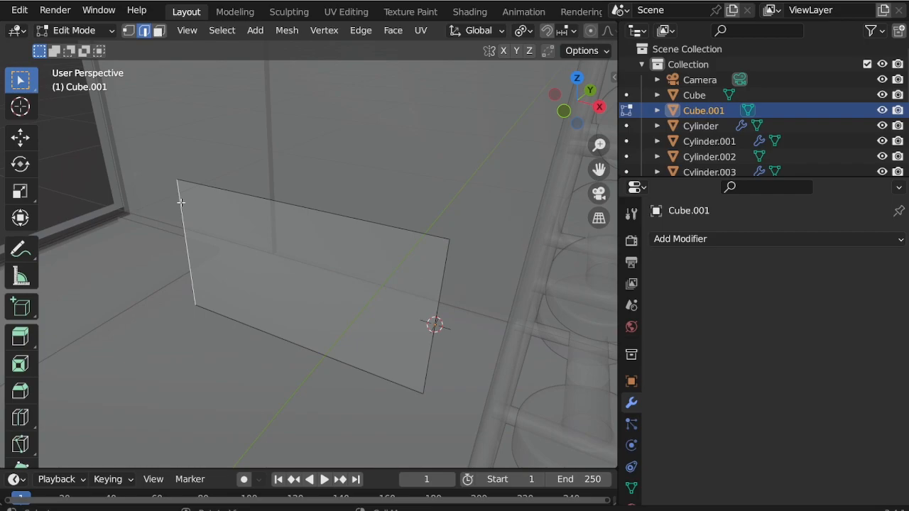
pyautogui.press('g')
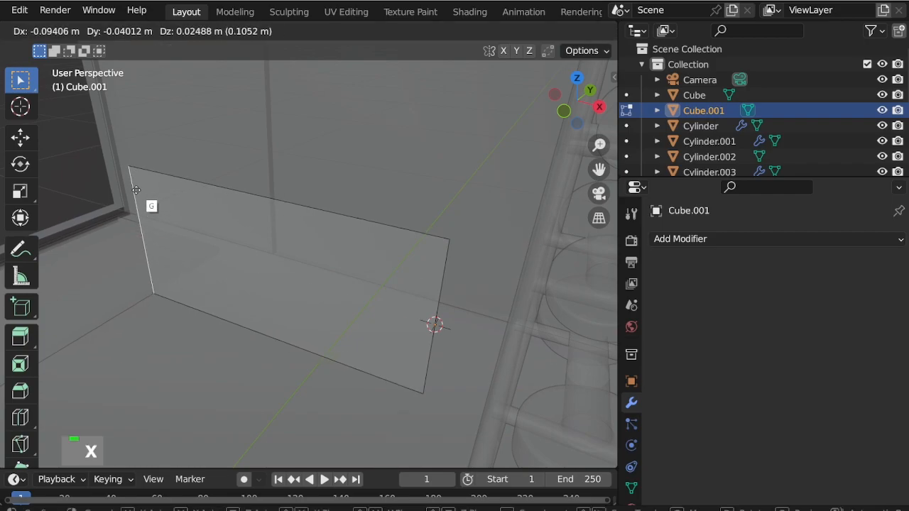
pyautogui.press('x')
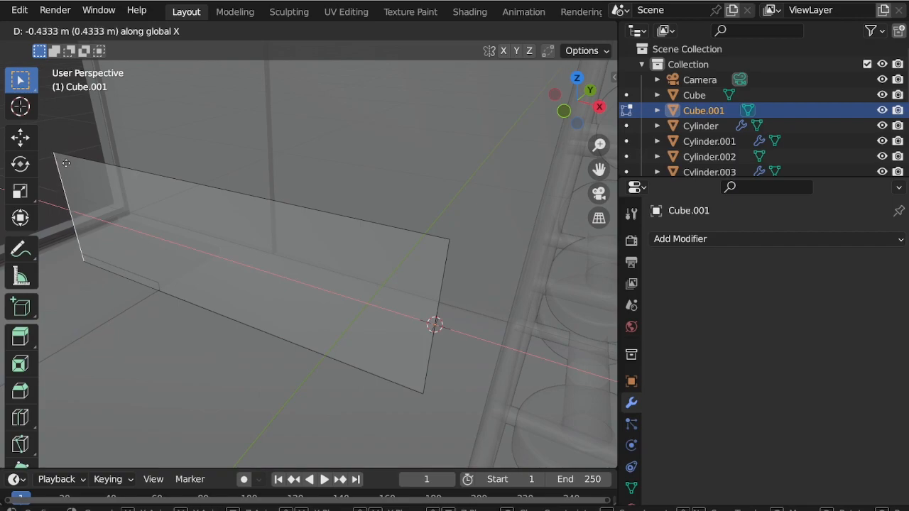
pyautogui.click(73, 167)
# Step: Add a Simple Deform modifier to the plane, set to Bend around the Z axis
pyautogui.click(93, 30)
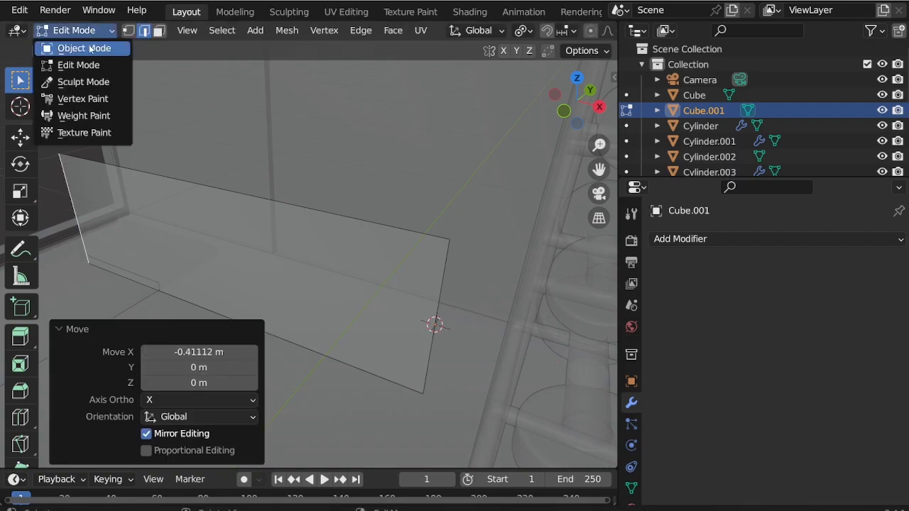
pyautogui.click(75, 47)
pyautogui.click(740, 239)
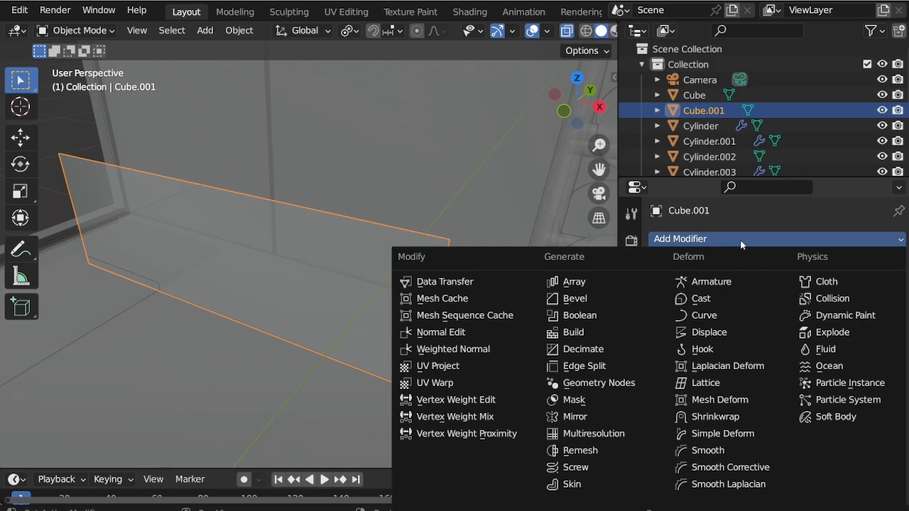
pyautogui.click(722, 433)
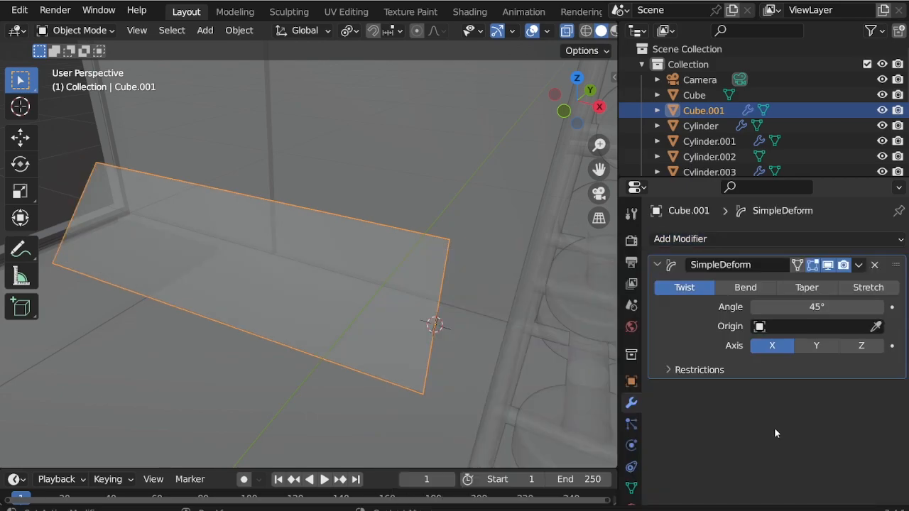
pyautogui.click(746, 288)
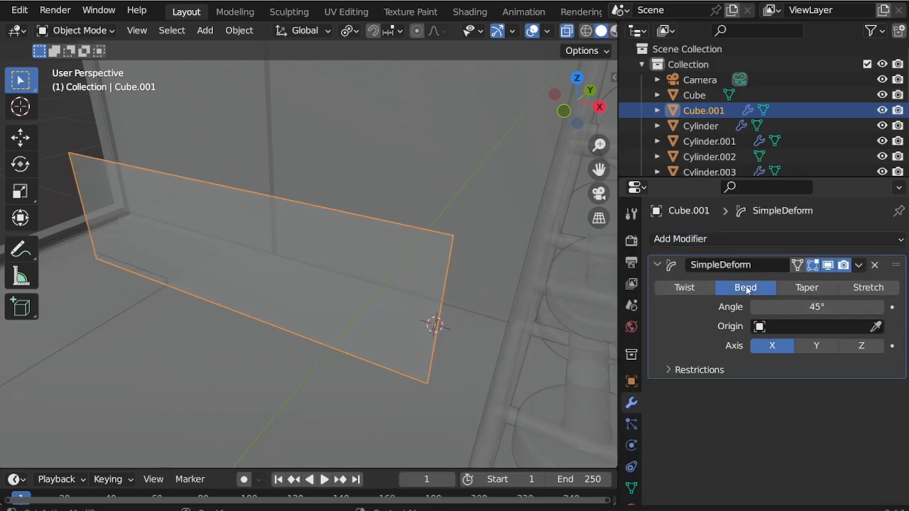
pyautogui.click(864, 346)
# Step: Subdivide the plane along its length with 60 vertical loop cuts and return to Object Mode
pyautogui.click(79, 29)
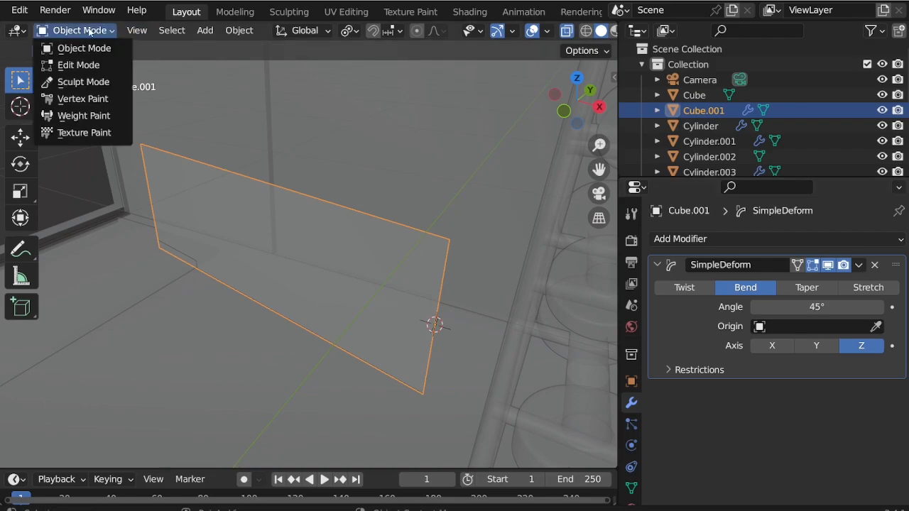
pyautogui.click(81, 64)
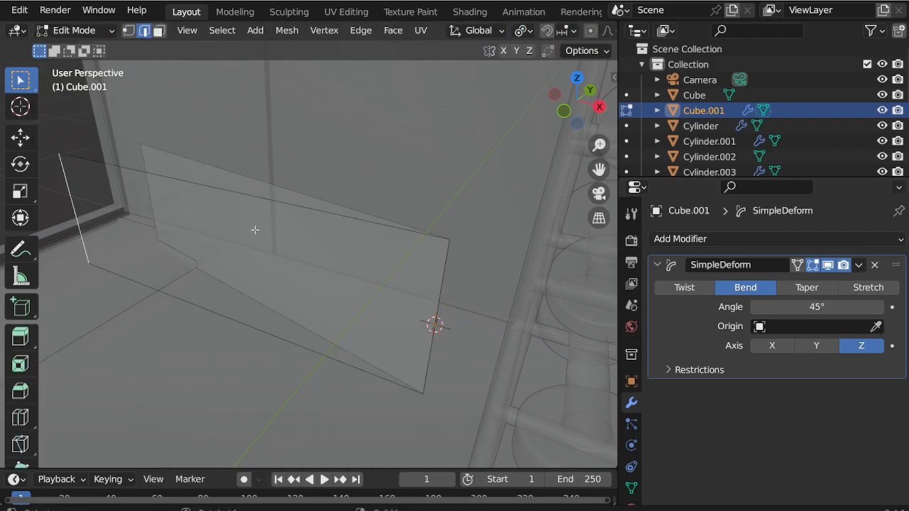
pyautogui.hotkey('ctrl', 'r')
pyautogui.click(231, 201)
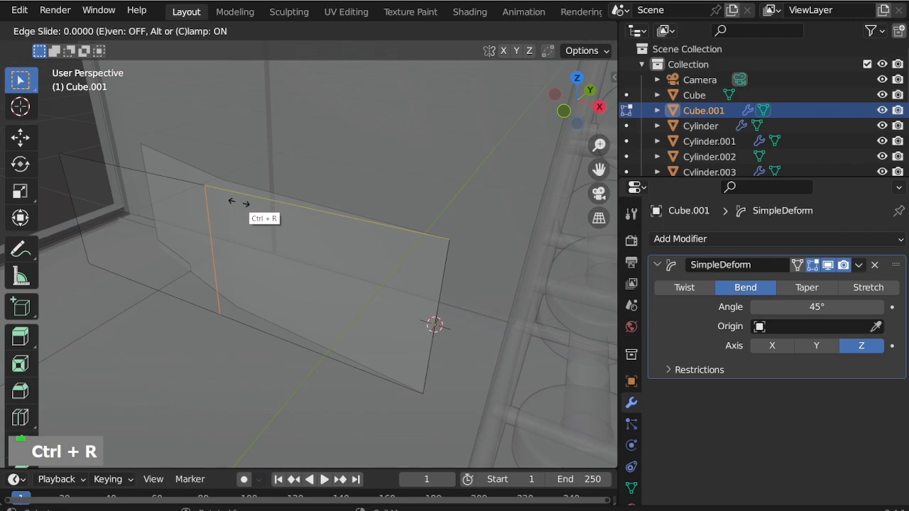
pyautogui.rightClick(238, 203)
pyautogui.click(227, 316)
pyautogui.write('200')
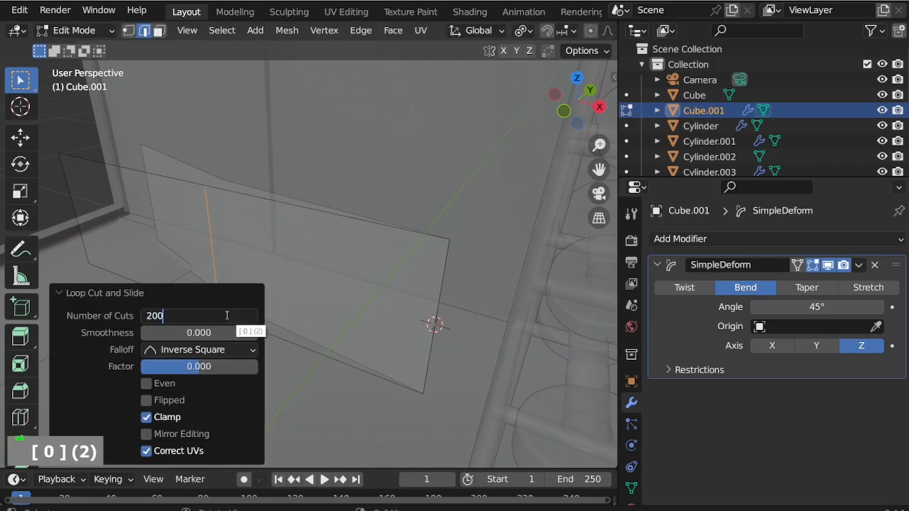
pyautogui.press('BackSpace')
pyautogui.press('BackSpace')
pyautogui.press('BackSpace')
pyautogui.write('60')
pyautogui.press('Return')
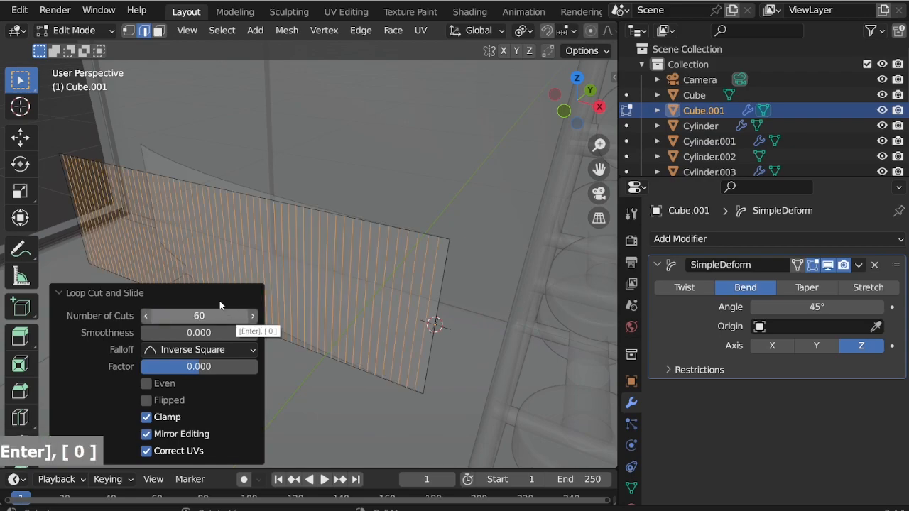
pyautogui.click(75, 30)
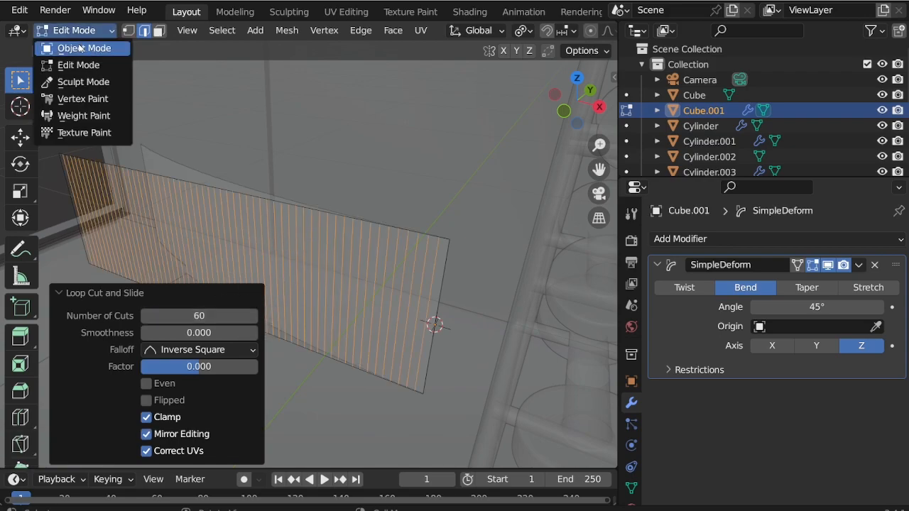
pyautogui.click(79, 45)
# Step: Select all of the plane's edges in Edit Mode, including both short ends
pyautogui.click(75, 30)
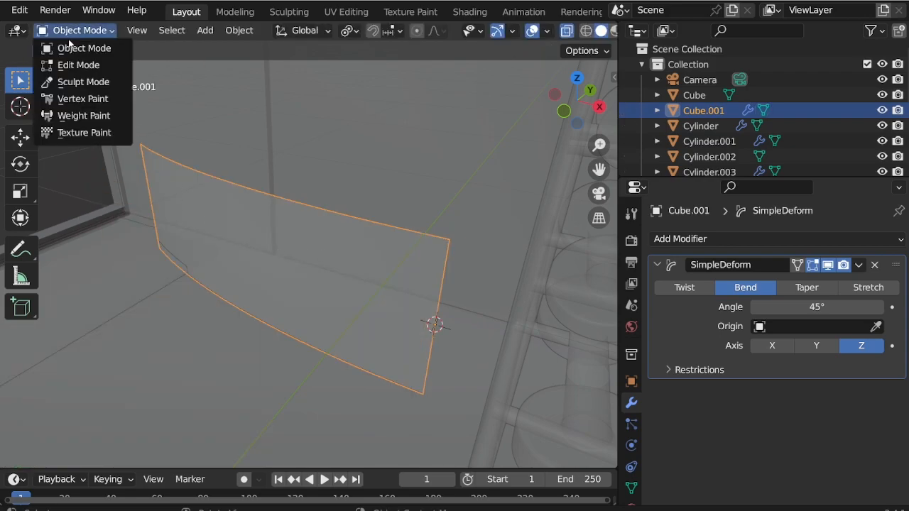
pyautogui.click(75, 61)
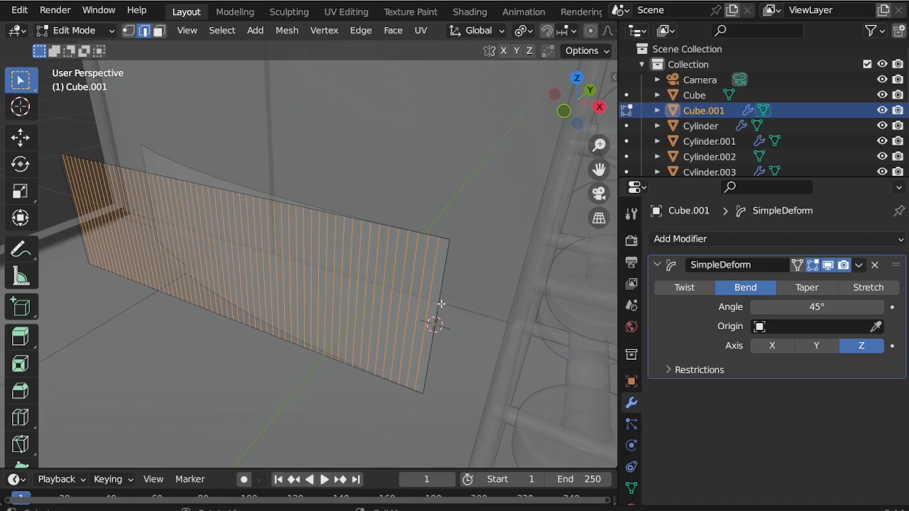
pyautogui.moveTo(441, 304); pyautogui.dragTo(352, 277, button='middle')
pyautogui.moveTo(447, 338); pyautogui.dragTo(311, 278)
pyautogui.moveTo(437, 283); pyautogui.dragTo(123, 266)
pyautogui.moveTo(370, 308); pyautogui.dragTo(398, 374, button='middle')
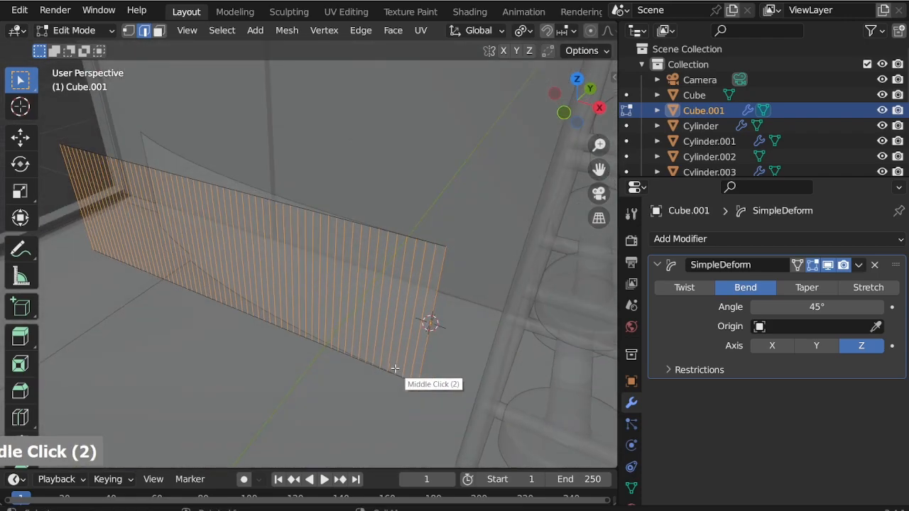
# Step: Set the Simple Deform bend angle to 360*3 degrees
pyautogui.scroll(2, 431, 282)
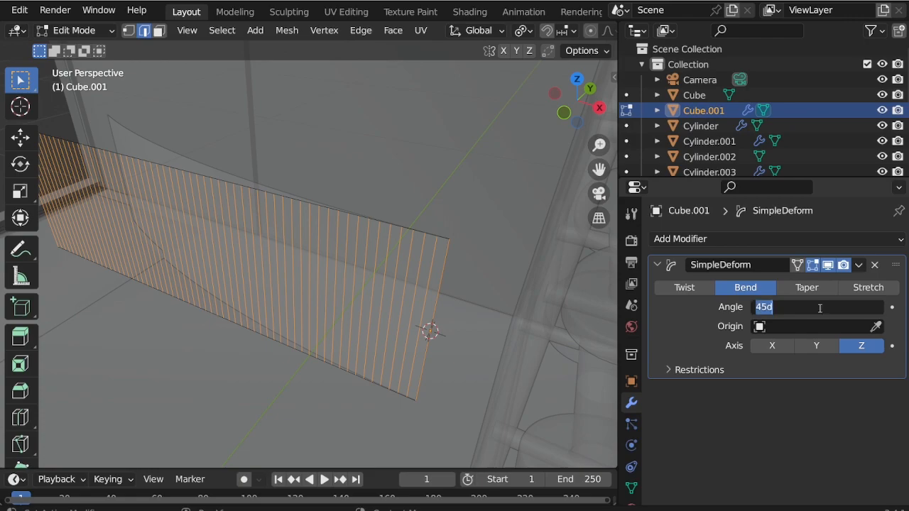
pyautogui.write('360*')
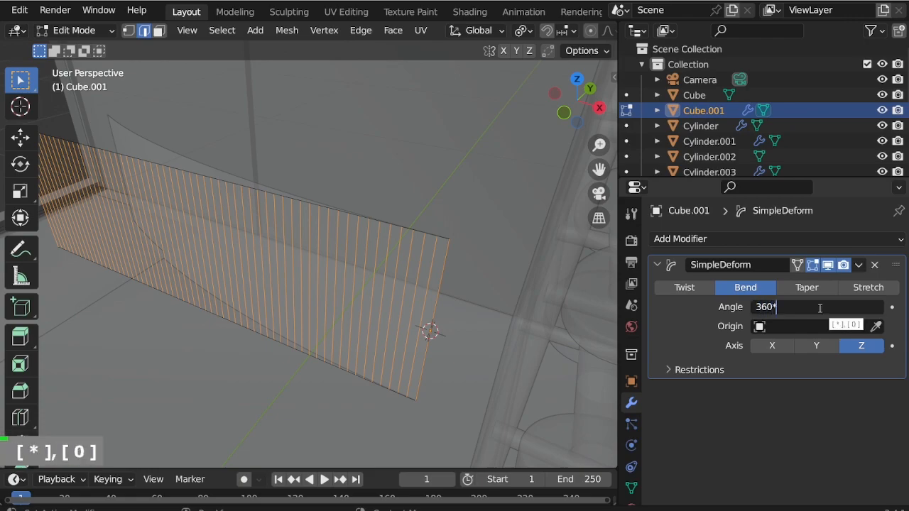
pyautogui.write('3')
pyautogui.press('Return')
pyautogui.moveTo(436, 286)
pyautogui.mouseDown(button='middle')
pyautogui.moveTo(420, 304)
pyautogui.moveTo(428, 285)
pyautogui.mouseUp(button='middle')
pyautogui.scroll(2, 445, 323)
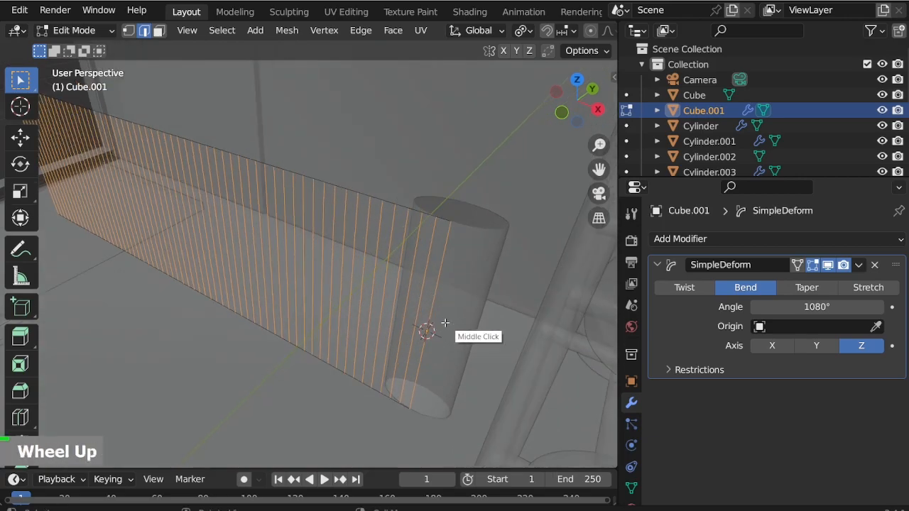
# Step: Set the pivot point to the 3D Cursor and rotate the selected mesh about 0.58° around Z
pyautogui.click(525, 32)
pyautogui.click(552, 64)
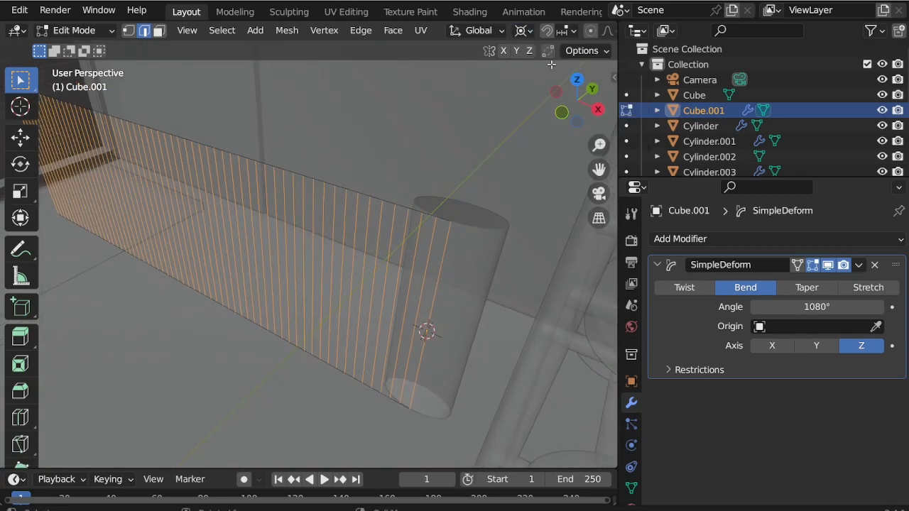
pyautogui.click(19, 167)
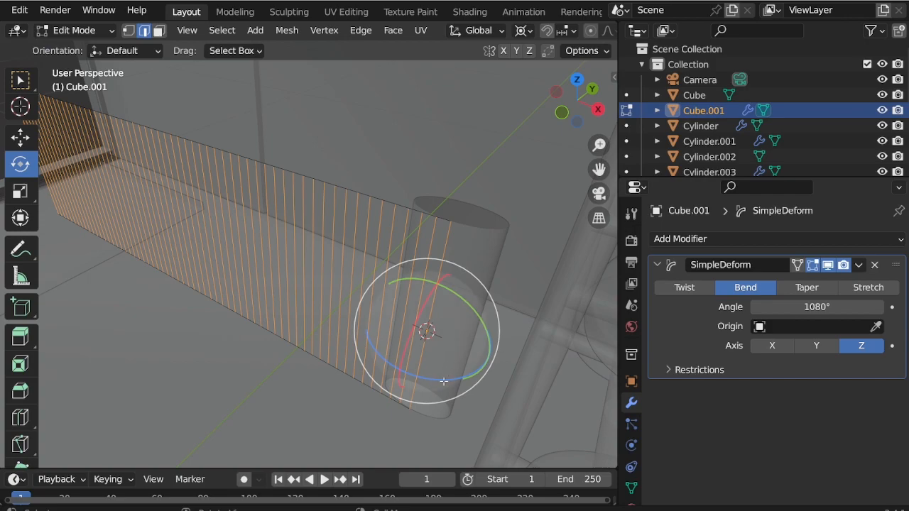
pyautogui.moveTo(444, 381); pyautogui.dragTo(440, 384)
pyautogui.moveTo(441, 384); pyautogui.dragTo(431, 242, button='middle')
pyautogui.scroll(2, 502, 330)
pyautogui.scroll(-1, 450, 350)
# Step: Apply the scale of the rolled plane in Object Mode
pyautogui.click(74, 29)
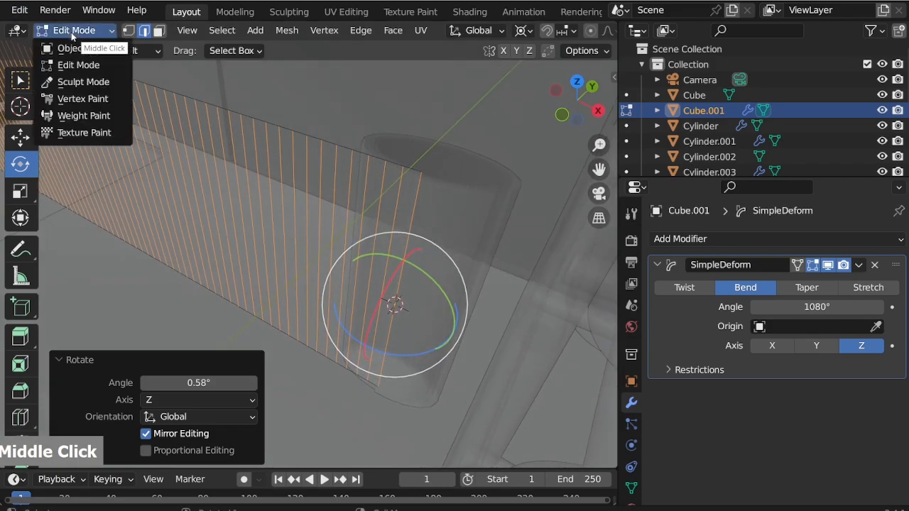
pyautogui.click(70, 48)
pyautogui.hotkey('ctrl', 'a')
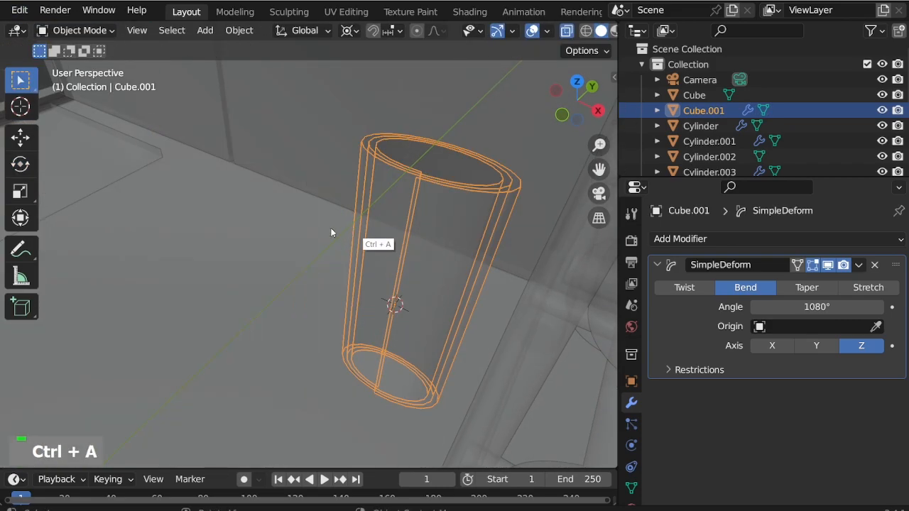
pyautogui.hotkey('ctrl', 'a')
pyautogui.click(343, 235)
# Step: Turn off X-ray and rotate the mesh around Z again to open the spiral, with a final turn of about 0.18°
pyautogui.click(74, 30)
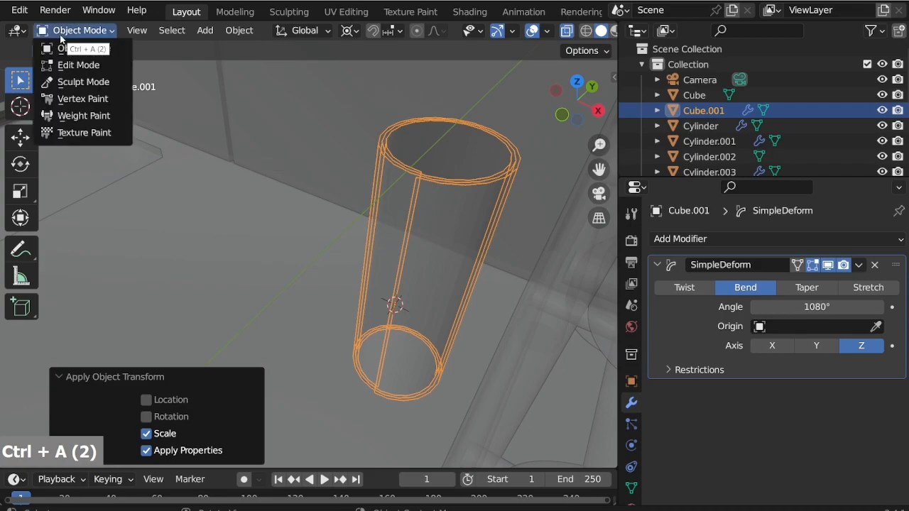
pyautogui.click(73, 64)
pyautogui.scroll(1, 412, 312)
pyautogui.scroll(-2, 426, 298)
pyautogui.scroll(1, 357, 276)
pyautogui.hotkey('alt', 'z')
pyautogui.moveTo(356, 277); pyautogui.dragTo(346, 294, button='middle')
pyautogui.scroll(3, 349, 351)
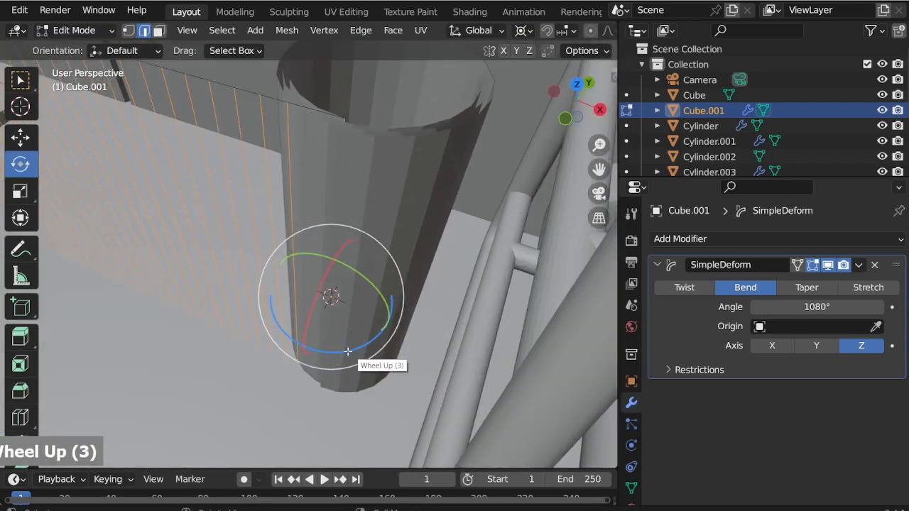
pyautogui.scroll(-1, 346, 355)
pyautogui.moveTo(350, 363); pyautogui.dragTo(339, 341)
pyautogui.moveTo(340, 341); pyautogui.dragTo(340, 293, button='middle')
pyautogui.moveTo(345, 309); pyautogui.dragTo(348, 313)
pyautogui.moveTo(349, 244); pyautogui.dragTo(358, 104, button='middle')
pyautogui.scroll(1, 358, 89)
pyautogui.scroll(-1, 358, 89)
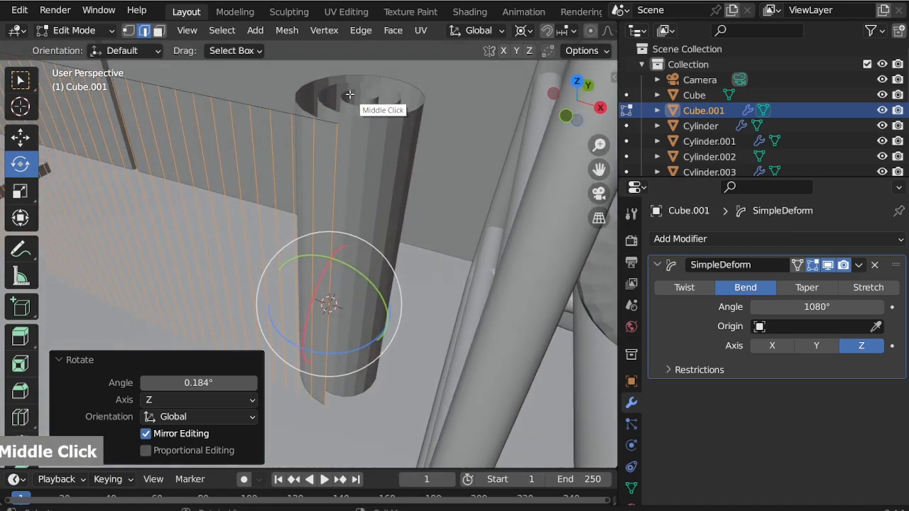
# Step: Return to Object Mode and add a Solidify modifier to the rolled plane
pyautogui.click(83, 32)
pyautogui.click(82, 51)
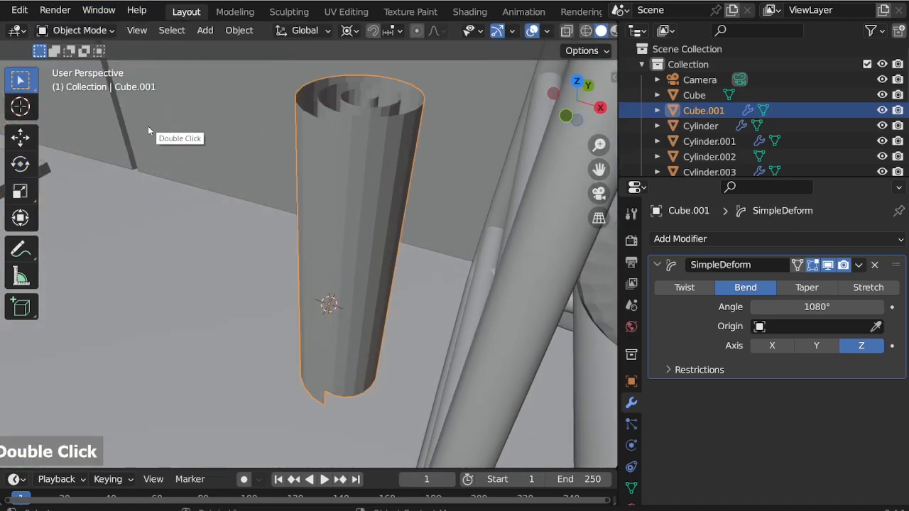
pyautogui.click(761, 241)
pyautogui.scroll(-3, 626, 490)
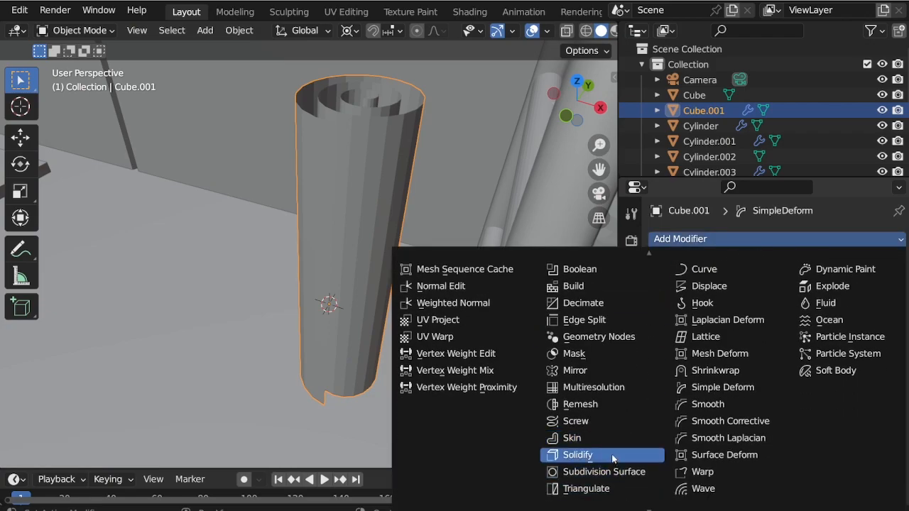
pyautogui.click(613, 457)
pyautogui.moveTo(427, 191); pyautogui.dragTo(349, 121, button='middle')
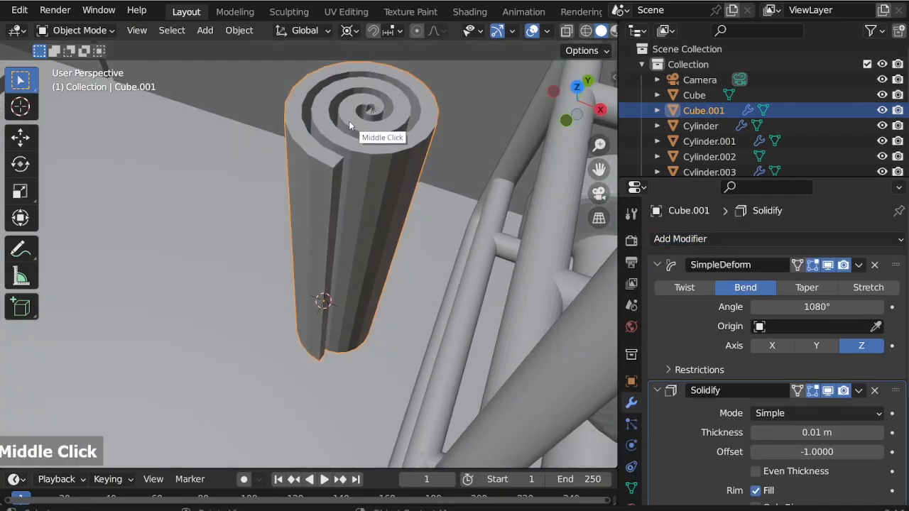
# Step: Set the Solidify modifier's offset to 1 and its thickness to 0.015 m
pyautogui.scroll(2, 415, 194)
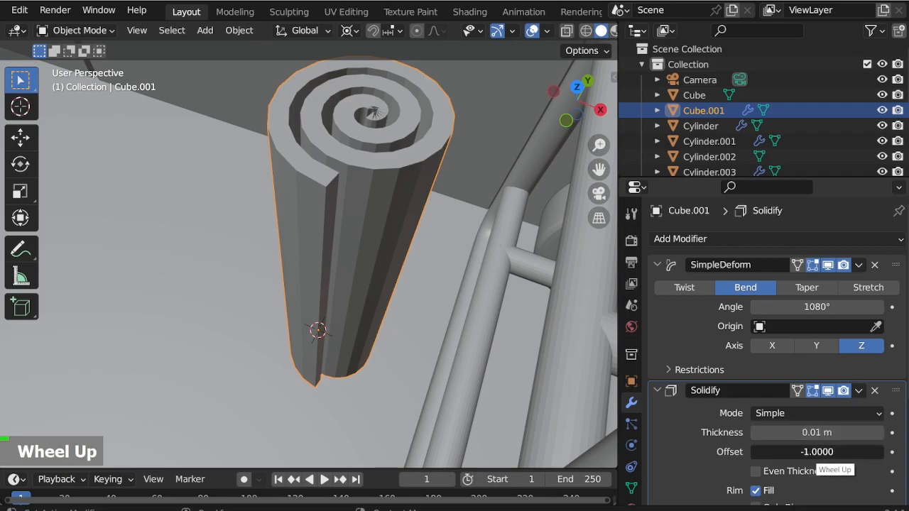
pyautogui.write('1')
pyautogui.press('Return')
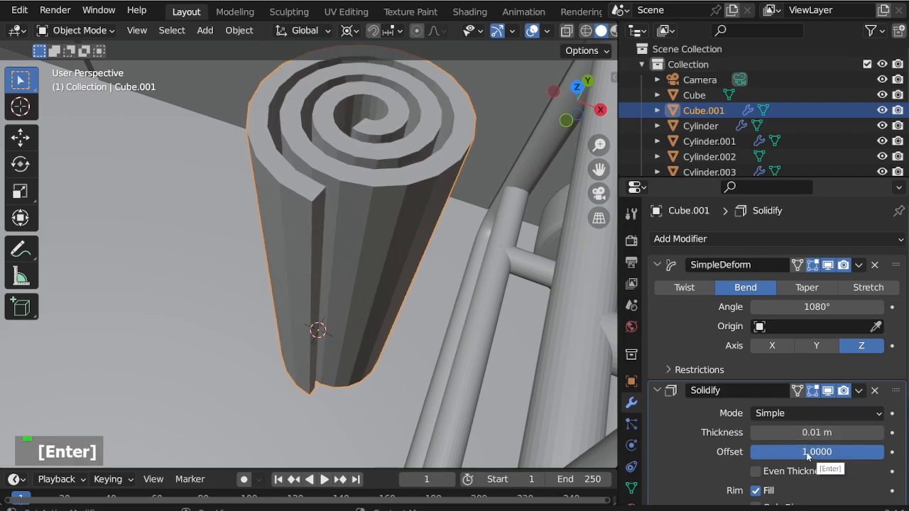
pyautogui.click(879, 432)
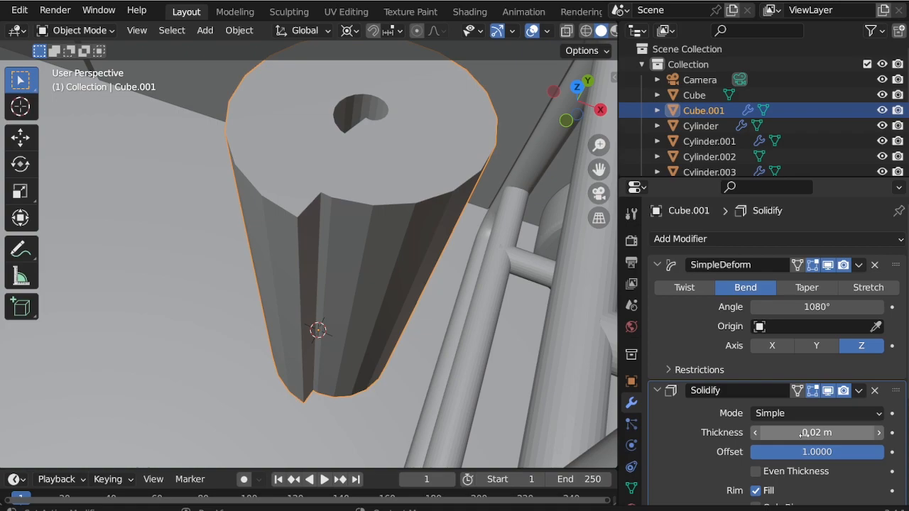
pyautogui.click(805, 433)
pyautogui.write('0.015')
pyautogui.press('Return')
pyautogui.moveTo(338, 282)
pyautogui.mouseDown(button='middle')
pyautogui.moveTo(350, 178)
pyautogui.moveTo(341, 280)
pyautogui.mouseUp(button='middle')
# Step: Apply the Simple Deform modifier in Object Mode and enter Edit Mode on the rolled mesh
pyautogui.click(62, 30)
pyautogui.click(87, 64)
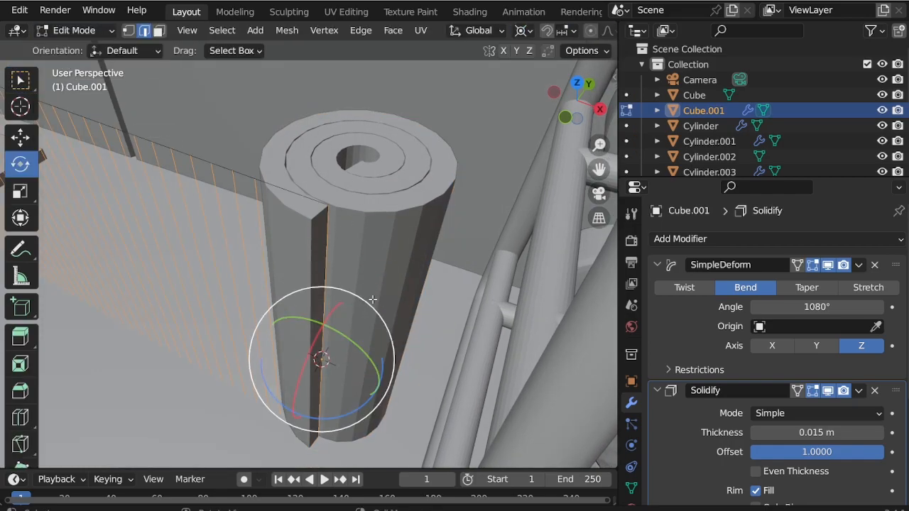
pyautogui.click(74, 30)
pyautogui.click(78, 49)
pyautogui.click(859, 265)
pyautogui.click(842, 284)
pyautogui.click(858, 265)
pyautogui.click(74, 30)
pyautogui.click(81, 63)
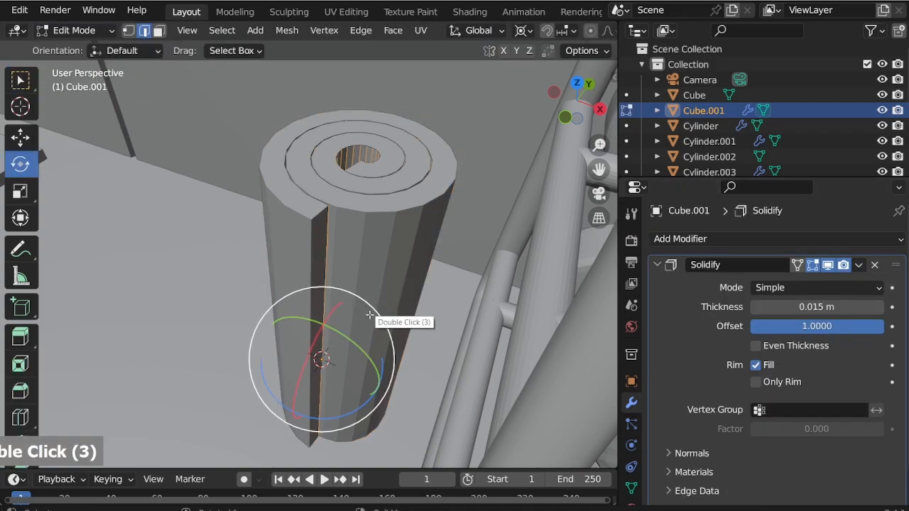
# Step: Add a horizontal loop cut around the roll and slide it close to the upper edge, with a factor of about -0.964
pyautogui.hotkey('ctrl', 'r')
pyautogui.click(395, 309)
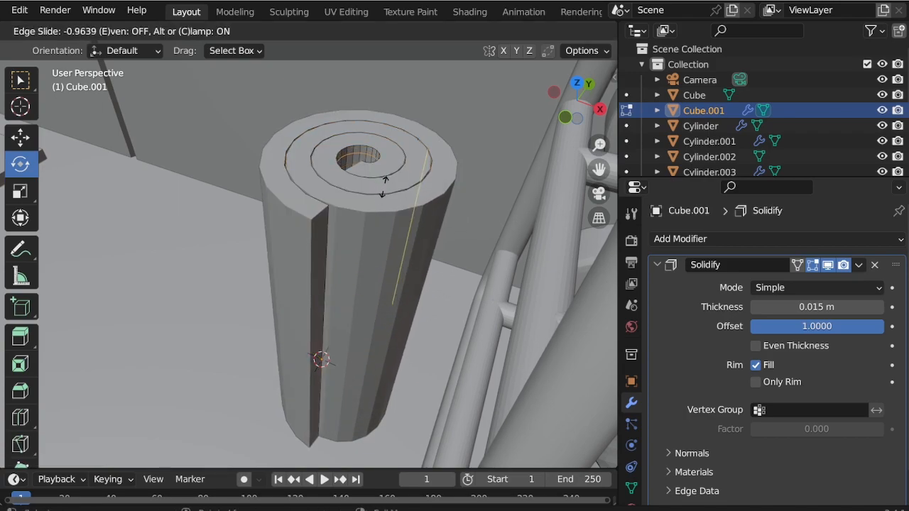
pyautogui.click(384, 183)
pyautogui.hotkey('ctrl', 'r')
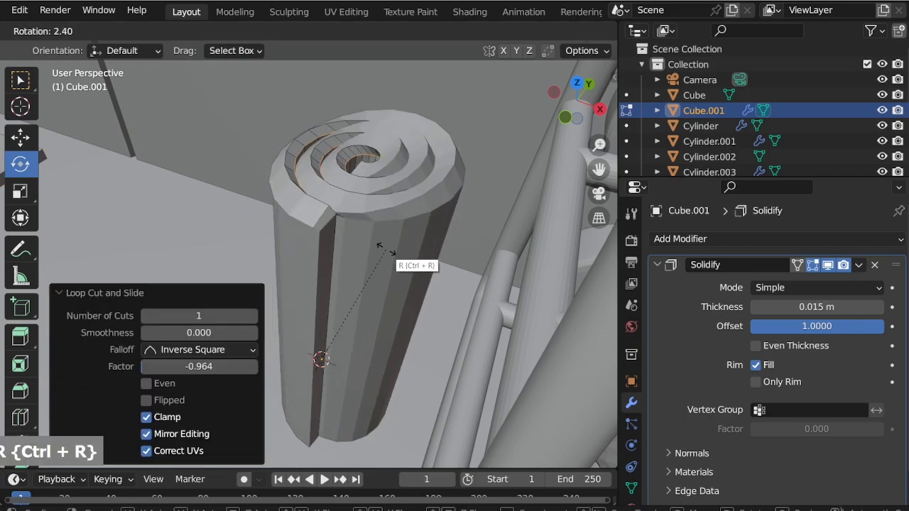
pyautogui.press('Escape')
# Step: Add another horizontal loop cut and slide it close to the roll's lower edge
pyautogui.hotkey('ctrl', 'r')
pyautogui.click(364, 282)
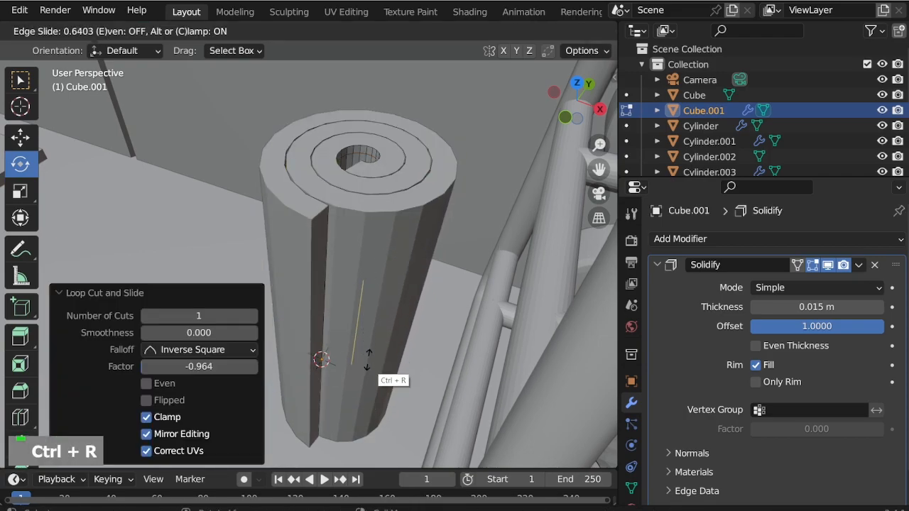
pyautogui.click(358, 395)
# Step: Move the lower loop cut down about 0.005 m along Z using X-ray, and return to Object Mode with X-ray off
pyautogui.scroll(7, 398, 324)
pyautogui.moveTo(398, 323); pyautogui.dragTo(386, 351, button='middle')
pyautogui.hotkey('alt', 'z')
pyautogui.scroll(3, 398, 357)
pyautogui.press('g')
pyautogui.press('z')
pyautogui.click(394, 369)
pyautogui.scroll(-3, 384, 296)
pyautogui.scroll(-2, 386, 352)
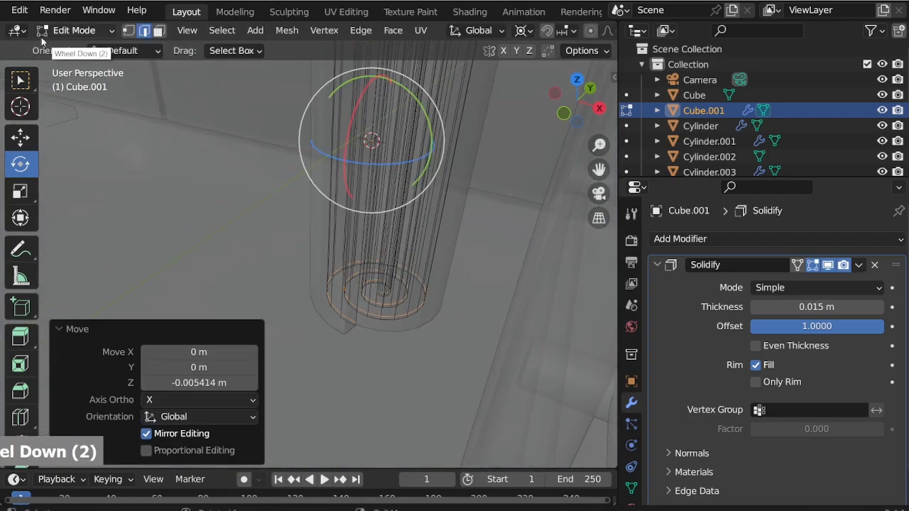
pyautogui.click(62, 32)
pyautogui.click(77, 50)
pyautogui.scroll(-4, 307, 290)
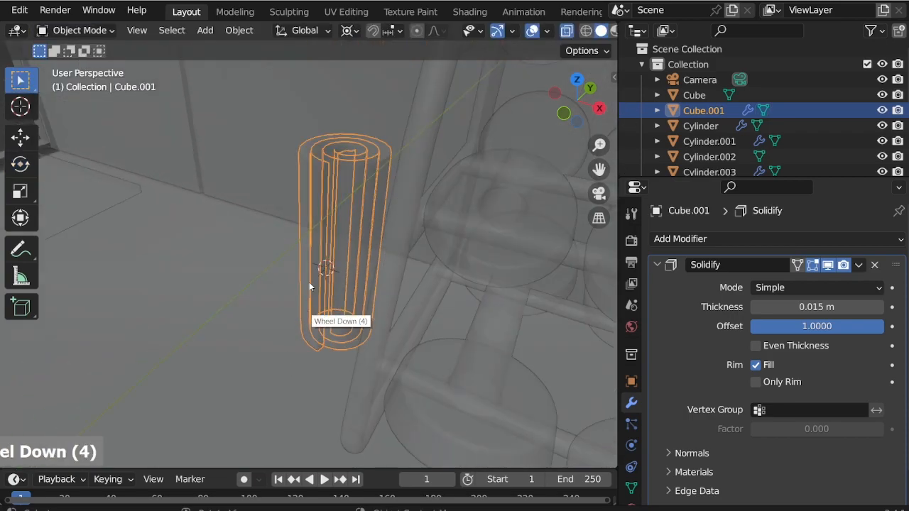
pyautogui.hotkey('alt', 'z')
pyautogui.moveTo(348, 190); pyautogui.dragTo(351, 215, button='middle')
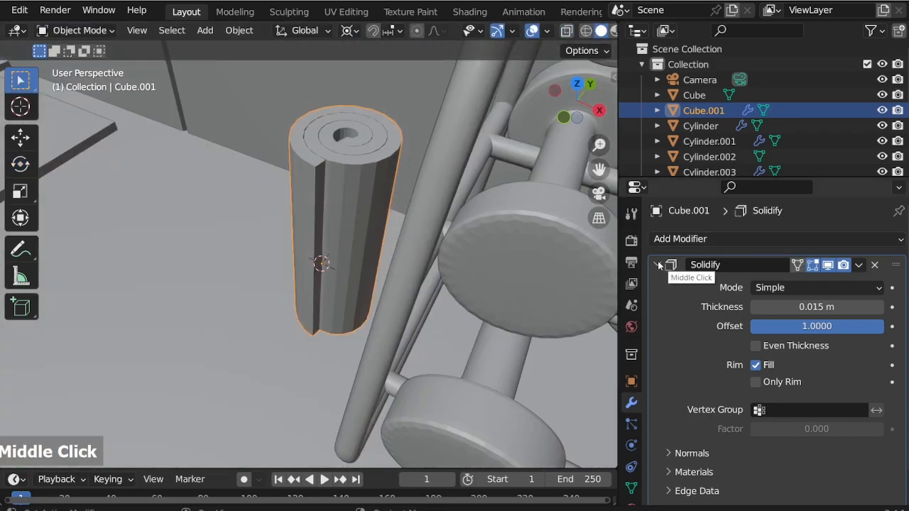
# Step: Add a Subdivision Surface modifier with 2 viewport levels to the rolled mat and shade it smooth
pyautogui.doubleClick(711, 240)
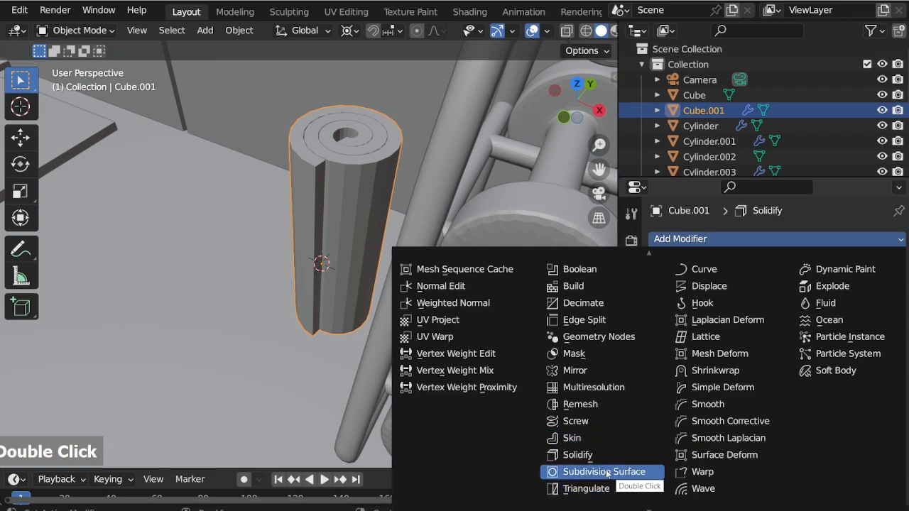
pyautogui.doubleClick(608, 472)
pyautogui.scroll(3, 366, 187)
pyautogui.moveTo(366, 187); pyautogui.dragTo(498, 226, button='middle')
pyautogui.click(879, 327)
pyautogui.scroll(-2, 342, 160)
pyautogui.moveTo(342, 160); pyautogui.dragTo(352, 224, button='middle')
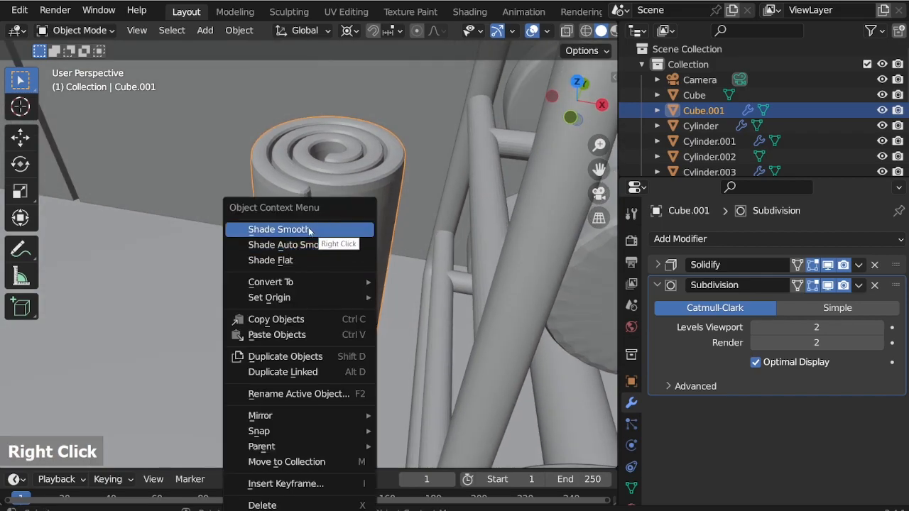
pyautogui.click(319, 228)
# Step: Scale the rolled mat up uniformly by about 1.47 in top view
pyautogui.scroll(-5, 366, 242)
pyautogui.moveTo(367, 251); pyautogui.dragTo(335, 308, button='middle')
pyautogui.press('KP_7')
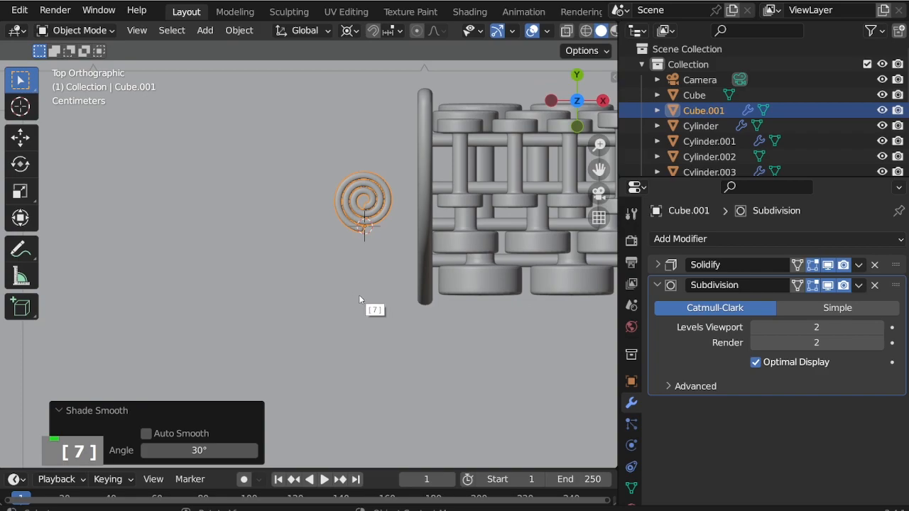
pyautogui.press('s')
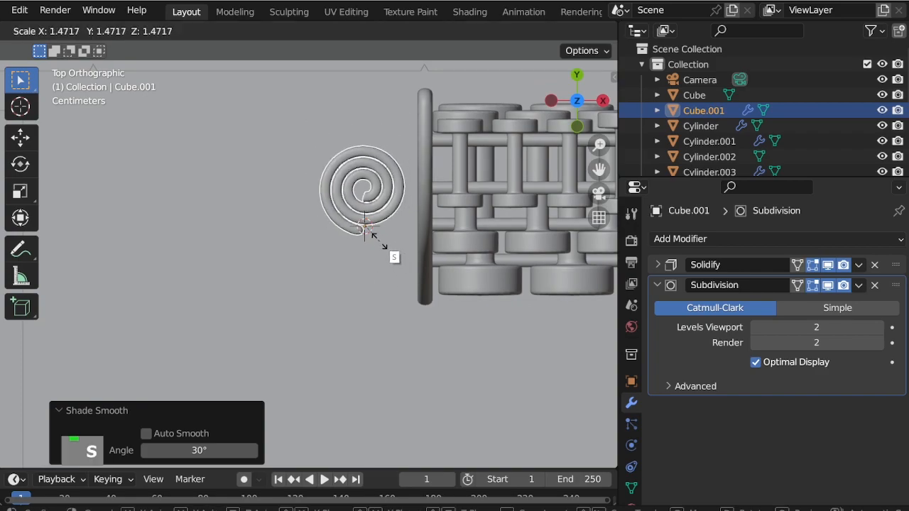
pyautogui.click(375, 235)
# Step: Shorten the rolled mat by scaling it along Z by about 0.716
pyautogui.moveTo(375, 193); pyautogui.dragTo(375, 160, button='middle')
pyautogui.scroll(5, 372, 247)
pyautogui.moveTo(372, 248); pyautogui.dragTo(365, 143, button='middle')
pyautogui.press('s')
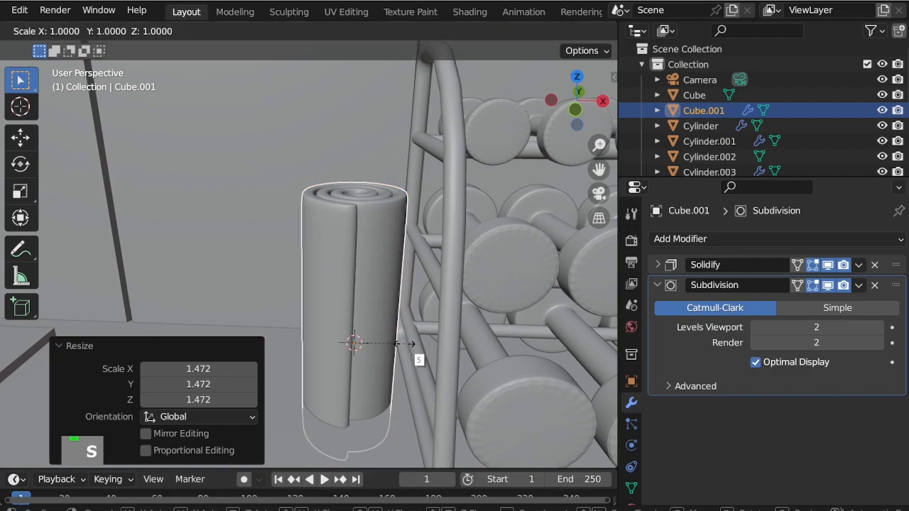
pyautogui.press('z')
pyautogui.click(389, 323)
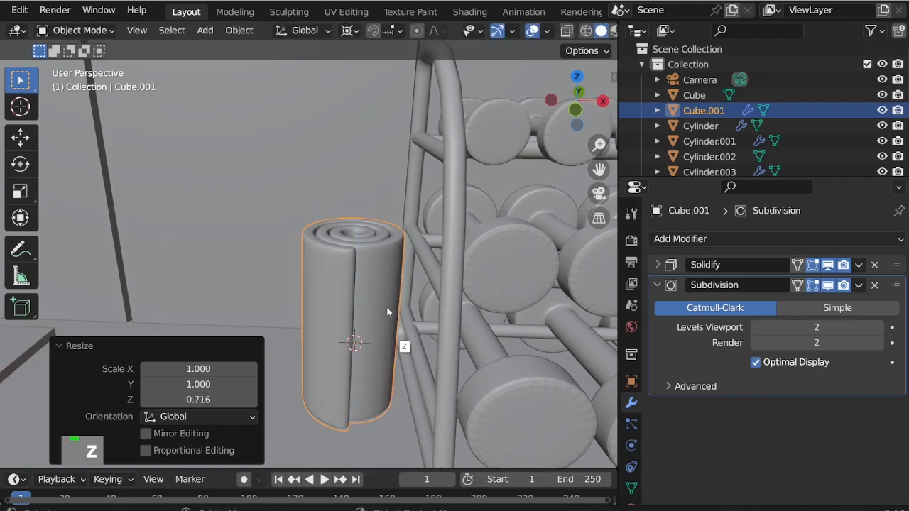
# Step: Lengthen the rolled mat by scaling it along Z by about 1.309
pyautogui.scroll(-3, 396, 262)
pyautogui.moveTo(395, 263)
pyautogui.mouseDown(button='middle')
pyautogui.moveTo(381, 305)
pyautogui.moveTo(395, 262)
pyautogui.mouseUp(button='middle')
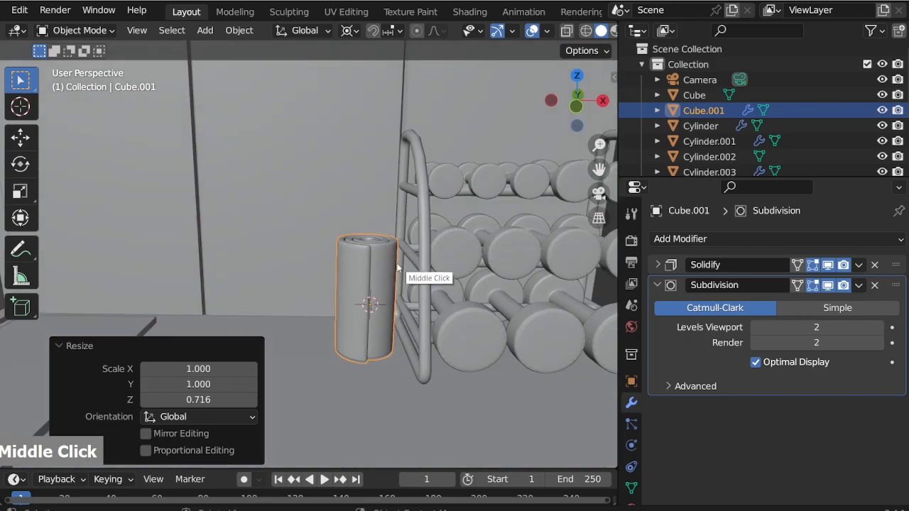
pyautogui.press('s')
pyautogui.press('z')
pyautogui.click(402, 248)
pyautogui.moveTo(401, 248); pyautogui.dragTo(370, 325, button='middle')
# Step: Raise the Subdivision modifier's viewport levels to 4
pyautogui.scroll(3, 387, 231)
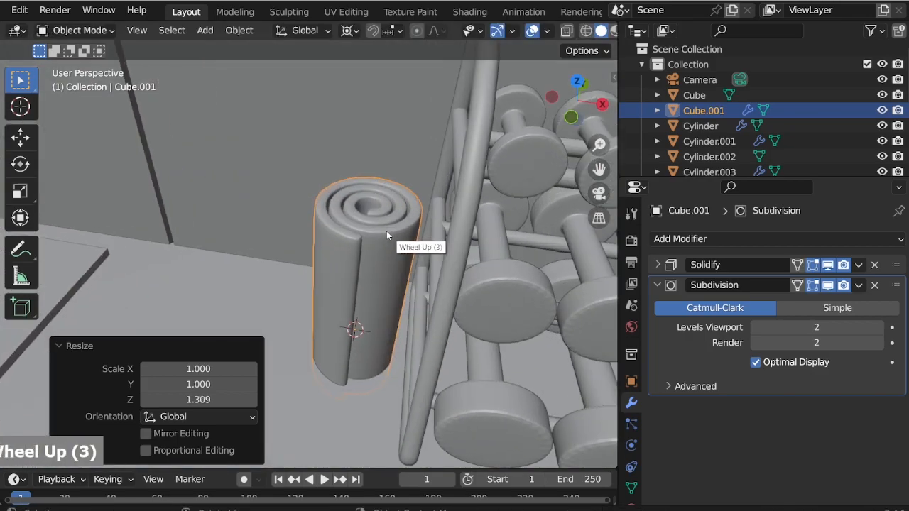
pyautogui.scroll(4, 386, 230)
pyautogui.click(879, 328)
pyautogui.click(880, 328)
pyautogui.scroll(-3, 362, 229)
pyautogui.moveTo(362, 230); pyautogui.dragTo(372, 250, button='middle')
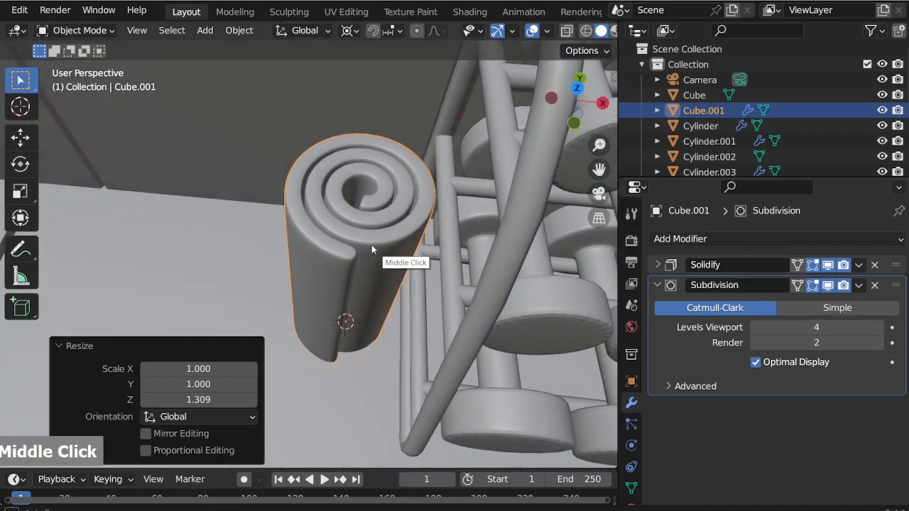
# Step: Move the rolled mat about 0.013 m in X and 0.134 m in Y from the top view
pyautogui.scroll(-4, 369, 248)
pyautogui.press('KP_7')
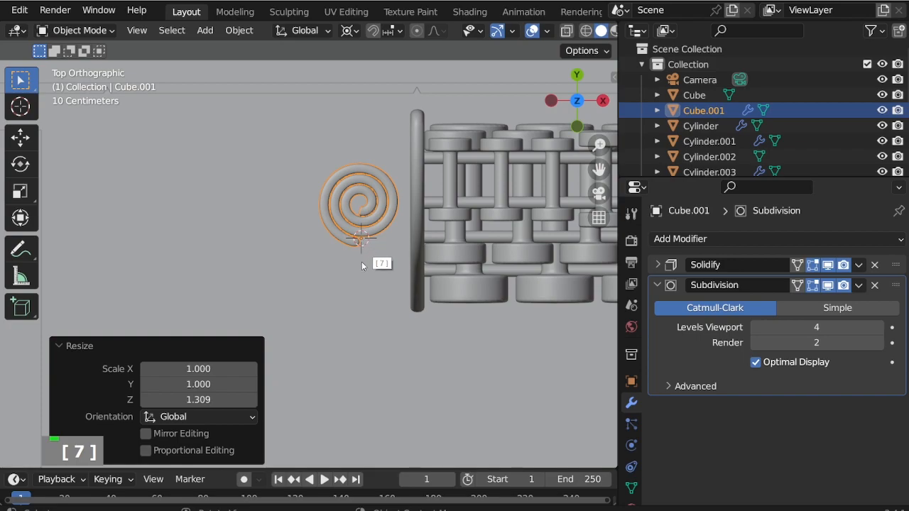
pyautogui.press('g')
pyautogui.click(360, 220)
# Step: Turn on X-ray in front view and raise the mat about 0.066 m so it stands on the floor
pyautogui.press('KP_1')
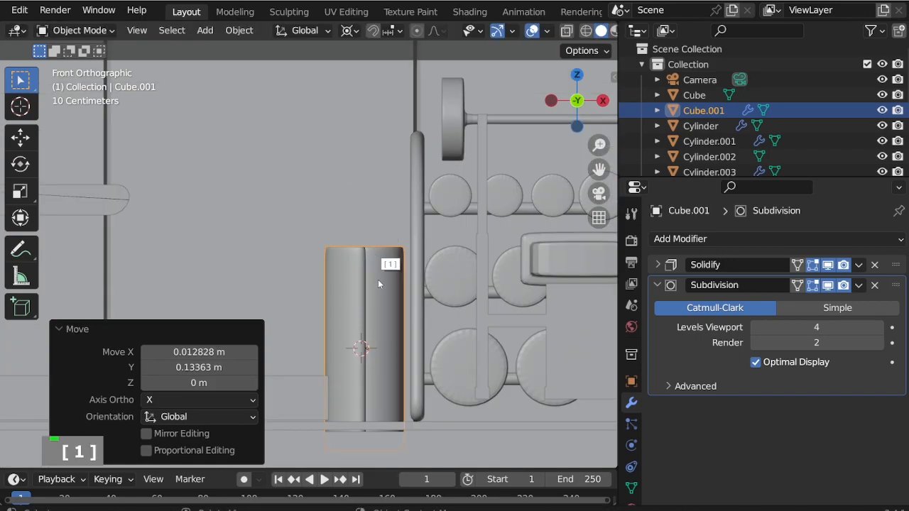
pyautogui.hotkey('alt', 'z')
pyautogui.press('g')
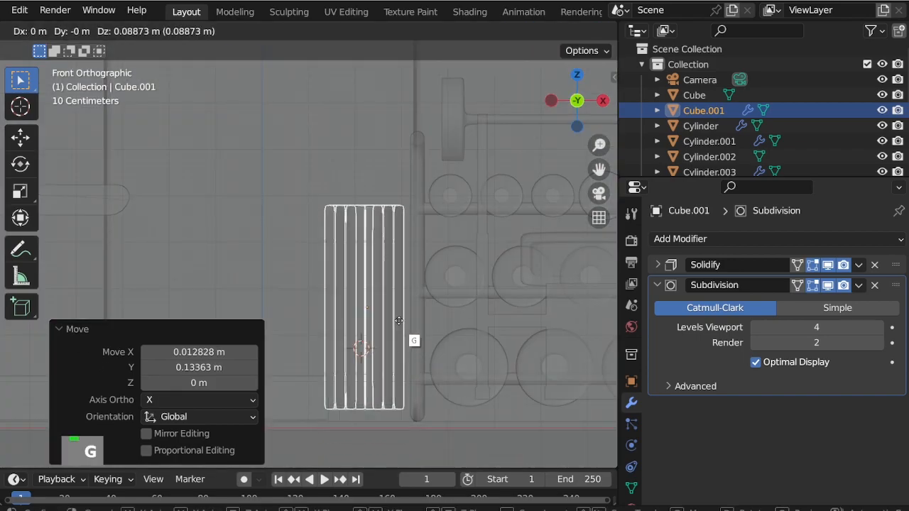
pyautogui.click(399, 331)
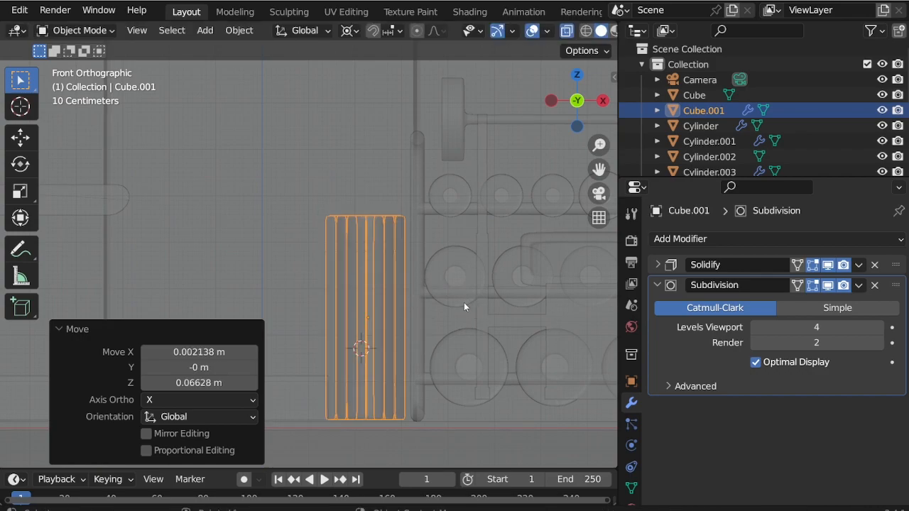
# Step: Make the roll slimmer by scaling it about 0.8 in X and Y while keeping its height
pyautogui.press('s')
pyautogui.hotkey('shift', 'z')
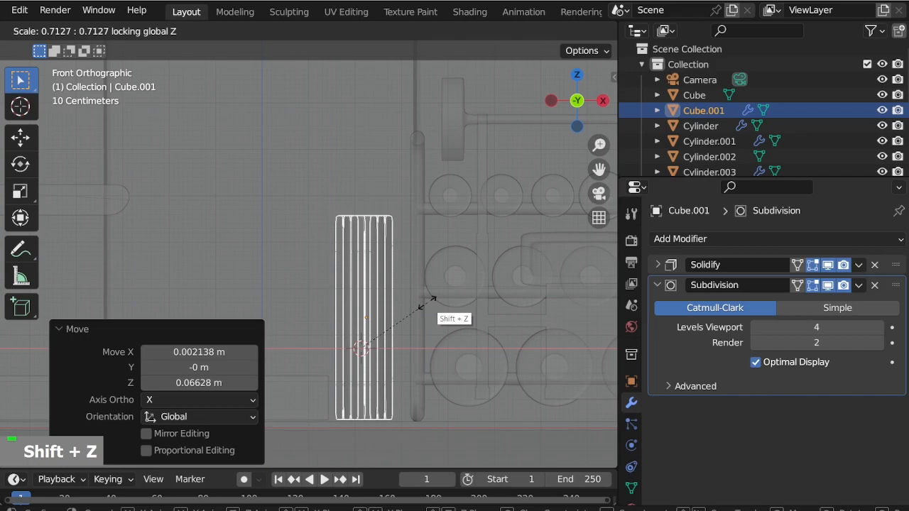
pyautogui.click(451, 305)
pyautogui.moveTo(381, 264)
pyautogui.mouseDown(button='middle')
pyautogui.moveTo(360, 359)
pyautogui.moveTo(373, 262)
pyautogui.mouseUp(button='middle')
pyautogui.press('KP_1')
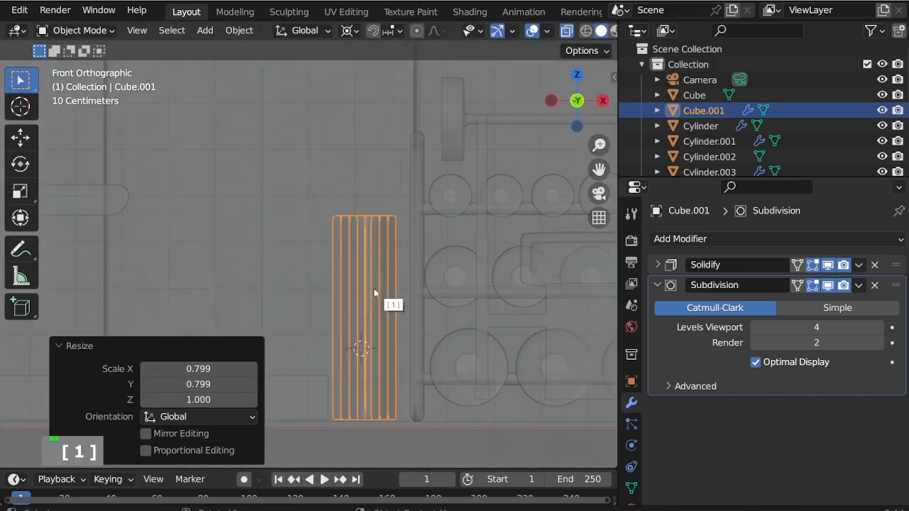
pyautogui.press('s')
pyautogui.press('Escape')
# Step: Tilt the roll about 13.8° toward the rack in front view and move it about -0.035 m in X and 0.012 m in Z
pyautogui.press('r')
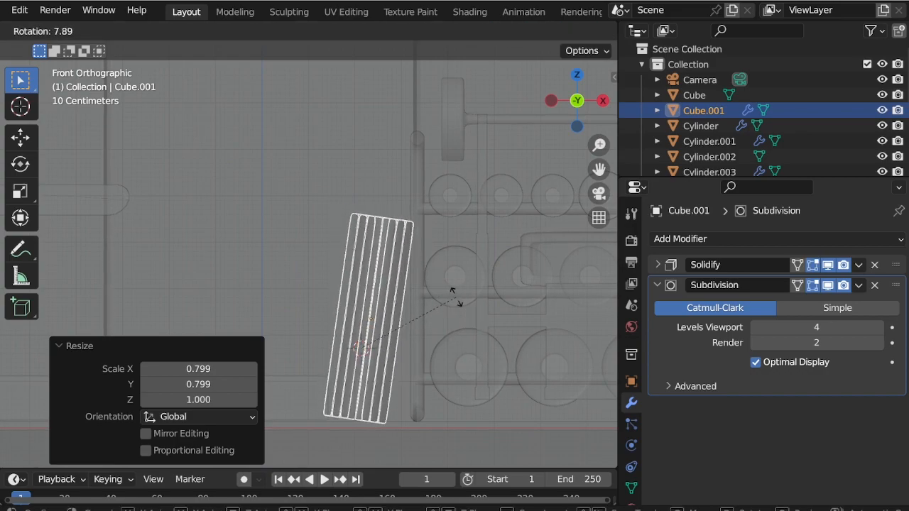
pyautogui.click(467, 300)
pyautogui.press('g')
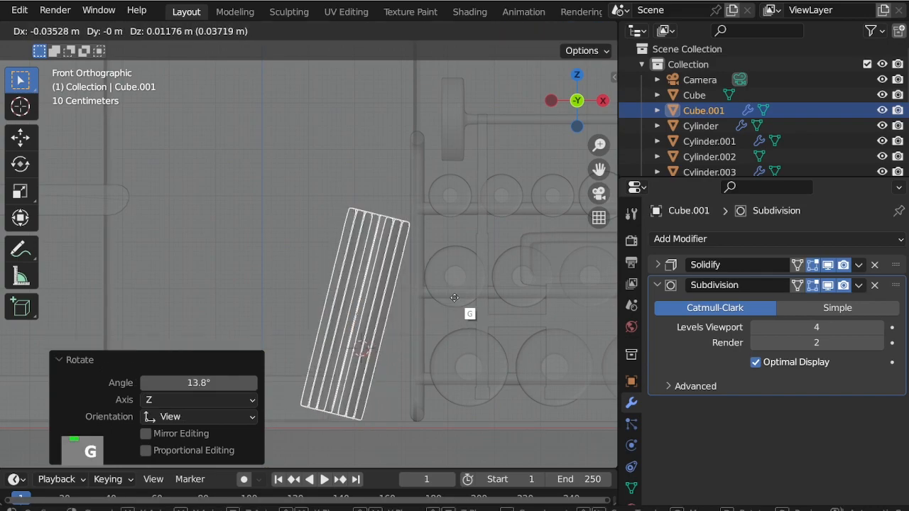
pyautogui.click(454, 298)
pyautogui.scroll(-1, 385, 229)
# Step: Set the rolled mat's origin to its geometry
pyautogui.press('KP_7')
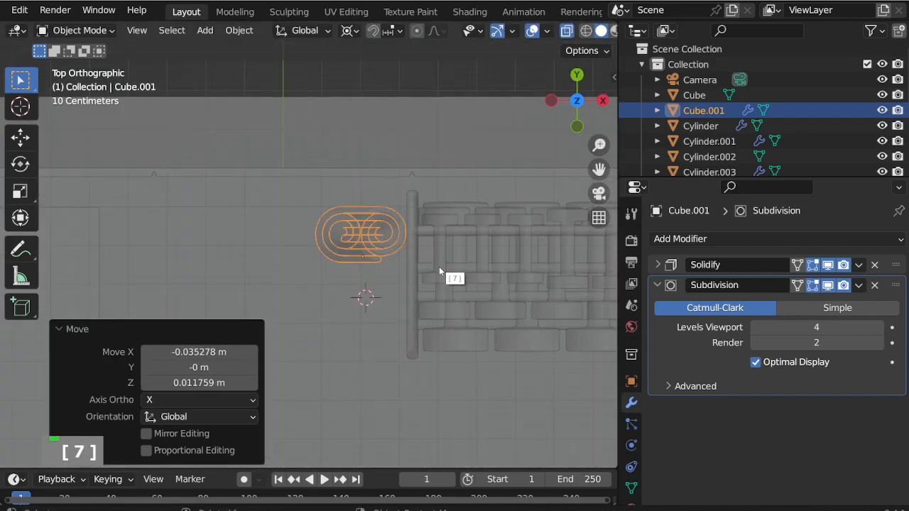
pyautogui.press('r')
pyautogui.press('Escape')
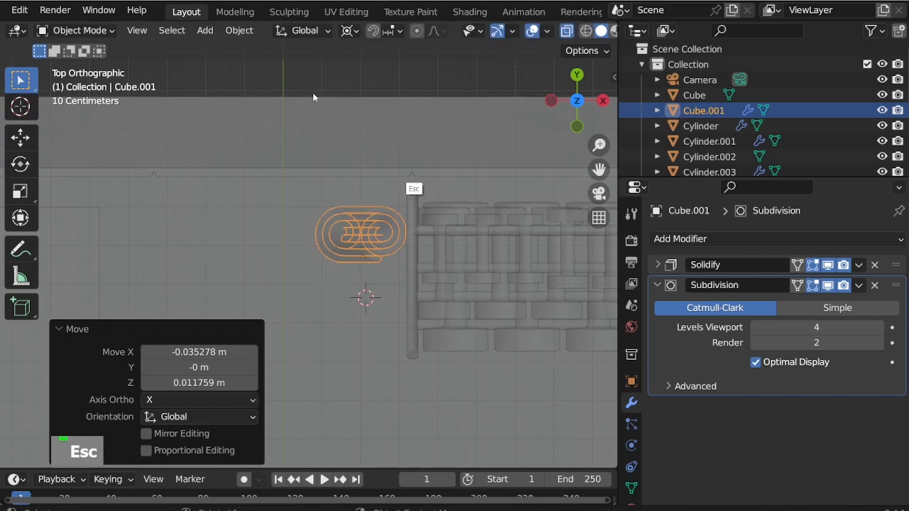
pyautogui.click(239, 30)
pyautogui.moveTo(266, 64)
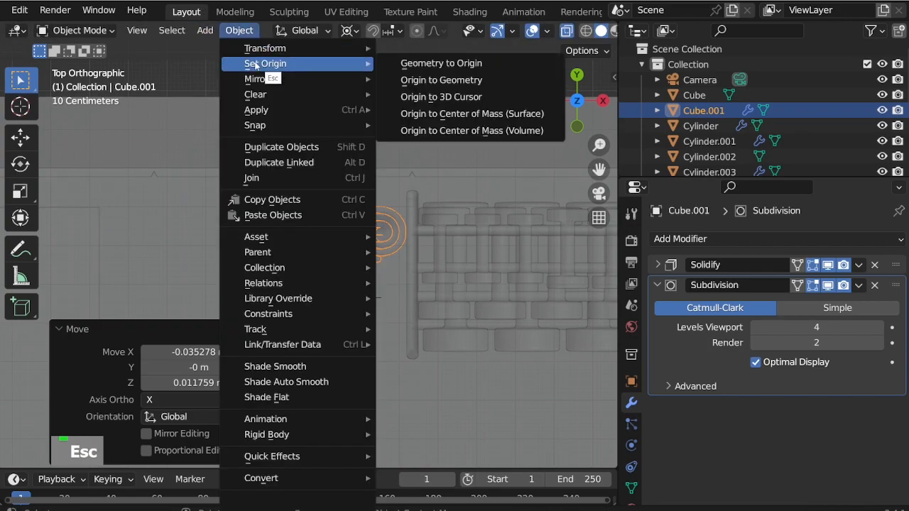
pyautogui.click(457, 82)
pyautogui.press('r')
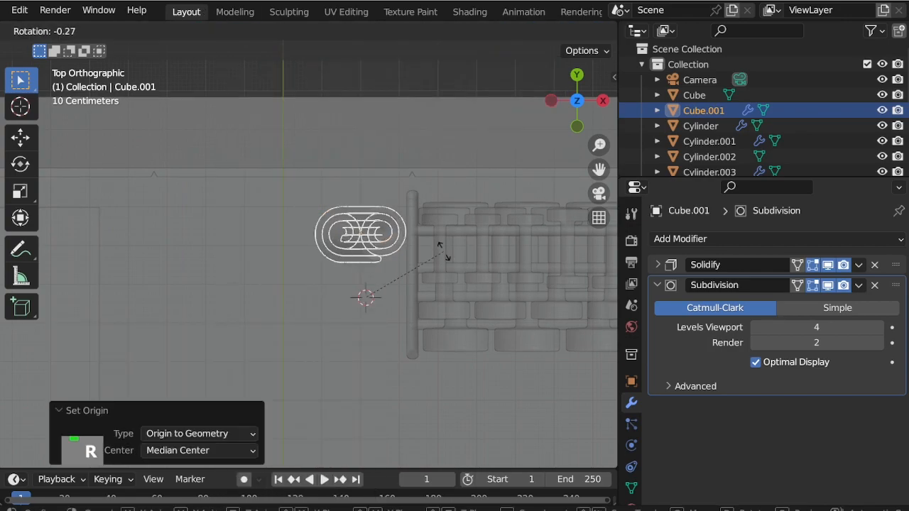
pyautogui.press('Escape')
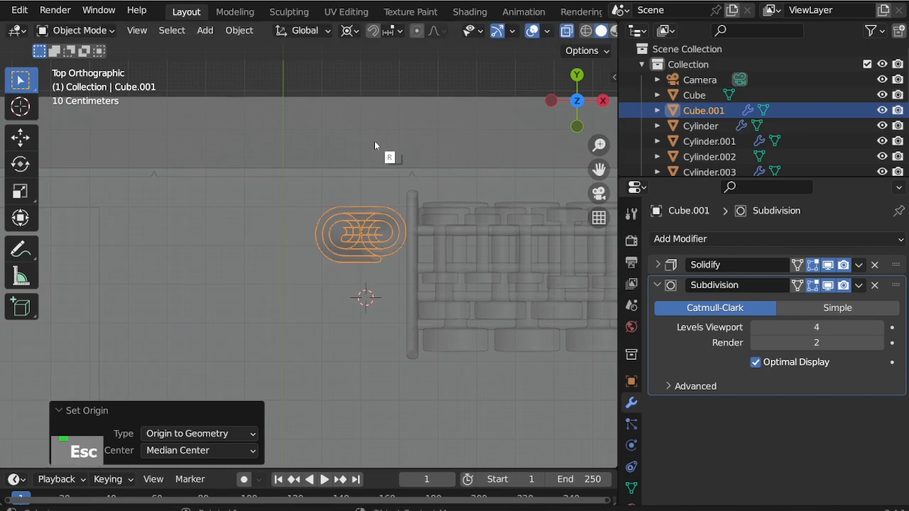
# Step: Switch the transform pivot to Median Point and rotate the mat about -46.6° in top view
pyautogui.scroll(-3, 512, 31)
pyautogui.scroll(5, 544, 32)
pyautogui.click(356, 34)
pyautogui.click(384, 82)
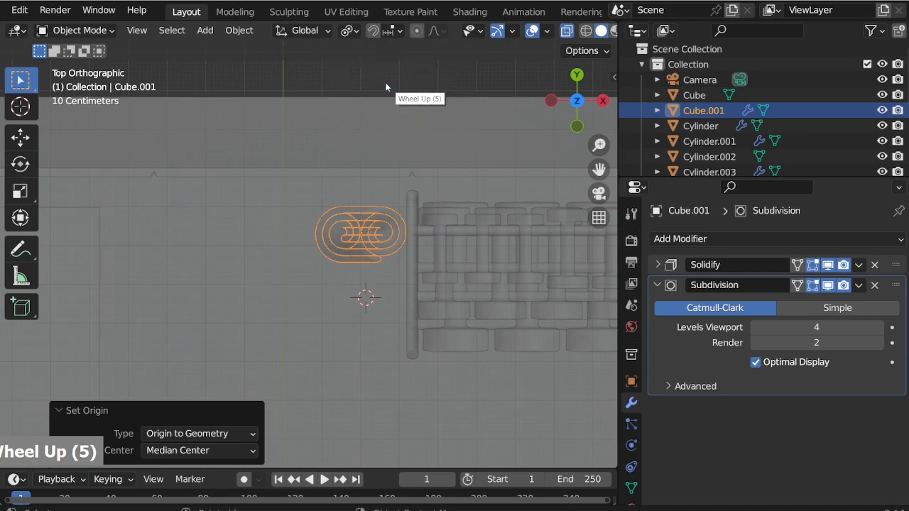
pyautogui.click(353, 31)
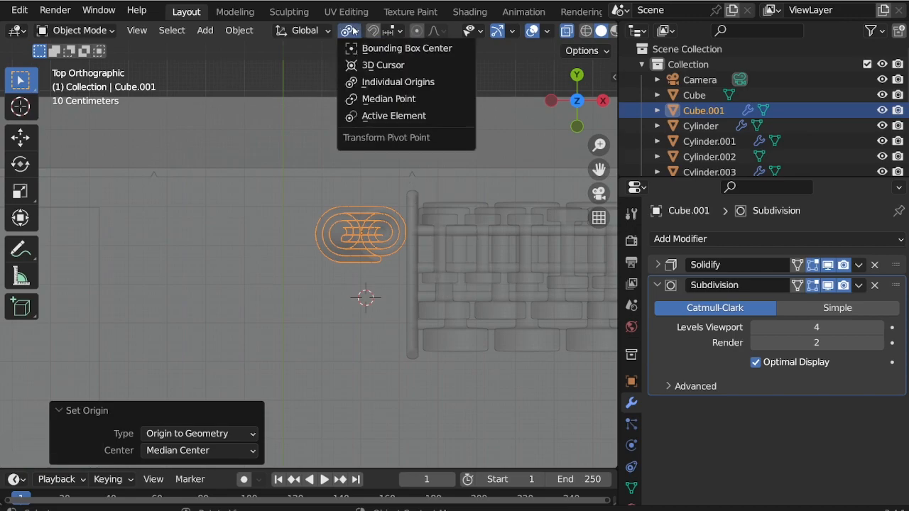
pyautogui.click(412, 99)
pyautogui.press('r')
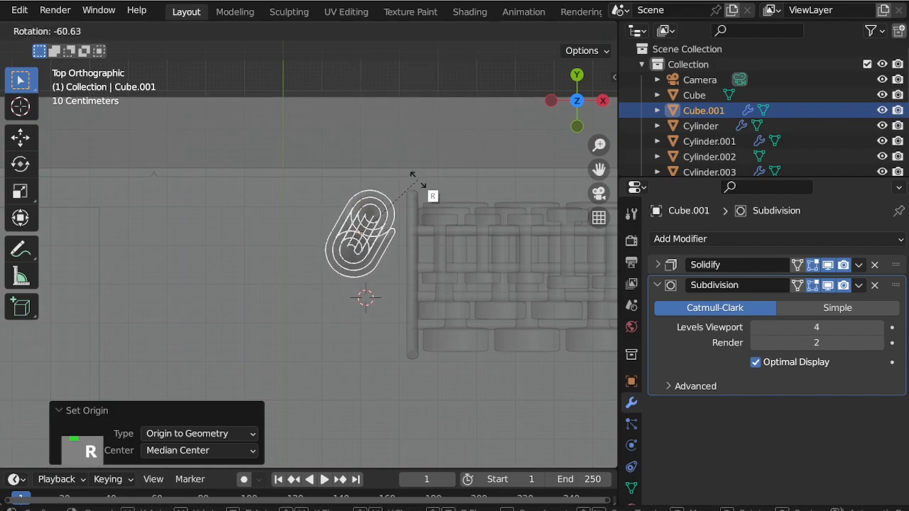
pyautogui.click(437, 190)
# Step: Turn off X-ray and move the mat about 0.031 m along X toward the weight rack
pyautogui.hotkey('alt', 'z')
pyautogui.moveTo(386, 267); pyautogui.dragTo(382, 204, button='middle')
pyautogui.scroll(-3, 384, 198)
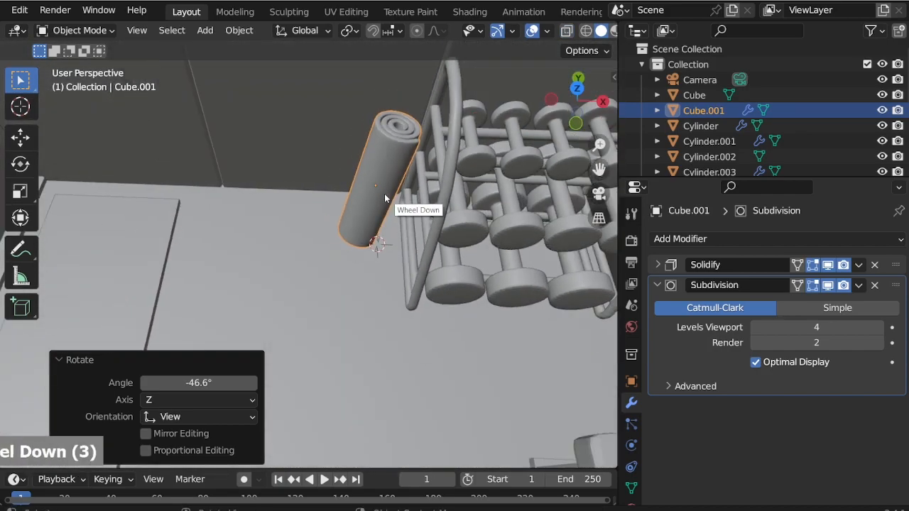
pyautogui.scroll(-2, 384, 195)
pyautogui.press('g')
pyautogui.press('x')
pyautogui.click(403, 213)
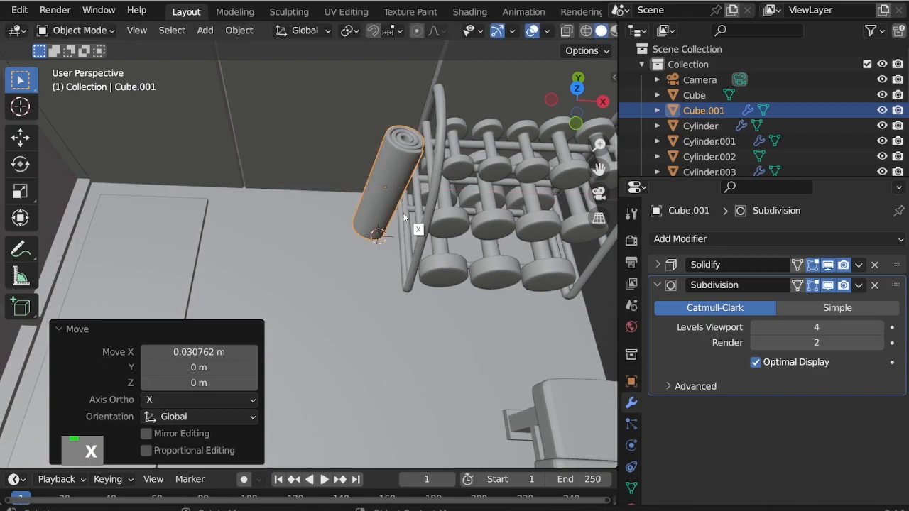
# Step: Duplicate the mat in top view, offset the copy about -0.146 m in X, and rotate it about -37.5°
pyautogui.moveTo(404, 213); pyautogui.dragTo(391, 140, button='middle')
pyautogui.scroll(2, 391, 140)
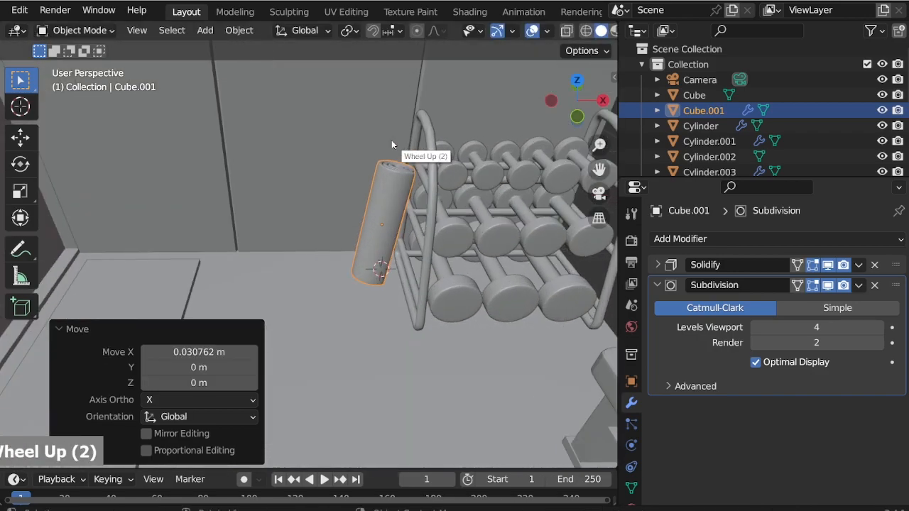
pyautogui.press('KP_7')
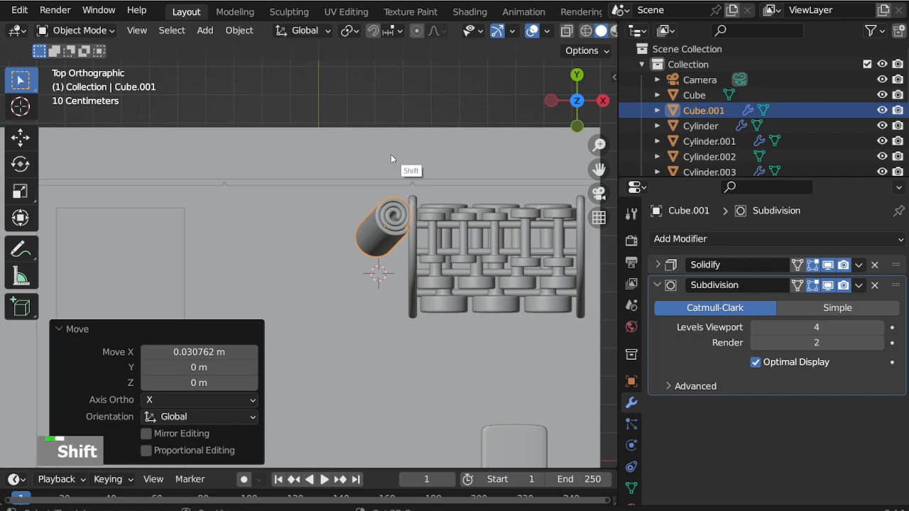
pyautogui.hotkey('shift', 'd')
pyautogui.click(349, 159)
pyautogui.press('r')
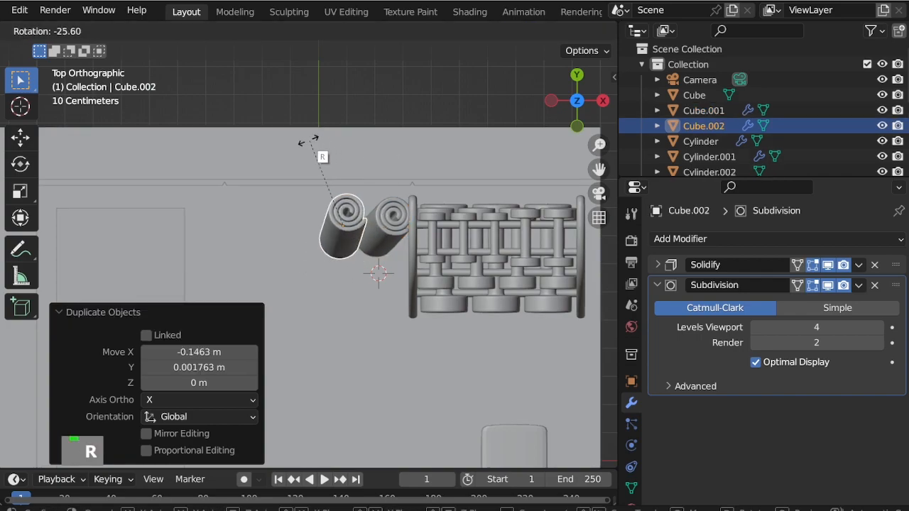
pyautogui.click(301, 148)
# Step: Move the mat copy about 0.026 m in Y, then shift it about -0.026 m along X away from the first mat
pyautogui.press('g')
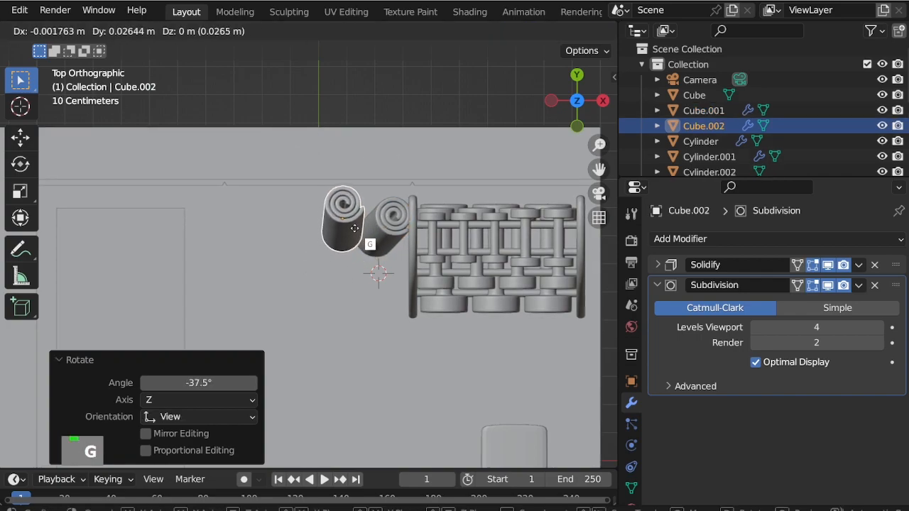
pyautogui.click(360, 236)
pyautogui.moveTo(361, 236); pyautogui.dragTo(349, 95, button='middle')
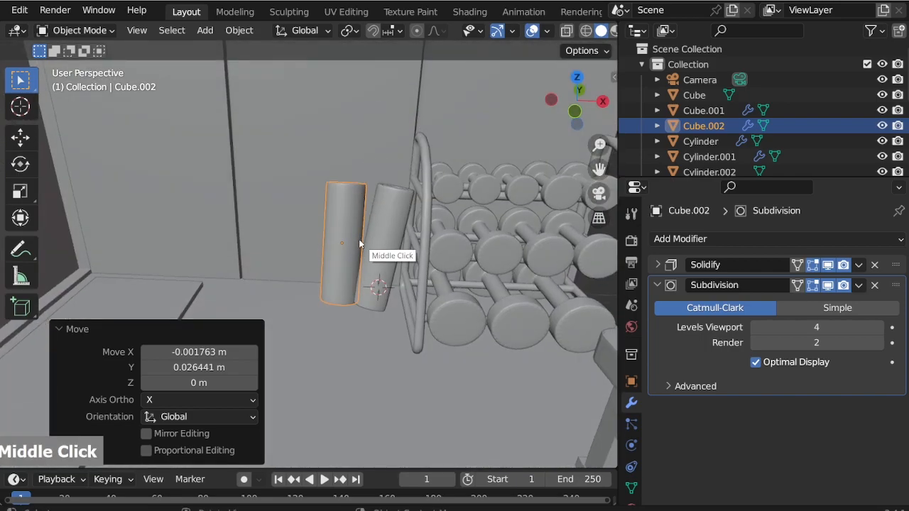
pyautogui.press('g')
pyautogui.press('x')
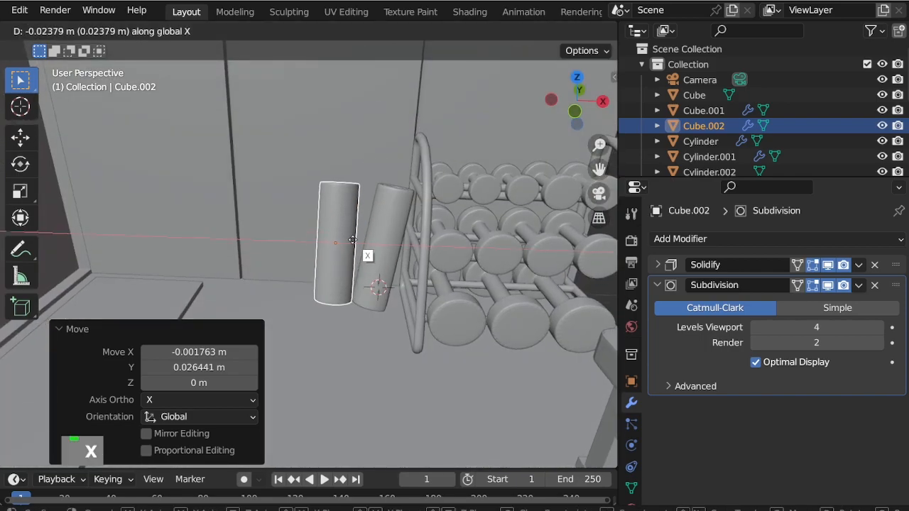
pyautogui.click(353, 240)
# Step: Examine the placement of the two mats and the weight rack within the room
pyautogui.moveTo(353, 240); pyautogui.dragTo(387, 237, button='middle')
pyautogui.scroll(-2, 336, 239)
pyautogui.scroll(2, 326, 214)
pyautogui.moveTo(326, 214); pyautogui.dragTo(379, 240, button='middle')
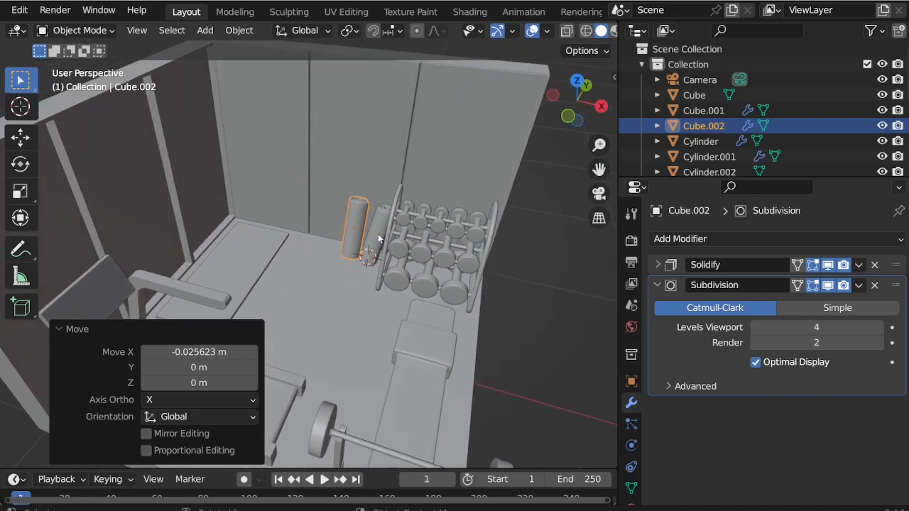
pyautogui.scroll(4, 442, 212)
pyautogui.moveTo(338, 267); pyautogui.dragTo(369, 251, button='middle')
pyautogui.scroll(1, 331, 256)
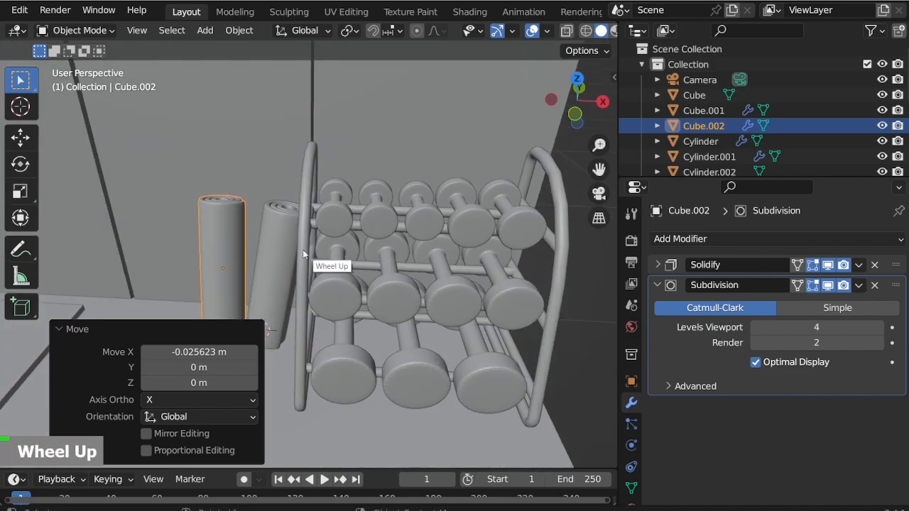
# Step: Widen the weight rack by moving its side frame nearest the mats about -0.17 m along X in Edit Mode with X-ray on
pyautogui.click(321, 261)
pyautogui.click(77, 30)
pyautogui.click(74, 62)
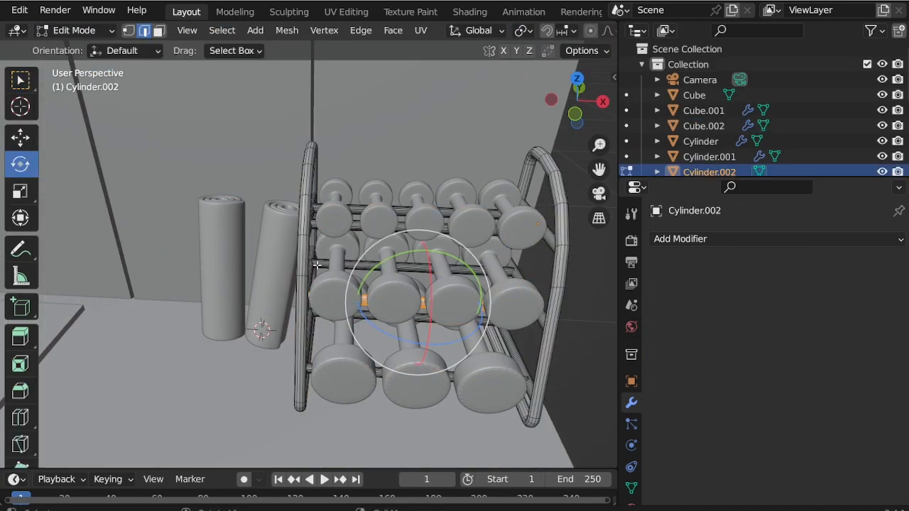
pyautogui.hotkey('alt', 'z')
pyautogui.moveTo(282, 327); pyautogui.dragTo(186, 111)
pyautogui.press('g')
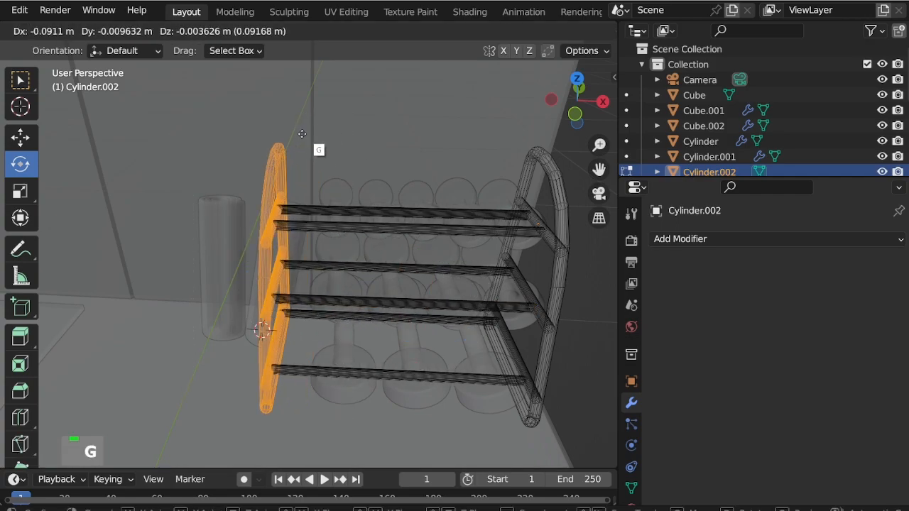
pyautogui.press('x')
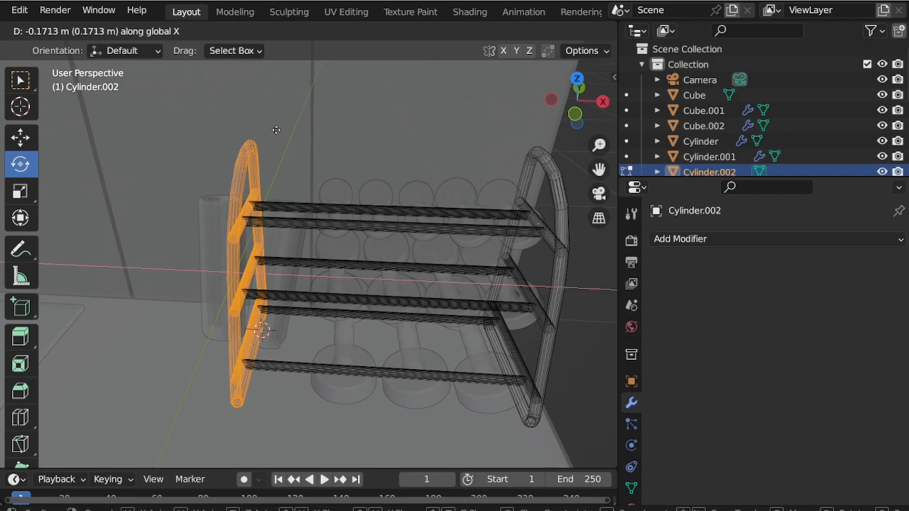
pyautogui.click(262, 132)
pyautogui.click(85, 30)
pyautogui.click(81, 49)
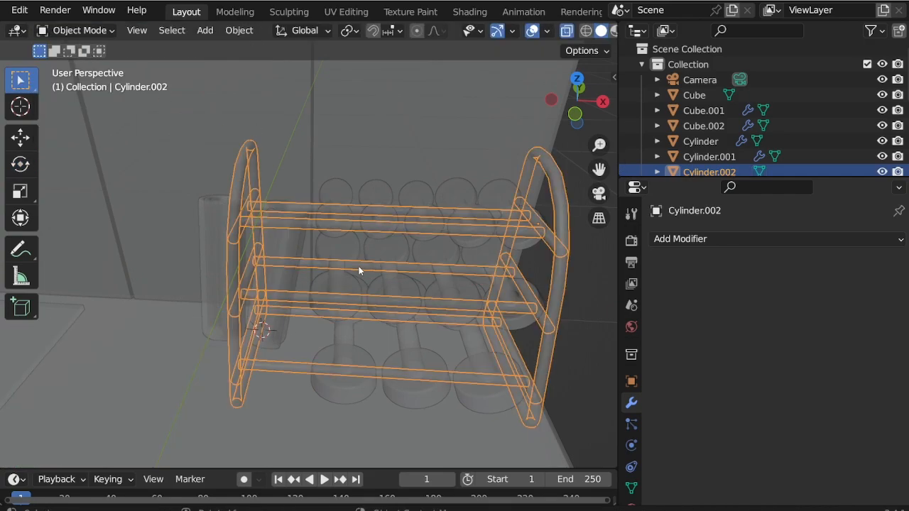
pyautogui.hotkey('alt', 'z')
# Step: Move the small top-shelf dumbbells about -0.164 m along X and set the larger top-shelf dumbbells' array count to 3
pyautogui.click(331, 218)
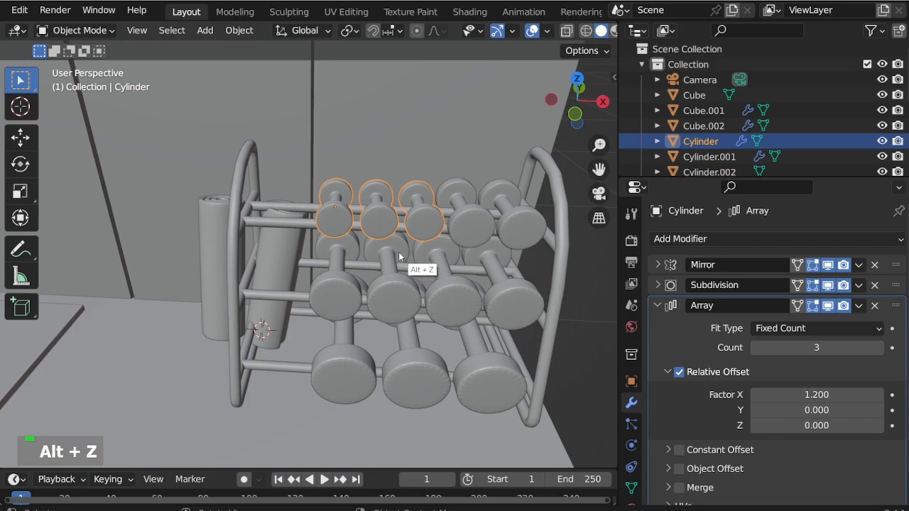
pyautogui.press('g')
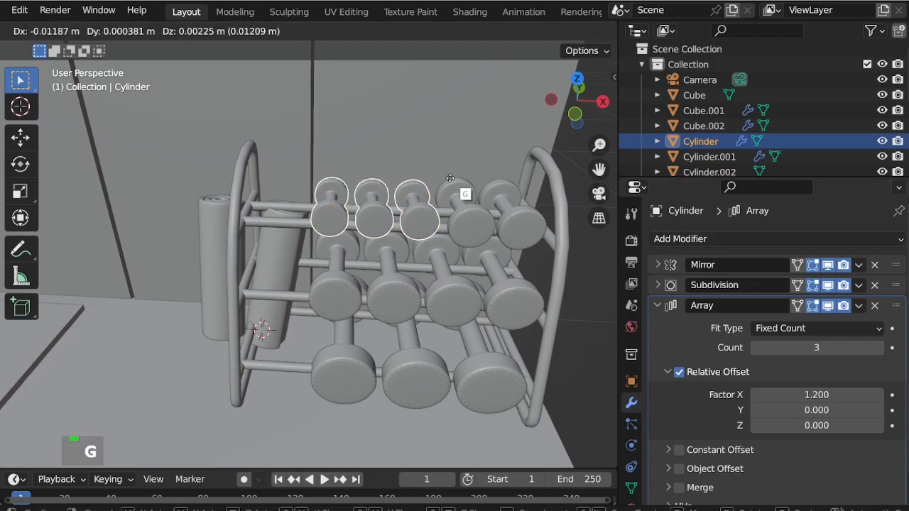
pyautogui.press('z')
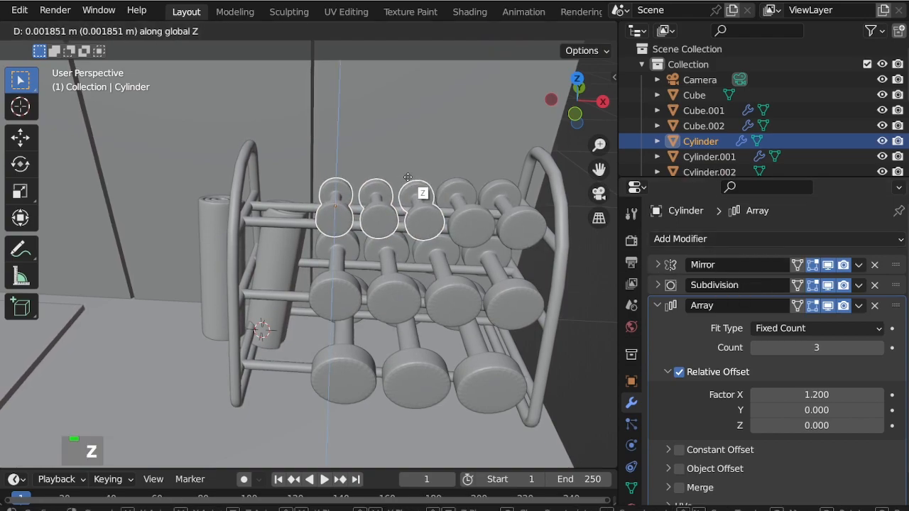
pyautogui.press('x')
pyautogui.click(393, 179)
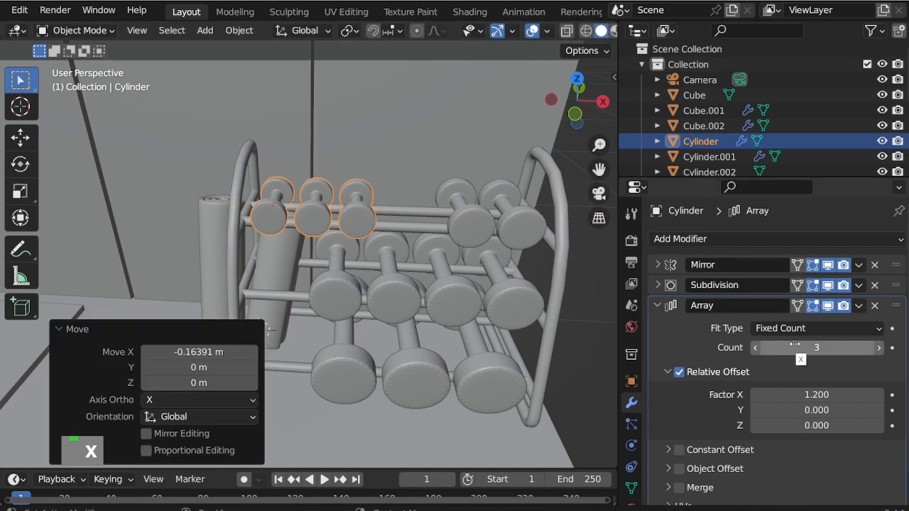
pyautogui.click(482, 219)
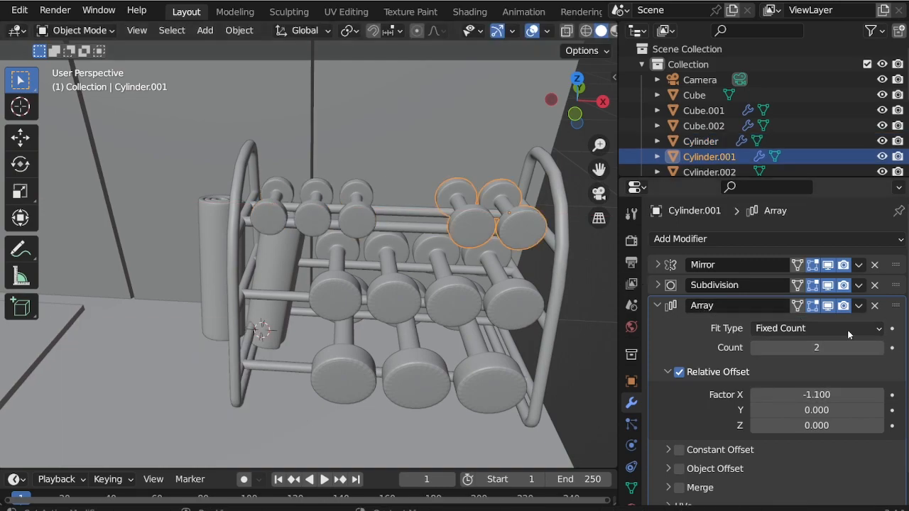
pyautogui.click(880, 348)
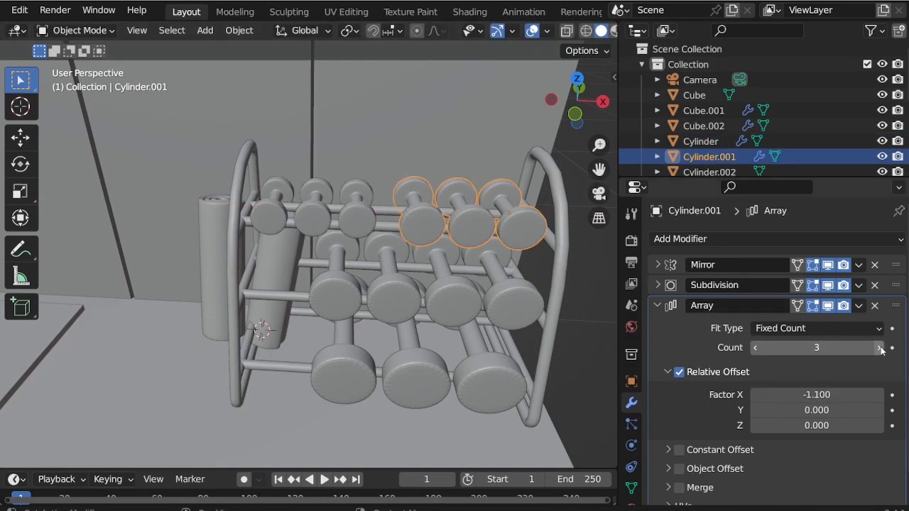
# Step: Set the middle-shelf dumbbells' array relative offset Factor X to -1.3 and move them about -0.041 m along X
pyautogui.click(331, 296)
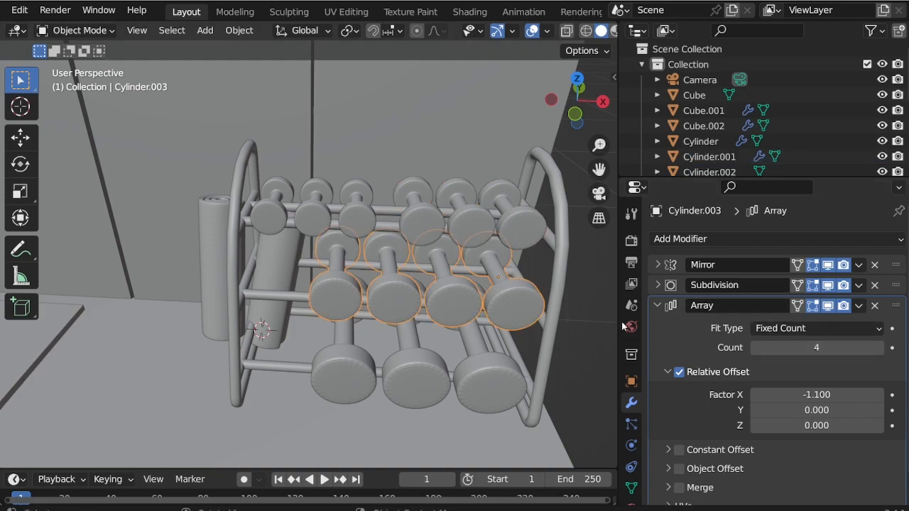
pyautogui.click(812, 395)
pyautogui.write('-')
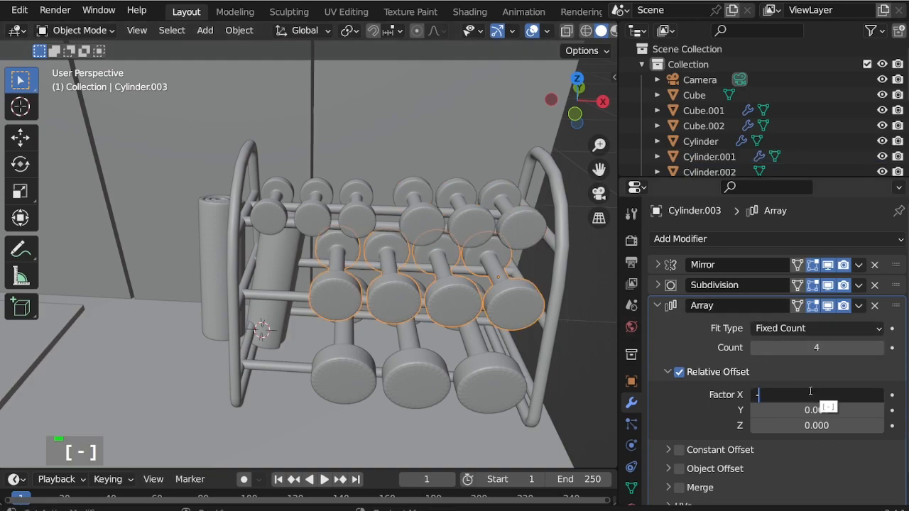
pyautogui.write('1.3')
pyautogui.press('Return')
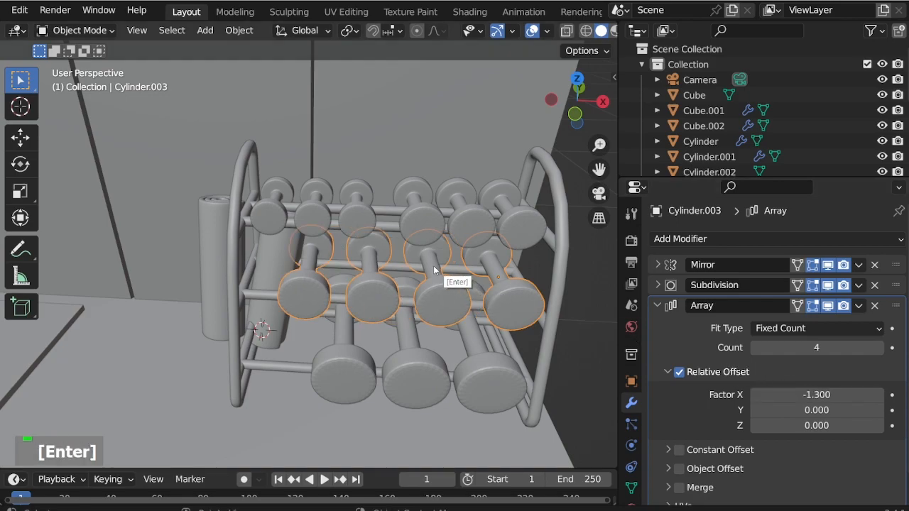
pyautogui.press('g')
pyautogui.press('x')
pyautogui.click(387, 333)
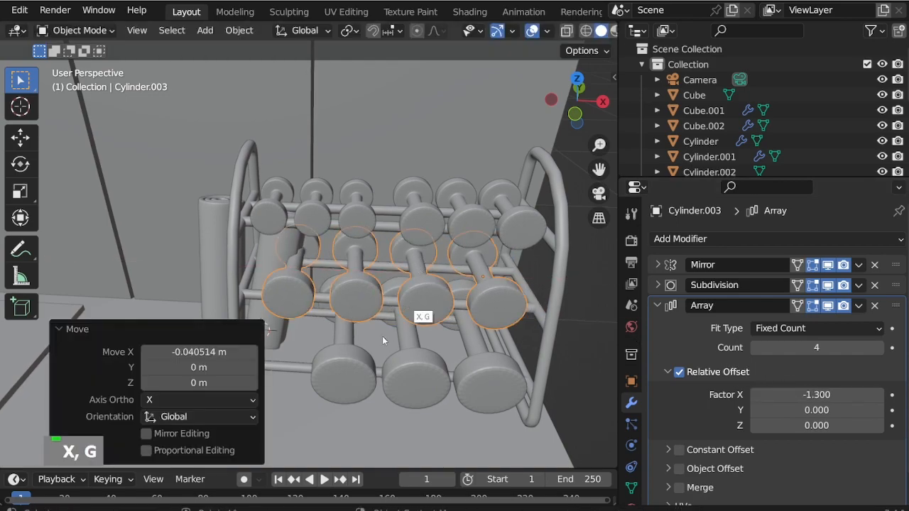
# Step: Set the bottom-shelf dumbbells' array count to 4 and move them about 0.01 m along X
pyautogui.click(361, 372)
pyautogui.click(879, 348)
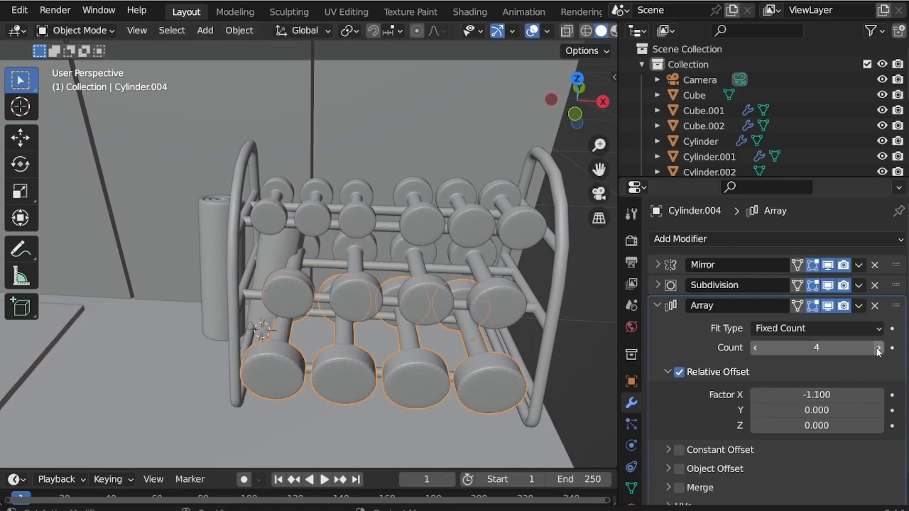
pyautogui.press('g')
pyautogui.press('x')
pyautogui.click(468, 388)
# Step: Move the two rolled-up mats along X, away from the weight rack, and deselect them
pyautogui.scroll(-2, 518, 329)
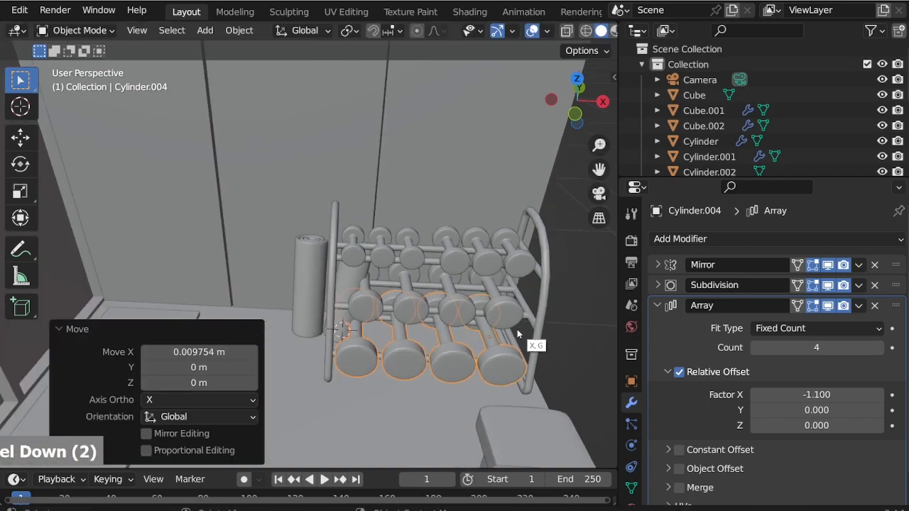
pyautogui.click(345, 274)
pyautogui.keyDown('shift'); pyautogui.click(344, 274); pyautogui.keyUp('shift')
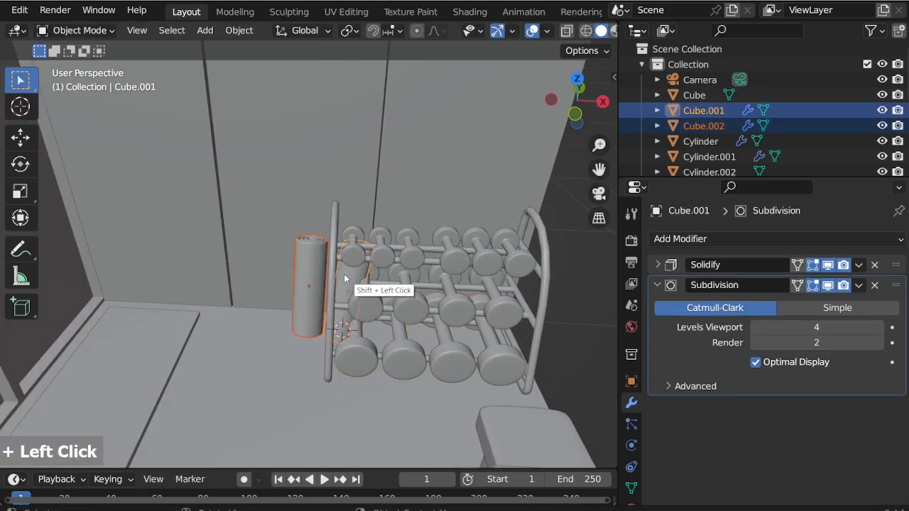
pyautogui.press('g')
pyautogui.press('x')
pyautogui.click(280, 244)
pyautogui.scroll(-3, 280, 248)
pyautogui.moveTo(279, 249); pyautogui.dragTo(355, 266, button='middle')
pyautogui.click(483, 354)
# Step: Check the gym layout through the camera view and save the file
pyautogui.moveTo(482, 354); pyautogui.dragTo(407, 358, button='middle')
pyautogui.press('KP_0')
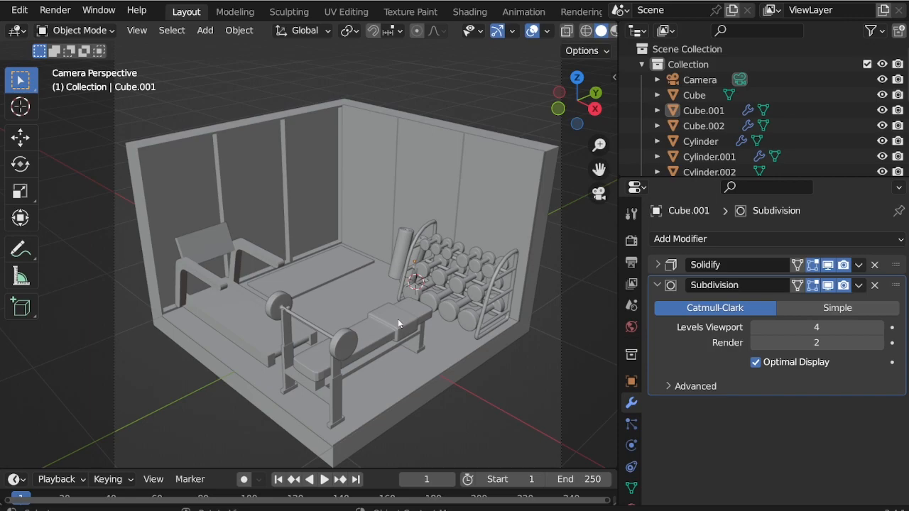
pyautogui.scroll(3, 393, 267)
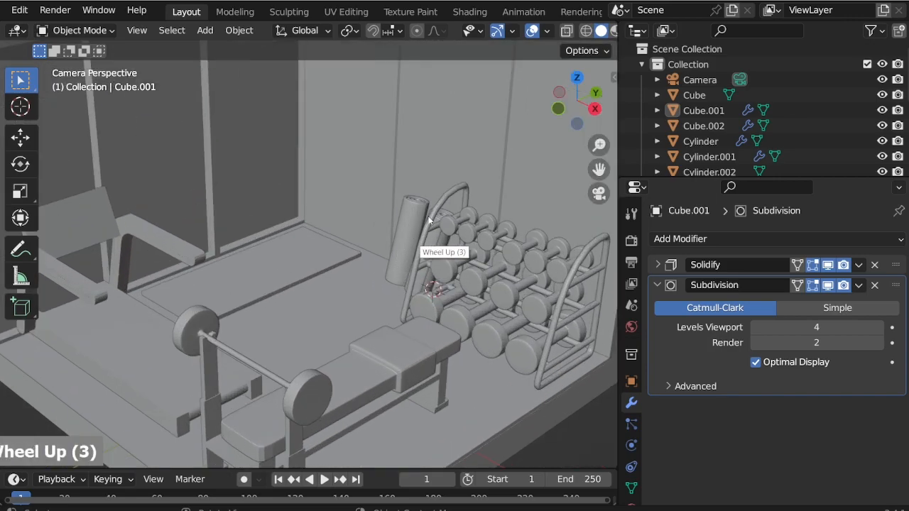
pyautogui.scroll(-3, 472, 171)
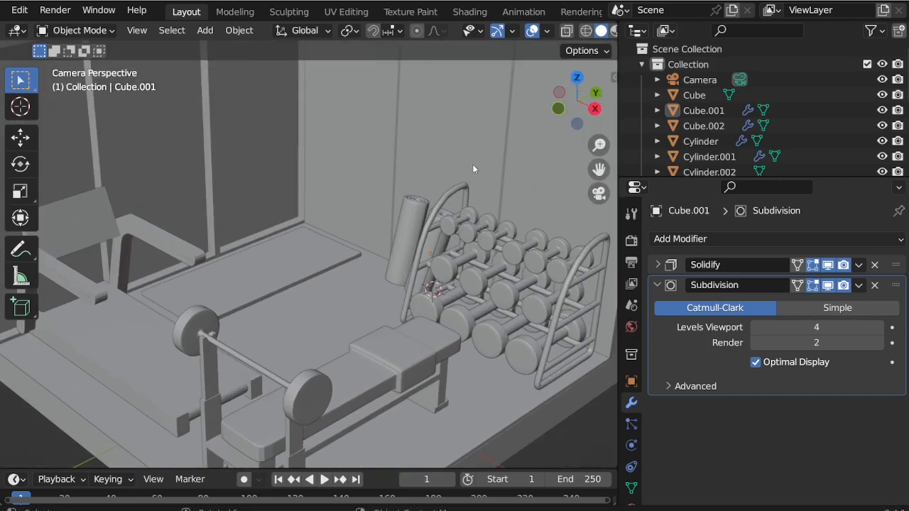
pyautogui.scroll(-1, 448, 245)
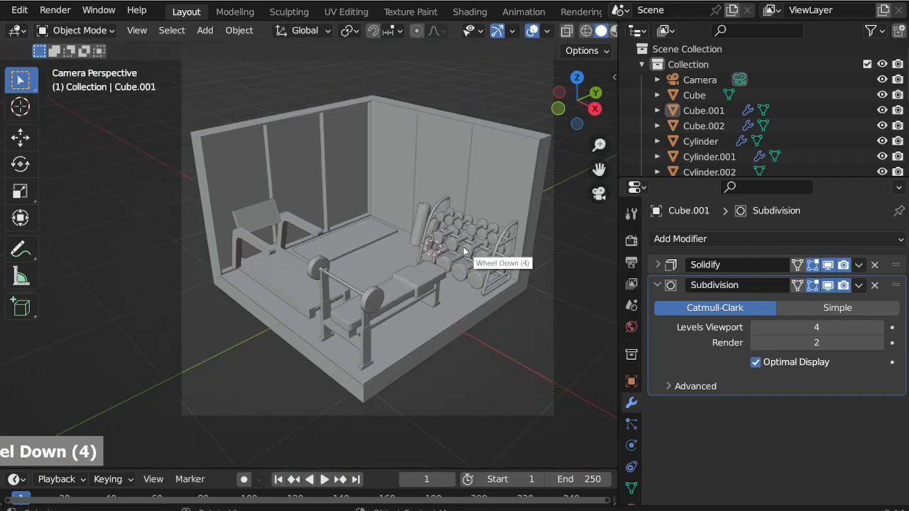
pyautogui.scroll(1, 526, 193)
pyautogui.hotkey('ctrl', 's')
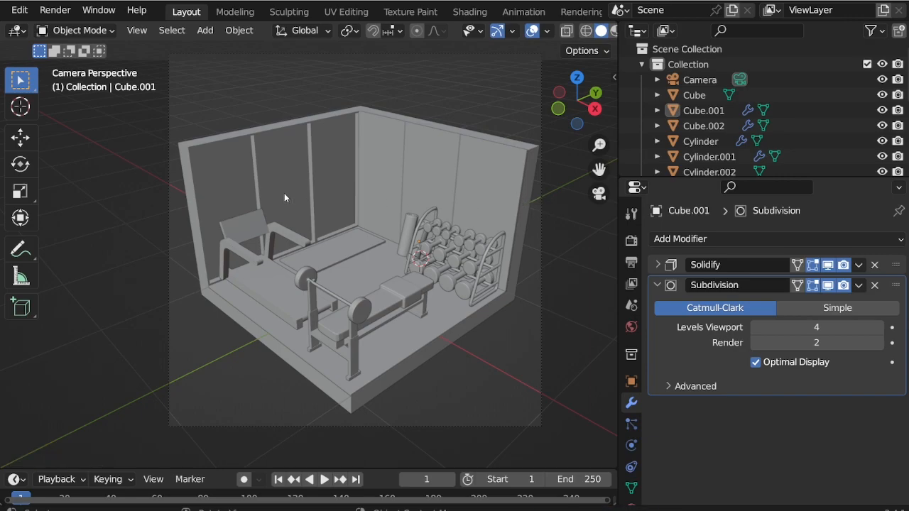
# Step: Rename the room object's material to "wall"
pyautogui.scroll(-7, 631, 433)
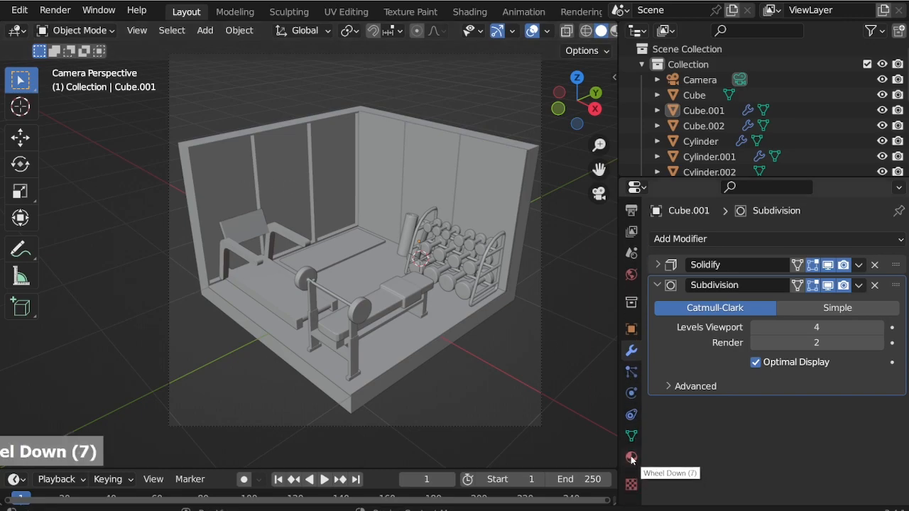
pyautogui.click(631, 457)
pyautogui.click(240, 171)
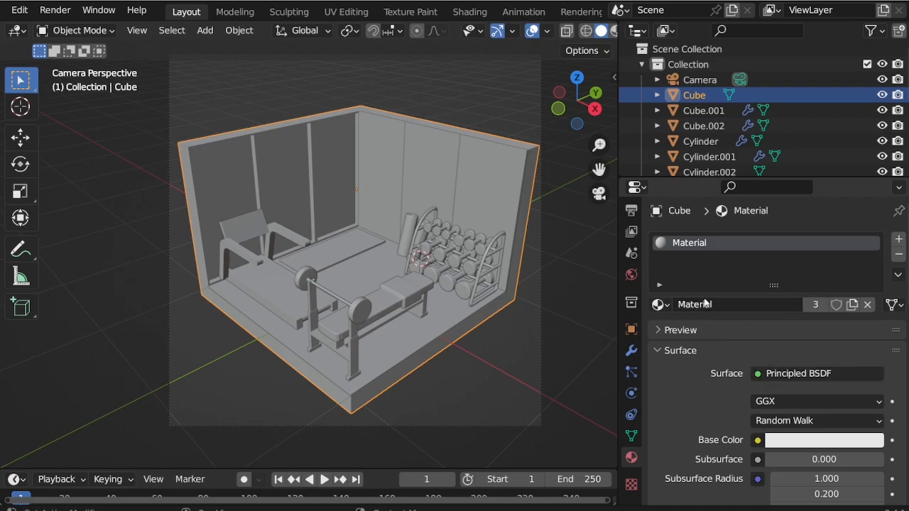
pyautogui.doubleClick(697, 244)
pyautogui.write('wall')
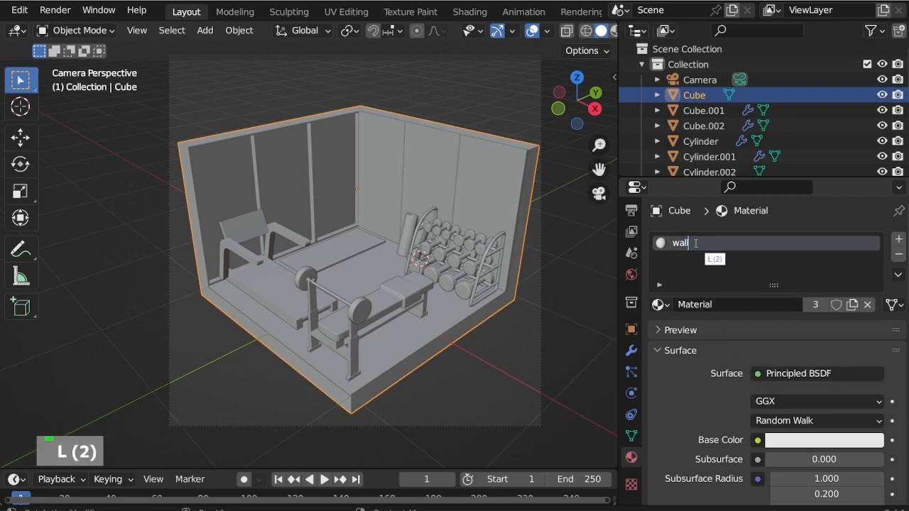
pyautogui.press('Return')
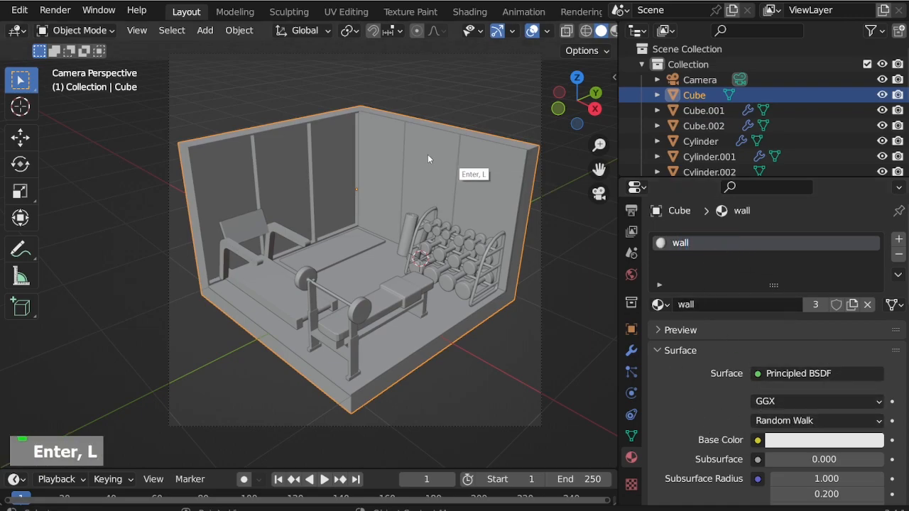
# Step: Add a second material slot to the room with a new material named "window" and a light green base color
pyautogui.click(898, 241)
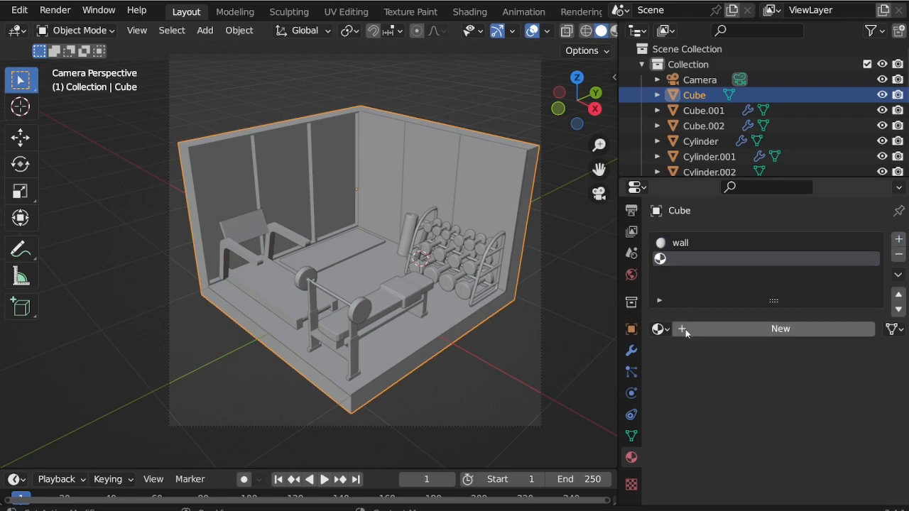
pyautogui.click(687, 328)
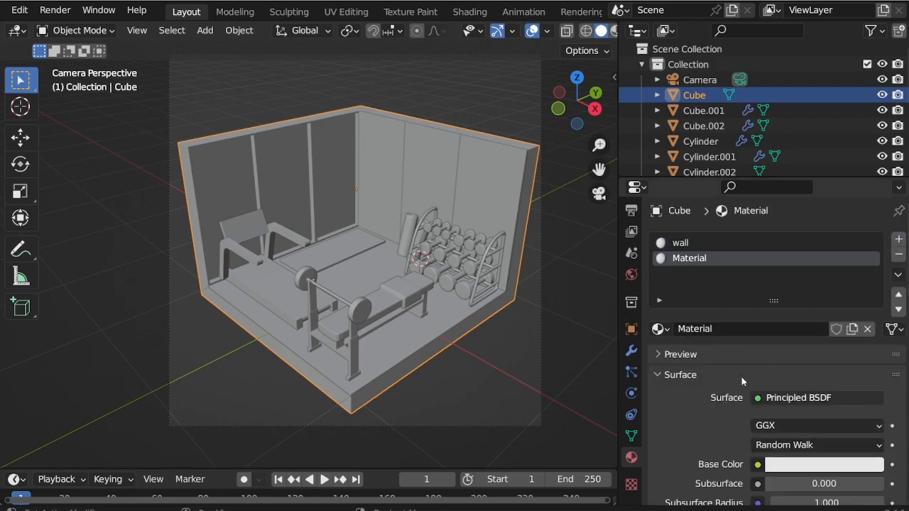
pyautogui.doubleClick(690, 259)
pyautogui.write('im')
pyautogui.press('BackSpace')
pyautogui.press('BackSpace')
pyautogui.write('wi')
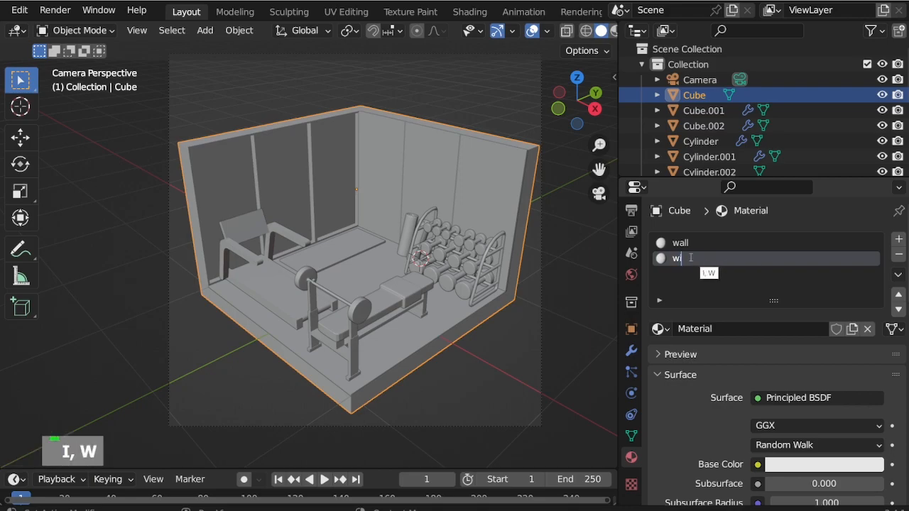
pyautogui.write('ndow')
pyautogui.press('Return')
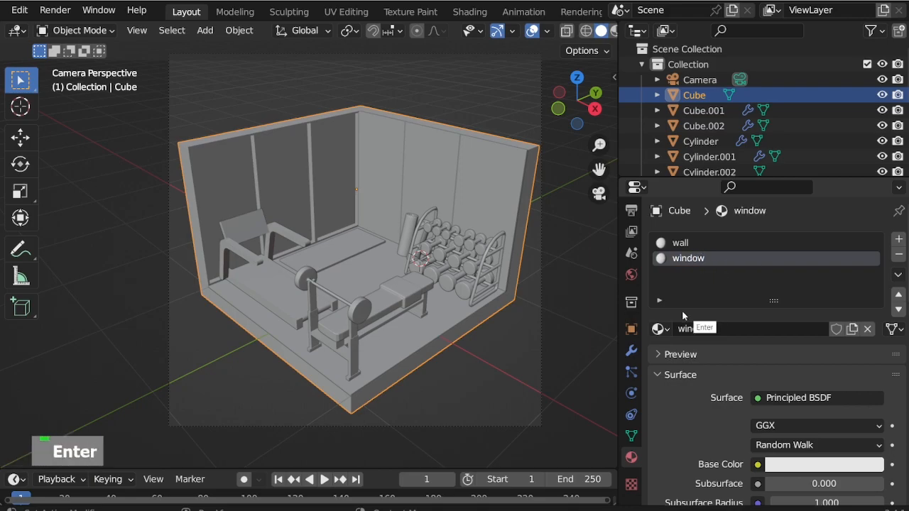
pyautogui.click(847, 466)
pyautogui.click(772, 282)
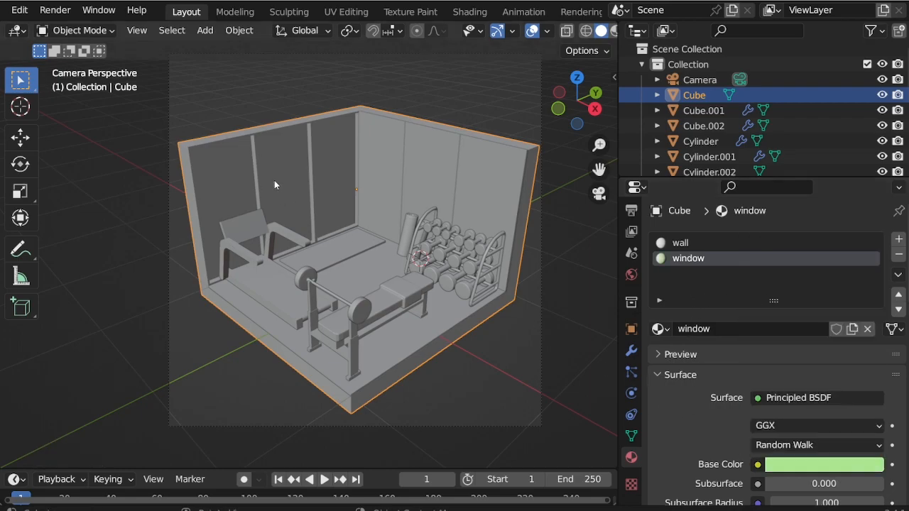
# Step: Assign the window material to the room's three window pane faces in Edit Mode with face selection
pyautogui.click(114, 32)
pyautogui.click(92, 64)
pyautogui.click(229, 185)
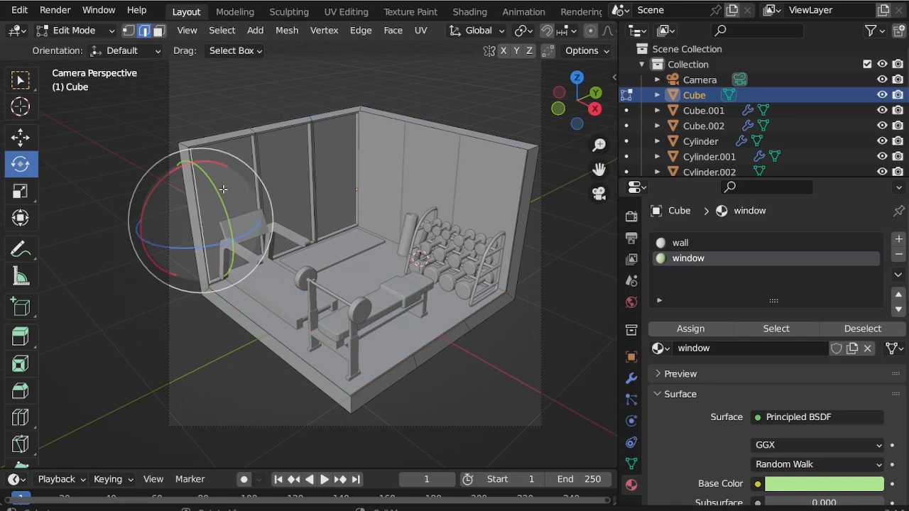
pyautogui.press('w')
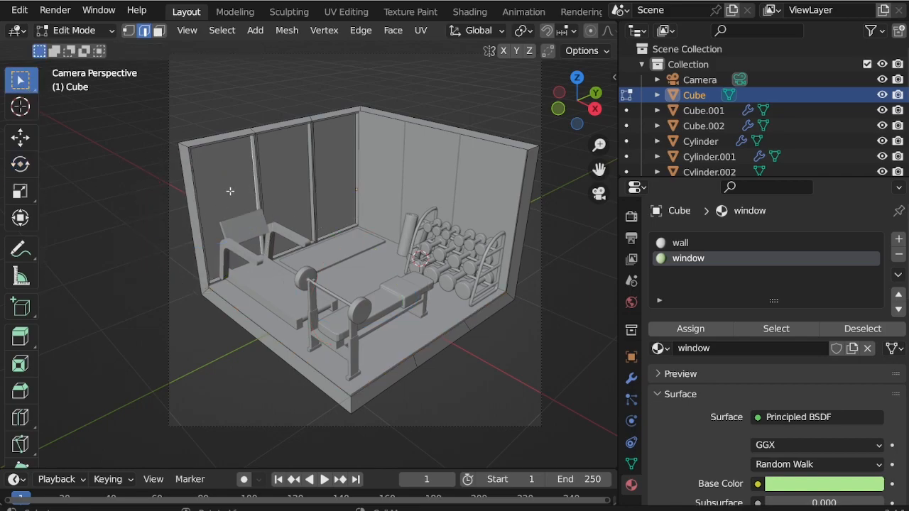
pyautogui.press('3')
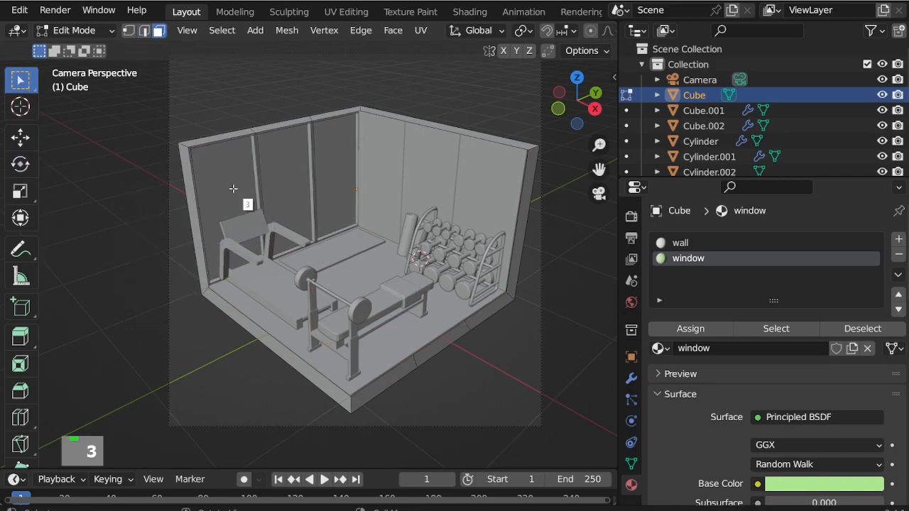
pyautogui.click(255, 192)
pyautogui.keyDown('shift'); pyautogui.click(282, 181); pyautogui.keyUp('shift')
pyautogui.keyDown('shift'); pyautogui.click(328, 189); pyautogui.keyUp('shift')
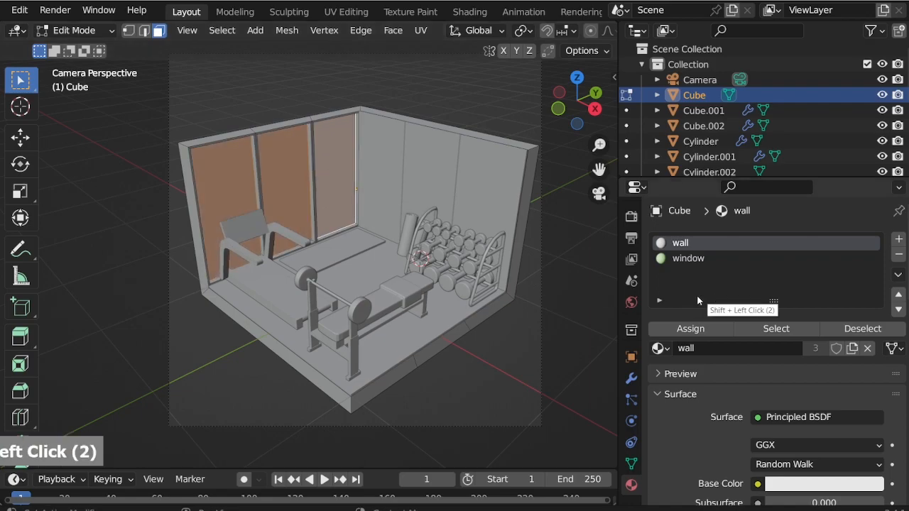
pyautogui.click(688, 258)
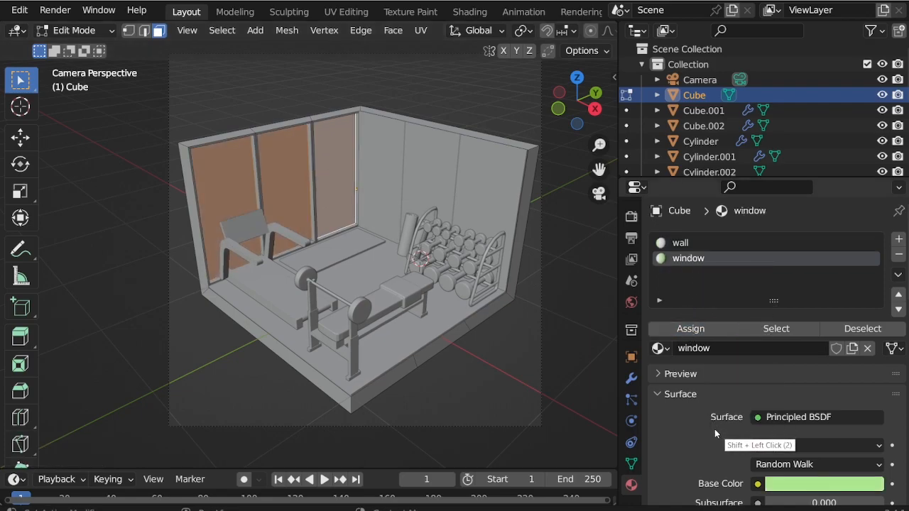
# Step: Set the window material's Emission color to white and return to Object Mode
pyautogui.scroll(-20, 703, 391)
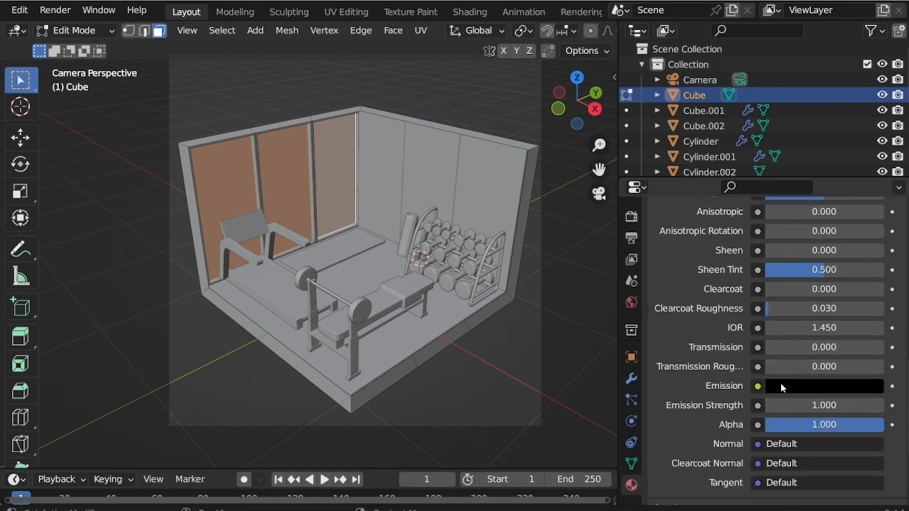
pyautogui.click(781, 384)
pyautogui.moveTo(871, 221); pyautogui.dragTo(856, 188)
pyautogui.click(77, 31)
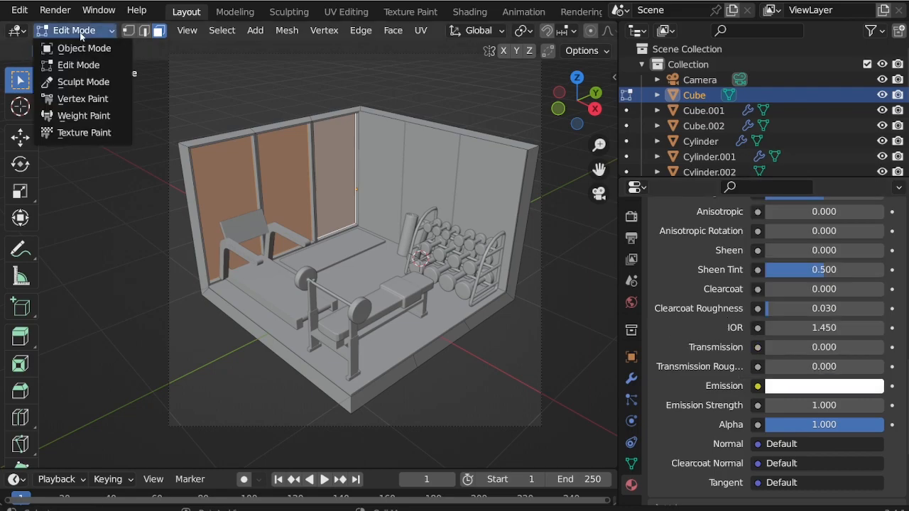
pyautogui.click(81, 49)
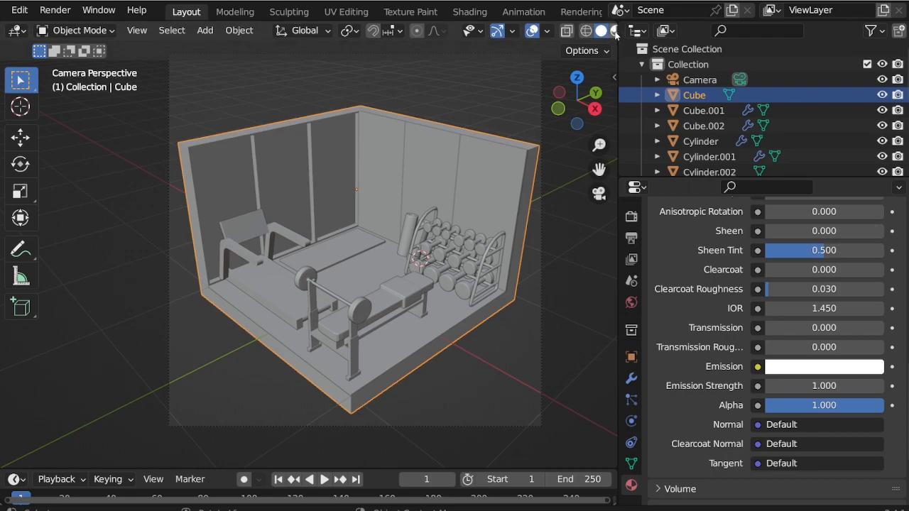
# Step: Switch the viewport to Rendered shading to preview the light from the windows
pyautogui.scroll(-3, 592, 34)
pyautogui.click(592, 31)
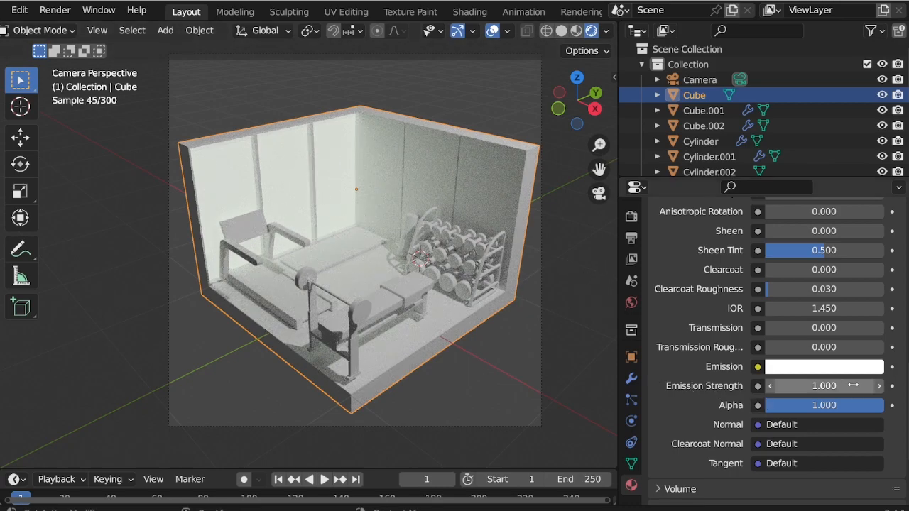
pyautogui.moveTo(858, 386)
pyautogui.mouseDown()
pyautogui.moveTo(787, 385)
pyautogui.moveTo(873, 386)
pyautogui.moveTo(851, 385)
pyautogui.mouseUp()
# Step: Change the window material's base color to a pale warm yellow
pyautogui.scroll(14, 822, 263)
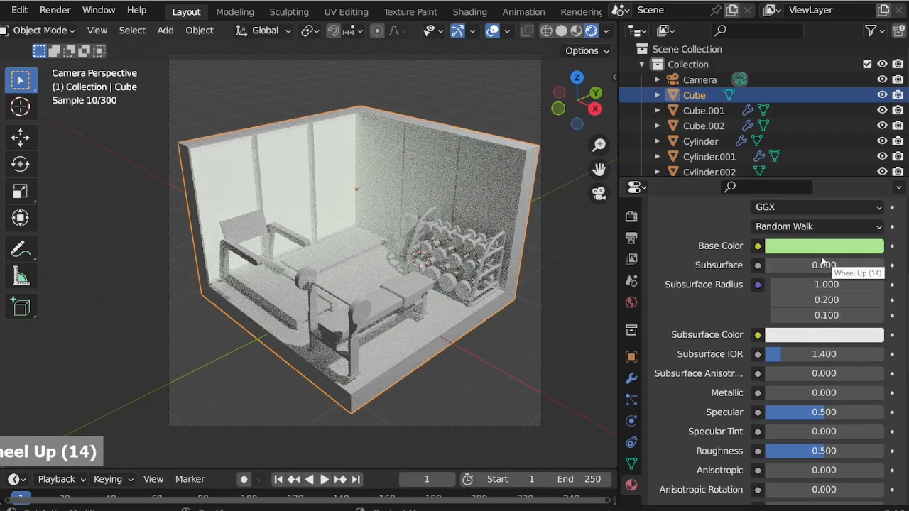
pyautogui.click(823, 245)
pyautogui.click(794, 93)
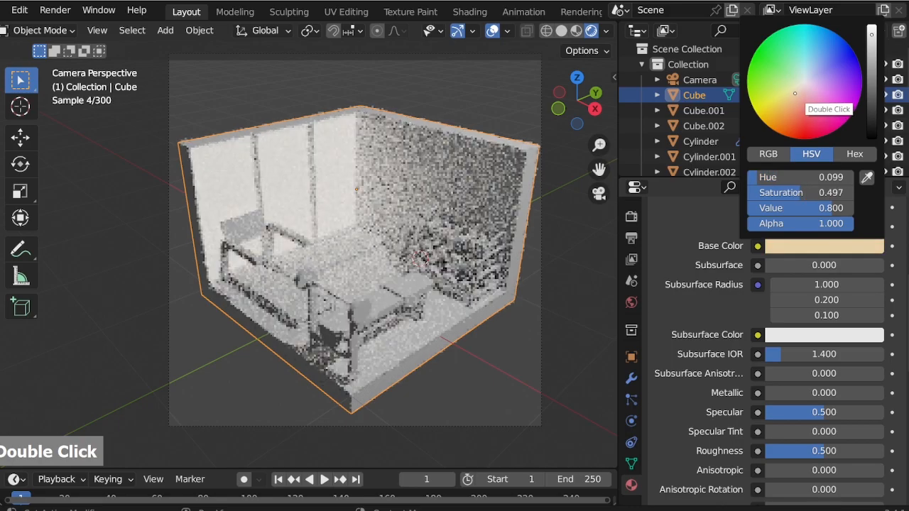
pyautogui.moveTo(795, 94); pyautogui.dragTo(790, 99)
pyautogui.scroll(-1, 688, 336)
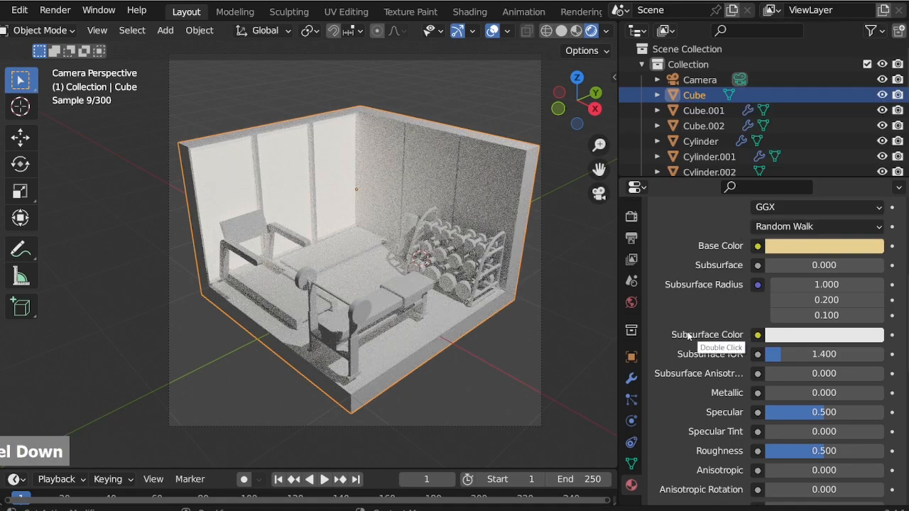
# Step: Set the window material's Emission Strength to 0.9
pyautogui.scroll(-14, 688, 337)
pyautogui.moveTo(868, 367); pyautogui.dragTo(835, 366)
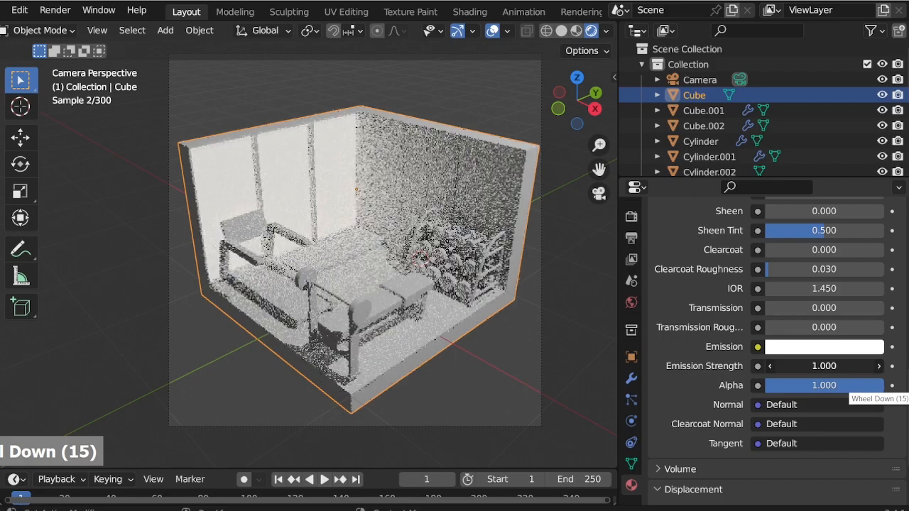
pyautogui.click(875, 366)
pyautogui.write('0.9')
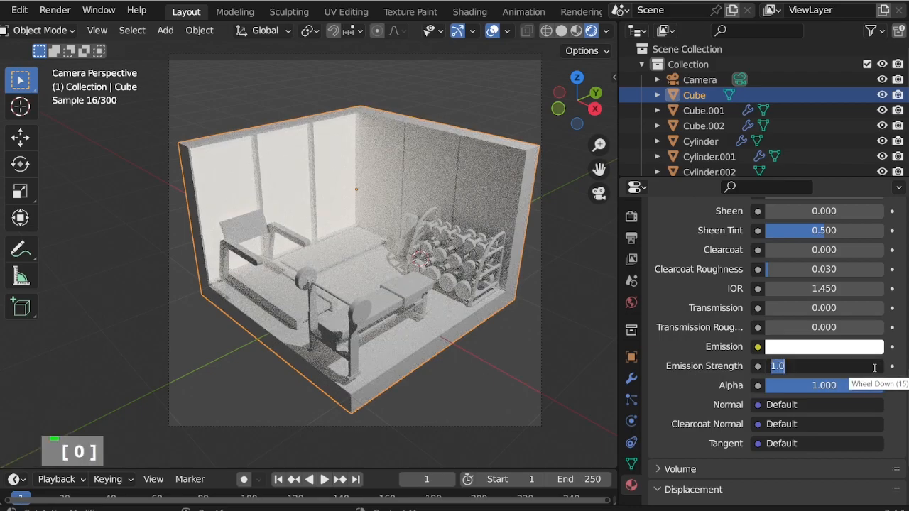
pyautogui.press('Return')
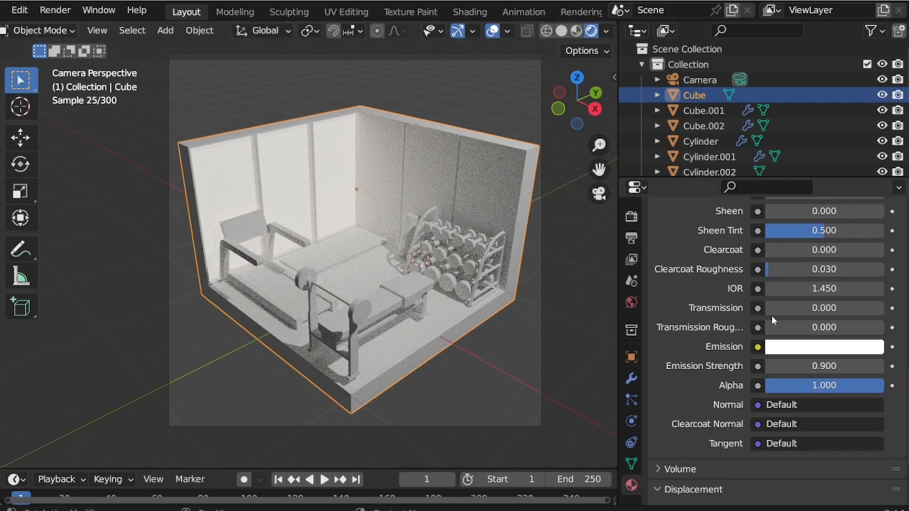
# Step: Remove the wall material from the mirror object and give it a new material of its own
pyautogui.scroll(3, 775, 321)
pyautogui.click(455, 161)
pyautogui.scroll(20, 689, 321)
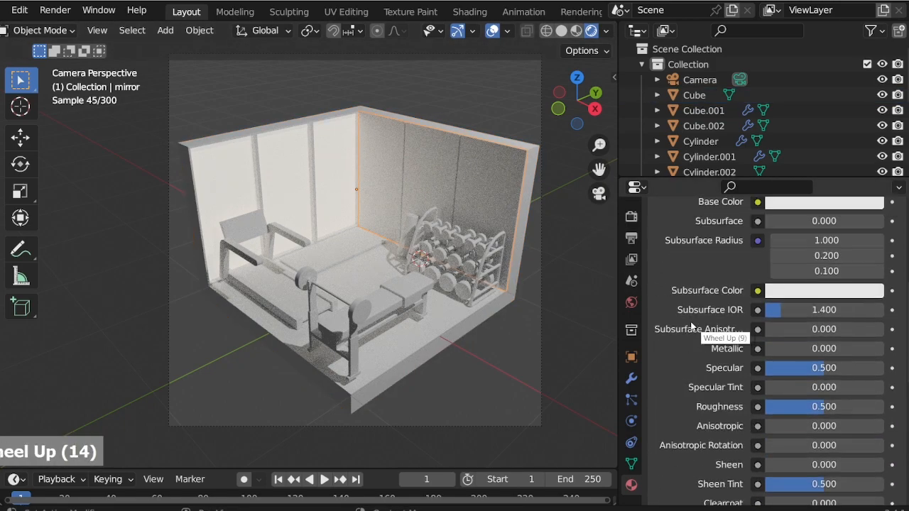
pyautogui.scroll(5, 690, 321)
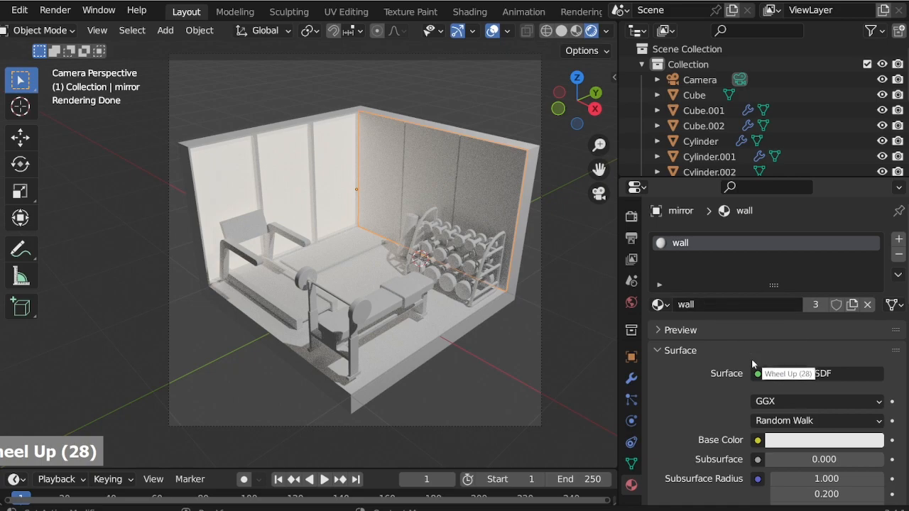
pyautogui.click(868, 305)
pyautogui.click(698, 307)
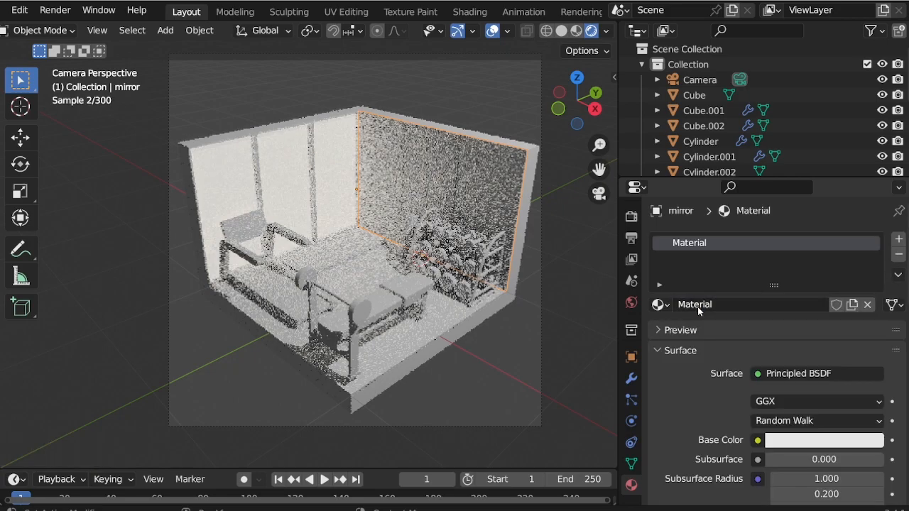
# Step: Change the mirror material's surface shader to Glossy BSDF and set its Roughness to 0
pyautogui.click(823, 376)
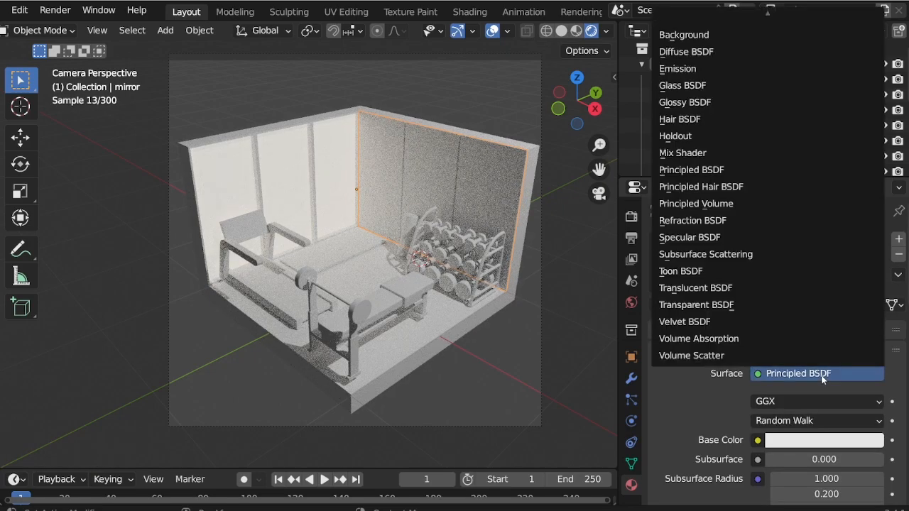
pyautogui.click(721, 103)
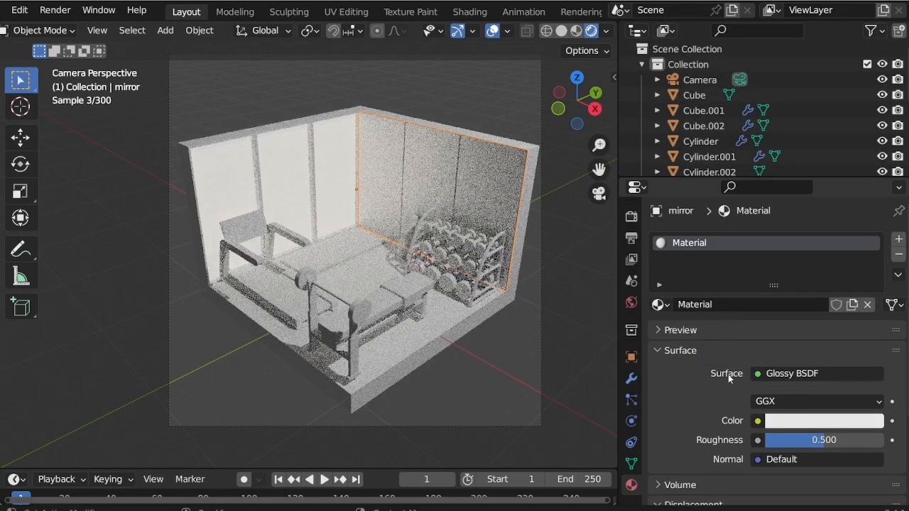
pyautogui.scroll(-5, 728, 374)
pyautogui.moveTo(824, 341); pyautogui.dragTo(765, 341)
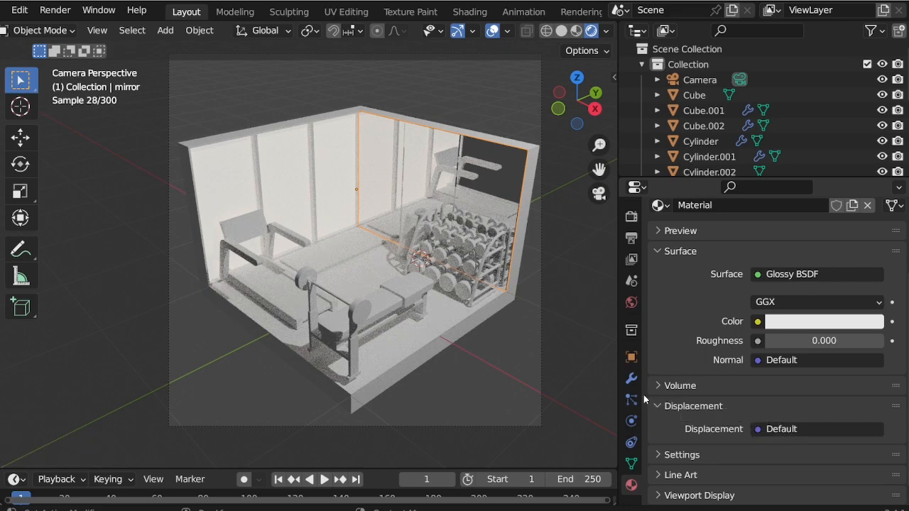
# Step: Create a new material for the dumbbell rack frame with a black base color and reduced roughness
pyautogui.click(480, 263)
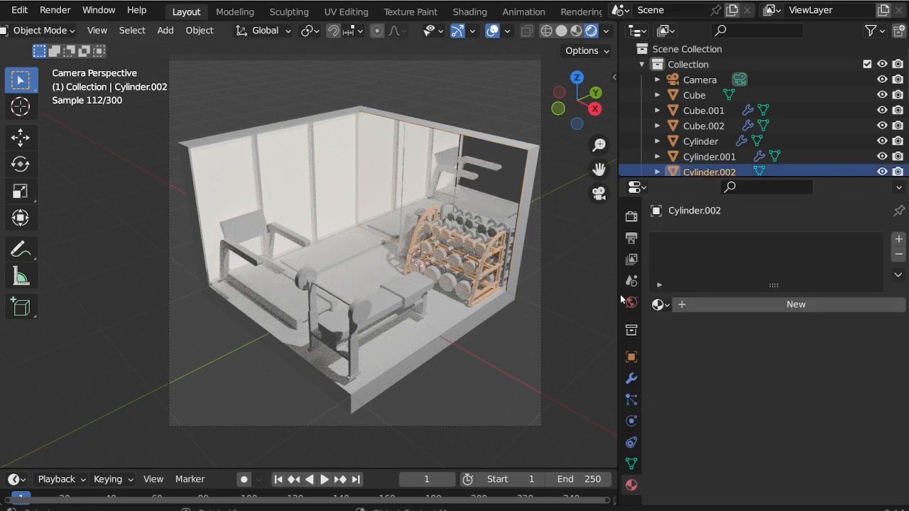
pyautogui.click(796, 305)
pyautogui.click(810, 441)
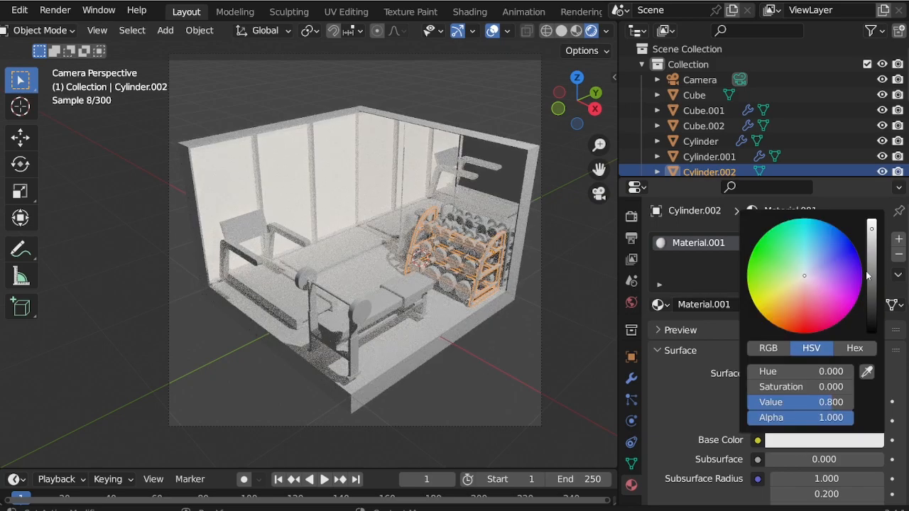
pyautogui.moveTo(867, 275); pyautogui.dragTo(872, 331)
pyautogui.scroll(-17, 685, 401)
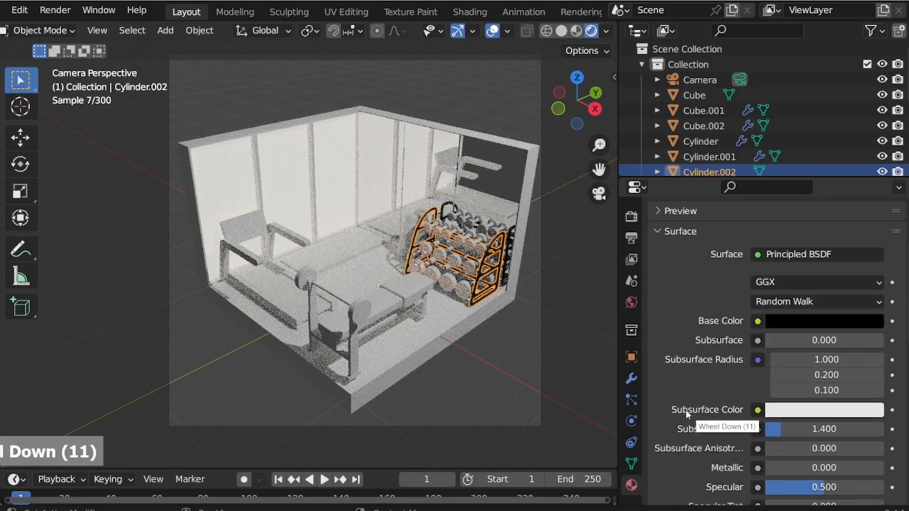
pyautogui.moveTo(822, 418); pyautogui.dragTo(786, 418)
# Step: Create a new material for the Cylinder.001 dumbbells with a medium gray base color and slightly reduced roughness
pyautogui.click(426, 247)
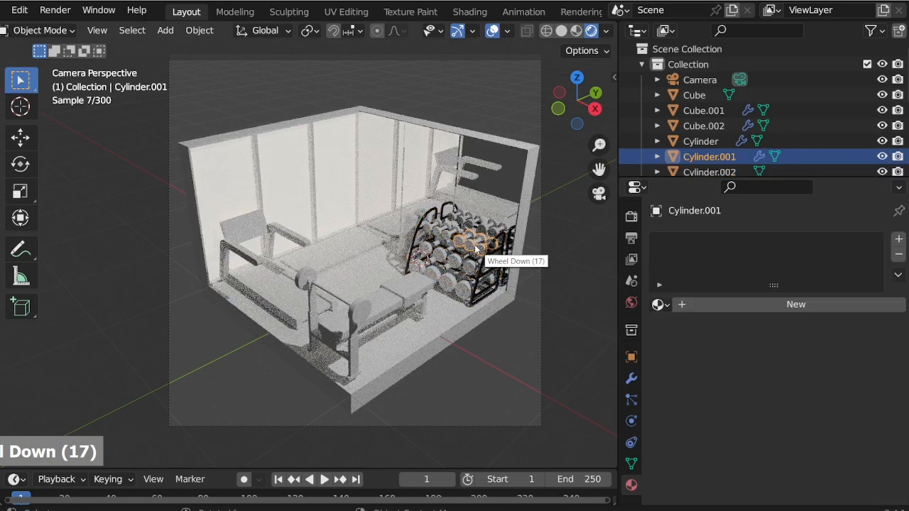
pyautogui.click(704, 304)
pyautogui.click(790, 439)
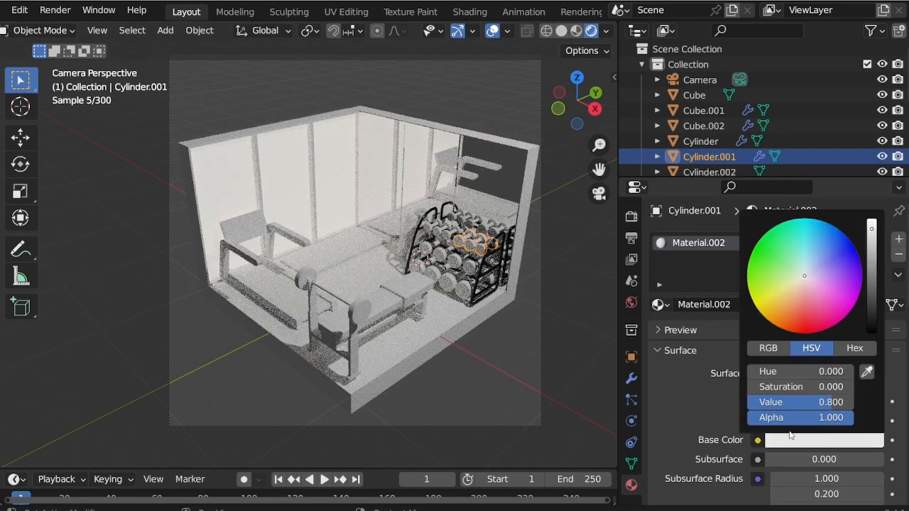
pyautogui.moveTo(872, 284); pyautogui.dragTo(872, 277)
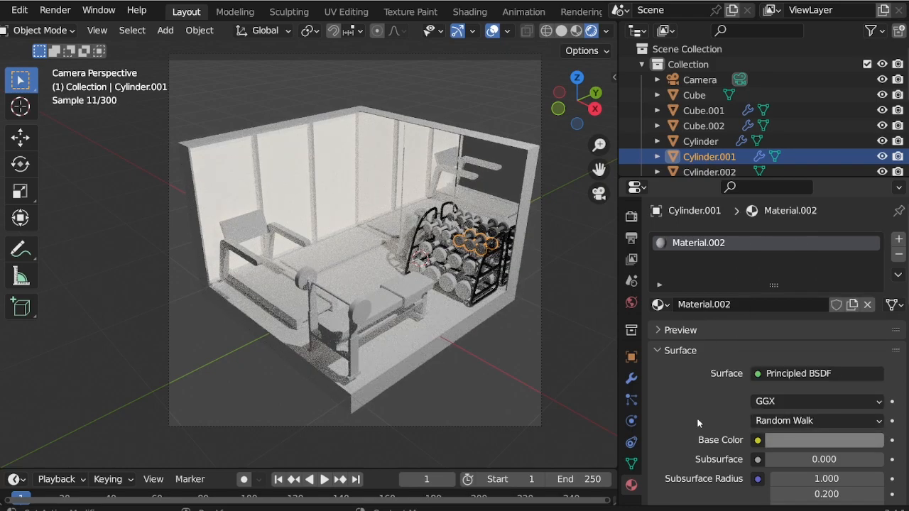
pyautogui.scroll(-20, 739, 437)
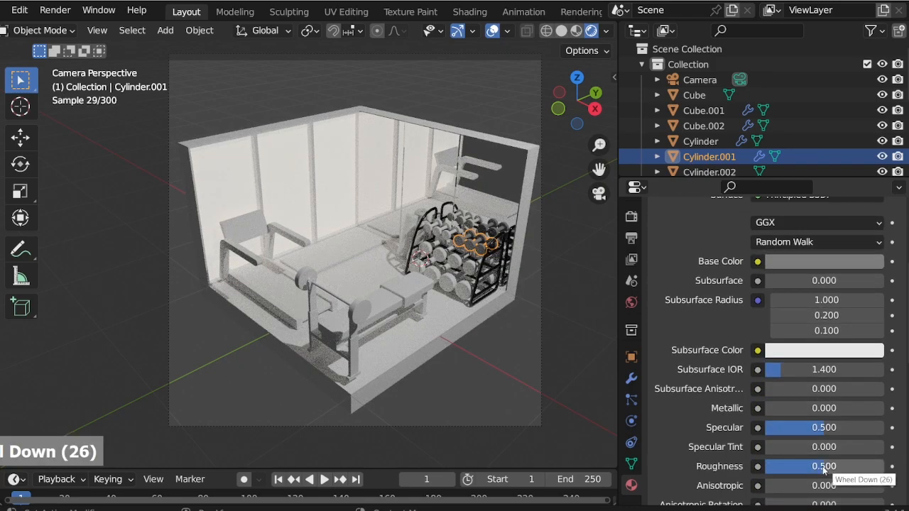
pyautogui.moveTo(824, 468); pyautogui.dragTo(809, 471)
pyautogui.click(459, 250)
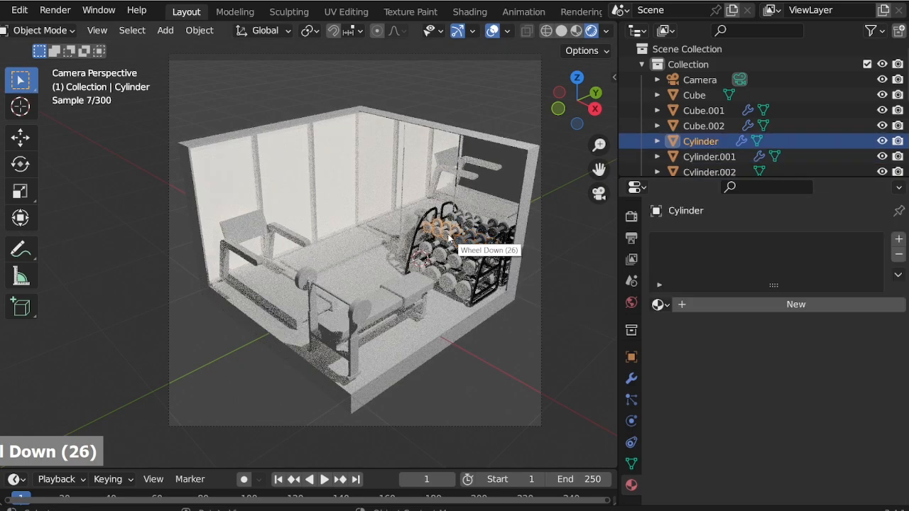
pyautogui.click(659, 305)
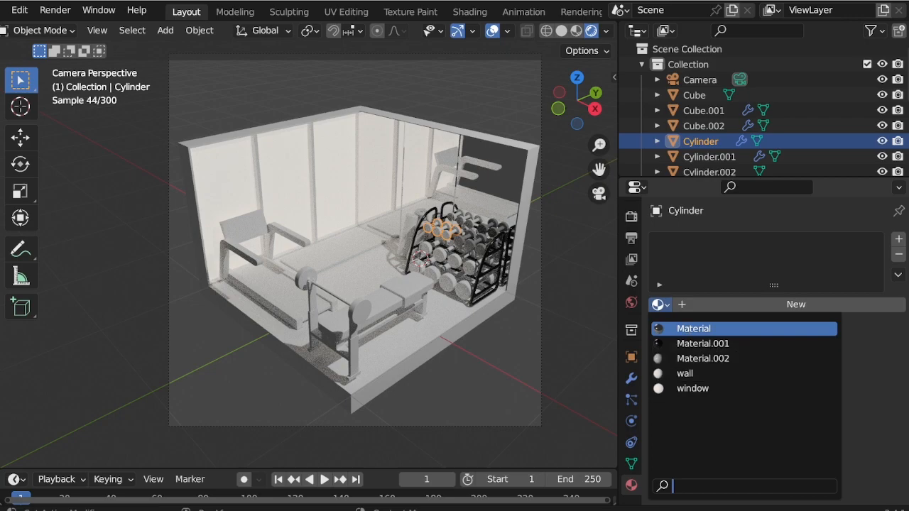
pyautogui.click(489, 227)
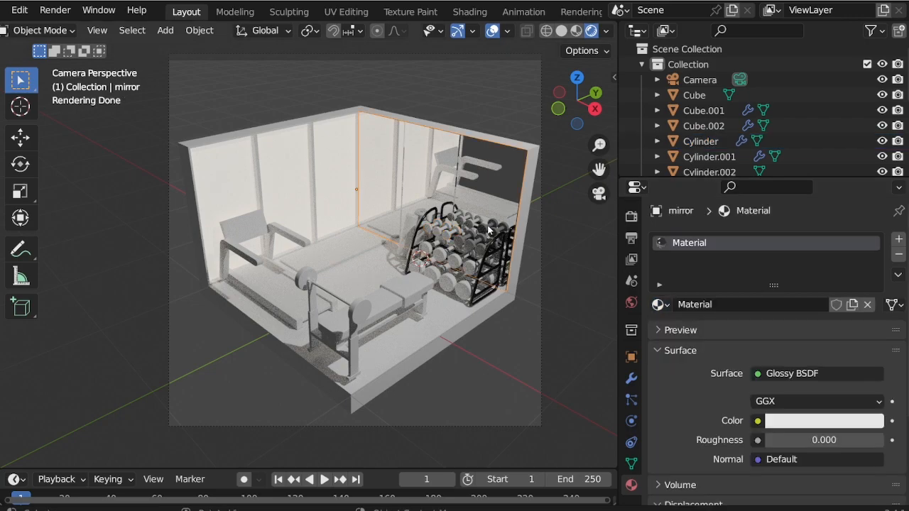
# Step: Rename the gray material on the Cylinder.001 dumbbells to "dumbbells"
pyautogui.click(478, 245)
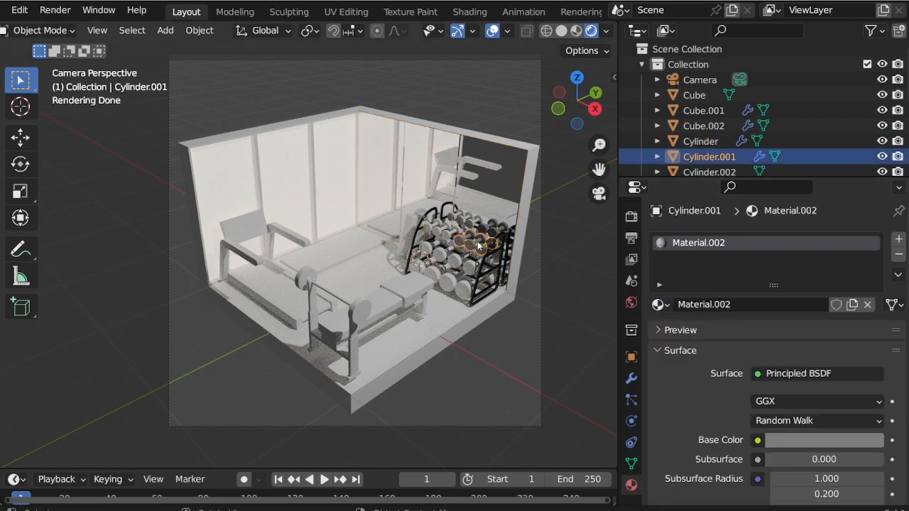
pyautogui.doubleClick(694, 245)
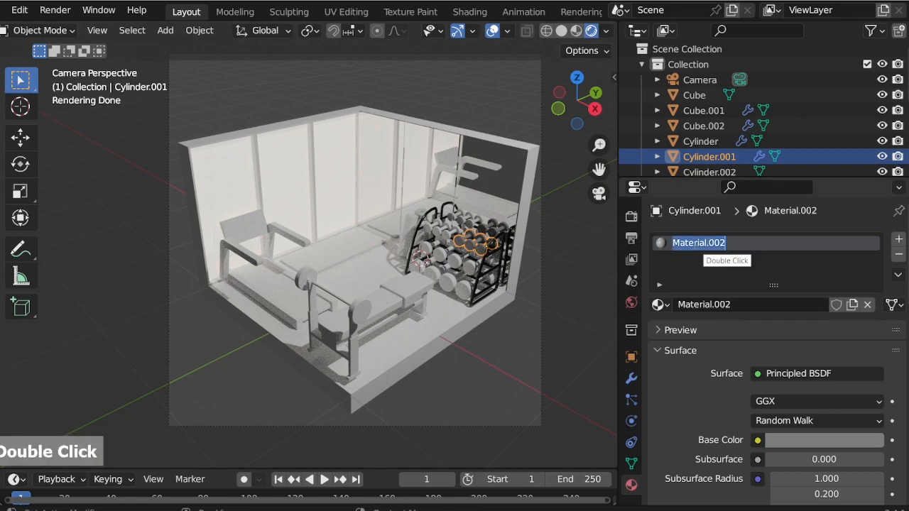
pyautogui.write('dumbbells')
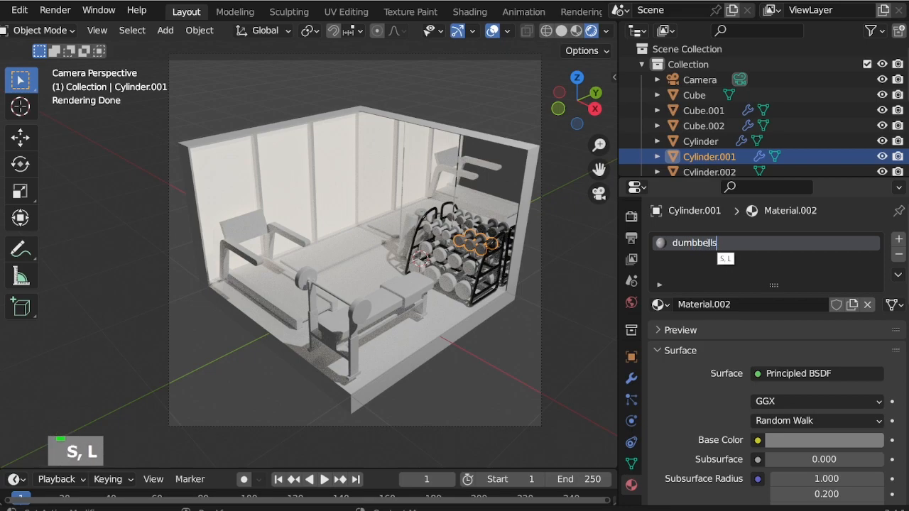
pyautogui.press('Return')
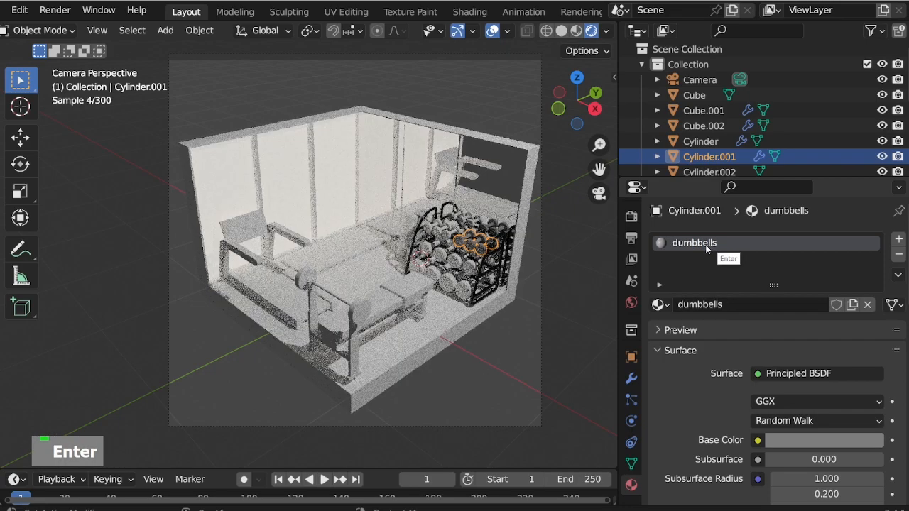
# Step: Assign the existing dumbbells material to the three remaining uncolored dumbbell sets on the rack
pyautogui.click(449, 243)
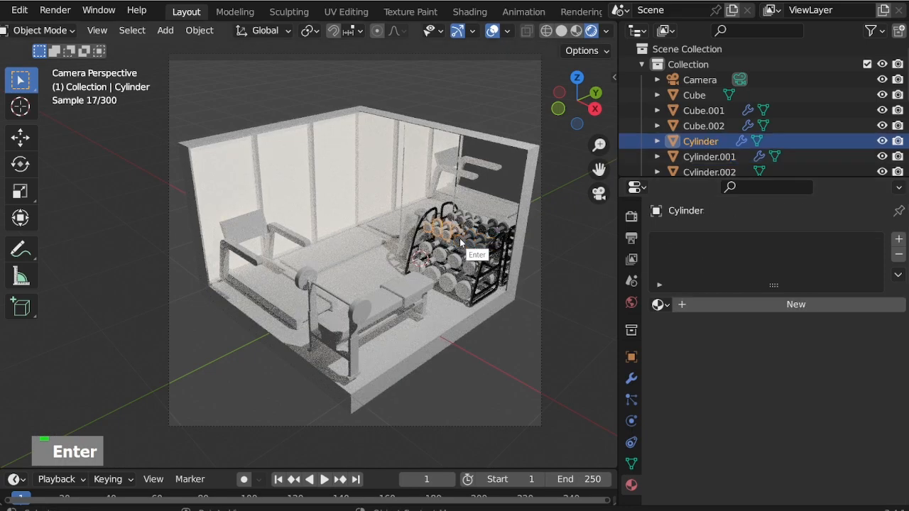
pyautogui.click(659, 304)
pyautogui.click(700, 329)
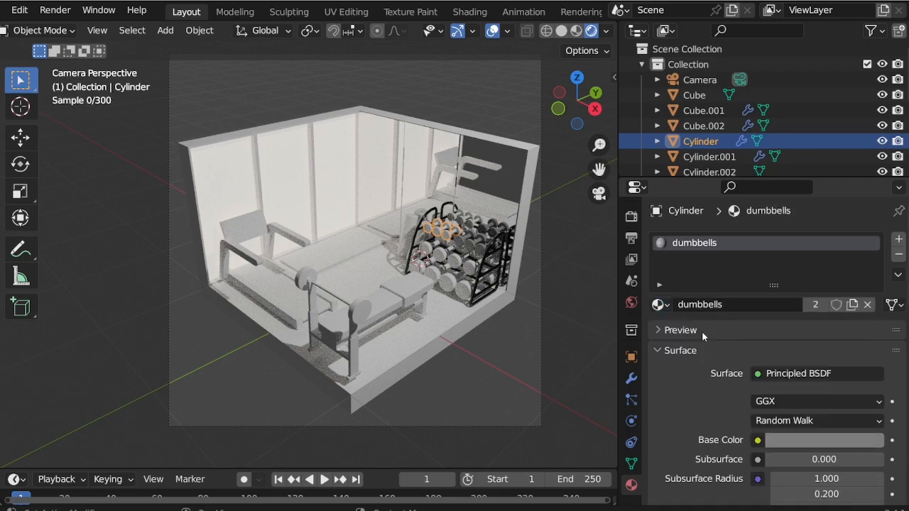
pyautogui.click(463, 269)
pyautogui.click(658, 305)
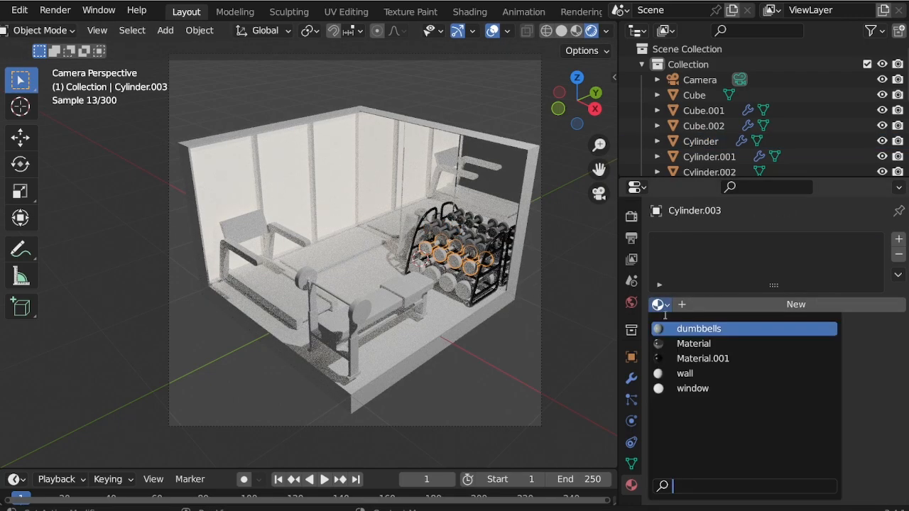
pyautogui.click(679, 331)
pyautogui.click(458, 292)
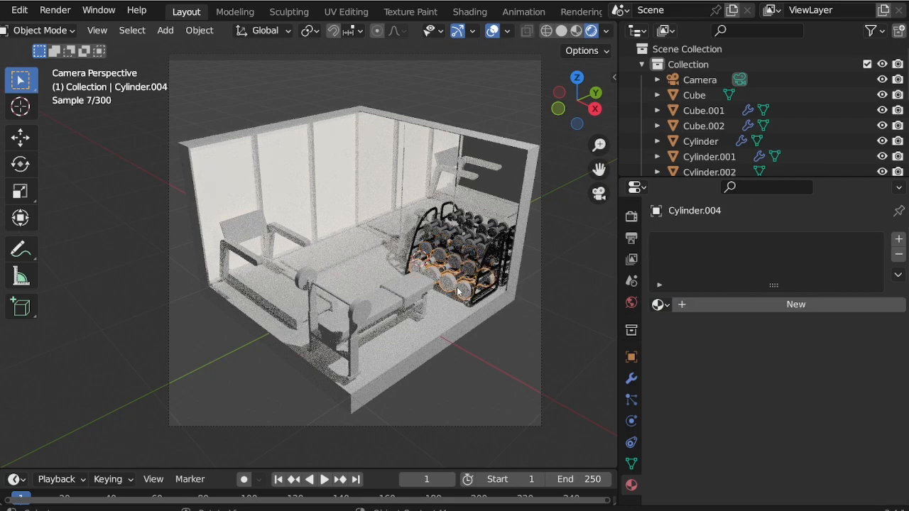
pyautogui.click(663, 307)
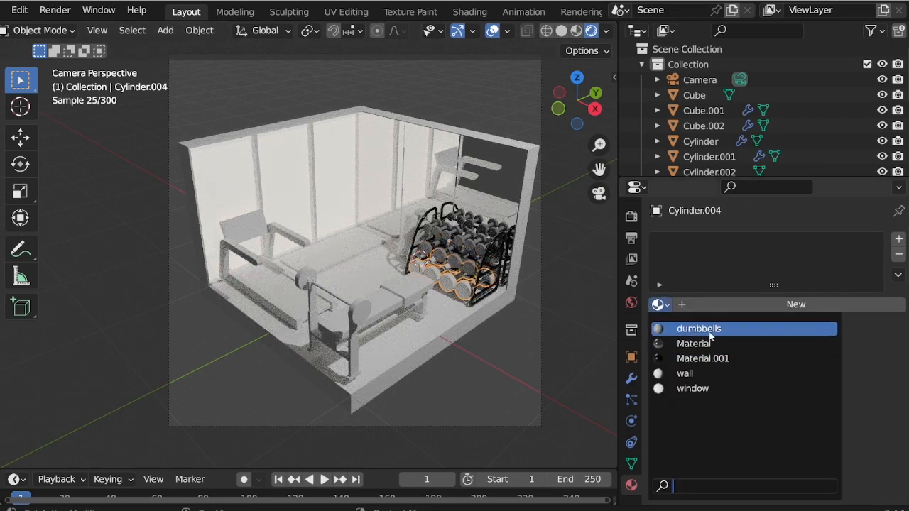
pyautogui.click(655, 328)
# Step: Assign the black Material.001 to the metal frame of the weight bench
pyautogui.click(359, 355)
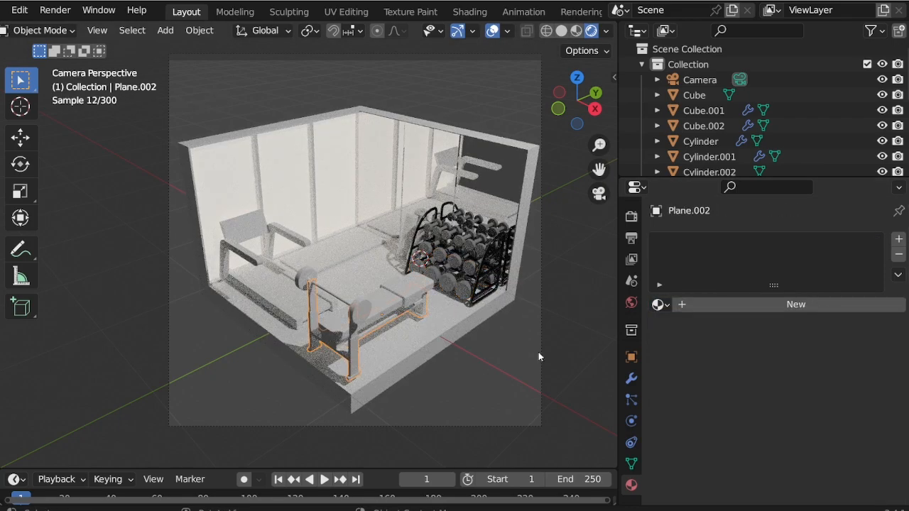
pyautogui.click(660, 306)
pyautogui.click(695, 359)
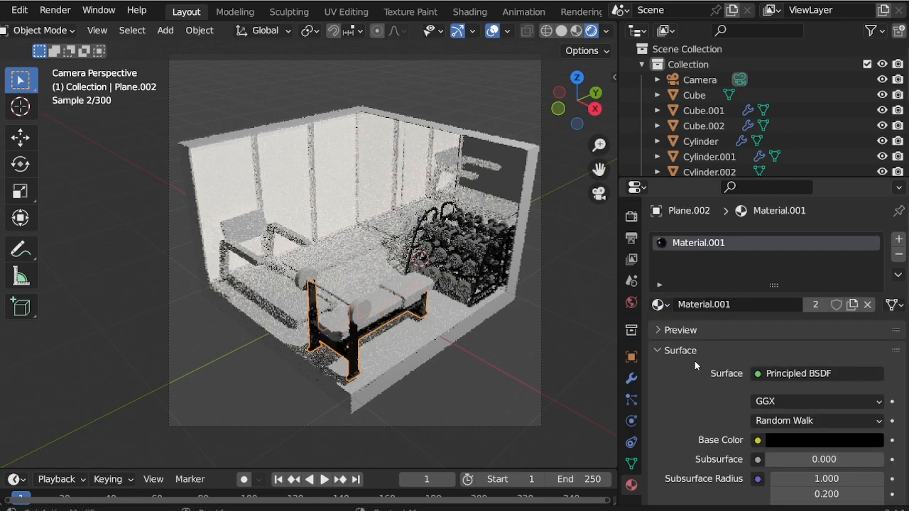
# Step: Assign the dumbbells material to the barbell resting on the bench
pyautogui.click(346, 304)
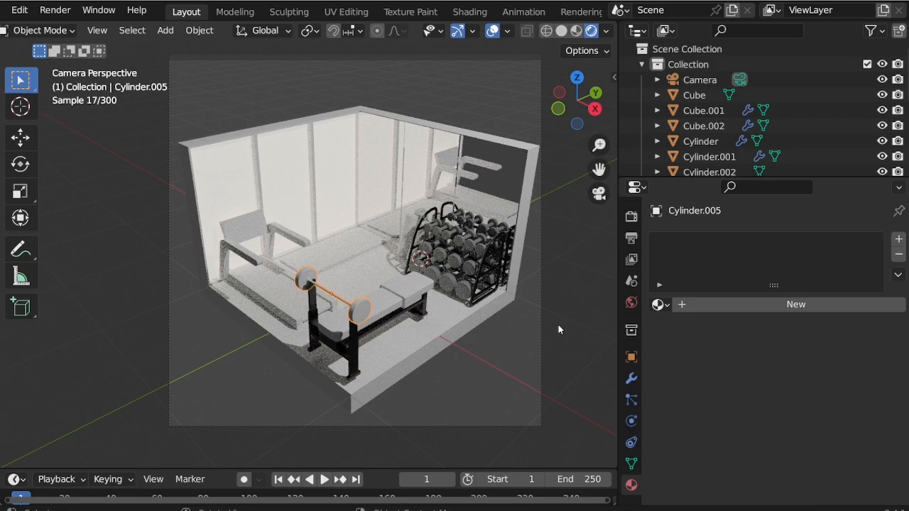
pyautogui.click(660, 306)
pyautogui.click(684, 344)
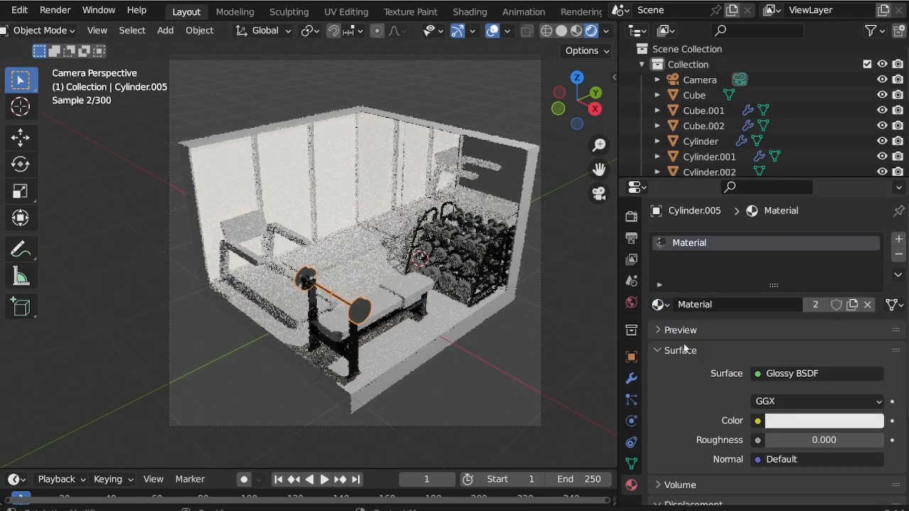
pyautogui.click(660, 305)
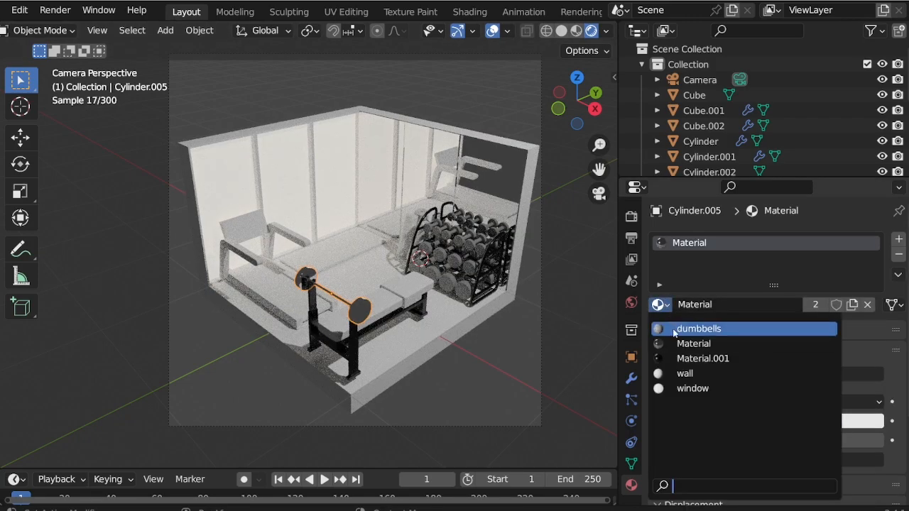
pyautogui.click(679, 328)
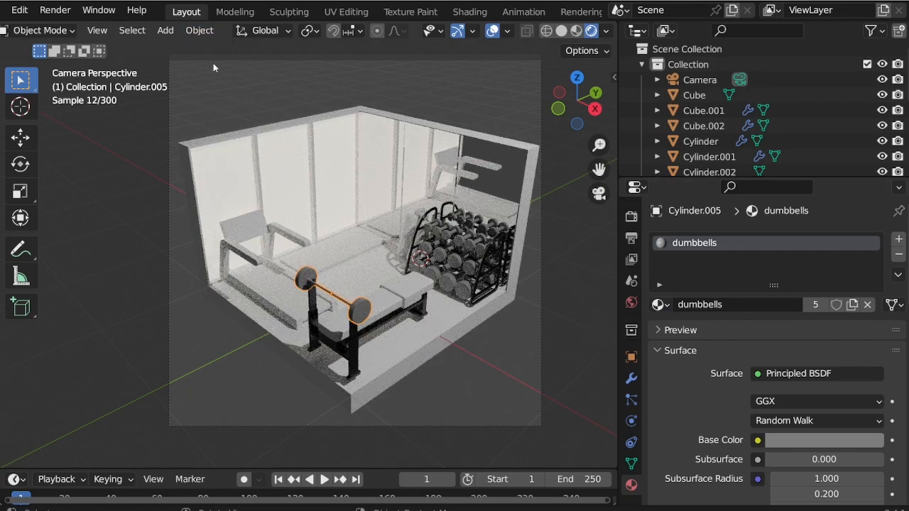
# Step: Create a new material for the bench's padded seat and set its base color to bright red
pyautogui.click(395, 304)
pyautogui.click(781, 307)
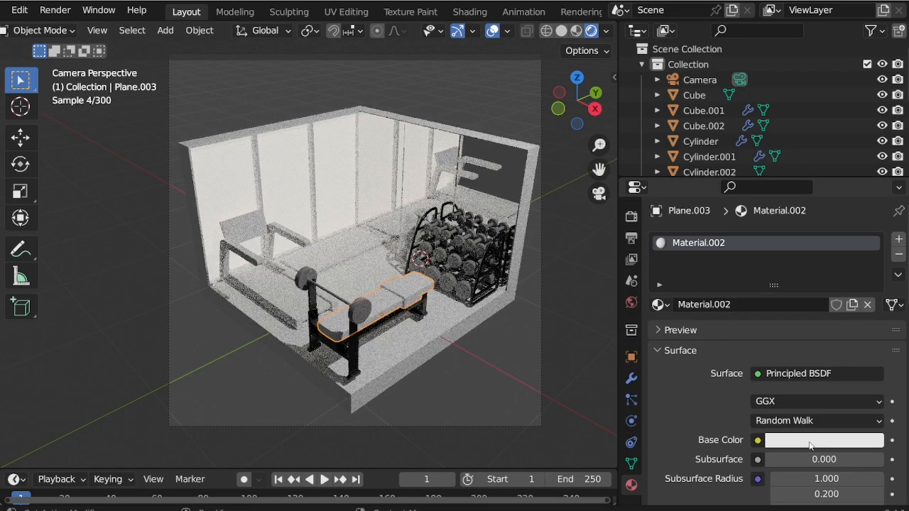
pyautogui.click(810, 441)
pyautogui.moveTo(809, 294); pyautogui.dragTo(801, 328)
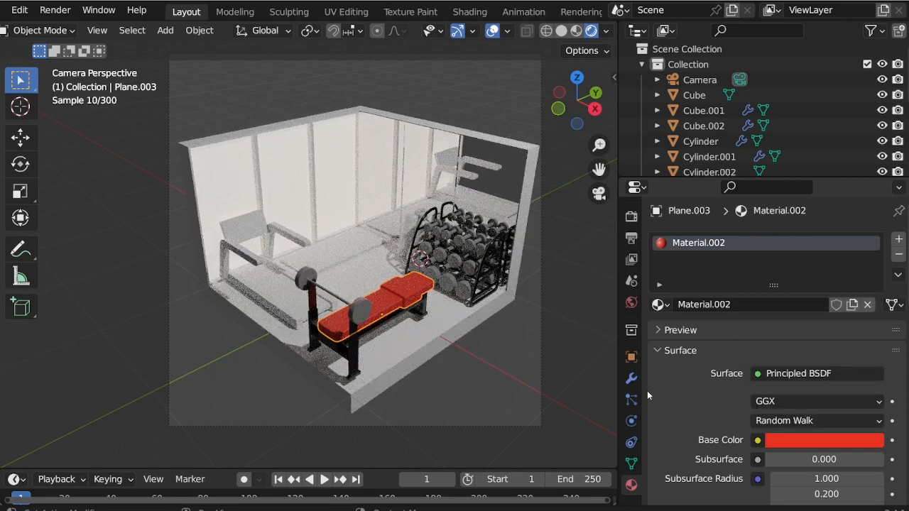
# Step: Add a second material slot to the bench pad and create a new material in it
pyautogui.click(899, 240)
pyautogui.click(659, 329)
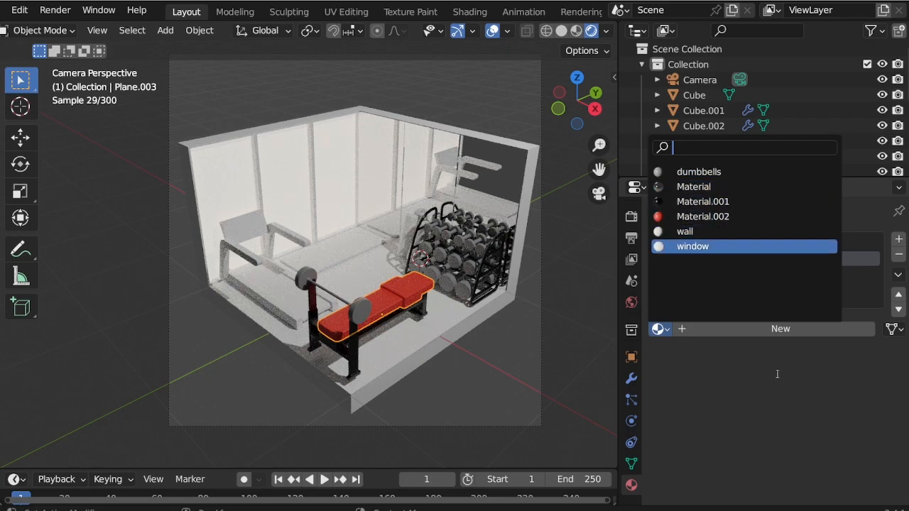
pyautogui.click(729, 329)
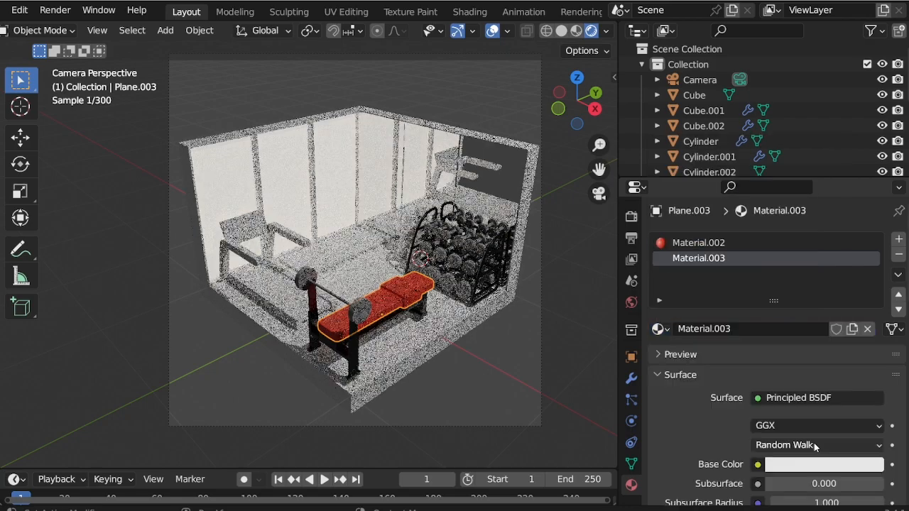
# Step: Set the base color of the bench pad's Material.003 to dark gray and put the pad in Edit Mode
pyautogui.click(828, 465)
pyautogui.moveTo(872, 307); pyautogui.dragTo(872, 351)
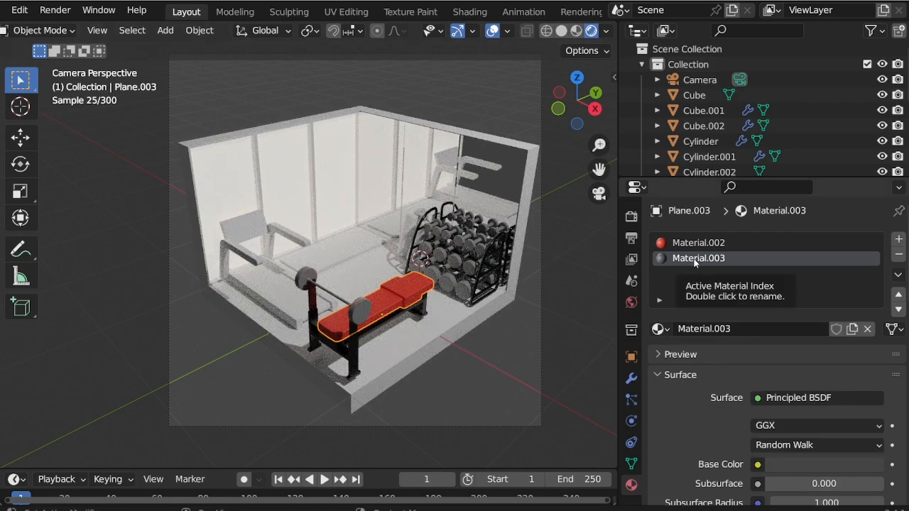
pyautogui.click(39, 30)
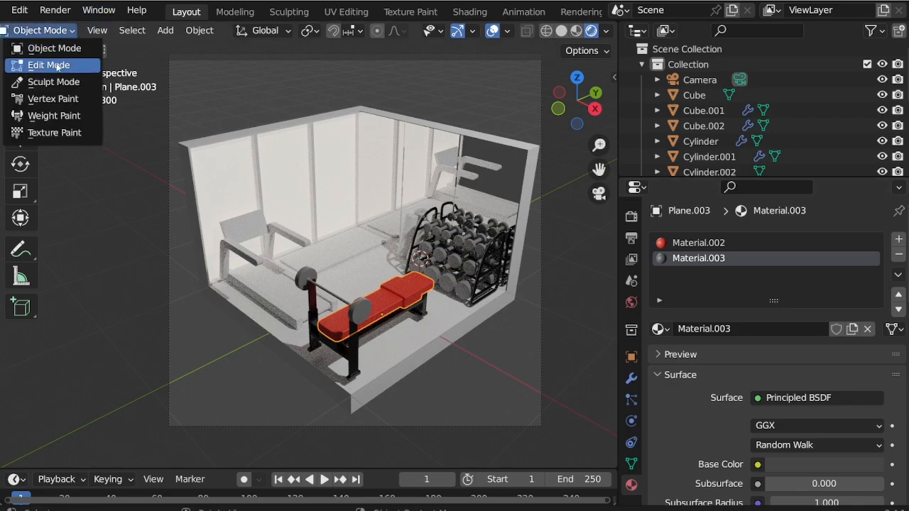
pyautogui.click(72, 63)
# Step: Select the faces of the raised block on the bench pad, growing the selection from its upper face with X-ray on
pyautogui.scroll(7, 413, 285)
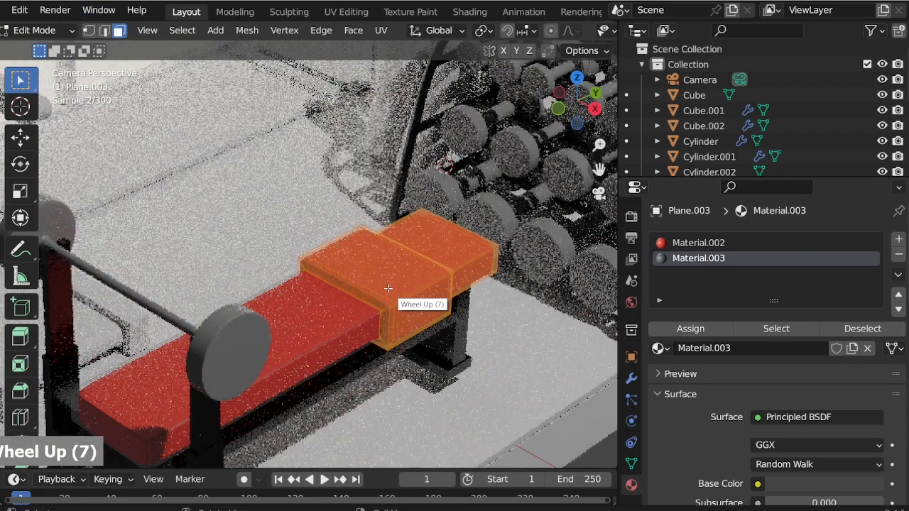
pyautogui.click(388, 288)
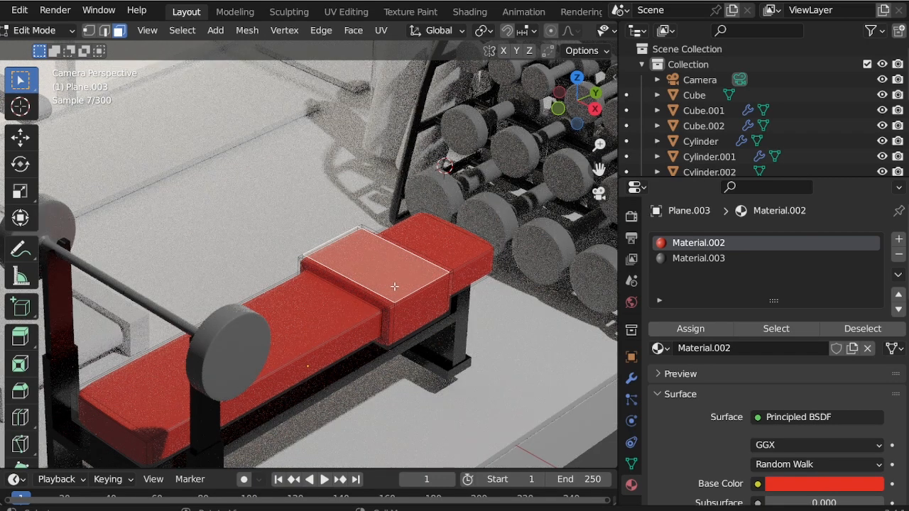
pyautogui.hotkey('alt', 'z')
pyautogui.middleClick(306, 293)
pyautogui.scroll(5, 359, 301)
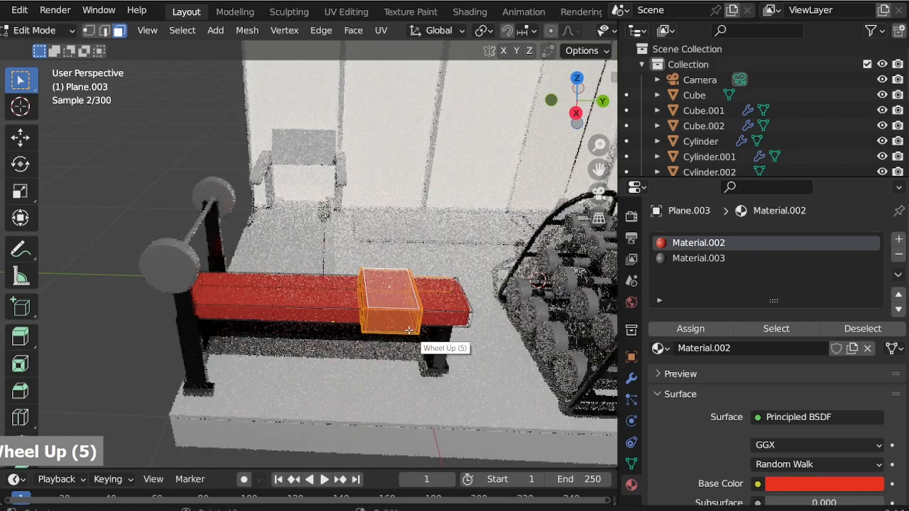
pyautogui.scroll(5, 412, 340)
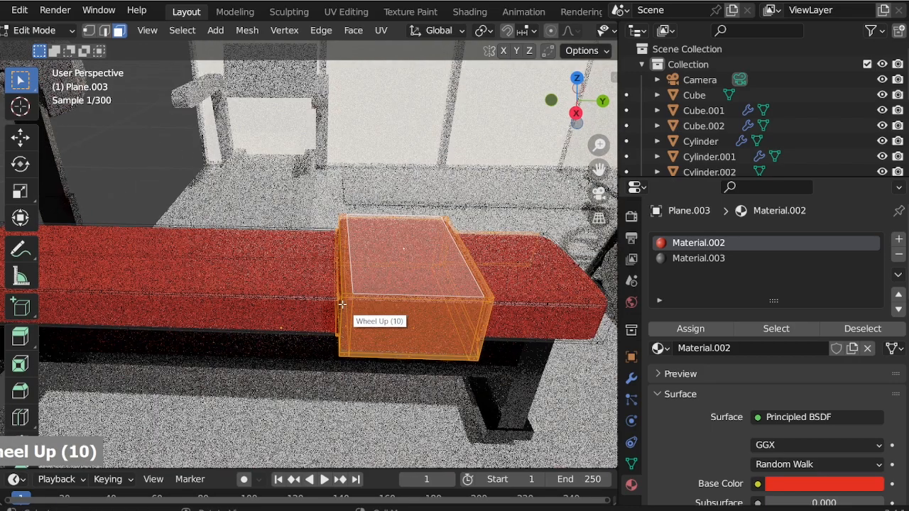
pyautogui.press('ctrl+KP_Add')
pyautogui.press('ctrl+KP_Add')
pyautogui.press('ctrl+KP_Add')
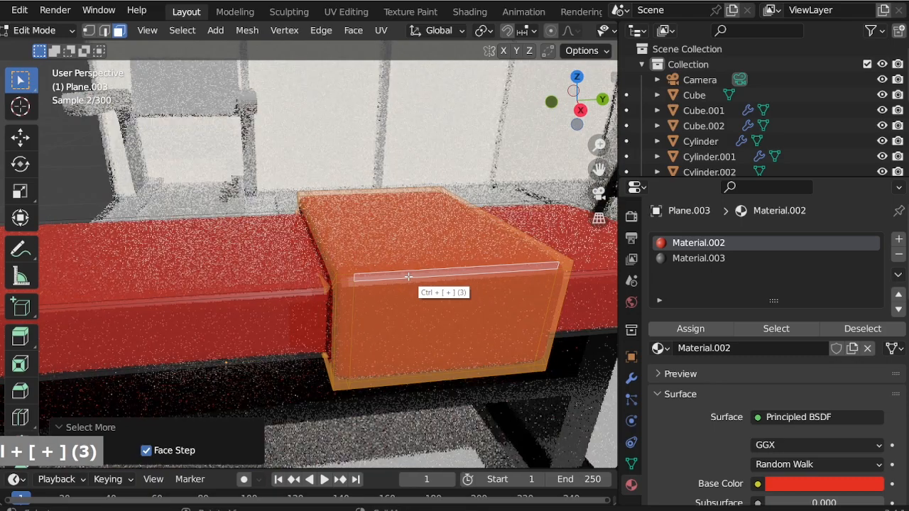
pyautogui.press('ctrl+KP_Subtract')
# Step: Assign Material.003 to the selected block faces and return to Object Mode in the camera view
pyautogui.click(683, 259)
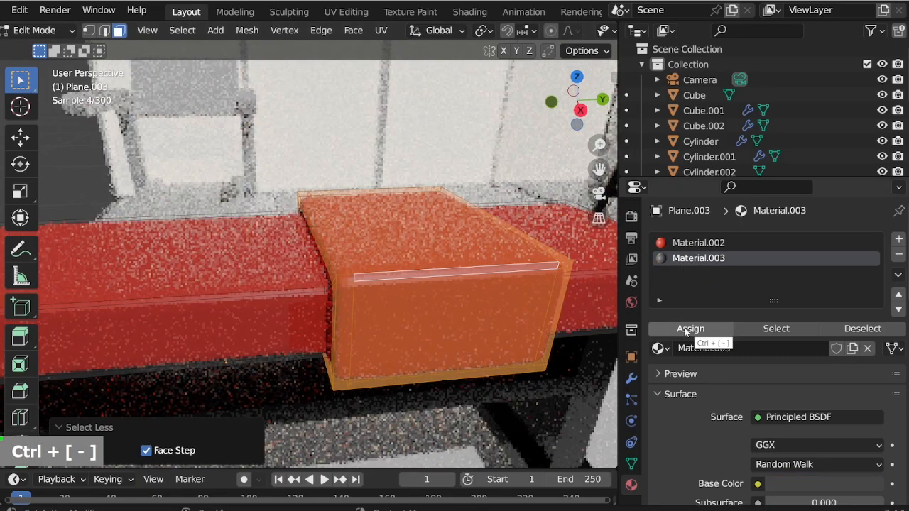
pyautogui.click(690, 328)
pyautogui.click(43, 30)
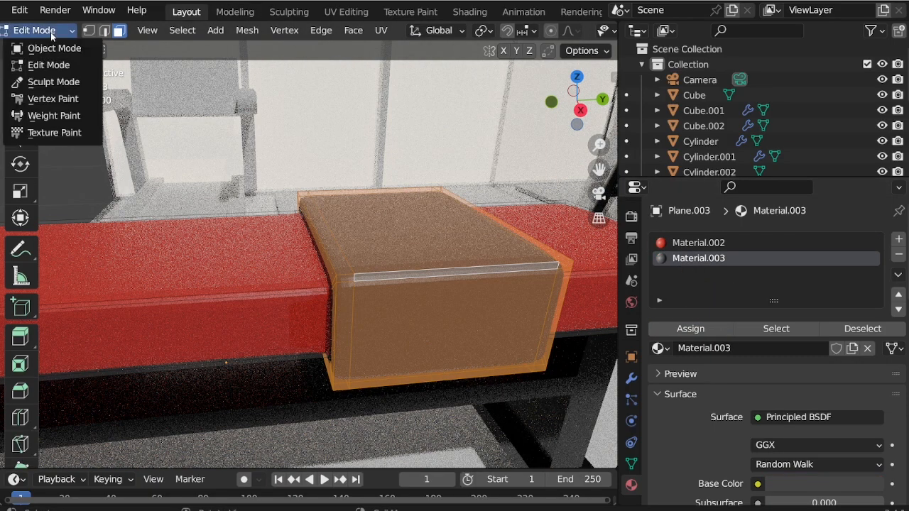
pyautogui.click(32, 39)
pyautogui.scroll(-3, 257, 285)
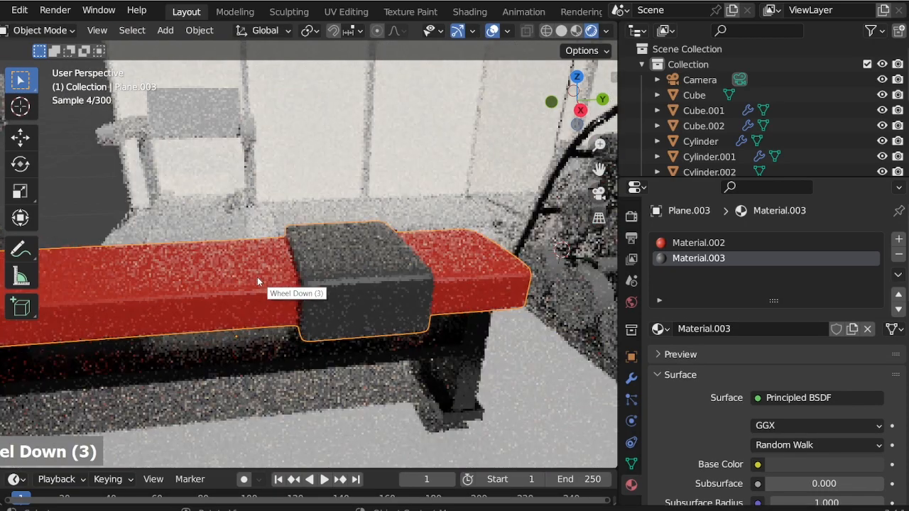
pyautogui.press('KP_0')
pyautogui.scroll(-7, 273, 298)
pyautogui.scroll(-1, 149, 213)
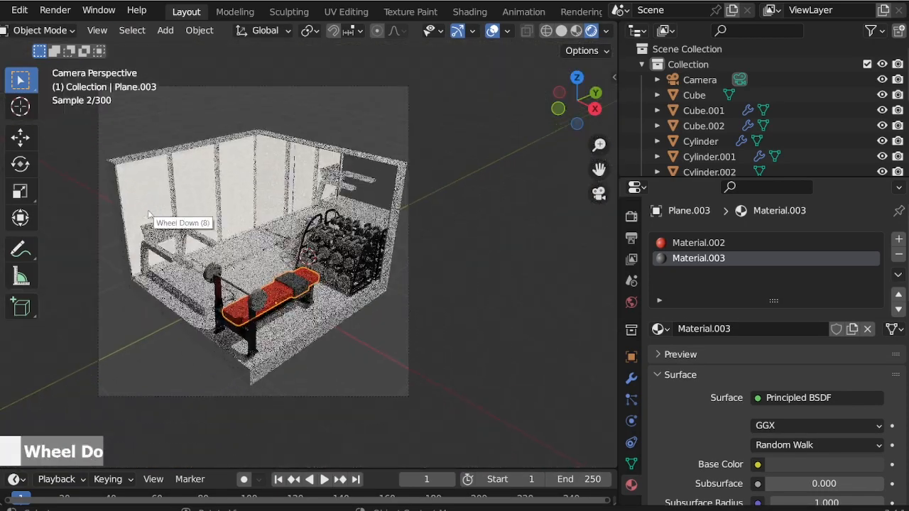
pyautogui.scroll(1, 526, 373)
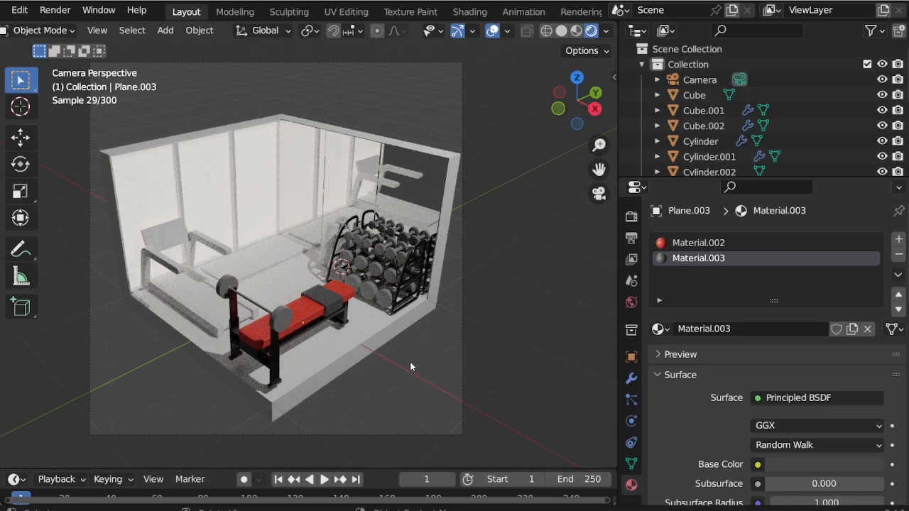
# Step: Create a new material for the exercise mat on the floor with an orange-yellow base color, hue 0.078 and saturation 0.942
pyautogui.click(250, 264)
pyautogui.click(757, 309)
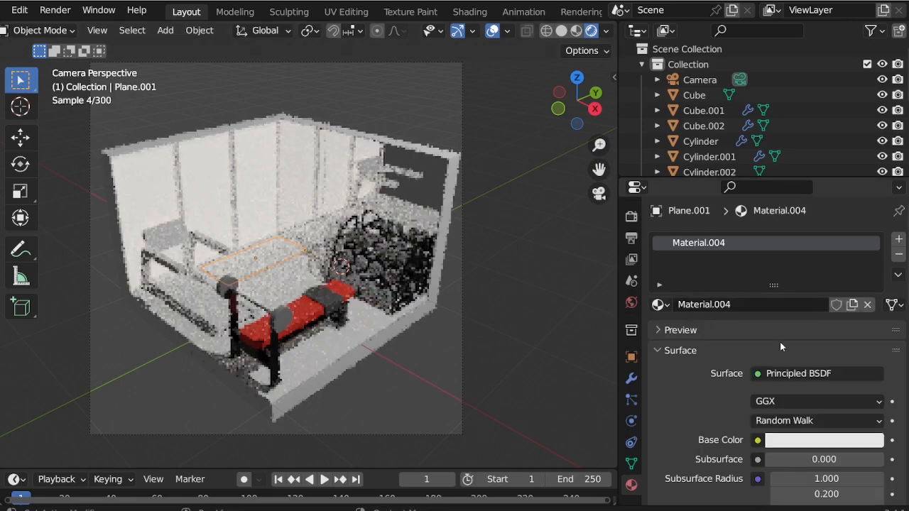
pyautogui.click(804, 441)
pyautogui.moveTo(805, 295); pyautogui.dragTo(778, 309)
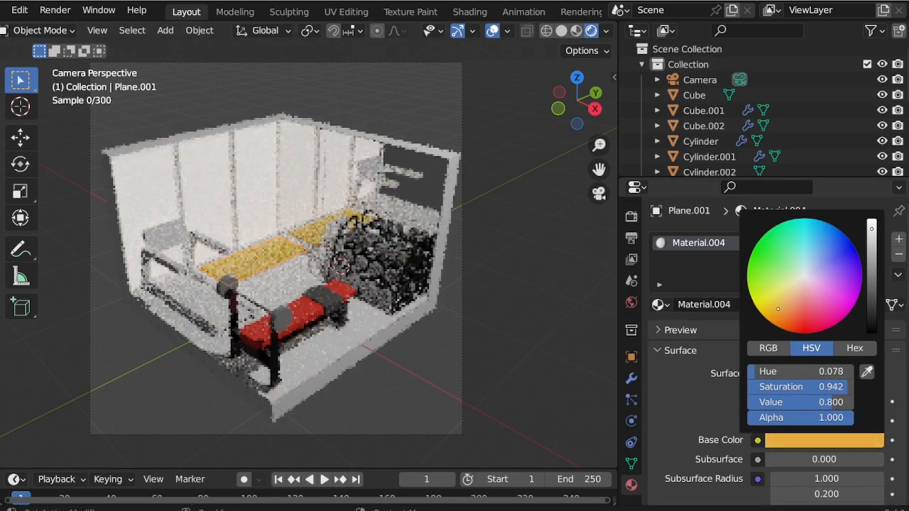
# Step: Create a new material for the rolled mat Cube.002 beside the dumbbell rack and set its base color to blue
pyautogui.scroll(4, 331, 246)
pyautogui.click(341, 235)
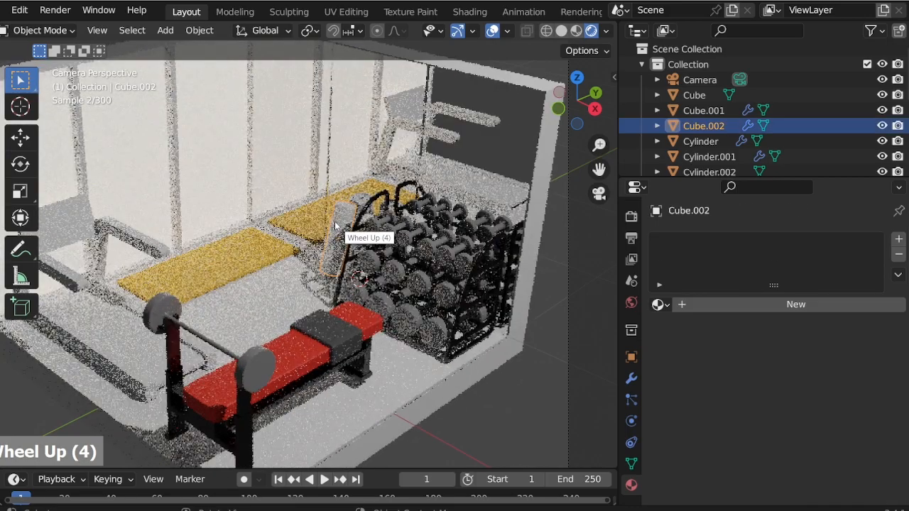
pyautogui.click(796, 304)
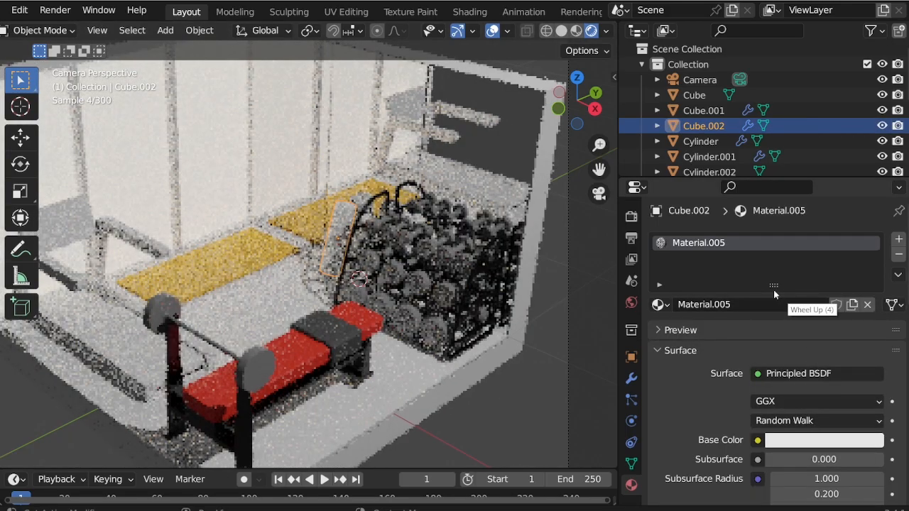
pyautogui.click(786, 447)
pyautogui.moveTo(823, 258); pyautogui.dragTo(828, 253)
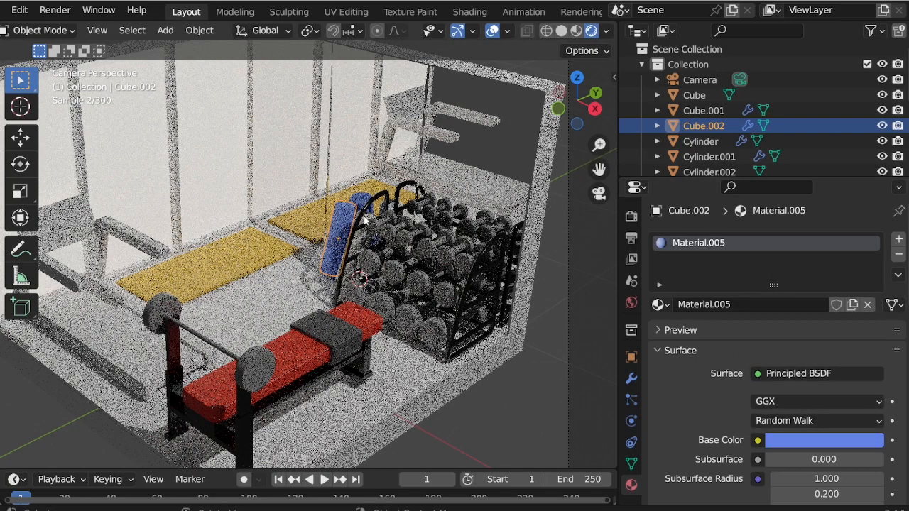
# Step: Create a new material for the other rolled mat, Cube.001, behind the dumbbell rack and set its base color to pink
pyautogui.click(365, 221)
pyautogui.click(362, 241)
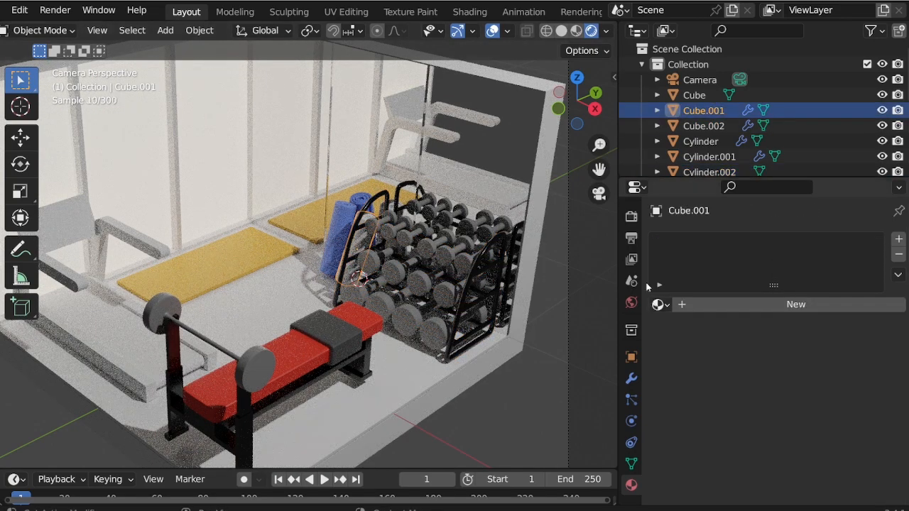
pyautogui.click(796, 304)
pyautogui.click(824, 440)
pyautogui.moveTo(808, 307); pyautogui.dragTo(838, 304)
pyautogui.moveTo(836, 293); pyautogui.dragTo(828, 288)
pyautogui.scroll(-4, 531, 387)
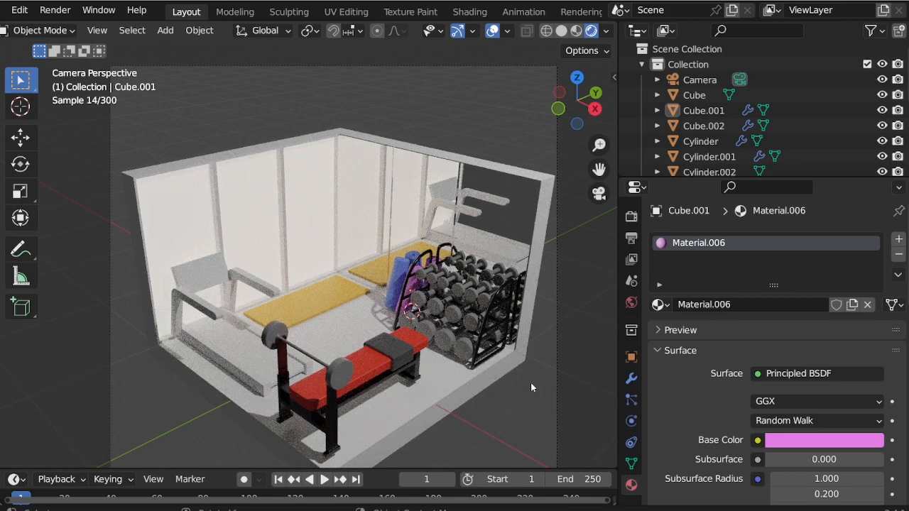
# Step: Create a new material for the treadmill and set its base color to dark gray
pyautogui.click(243, 368)
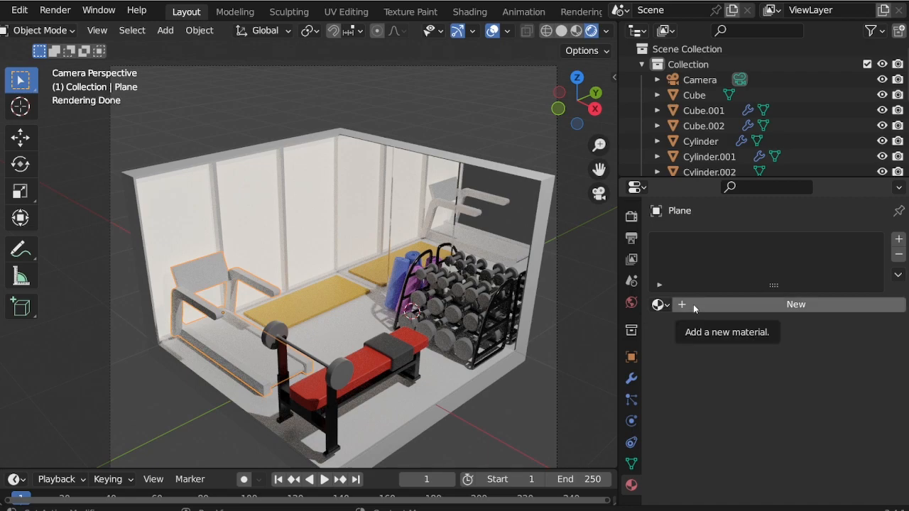
pyautogui.click(661, 305)
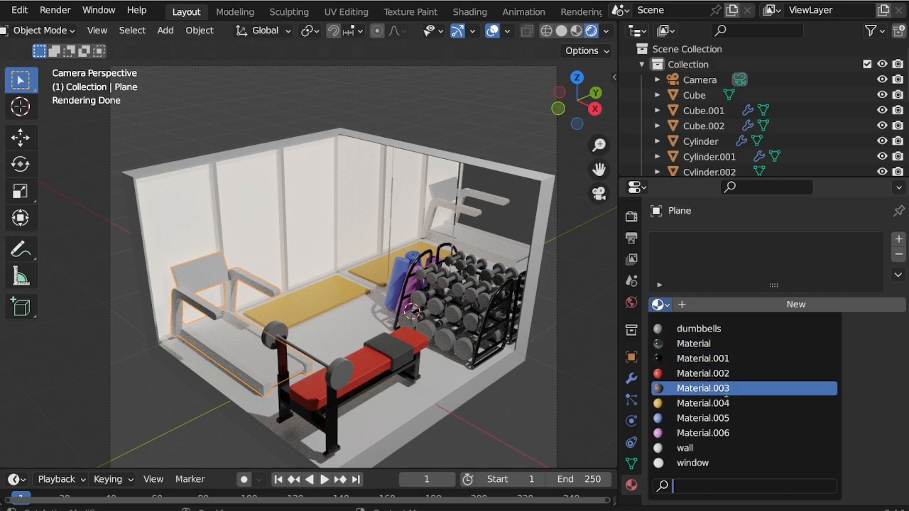
pyautogui.click(747, 306)
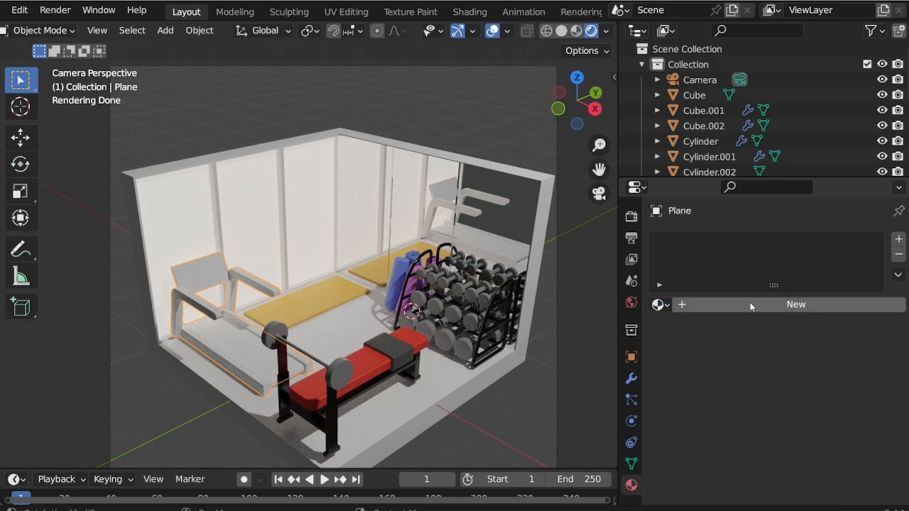
pyautogui.click(750, 304)
pyautogui.click(824, 441)
pyautogui.moveTo(867, 289); pyautogui.dragTo(872, 304)
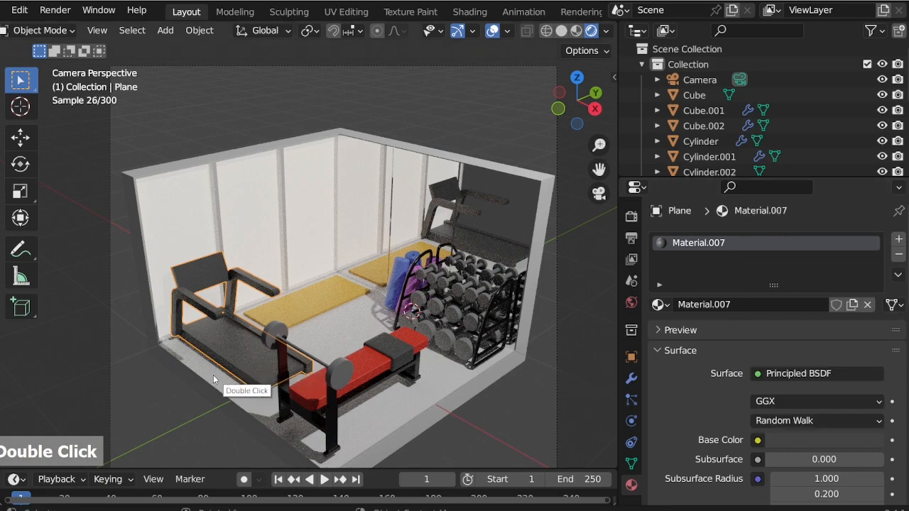
# Step: Replace the floor's shared wall material with a newly created material of its own
pyautogui.click(260, 397)
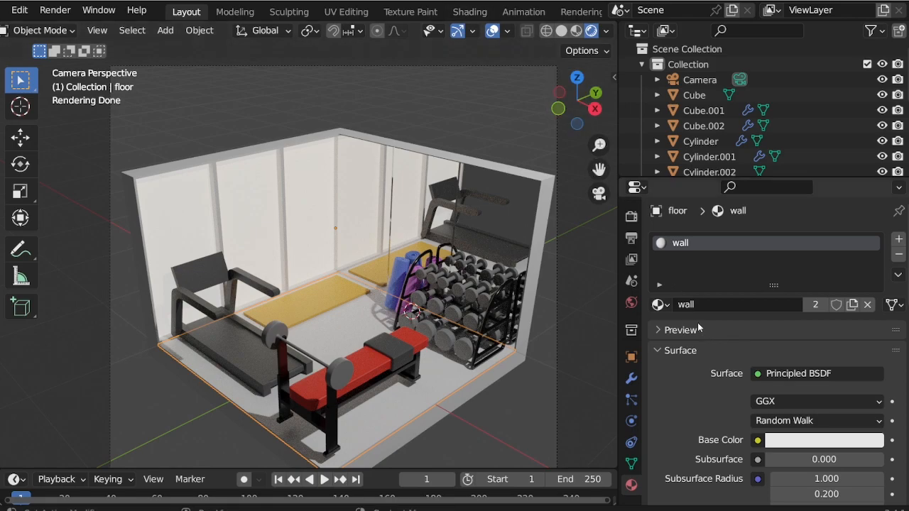
pyautogui.click(898, 239)
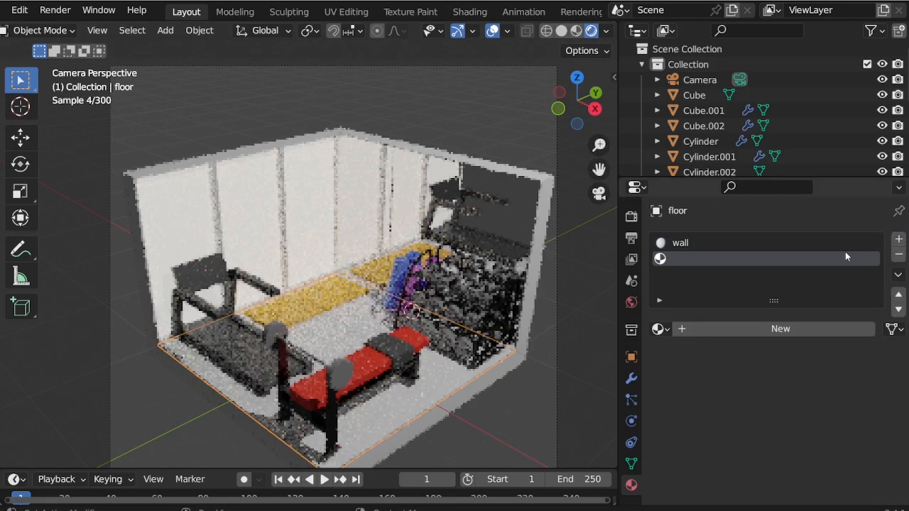
pyautogui.click(842, 243)
pyautogui.click(898, 254)
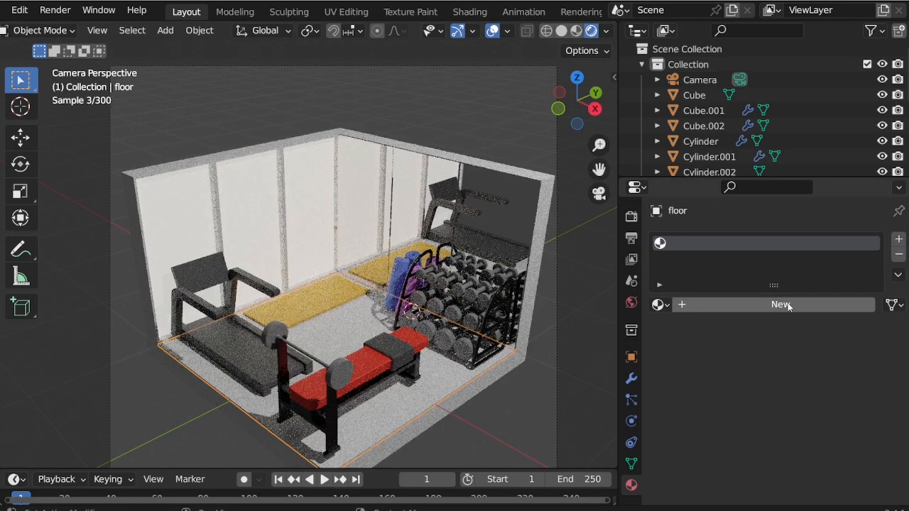
pyautogui.click(785, 304)
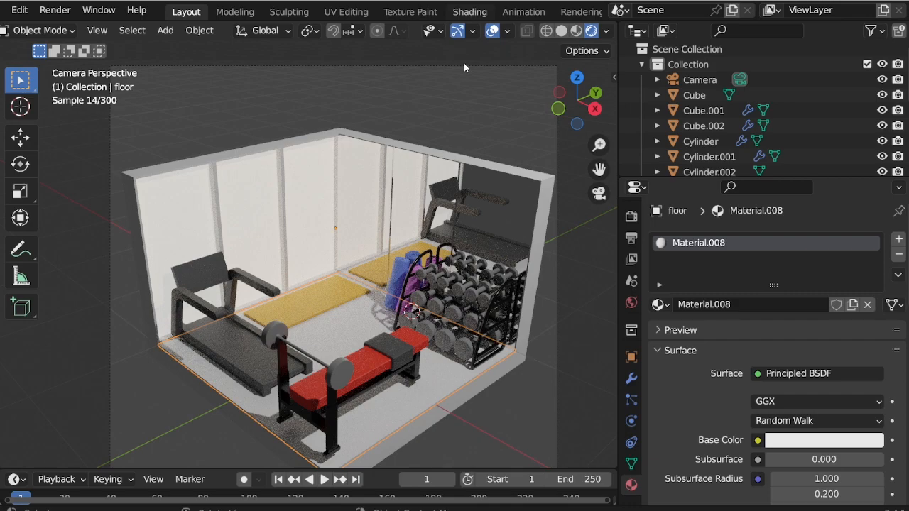
# Step: Switch to the Shading workspace and open the node search for the floor's Material.008
pyautogui.click(469, 12)
pyautogui.scroll(9, 454, 222)
pyautogui.scroll(3, 453, 222)
pyautogui.scroll(-5, 321, 374)
pyautogui.scroll(6, 311, 351)
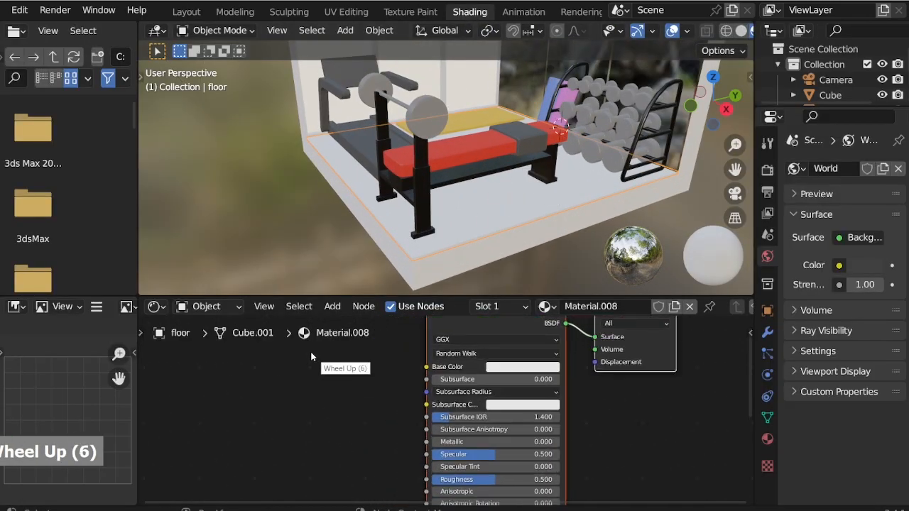
pyautogui.scroll(-2, 315, 377)
pyautogui.hotkey('shift', 'a')
pyautogui.click(294, 330)
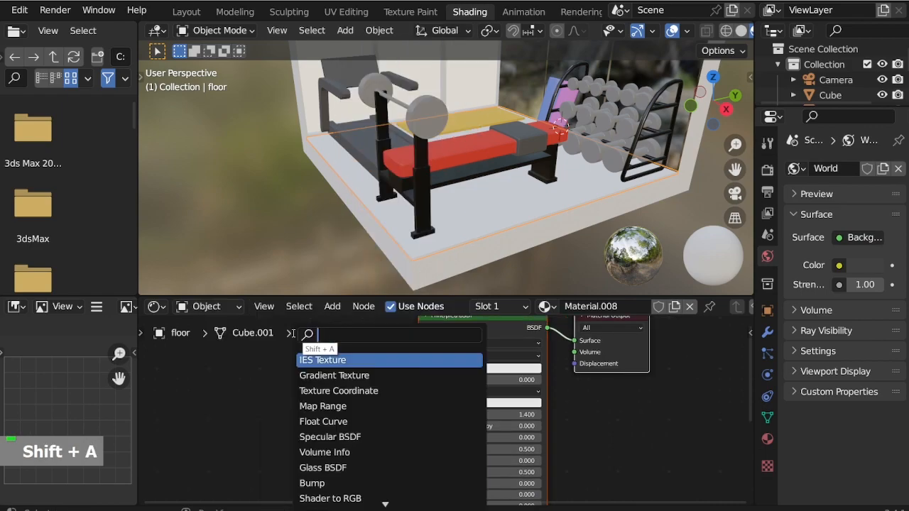
pyautogui.write('mat')
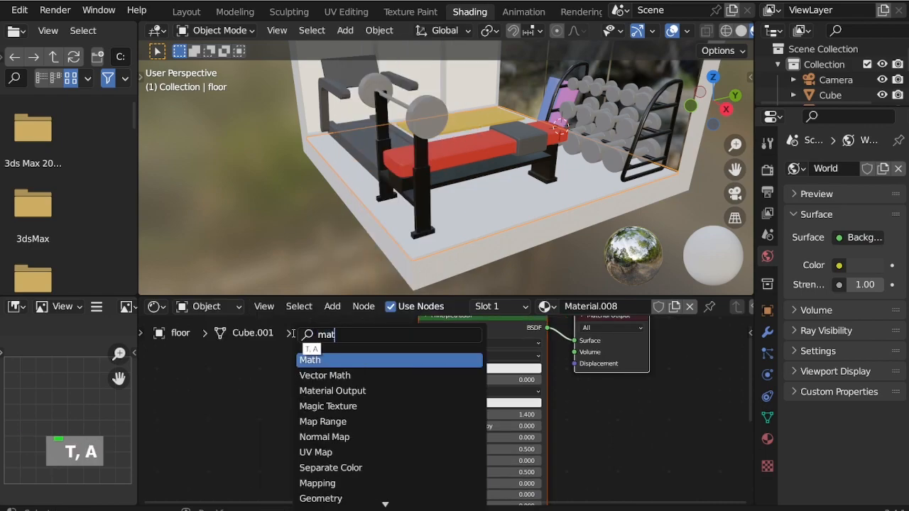
pyautogui.write('er')
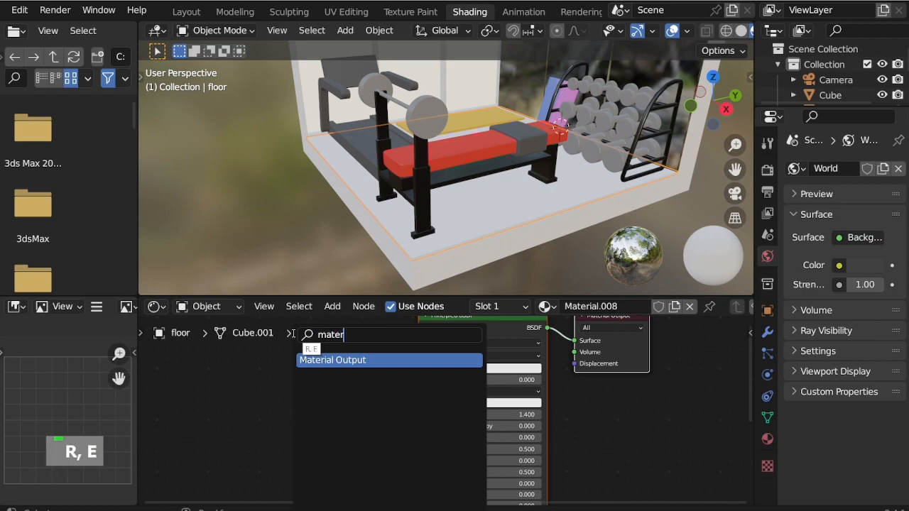
pyautogui.press('BackSpace')
pyautogui.press('BackSpace')
pyautogui.press('BackSpace')
pyautogui.press('BackSpace')
pyautogui.press('BackSpace')
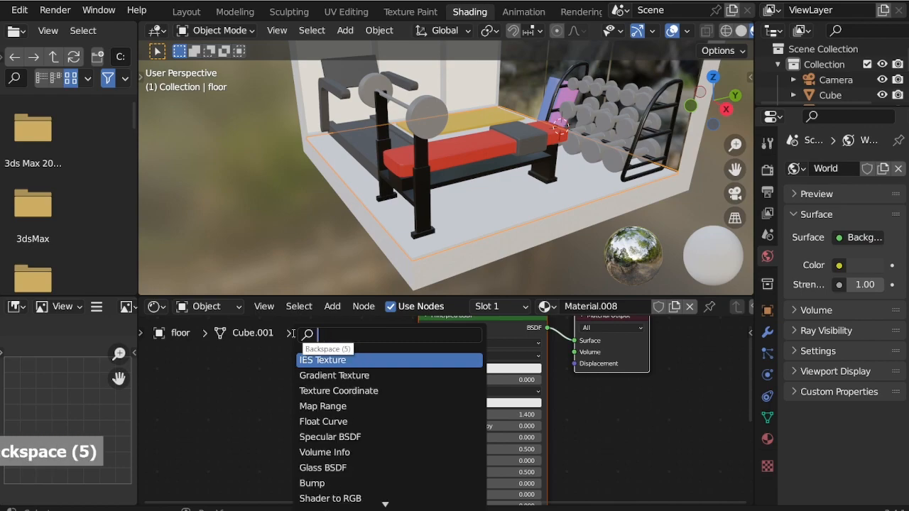
# Step: Search the nodes for "texture" and add an Image Texture node beside the floor material's Principled BSDF
pyautogui.write('texty')
pyautogui.press('BackSpace')
pyautogui.write('ure')
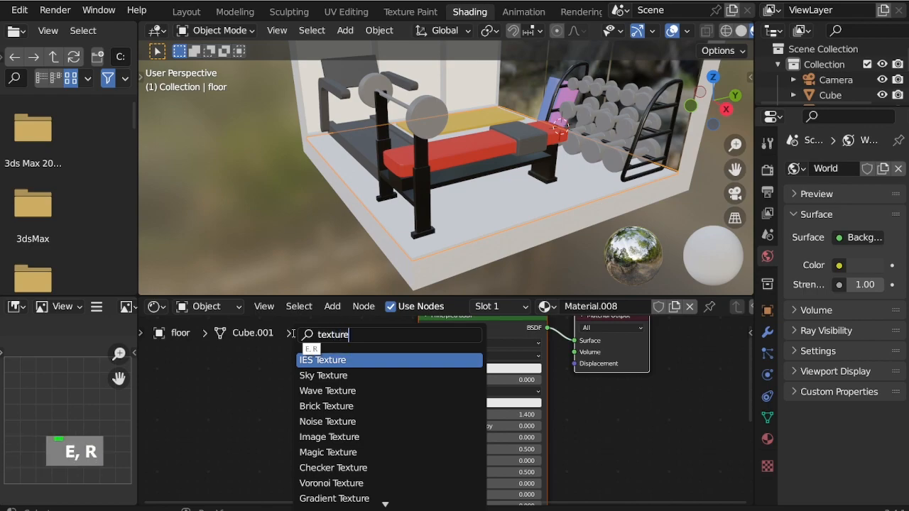
pyautogui.click(329, 437)
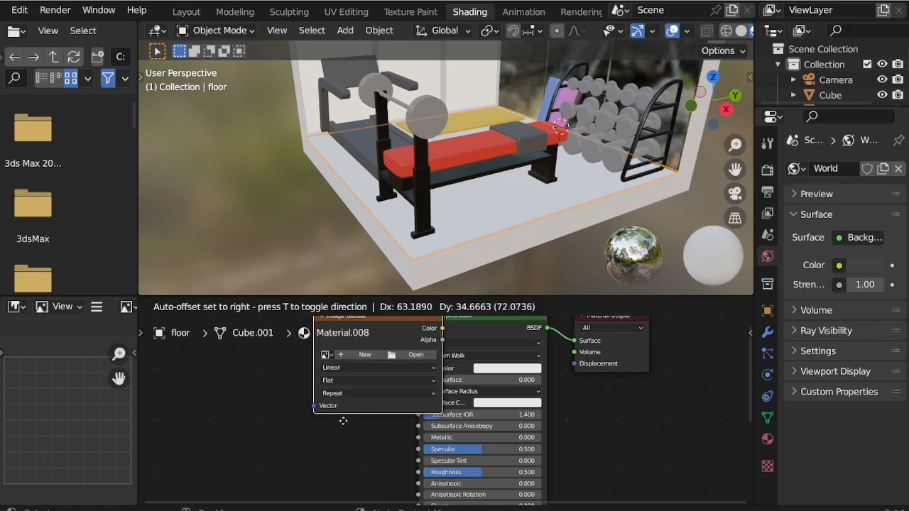
pyautogui.click(289, 418)
# Step: Connect the Image Texture's Color output to the Base Color of the Principled BSDF
pyautogui.scroll(-1, 388, 468)
pyautogui.scroll(5, 387, 398)
pyautogui.moveTo(382, 366); pyautogui.dragTo(421, 412)
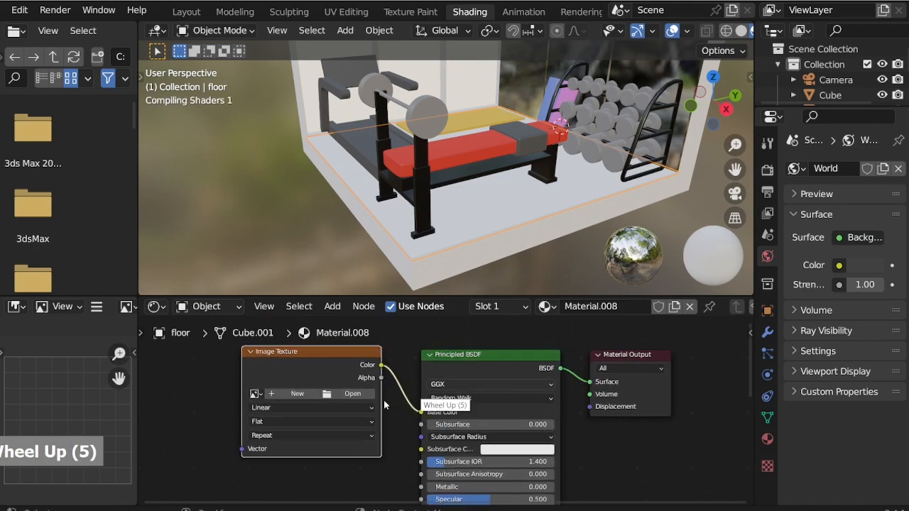
# Step: Load 95_walnut light wood fine texture-seamless.jpg from the gym folder into the floor's Image Texture node
pyautogui.click(292, 394)
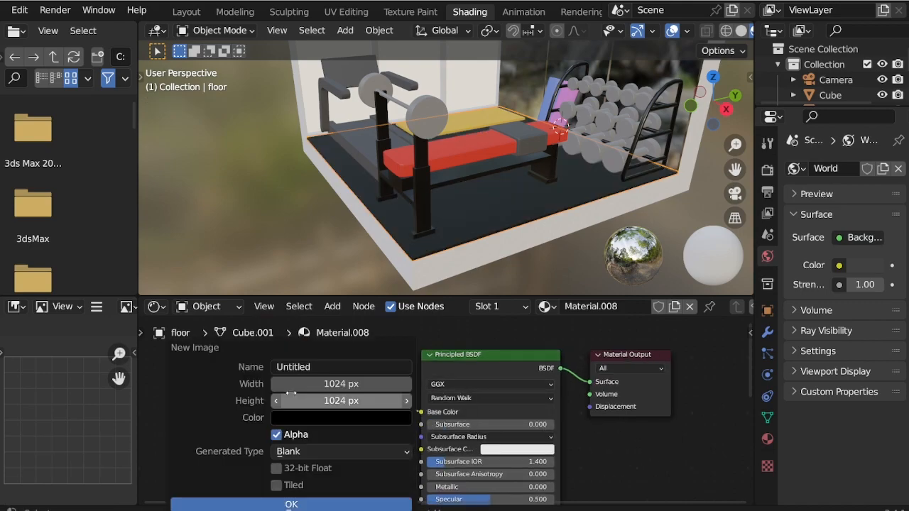
pyautogui.click(340, 504)
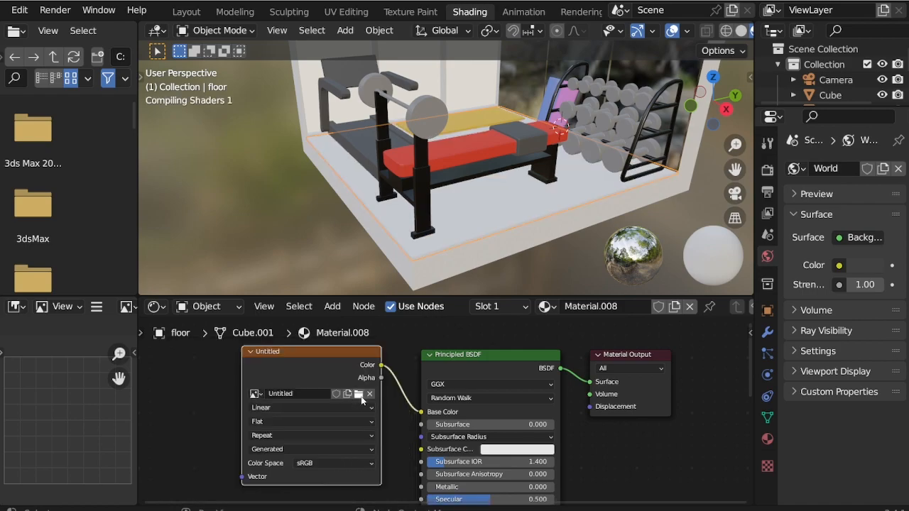
pyautogui.click(359, 394)
pyautogui.click(374, 101)
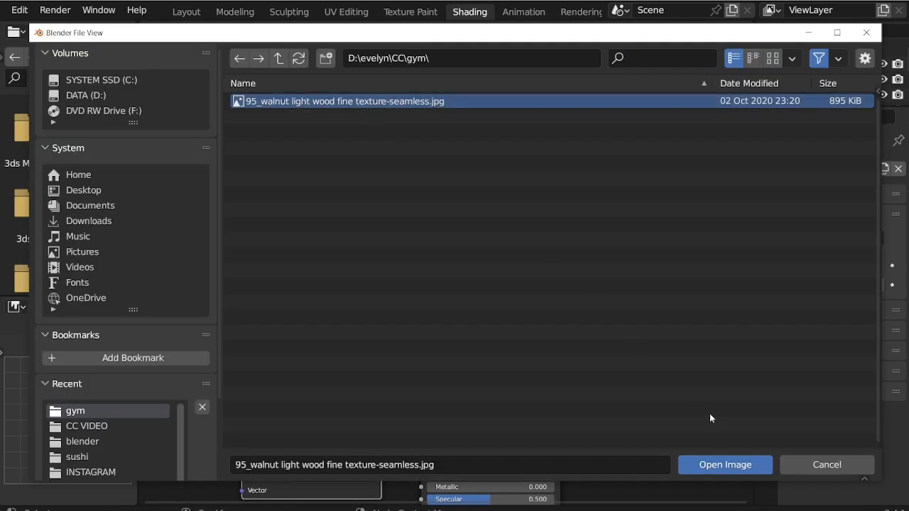
pyautogui.click(725, 470)
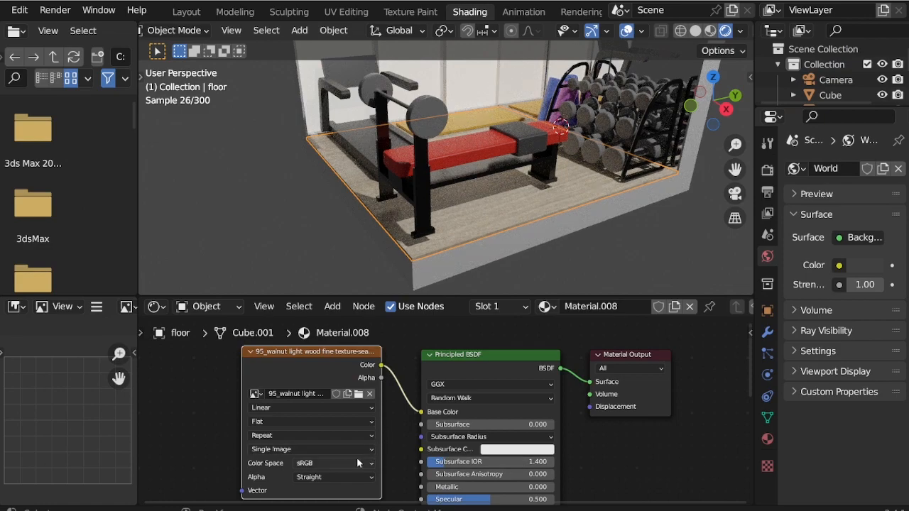
# Step: Lower the Roughness of the floor material's Principled BSDF to about 0.17
pyautogui.scroll(1, 591, 193)
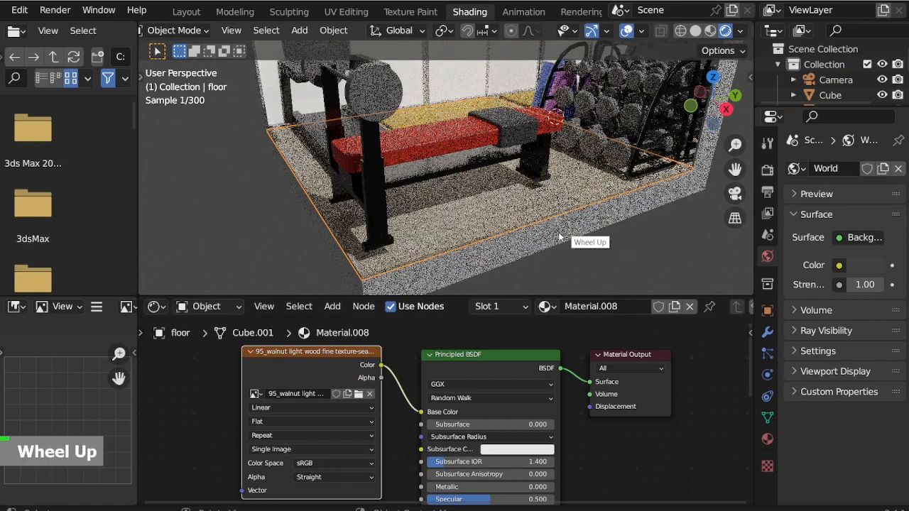
pyautogui.scroll(1, 465, 266)
pyautogui.scroll(-5, 442, 355)
pyautogui.scroll(10, 490, 476)
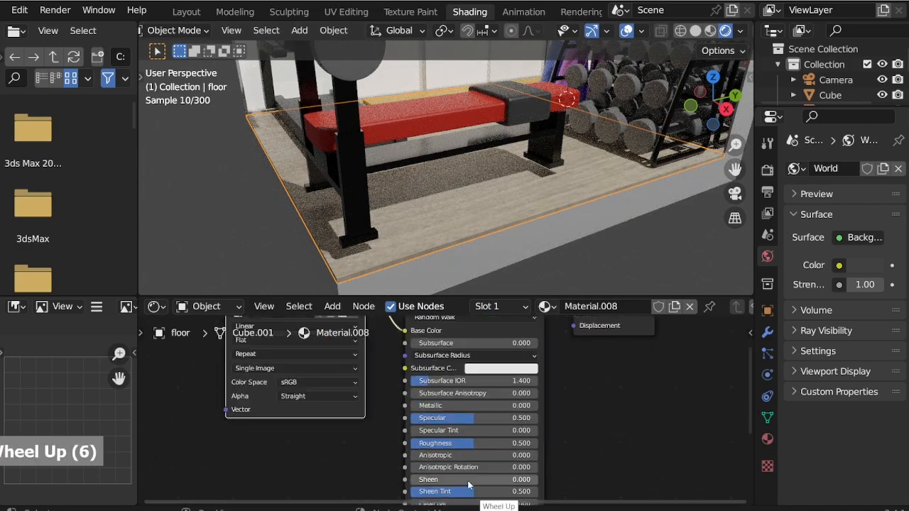
pyautogui.moveTo(470, 444); pyautogui.dragTo(413, 444)
# Step: Review the Image Texture node's interpolation, projection, extension, source and color space options without changing them
pyautogui.scroll(-12, 343, 460)
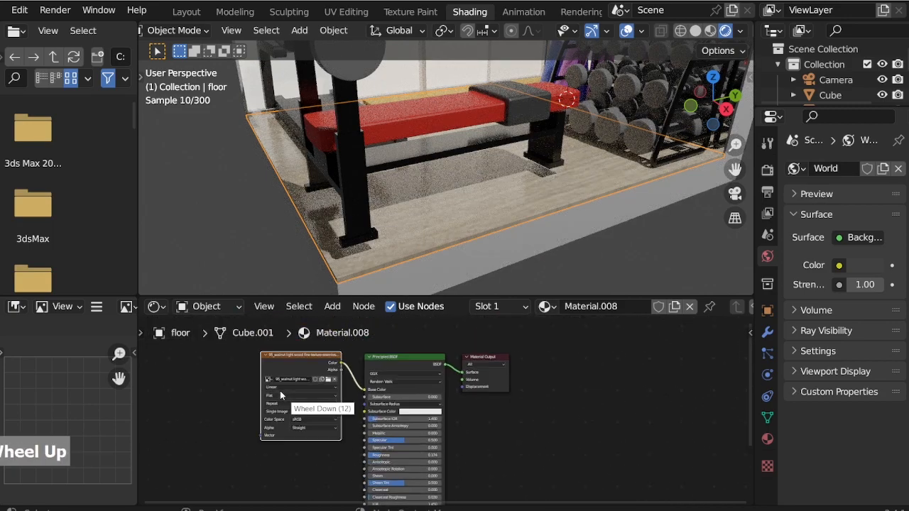
pyautogui.scroll(6, 292, 371)
pyautogui.scroll(4, 292, 371)
pyautogui.scroll(2, 307, 423)
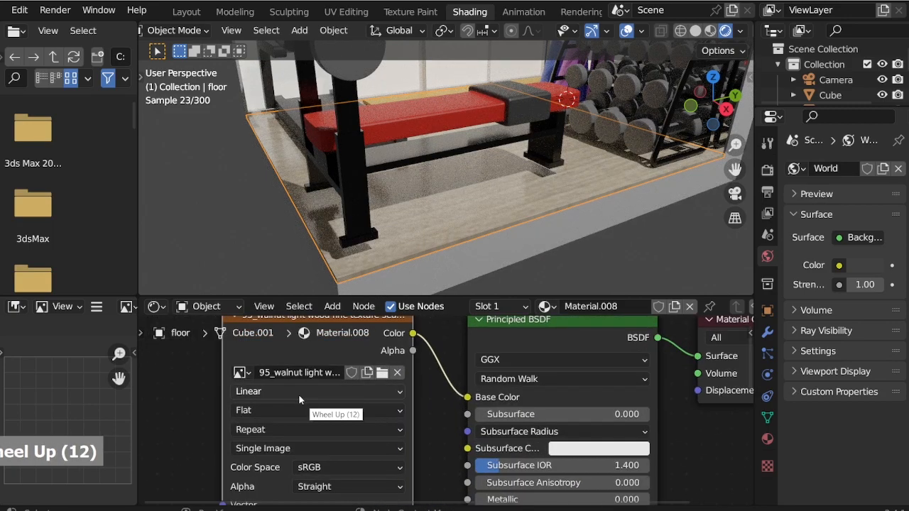
pyautogui.click(298, 392)
pyautogui.click(298, 394)
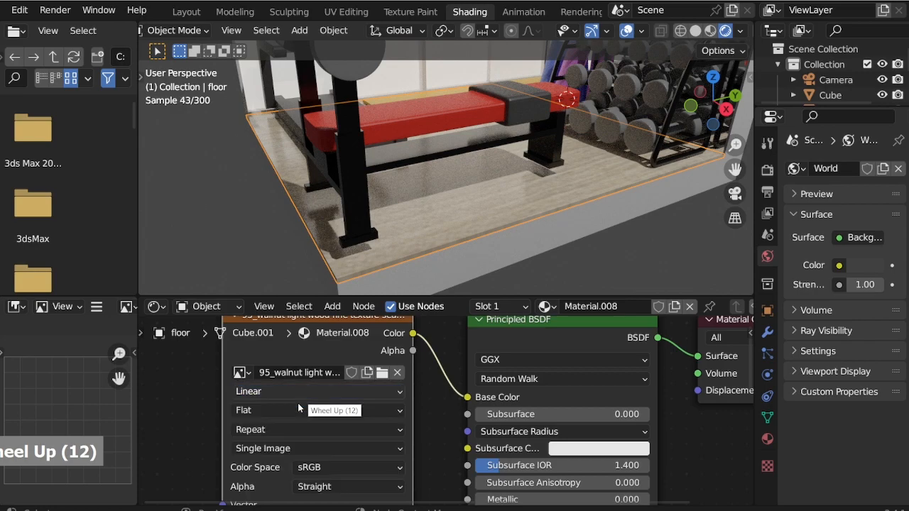
pyautogui.click(298, 408)
pyautogui.click(298, 410)
pyautogui.click(298, 429)
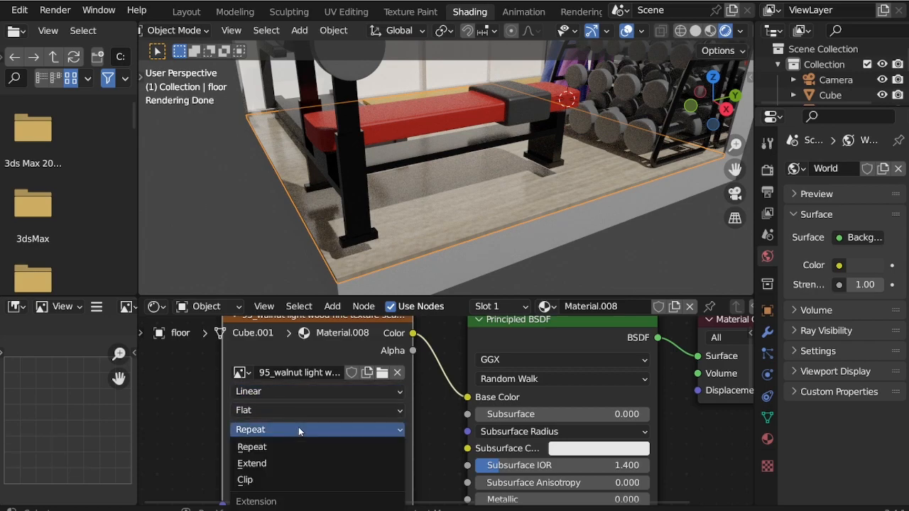
pyautogui.click(298, 427)
pyautogui.click(306, 448)
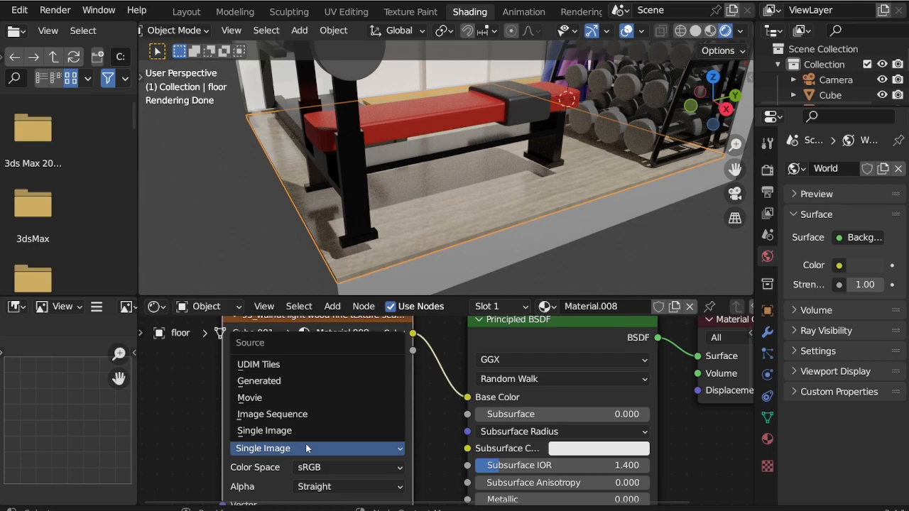
pyautogui.click(306, 448)
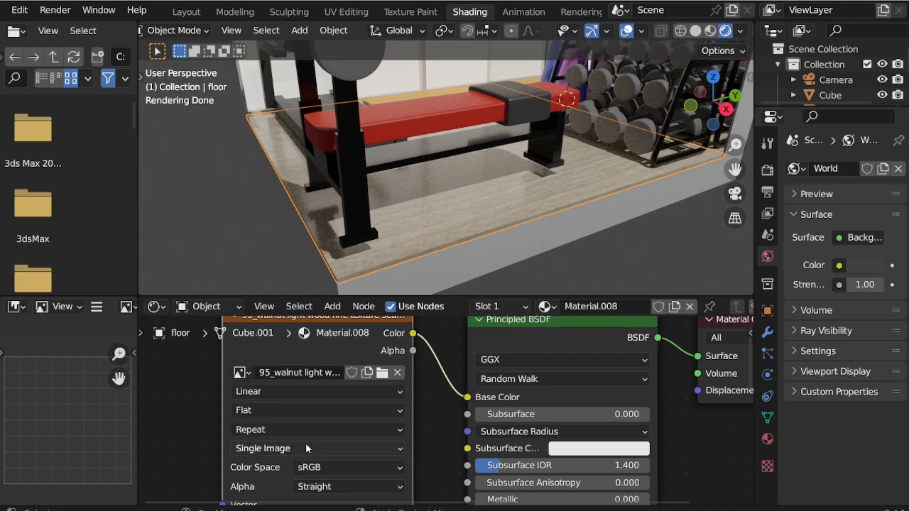
pyautogui.click(337, 468)
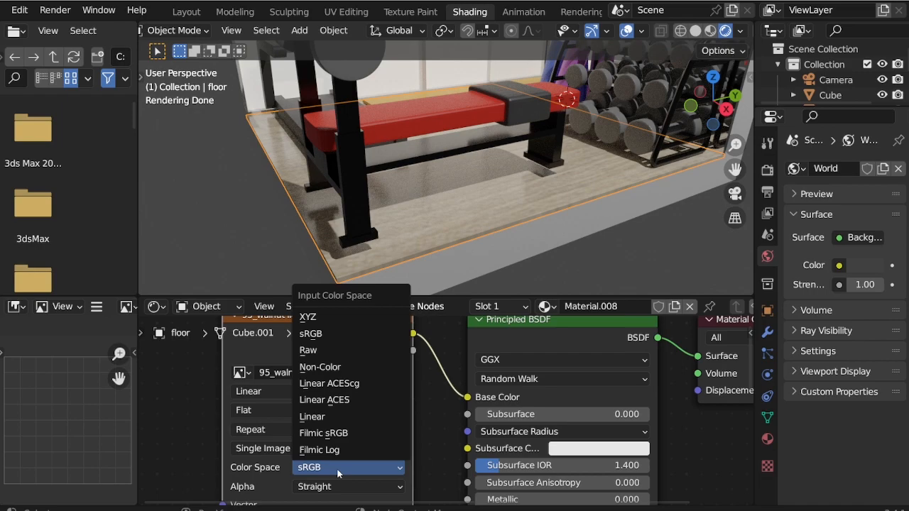
pyautogui.click(339, 470)
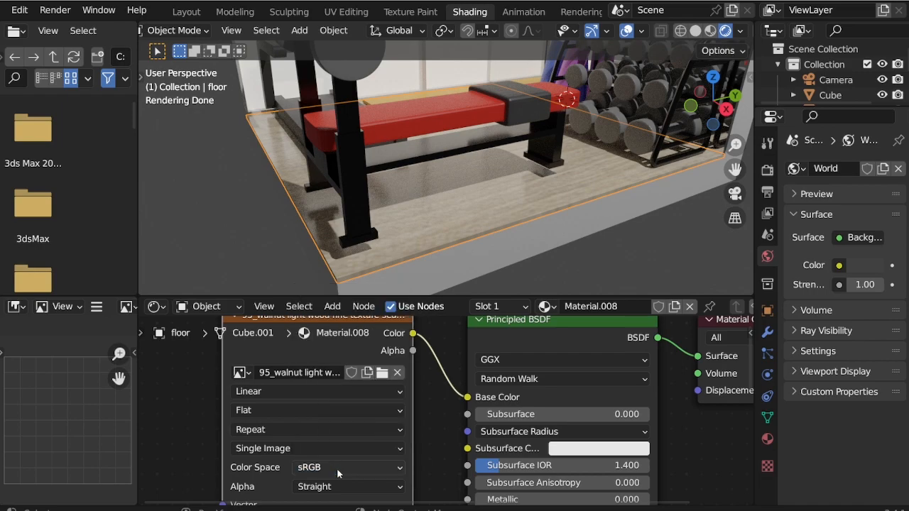
# Step: Inspect the wood floor up close and through the camera view, and deselect the floor
pyautogui.moveTo(439, 403); pyautogui.dragTo(405, 479, button='middle')
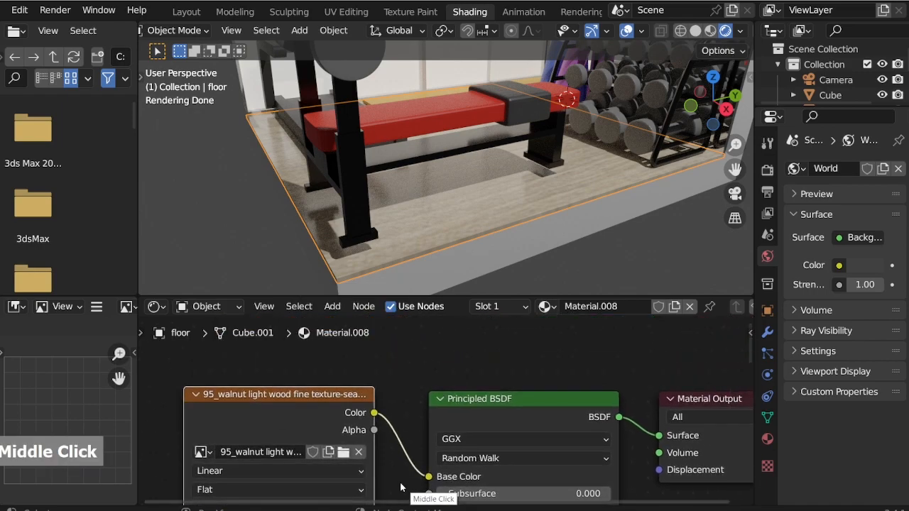
pyautogui.scroll(-3, 358, 370)
pyautogui.scroll(-1, 400, 365)
pyautogui.scroll(3, 486, 200)
pyautogui.moveTo(486, 201); pyautogui.dragTo(618, 279, button='middle')
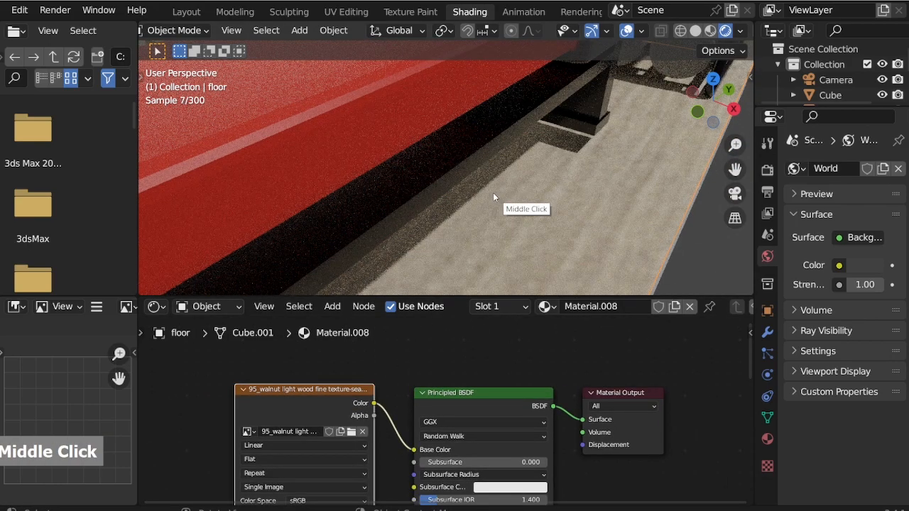
pyautogui.scroll(-5, 494, 198)
pyautogui.press('KP_0')
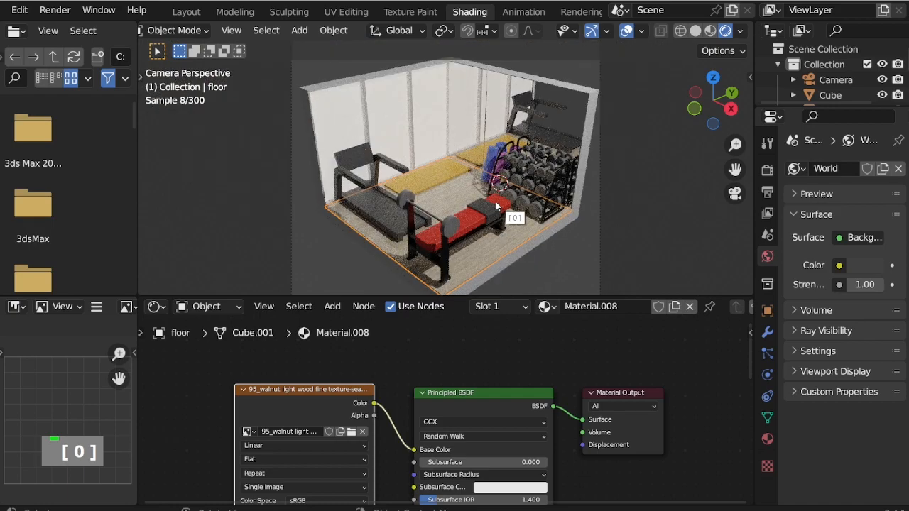
pyautogui.click(640, 240)
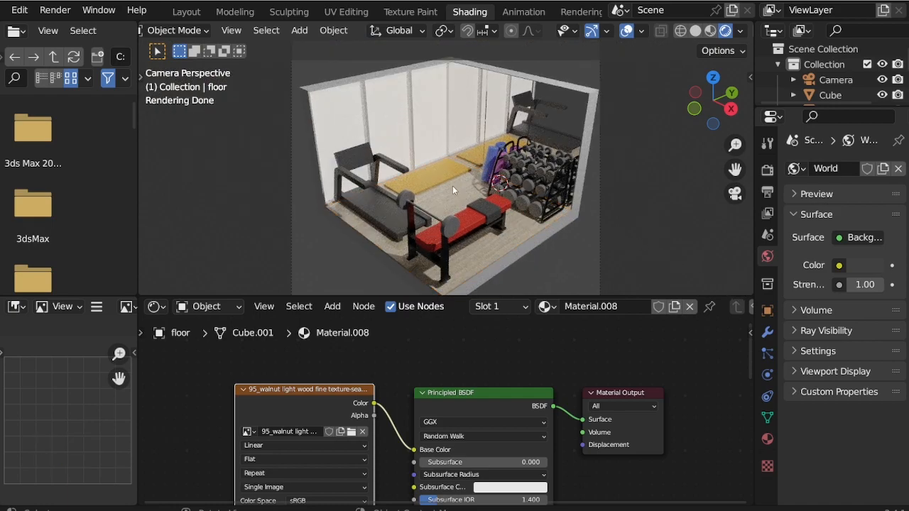
# Step: Select the treadmill and open it in Edit Mode in the Layout workspace
pyautogui.scroll(3, 341, 184)
pyautogui.click(355, 186)
pyautogui.moveTo(359, 186); pyautogui.dragTo(381, 181, button='middle')
pyautogui.scroll(2, 330, 176)
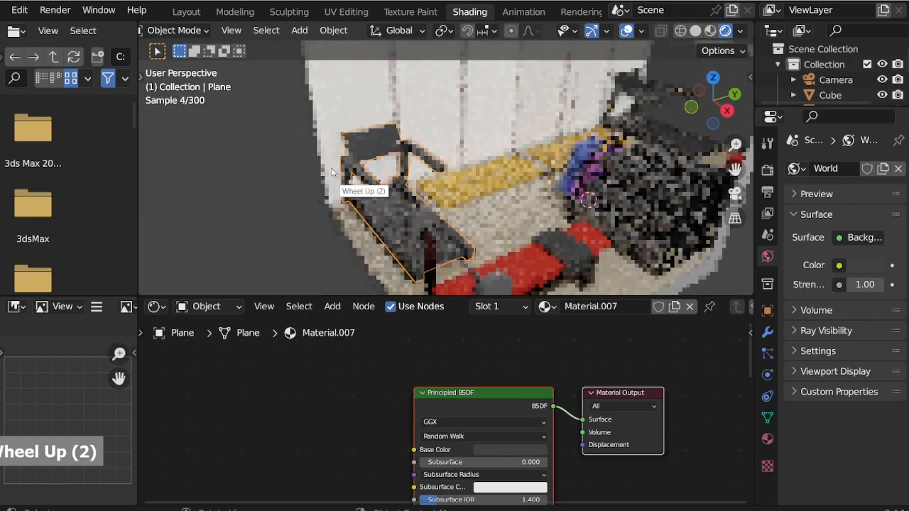
pyautogui.scroll(3, 357, 147)
pyautogui.scroll(-2, 378, 125)
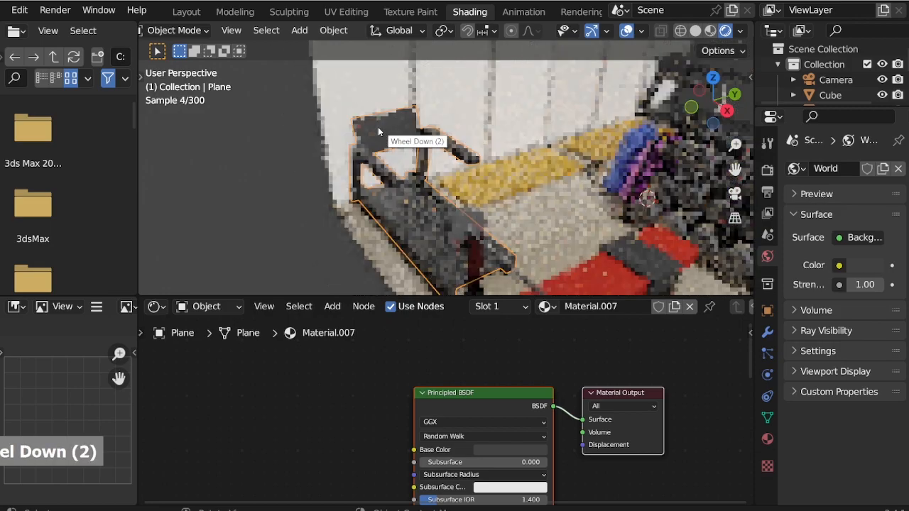
pyautogui.scroll(3, 515, 265)
pyautogui.moveTo(515, 265); pyautogui.dragTo(449, 234, button='middle')
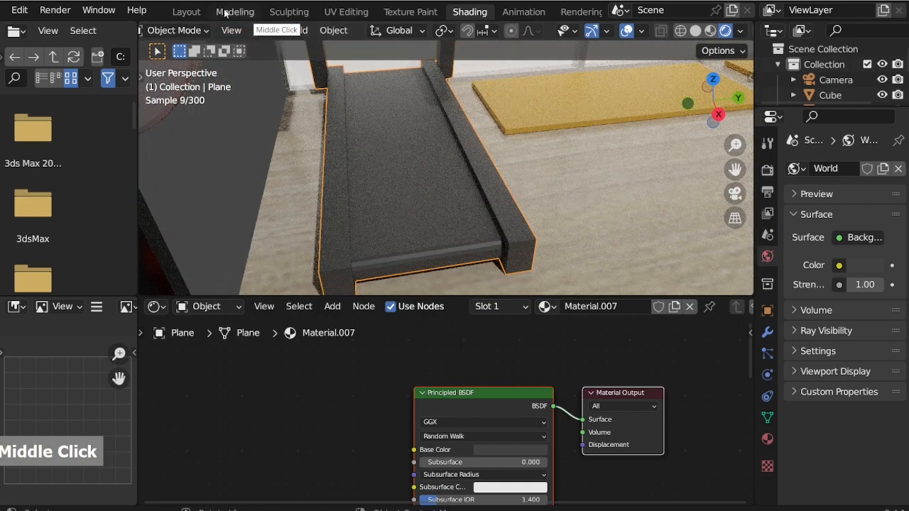
pyautogui.click(189, 12)
pyautogui.scroll(3, 253, 375)
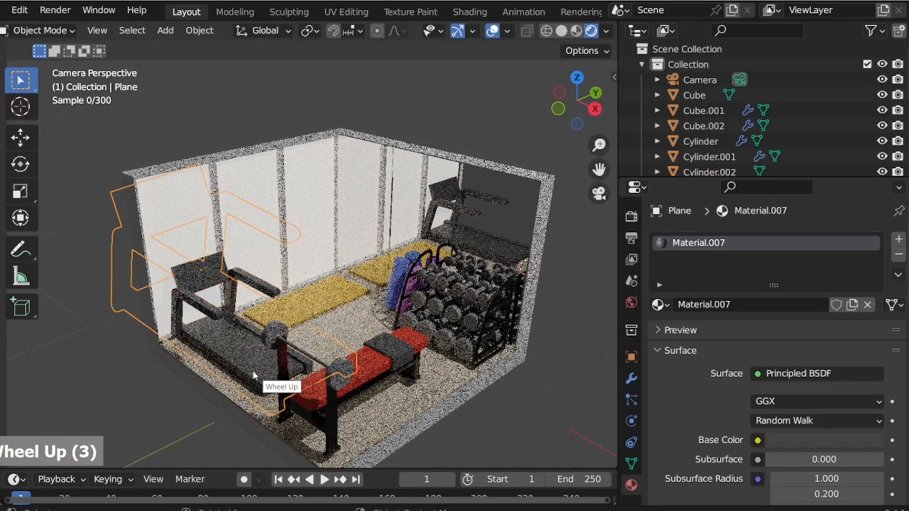
pyautogui.scroll(3, 249, 377)
pyautogui.scroll(2, 267, 331)
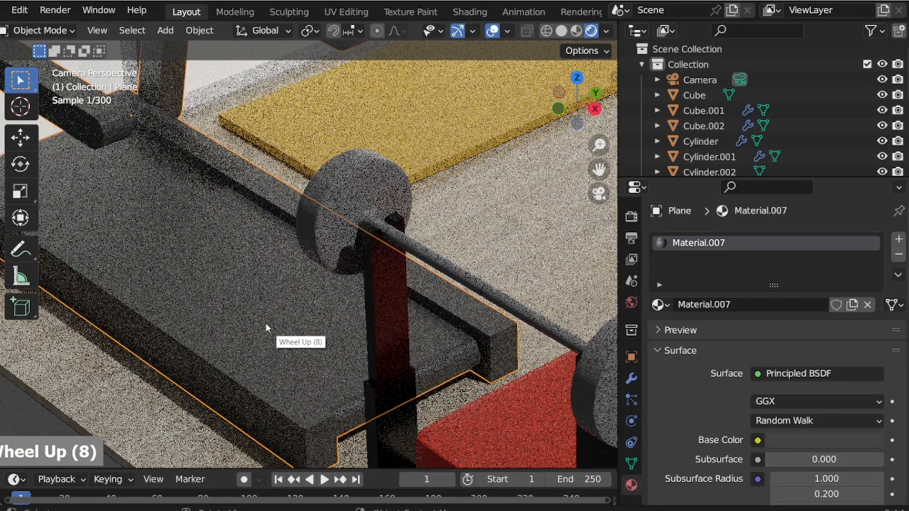
pyautogui.click(42, 30)
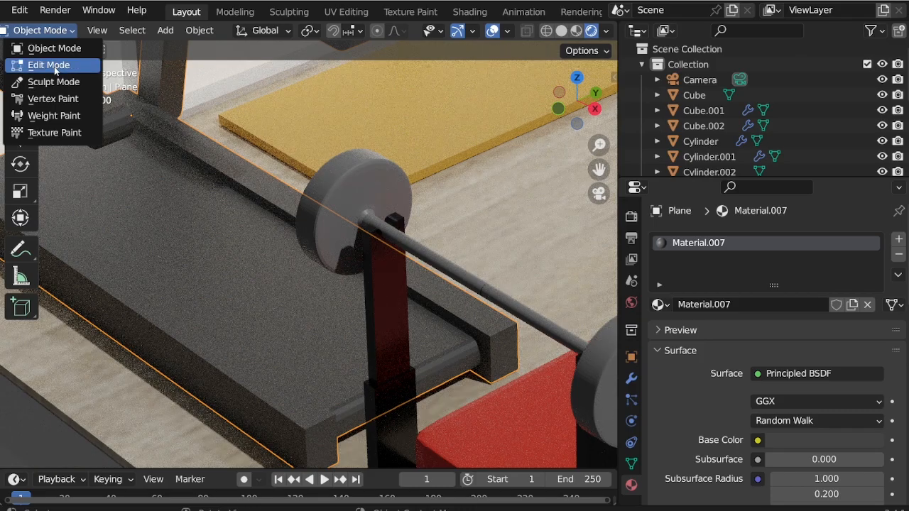
pyautogui.click(49, 65)
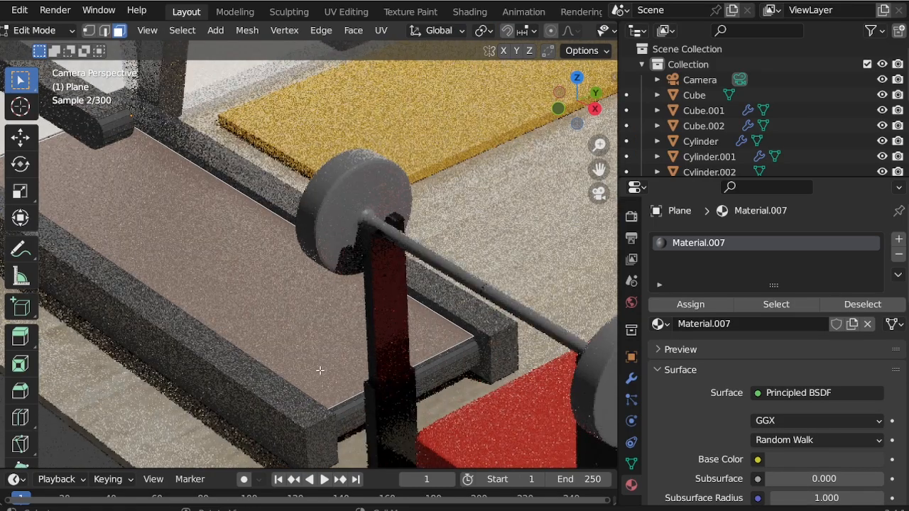
# Step: Select the treadmill's belt faces and assign them the existing dumbbells material in a new material slot
pyautogui.doubleClick(347, 404)
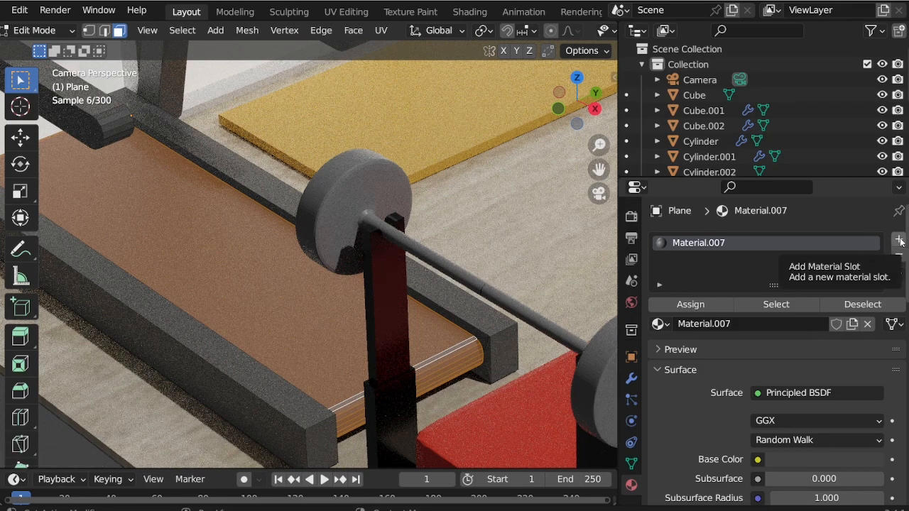
pyautogui.click(900, 242)
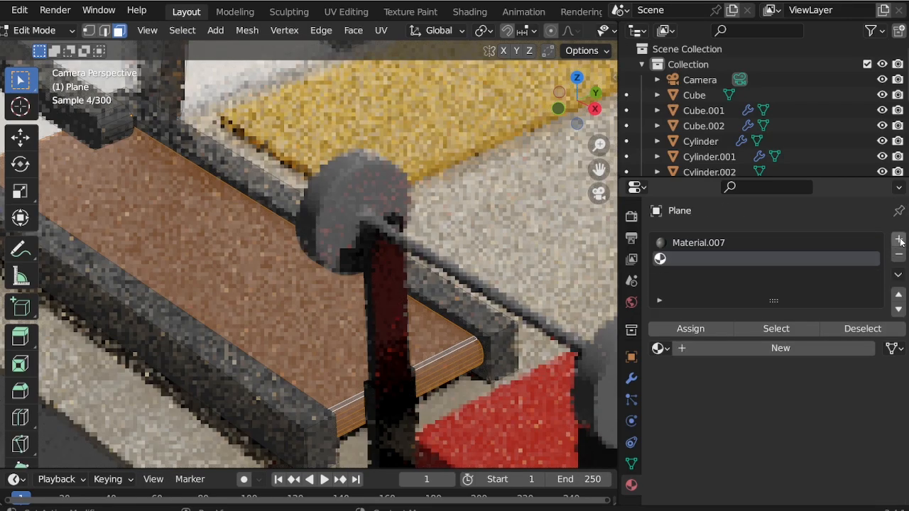
pyautogui.click(658, 348)
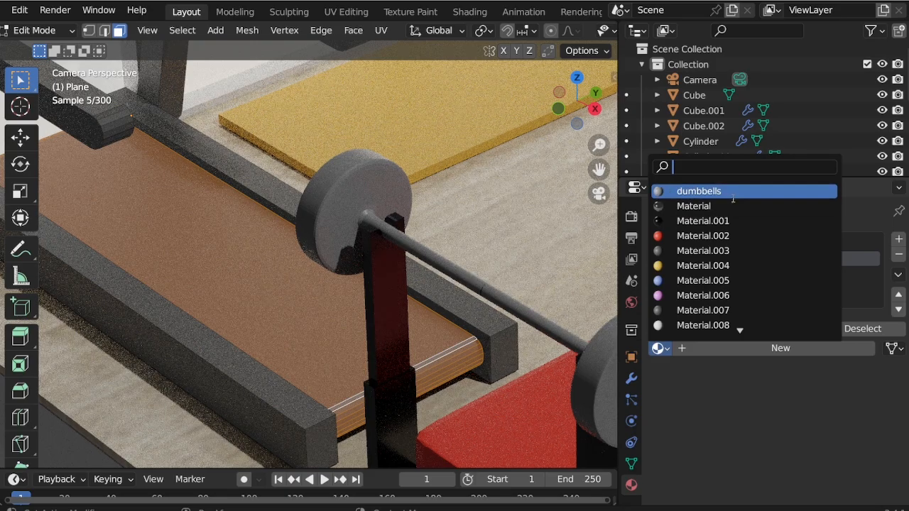
pyautogui.click(732, 191)
pyautogui.click(690, 328)
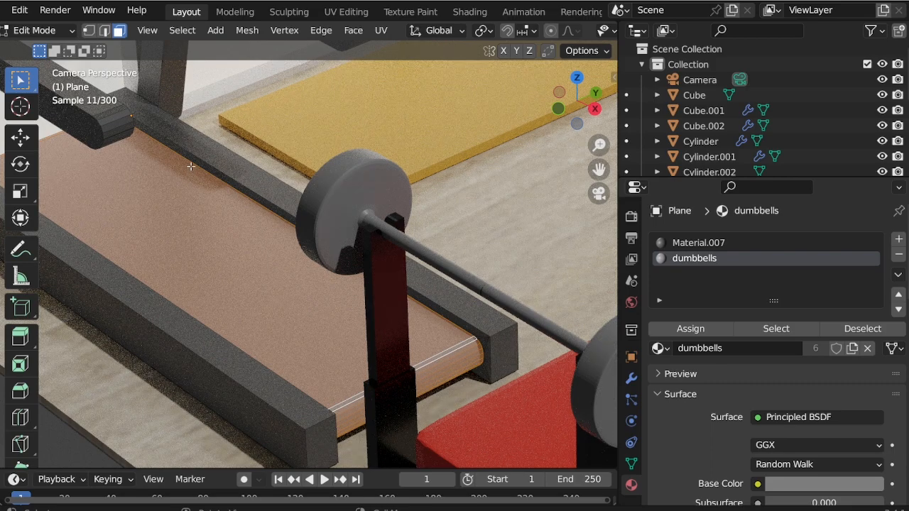
# Step: Inset the front face of the treadmill's display panel about 0.032 m and extrude it inward about 0.018 m
pyautogui.click(42, 30)
pyautogui.scroll(-3, 498, 402)
pyautogui.scroll(2, 230, 144)
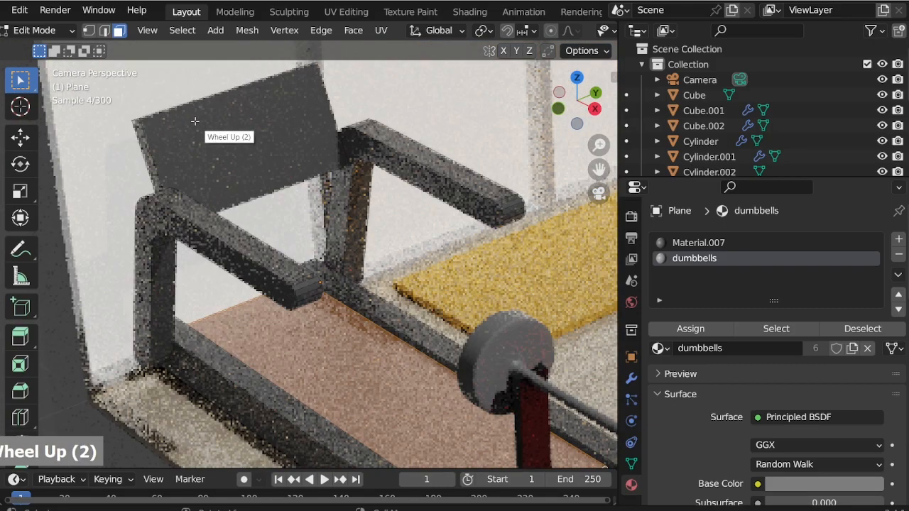
pyautogui.scroll(1, 194, 120)
pyautogui.click(208, 146)
pyautogui.scroll(2, 225, 140)
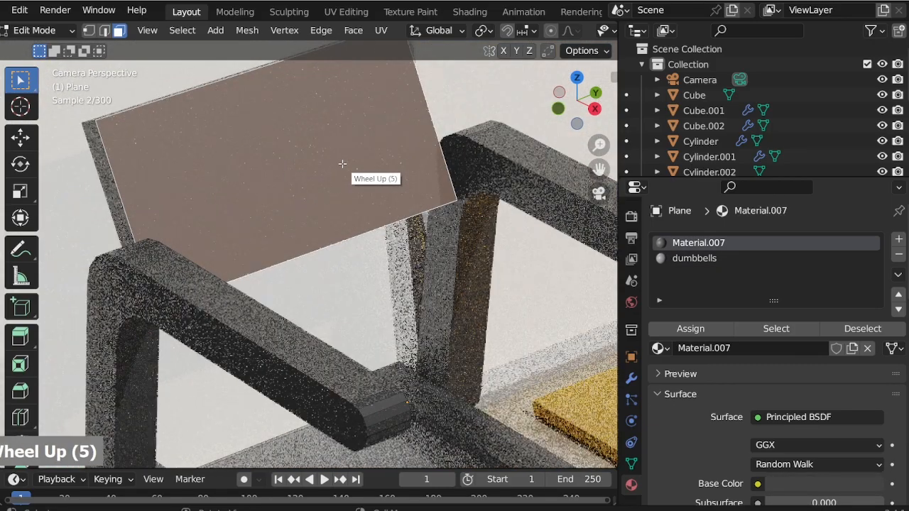
pyautogui.moveTo(342, 163); pyautogui.dragTo(463, 218, button='middle')
pyautogui.press('i')
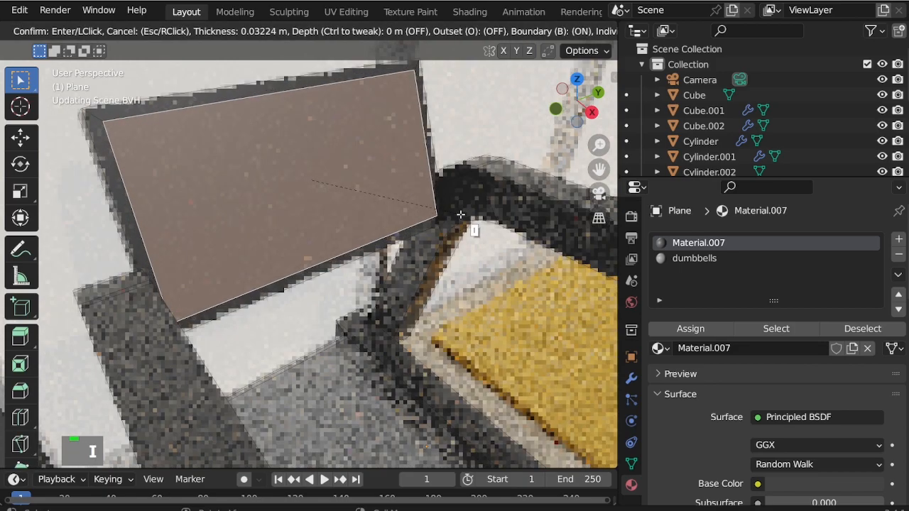
pyautogui.click(462, 215)
pyautogui.press('e')
pyautogui.click(453, 214)
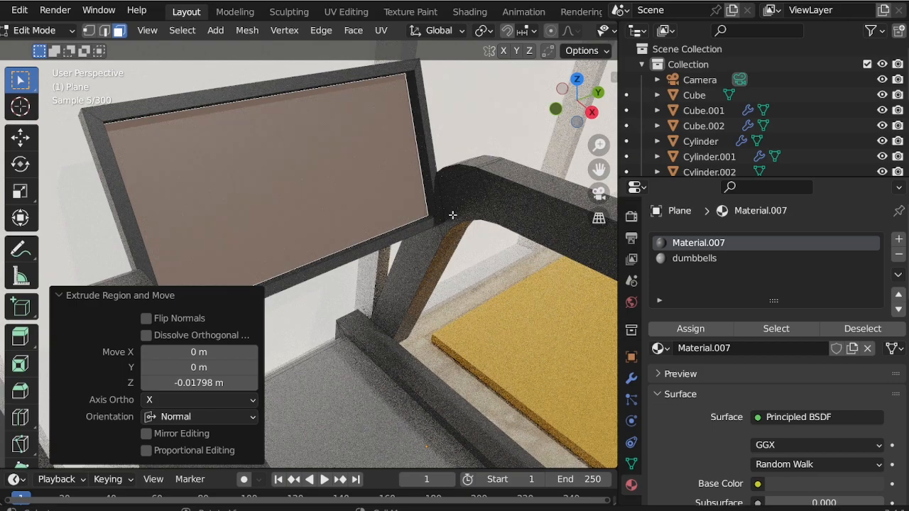
# Step: Inset the treadmill display's recessed face about 0.016 m and assign it the dumbbells material
pyautogui.press('i')
pyautogui.click(459, 225)
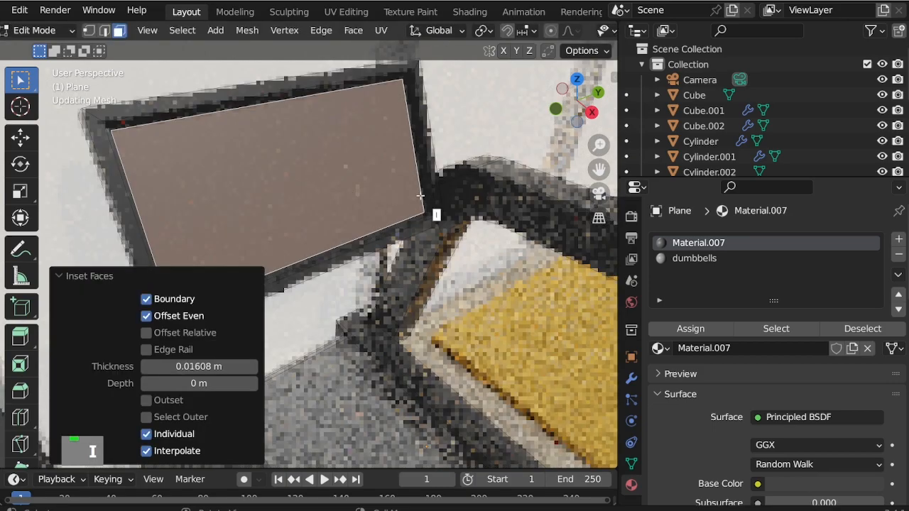
pyautogui.click(686, 258)
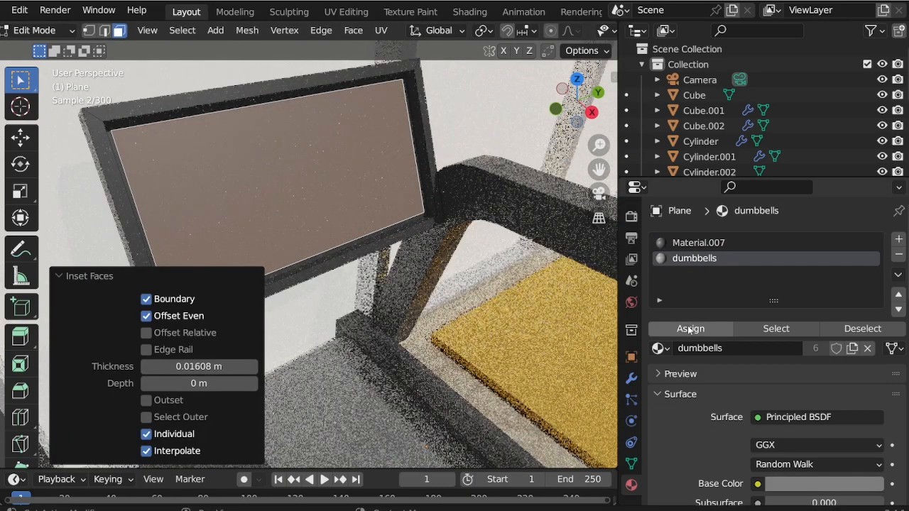
pyautogui.click(687, 326)
pyautogui.click(39, 29)
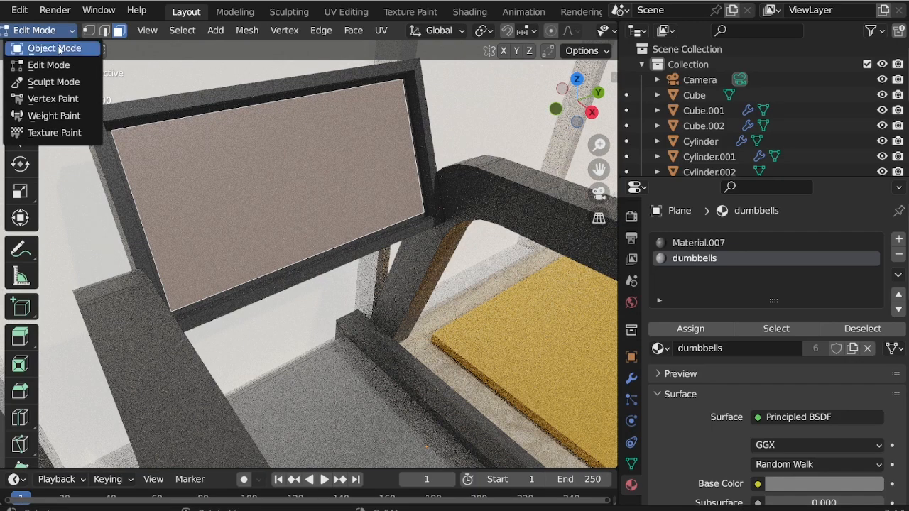
pyautogui.click(43, 49)
# Step: Reopen the treadmill in Edit Mode and show the viewport in solid shading
pyautogui.scroll(-8, 204, 197)
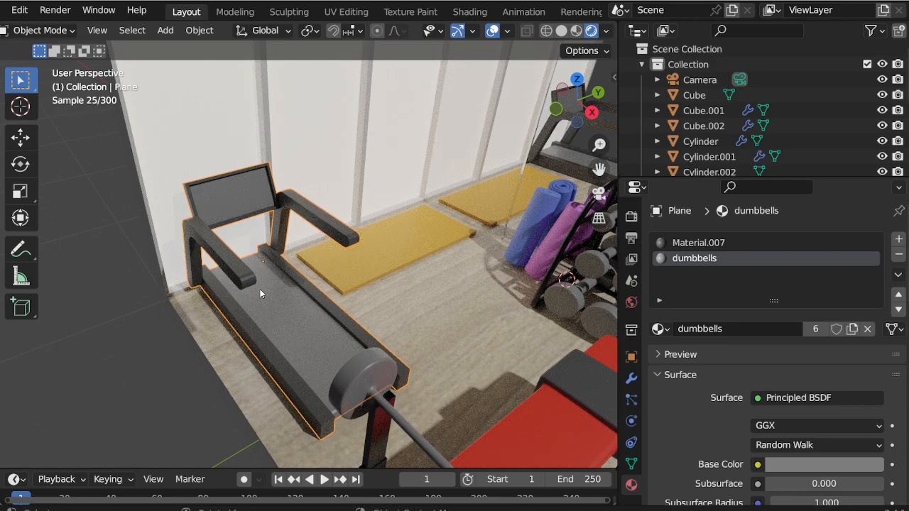
pyautogui.scroll(4, 213, 270)
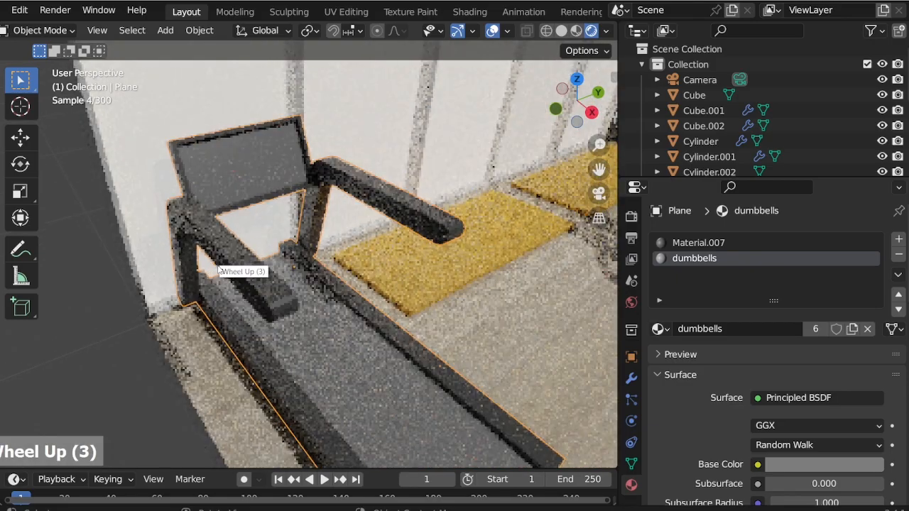
pyautogui.moveTo(239, 278); pyautogui.dragTo(257, 268, button='middle')
pyautogui.scroll(2, 257, 269)
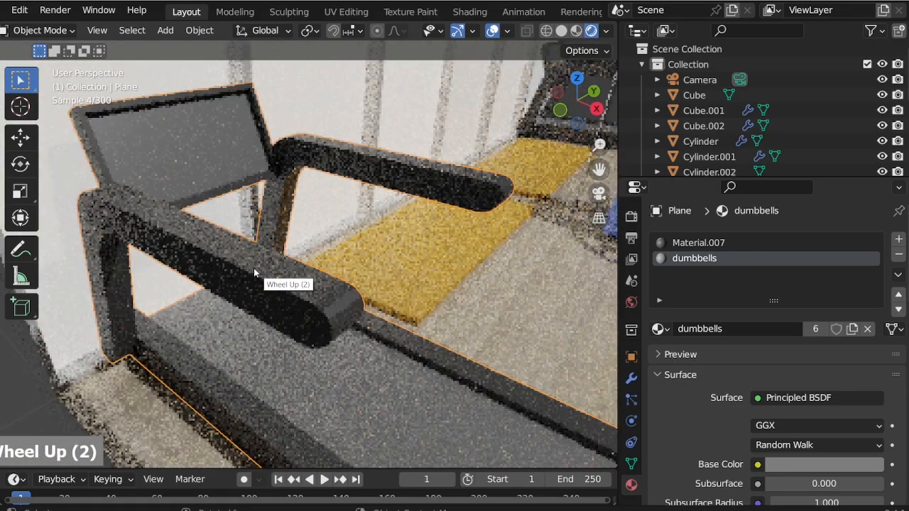
pyautogui.click(50, 30)
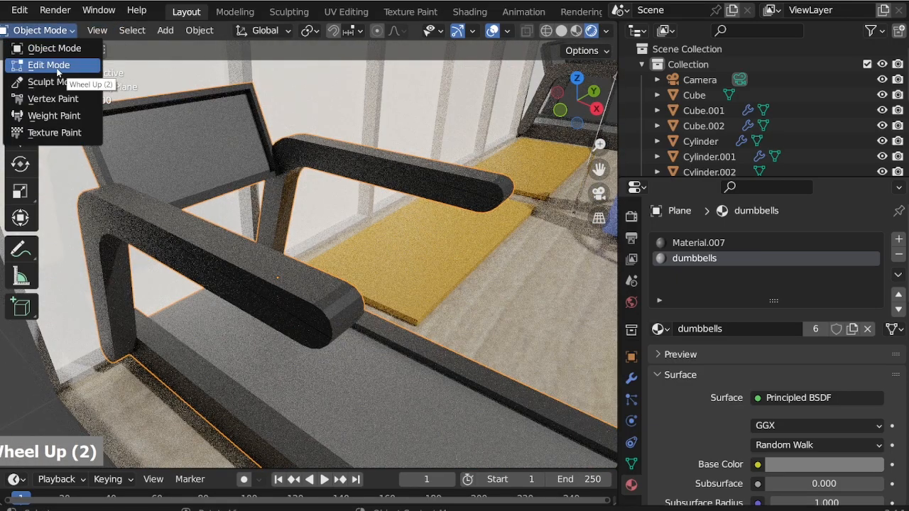
pyautogui.click(50, 65)
pyautogui.scroll(-8, 581, 40)
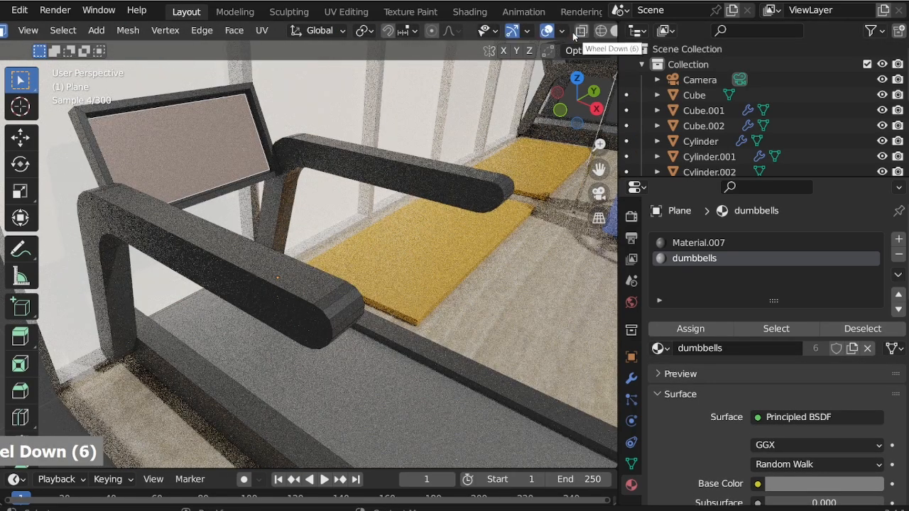
pyautogui.click(577, 31)
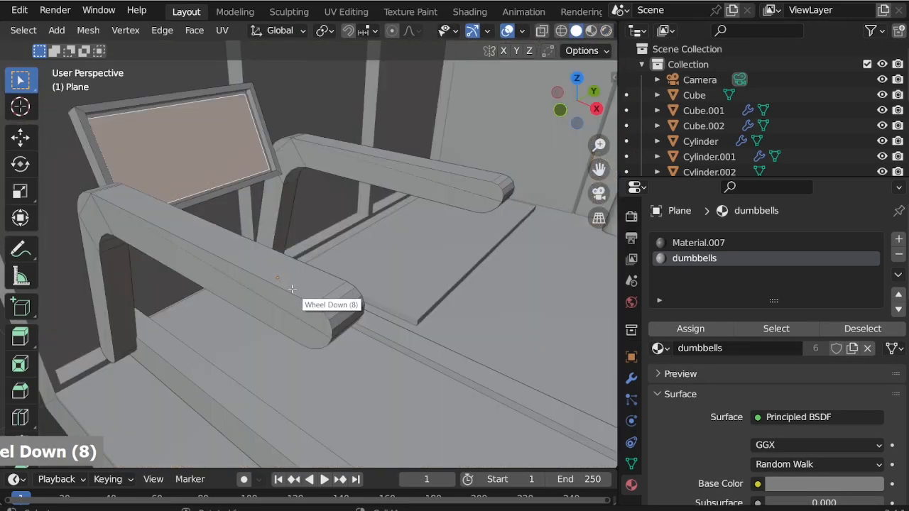
# Step: With X-ray on, select the faces of the straight grip sections on both treadmill handrails
pyautogui.click(287, 285)
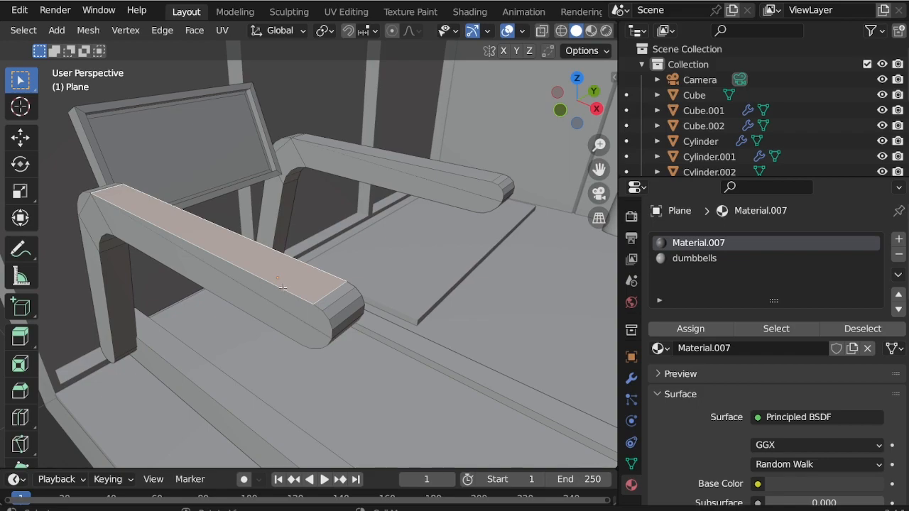
pyautogui.hotkey('alt', 'z')
pyautogui.moveTo(294, 290); pyautogui.dragTo(348, 249, button='middle')
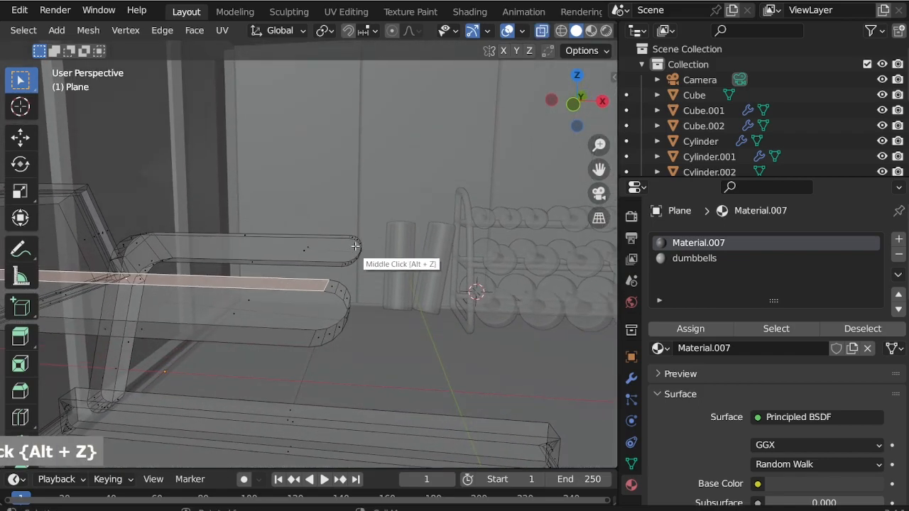
pyautogui.moveTo(388, 377); pyautogui.dragTo(257, 234)
pyautogui.scroll(-2, 327, 341)
pyautogui.keyDown('shift'); pyautogui.moveTo(335, 384); pyautogui.dragTo(263, 300); pyautogui.keyUp('shift')
pyautogui.scroll(-2, 271, 304)
pyautogui.moveTo(394, 309); pyautogui.dragTo(272, 314, button='middle')
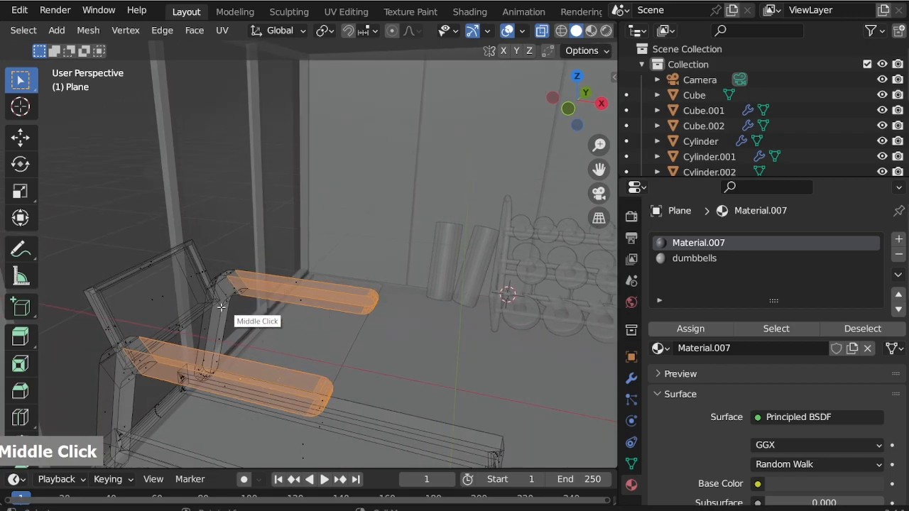
# Step: Turn off X-ray and add the missing long top faces of both handrail grips to the selection
pyautogui.hotkey('alt', 'z')
pyautogui.scroll(2, 181, 351)
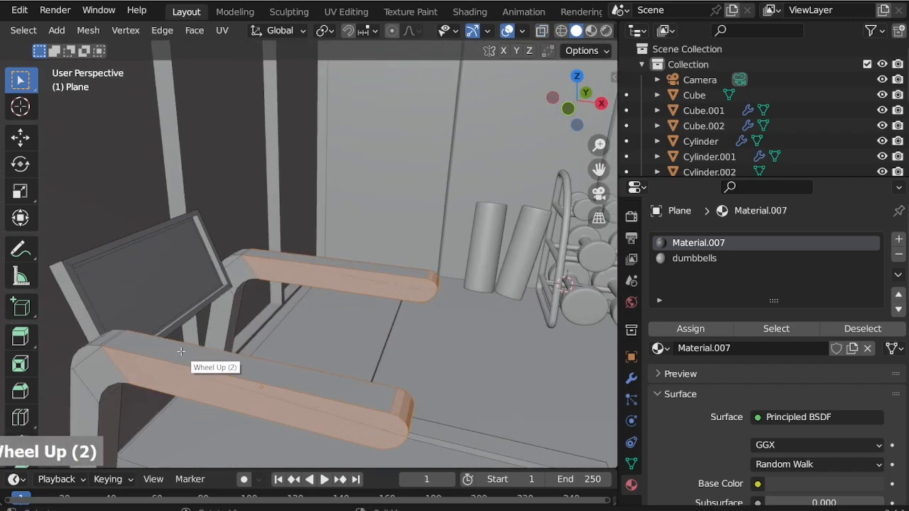
pyautogui.keyDown('shift'); pyautogui.click(188, 353); pyautogui.keyUp('shift')
pyautogui.moveTo(290, 298); pyautogui.dragTo(371, 288, button='middle')
pyautogui.keyDown('shift'); pyautogui.click(369, 279); pyautogui.keyUp('shift')
# Step: Extrude the selected handrail grip faces along their normals by about 0.005 m to thicken the grips
pyautogui.moveTo(367, 221); pyautogui.dragTo(324, 171, button='middle')
pyautogui.scroll(3, 370, 291)
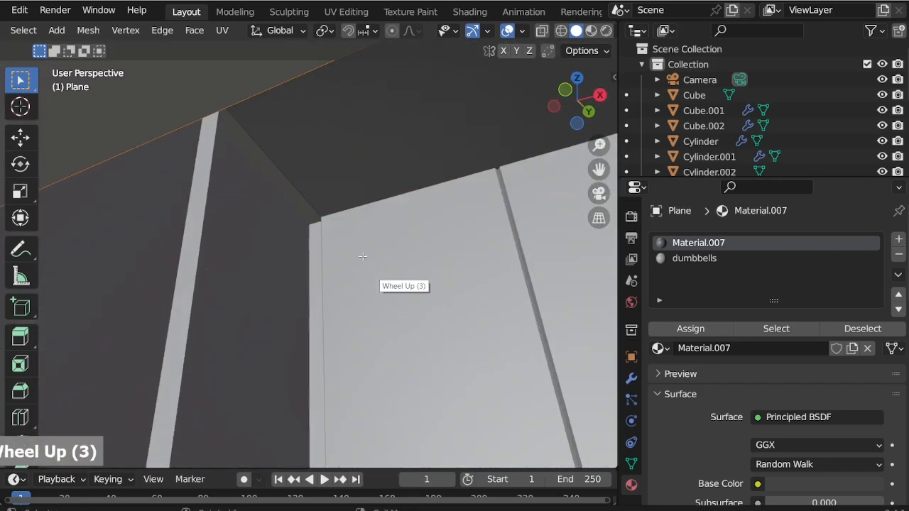
pyautogui.scroll(-4, 365, 211)
pyautogui.scroll(2, 325, 152)
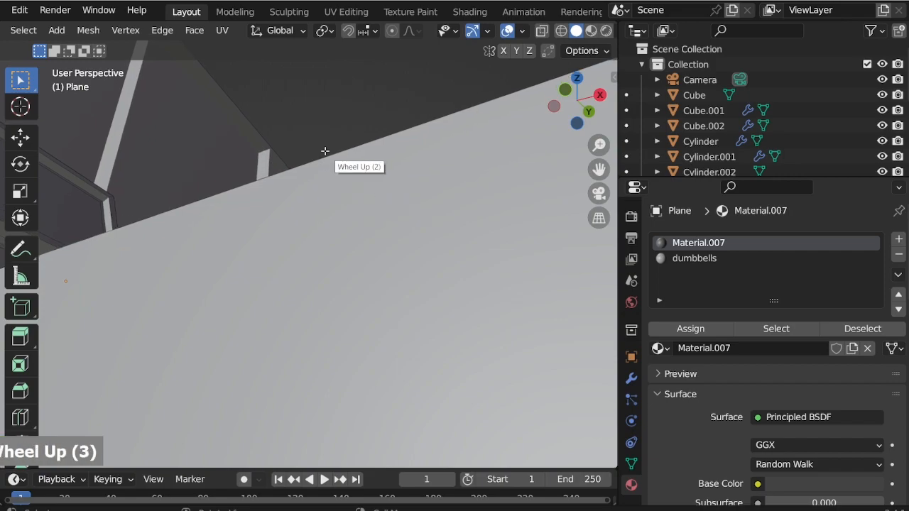
pyautogui.moveTo(324, 152); pyautogui.dragTo(335, 229, button='middle')
pyautogui.scroll(-17, 308, 325)
pyautogui.scroll(7, 273, 229)
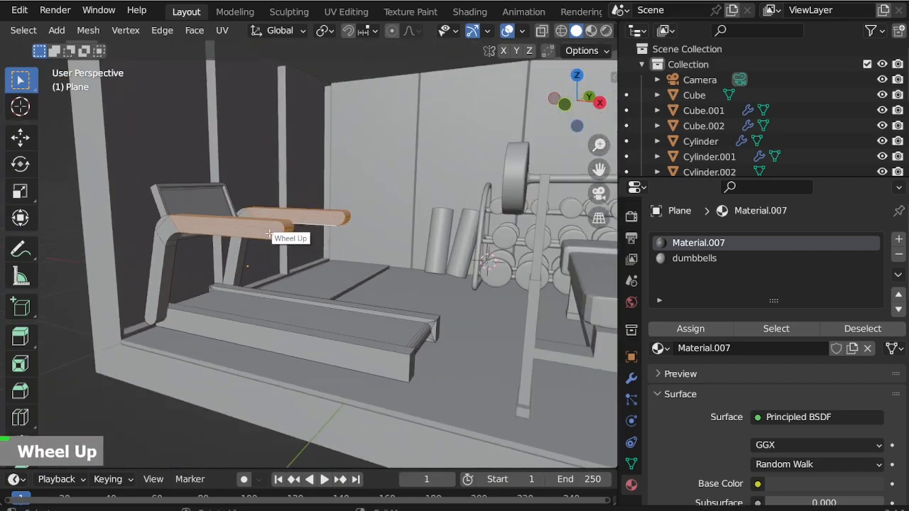
pyautogui.moveTo(278, 229); pyautogui.dragTo(267, 263, button='middle')
pyautogui.scroll(-2, 255, 216)
pyautogui.scroll(1, 253, 218)
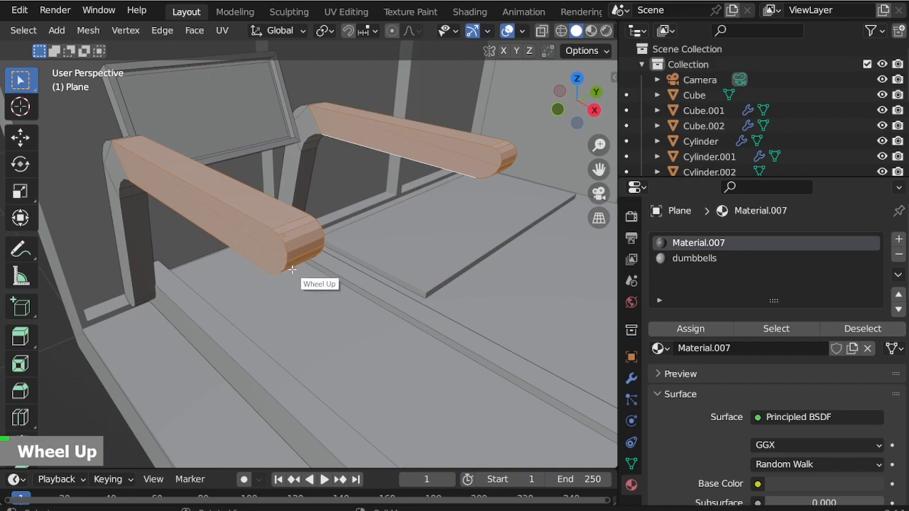
pyautogui.hotkey('alt', 'e')
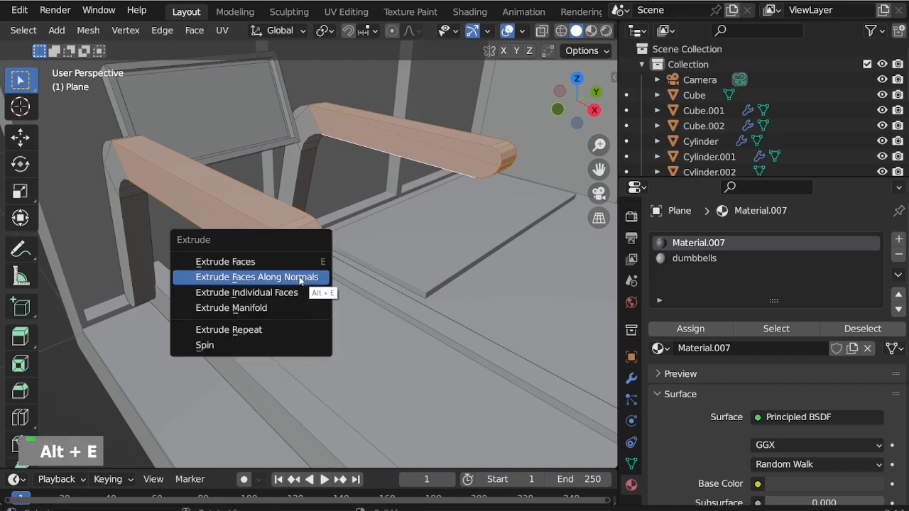
pyautogui.click(300, 277)
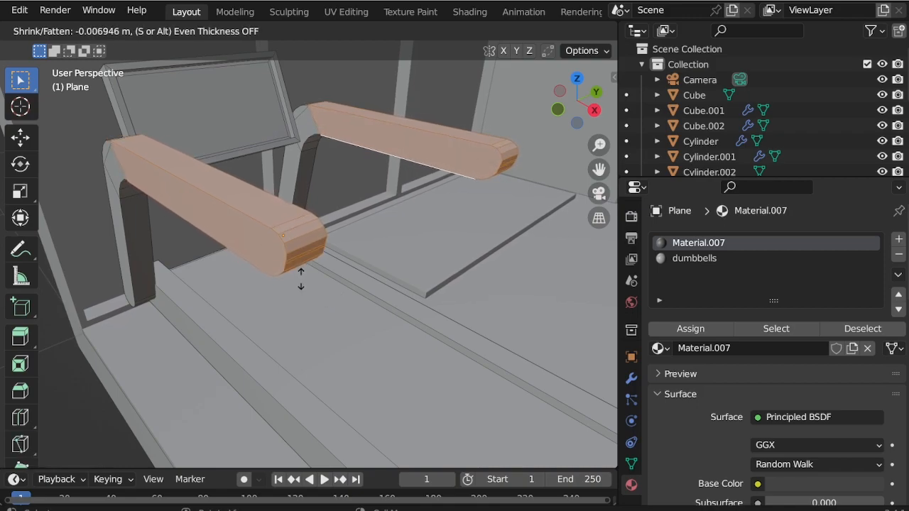
pyautogui.click(301, 276)
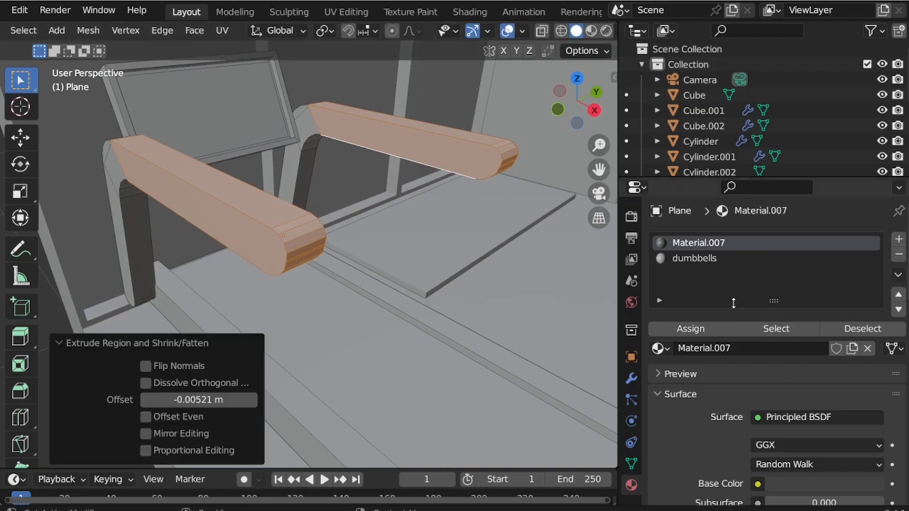
# Step: Assign the dumbbells material to the handrail grips and return to Object Mode in rendered shading
pyautogui.click(715, 260)
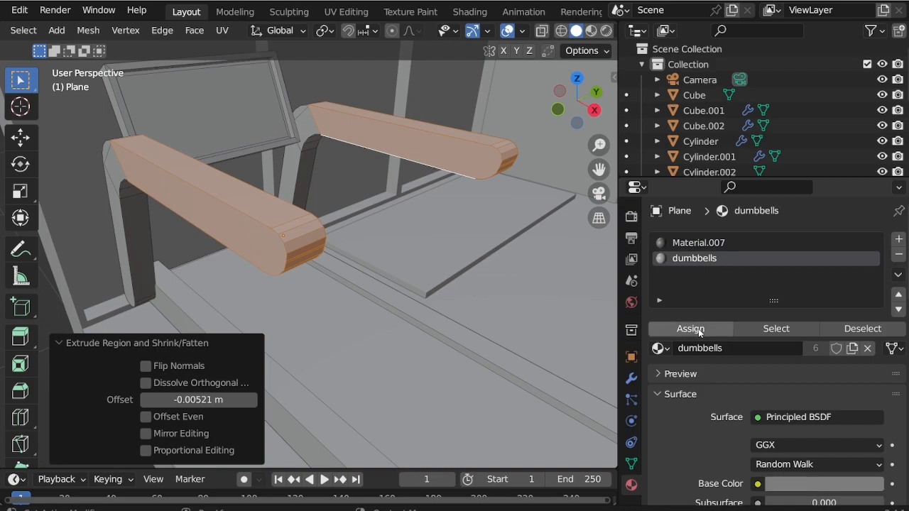
pyautogui.click(695, 329)
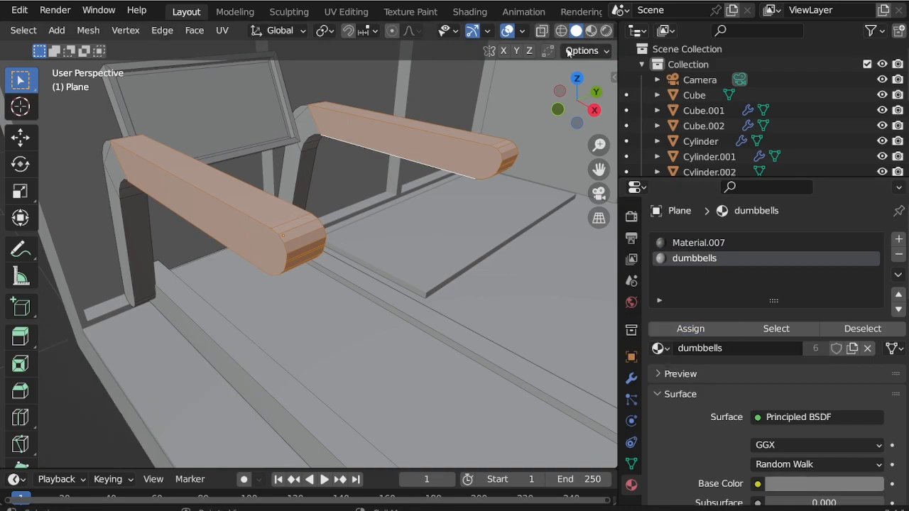
pyautogui.click(591, 31)
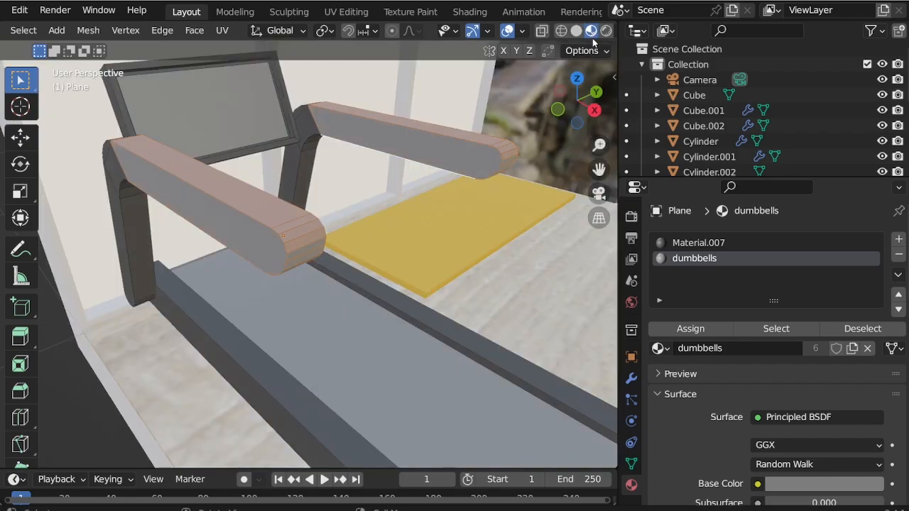
pyautogui.click(606, 31)
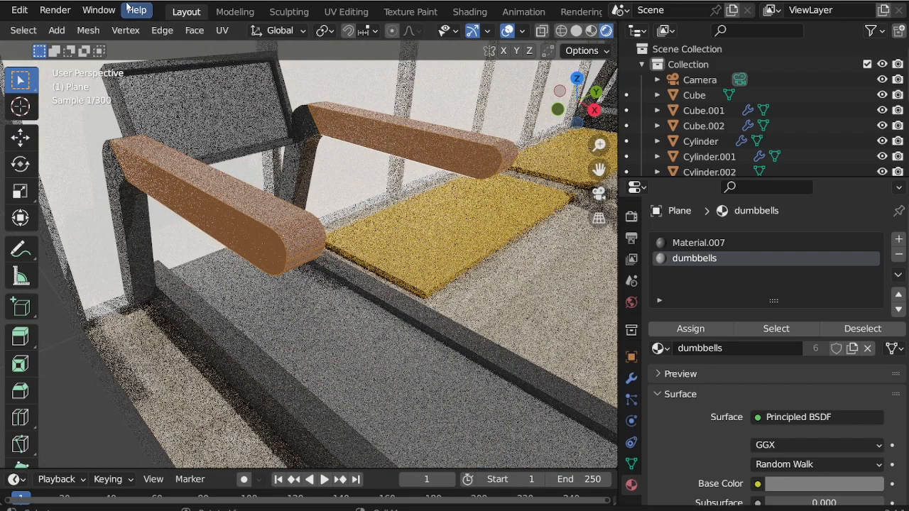
pyautogui.scroll(5, 30, 36)
pyautogui.click(8, 32)
pyautogui.click(32, 47)
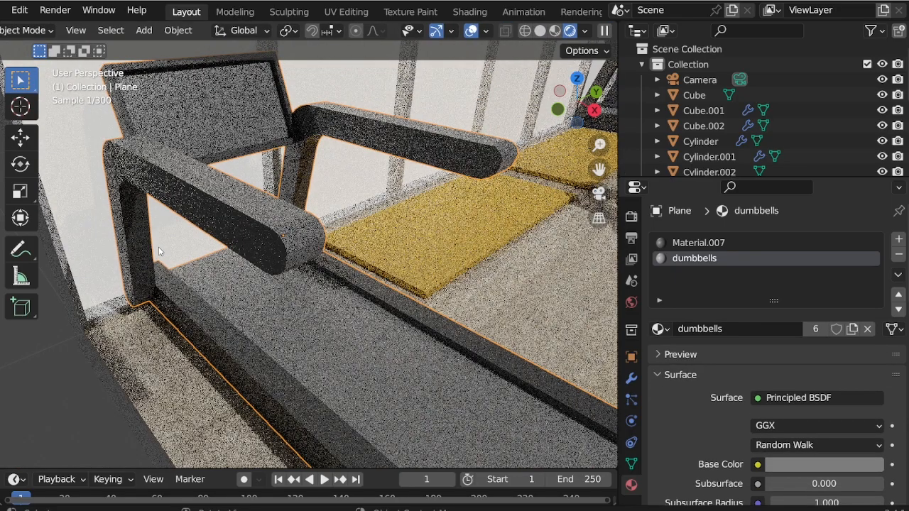
# Step: Examine the whole gym room through the camera view
pyautogui.press('KP_0')
pyautogui.scroll(-11, 181, 245)
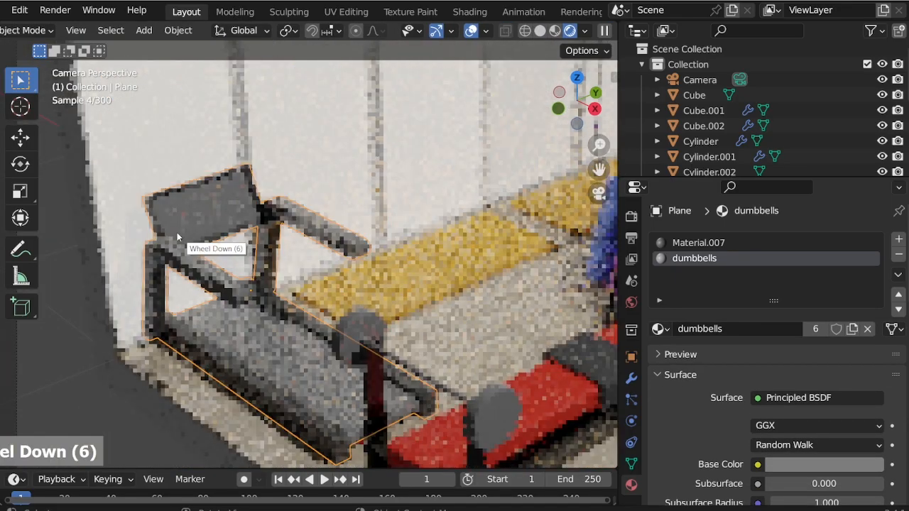
pyautogui.click(522, 332)
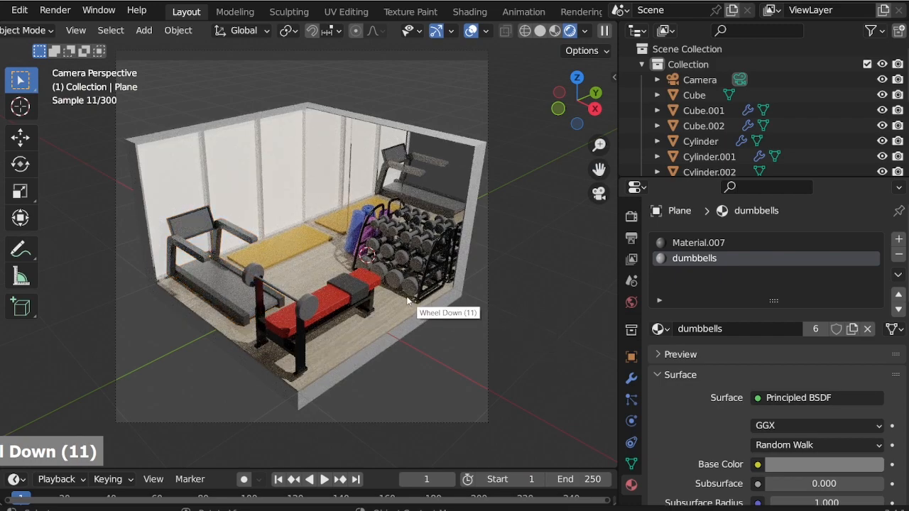
pyautogui.scroll(1, 264, 255)
pyautogui.scroll(1, 263, 255)
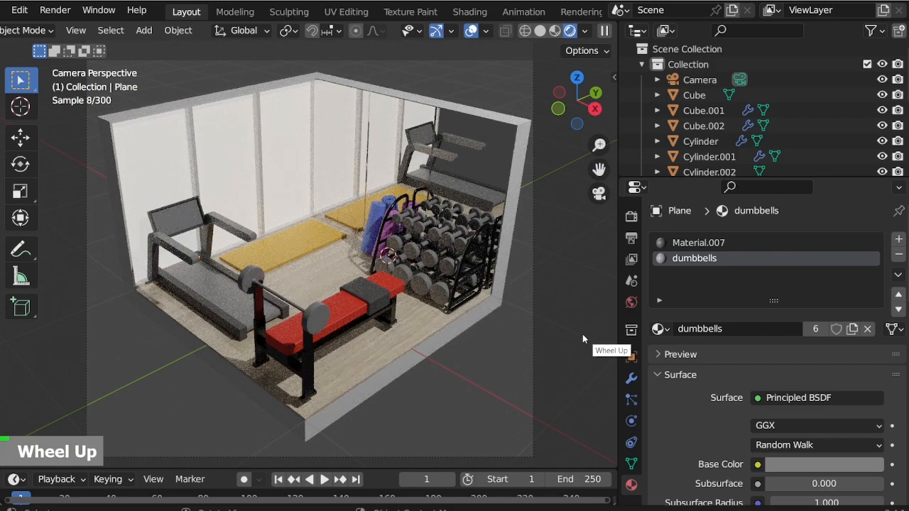
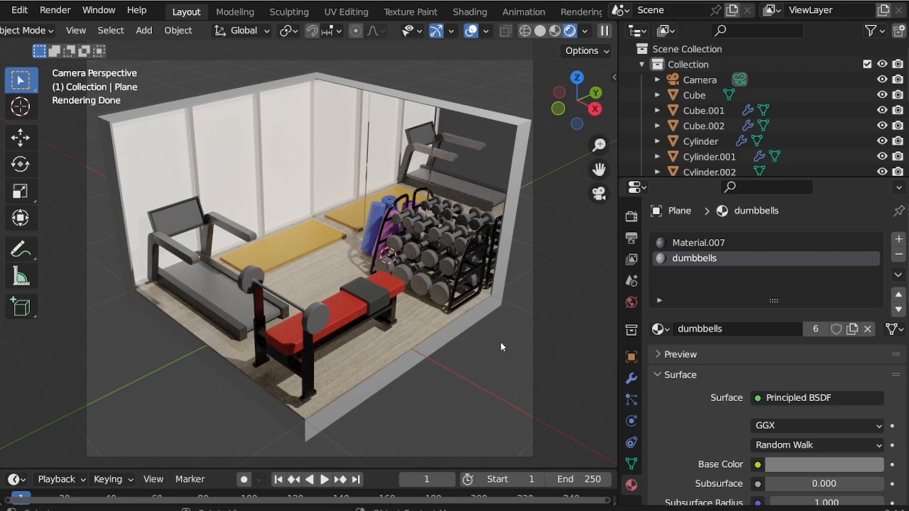
# Step: Delete the point light from the scene
pyautogui.scroll(-9, 679, 150)
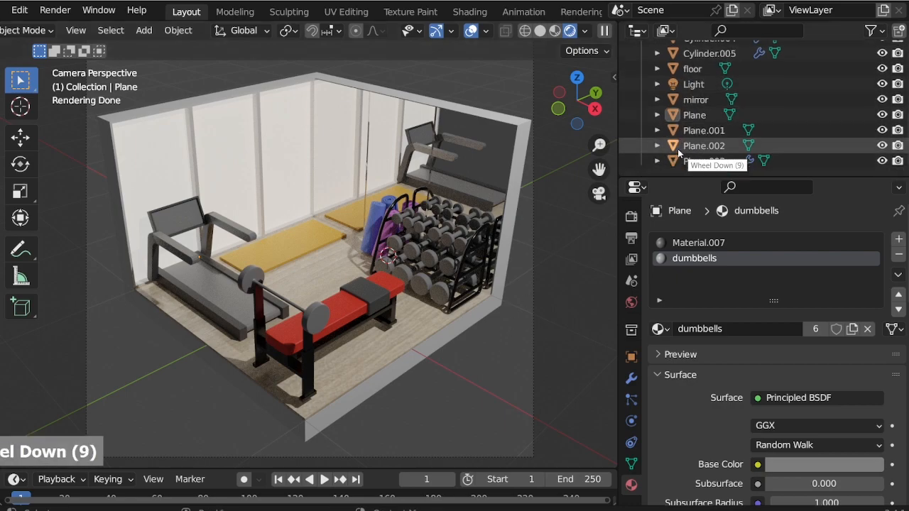
pyautogui.click(691, 90)
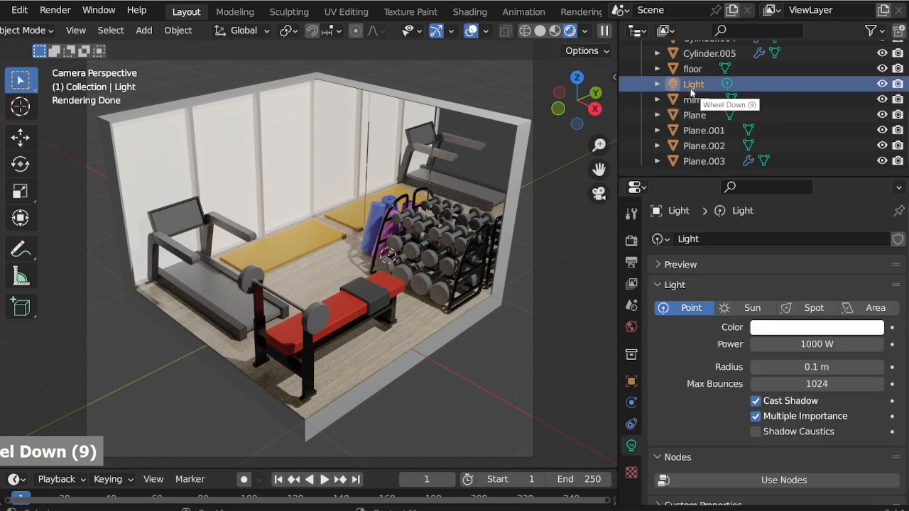
pyautogui.press('Delete')
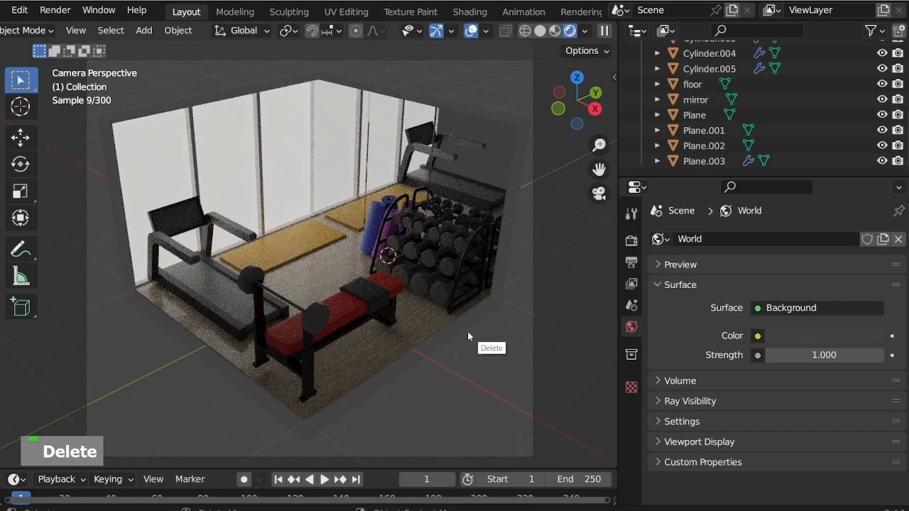
# Step: Raise the emission strength of the room's window material to 12
pyautogui.click(270, 153)
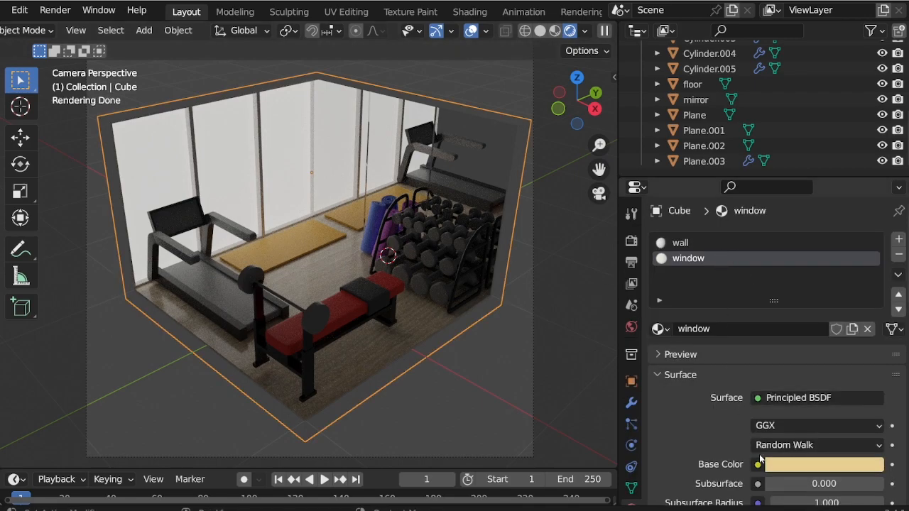
pyautogui.scroll(-20, 760, 461)
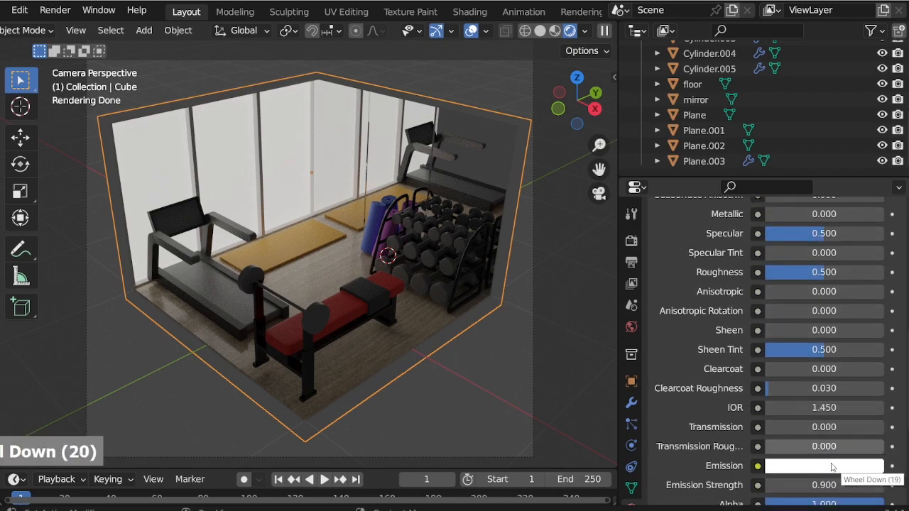
pyautogui.scroll(-5, 833, 468)
pyautogui.moveTo(835, 384); pyautogui.dragTo(860, 384)
pyautogui.click(819, 385)
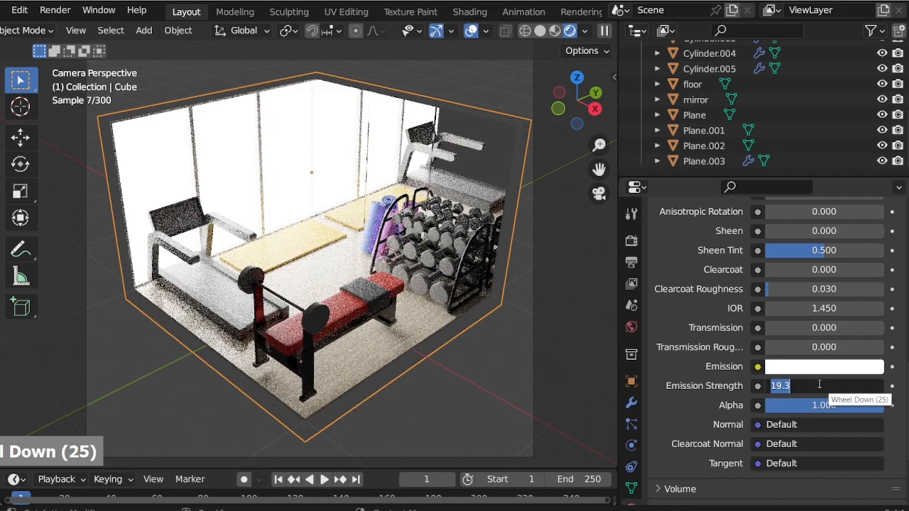
pyautogui.write('12')
pyautogui.press('Return')
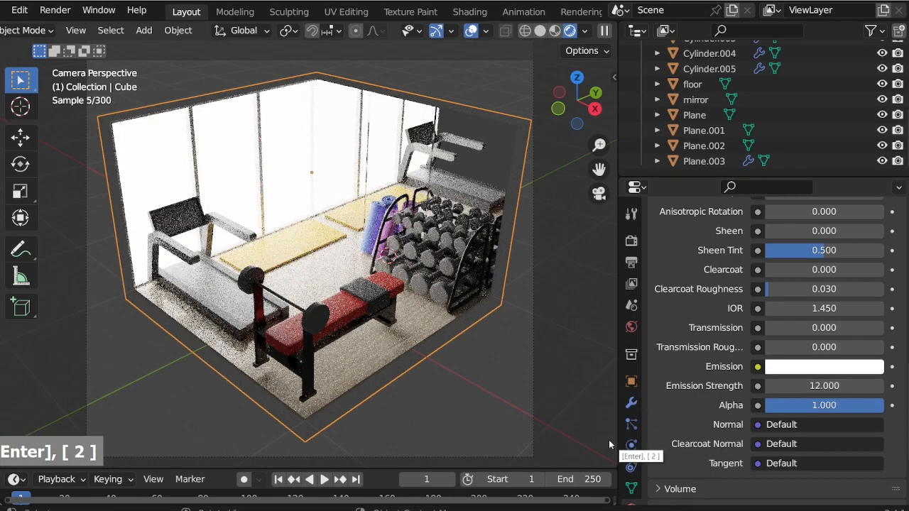
# Step: Try window emission strengths of 11 and 1 to compare how brightly the room is lit
pyautogui.click(849, 386)
pyautogui.write('11')
pyautogui.press('Return')
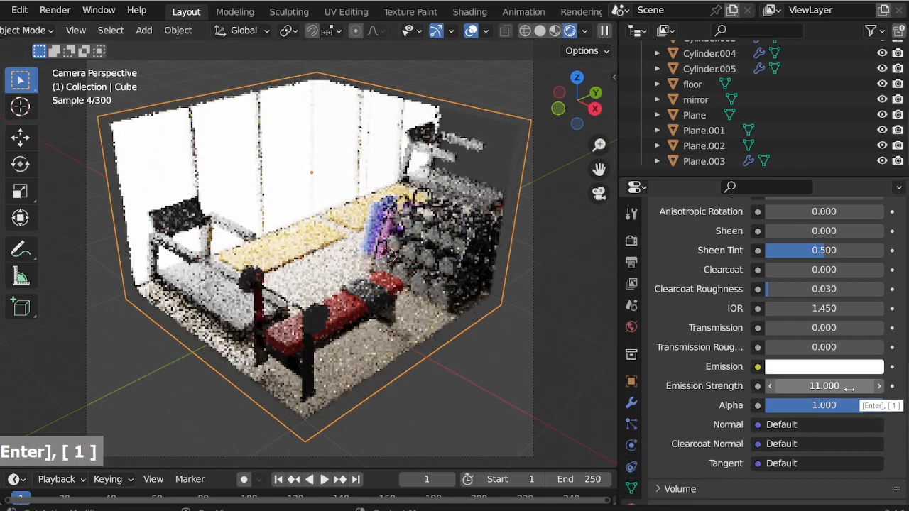
pyautogui.click(850, 388)
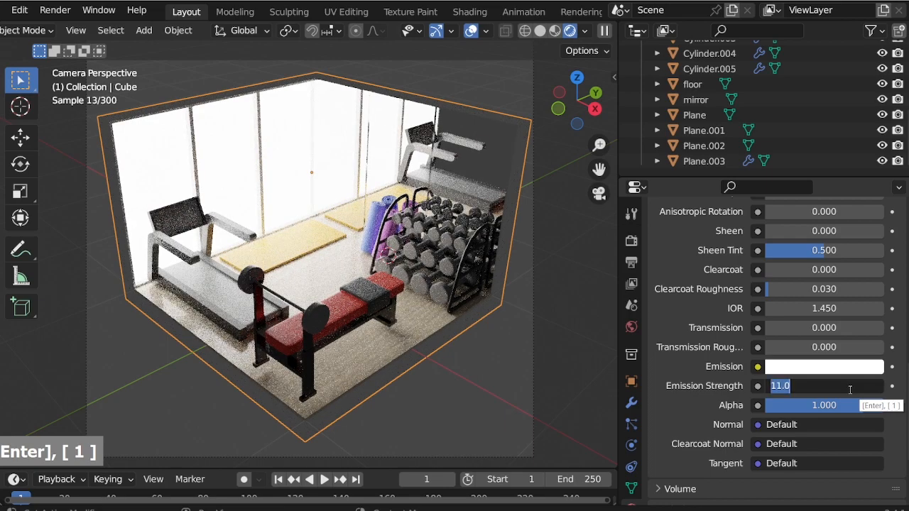
pyautogui.write('1')
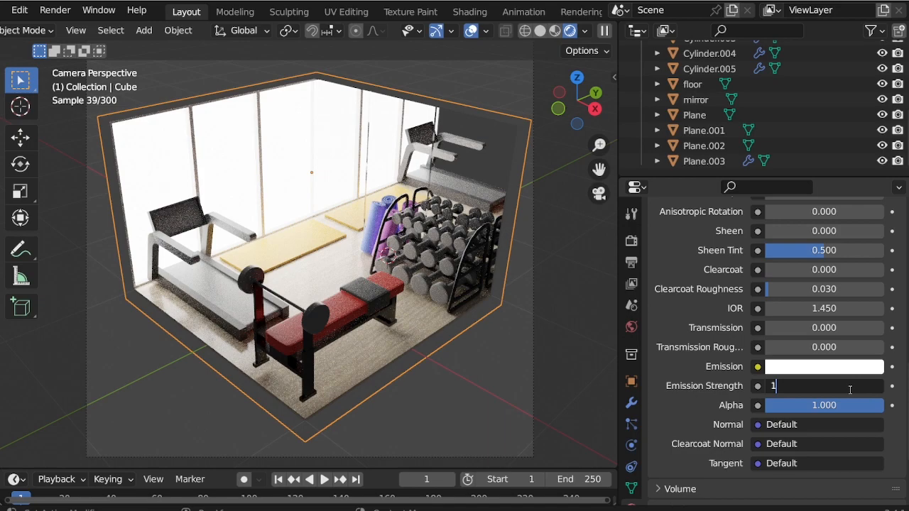
pyautogui.press('Return')
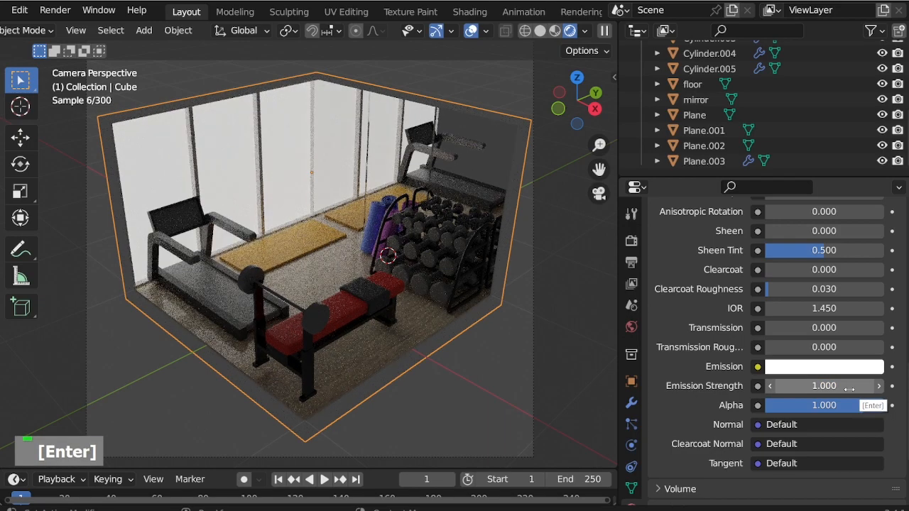
# Step: Try a window emission strength of 3 and settle on 2
pyautogui.click(849, 390)
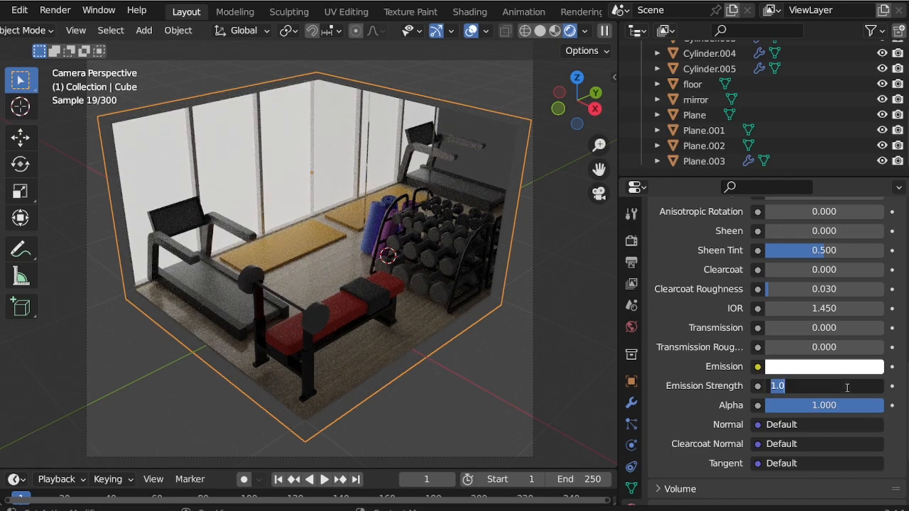
pyautogui.write('3')
pyautogui.press('Return')
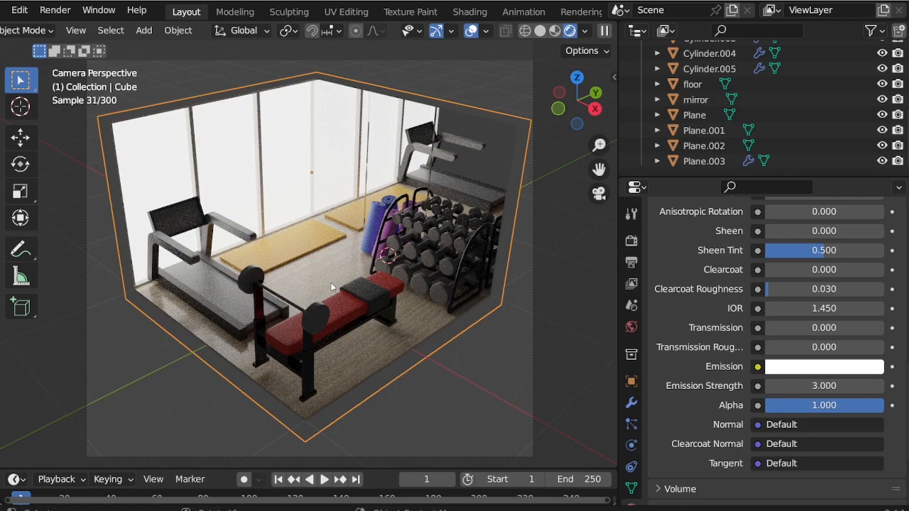
pyautogui.click(824, 386)
pyautogui.write('2')
pyautogui.press('Return')
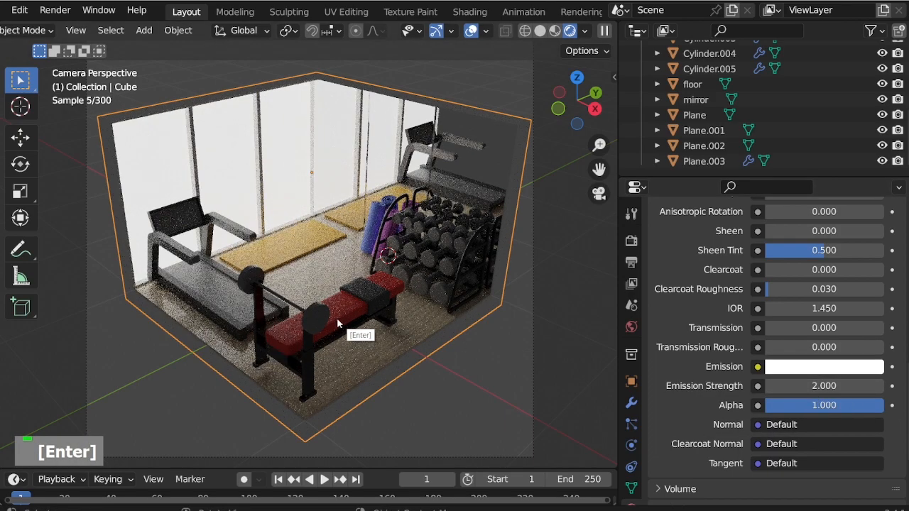
# Step: Add an area light to the scene and scale it up to about 2.25 times its size
pyautogui.hotkey('ctrl', 'a')
pyautogui.hotkey('shift', 'a')
pyautogui.moveTo(304, 215)
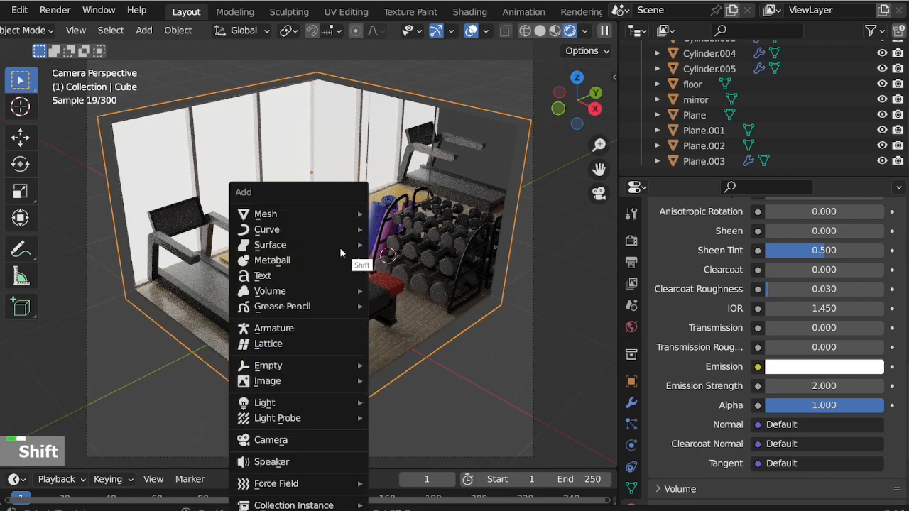
pyautogui.moveTo(312, 403)
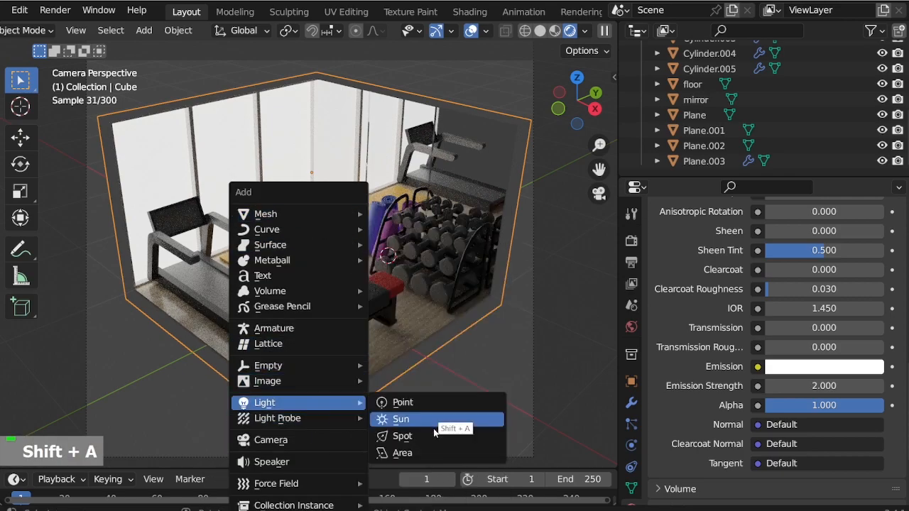
pyautogui.click(436, 453)
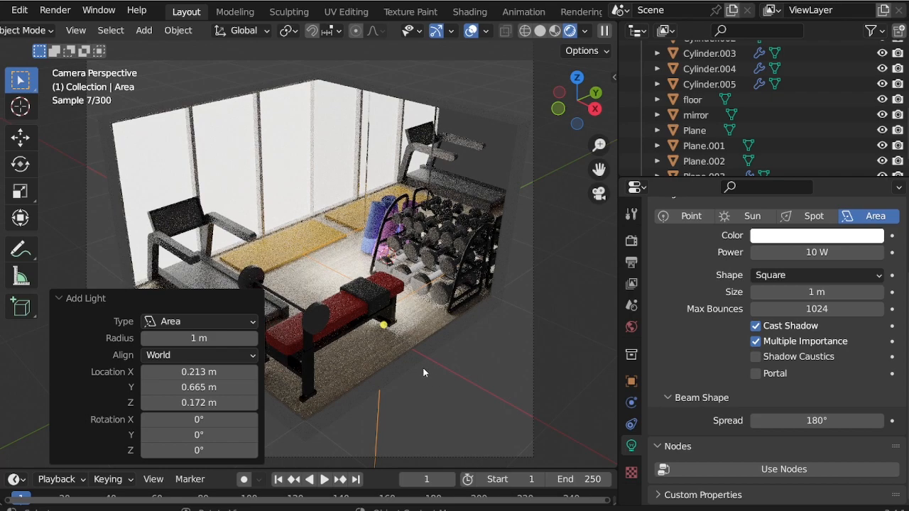
pyautogui.press('s')
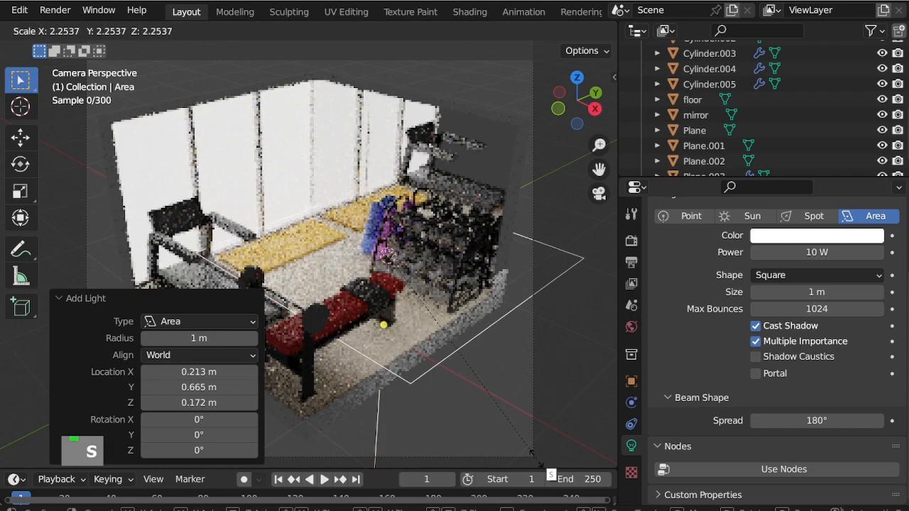
pyautogui.click(461, 395)
# Step: Raise the area light about 1.66 m and position it over the room, shifting it about -0.10 m in X and -0.74 m in Y
pyautogui.press('g')
pyautogui.press('z')
pyautogui.click(442, 210)
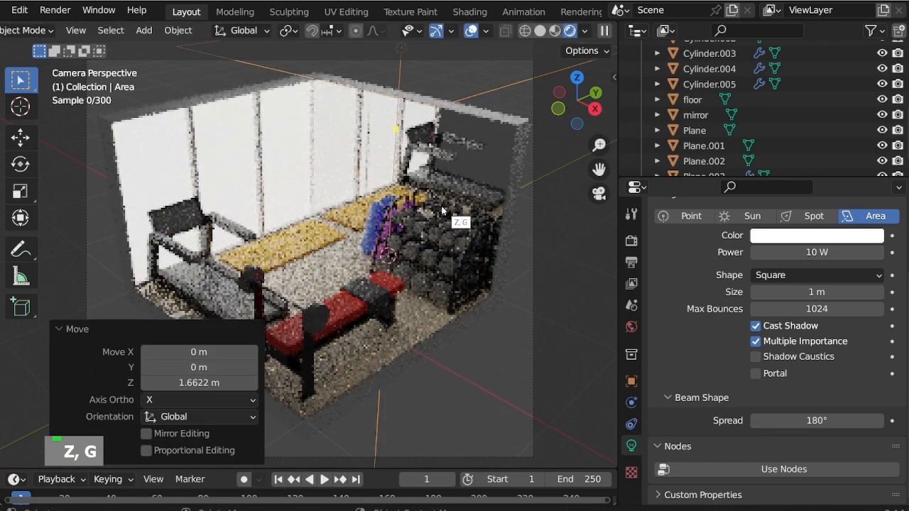
pyautogui.press('KP_7')
pyautogui.scroll(-6, 442, 210)
pyautogui.press('g')
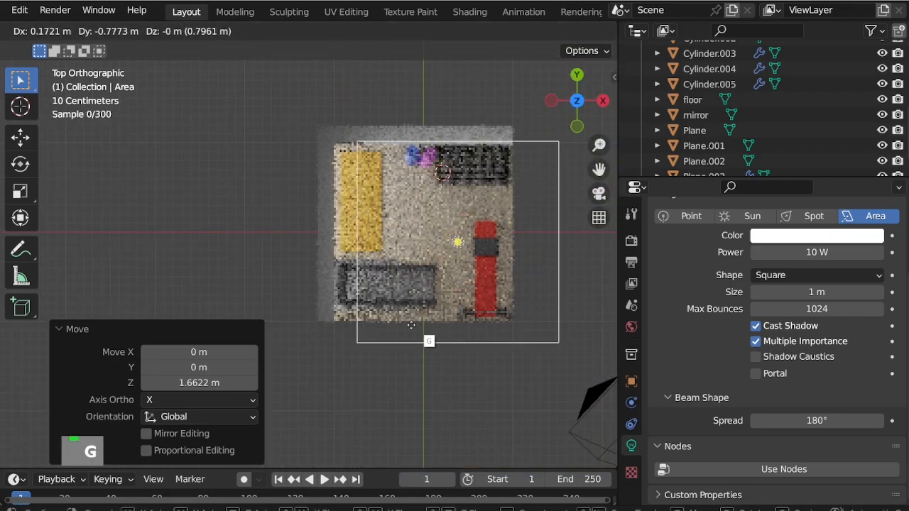
pyautogui.click(388, 325)
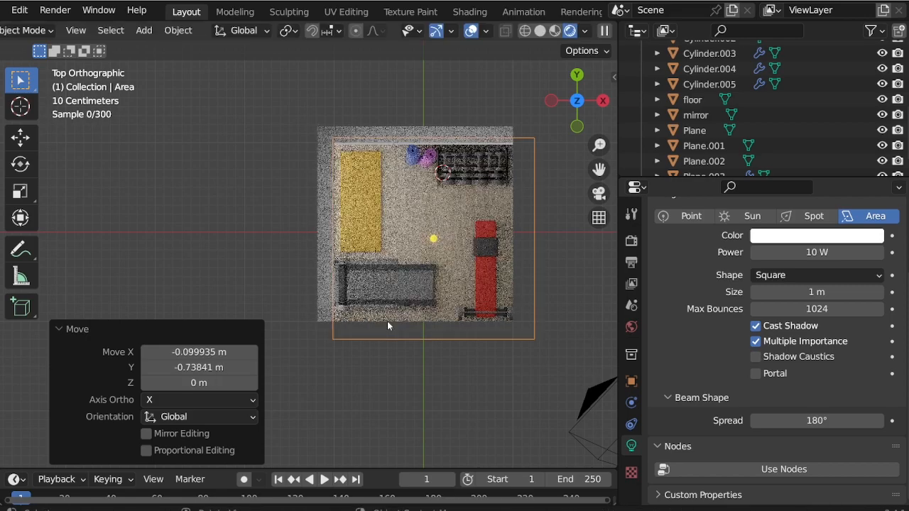
pyautogui.press('KP_0')
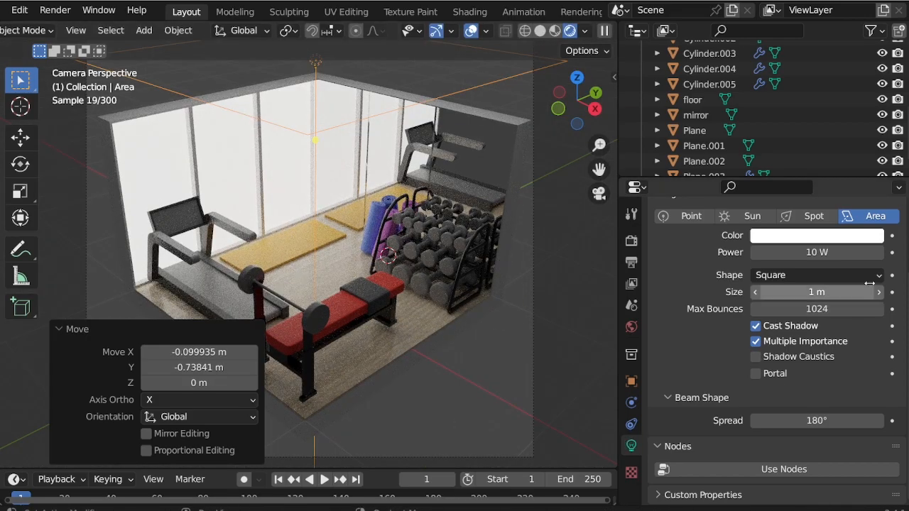
# Step: Change the area light's shape to Disk and set its power to 50 W after trying 100 W
pyautogui.click(817, 276)
pyautogui.click(824, 327)
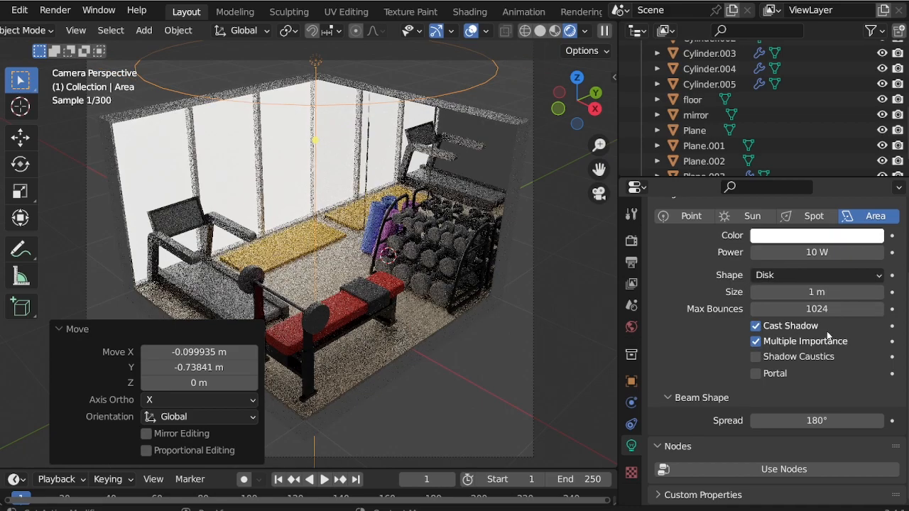
pyautogui.click(830, 253)
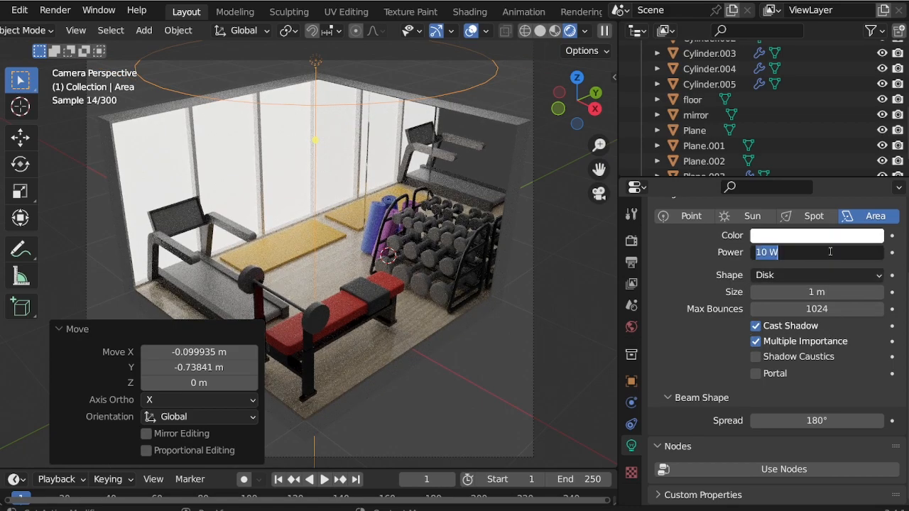
pyautogui.write('10')
pyautogui.press('Return')
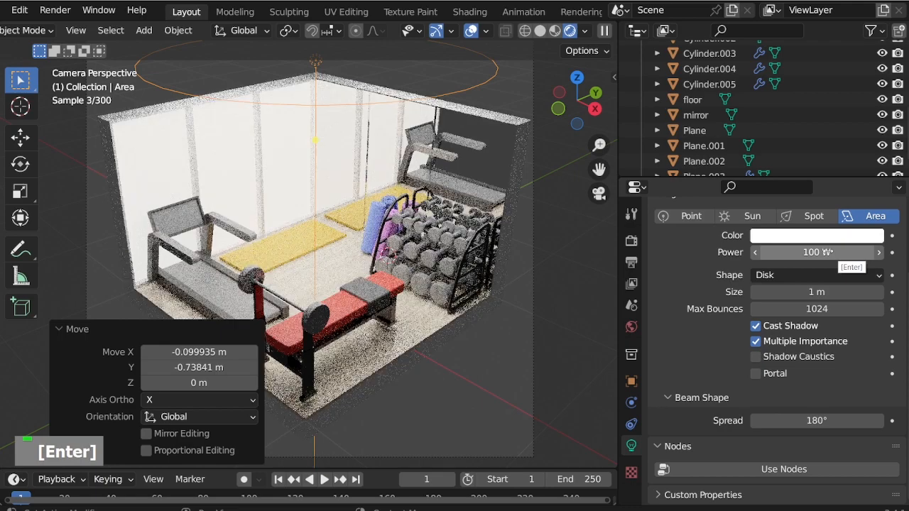
pyautogui.click(829, 252)
pyautogui.write('50')
pyautogui.press('Return')
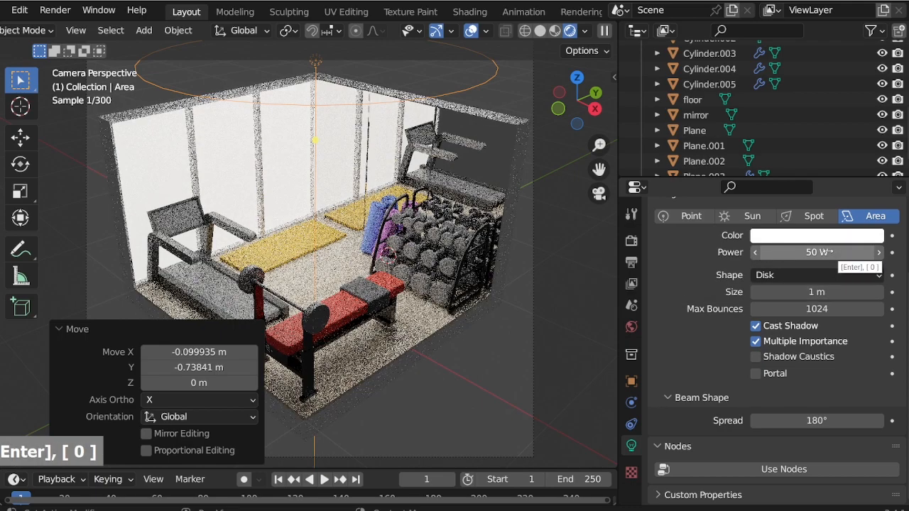
# Step: Raise the disk light about 0.3 m higher above the room
pyautogui.press('g')
pyautogui.press('z')
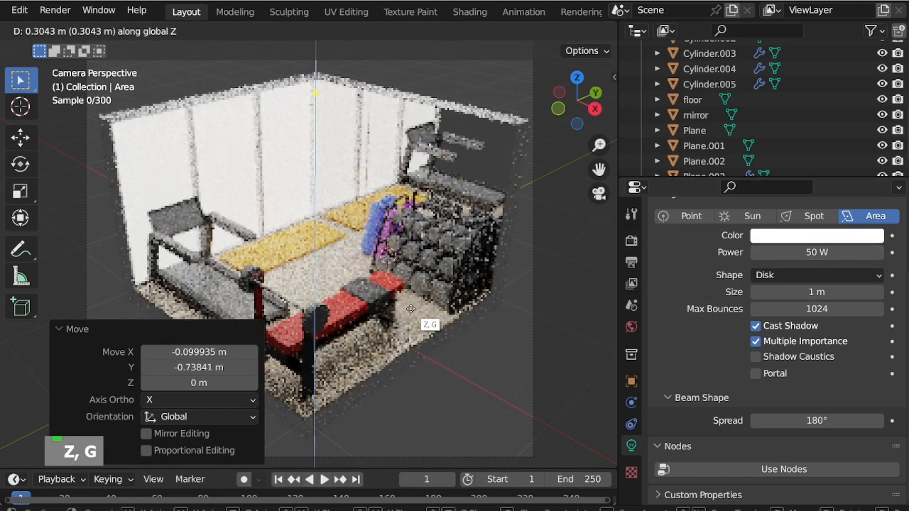
pyautogui.click(400, 322)
# Step: Scale the disk light down to about 0.62 and give it a pale warm orange color
pyautogui.press('s')
pyautogui.click(366, 260)
pyautogui.press('g')
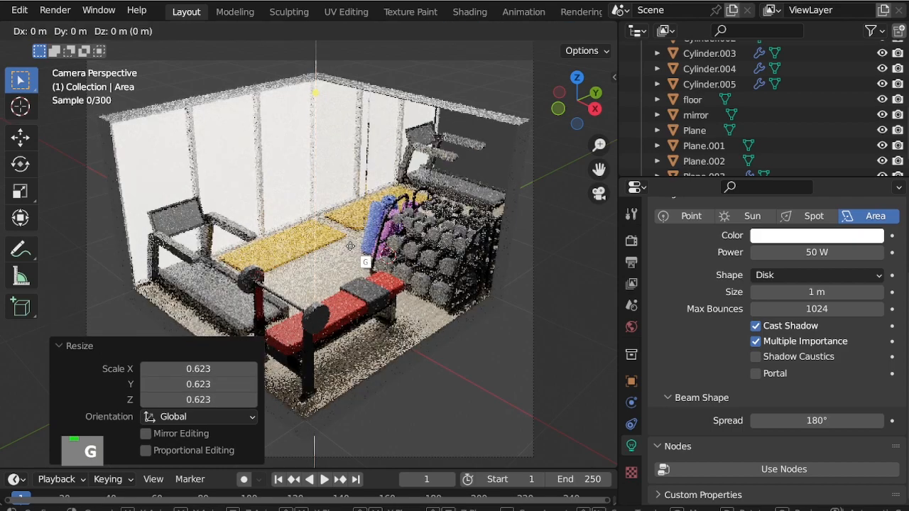
pyautogui.press('z')
pyautogui.click(349, 265)
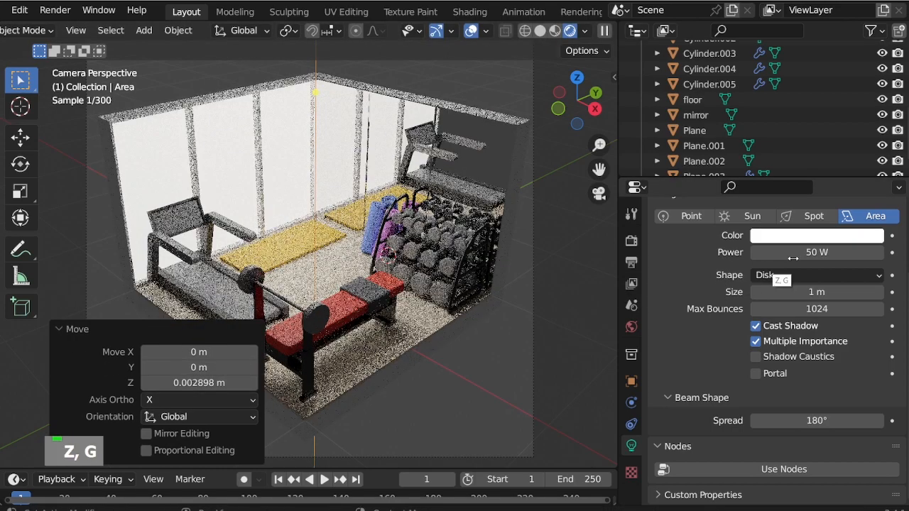
pyautogui.click(792, 236)
pyautogui.moveTo(797, 108); pyautogui.dragTo(799, 96)
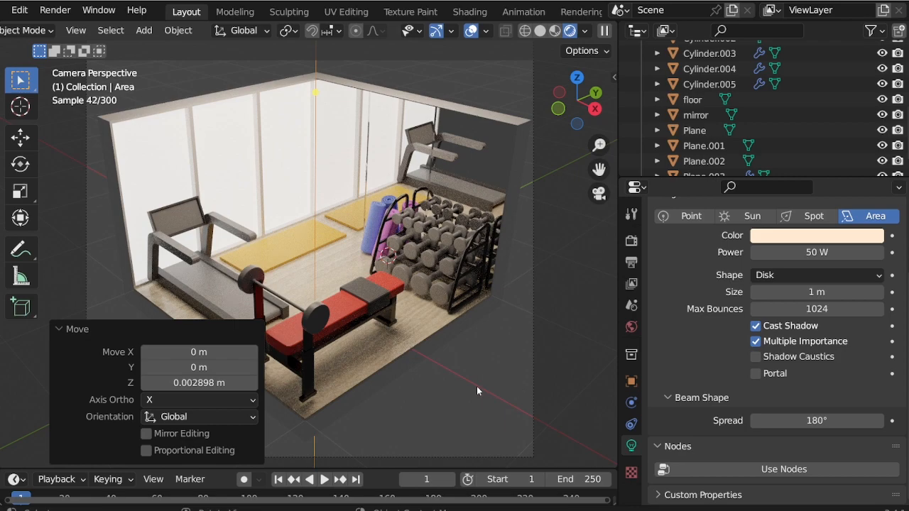
# Step: Reset the 3D cursor to the world origin, then add a plane there scaled about 4.63 times as the ground
pyautogui.hotkey('shift', 'c')
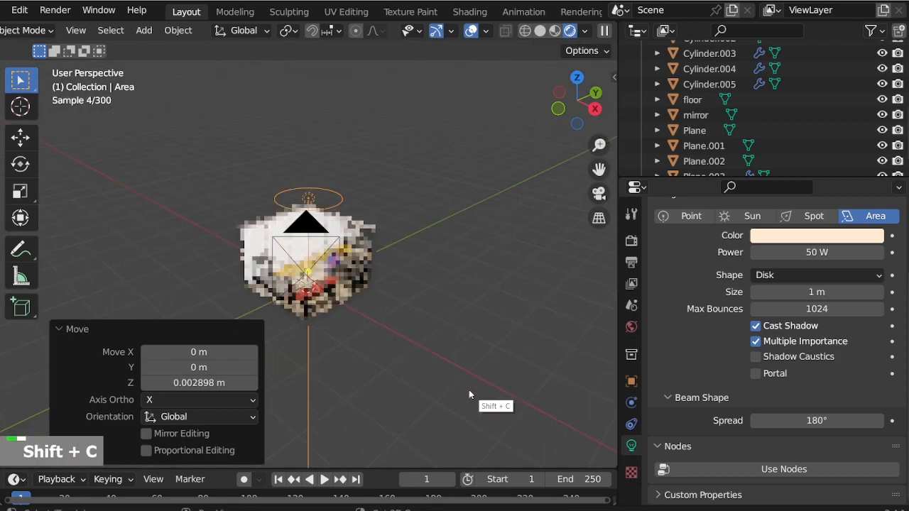
pyautogui.scroll(2, 310, 307)
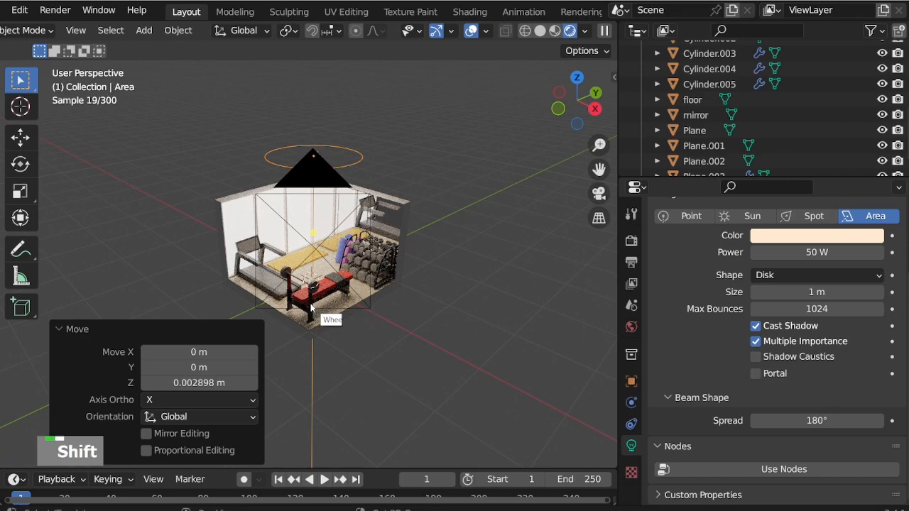
pyautogui.hotkey('shift', 'a')
pyautogui.moveTo(294, 116)
pyautogui.click(365, 116)
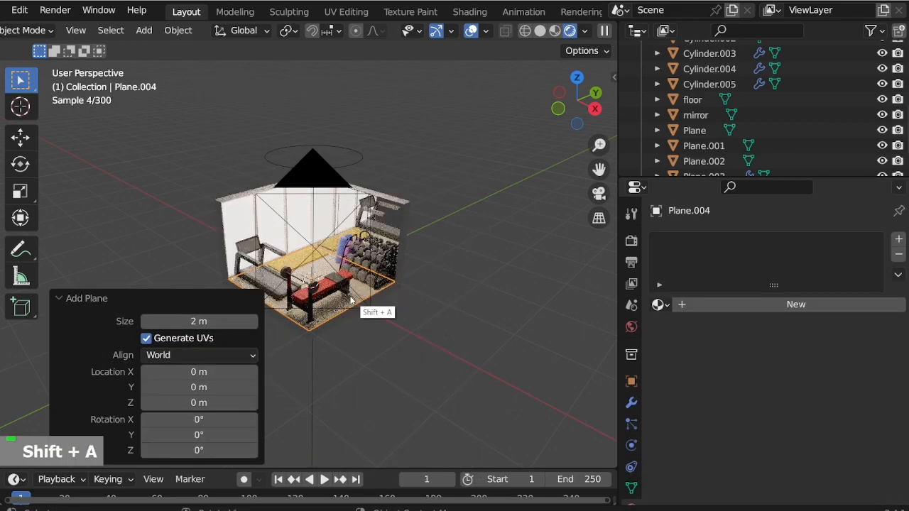
pyautogui.press('s')
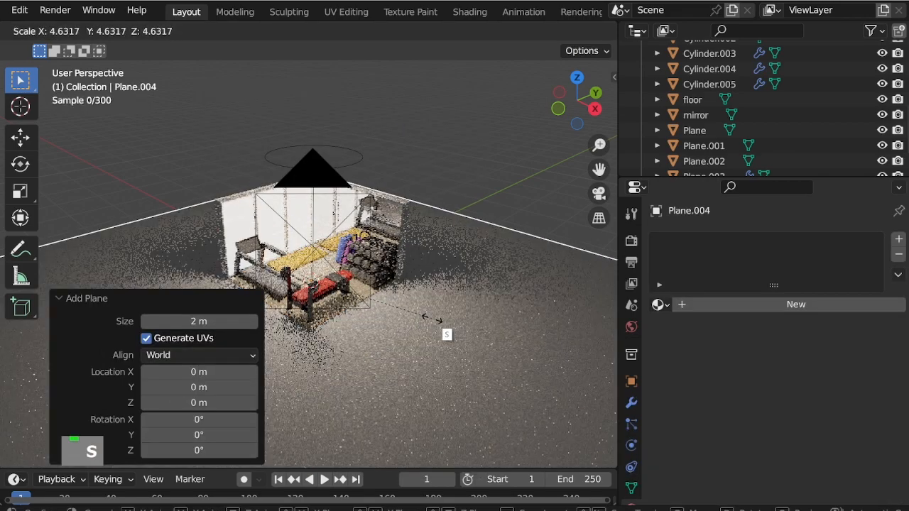
pyautogui.click(437, 318)
pyautogui.press('KP_0')
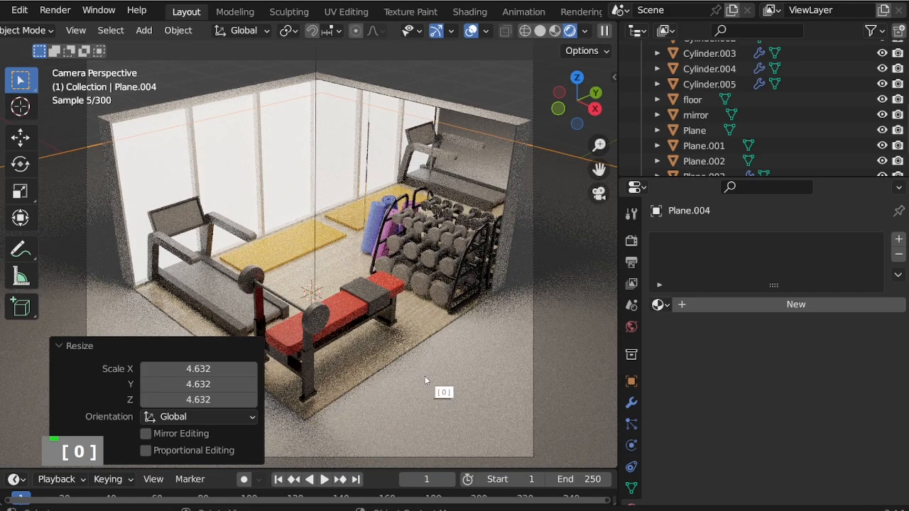
# Step: Lower the ground plane about 0.17 m in total to the underside of the room, checking in solid front view
pyautogui.press('g')
pyautogui.press('z')
pyautogui.click(423, 385)
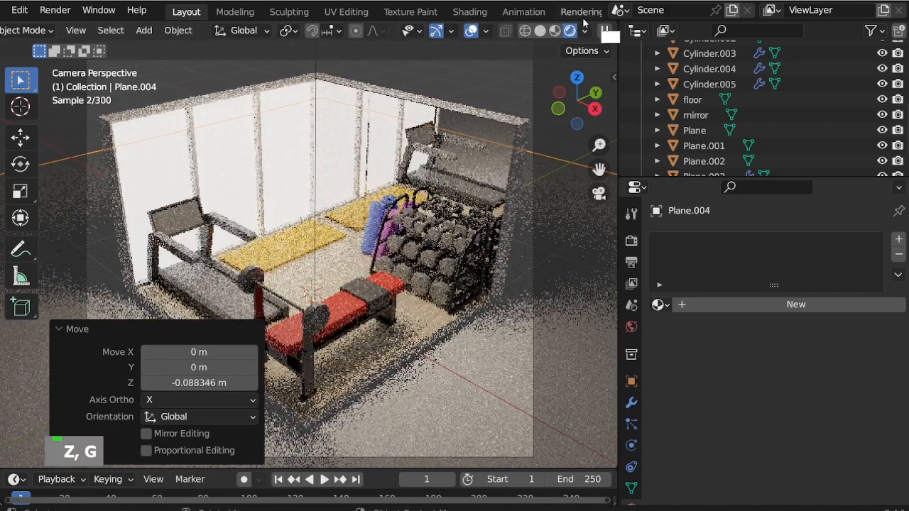
pyautogui.click(560, 31)
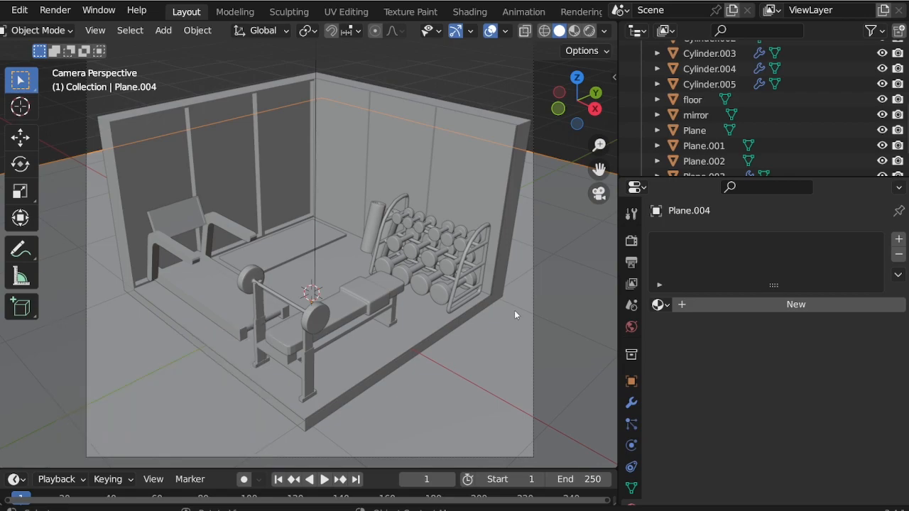
pyautogui.press('KP_1')
pyautogui.scroll(3, 251, 345)
pyautogui.scroll(4, 251, 345)
pyautogui.press('g')
pyautogui.press('z')
pyautogui.click(246, 346)
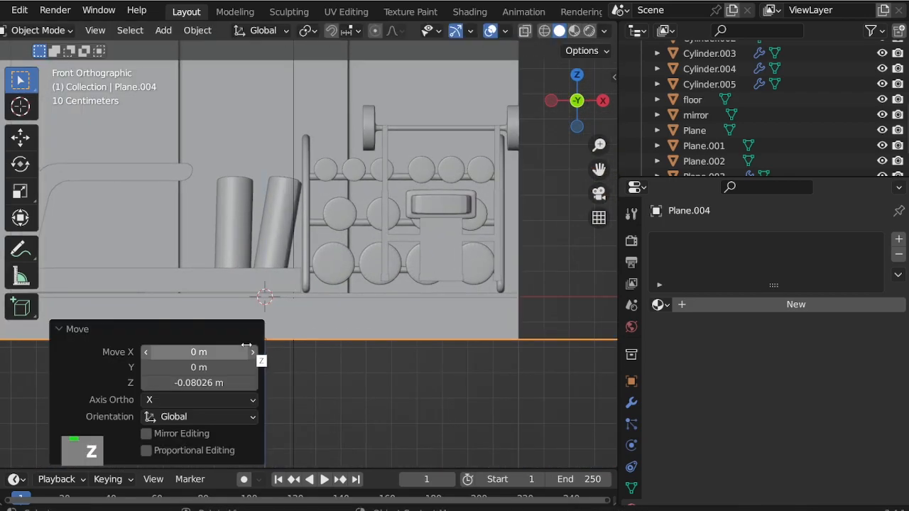
# Step: Enlarge the ground plane about 2.67 times, judging its extent through the camera
pyautogui.press('KP_0')
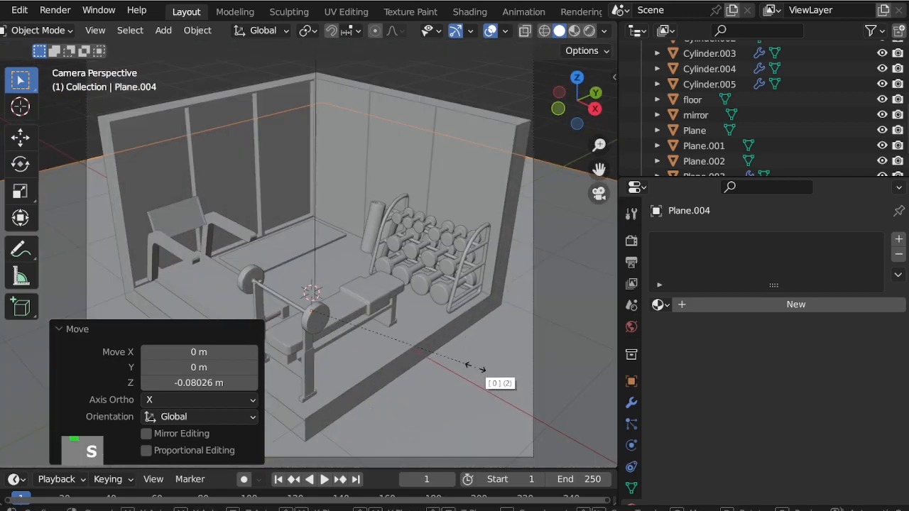
pyautogui.press('s')
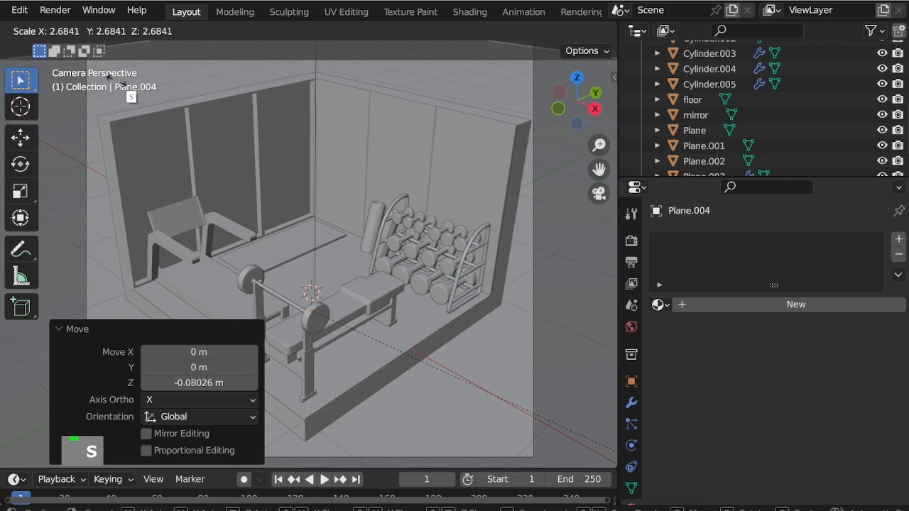
pyautogui.click(158, 96)
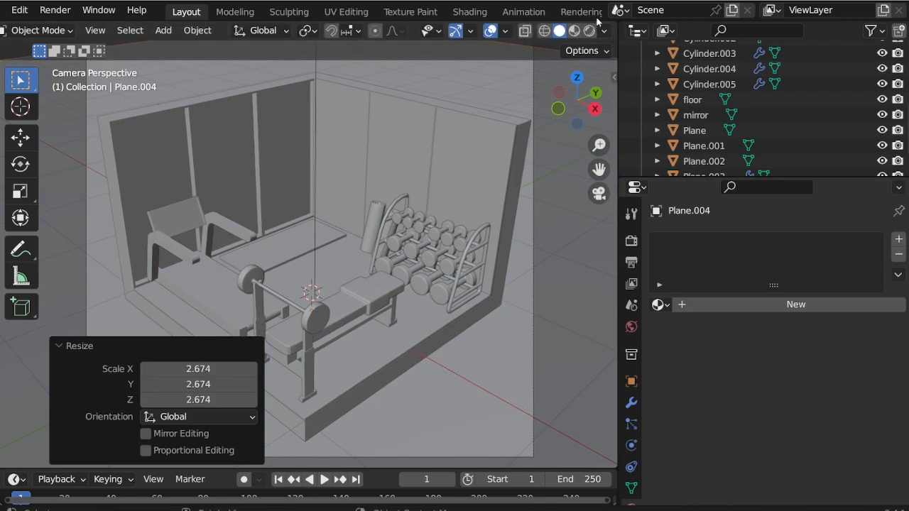
# Step: Give the ground plane a new material with a lavender base color (hue 0.684, saturation 0.610, value 0.800) and show it in rendered shading
pyautogui.click(575, 31)
pyautogui.scroll(-2, 650, 492)
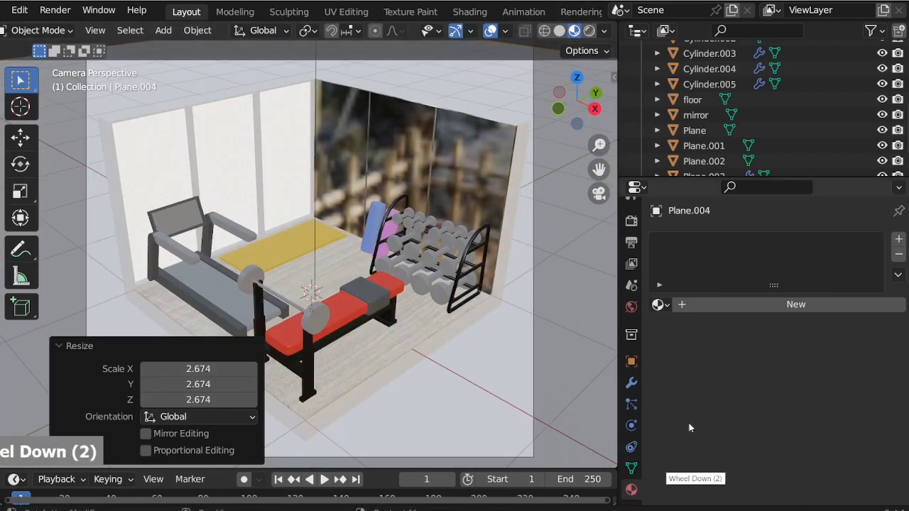
pyautogui.click(680, 305)
pyautogui.click(821, 442)
pyautogui.moveTo(798, 275)
pyautogui.mouseDown()
pyautogui.moveTo(805, 308)
pyautogui.moveTo(817, 307)
pyautogui.moveTo(775, 285)
pyautogui.moveTo(773, 274)
pyautogui.moveTo(775, 291)
pyautogui.moveTo(811, 275)
pyautogui.moveTo(821, 284)
pyautogui.moveTo(802, 280)
pyautogui.moveTo(800, 292)
pyautogui.moveTo(792, 292)
pyautogui.moveTo(823, 268)
pyautogui.mouseUp()
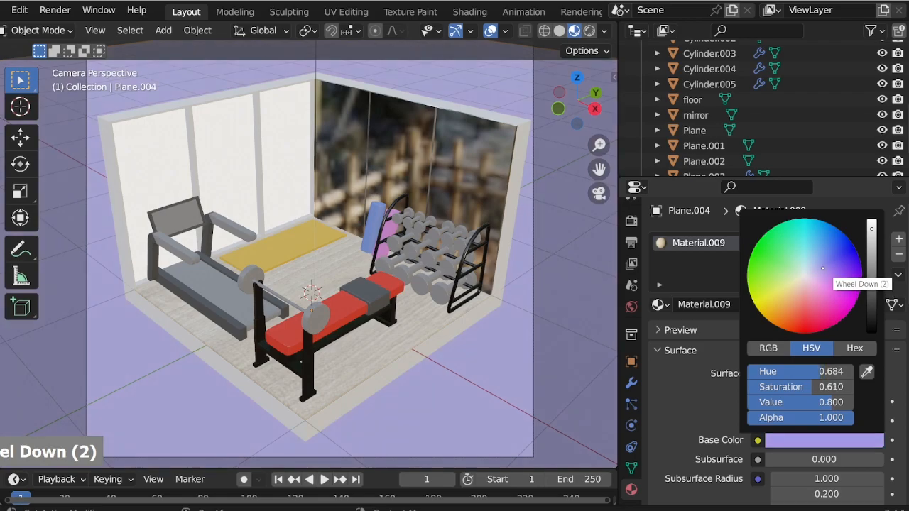
pyautogui.click(590, 31)
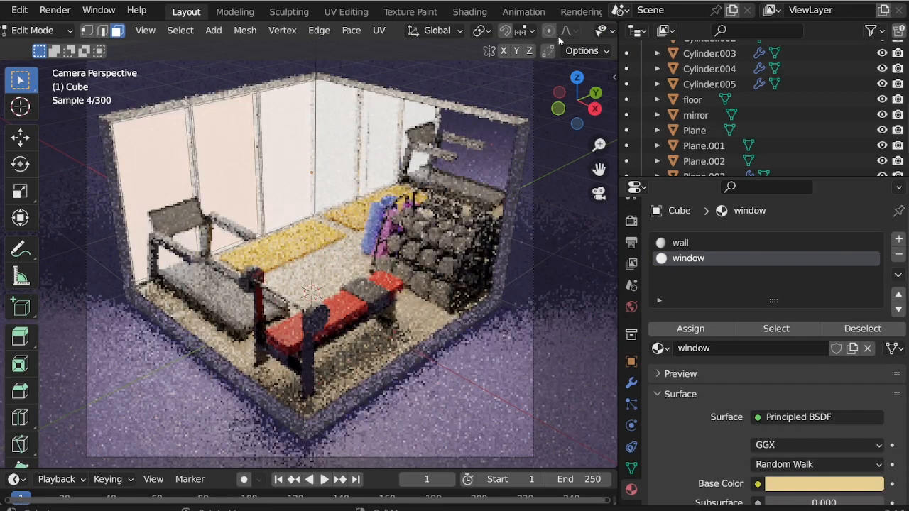
# Step: Edit the room mesh and select the narrow face loops framing the first window pane beside the treadmill
pyautogui.scroll(3, 115, 113)
pyautogui.scroll(3, 115, 112)
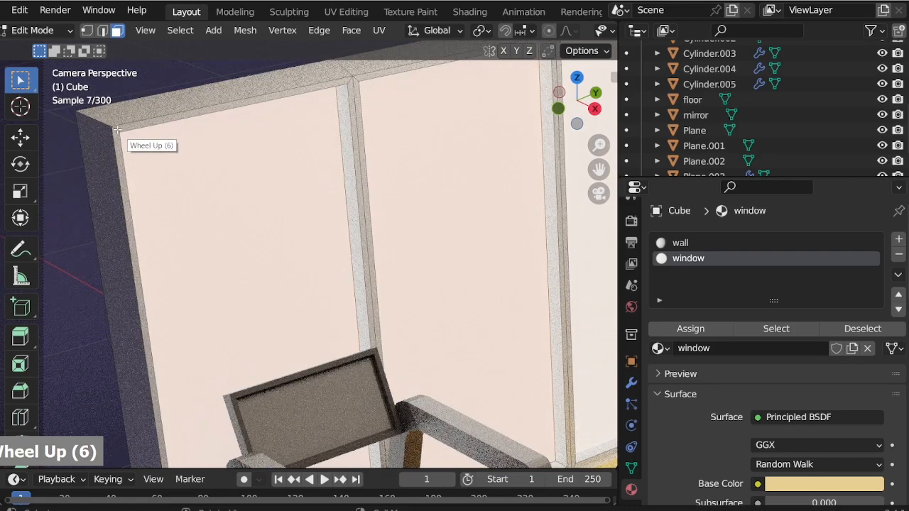
pyautogui.doubleClick(118, 130)
pyautogui.scroll(-1, 235, 166)
pyautogui.scroll(2, 350, 90)
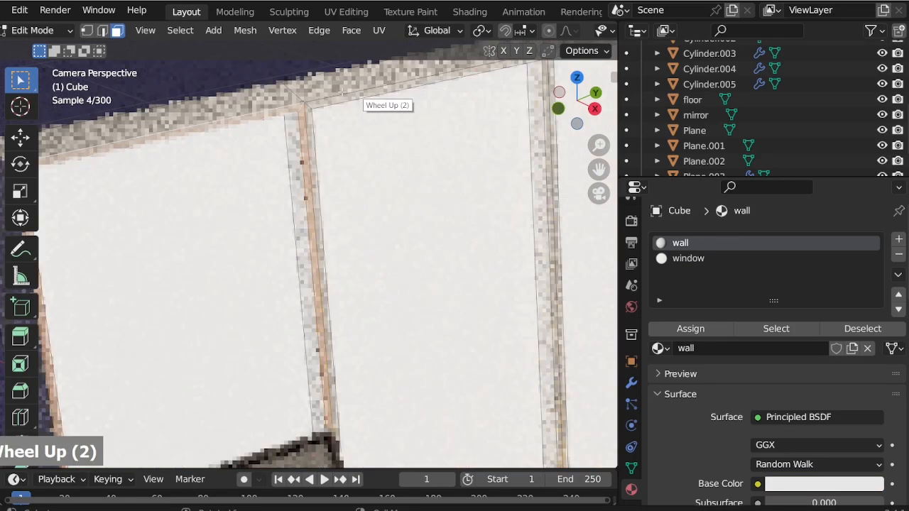
pyautogui.doubleClick(314, 113)
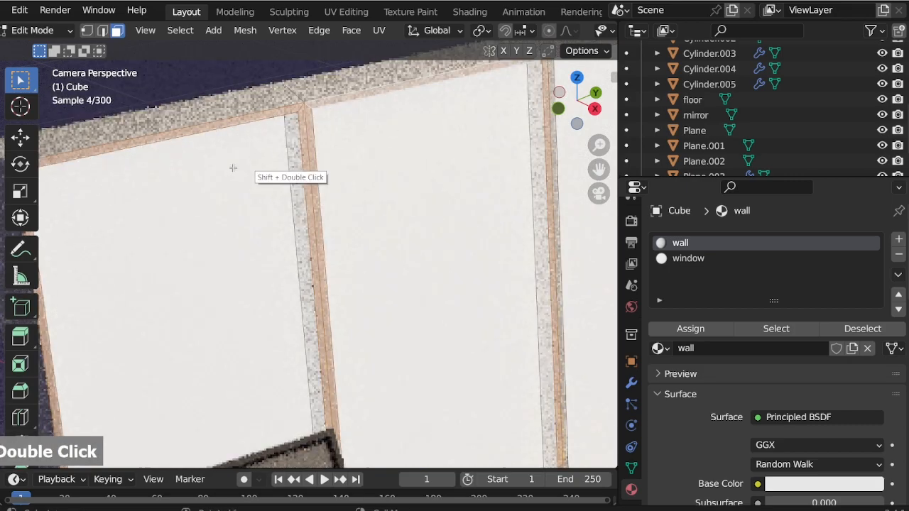
pyautogui.scroll(-5, 237, 177)
pyautogui.scroll(5, 322, 123)
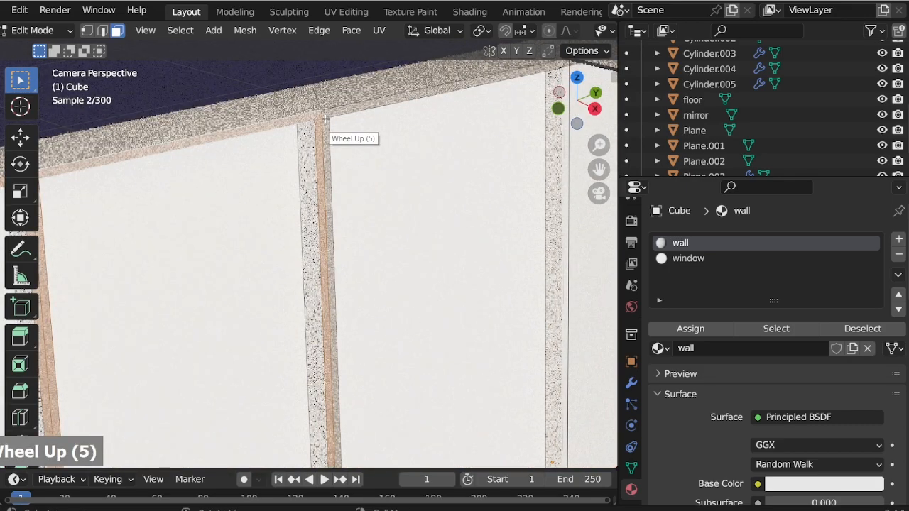
# Step: In Material Preview shading, replace the stray face selection with the middle window's narrow frame loop
pyautogui.keyDown('shift'); pyautogui.doubleClick(316, 115); pyautogui.keyUp('shift')
pyautogui.scroll(-13, 600, 29)
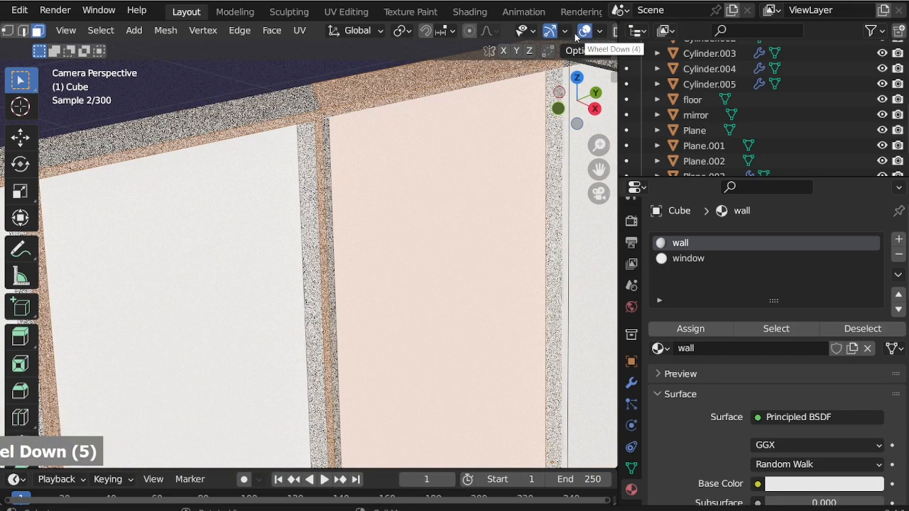
pyautogui.click(574, 31)
pyautogui.hotkey('ctrl', 'z')
pyautogui.keyDown('shift'); pyautogui.doubleClick(329, 114); pyautogui.keyUp('shift')
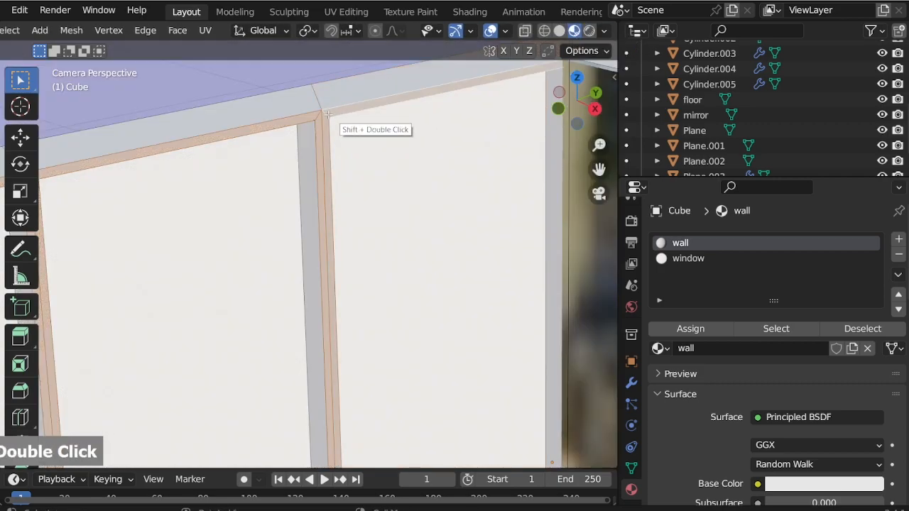
# Step: Add the inward-facing frame faces of the middle and last windows to the selection from a low viewpoint
pyautogui.moveTo(315, 146); pyautogui.dragTo(315, 111, button='middle')
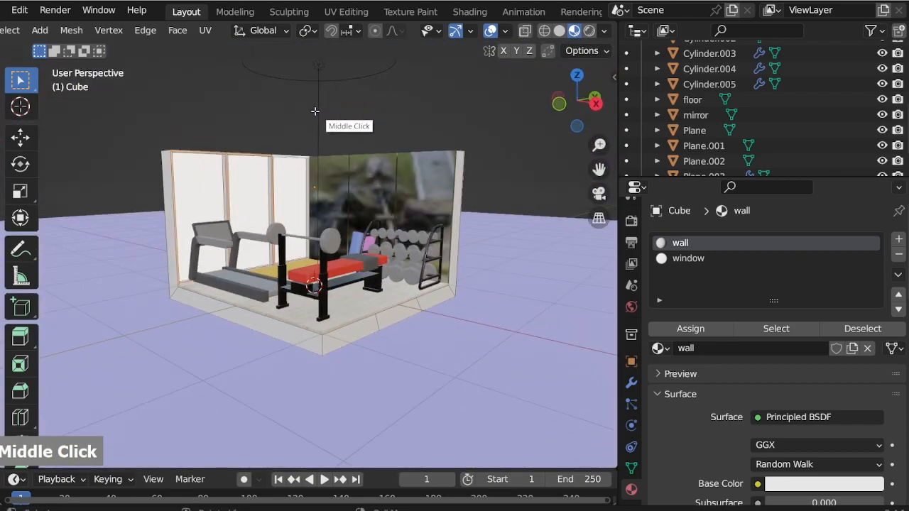
pyautogui.scroll(4, 257, 160)
pyautogui.moveTo(256, 161); pyautogui.dragTo(255, 138, button='middle')
pyautogui.scroll(5, 292, 113)
pyautogui.keyDown('shift'); pyautogui.doubleClick(250, 126); pyautogui.keyUp('shift')
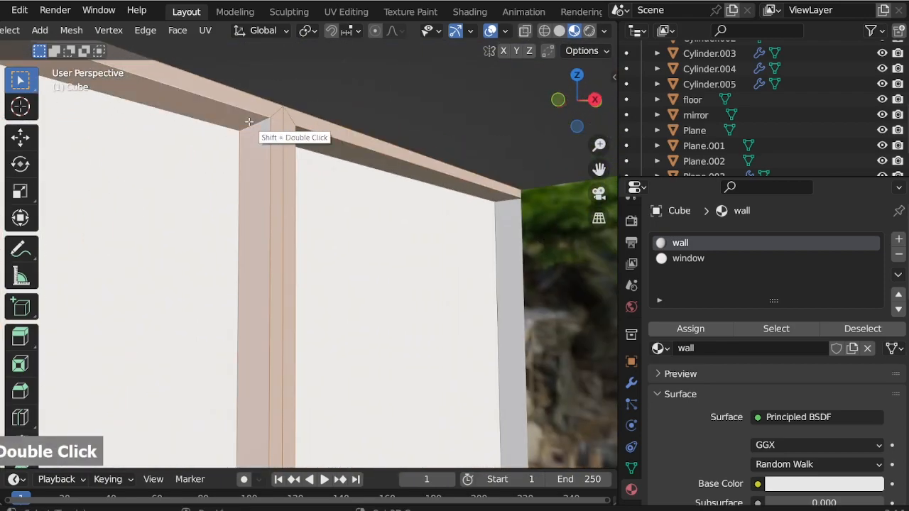
pyautogui.click(496, 193)
pyautogui.keyDown('shift'); pyautogui.doubleClick(497, 200); pyautogui.keyUp('shift')
# Step: Add the remaining frame loops so the inner frames of all three windows are selected, and check them from above
pyautogui.scroll(-4, 543, 222)
pyautogui.scroll(2, 358, 169)
pyautogui.click(358, 170)
pyautogui.doubleClick(357, 172)
pyautogui.moveTo(357, 173); pyautogui.dragTo(351, 274, button='middle')
pyautogui.scroll(-3, 551, 192)
pyautogui.scroll(6, 497, 180)
pyautogui.moveTo(497, 180); pyautogui.dragTo(420, 134, button='middle')
pyautogui.scroll(-5, 516, 158)
pyautogui.scroll(2, 375, 220)
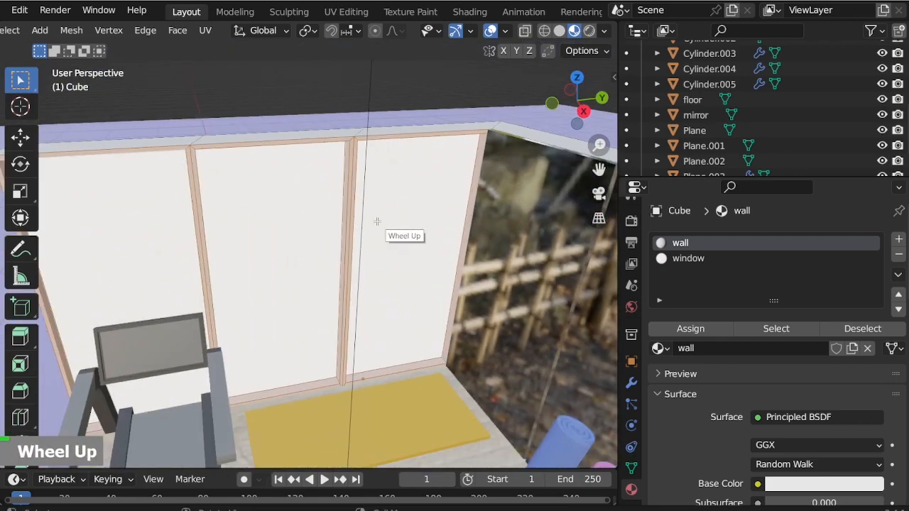
# Step: Add a third material slot with the black Material.001 and assign it to the selected window frame faces
pyautogui.click(898, 239)
pyautogui.click(659, 348)
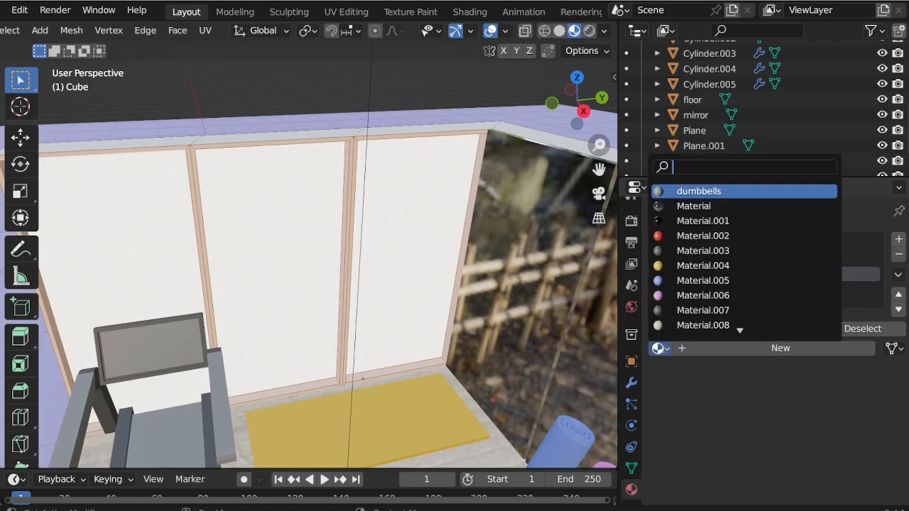
pyautogui.click(717, 224)
pyautogui.click(690, 328)
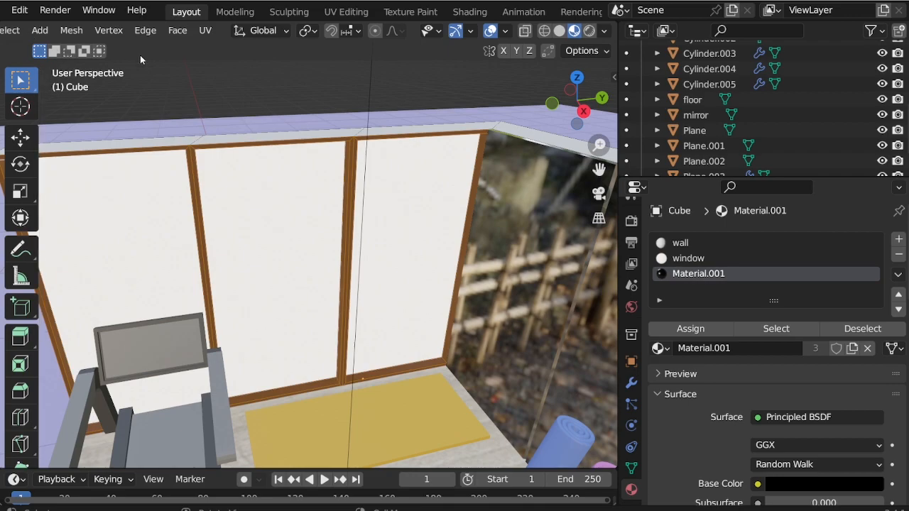
# Step: Return to Object Mode and show the room through the camera in rendered shading
pyautogui.scroll(5, 16, 31)
pyautogui.scroll(-12, 17, 31)
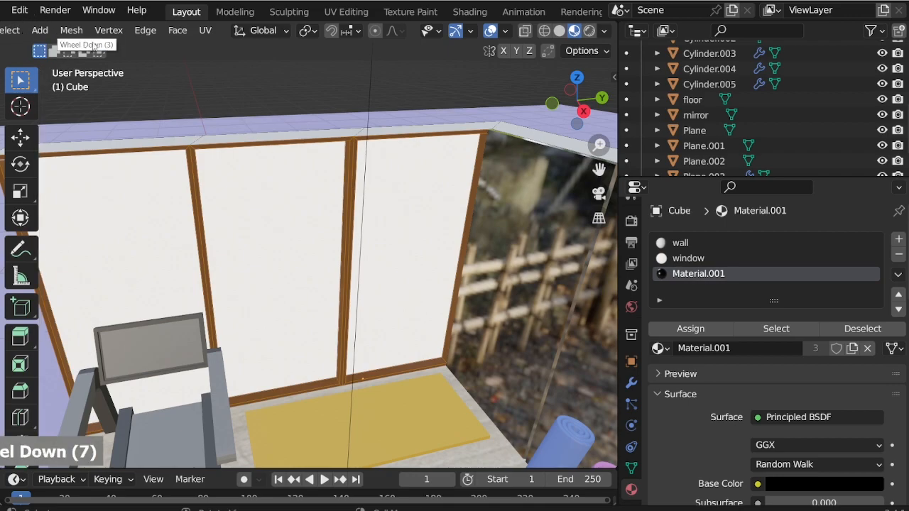
pyautogui.scroll(-4, 433, 185)
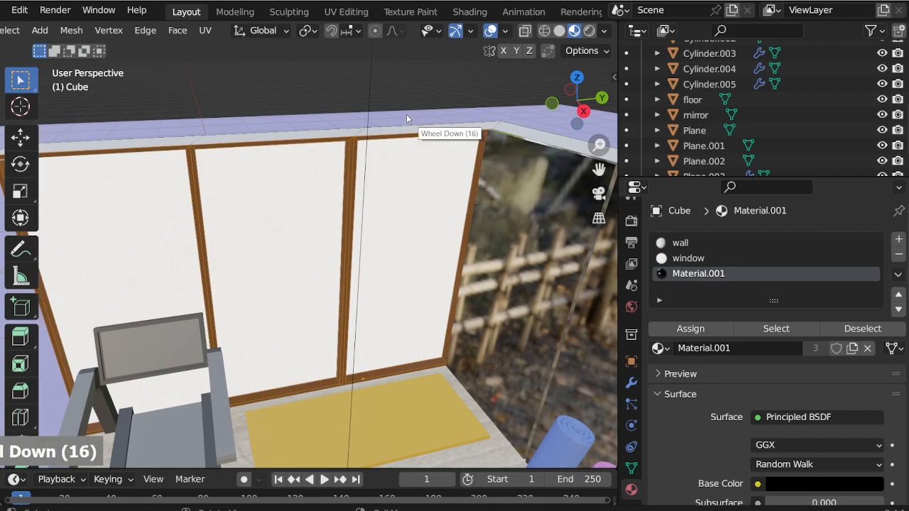
pyautogui.scroll(1, 409, 117)
pyautogui.scroll(-4, 401, 135)
pyautogui.scroll(10, 22, 32)
pyautogui.click(23, 31)
pyautogui.click(61, 51)
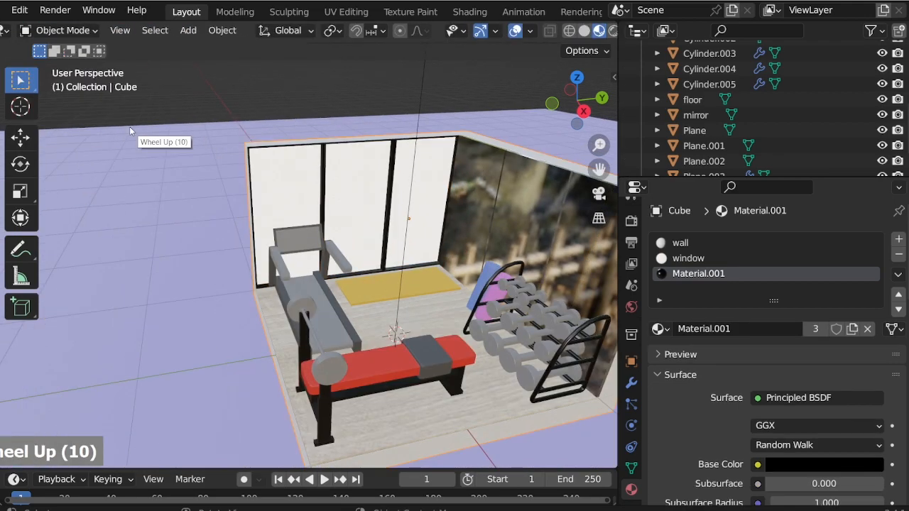
pyautogui.press('KP_0')
pyautogui.scroll(-10, 235, 149)
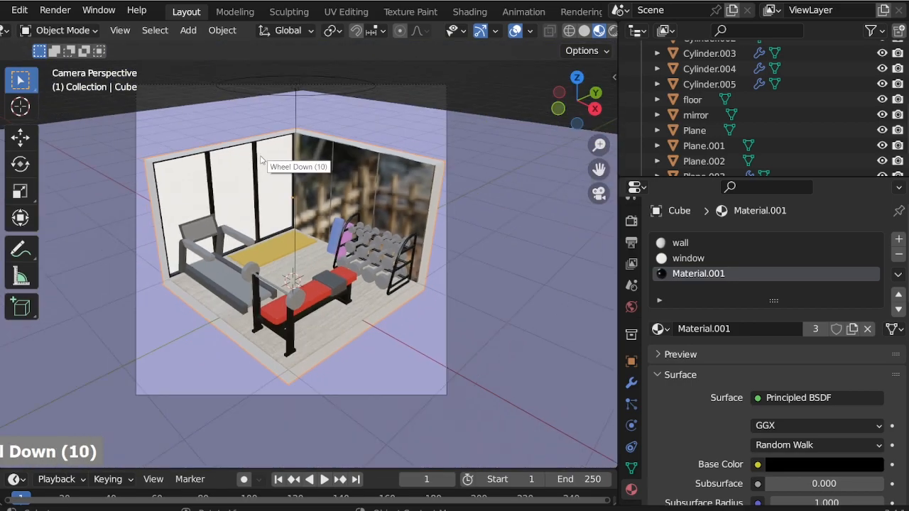
pyautogui.scroll(2, 268, 154)
pyautogui.click(613, 30)
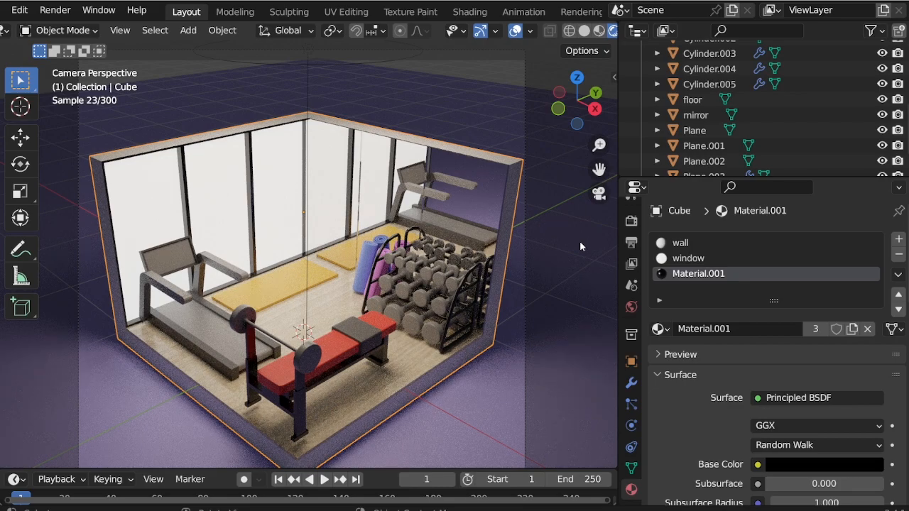
# Step: Set the roughness of the wall mirror's glossy material to 0.020
pyautogui.click(483, 216)
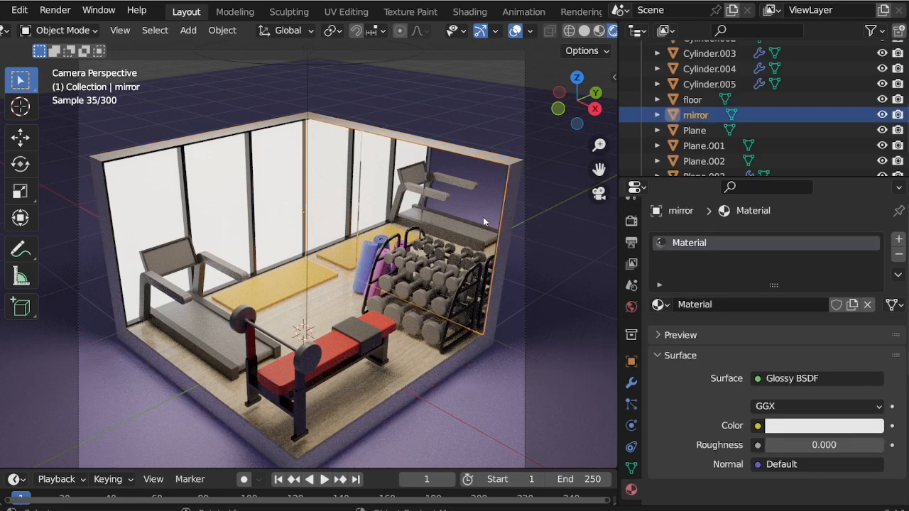
pyautogui.scroll(-4, 729, 402)
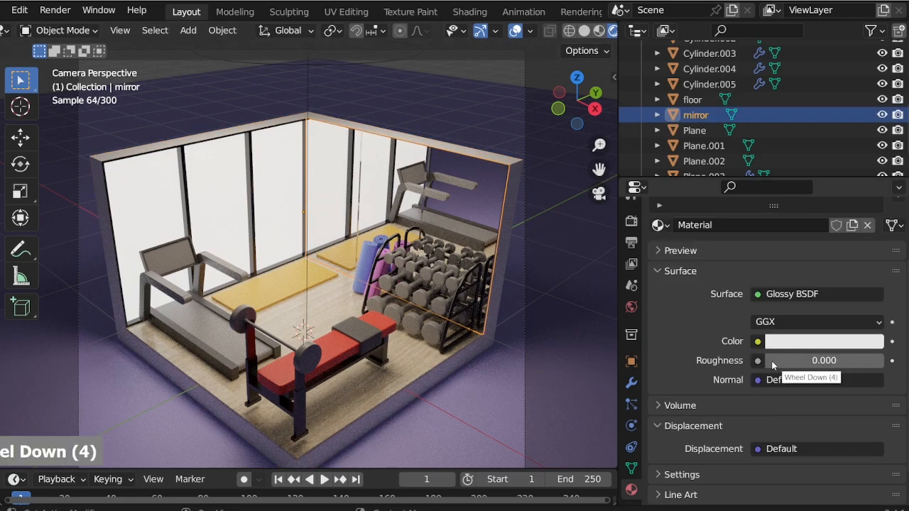
pyautogui.moveTo(775, 361); pyautogui.dragTo(797, 360)
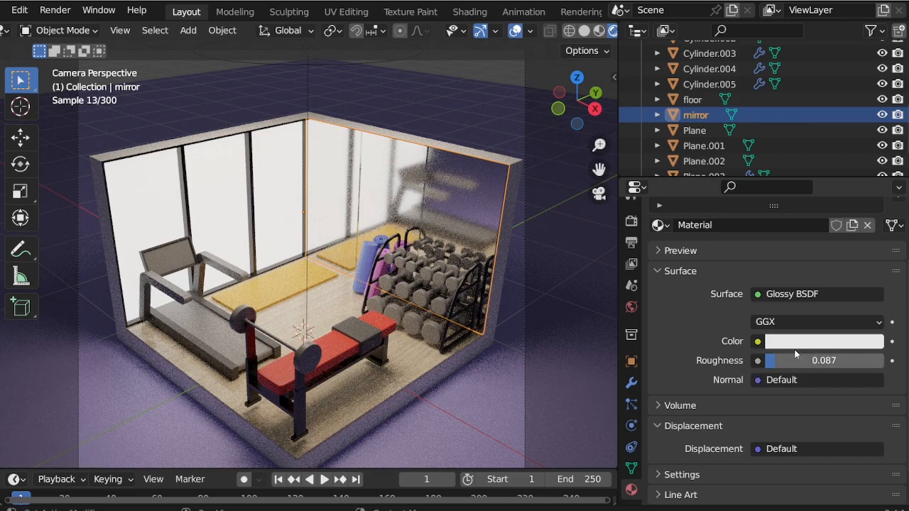
pyautogui.moveTo(817, 361); pyautogui.dragTo(807, 361)
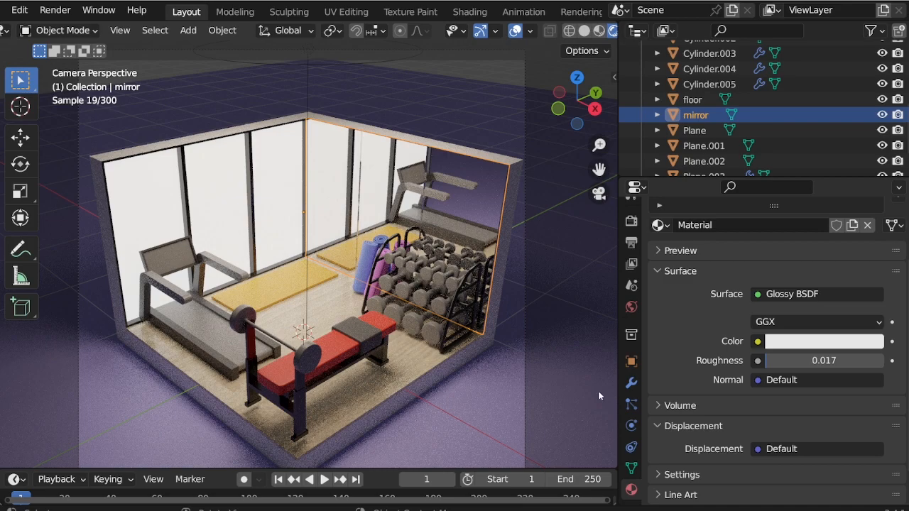
pyautogui.click(810, 361)
pyautogui.write('0.0')
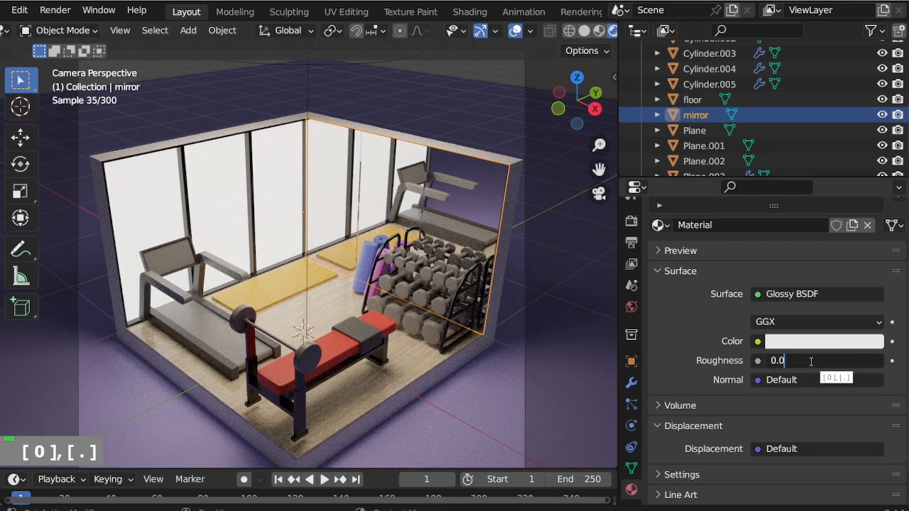
pyautogui.write('20')
pyautogui.press('Return')
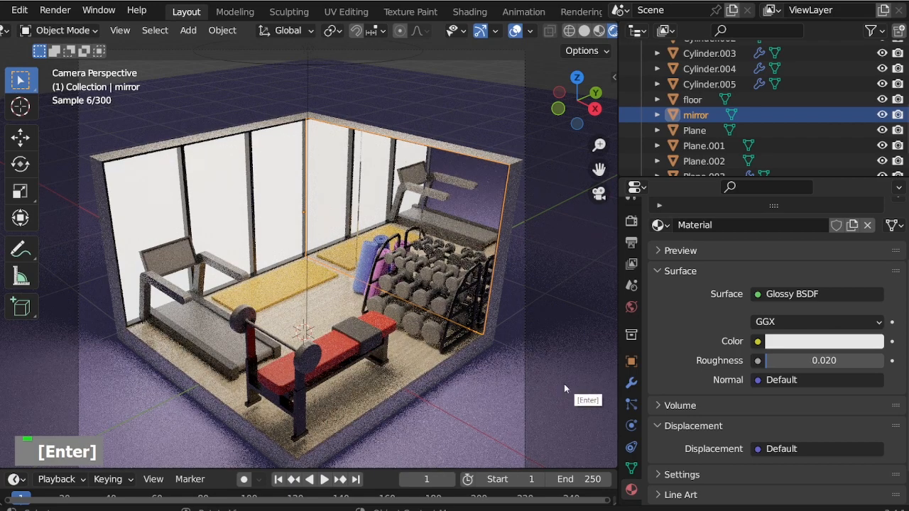
# Step: Move the yellow floor mat about 0.15 m along the X axis, away from the windows
pyautogui.click(566, 384)
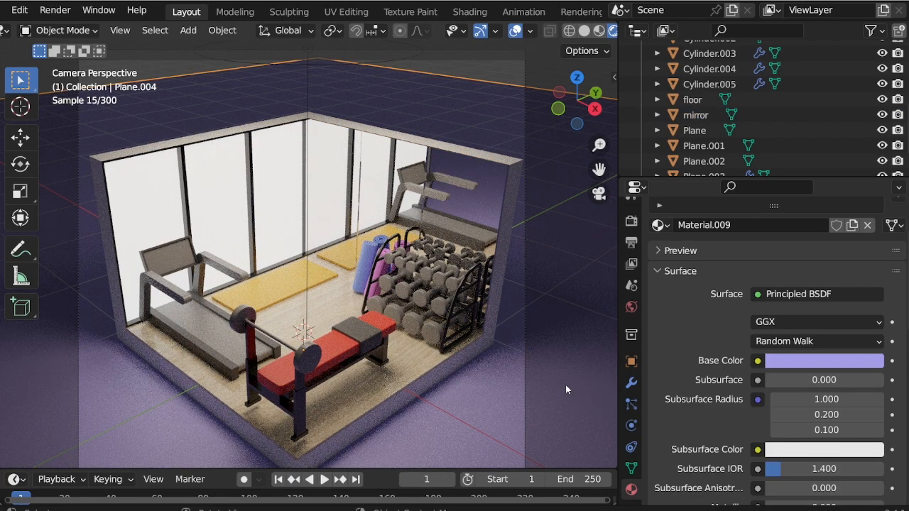
pyautogui.click(282, 284)
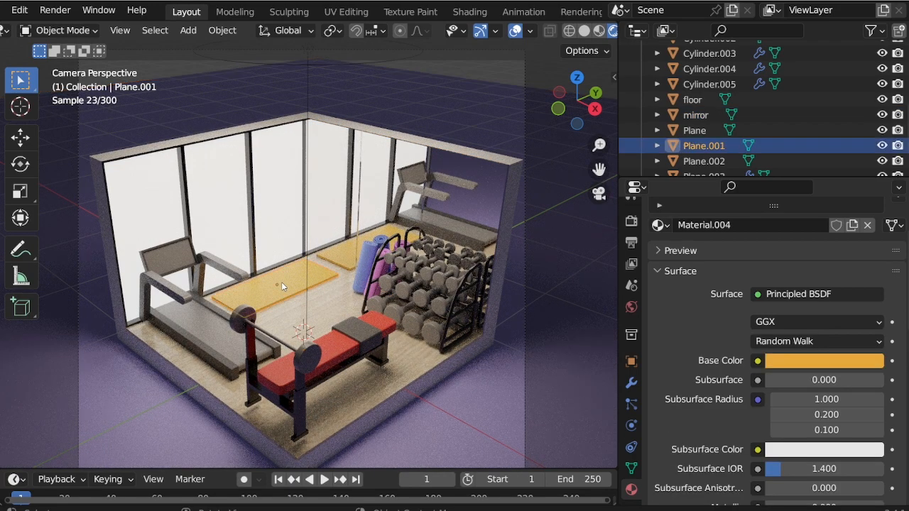
pyautogui.press('g')
pyautogui.press('x')
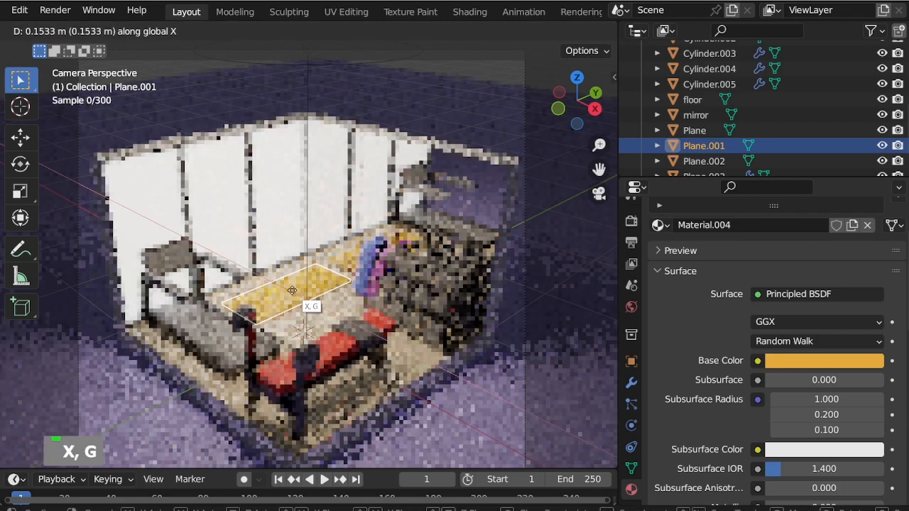
pyautogui.click(290, 289)
# Step: Save the scene file and scale the lavender ground plane up uniformly by about 1.747
pyautogui.click(564, 373)
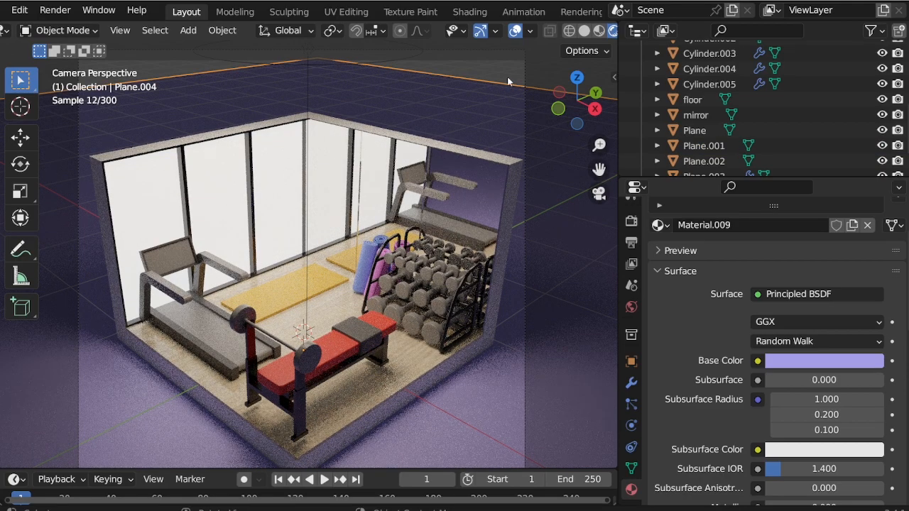
pyautogui.hotkey('ctrl', 's')
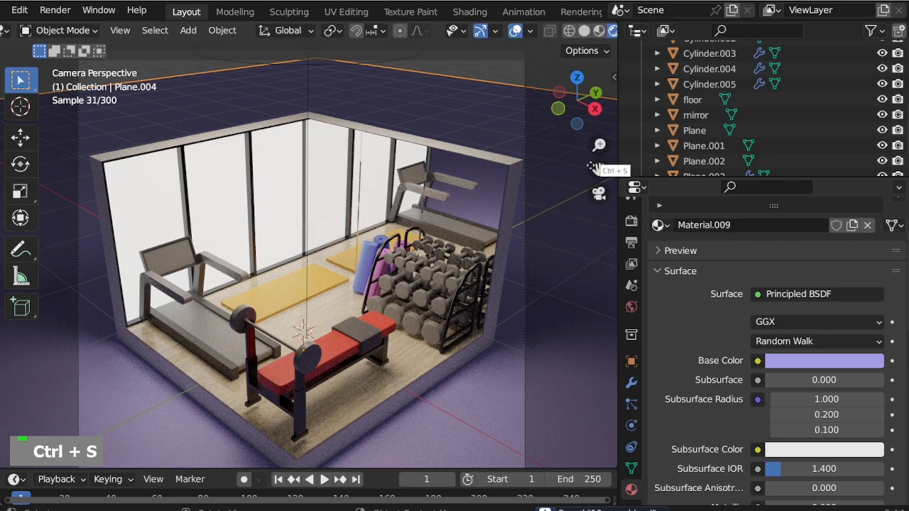
pyautogui.scroll(-1, 560, 274)
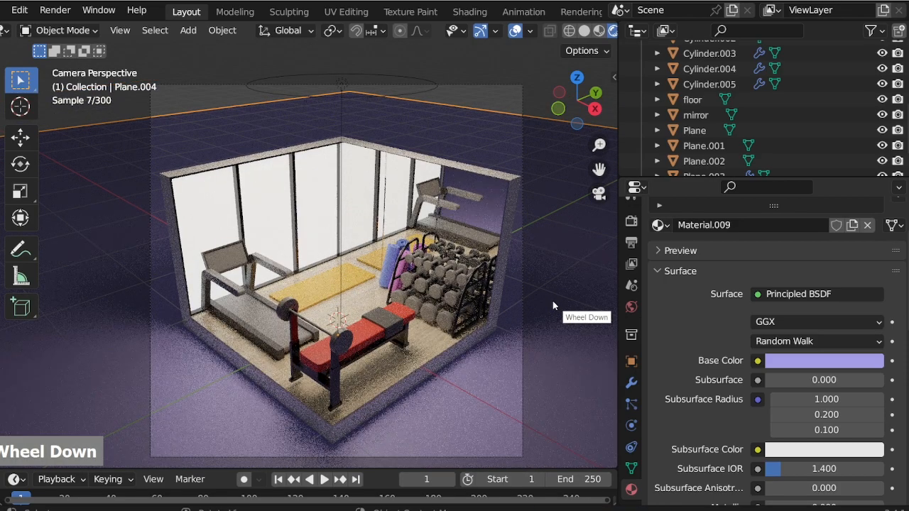
pyautogui.press('s')
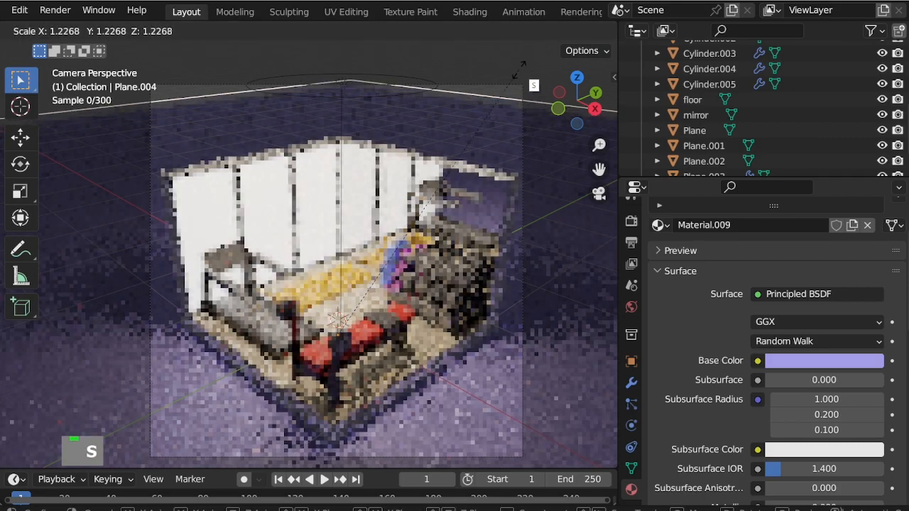
pyautogui.click(604, 391)
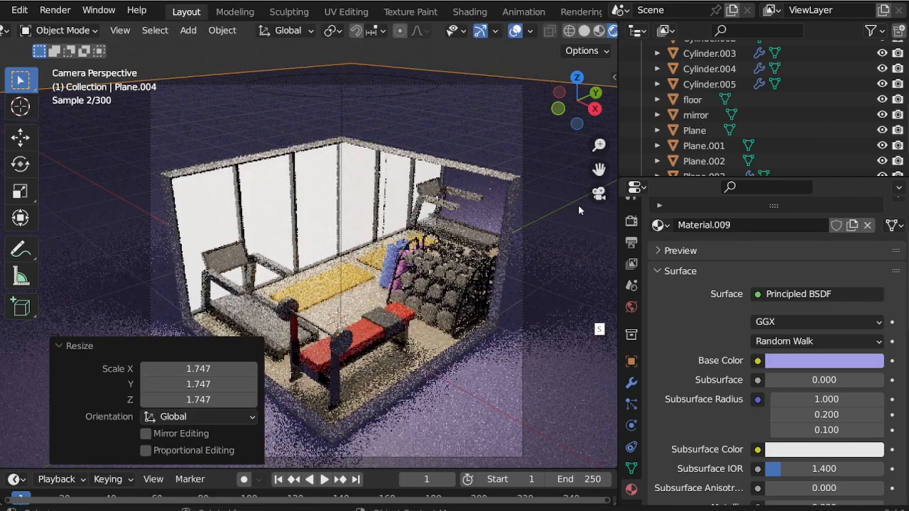
pyautogui.click(503, 72)
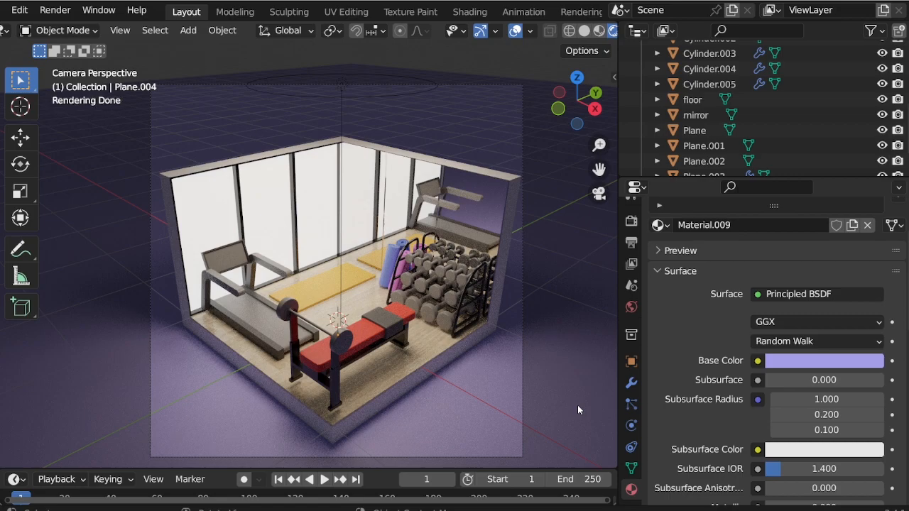
# Step: Lower the bench frame, its red cushion and the barbell together about 0.046 m along Z so the legs rest on the floor
pyautogui.click(331, 378)
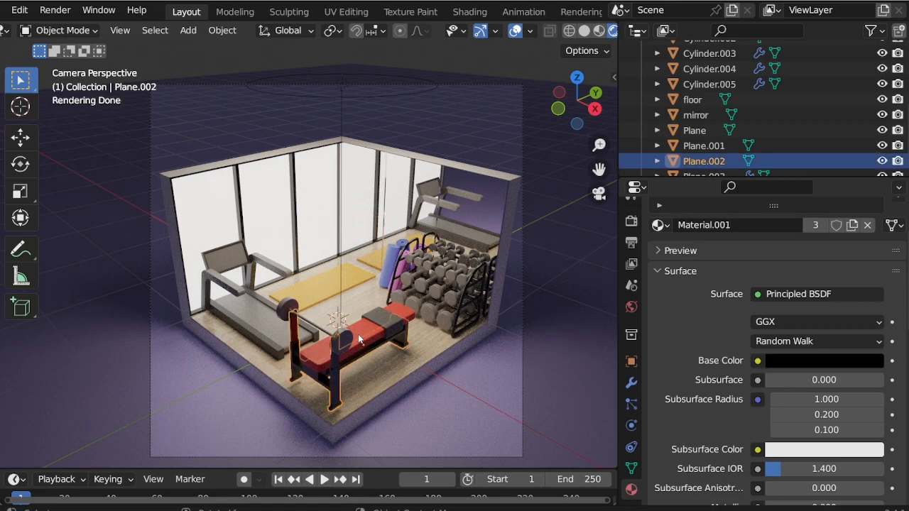
pyautogui.click(359, 341)
pyautogui.keyDown('shift'); pyautogui.click(358, 341); pyautogui.keyUp('shift')
pyautogui.keyDown('shift'); pyautogui.click(359, 341); pyautogui.keyUp('shift')
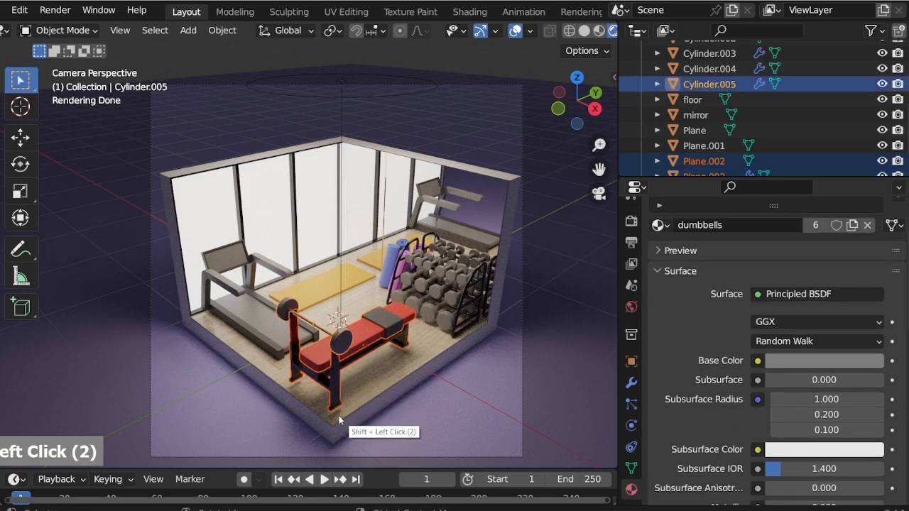
pyautogui.press('KP_1')
pyautogui.scroll(4, 528, 213)
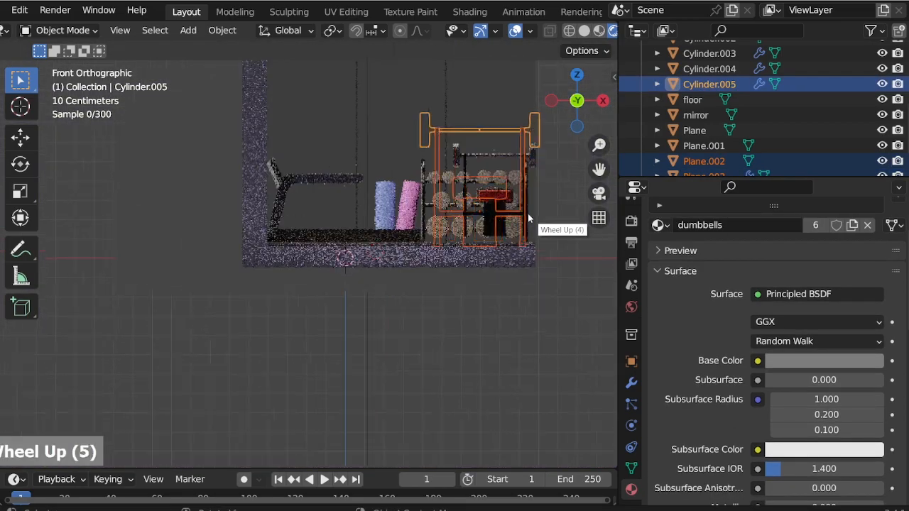
pyautogui.scroll(7, 528, 217)
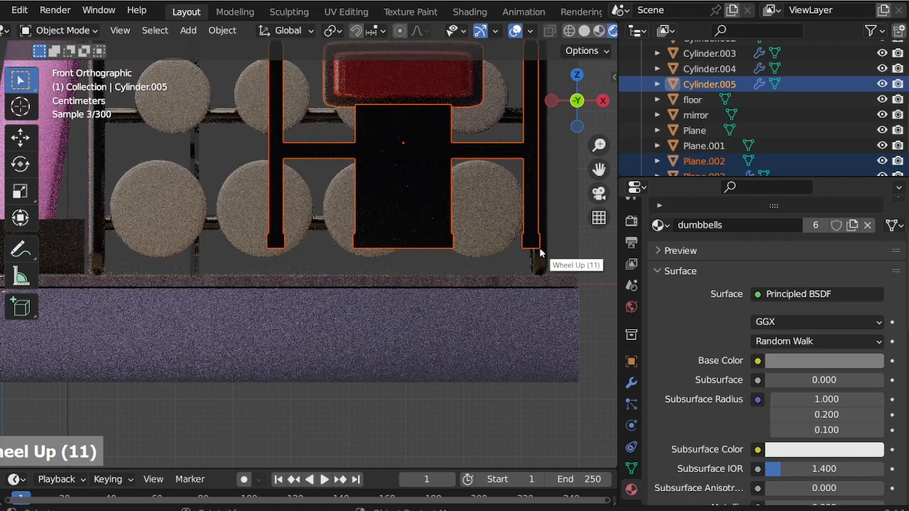
pyautogui.press('g')
pyautogui.press('z')
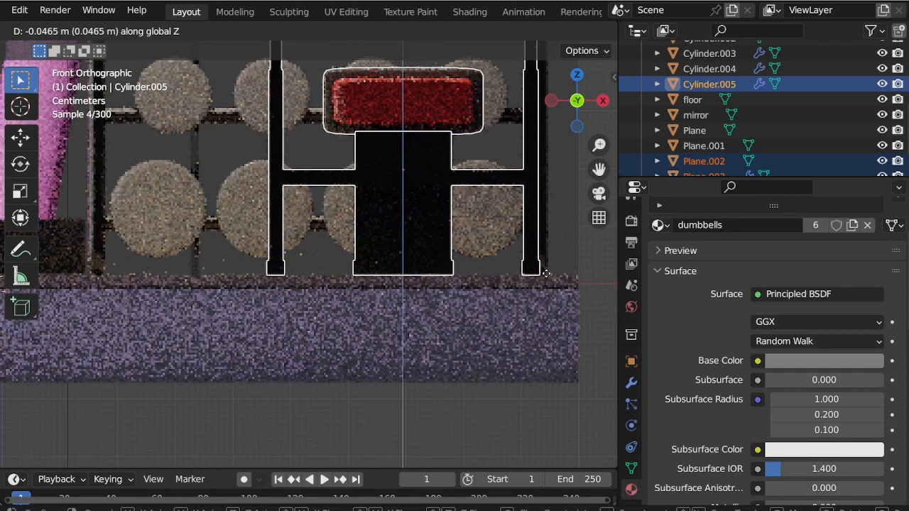
pyautogui.click(506, 303)
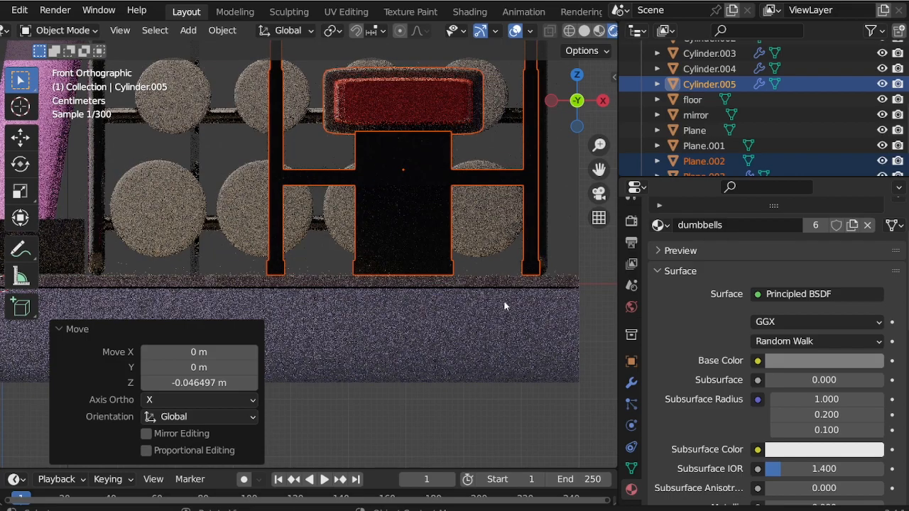
pyautogui.press('KP_0')
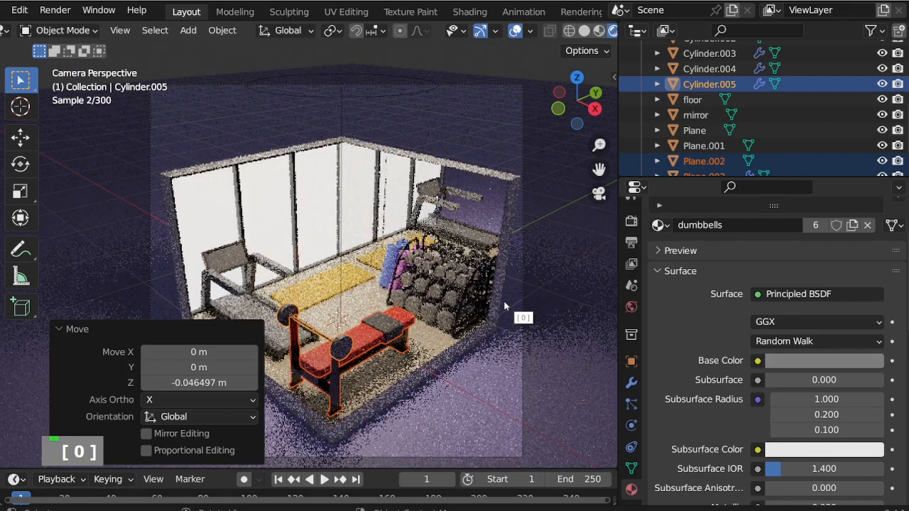
pyautogui.click(528, 63)
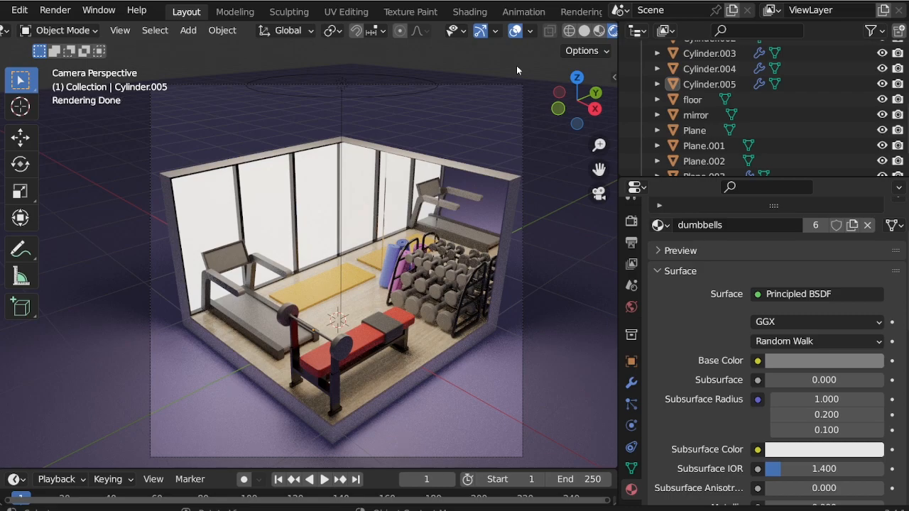
# Step: Reframe the room by moving the camera about 0.029 m along its view X axis and -0.035 m along its view Y axis overall
pyautogui.click(520, 110)
pyautogui.scroll(-4, 706, 132)
pyautogui.scroll(15, 706, 132)
pyautogui.click(704, 95)
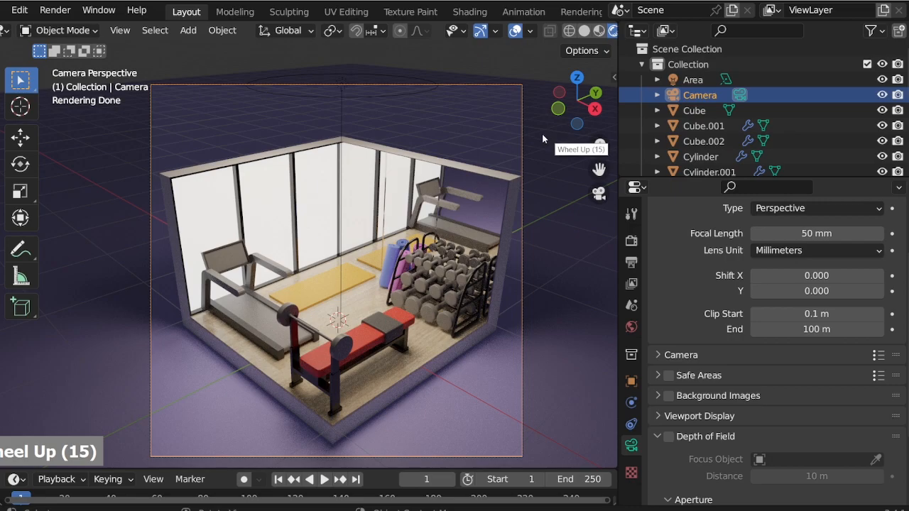
pyautogui.press('g')
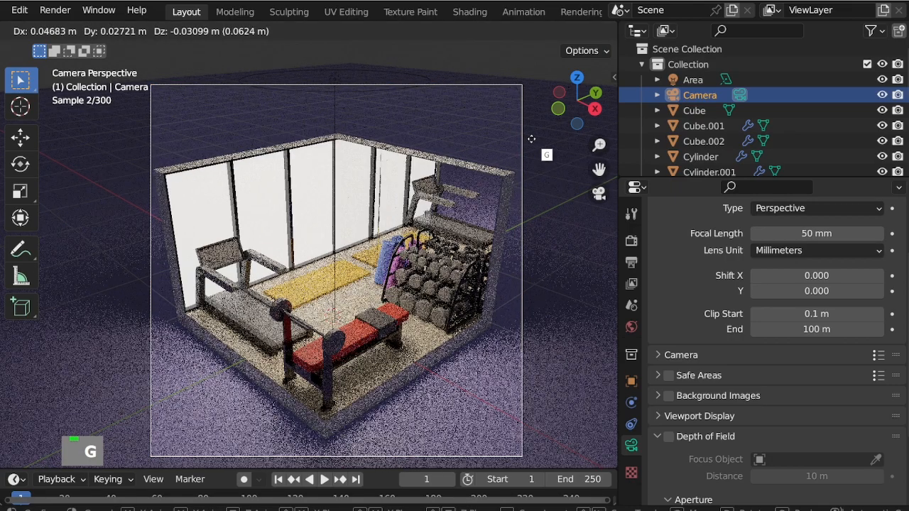
pyautogui.click(529, 142)
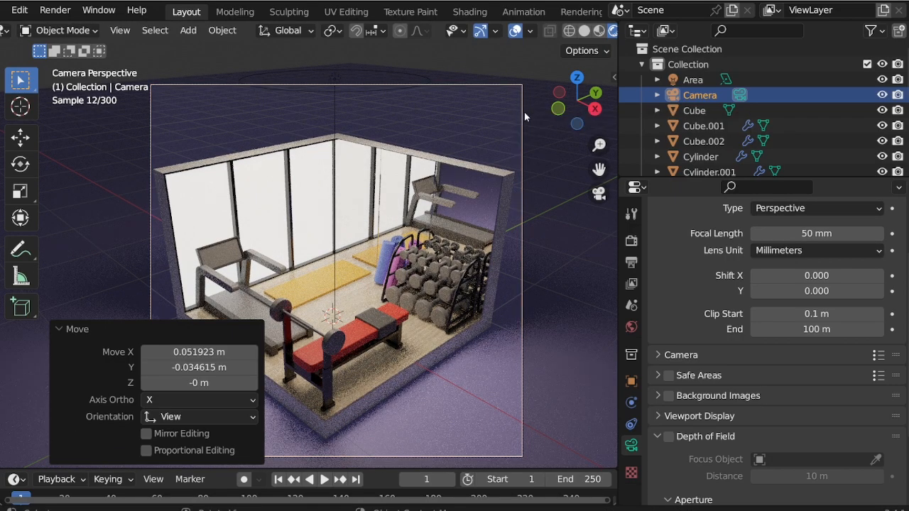
pyautogui.press('g')
pyautogui.click(512, 76)
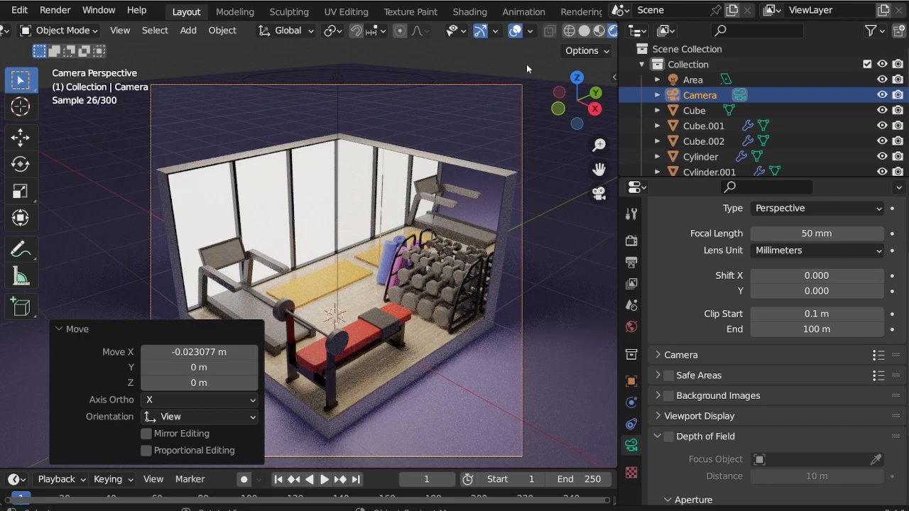
pyautogui.click(527, 64)
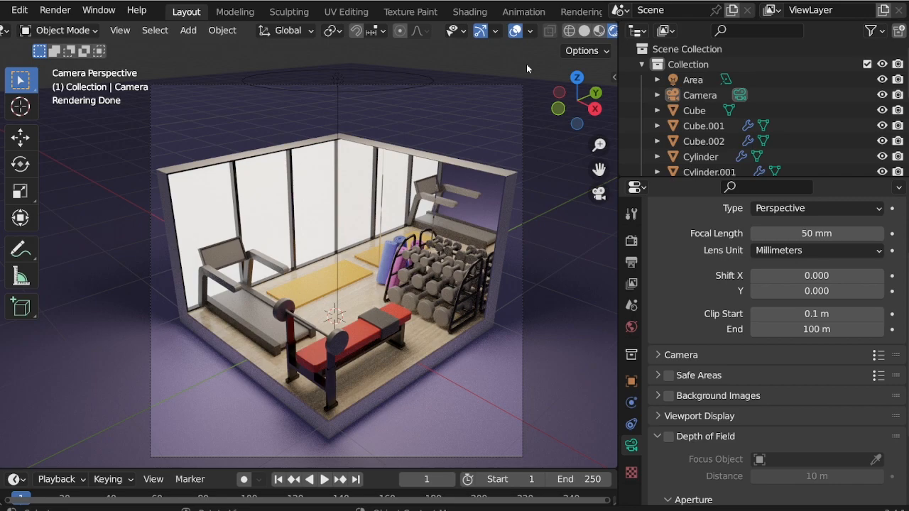
# Step: Move the bench frame, cushion and barbell together about 0.07 m along the global Y axis
pyautogui.click(354, 335)
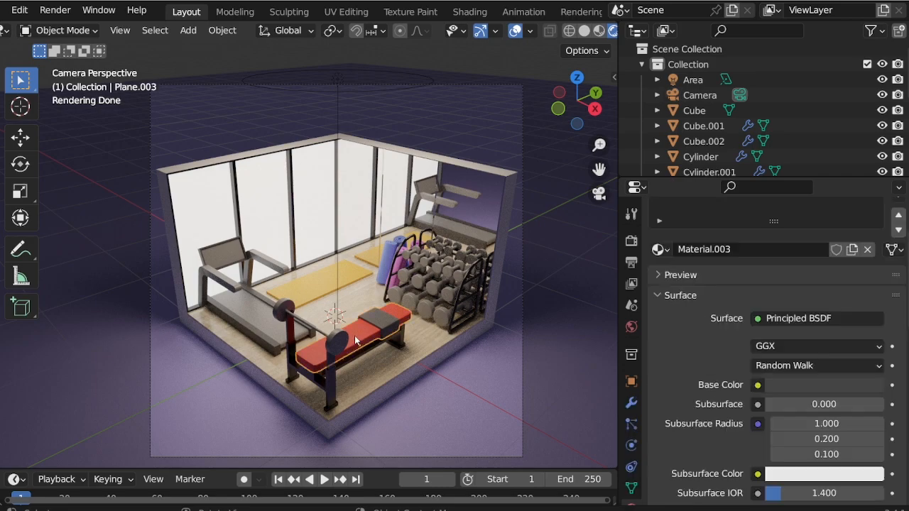
pyautogui.click(341, 348)
pyautogui.keyDown('shift'); pyautogui.click(341, 348); pyautogui.keyUp('shift')
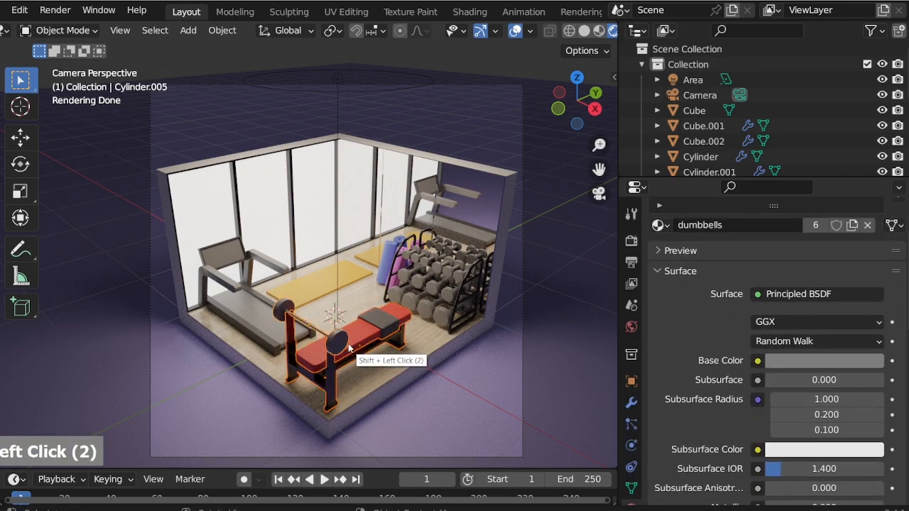
pyautogui.press('g')
pyautogui.press('y')
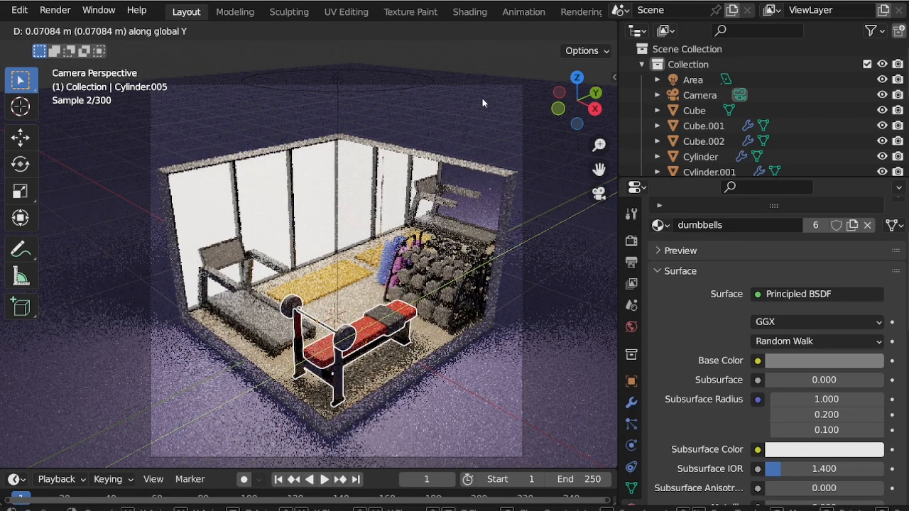
pyautogui.click(483, 98)
pyautogui.click(500, 62)
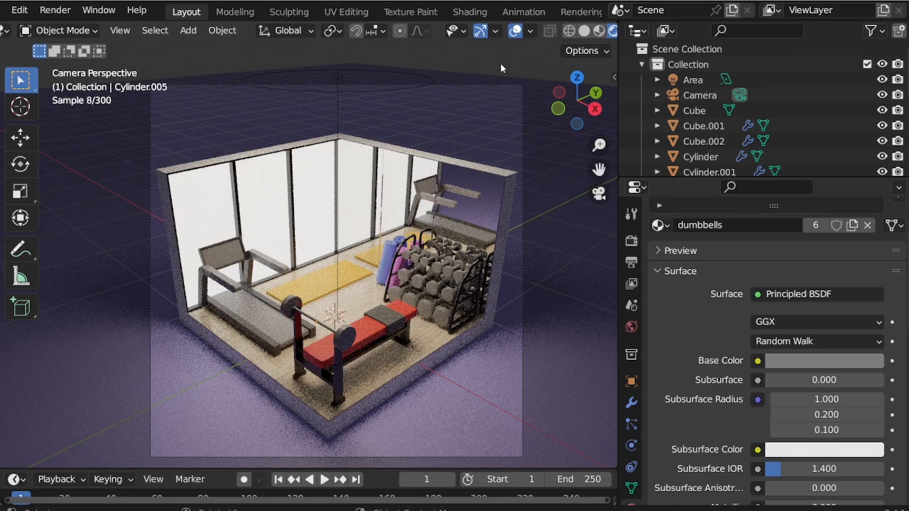